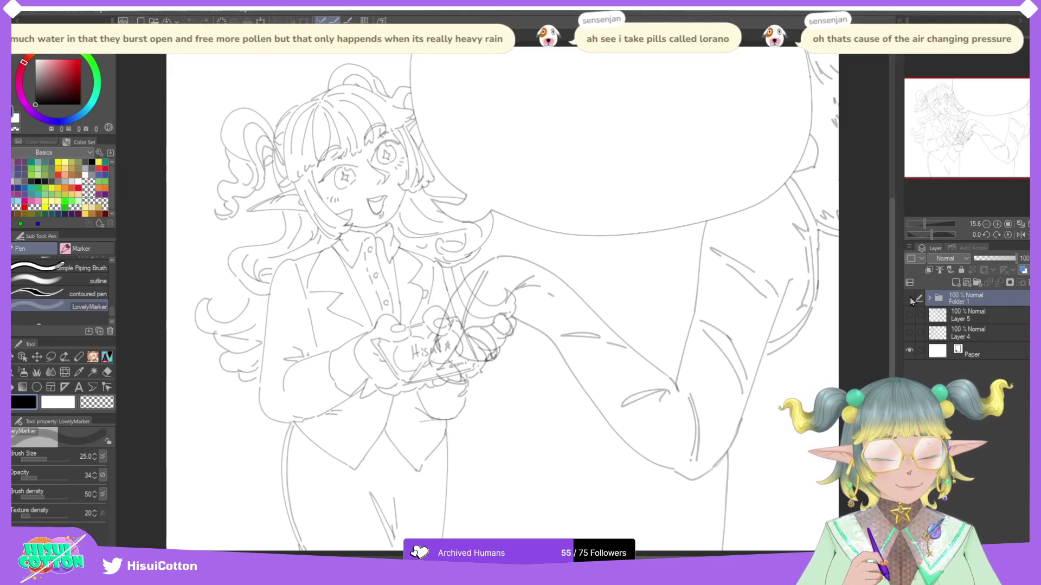
Step: Hide Folder 1 and show Layer 4 and Layer 5 to view both character sketches together
left_click(910, 298)
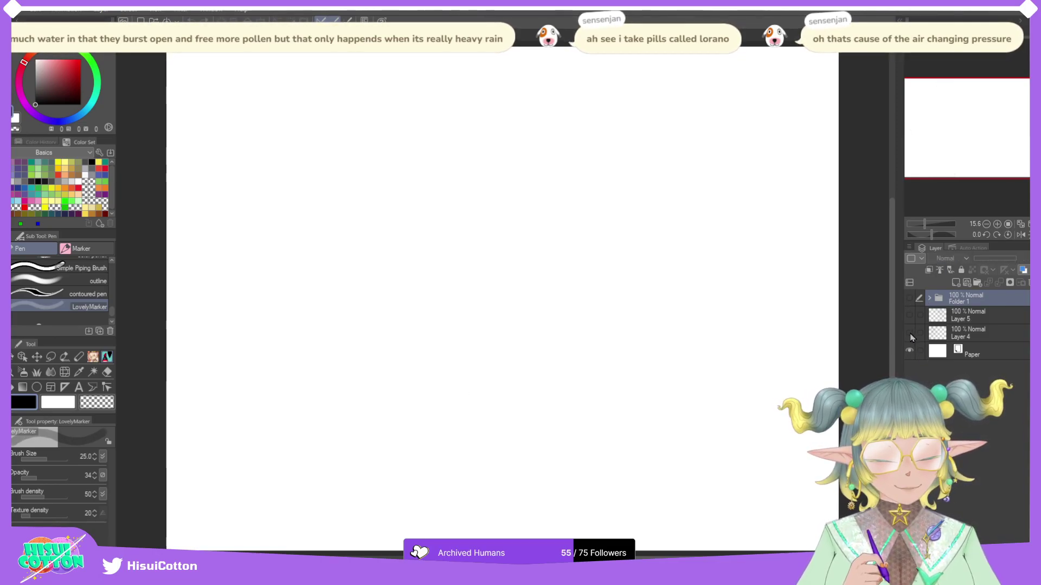
left_click(910, 332)
left_click(909, 315)
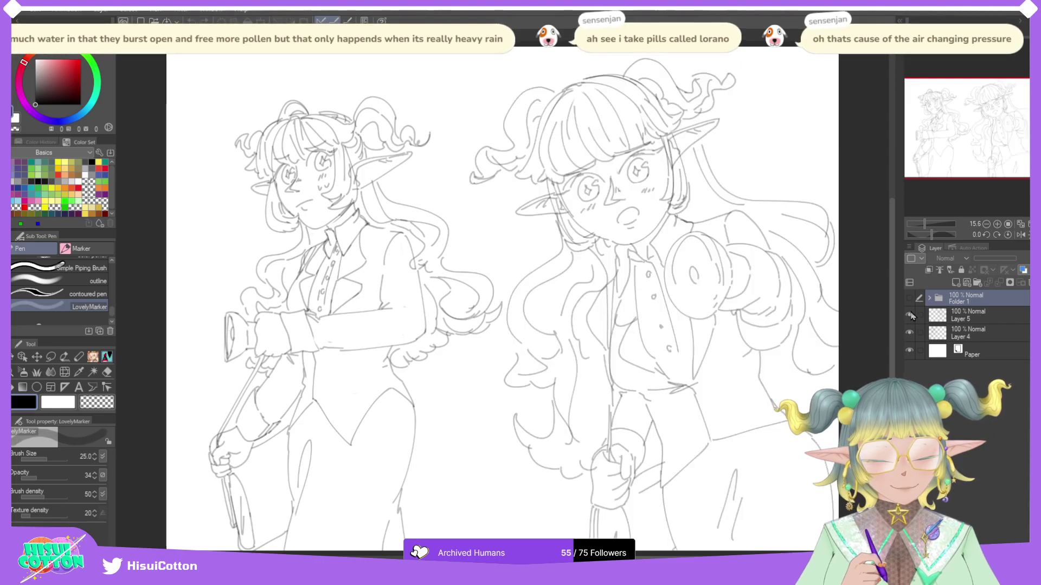
left_click(910, 298)
left_click(909, 299)
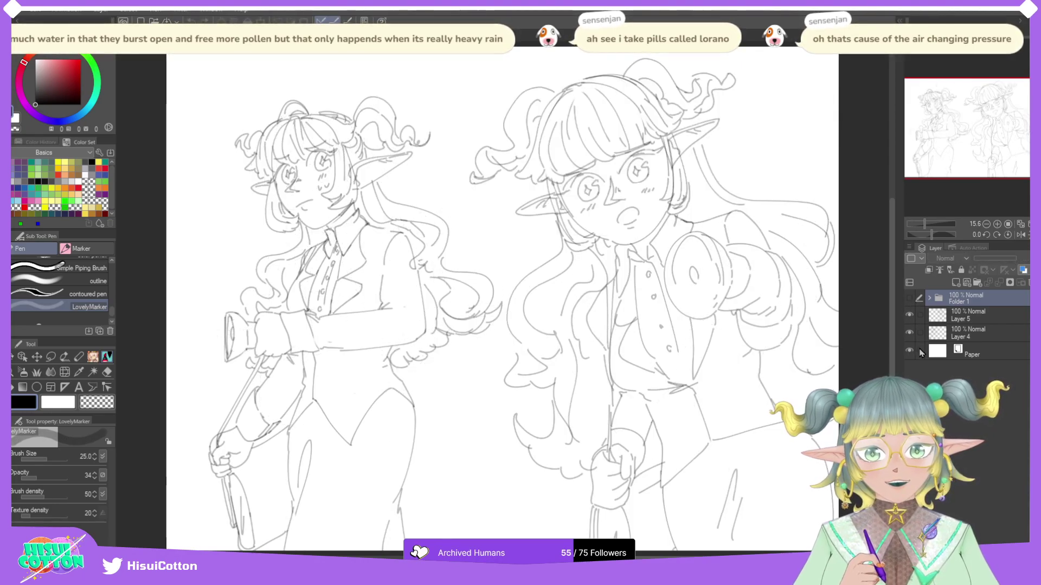
Step: View the sketches on Layer 4 and Layer 5 one at a time by switching their visibility
left_click(910, 316)
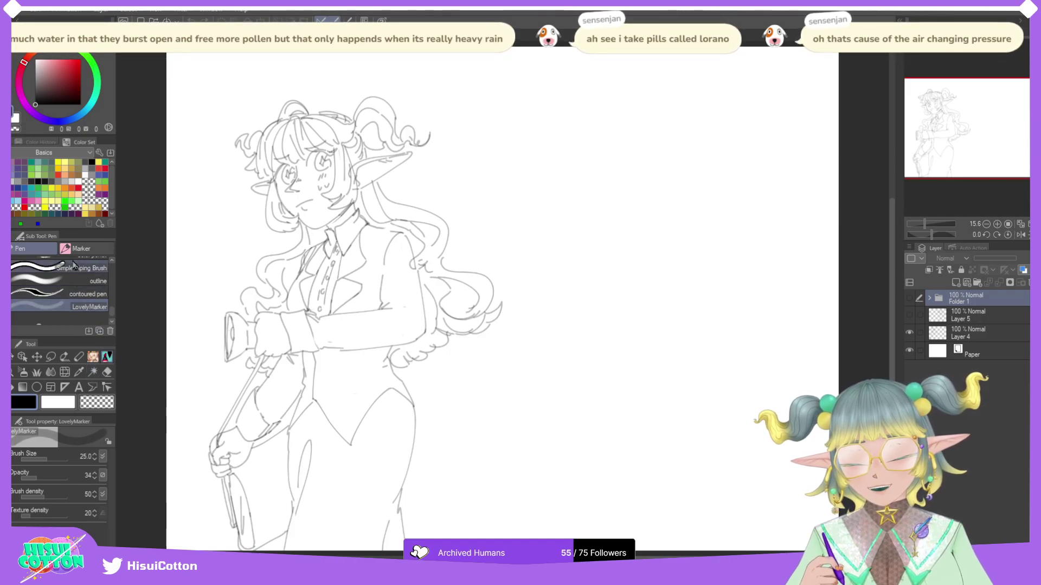
left_click(957, 333)
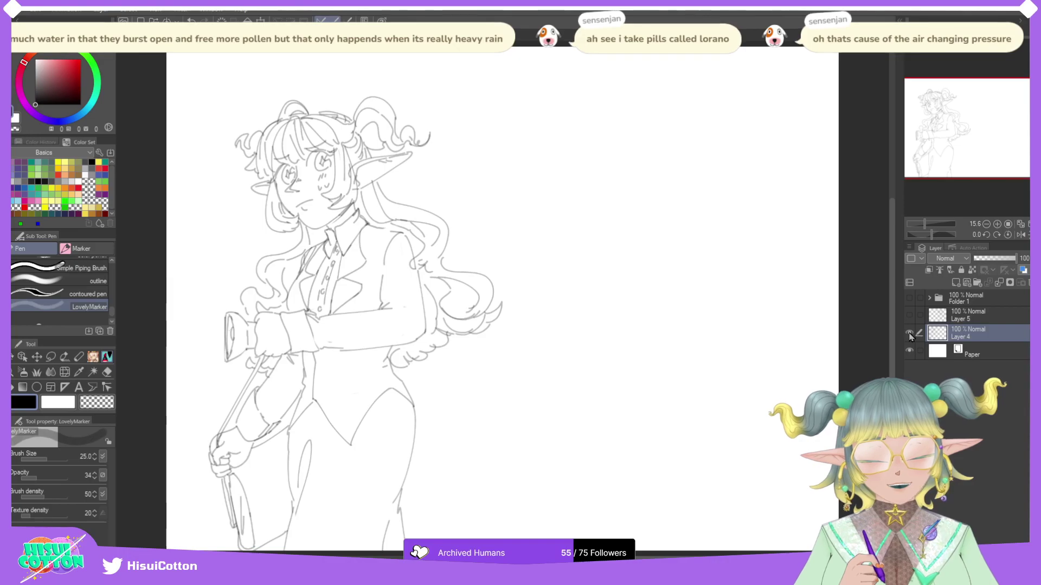
left_click(909, 336)
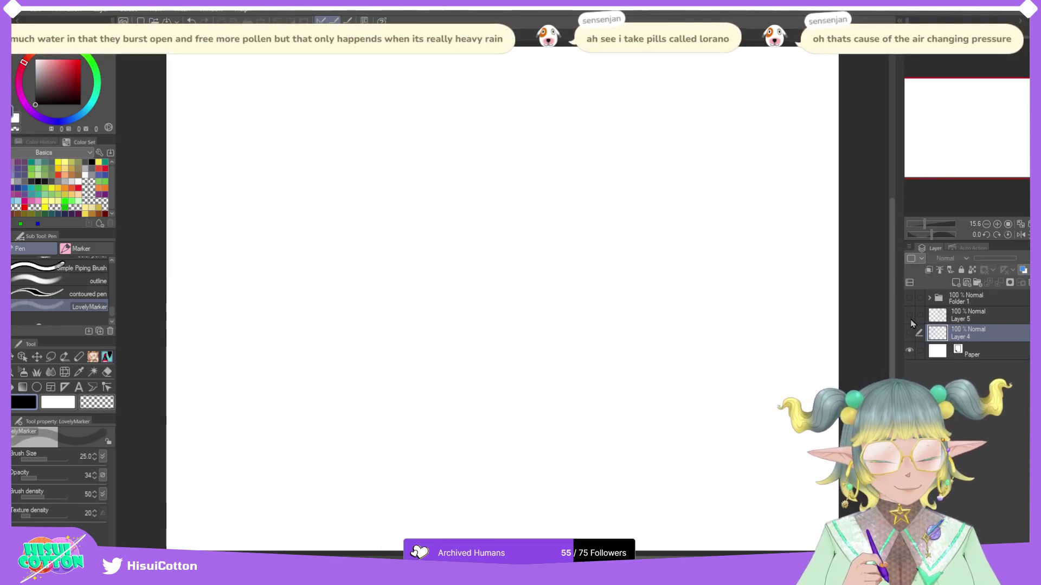
left_click(910, 316)
left_click(974, 316)
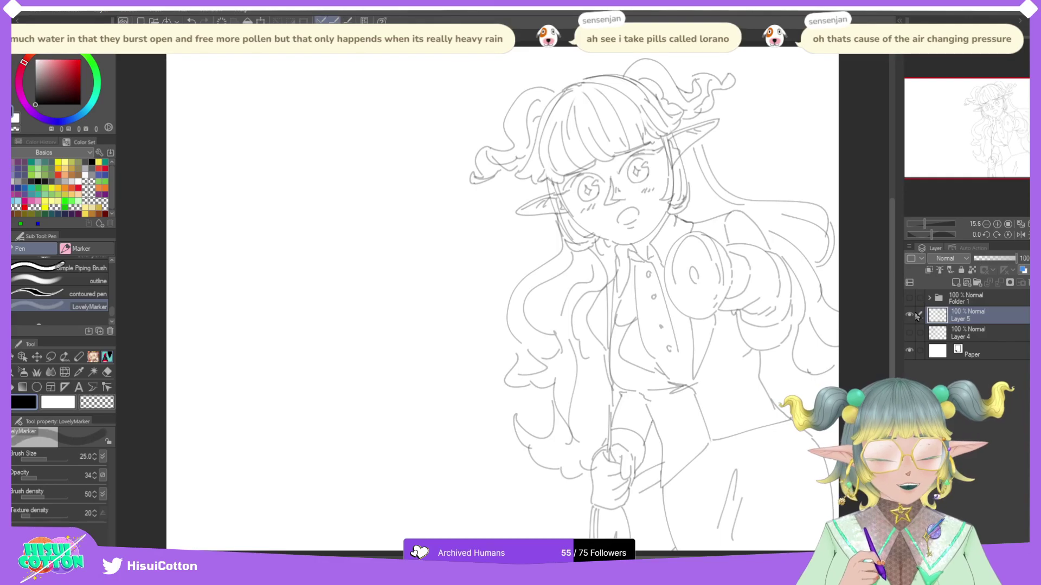
Step: Hide Layer 5, show Folder 1 and add a new layer directly above Layer 5
left_click(910, 315)
left_click(910, 298)
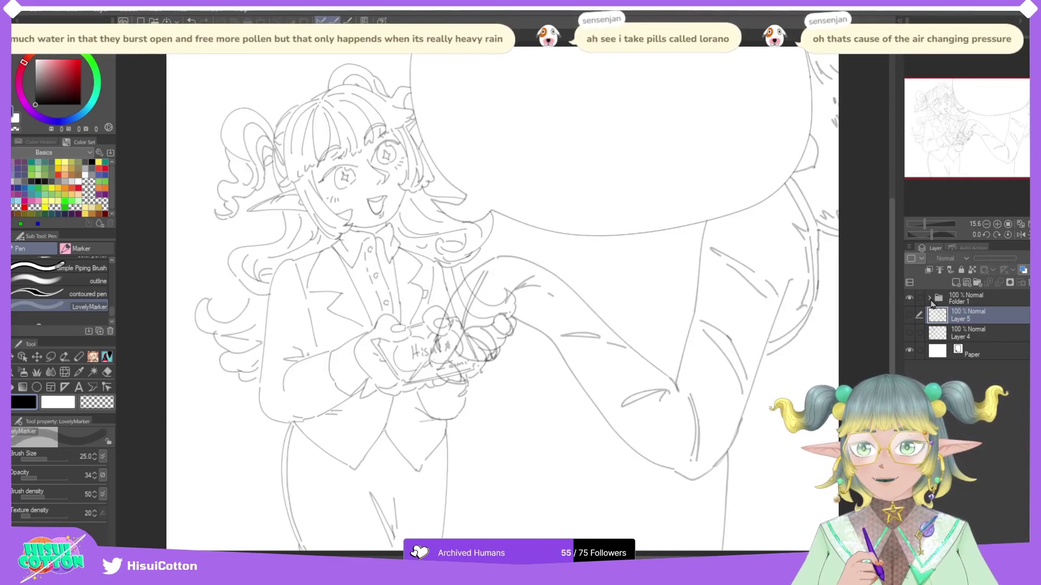
key("ctrl+shift+n")
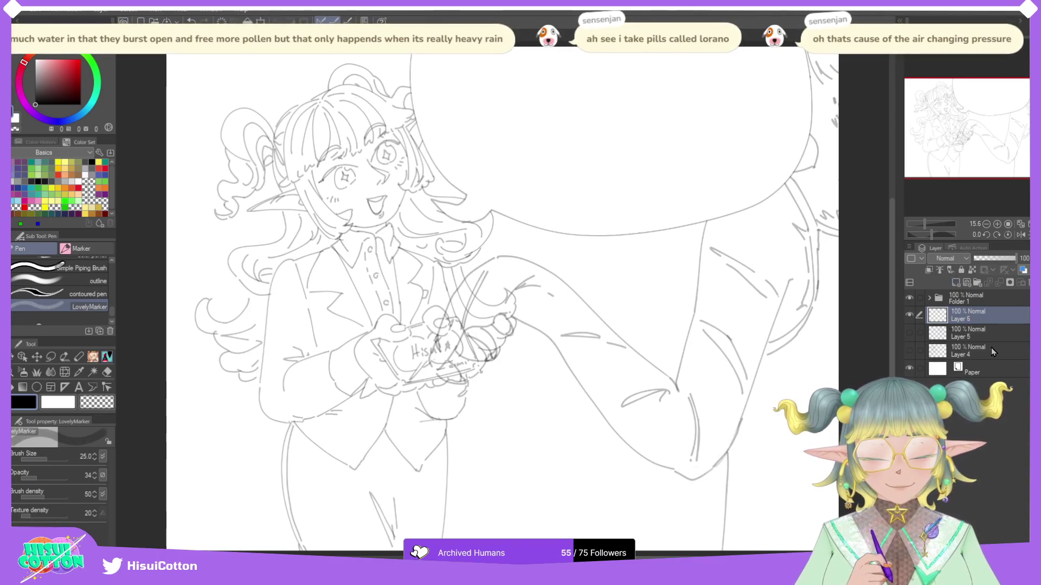
Step: Expand Folder 1 and hide Layer 2 and Layer 1 to view the arm sketch on Layer 3 alone
left_click(928, 298)
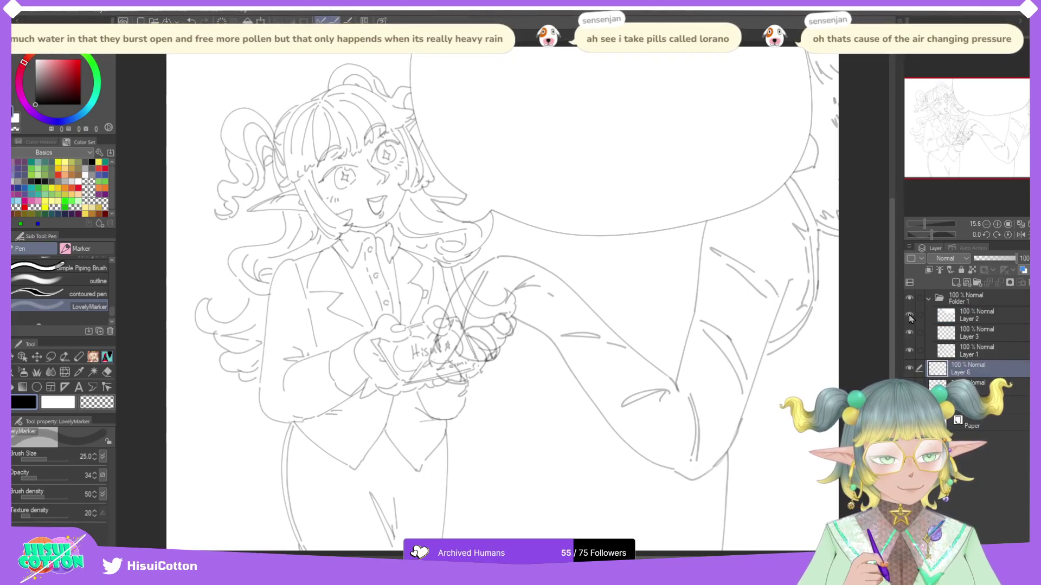
left_click(910, 315)
left_click(909, 333)
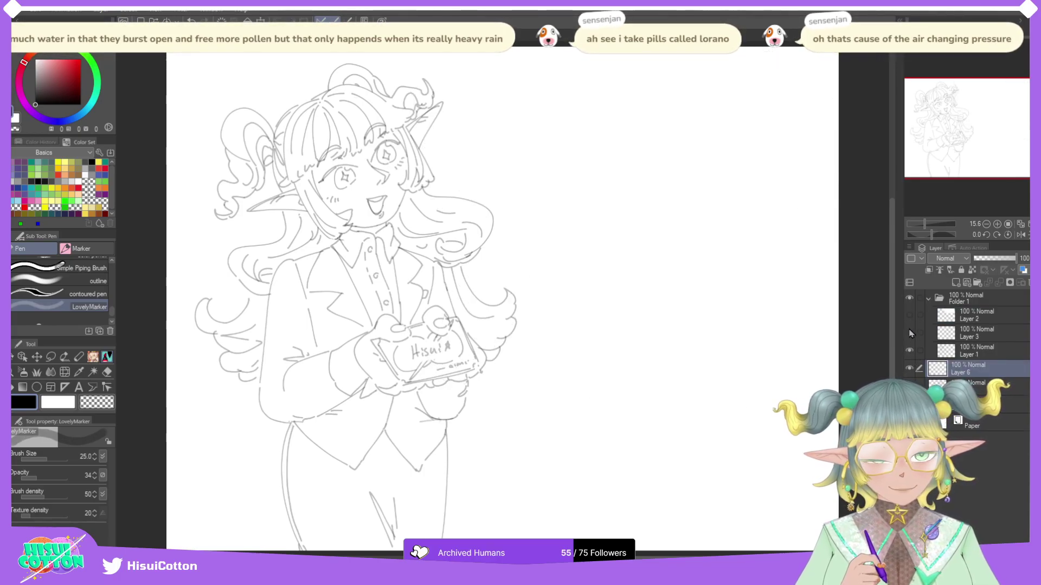
left_click(910, 333)
left_click(910, 350)
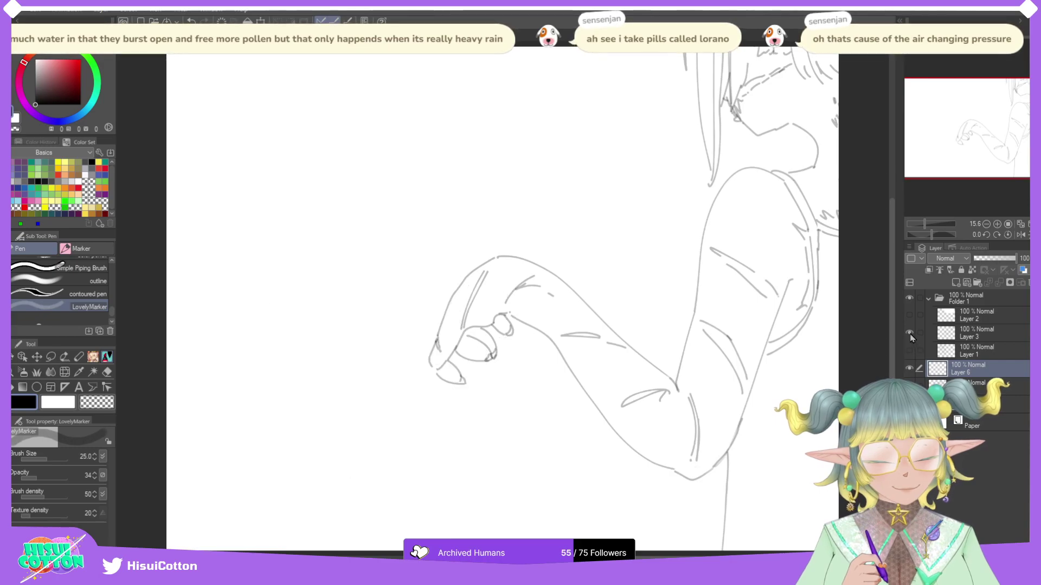
Step: Toggle the visibility of Layer 3 in Folder 1 repeatedly to examine what it contains
left_click(910, 332)
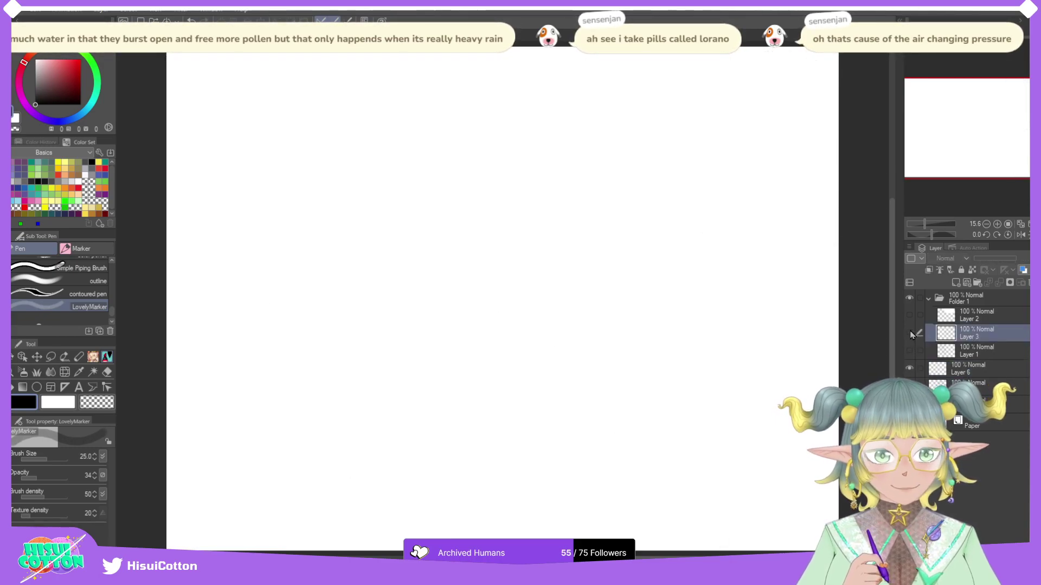
left_click(910, 332)
left_click(910, 333)
left_click(910, 333)
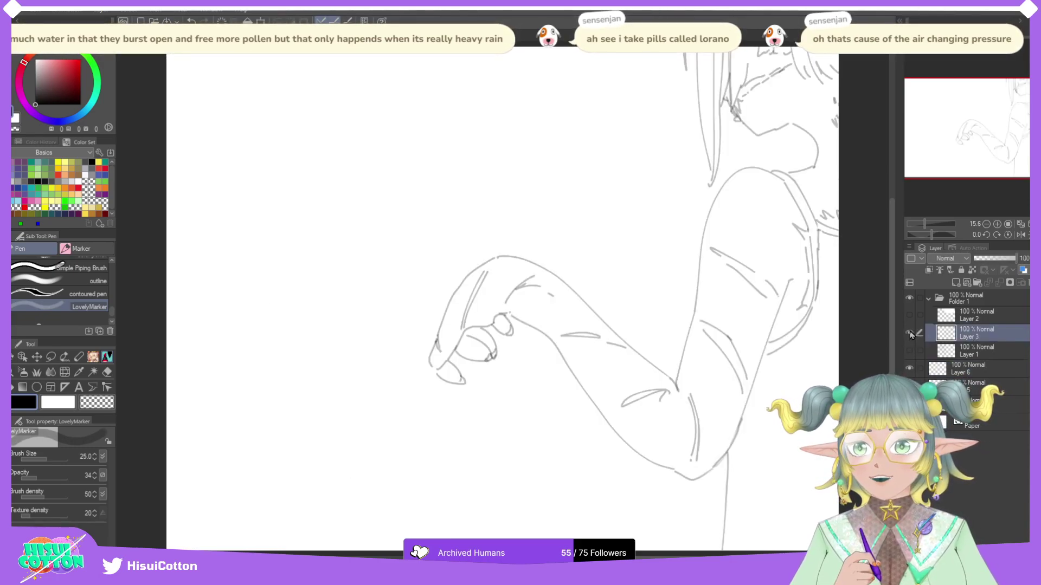
left_click(910, 332)
left_click(911, 333)
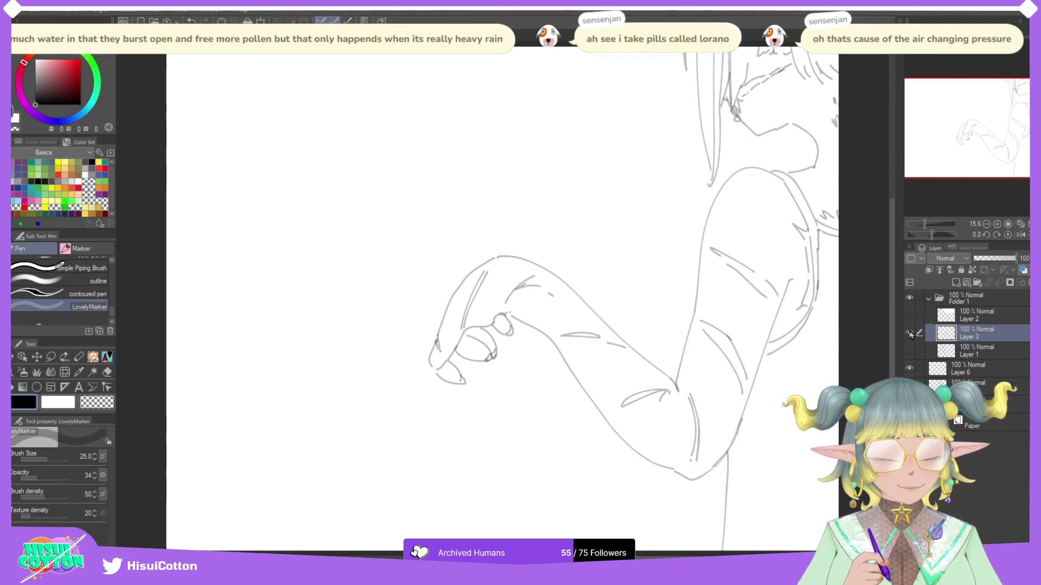
left_click(909, 332)
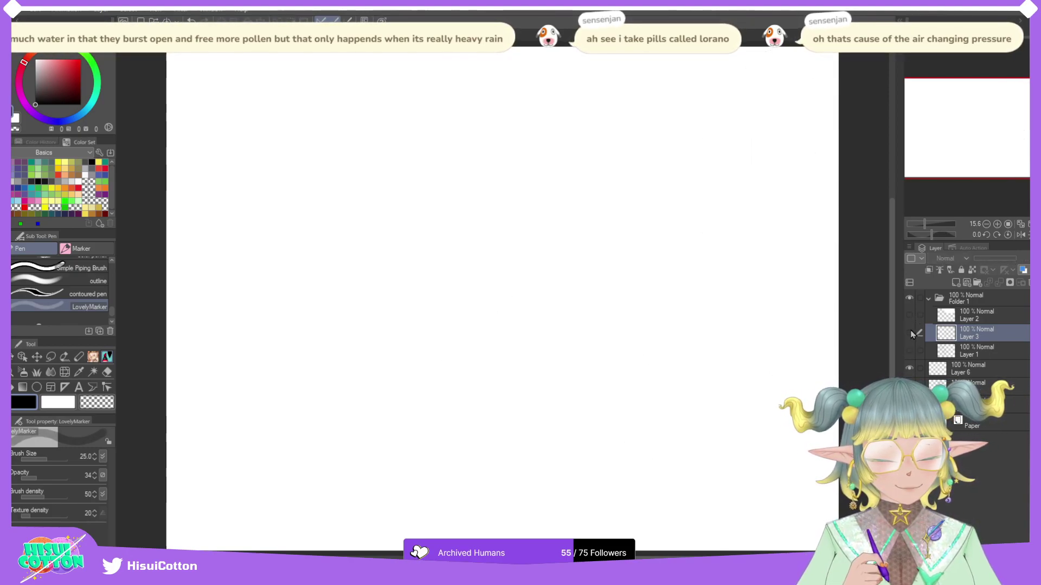
Step: Show Layer 3 again, collapse Folder 1 and make Layer 6 the only selected layer
left_click(928, 299)
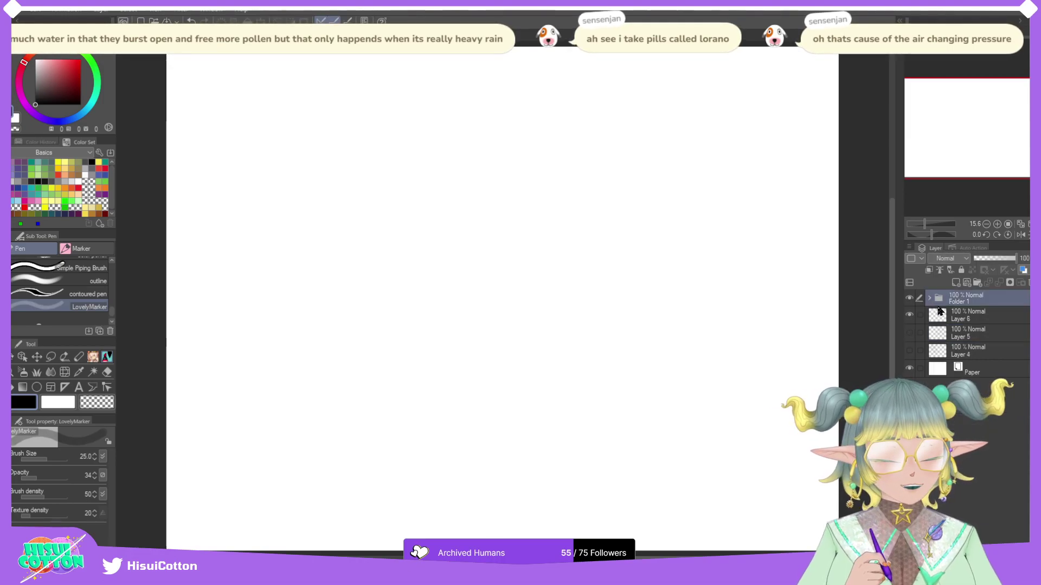
left_click(955, 322)
left_click(920, 299)
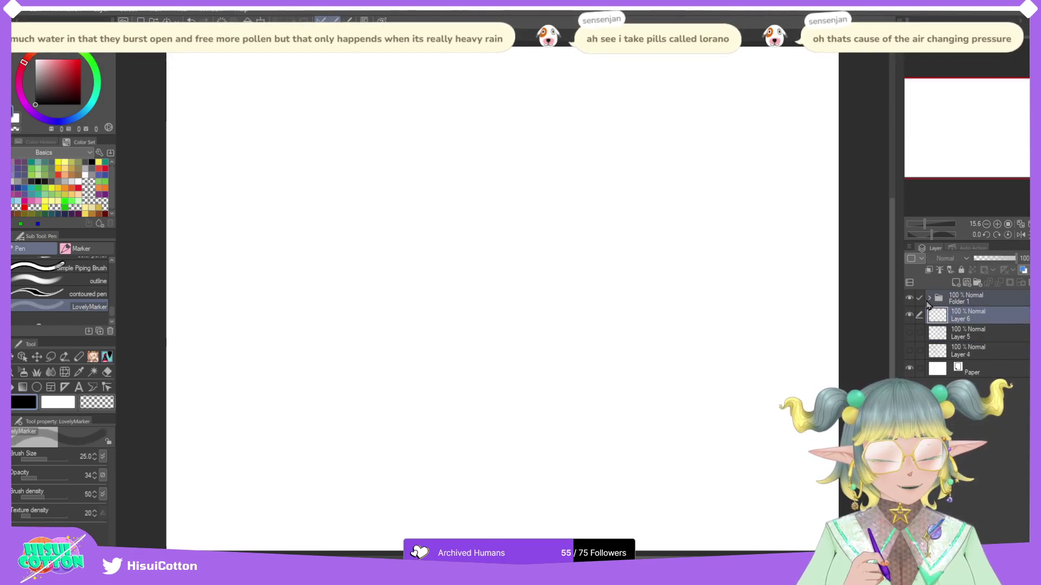
left_click(930, 299)
left_click(910, 334)
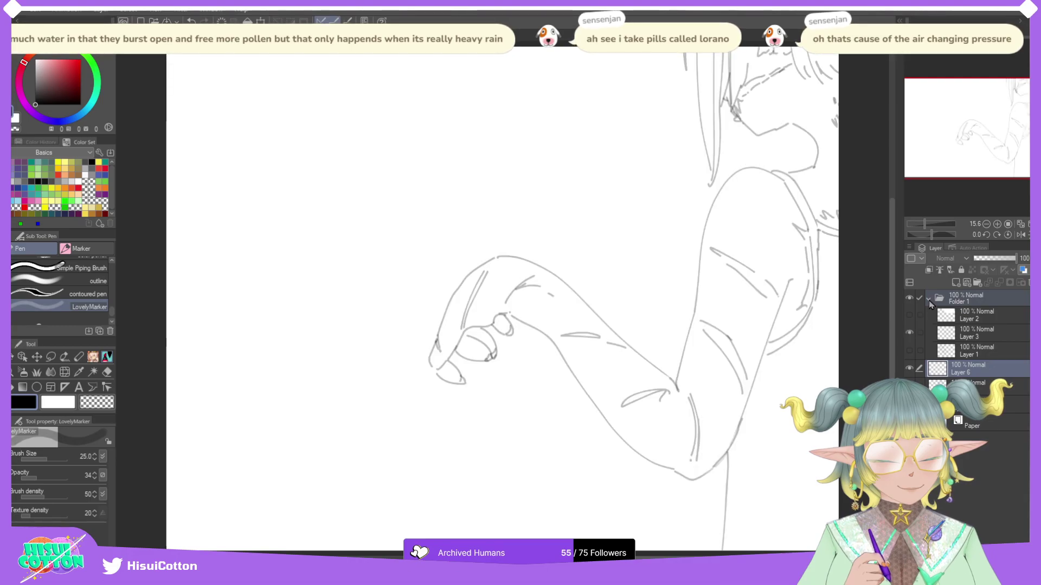
left_click(940, 298)
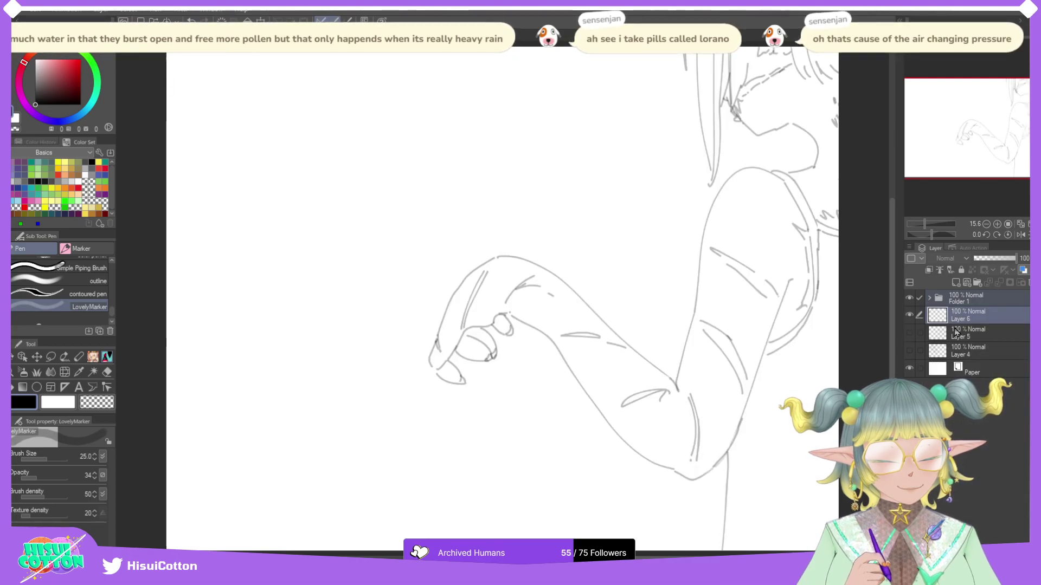
left_click(955, 333)
left_click(962, 319)
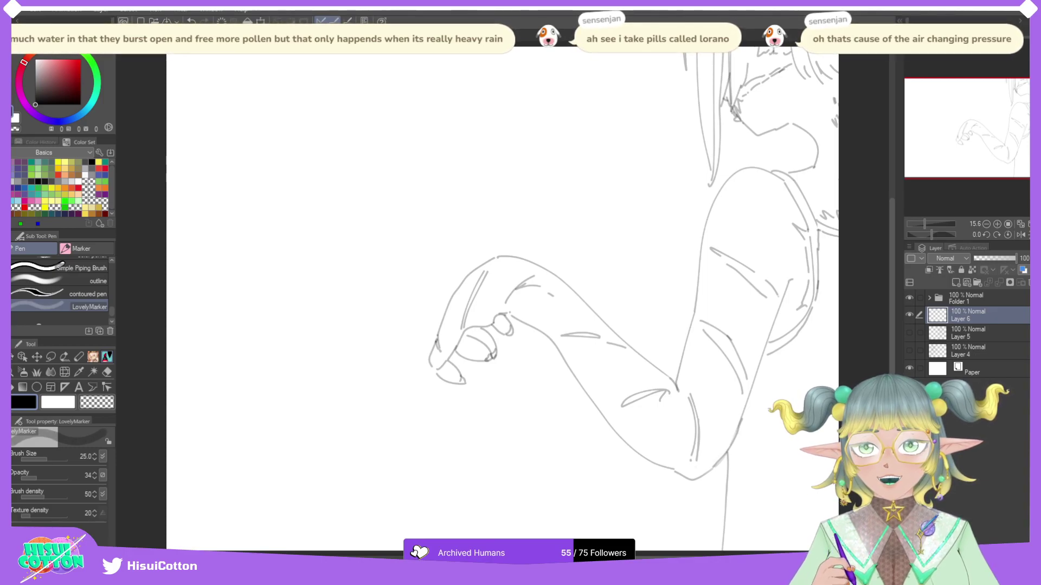
Step: Restore the visibility of Layer 1 and Layer 2 in Folder 1, hide the whole folder and select Layer 6
left_click(929, 301)
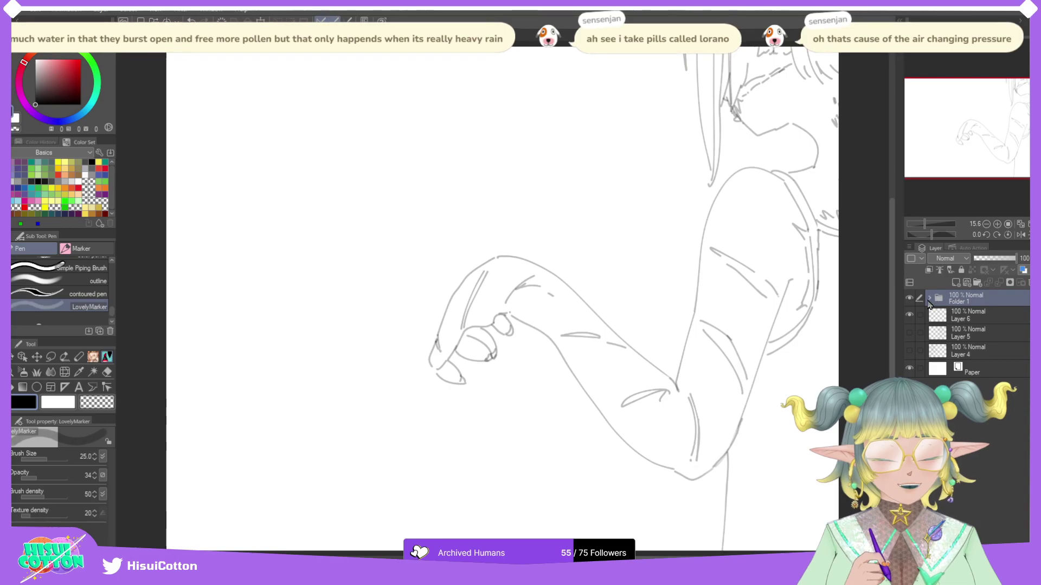
left_click(929, 300)
left_click(909, 351)
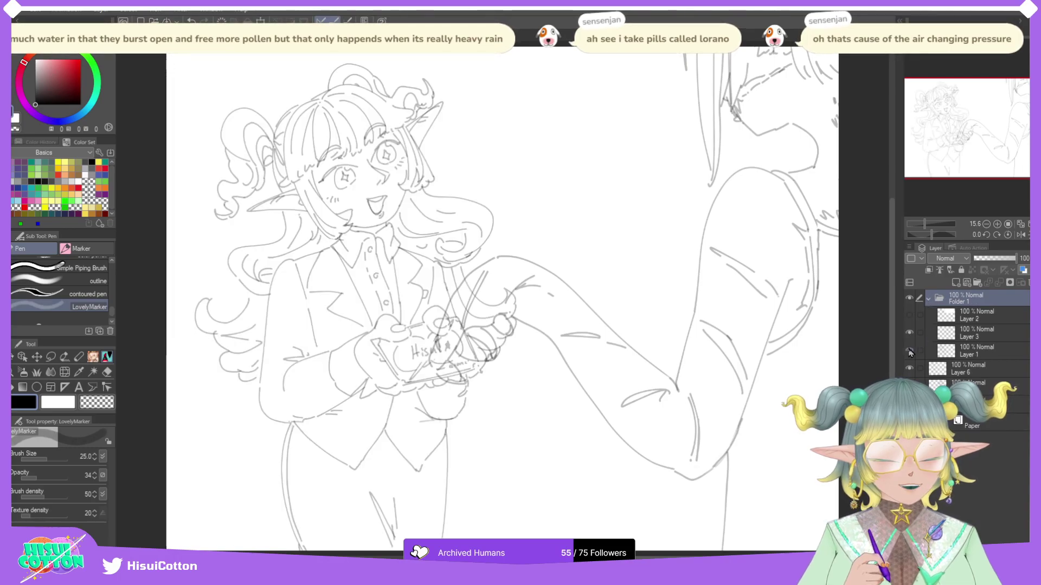
left_click(909, 315)
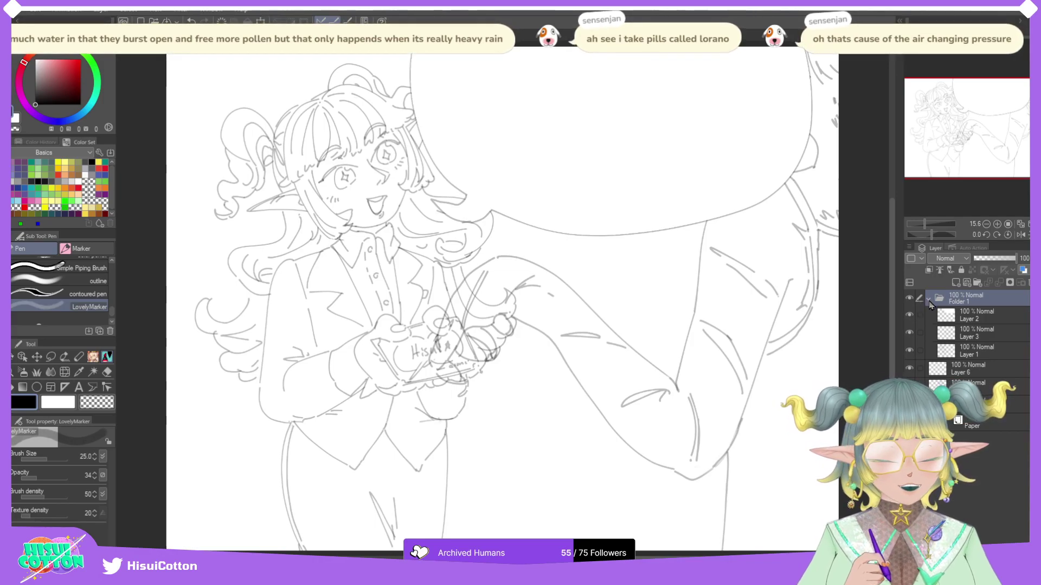
left_click(929, 300)
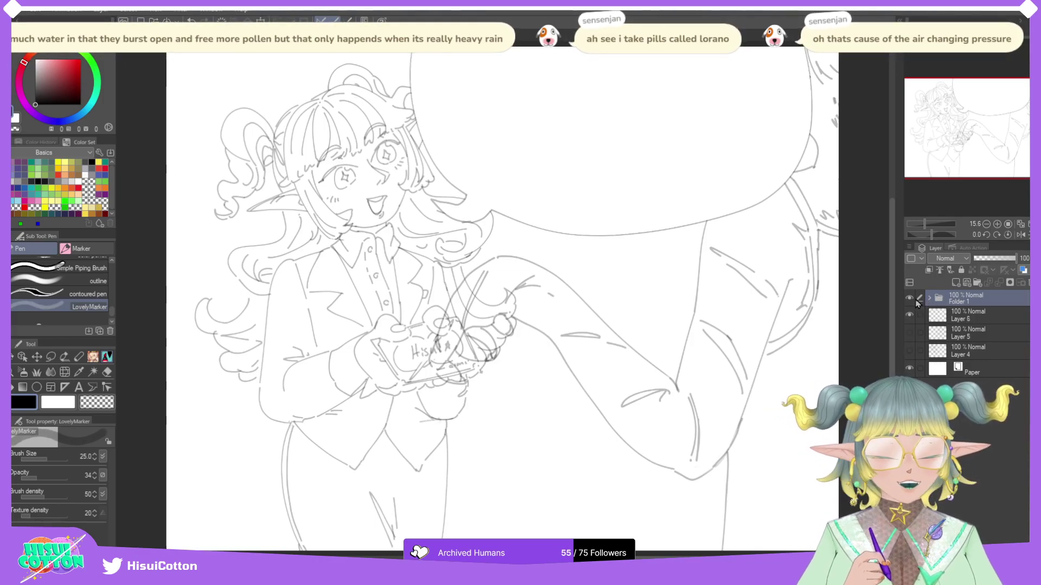
left_click(909, 300)
left_click(955, 319)
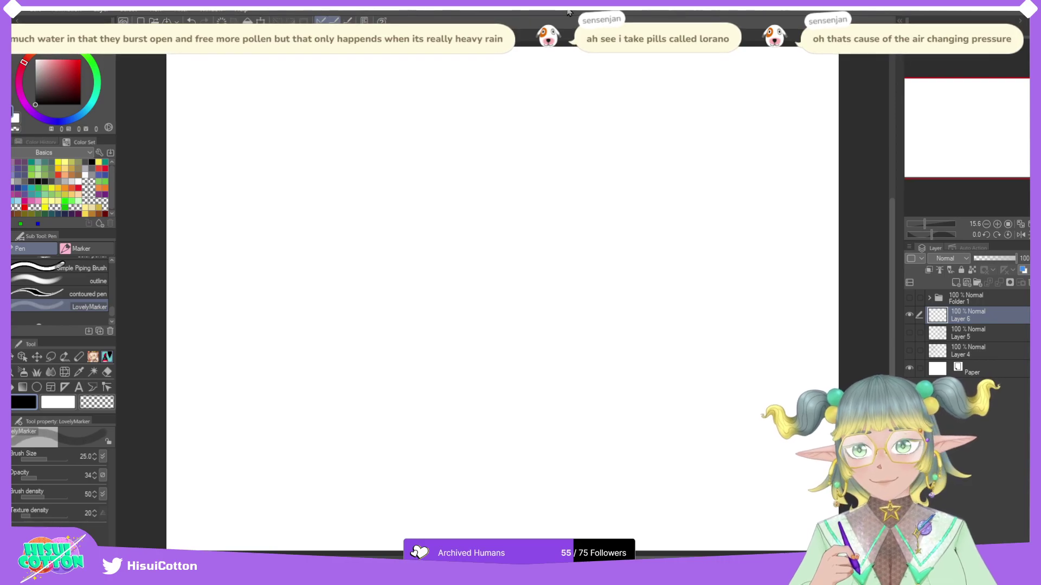
Step: Review the sketches on Layer 5, Layer 4 and Folder 1 in turn, leaving only Layer 6 and the paper visible
left_click(909, 315)
left_click(910, 333)
left_click(911, 332)
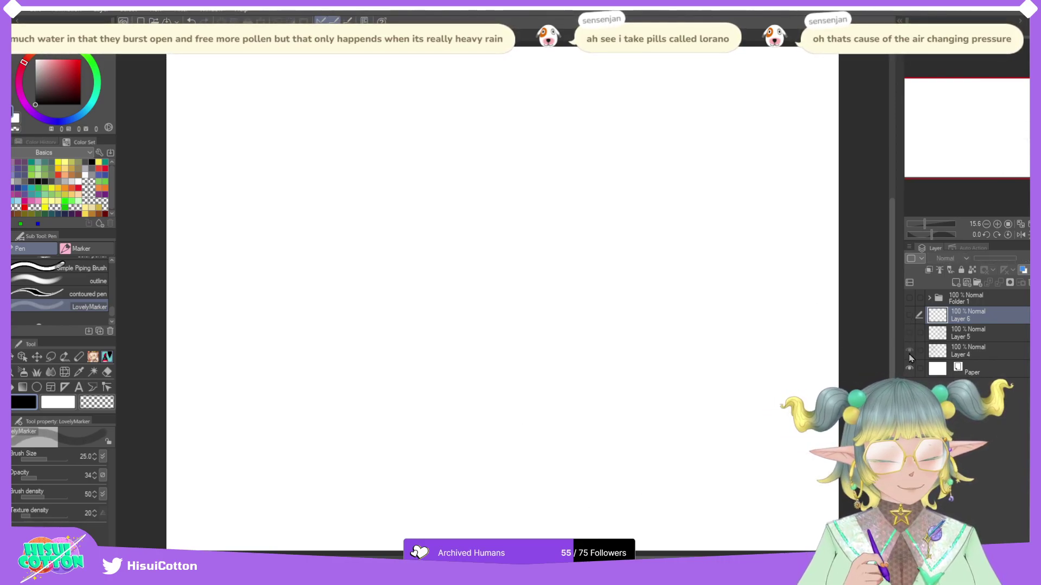
left_click(910, 350)
left_click(910, 350)
left_click(912, 330)
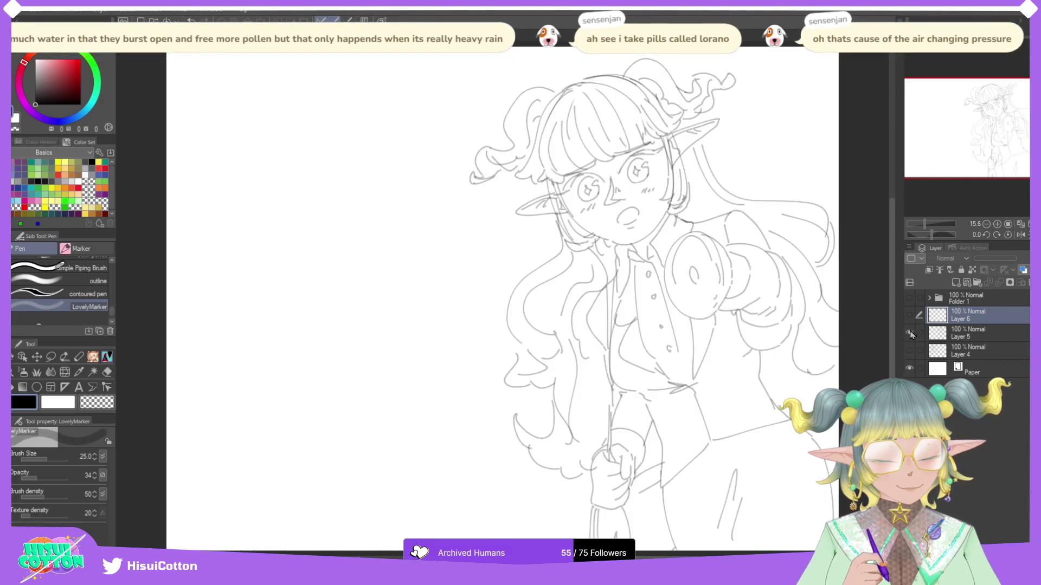
left_click(909, 332)
left_click(909, 315)
left_click(909, 297)
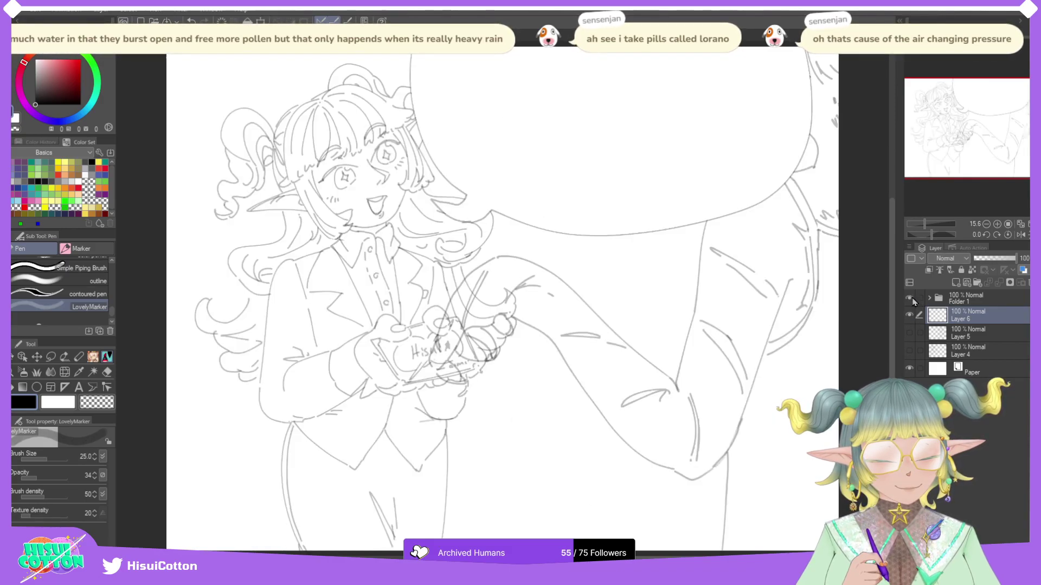
left_click(910, 297)
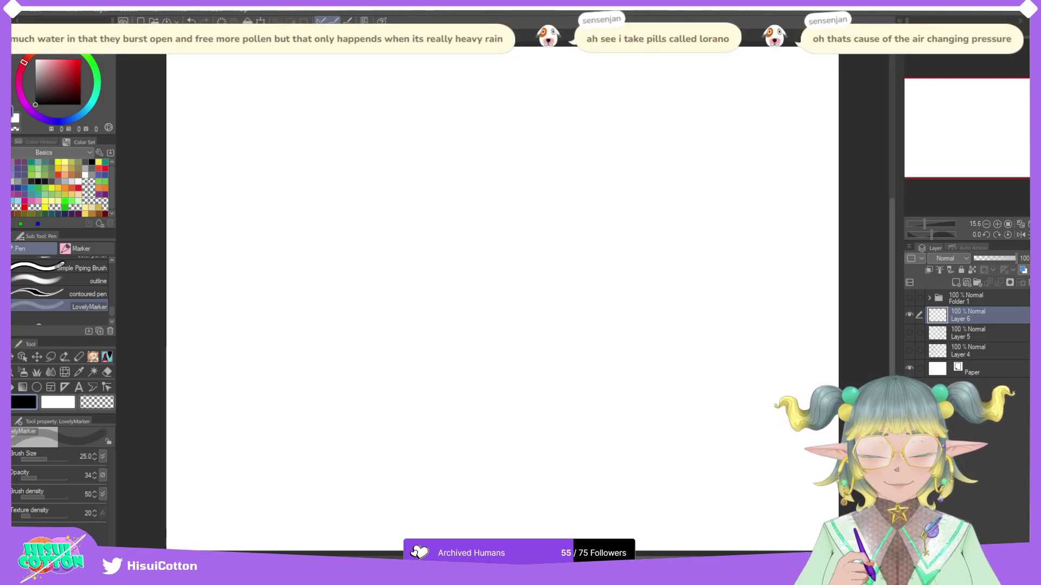
Step: Compare the Layer 5, Layer 4 and Folder 1 sketches again, hiding each one after viewing it
left_click(909, 333)
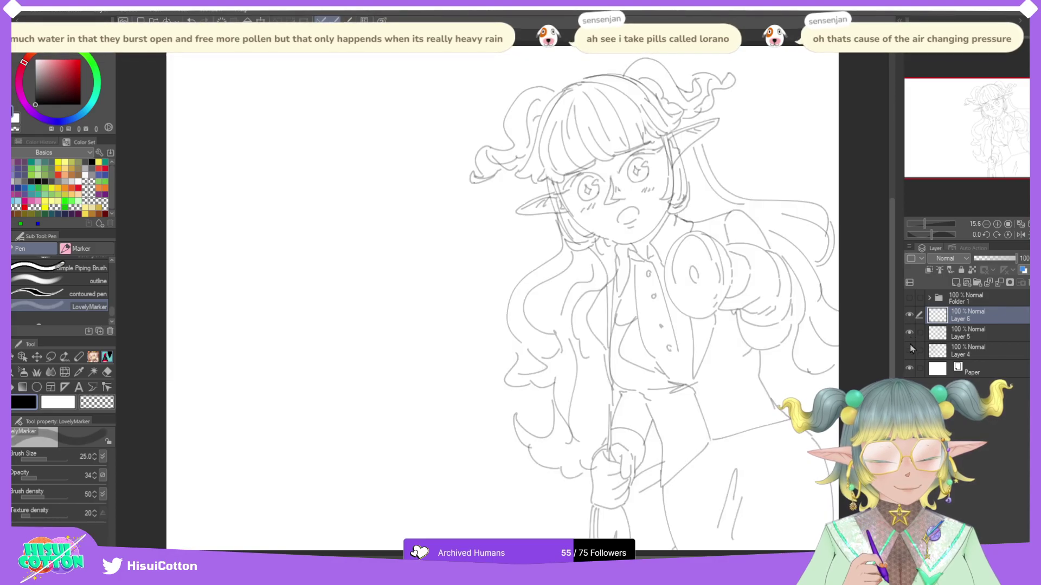
left_click(909, 351)
left_click(909, 350)
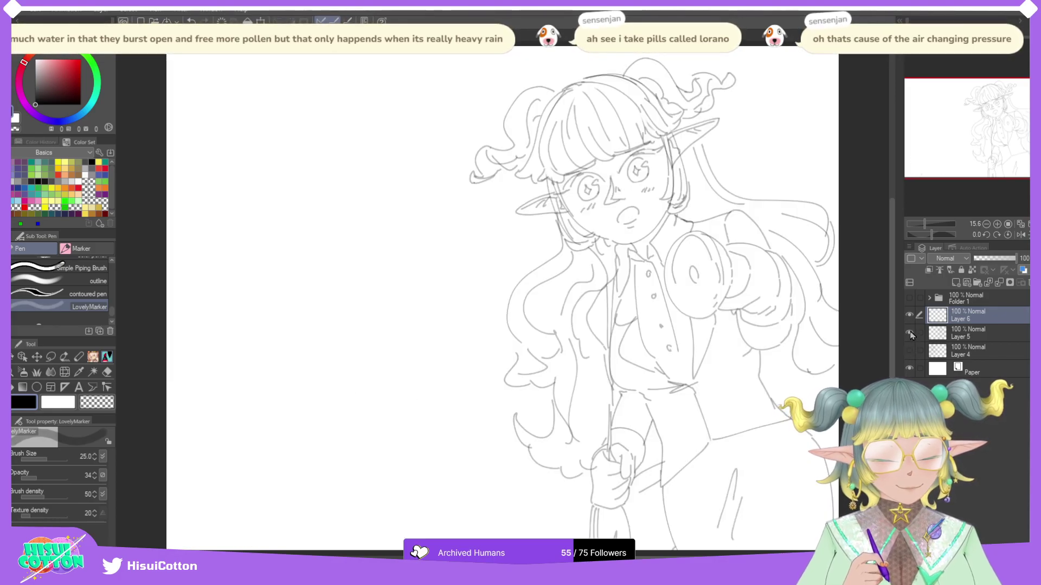
left_click(909, 333)
left_click(909, 298)
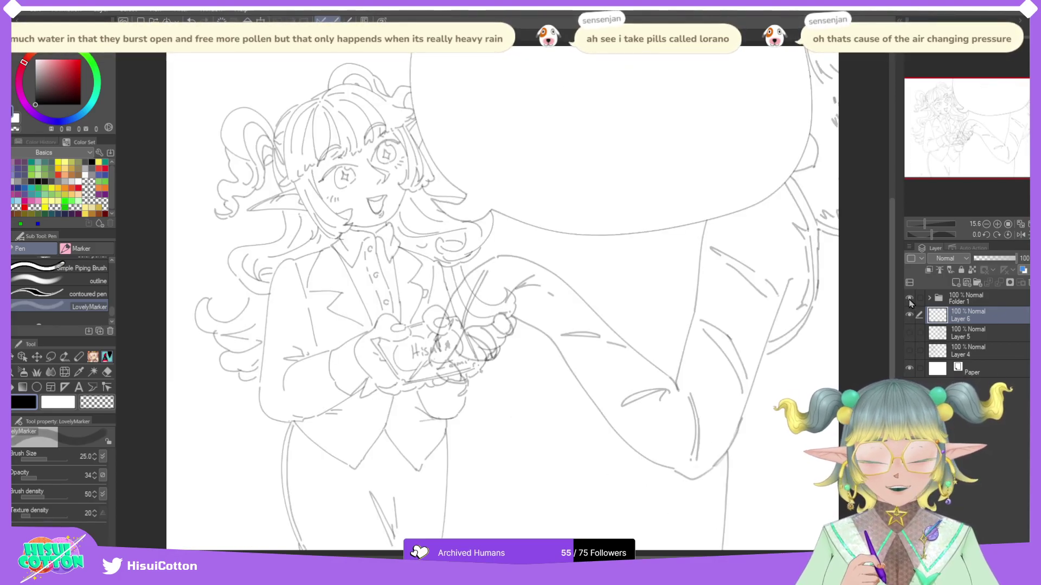
left_click(909, 299)
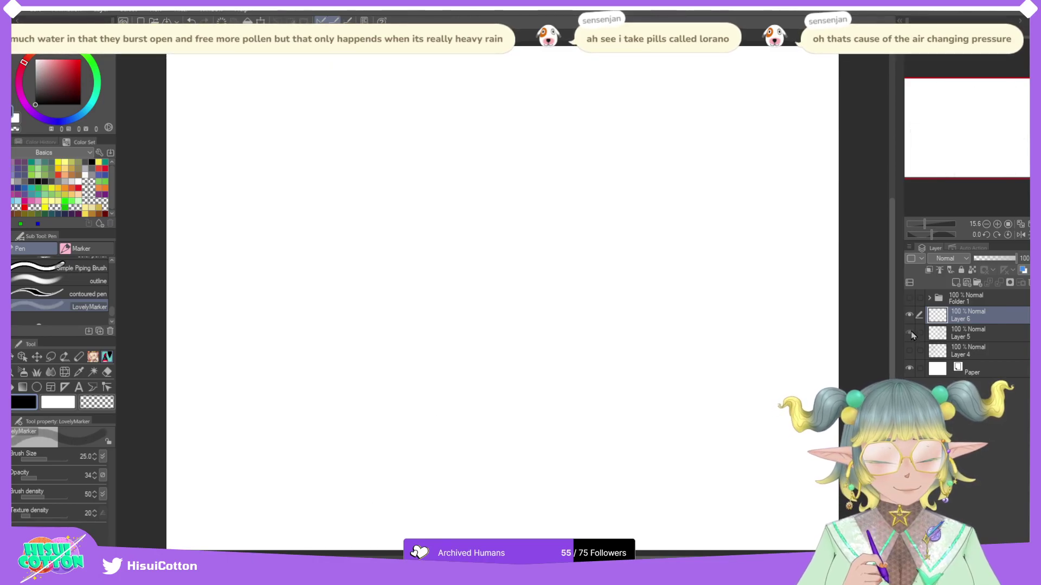
left_click(909, 332)
left_click(910, 333)
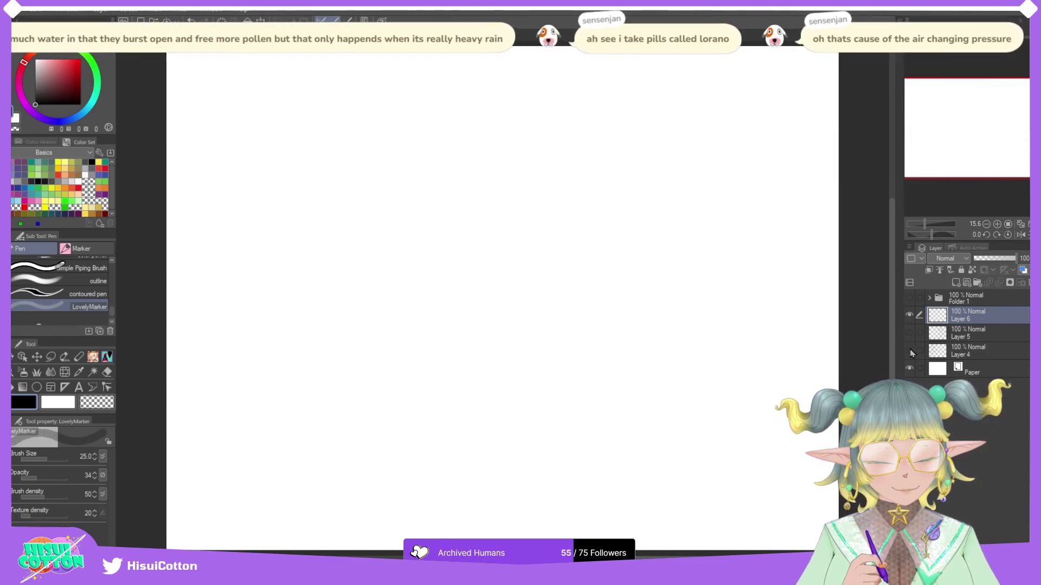
Step: View the Layer 4, Layer 5 and Folder 1 sketches once more, ending with Layer 5 and leaving them all hidden
left_click(909, 351)
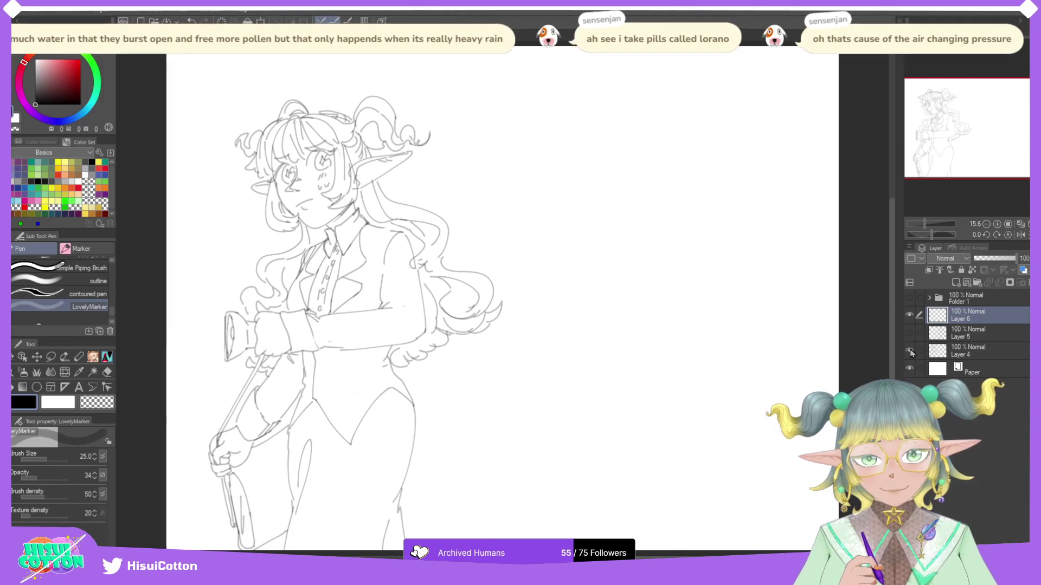
left_click(910, 351)
left_click(910, 333)
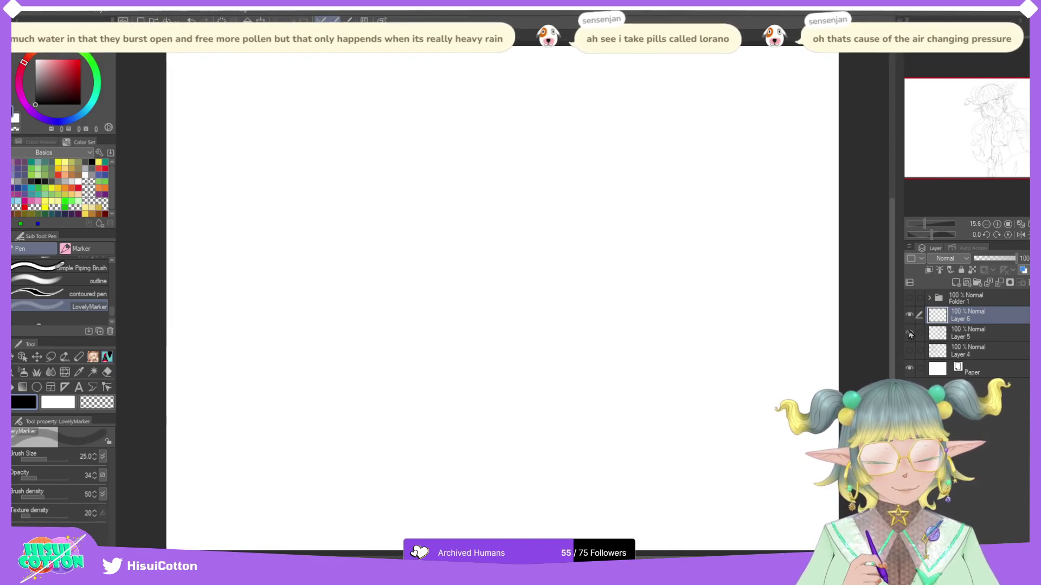
left_click(910, 333)
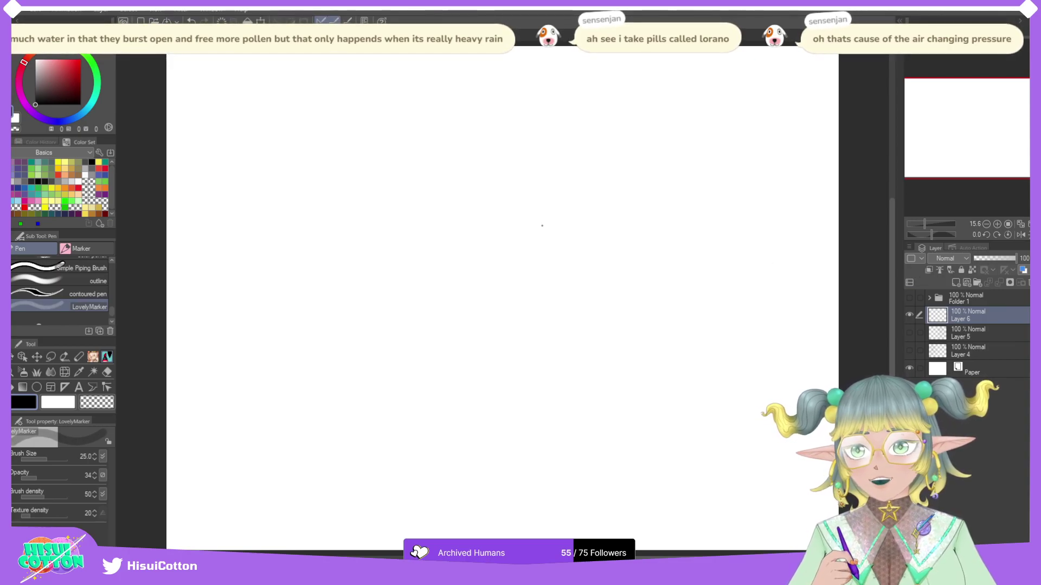
left_click(909, 298)
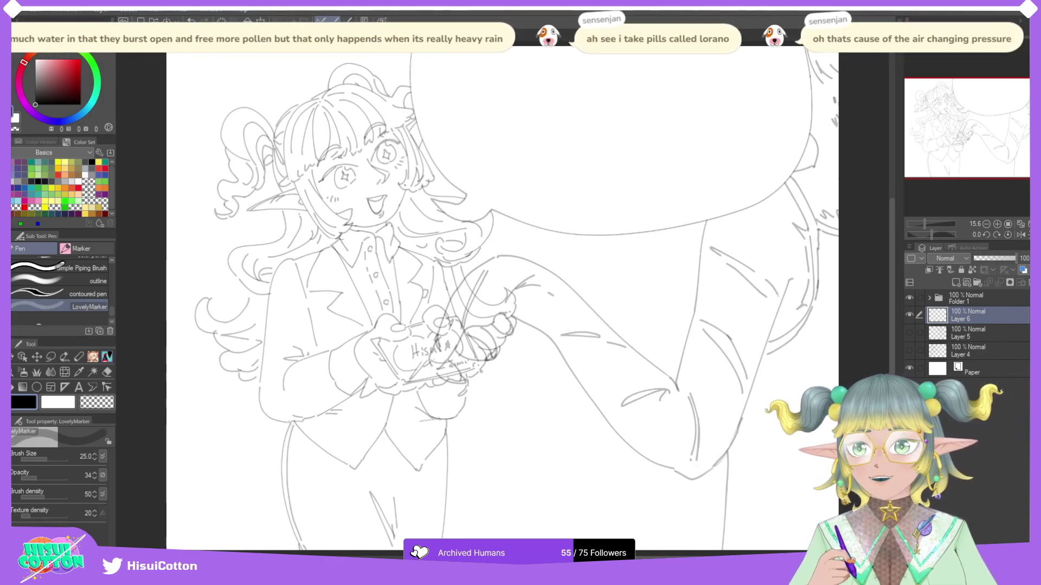
left_click(909, 298)
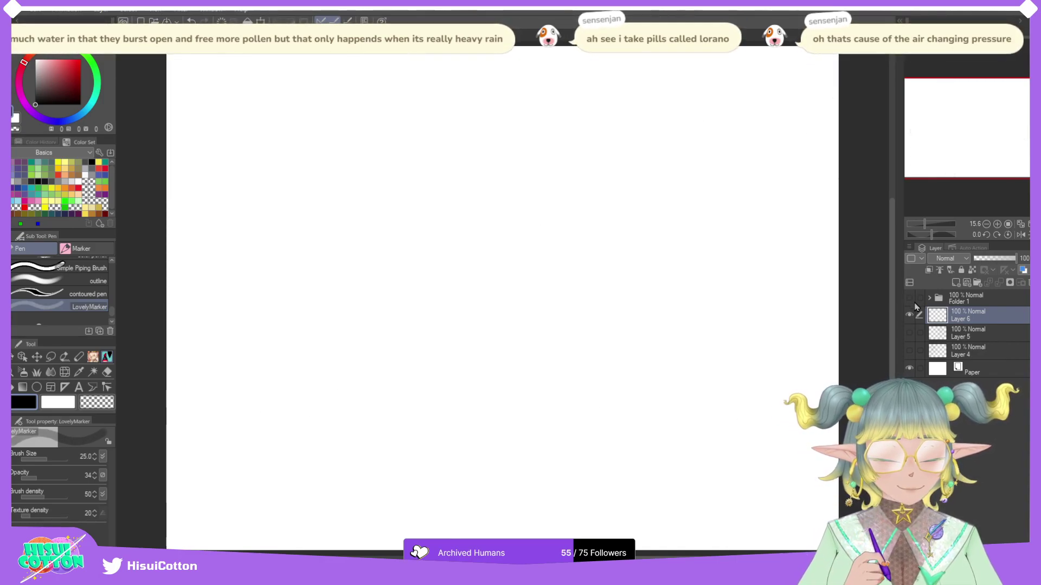
left_click(909, 315)
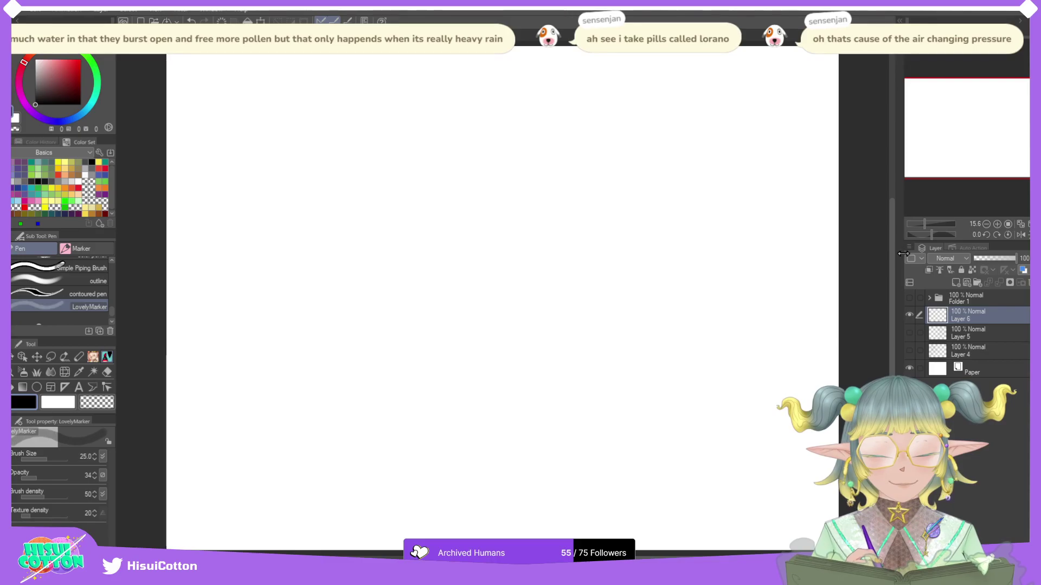
left_click(910, 333)
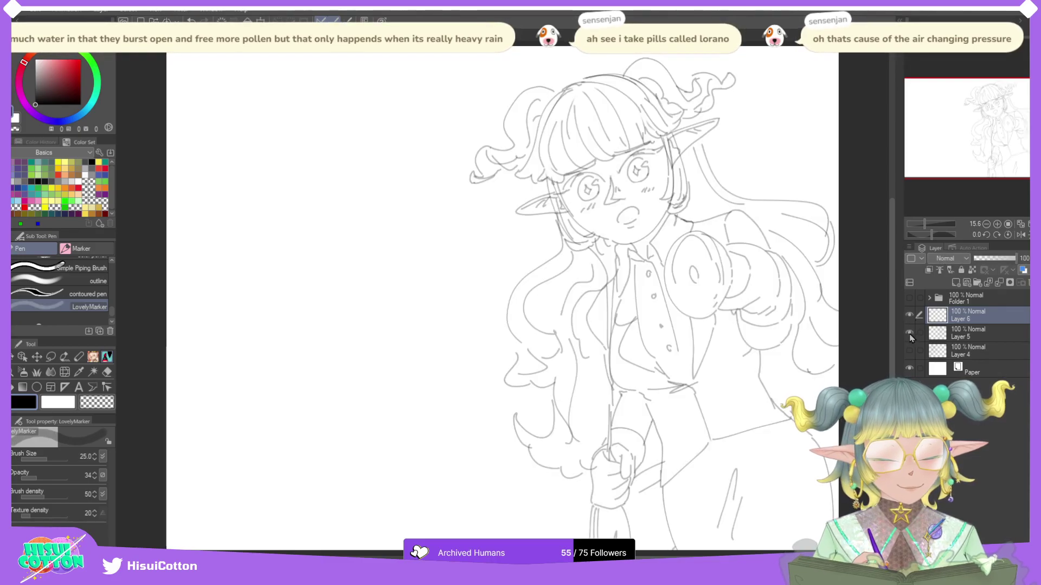
left_click(909, 335)
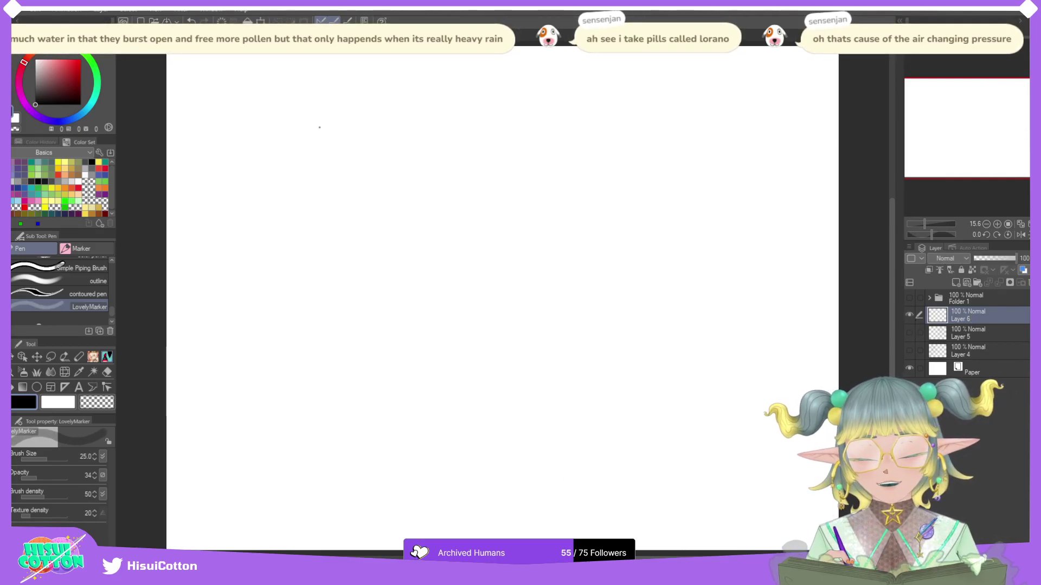
Step: Sketch a slightly tilted oval head outline in the upper-left part of the canvas on Layer 6, redoing strokes until the shape fits
left_click_drag(320, 93, 324, 177)
key("ctrl+z")
mouse_move(324, 89)
left_mouse_down()
mouse_move(310, 98)
mouse_move(336, 169)
left_mouse_up()
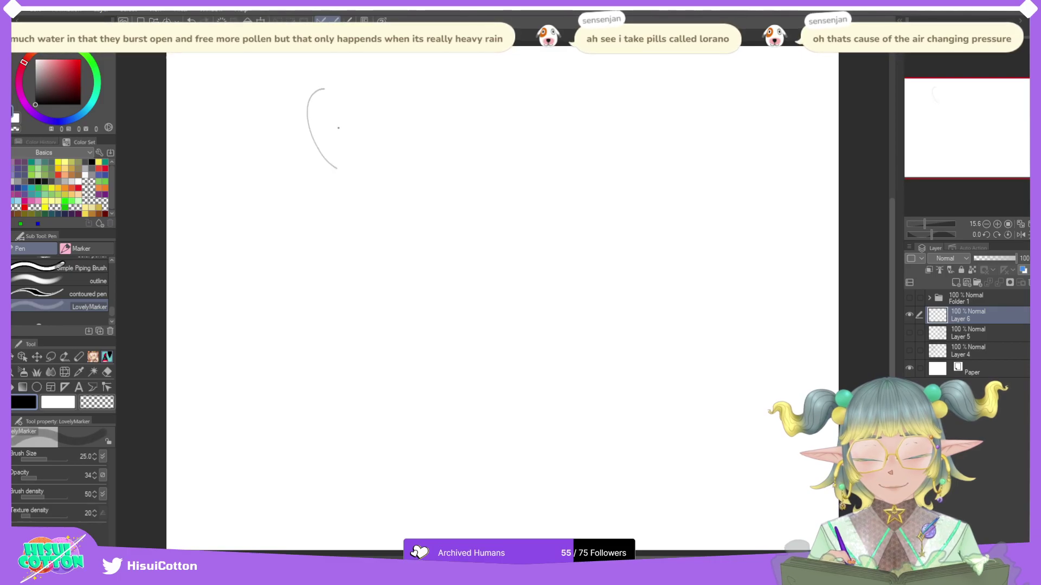
key("ctrl+z")
mouse_move(326, 89)
left_mouse_down()
mouse_move(336, 169)
mouse_move(311, 144)
mouse_move(322, 159)
left_mouse_up()
key("ctrl+z")
mouse_move(329, 165)
left_mouse_down()
mouse_move(365, 162)
mouse_move(327, 168)
mouse_move(372, 138)
left_mouse_up()
key("ctrl+z")
key("ctrl+z")
key("ctrl+z")
key("ctrl+z")
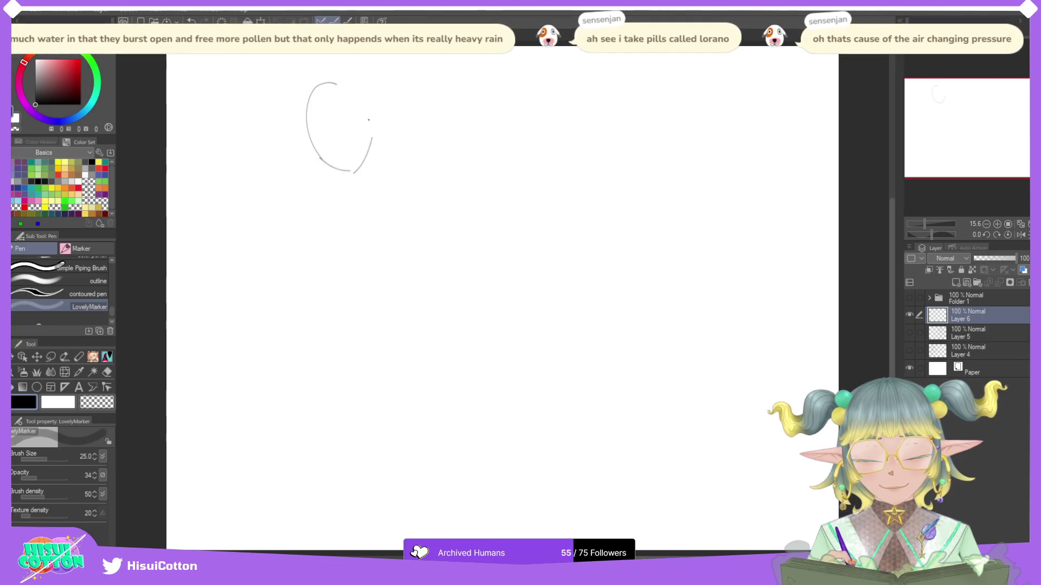
left_click_drag(344, 84, 373, 136)
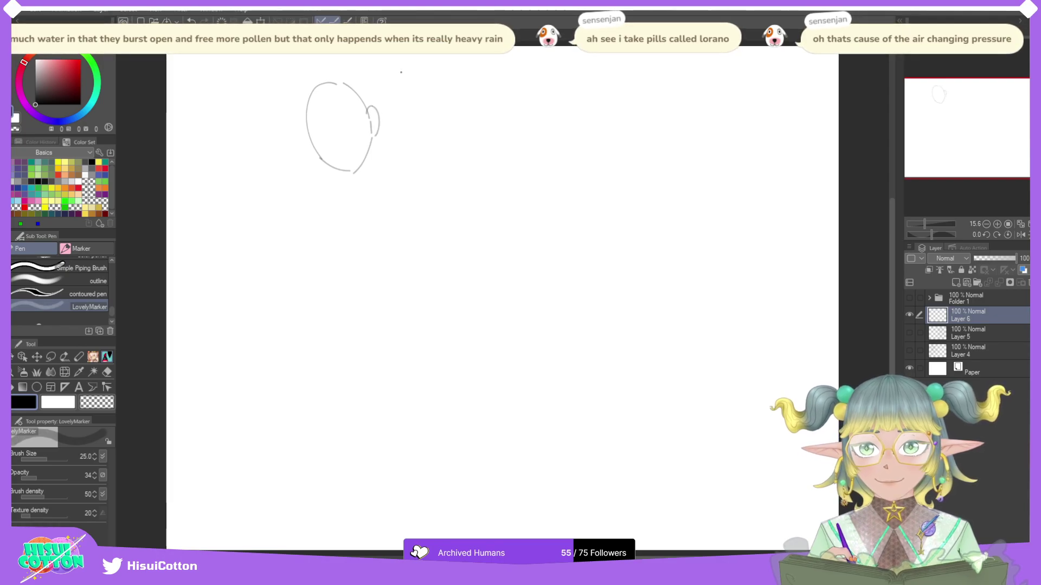
Step: Sketch a small rounded ear on each side of the head and add a slanted line across the lower face
key("ctrl+z")
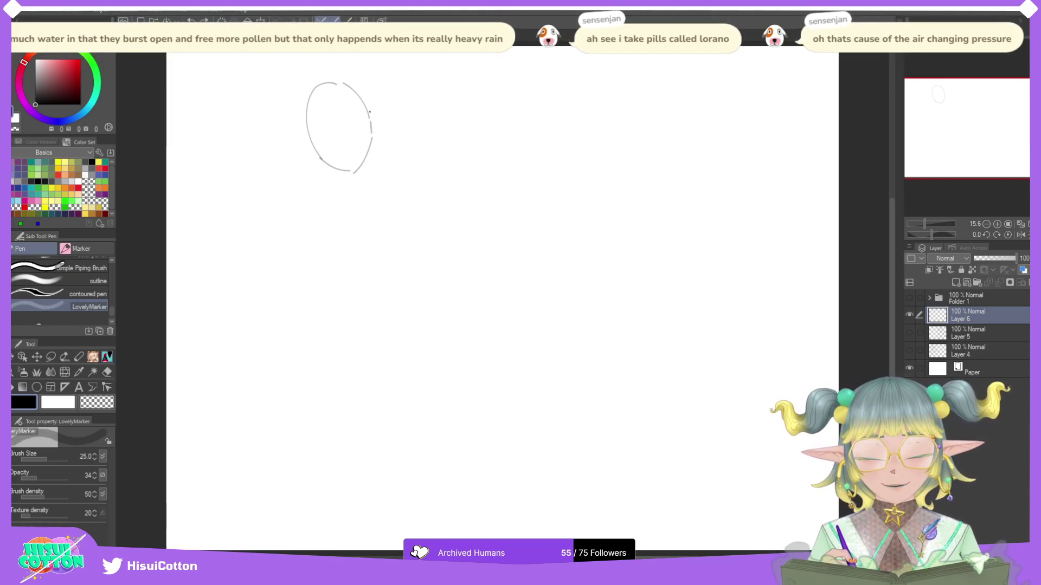
left_click_drag(368, 109, 374, 135)
key("ctrl+z")
key("ctrl+z")
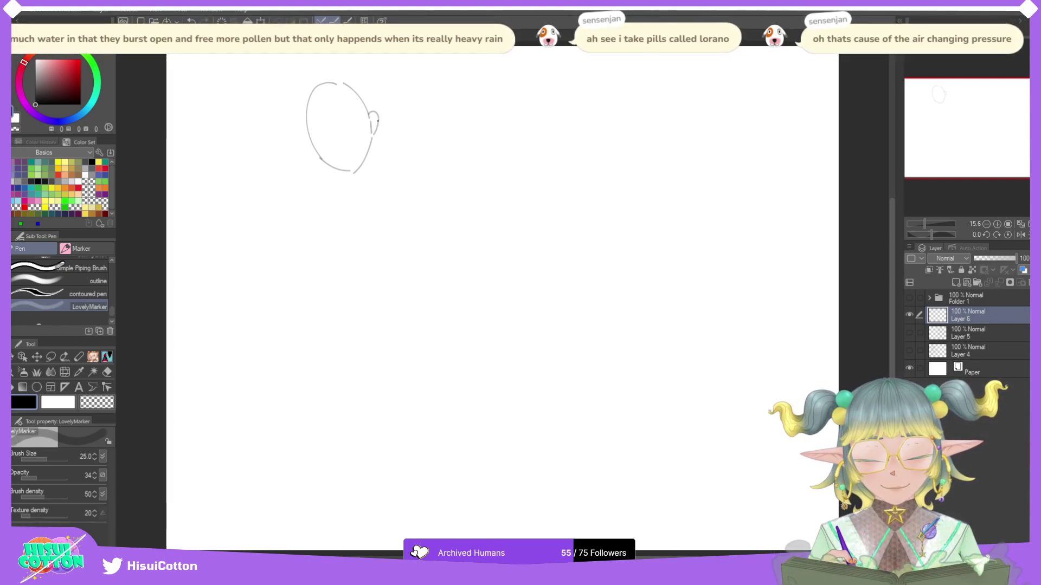
left_click_drag(308, 137, 321, 158)
key("ctrl+z")
key("ctrl+z")
key("ctrl+z")
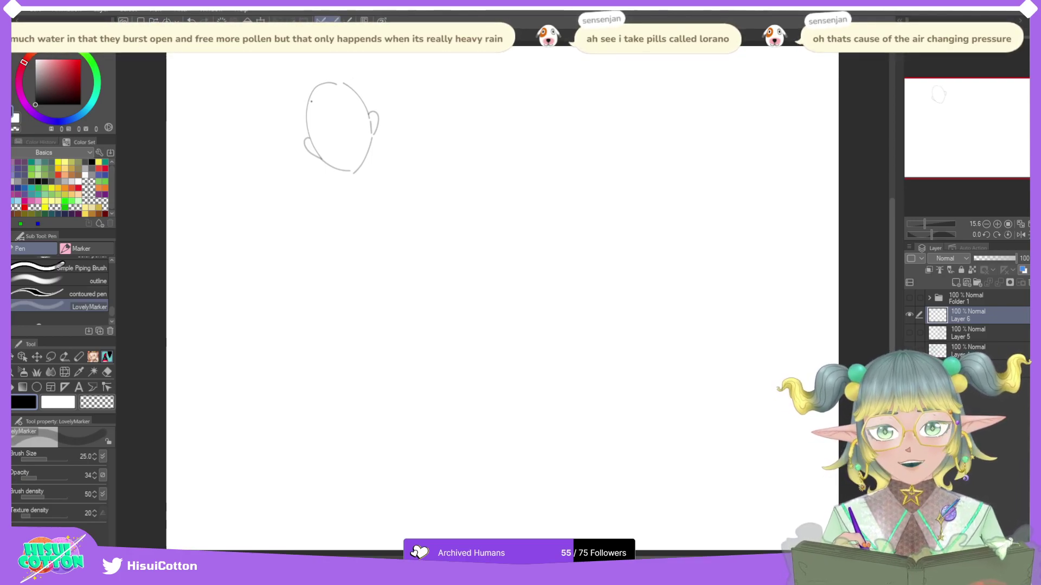
scroll(320, 77, "up", 2)
mouse_move(404, 155)
left_mouse_down()
mouse_move(362, 188)
mouse_move(366, 195)
mouse_move(349, 195)
mouse_move(407, 168)
left_mouse_up()
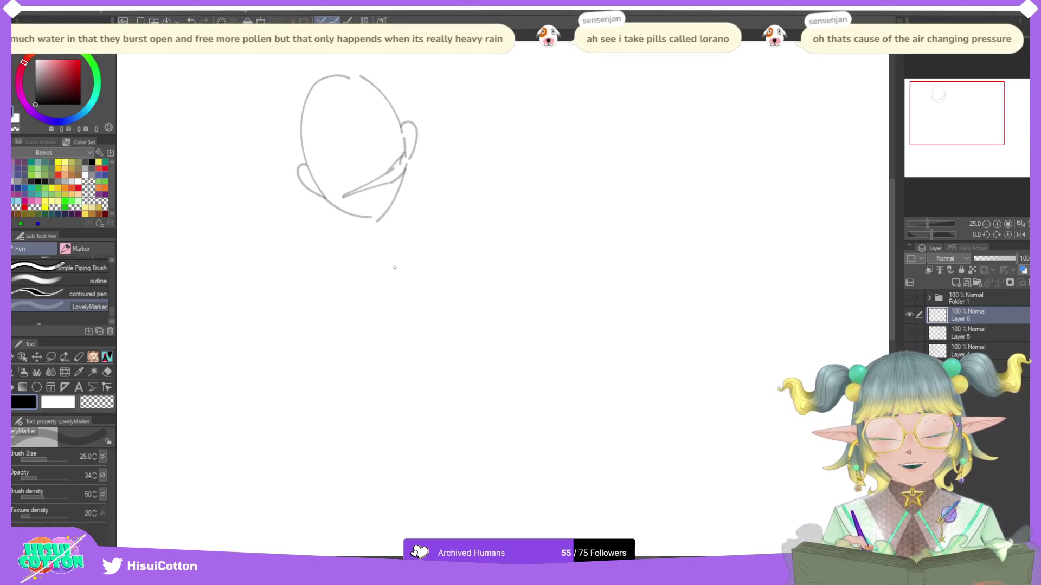
Step: Sketch the curved back of a hand below and to the right of the head and add its thumb
mouse_move(425, 318)
left_mouse_down()
mouse_move(419, 243)
mouse_move(440, 252)
left_mouse_up()
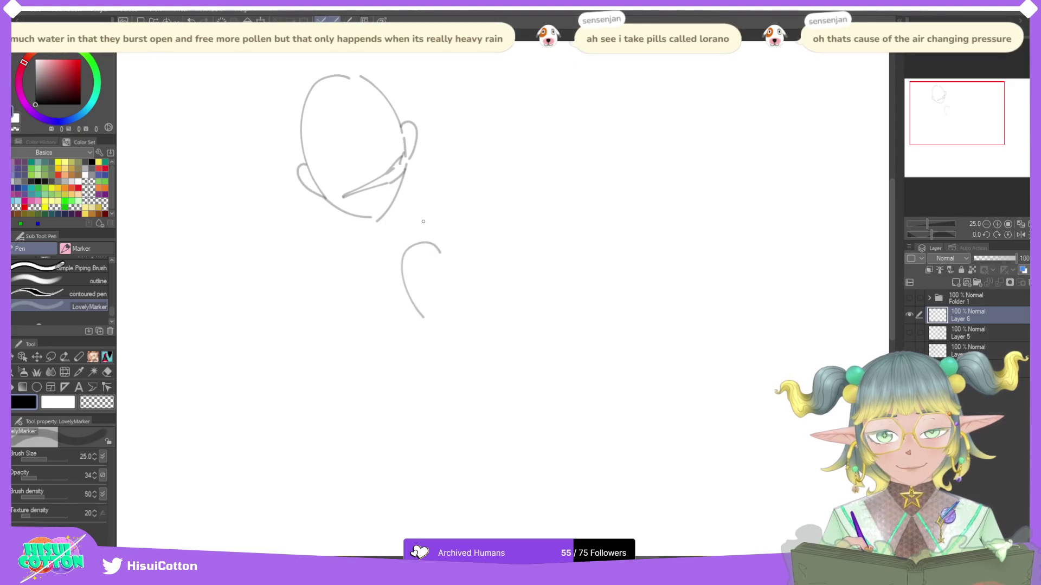
left_click_drag(421, 308, 435, 325)
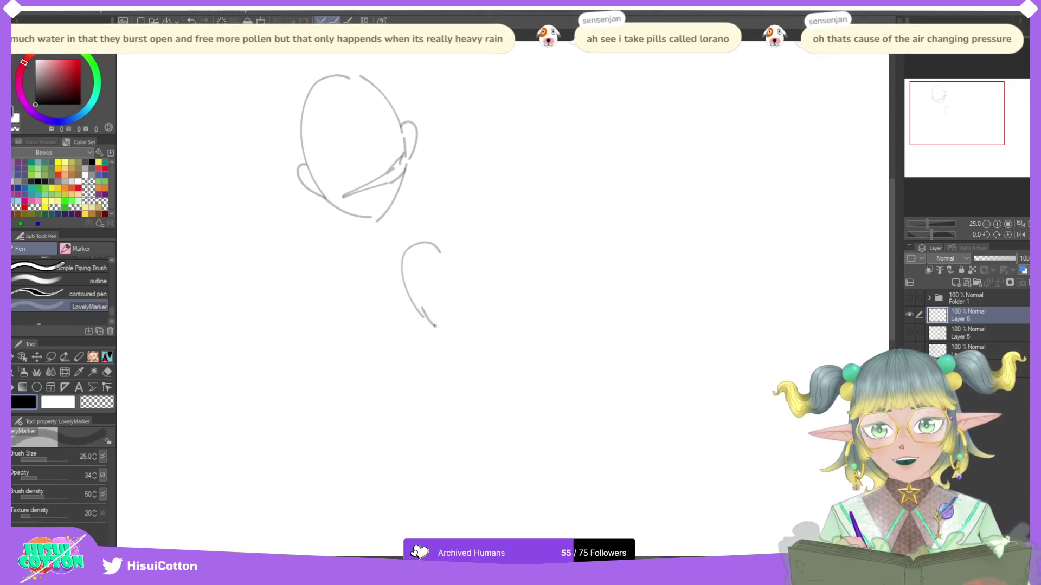
key("ctrl+z")
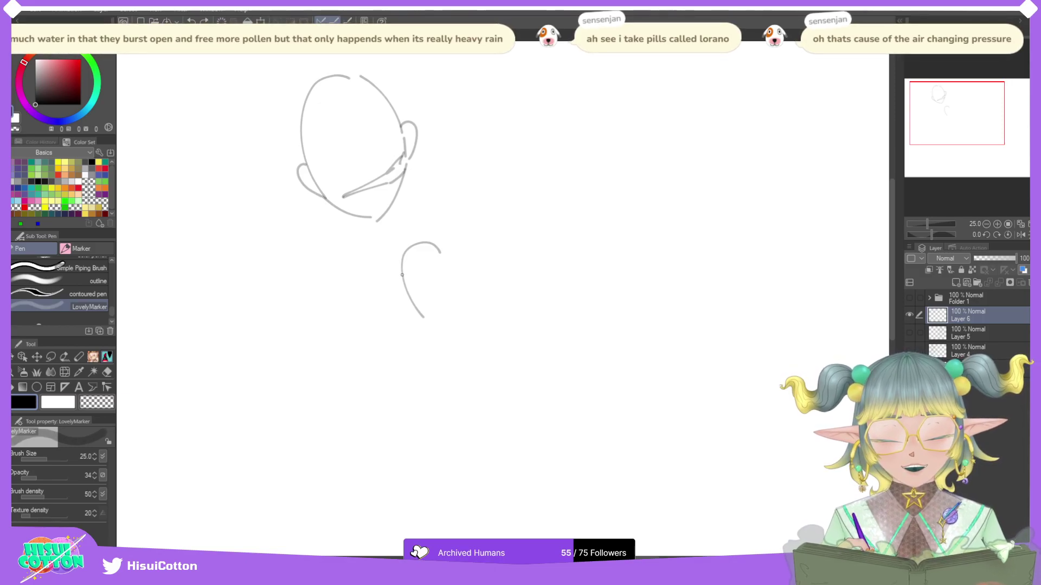
left_click_drag(401, 274, 409, 311)
key("ctrl+z")
mouse_move(401, 274)
left_mouse_down()
mouse_move(408, 304)
mouse_move(395, 298)
mouse_move(401, 262)
left_mouse_up()
key("ctrl+z")
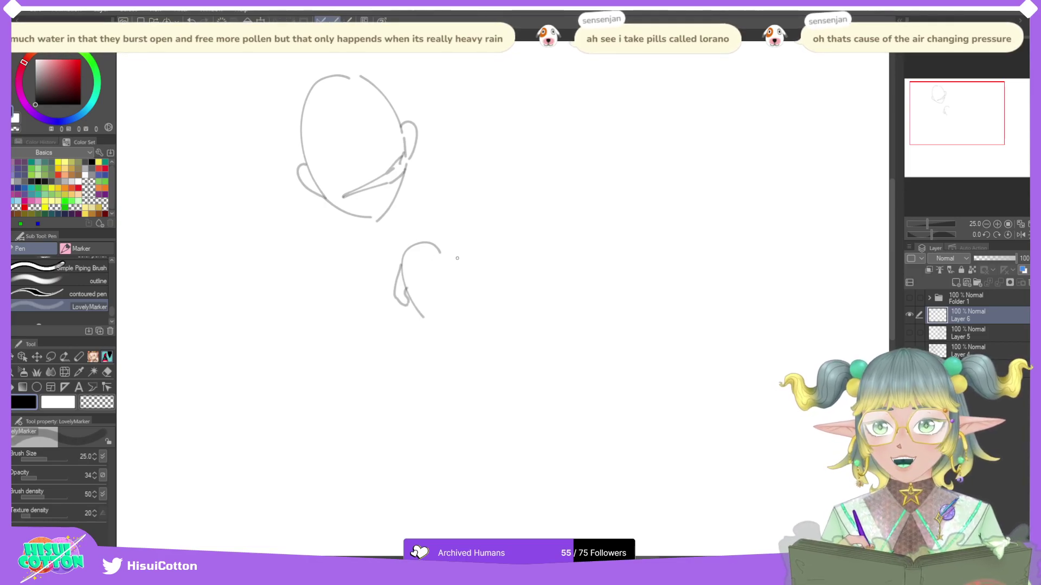
Step: Draw the outer edge and the separate fingers of the hand below the head
left_click_drag(439, 249, 460, 284)
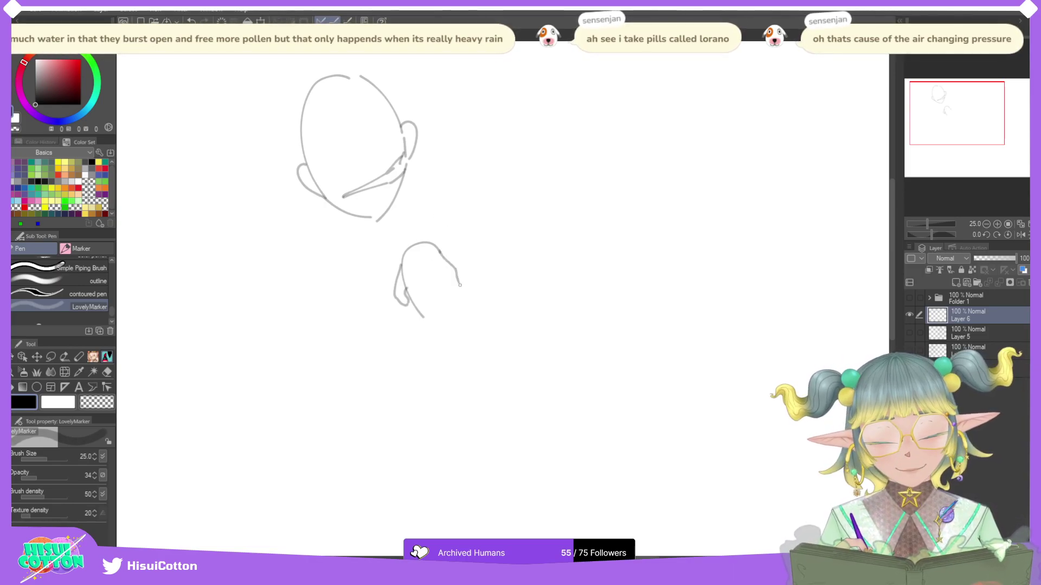
mouse_move(424, 318)
left_mouse_down()
mouse_move(436, 321)
mouse_move(423, 284)
left_mouse_up()
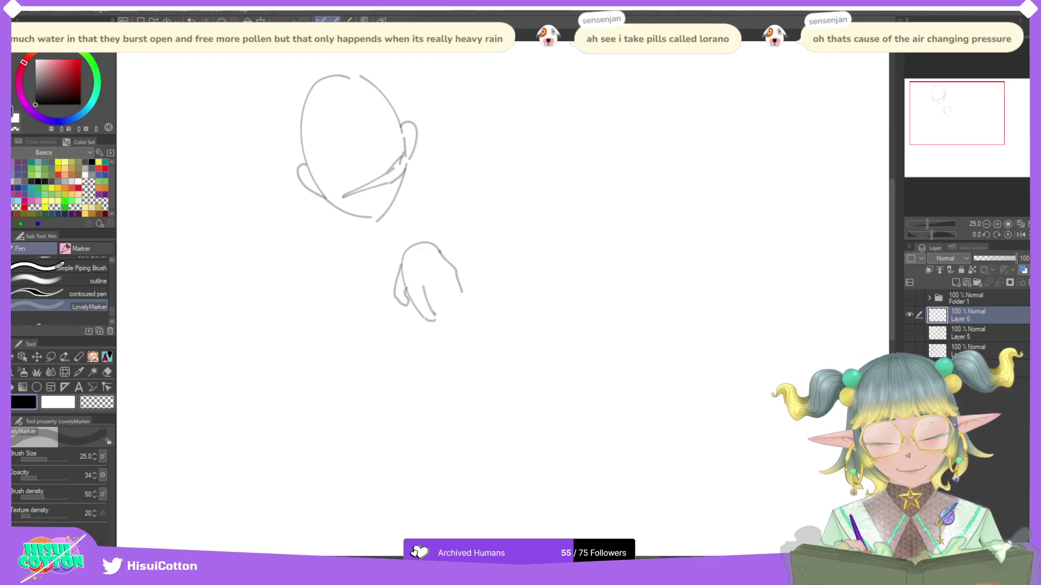
key("ctrl+z")
mouse_move(436, 320)
left_mouse_down()
mouse_move(420, 296)
mouse_move(438, 317)
mouse_move(429, 291)
mouse_move(446, 314)
mouse_move(454, 310)
left_mouse_up()
key("ctrl+z")
key("ctrl+z")
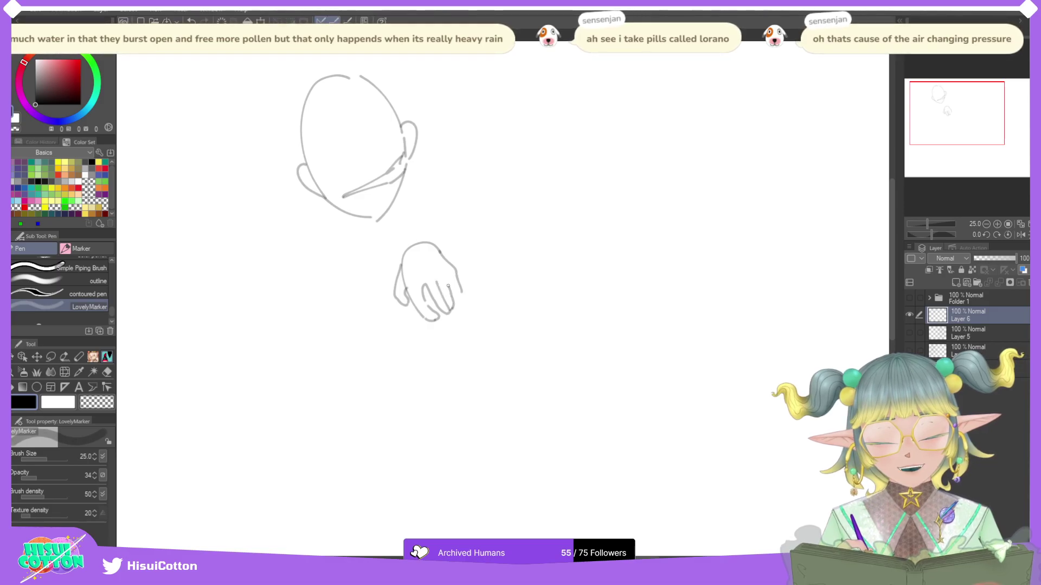
mouse_move(443, 275)
left_mouse_down()
mouse_move(462, 291)
mouse_move(448, 309)
left_mouse_up()
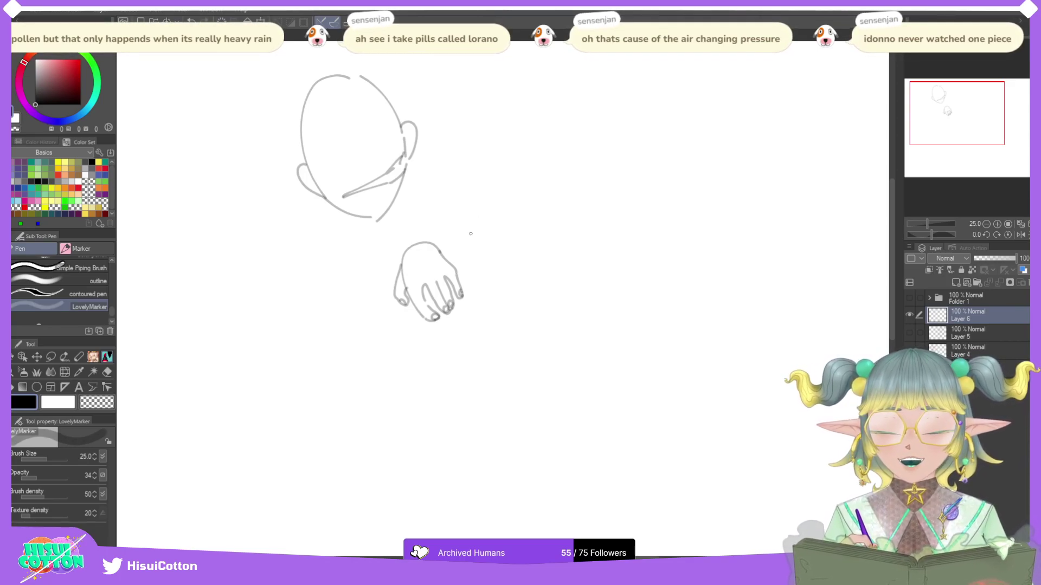
Step: Add a curved line across the hand near the wrist and sketch a large foreshortened oval for the arm behind it
left_click_drag(413, 271, 437, 251)
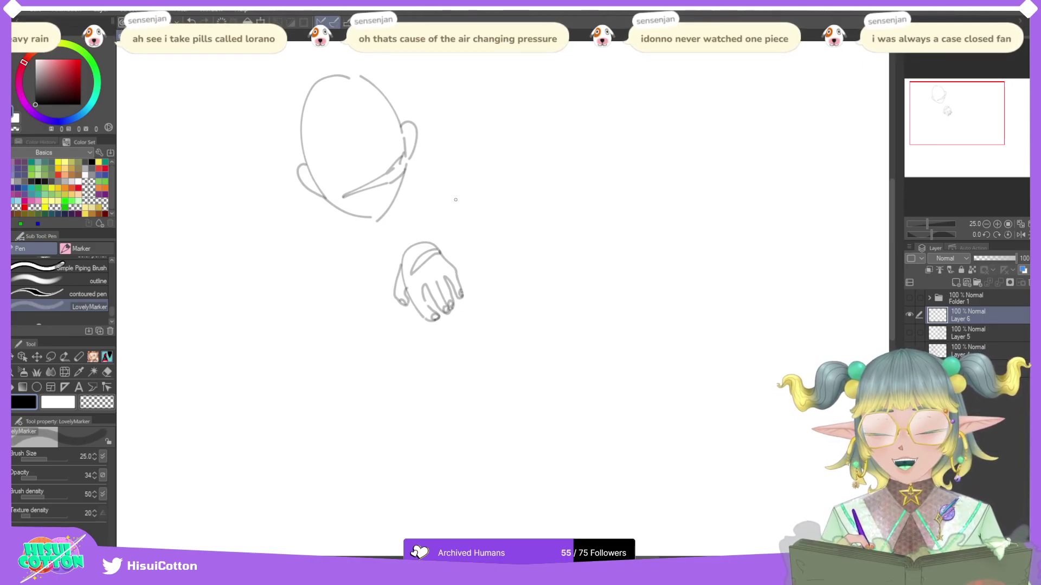
left_click_drag(440, 251, 486, 335)
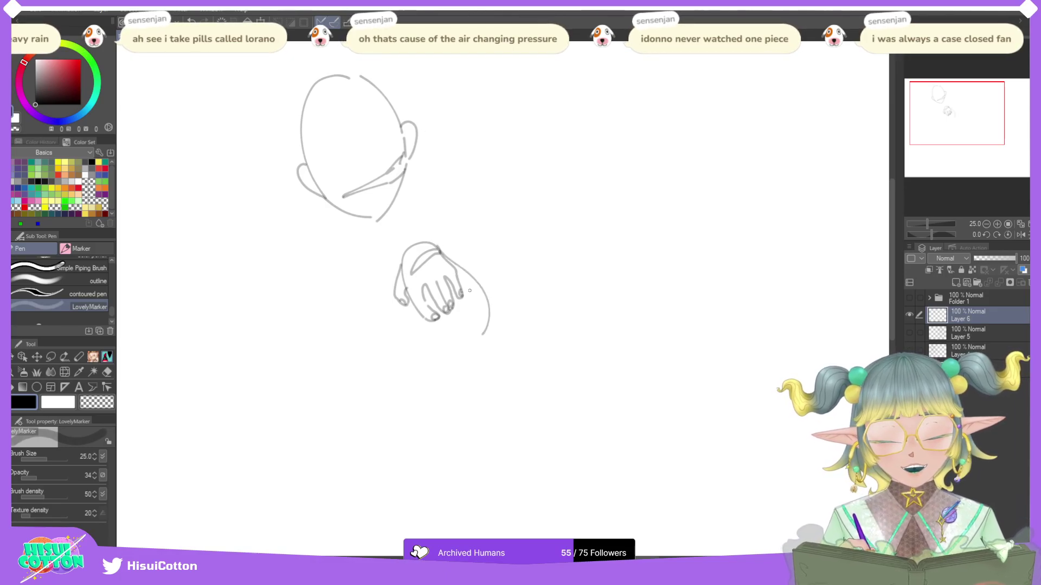
key("ctrl+z")
mouse_move(435, 247)
left_mouse_down()
mouse_move(483, 359)
mouse_move(442, 329)
left_mouse_up()
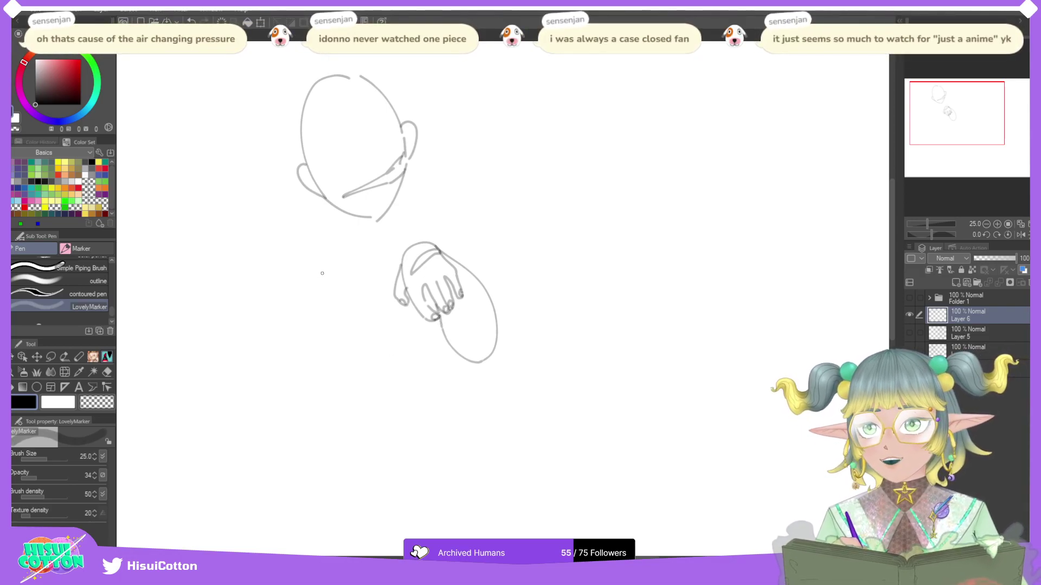
Step: Sketch the back of a second hand at the lower left of the figure and draw its thumb
mouse_move(286, 294)
left_mouse_down()
mouse_move(263, 319)
mouse_move(304, 368)
left_mouse_up()
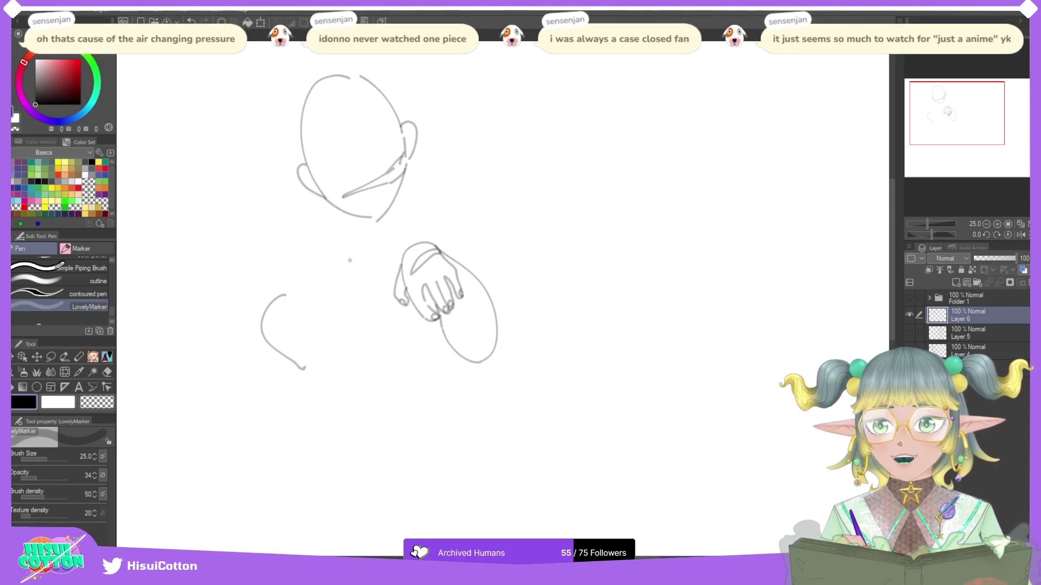
key("ctrl+z")
left_click_drag(286, 295, 237, 388)
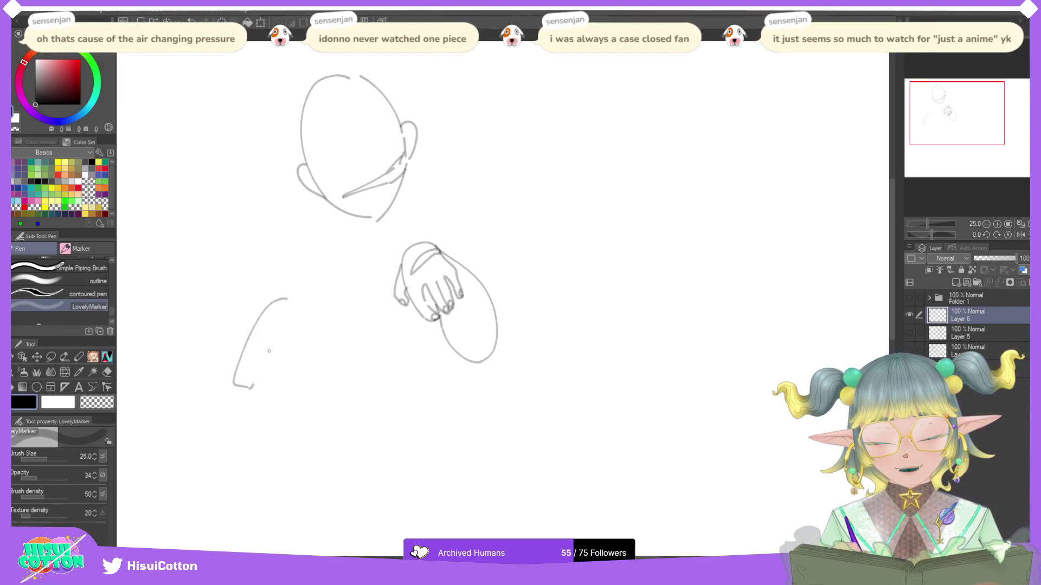
key("ctrl+z")
mouse_move(282, 299)
left_mouse_down()
mouse_move(238, 350)
mouse_move(247, 381)
mouse_move(271, 372)
left_mouse_up()
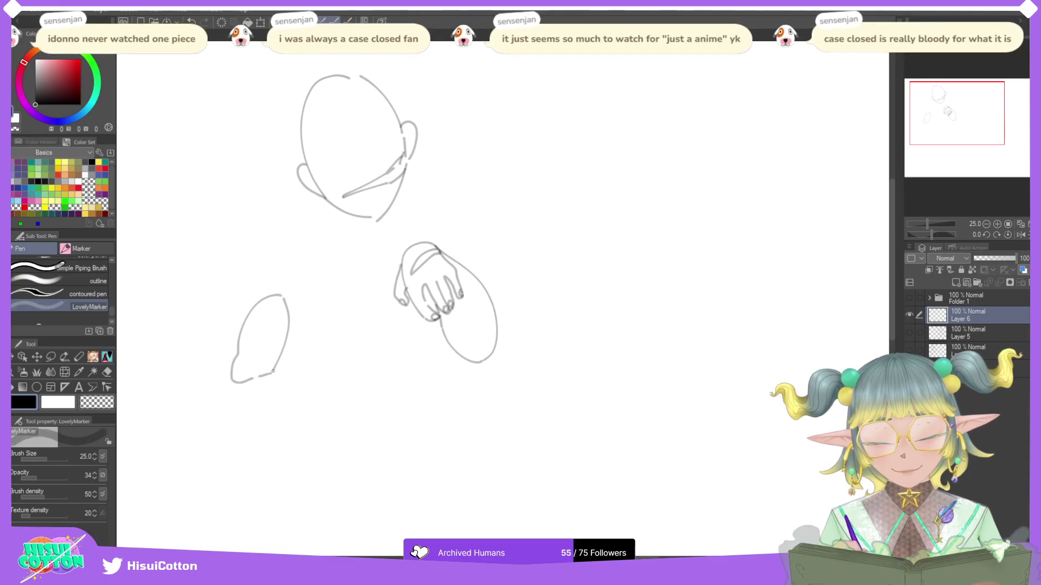
left_click_drag(283, 296, 310, 340)
key("ctrl+z")
key("ctrl+z")
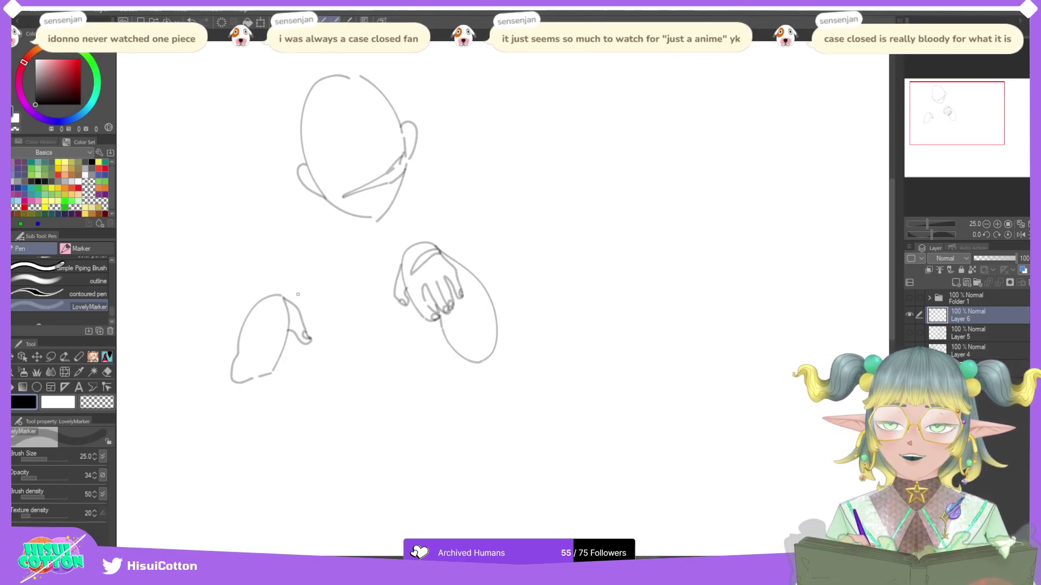
Step: Erase the lower part of the second hand's outline with the Hard eraser and draw a finger there with the LovelyMarker pen
left_click(107, 371)
mouse_move(269, 375)
left_mouse_down()
mouse_move(227, 387)
mouse_move(262, 371)
mouse_move(274, 388)
left_mouse_up()
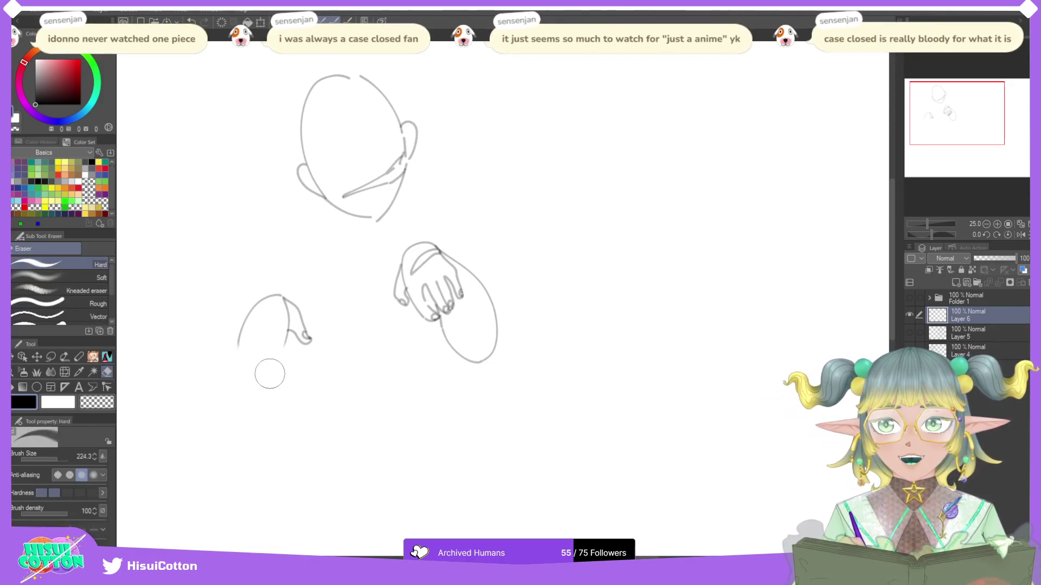
left_click(107, 356)
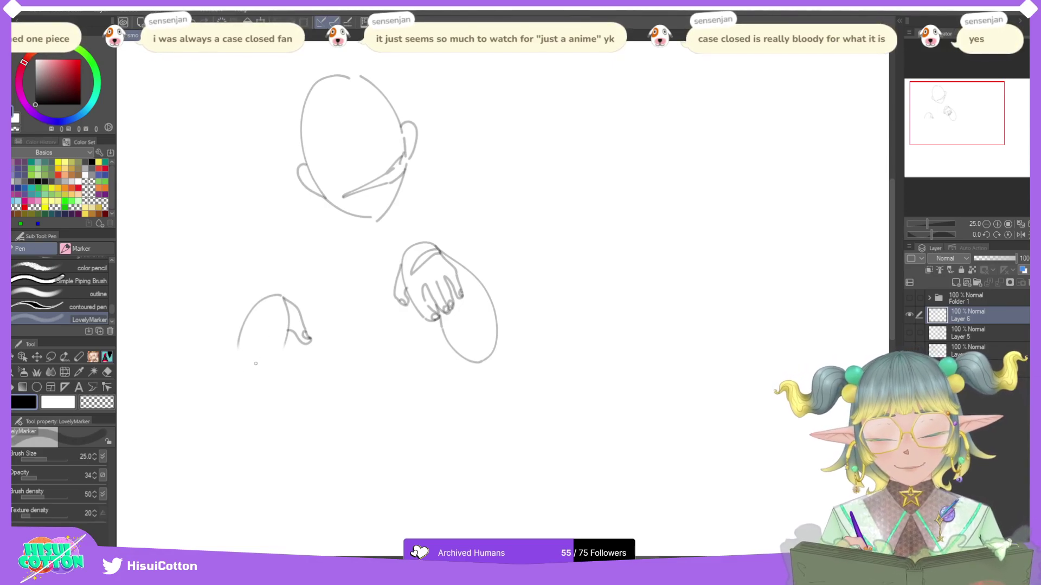
key("ctrl+z")
left_click_drag(237, 345, 253, 384)
key("ctrl+z")
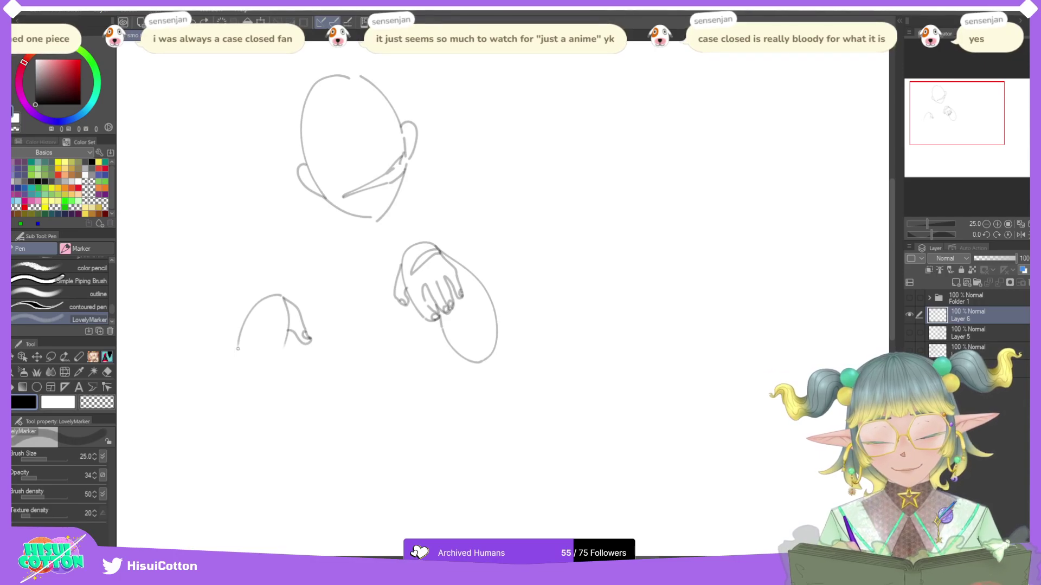
left_click_drag(238, 346, 257, 389)
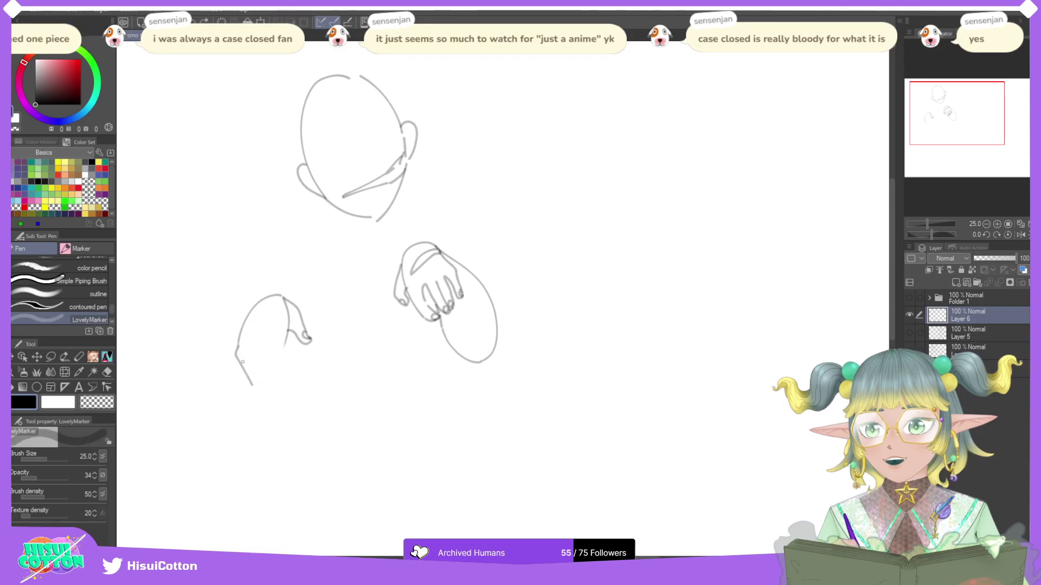
mouse_move(243, 361)
left_mouse_down()
mouse_move(257, 388)
mouse_move(267, 383)
mouse_move(266, 351)
left_mouse_up()
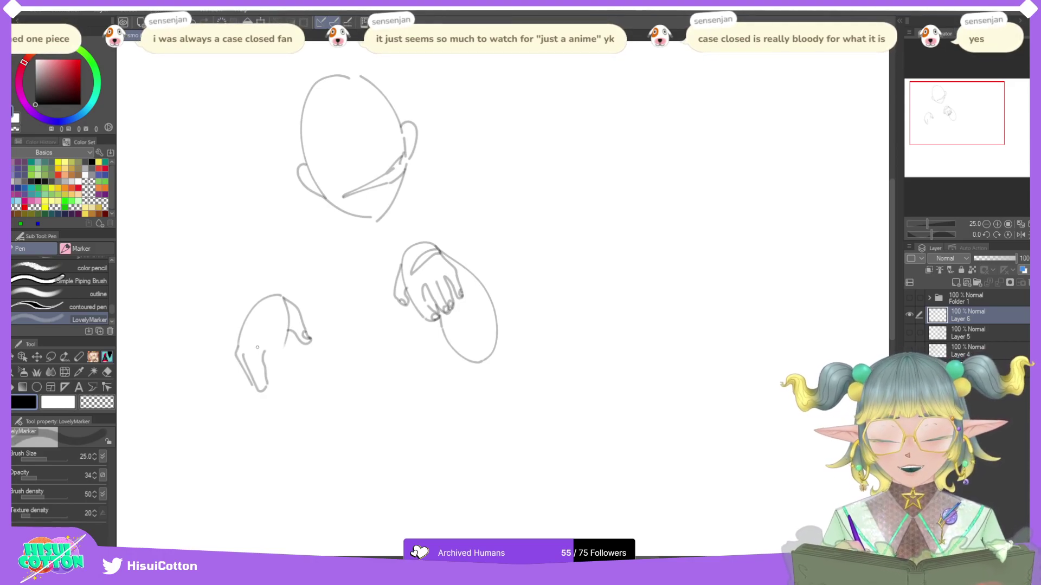
Step: Undo the second hand's finger and redraw its bent fingers side by side along the hand's lower edge
key("ctrl+z")
key("ctrl+z")
key("ctrl+z")
key("ctrl+z")
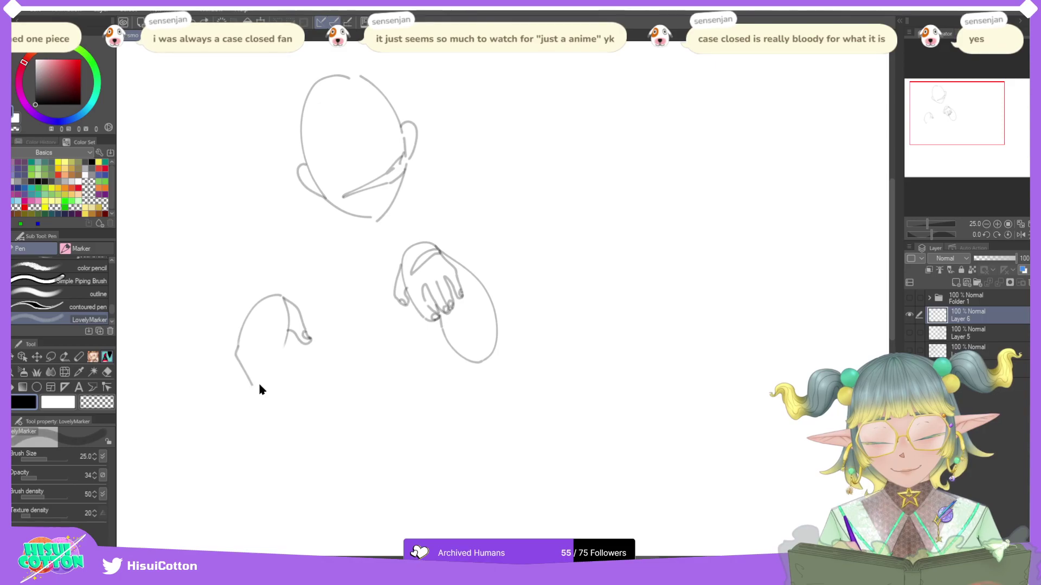
mouse_move(253, 385)
left_mouse_down()
mouse_move(261, 370)
mouse_move(270, 388)
left_mouse_up()
key("ctrl+z")
key("ctrl+z")
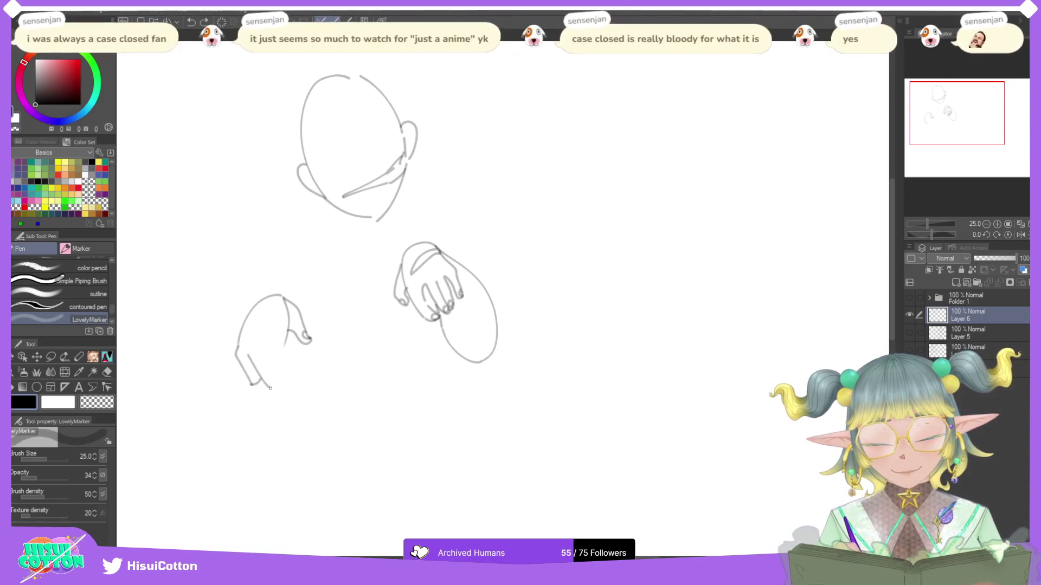
mouse_move(286, 340)
left_mouse_down()
mouse_move(289, 367)
mouse_move(303, 364)
mouse_move(288, 378)
mouse_move(303, 370)
mouse_move(283, 385)
mouse_move(267, 354)
mouse_move(275, 389)
left_mouse_up()
key("ctrl+z")
key("ctrl+z")
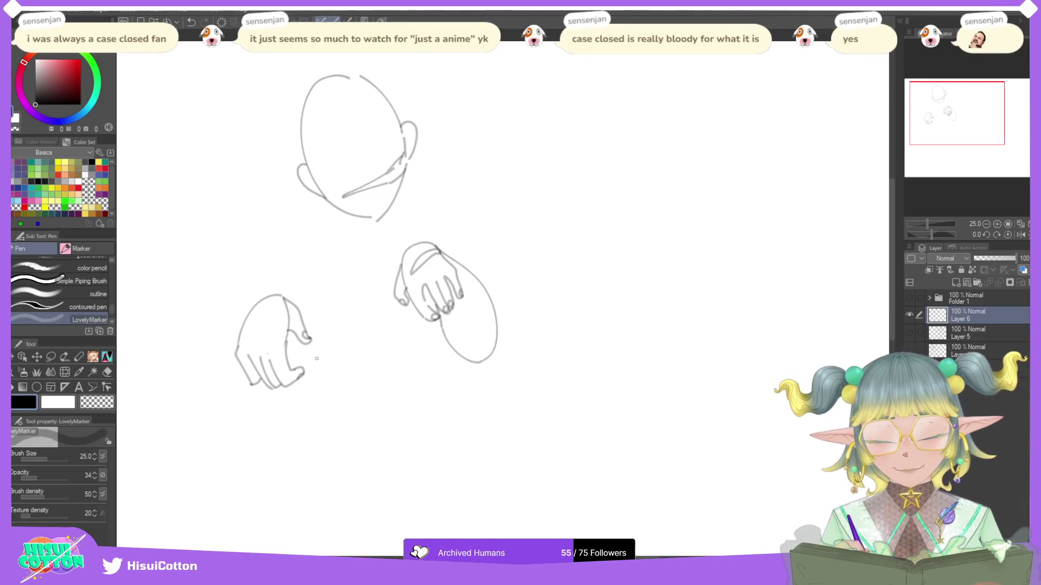
Step: Erase the thumb's inner line on the second hand with the Hard eraser and add short knuckle lines with LovelyMarker
key("e")
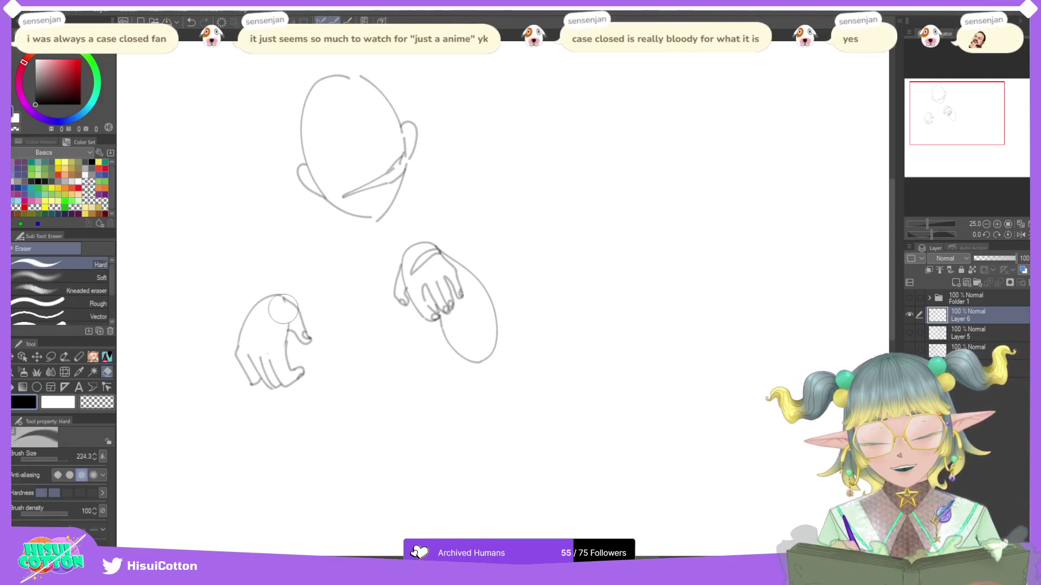
left_click(107, 356)
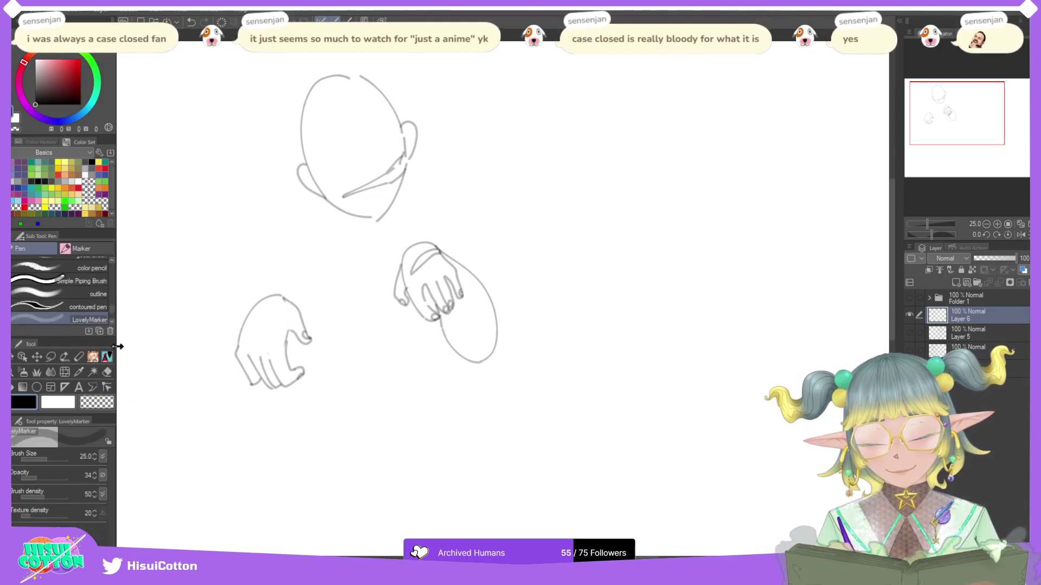
left_click_drag(267, 353, 266, 347)
left_click_drag(257, 351, 244, 348)
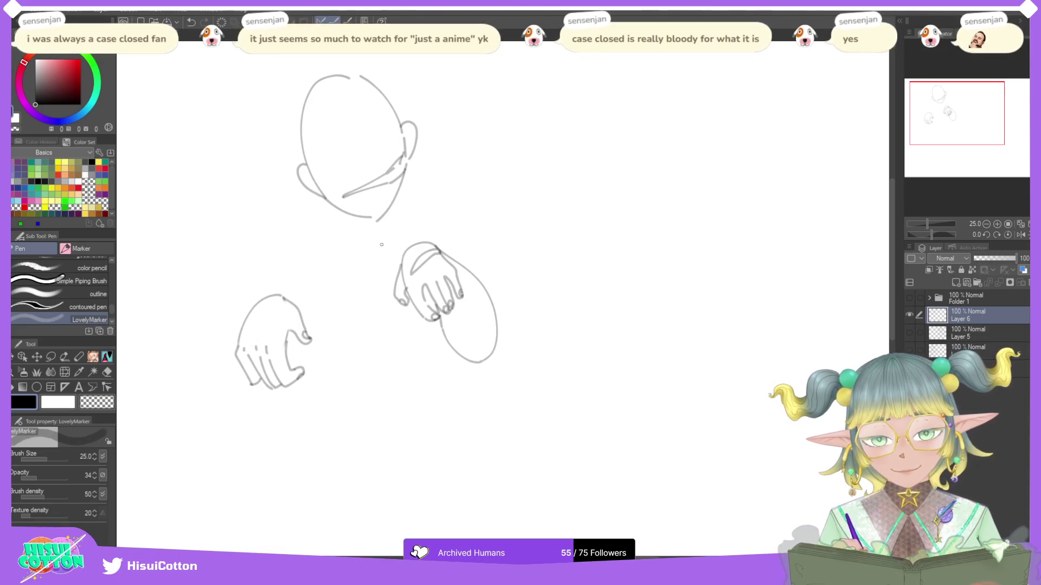
Step: Show the Folder 1 sketch with the whole canvas fitted to view for comparison, and hide the folder again
left_click(910, 298)
left_click(1021, 225)
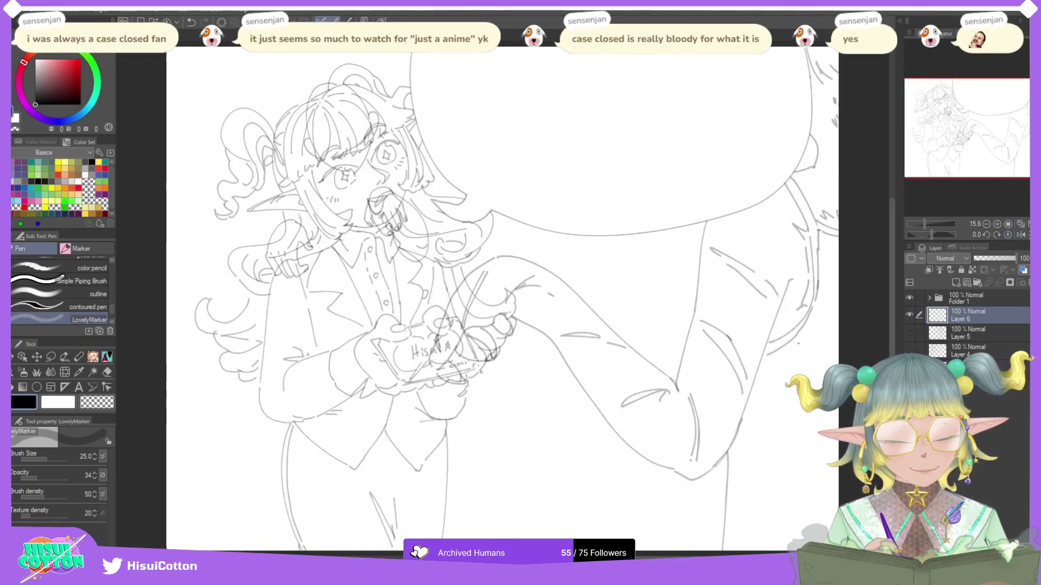
left_click(910, 297)
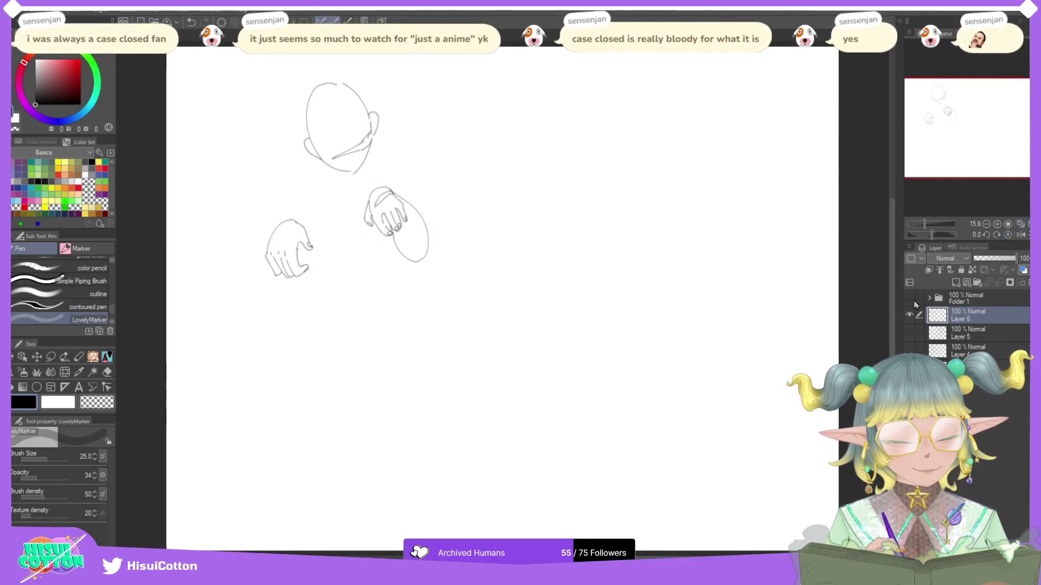
Step: Erase the whole second hand with the Hard eraser and return to the LovelyMarker pen
left_click(107, 373)
mouse_move(280, 269)
left_mouse_down()
mouse_move(287, 222)
mouse_move(311, 238)
left_mouse_up()
key("p")
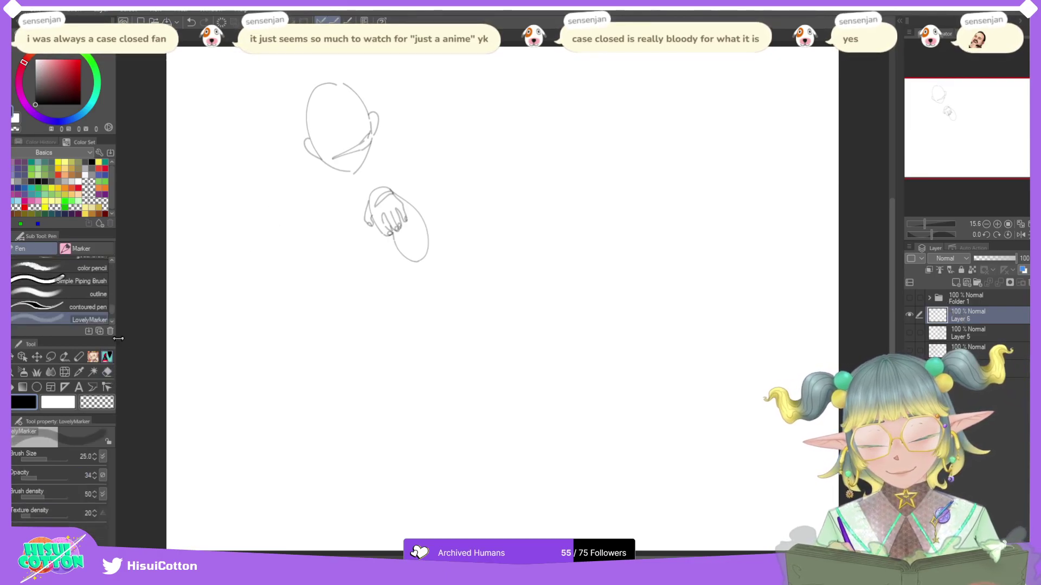
left_click_drag(253, 325, 235, 355)
key("ctrl+z")
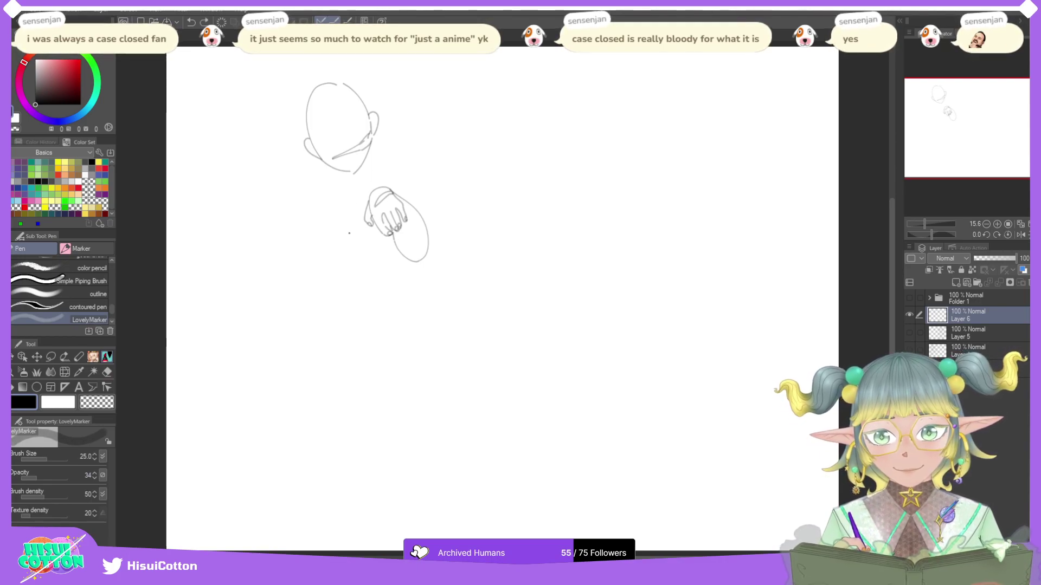
left_click_drag(345, 203, 342, 255)
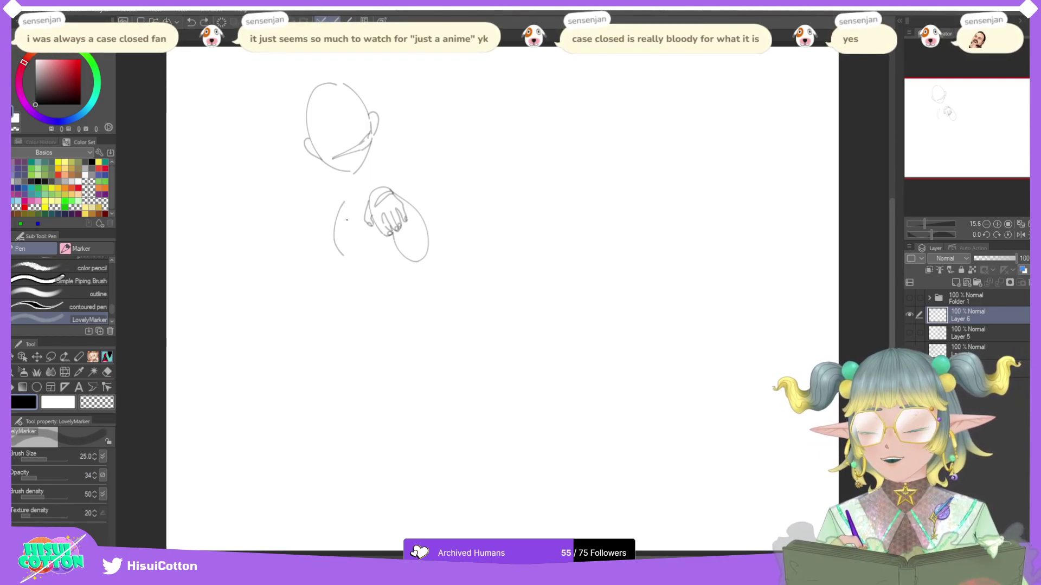
key("ctrl+z")
left_click_drag(318, 203, 300, 257)
key("ctrl+z")
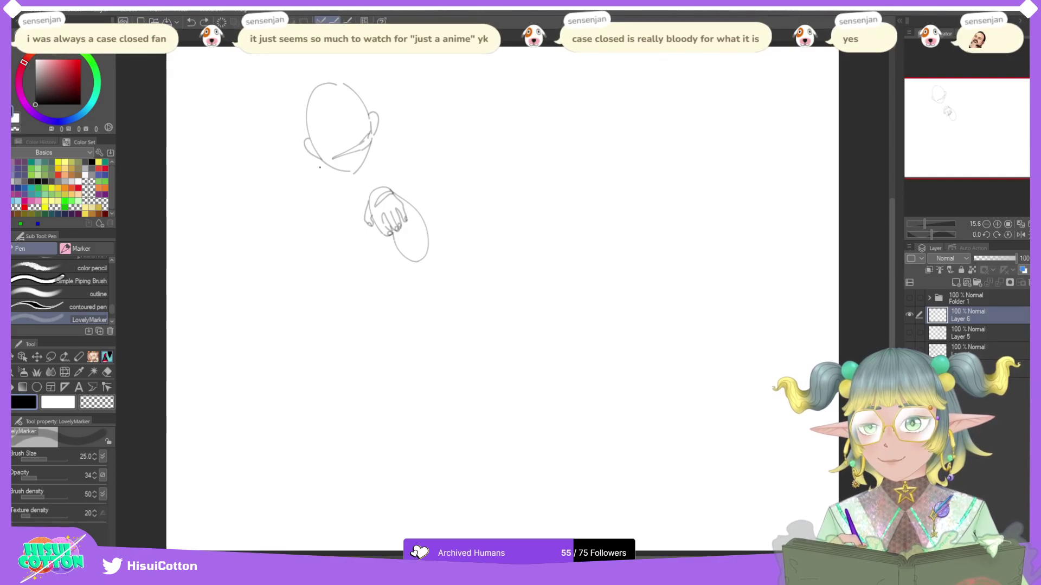
Step: Draw the shoulder beside the head and both edges of a lowered arm running down to the wrist
mouse_move(321, 158)
left_mouse_down()
mouse_move(322, 211)
mouse_move(289, 182)
mouse_move(288, 270)
left_mouse_up()
key("ctrl+z")
key("ctrl+z")
left_click_drag(293, 205, 269, 290)
key("ctrl+z")
mouse_move(296, 200)
left_mouse_down()
mouse_move(276, 287)
mouse_move(308, 244)
left_mouse_up()
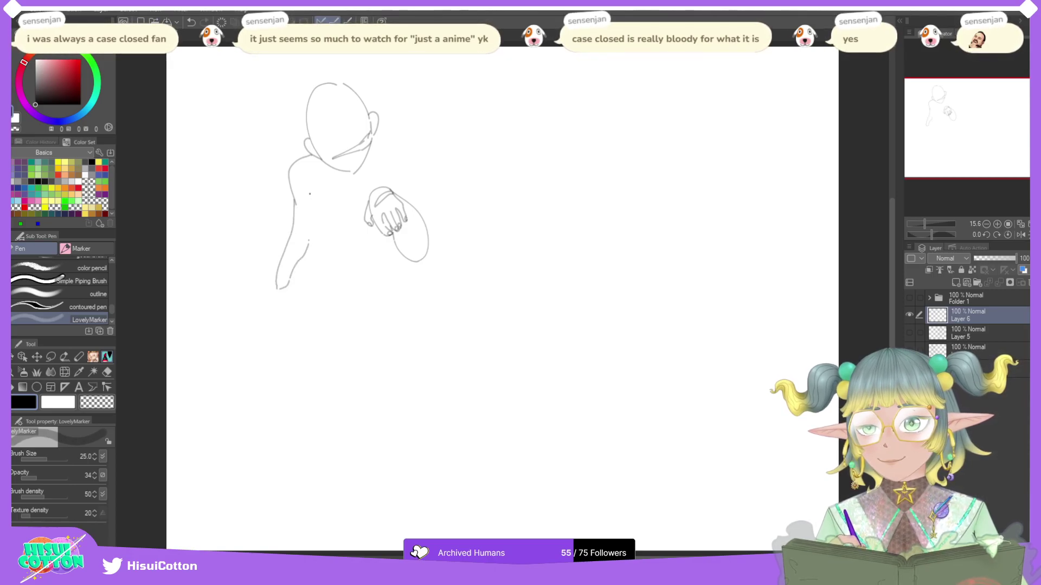
Step: Draw the torso's side below the armpit, a curved neckline across the chest and the shoulder strap lines
left_click_drag(310, 194, 321, 227)
mouse_move(310, 187)
left_mouse_down()
mouse_move(313, 158)
mouse_move(323, 194)
mouse_move(369, 198)
left_mouse_up()
mouse_move(319, 165)
left_mouse_down()
mouse_move(322, 193)
mouse_move(308, 195)
left_mouse_up()
key("ctrl+z")
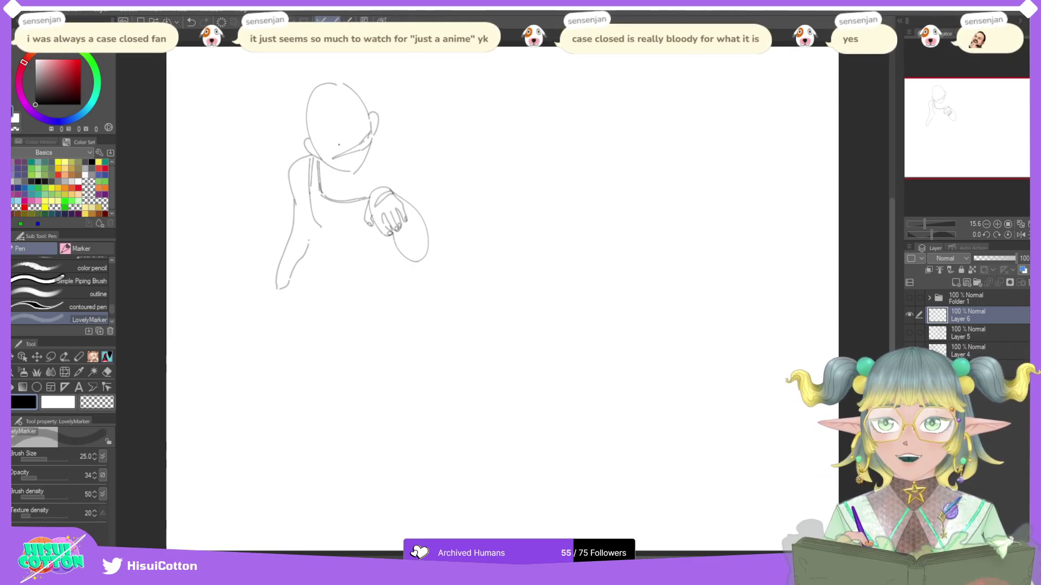
left_click_drag(378, 190, 376, 150)
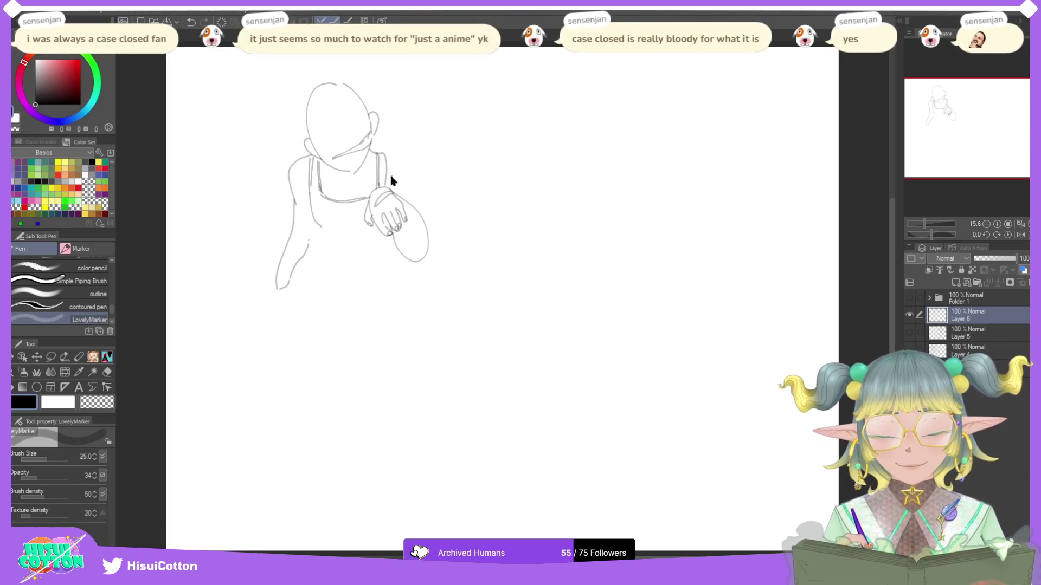
mouse_move(385, 158)
left_mouse_down()
mouse_move(392, 190)
mouse_move(409, 183)
mouse_move(419, 215)
left_mouse_up()
key("ctrl+z")
key("ctrl+z")
key("ctrl+z")
key("ctrl+z")
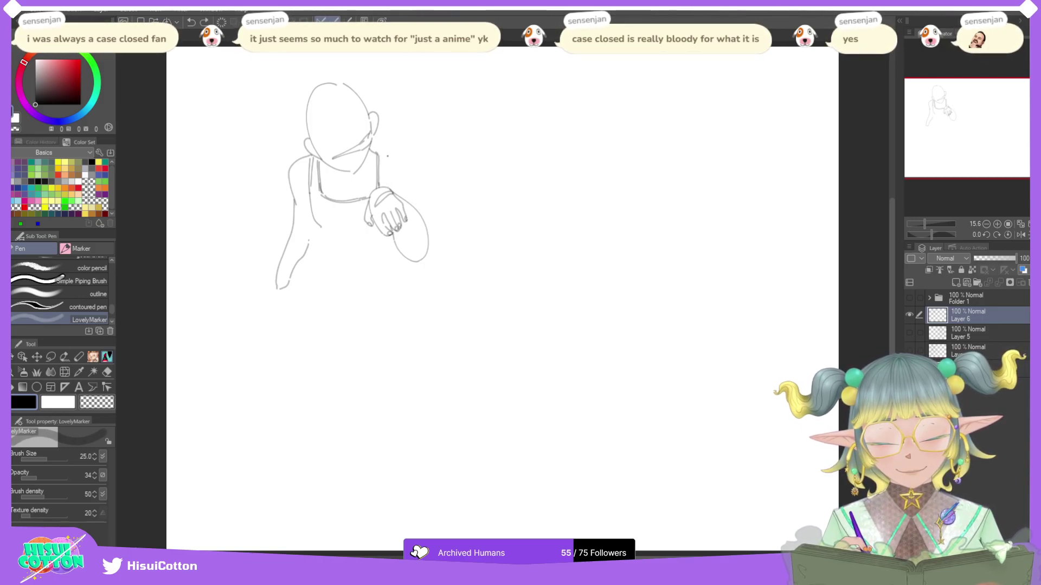
Step: Draw the outer strap line and the shoulder and upper arm on the raised hand's side, down to the forearm oval
mouse_move(386, 156)
left_mouse_down()
mouse_move(393, 193)
mouse_move(410, 171)
mouse_move(427, 230)
left_mouse_up()
key("ctrl+z")
key("ctrl+z")
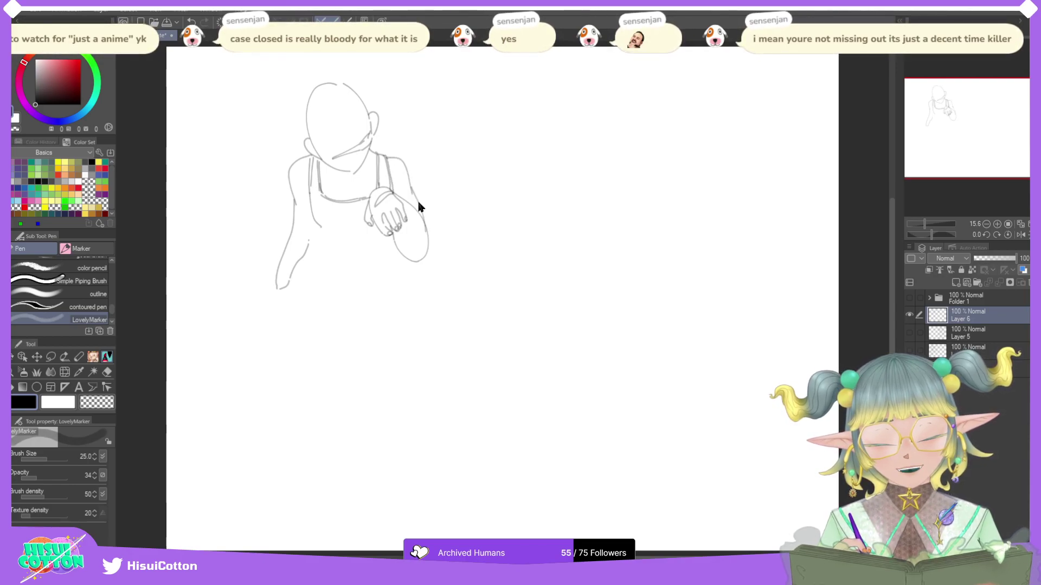
key("ctrl+z")
left_click_drag(411, 192, 427, 232)
key("ctrl+z")
left_click_drag(411, 196, 427, 233)
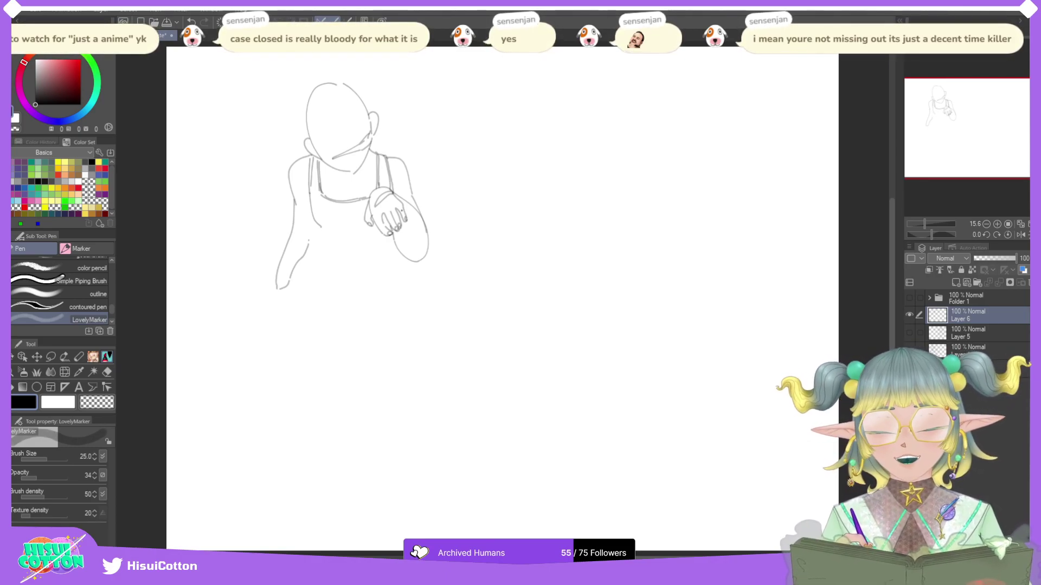
Step: Sketch the hand with its fingers at the end of the lowered arm and erase the overlapping wrist lines
mouse_move(277, 276)
left_mouse_down()
mouse_move(266, 326)
mouse_move(274, 295)
mouse_move(267, 320)
mouse_move(283, 305)
left_mouse_up()
key("ctrl+z")
key("ctrl+z")
key("ctrl+z")
key("ctrl+z")
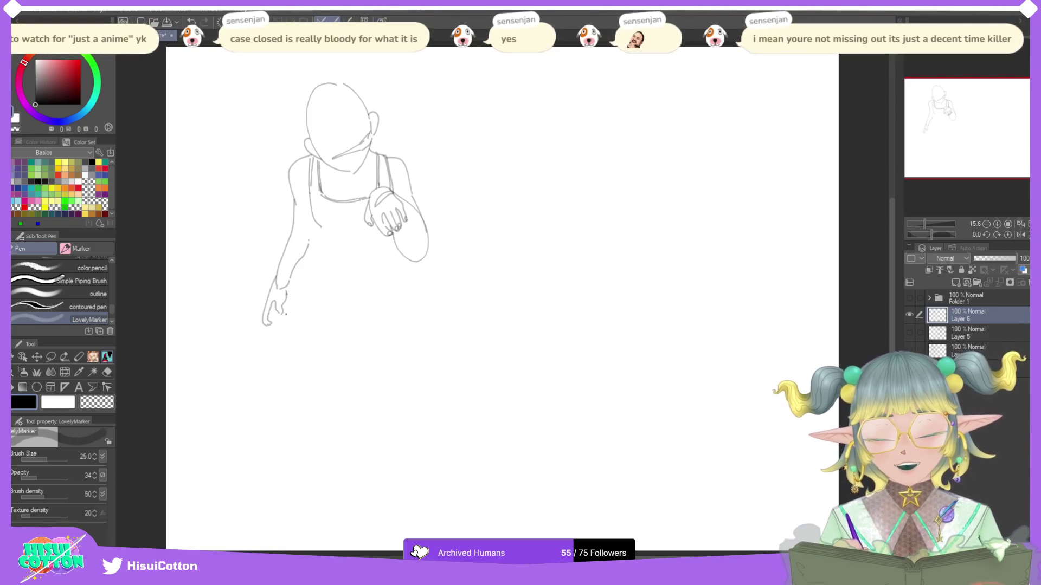
left_click(280, 320)
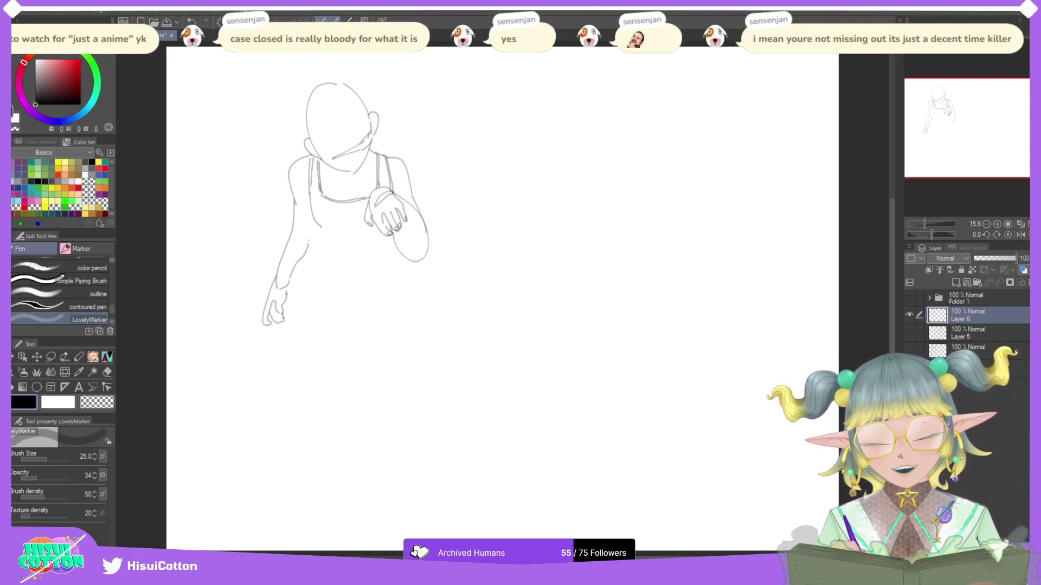
left_click_drag(278, 309, 283, 321)
key("ctrl+z")
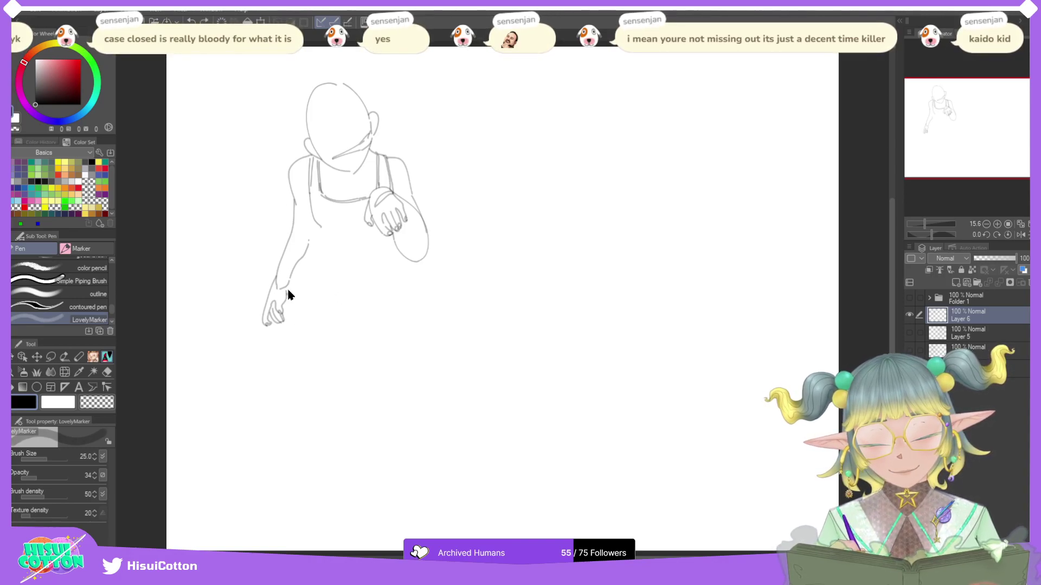
left_click(106, 374)
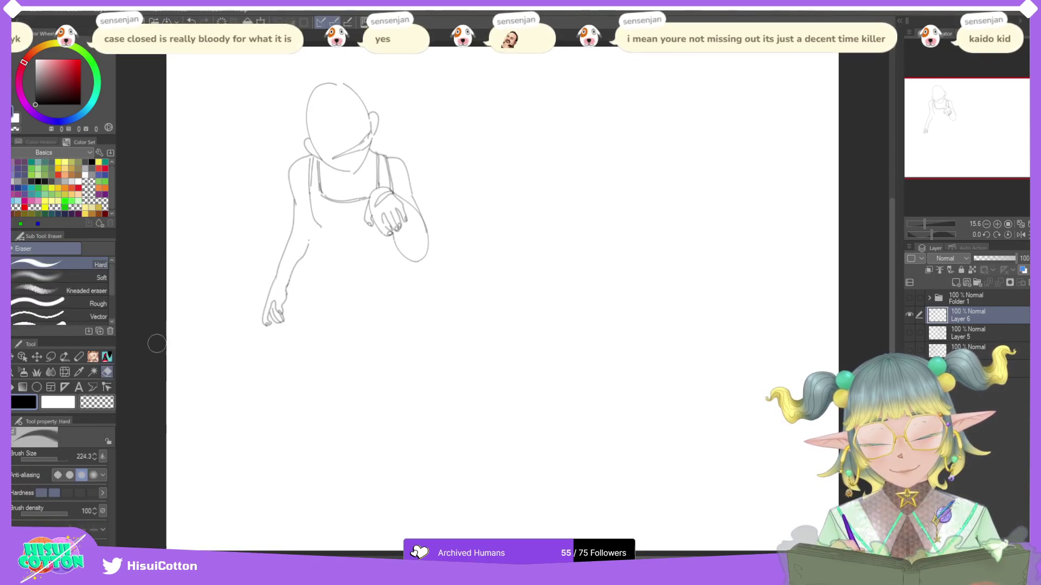
left_click(107, 357)
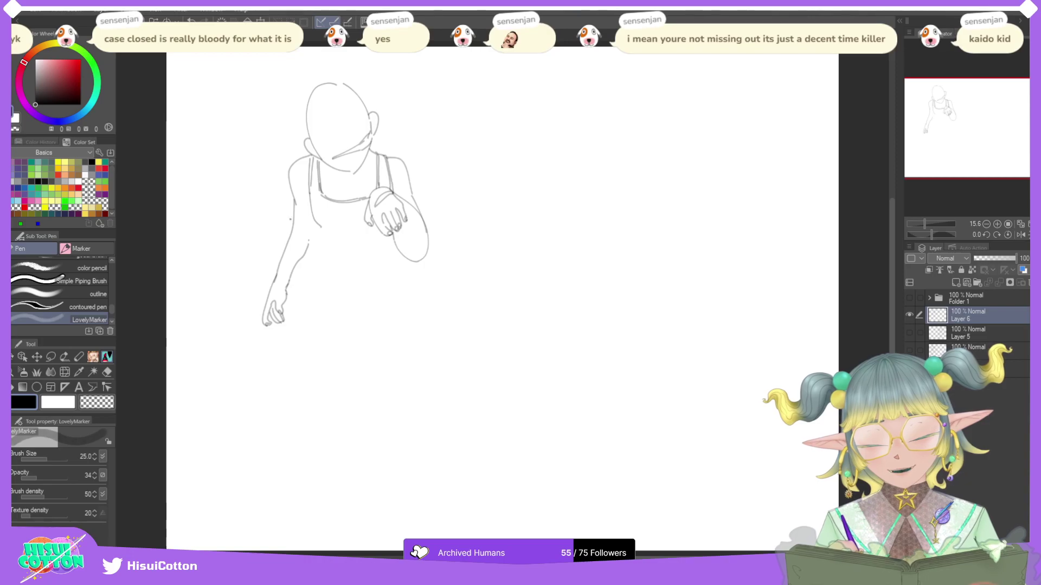
Step: Draw the long body line beside the lowered arm down to the thigh and the inner lines of both legs
mouse_move(308, 243)
left_mouse_down()
mouse_move(314, 218)
mouse_move(305, 301)
left_mouse_up()
key("ctrl+z")
key("ctrl+z")
left_click_drag(319, 223, 308, 340)
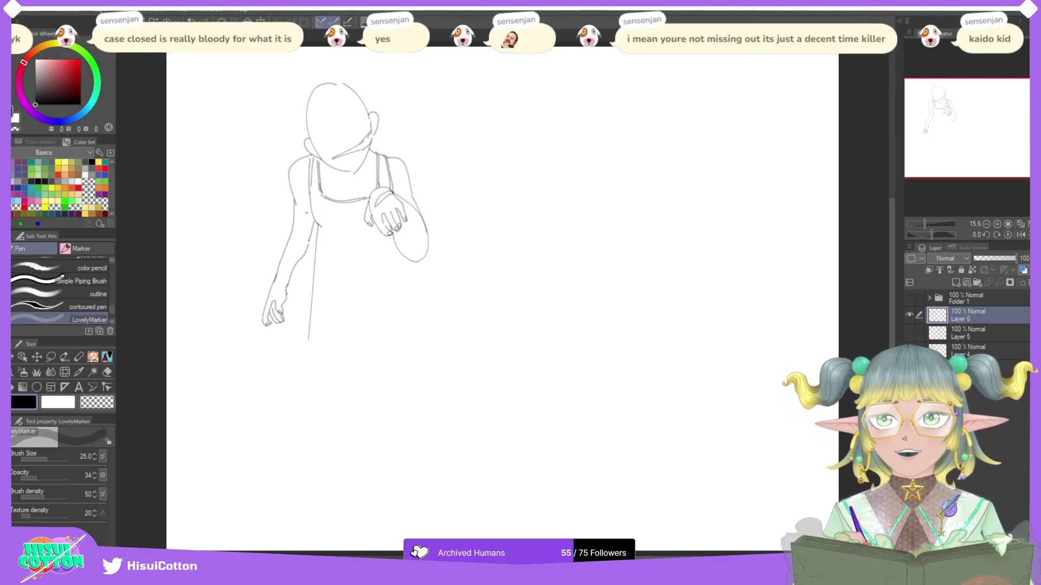
key("ctrl+z")
mouse_move(318, 235)
left_mouse_down()
mouse_move(298, 351)
mouse_move(358, 264)
mouse_move(340, 383)
left_mouse_up()
key("ctrl+z")
left_click_drag(369, 349, 369, 382)
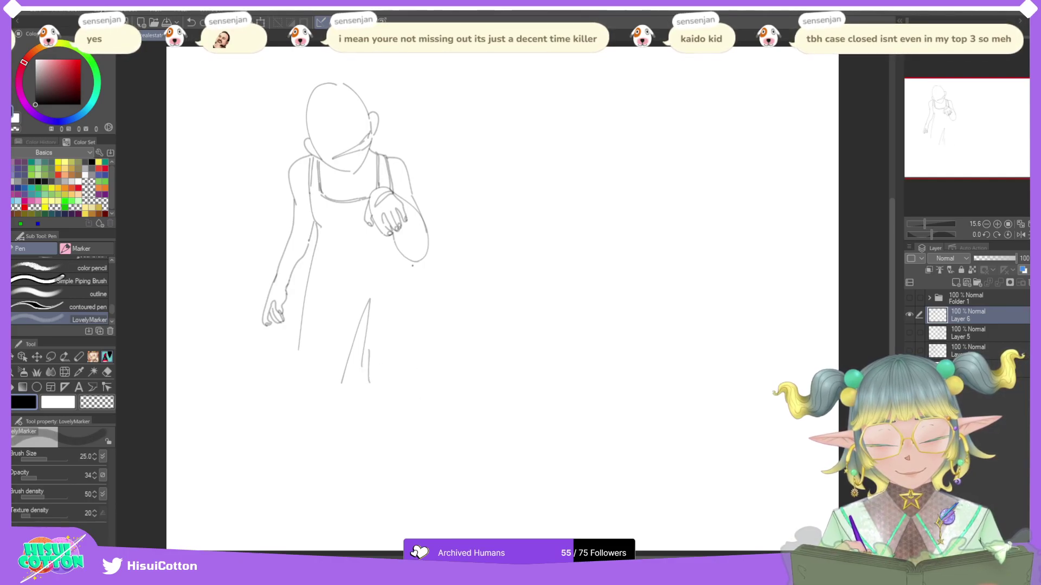
left_click_drag(412, 265, 422, 386)
scroll(336, 87, "up", 4)
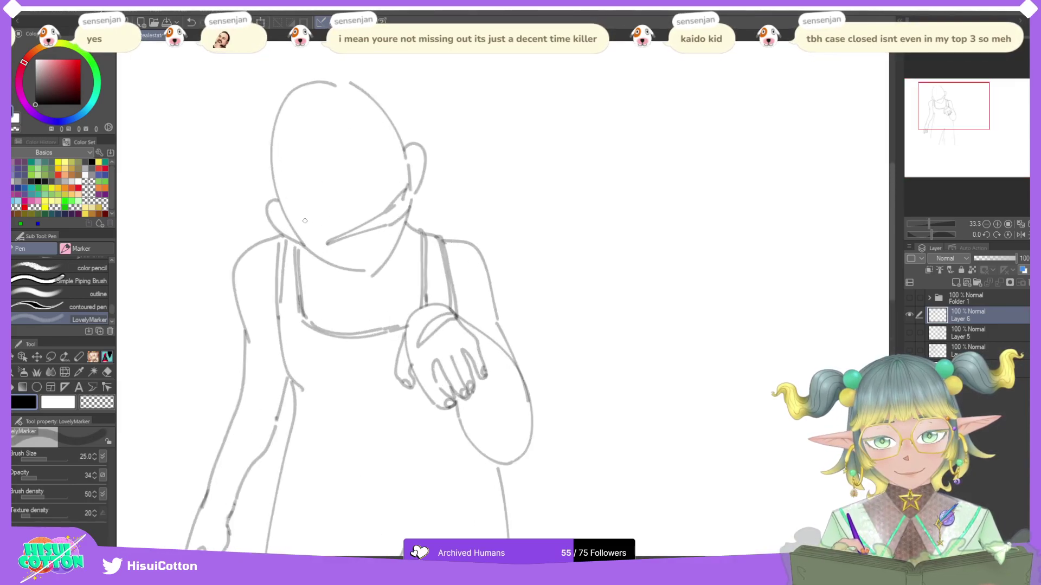
mouse_move(299, 210)
left_mouse_down()
mouse_move(339, 206)
mouse_move(323, 197)
left_mouse_up()
key("ctrl+z")
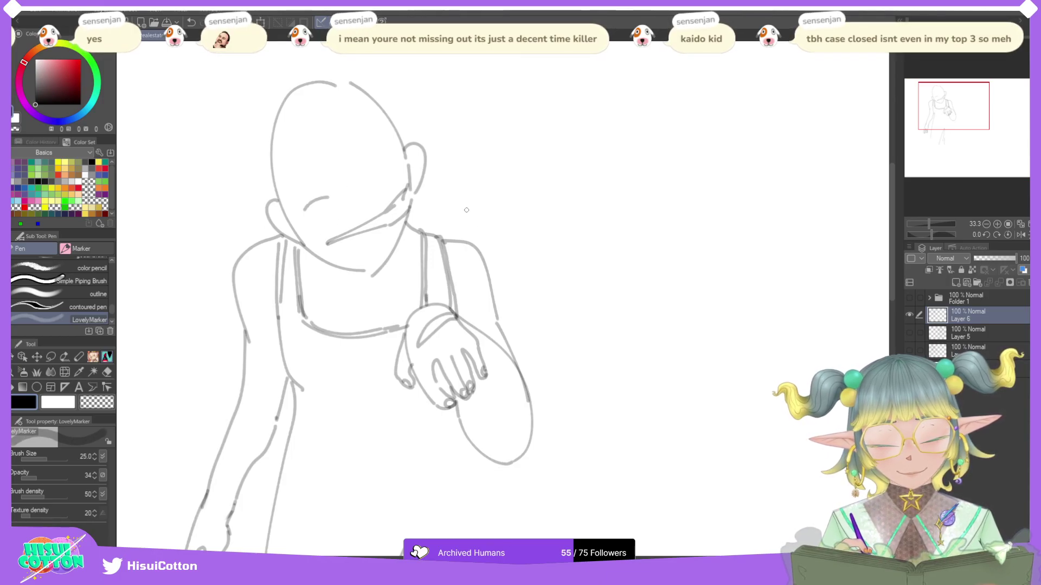
key("ctrl+z")
Step: Draw the opposite hip and outer leg as a long line running down from beneath the forearm oval
scroll(464, 186, "down", 2)
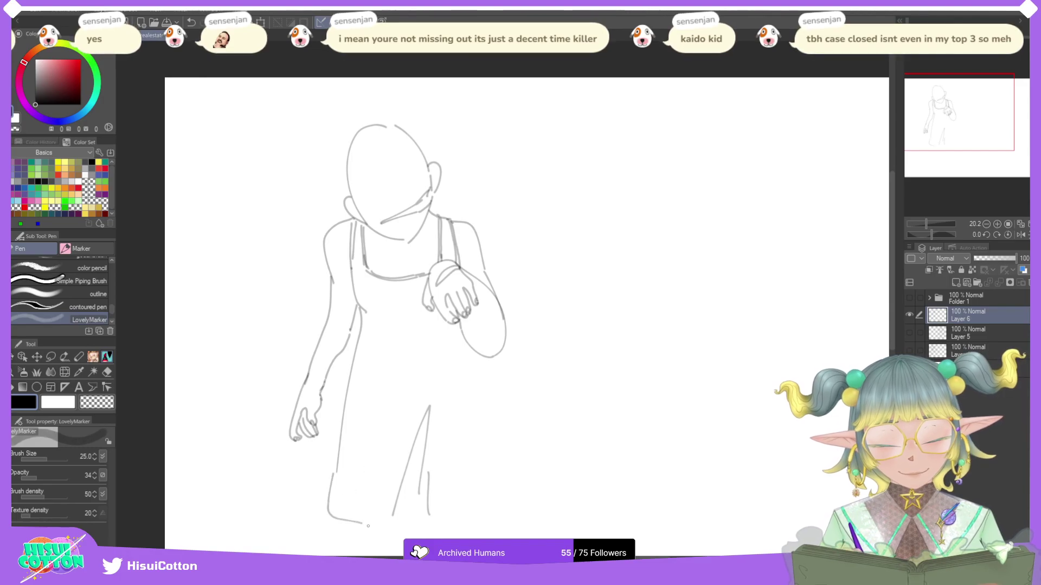
left_click_drag(488, 361, 484, 522)
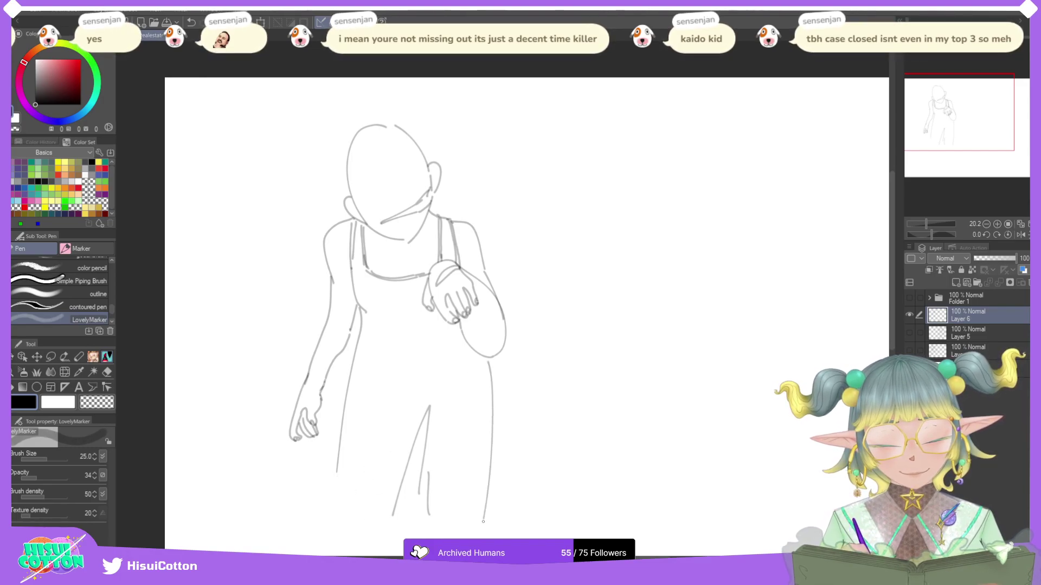
key("ctrl+z")
left_click_drag(488, 360, 483, 513)
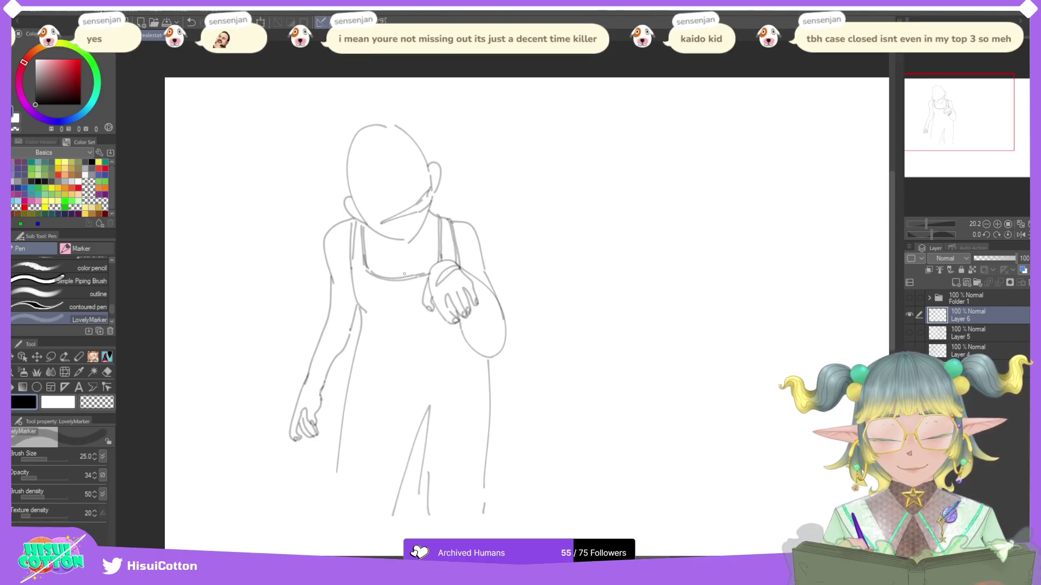
Step: Draw diagonal fold lines across the chest above the neckline and a small open mouth on the lower face
left_click_drag(373, 269, 441, 250)
key("ctrl+z")
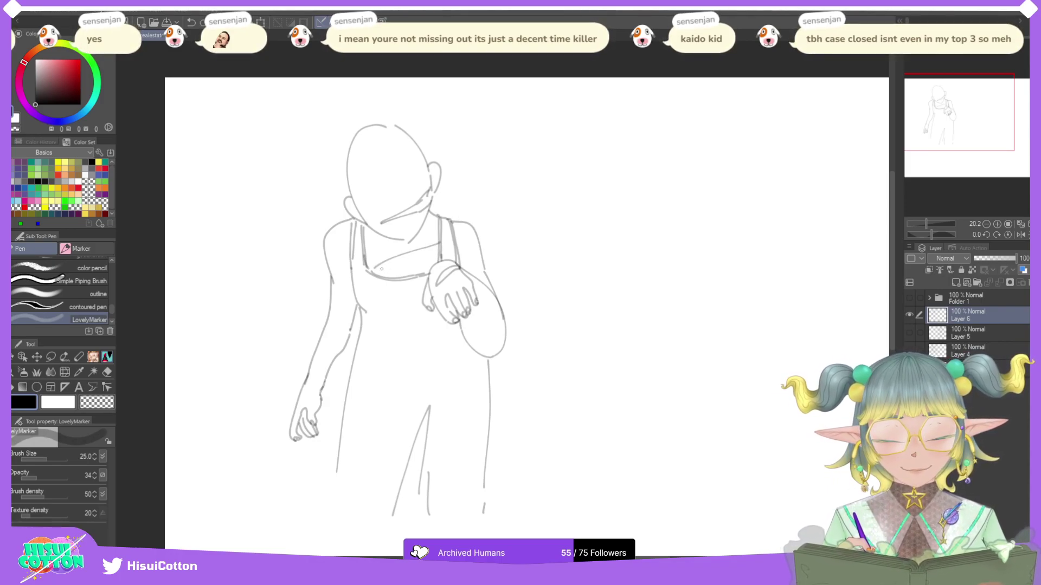
mouse_move(371, 274)
left_mouse_down()
mouse_move(441, 250)
mouse_move(440, 230)
mouse_move(360, 240)
mouse_move(397, 244)
left_mouse_up()
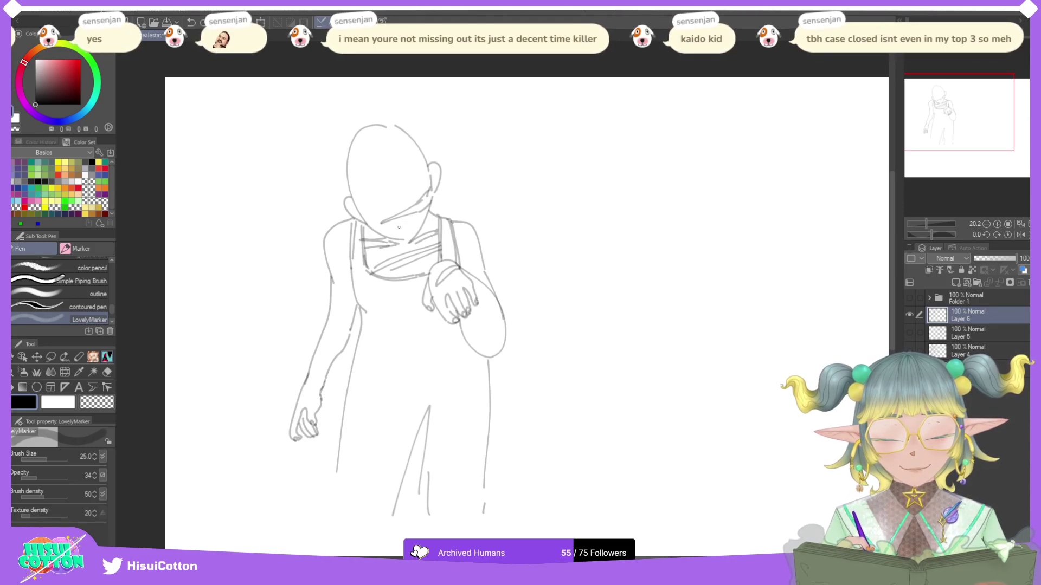
left_click_drag(401, 228, 410, 224)
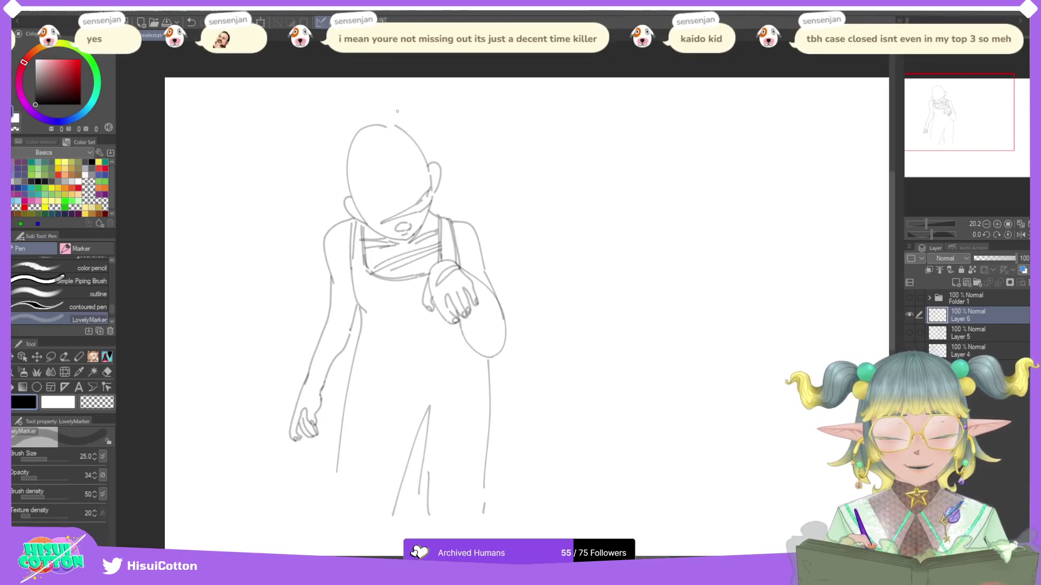
Step: Sketch a long hair strand falling from the temple past the ear to the shoulder on the lowered-arm side
scroll(405, 107, "up", 2)
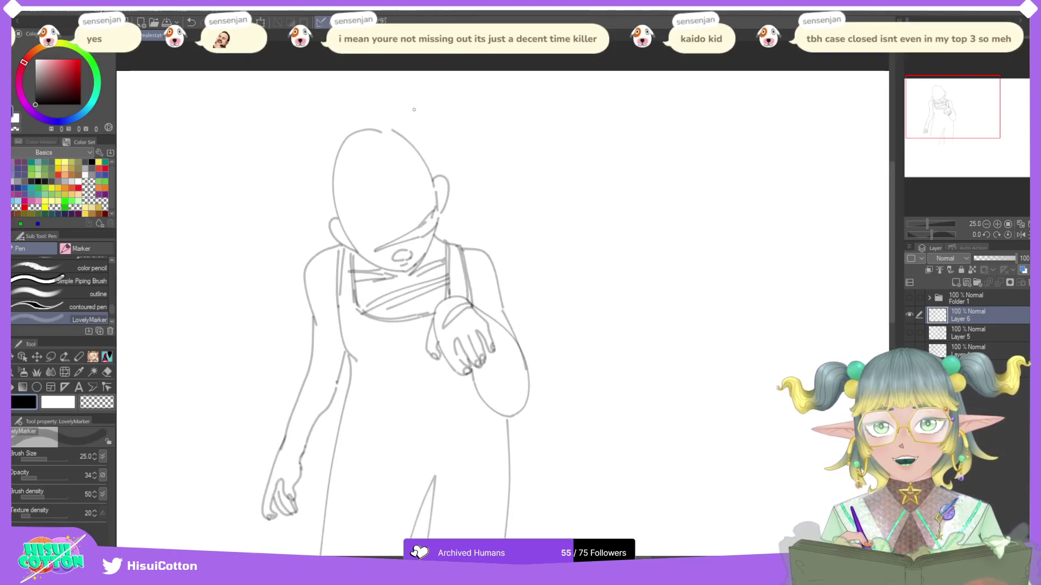
left_click_drag(330, 170, 356, 268)
key("ctrl+z")
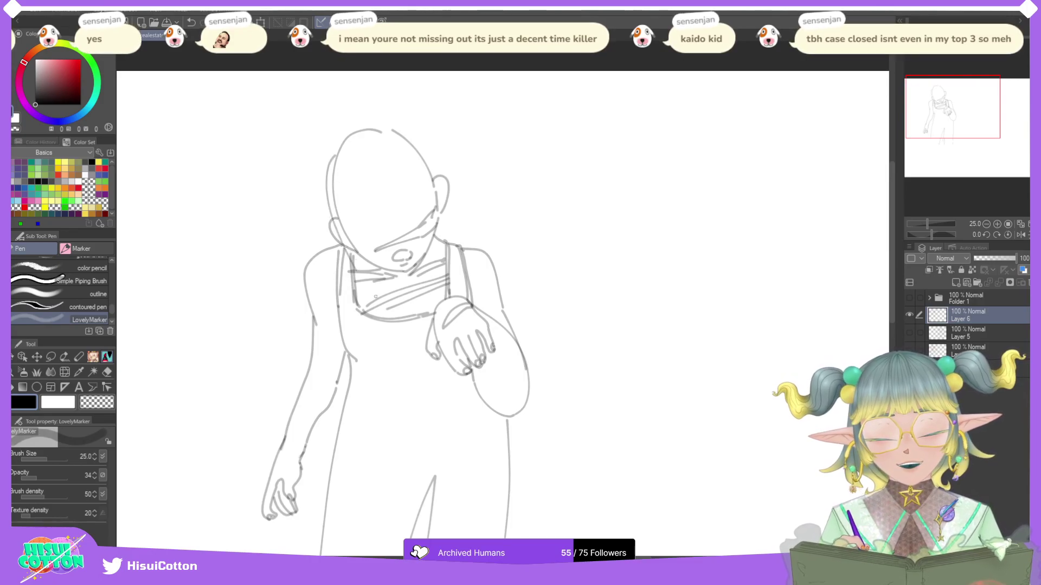
key("ctrl+z")
left_click_drag(342, 150, 356, 285)
left_click_drag(347, 238, 371, 295)
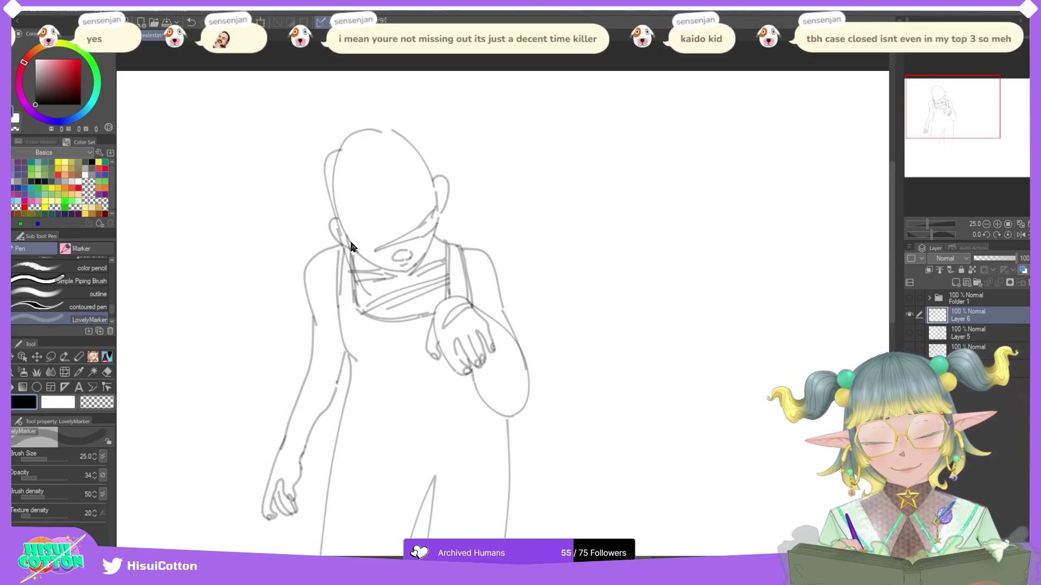
key("ctrl+z")
key("ctrl+z")
mouse_move(339, 218)
left_mouse_down()
mouse_move(358, 284)
mouse_move(346, 246)
mouse_move(362, 289)
left_mouse_up()
key("ctrl+z")
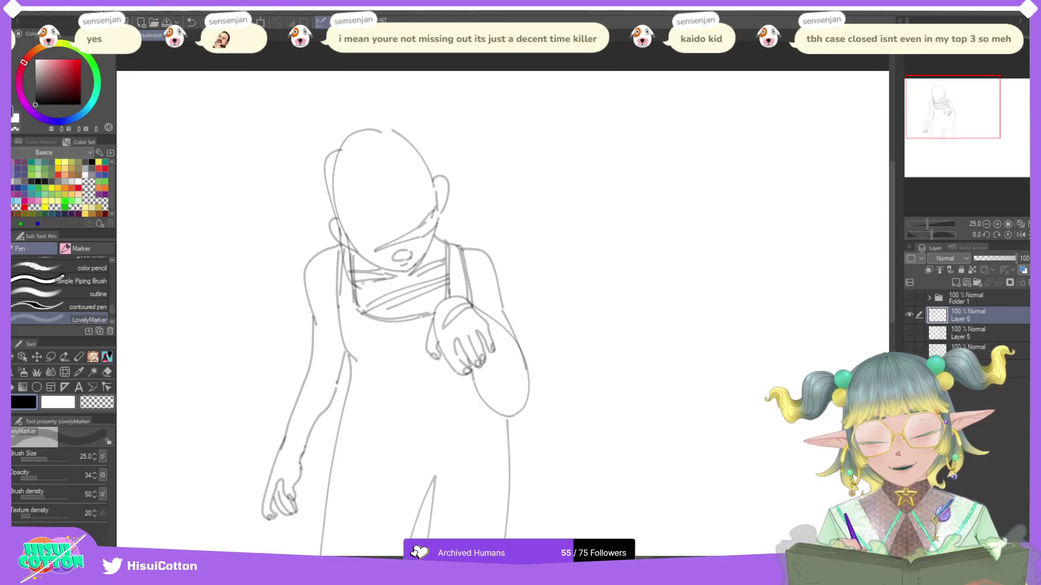
Step: Erase the lines overlapping inside the hair strand and redraw its inner edge from the temple down past the jaw
key("e")
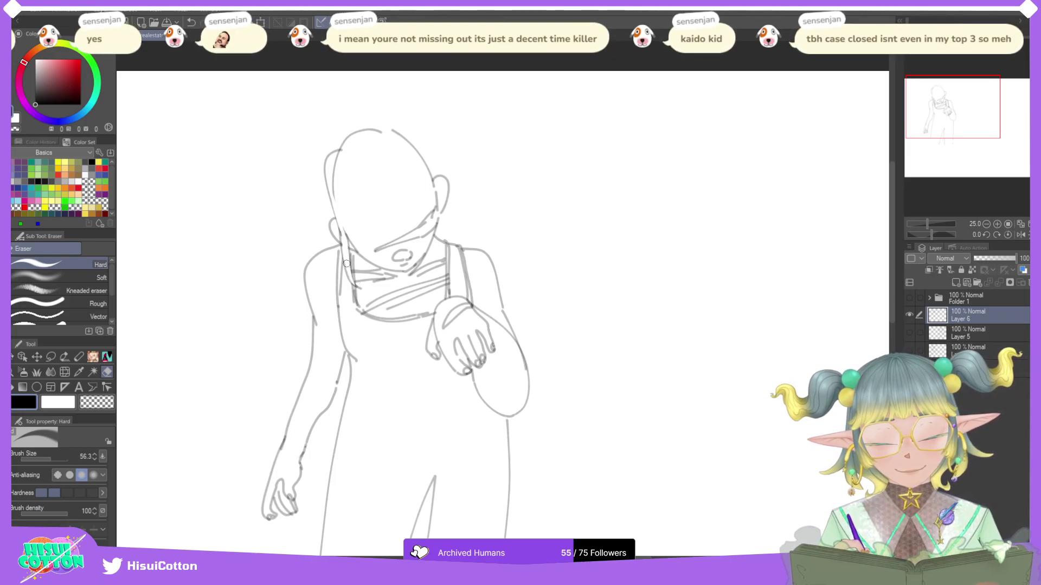
key("p")
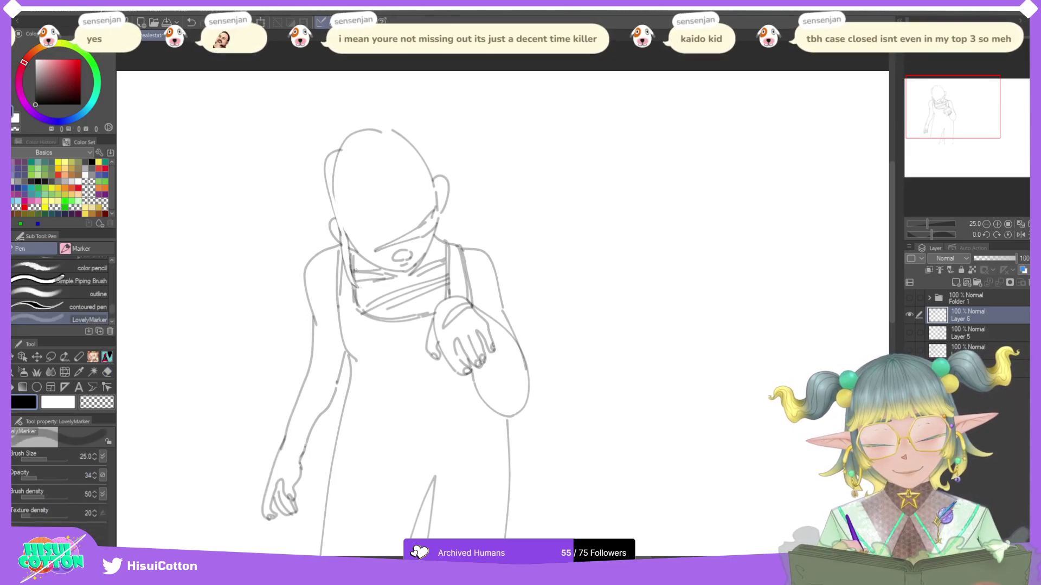
key("ctrl+z")
left_click_drag(347, 236, 353, 269)
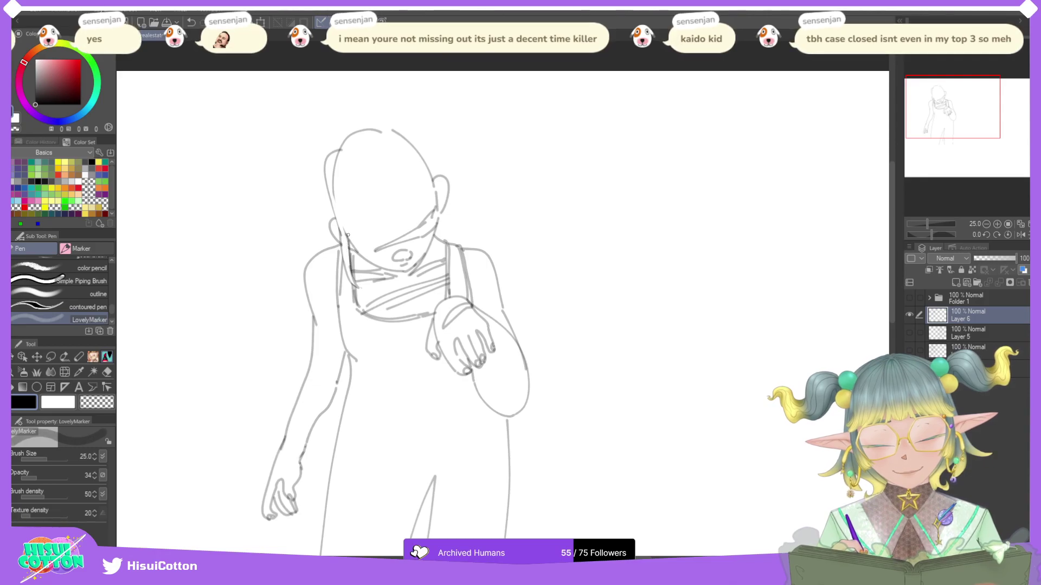
mouse_move(340, 230)
left_mouse_down()
mouse_move(346, 271)
mouse_move(333, 193)
left_mouse_up()
key("ctrl+z")
key("ctrl+z")
mouse_move(348, 236)
left_mouse_down()
mouse_move(340, 152)
mouse_move(335, 208)
mouse_move(353, 283)
left_mouse_up()
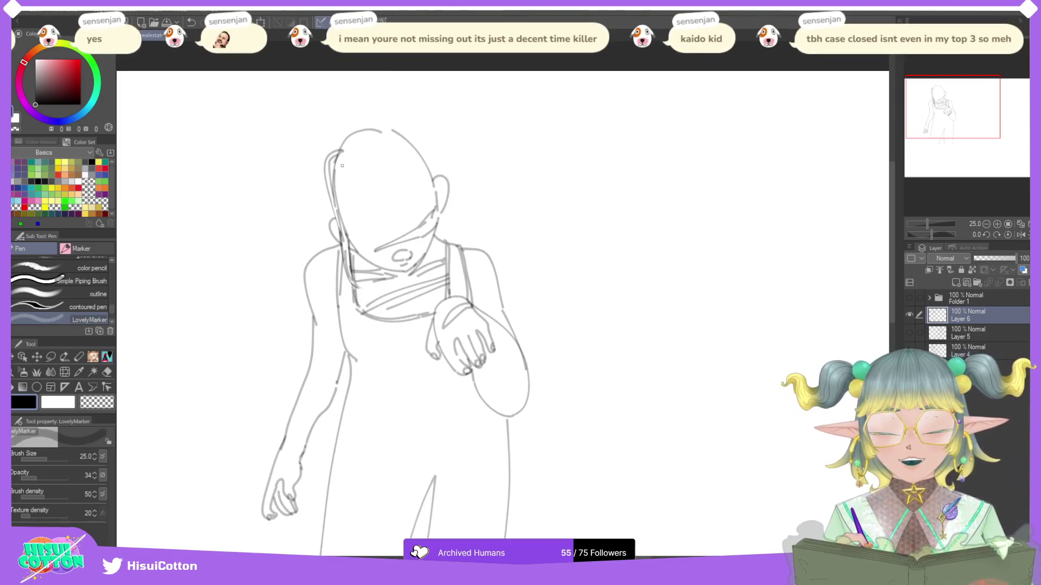
left_click_drag(343, 156, 333, 176)
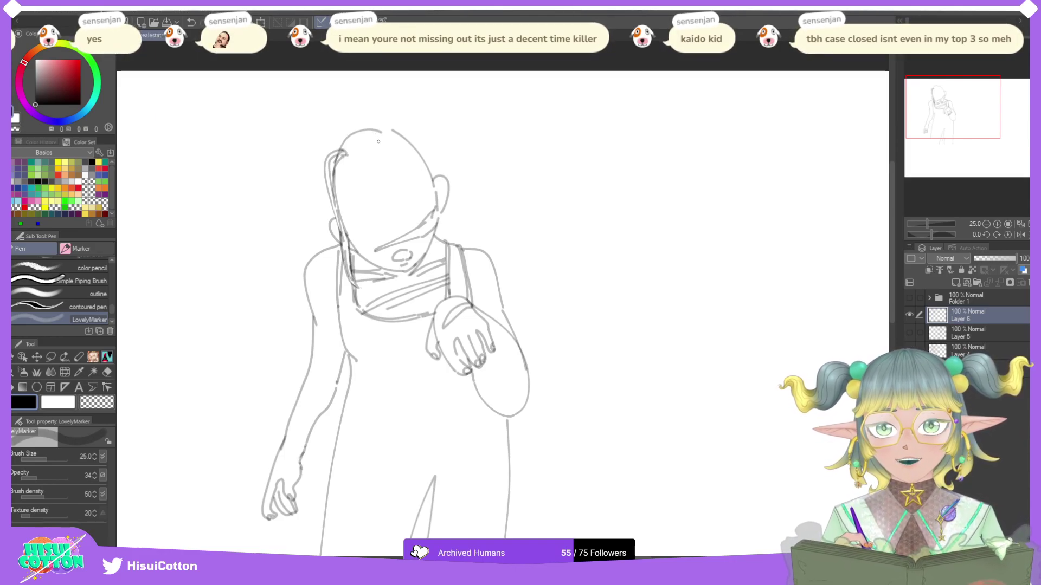
Step: Draw the narrow eye on the lowered-arm side of the face with the crease lines beside the nose bridge
mouse_move(350, 224)
left_mouse_down()
mouse_move(378, 210)
mouse_move(387, 222)
mouse_move(378, 215)
mouse_move(374, 229)
left_mouse_up()
key("ctrl+z")
key("ctrl+z")
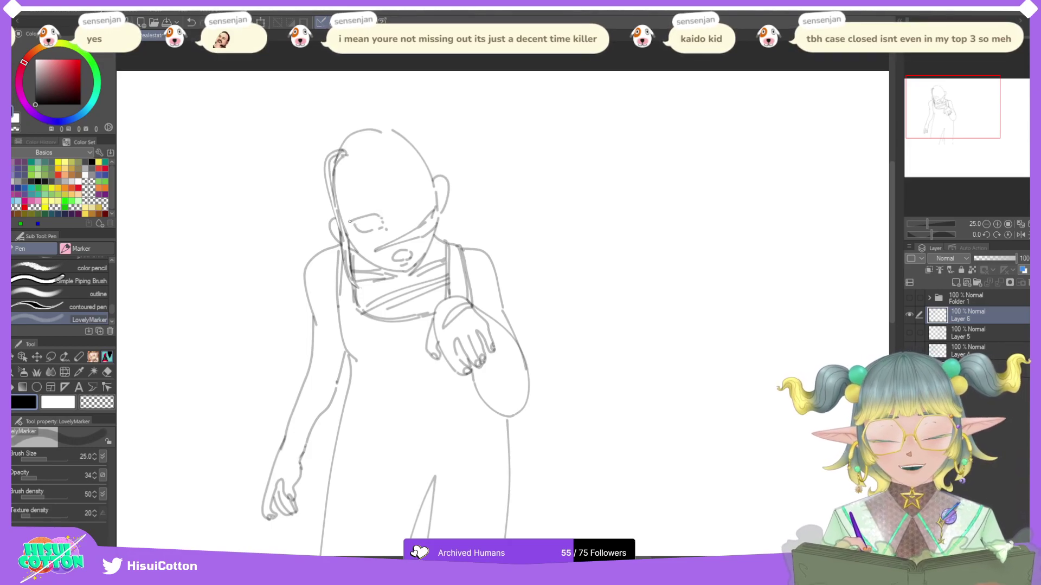
left_click_drag(348, 223, 372, 211)
key("ctrl+z")
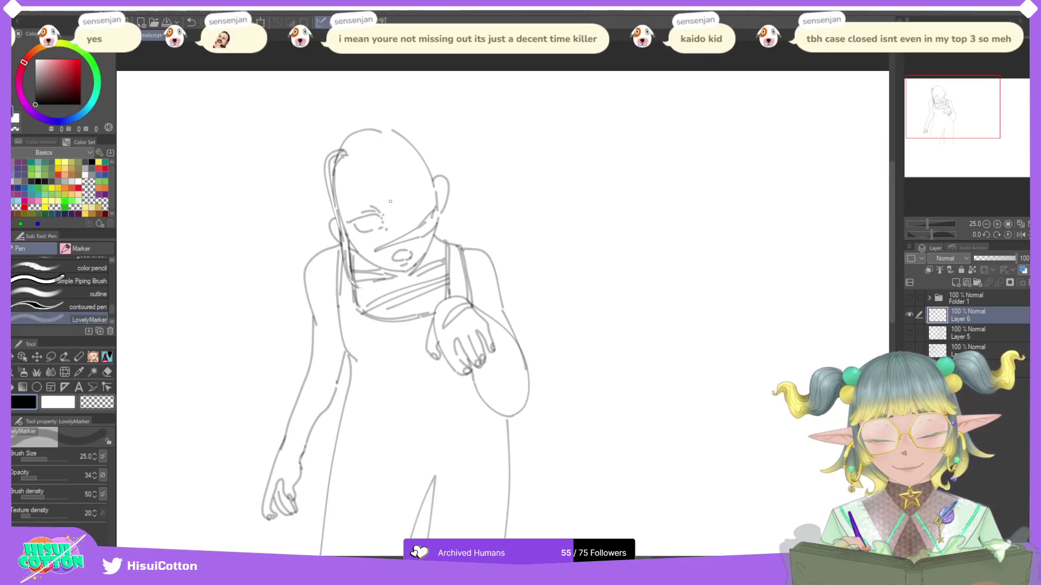
Step: Draw two slanted, frowning eyebrows angled down toward the nose bridge
left_click_drag(359, 201, 413, 183)
key("ctrl+z")
key("ctrl+z")
key("ctrl+z")
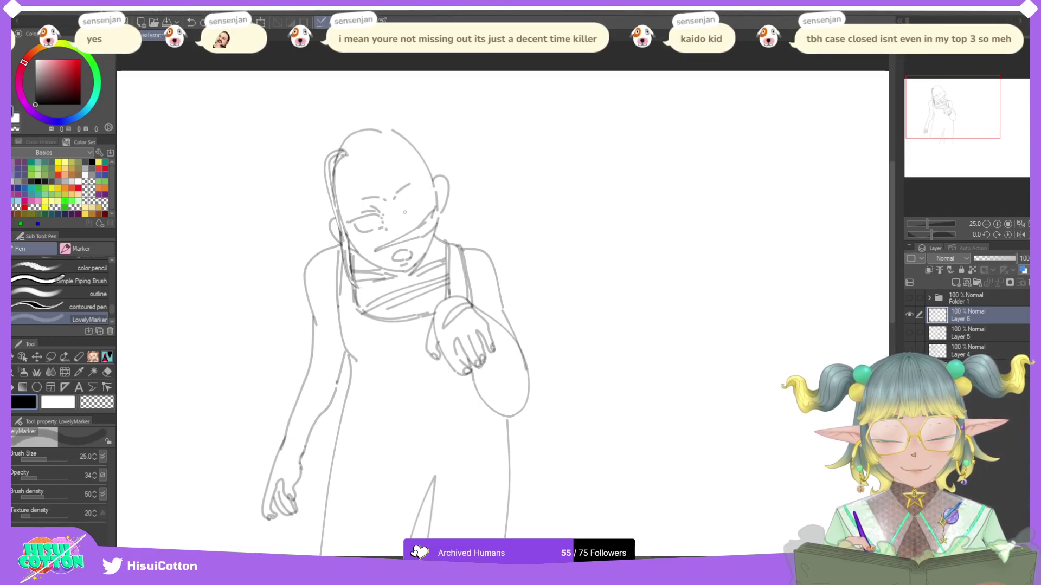
Step: Draw the second narrow, slanted eye beneath the eyebrow on the raised-arm side of the face
left_click_drag(402, 215, 425, 195)
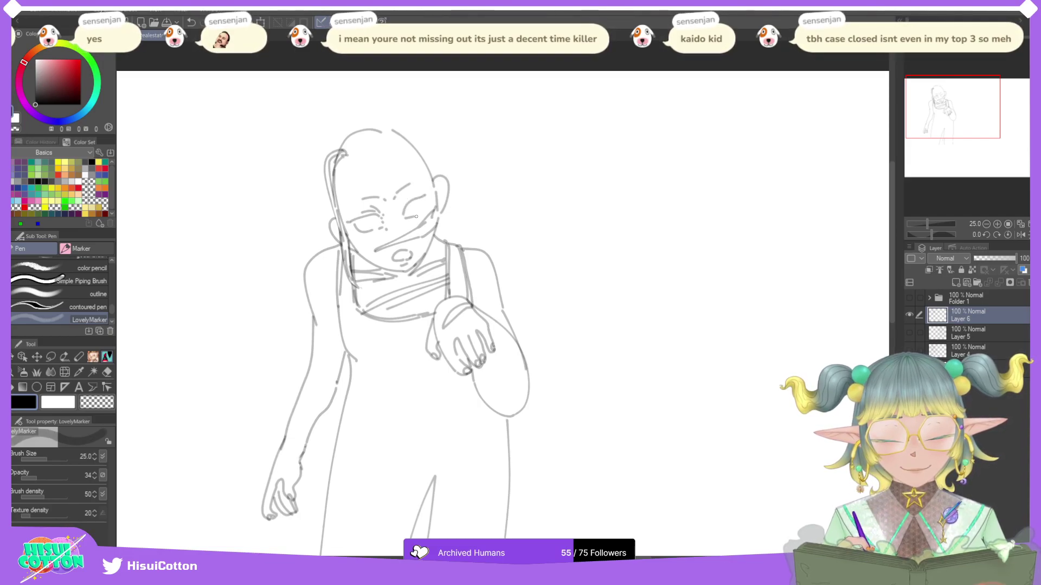
mouse_move(406, 223)
left_mouse_down()
mouse_move(426, 200)
mouse_move(419, 214)
left_mouse_up()
key("ctrl+z")
key("ctrl+z")
left_click_drag(420, 214, 427, 204)
key("ctrl+z")
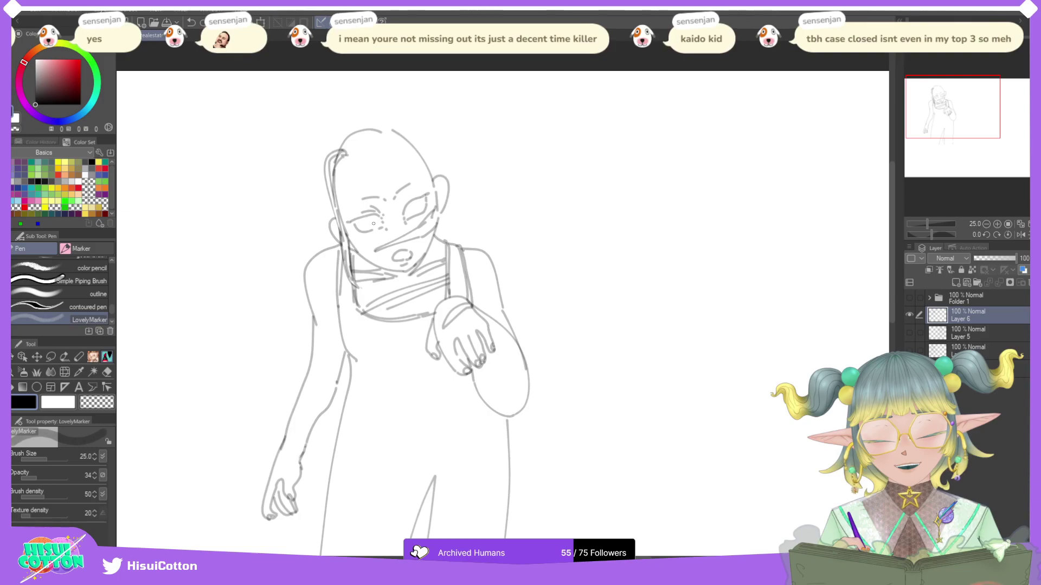
Step: Draw the irises inside both eyes and replace the slanted line crossing the middle of the face with a nose
mouse_move(355, 222)
left_mouse_down()
mouse_move(380, 222)
mouse_move(386, 206)
mouse_move(383, 221)
mouse_move(358, 225)
mouse_move(419, 213)
mouse_move(408, 218)
mouse_move(426, 197)
mouse_move(408, 217)
mouse_move(424, 201)
mouse_move(422, 210)
mouse_move(406, 211)
mouse_move(423, 197)
mouse_move(408, 219)
mouse_move(425, 199)
left_mouse_up()
key("ctrl+z")
key("ctrl+z")
key("ctrl+z")
key("ctrl+z")
key("ctrl+z")
key("ctrl+z")
key("ctrl+z")
key("ctrl+z")
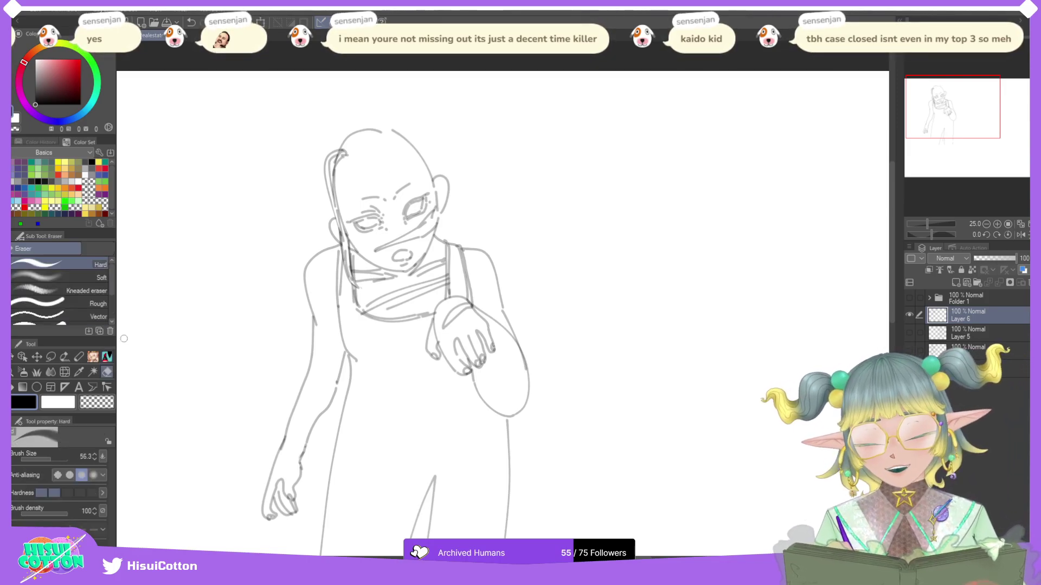
key("e")
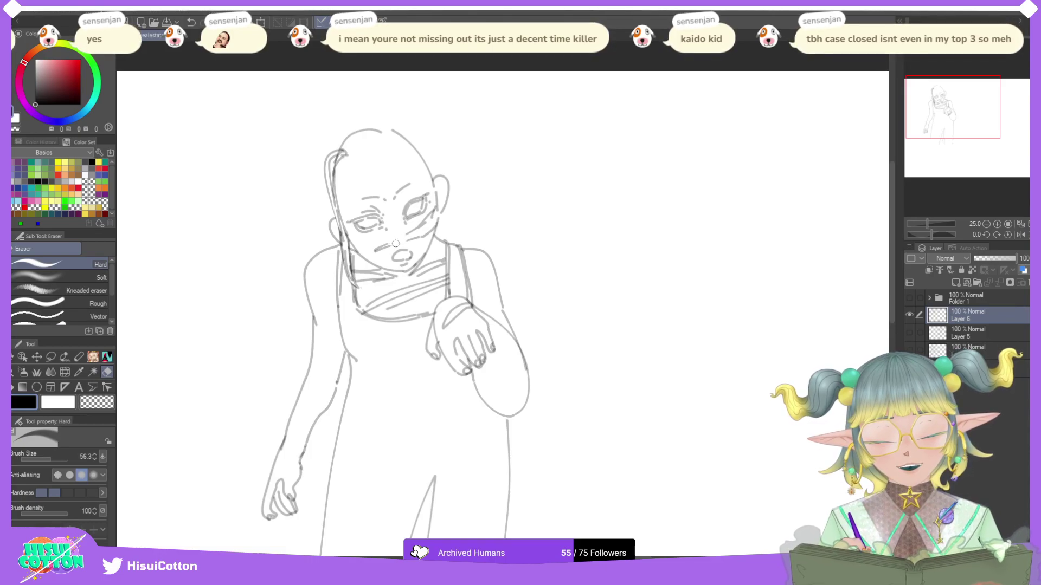
key("p")
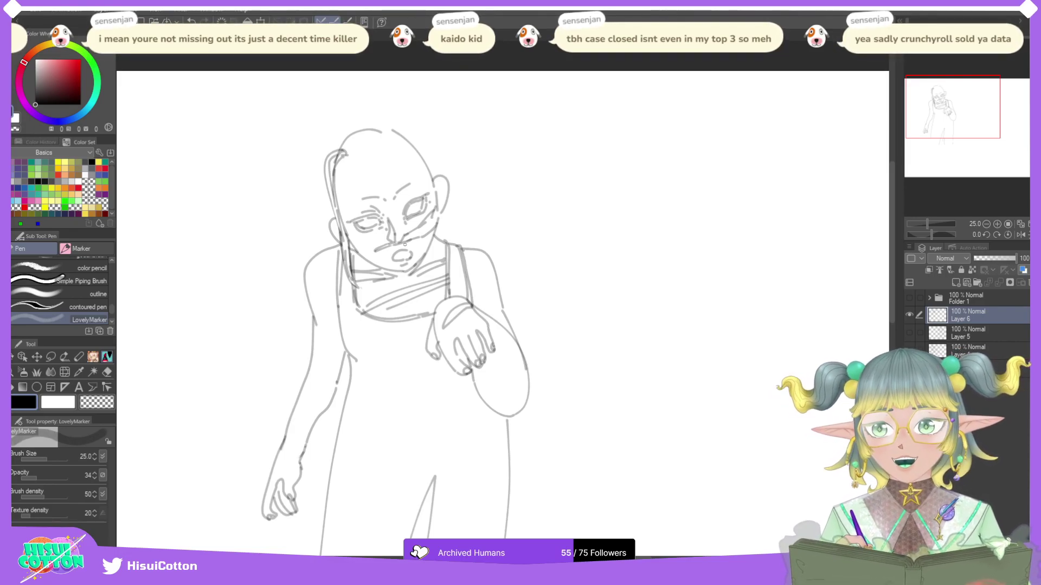
Step: Outline the slicked-back hair over the top and side of the head and add inner lines to the ears
mouse_move(339, 147)
left_mouse_down()
mouse_move(376, 126)
mouse_move(357, 133)
mouse_move(378, 132)
left_mouse_up()
key("ctrl+z")
left_click_drag(355, 132, 390, 128)
mouse_move(380, 131)
left_mouse_down()
mouse_move(403, 130)
mouse_move(423, 157)
mouse_move(422, 133)
mouse_move(438, 178)
left_mouse_up()
key("ctrl+z")
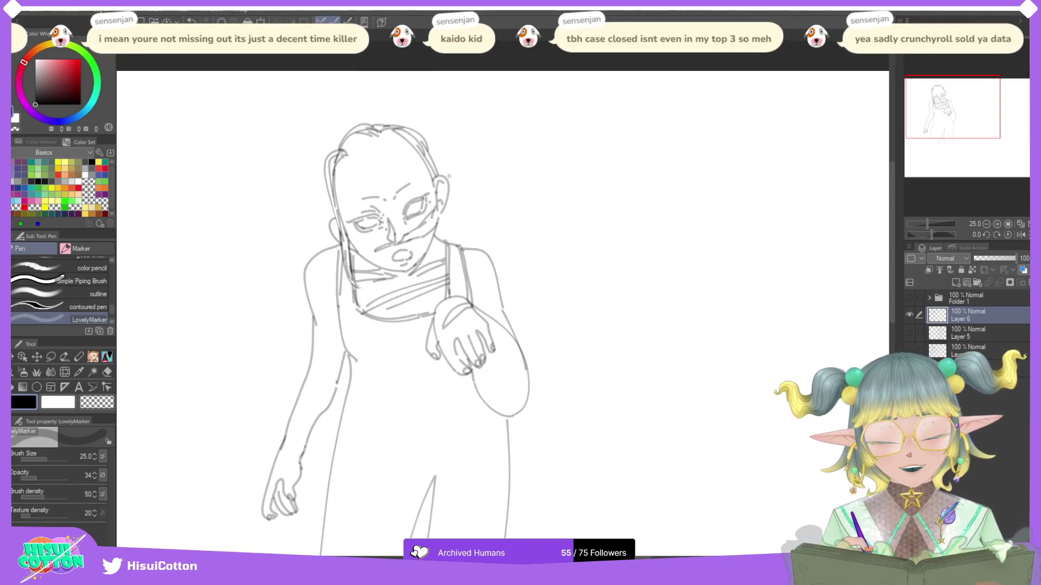
left_click_drag(437, 193, 438, 195)
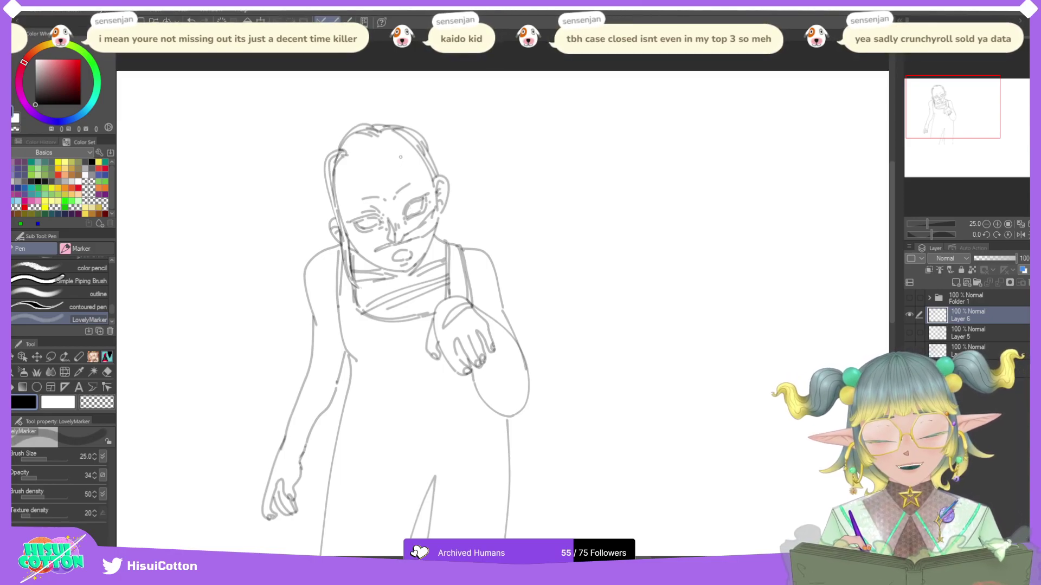
Step: Erase the small open mouth and draw a wide grin with teeth and a cheek line at its corner
scroll(437, 149, "down", 2)
scroll(463, 190, "up", 2)
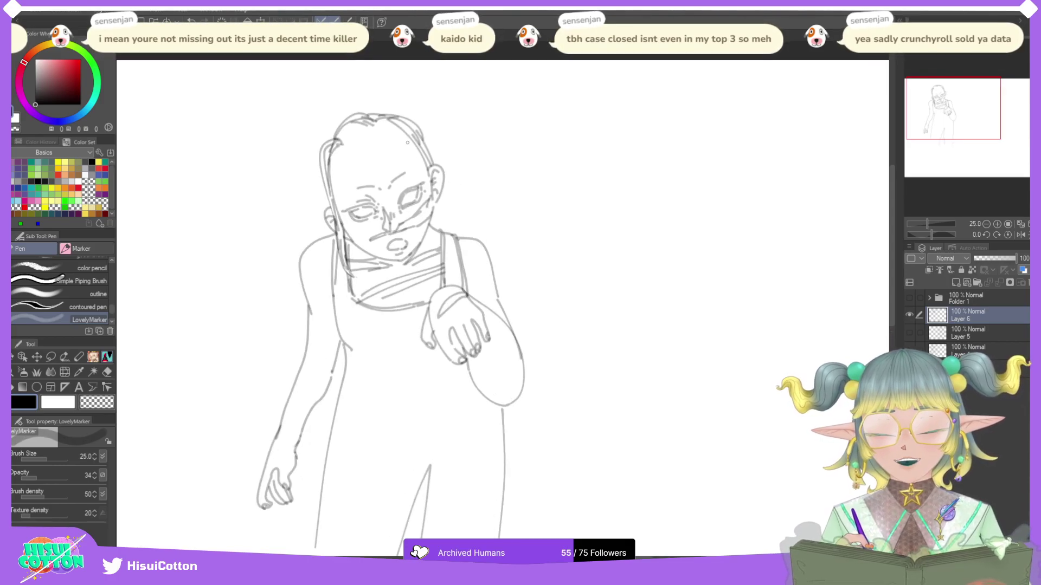
left_click(107, 372)
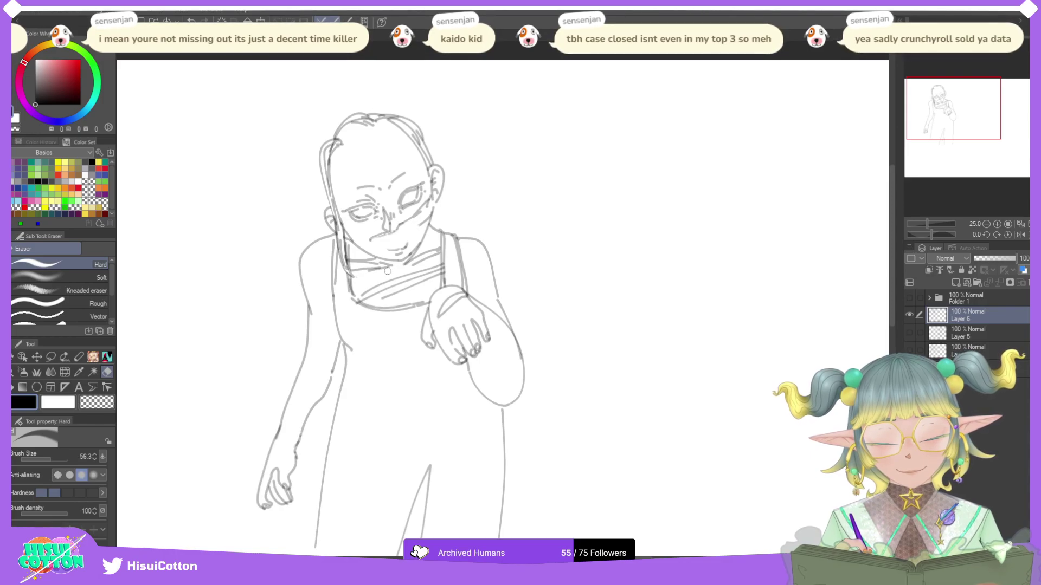
left_click(107, 356)
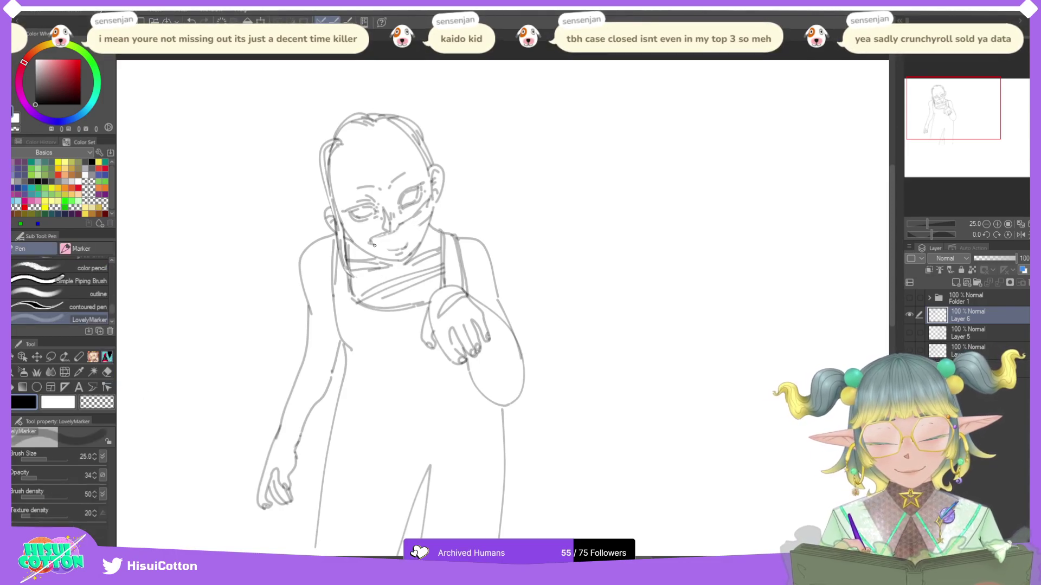
mouse_move(379, 240)
left_mouse_down()
mouse_move(383, 241)
mouse_move(413, 233)
mouse_move(409, 245)
mouse_move(381, 241)
mouse_move(402, 249)
mouse_move(381, 240)
mouse_move(426, 221)
left_mouse_up()
key("ctrl+z")
key("ctrl+z")
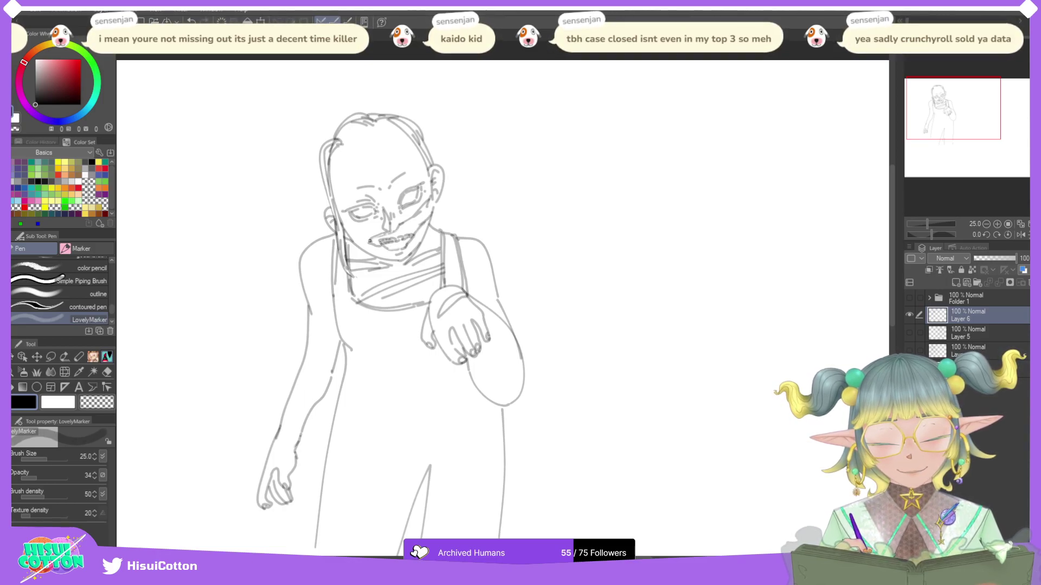
left_click_drag(356, 239, 379, 248)
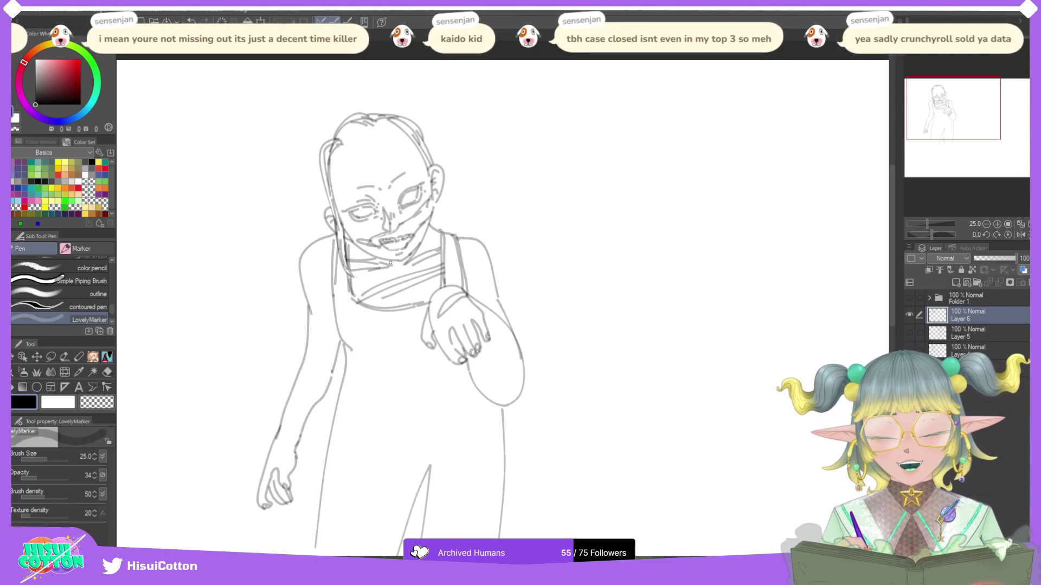
Step: Add hairline strokes at the crown and diagonal hatching on the cheek on the raised-arm side
left_click_drag(375, 122, 420, 125)
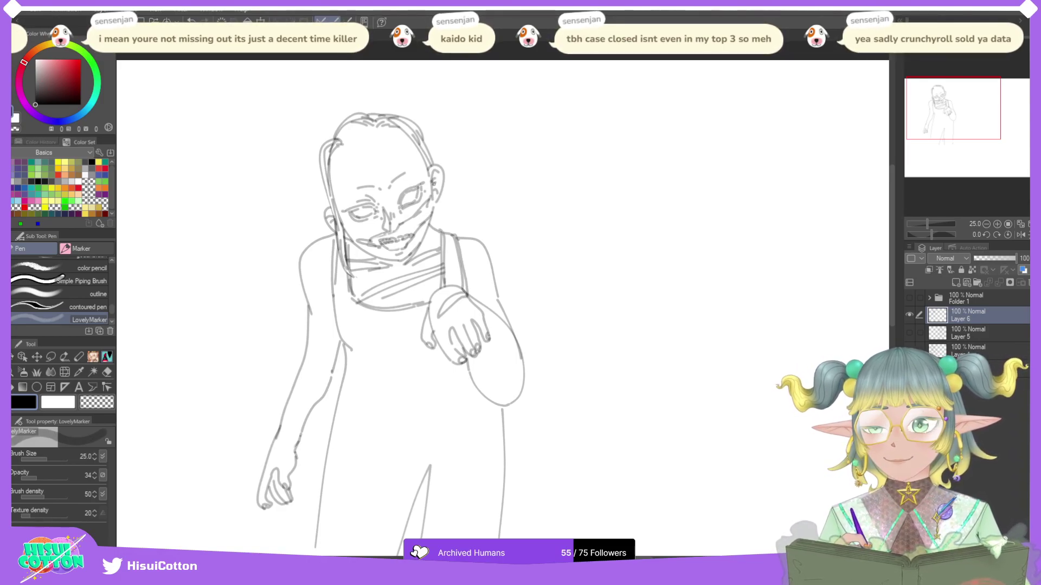
mouse_move(433, 198)
left_mouse_down()
mouse_move(403, 233)
mouse_move(421, 217)
left_mouse_up()
key("ctrl+z")
key("ctrl+z")
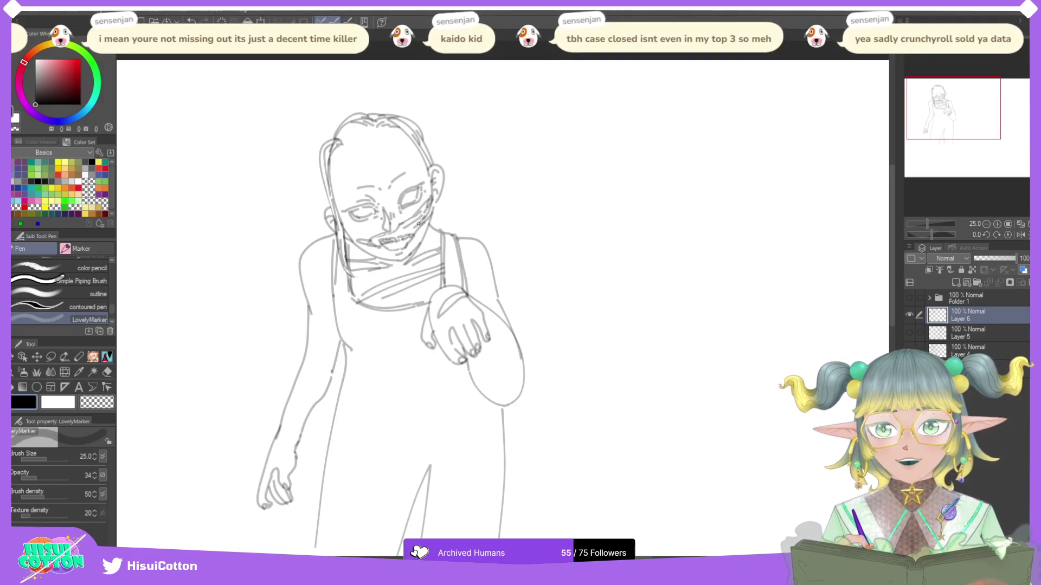
Step: Draw curved bands across the upper arm and just below the elbow of the lowered arm
left_click_drag(418, 280, 368, 302)
key("ctrl+z")
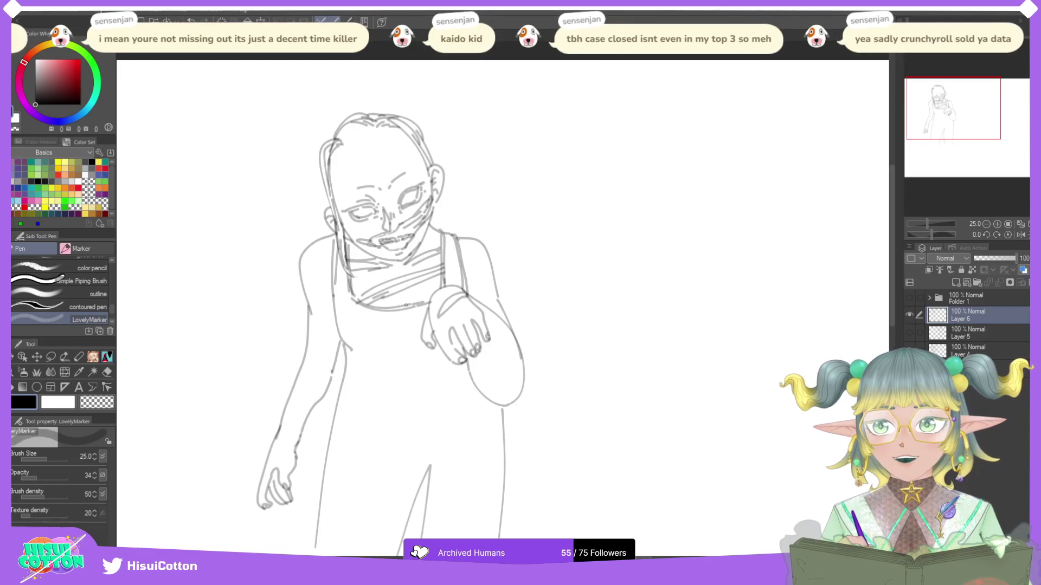
mouse_move(306, 311)
left_mouse_down()
mouse_move(332, 328)
mouse_move(318, 321)
left_mouse_up()
key("ctrl+z")
key("ctrl+z")
key("ctrl+z")
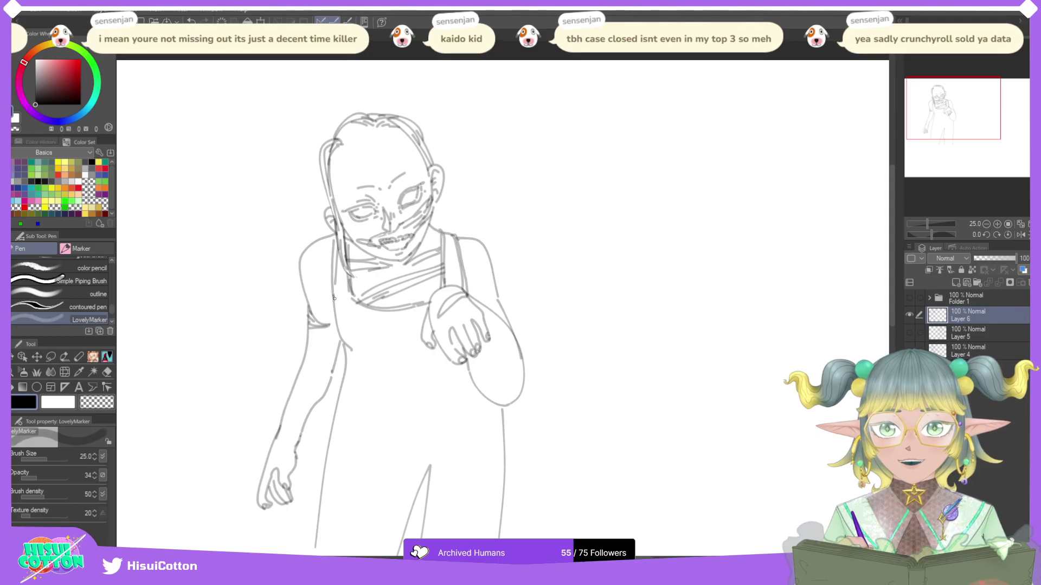
mouse_move(321, 383)
left_mouse_down()
mouse_move(294, 400)
mouse_move(326, 387)
mouse_move(293, 396)
mouse_move(303, 389)
left_mouse_up()
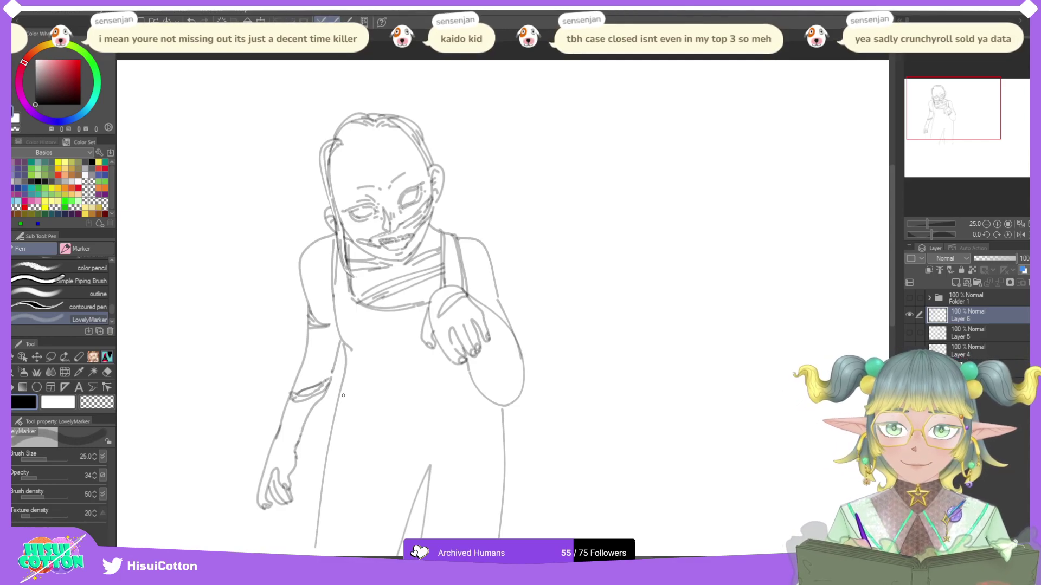
Step: Draw curved bands around the upper arm and forearm of the raised arm and a short line across its shoulder
mouse_move(483, 287)
left_mouse_down()
mouse_move(470, 287)
mouse_move(494, 293)
mouse_move(469, 296)
mouse_move(495, 296)
mouse_move(509, 322)
left_mouse_up()
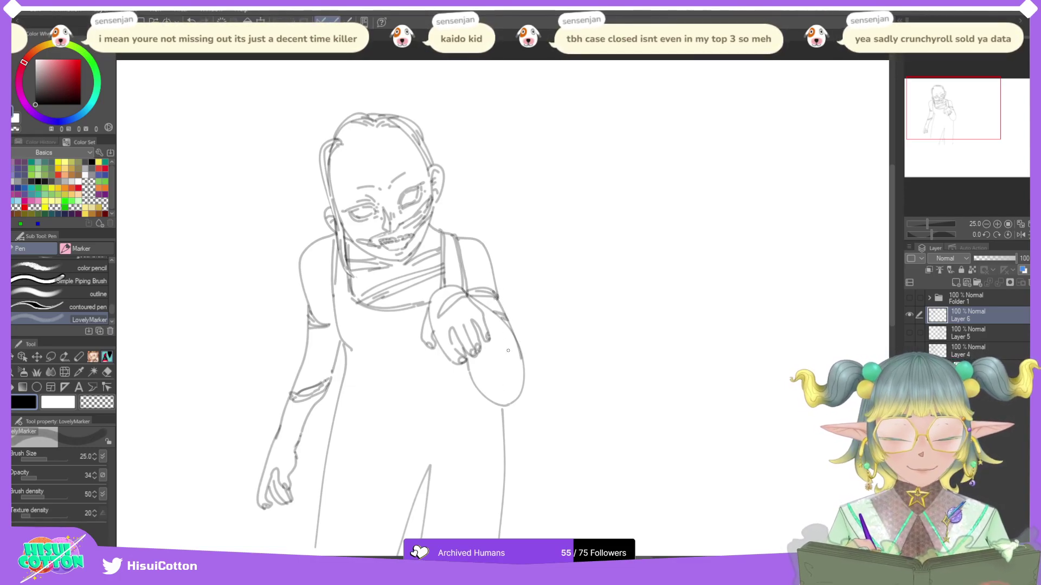
key("ctrl+z")
mouse_move(500, 324)
left_mouse_down()
mouse_move(500, 363)
mouse_move(506, 332)
mouse_move(511, 357)
mouse_move(491, 388)
left_mouse_up()
key("ctrl+z")
mouse_move(482, 388)
left_mouse_down()
mouse_move(514, 378)
mouse_move(495, 326)
mouse_move(486, 352)
mouse_move(485, 308)
mouse_move(496, 326)
left_mouse_up()
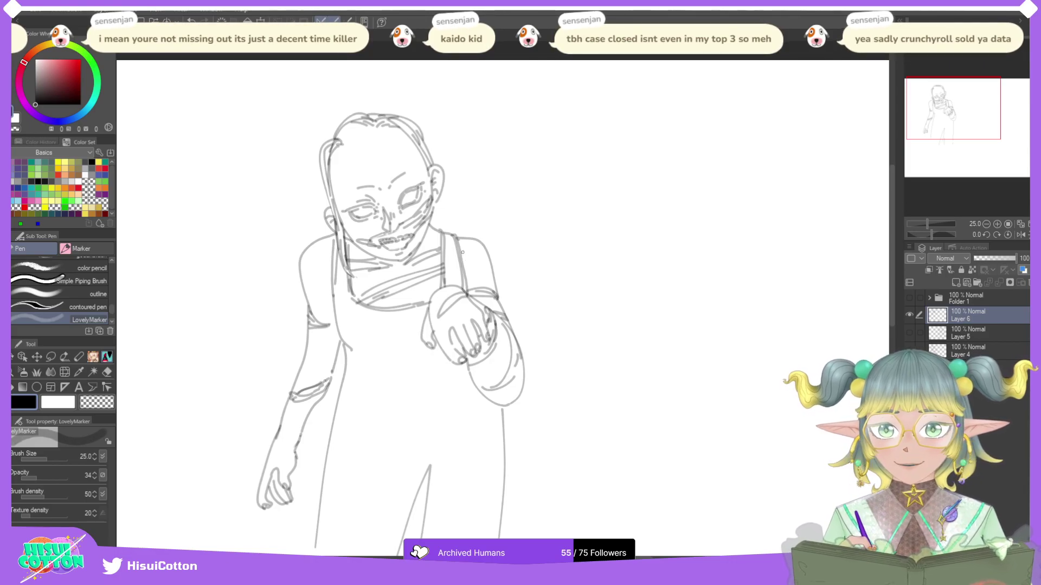
left_click_drag(460, 265, 478, 238)
Step: Draw curved arcs for a large circle around the figure, along its lowered-arm side, above the head and down the raised-arm side
scroll(503, 193, "down", 4)
scroll(503, 194, "up", 2)
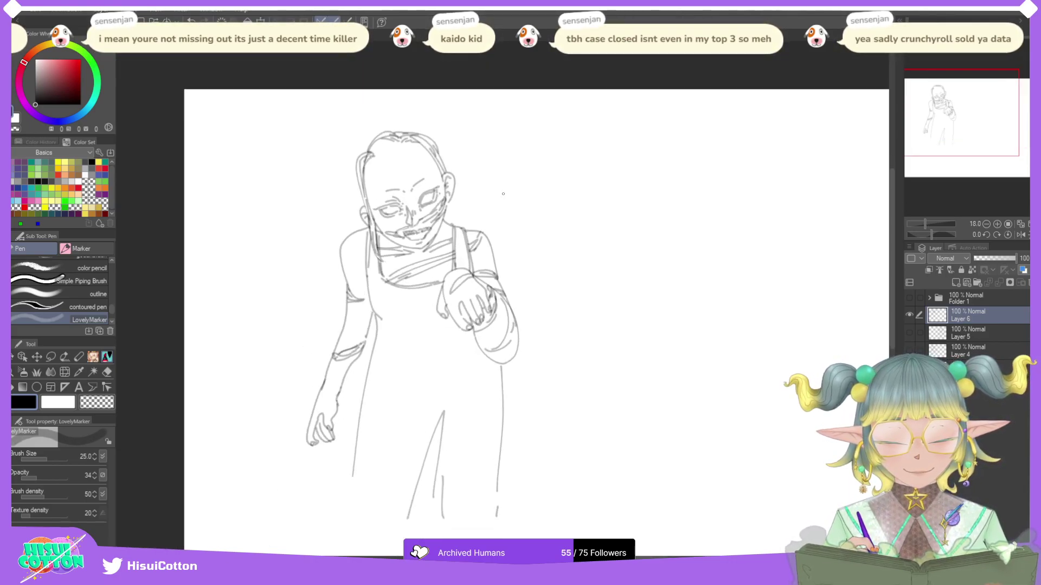
left_click_drag(980, 144, 981, 149)
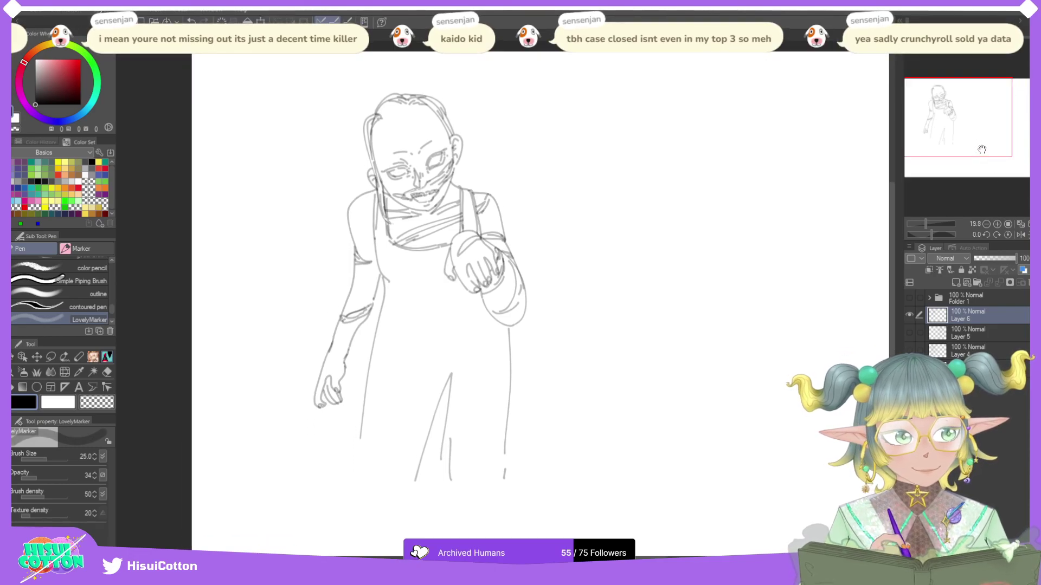
mouse_move(317, 439)
left_mouse_down()
mouse_move(251, 346)
mouse_move(320, 106)
mouse_move(529, 118)
left_mouse_up()
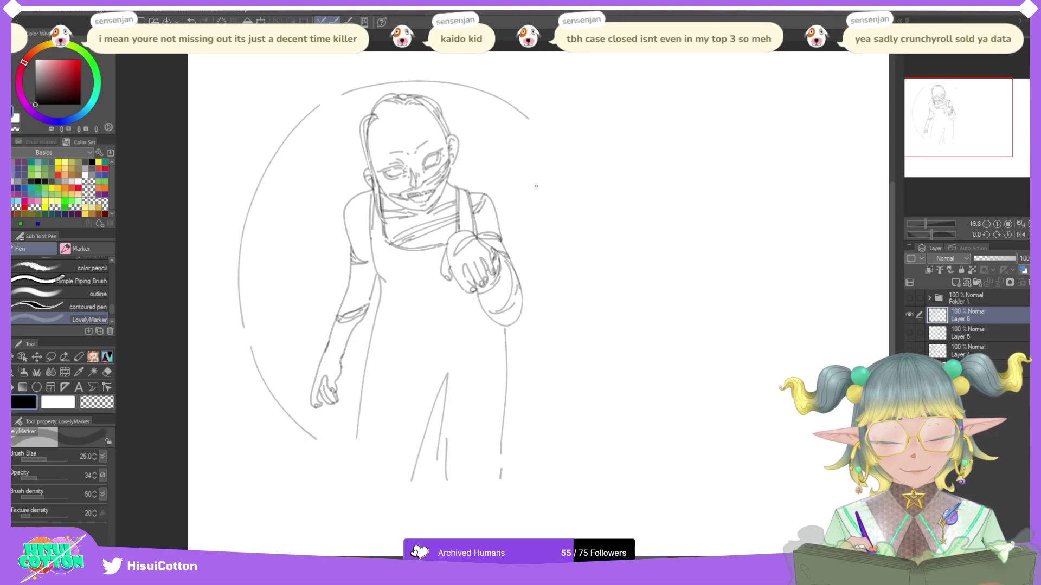
key("ctrl+z")
left_click_drag(342, 91, 561, 109)
key("ctrl+z")
mouse_move(331, 98)
left_mouse_down()
mouse_move(513, 94)
mouse_move(630, 249)
left_mouse_up()
key("ctrl+z")
mouse_move(531, 106)
left_mouse_down()
mouse_move(551, 126)
mouse_move(580, 358)
left_mouse_up()
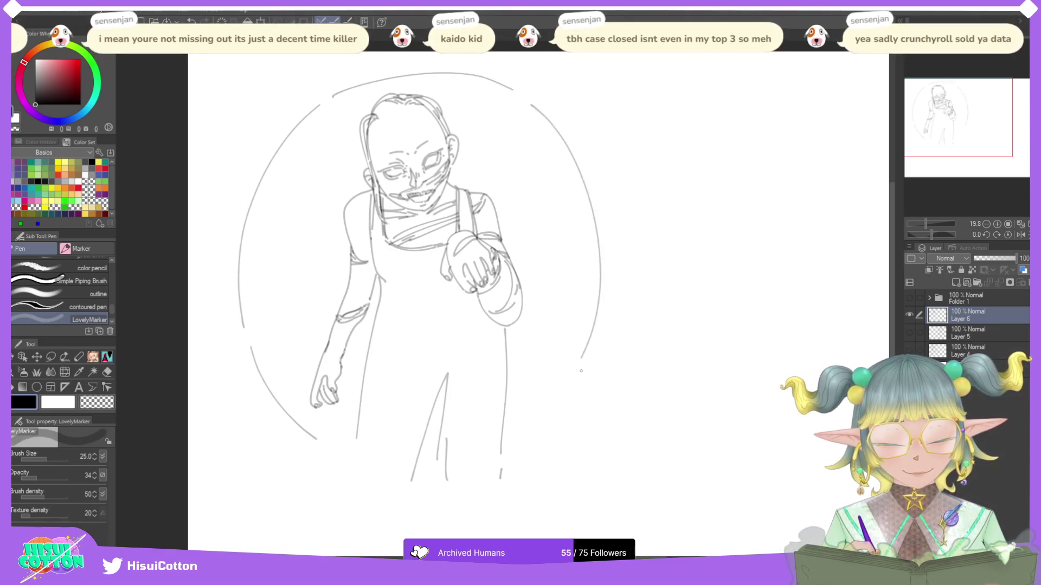
Step: Continue the background circle with an arc below the raised arm and short dashes across the lower skirt
left_click_drag(568, 405, 517, 446)
key("ctrl+z")
left_click_drag(576, 368, 525, 435)
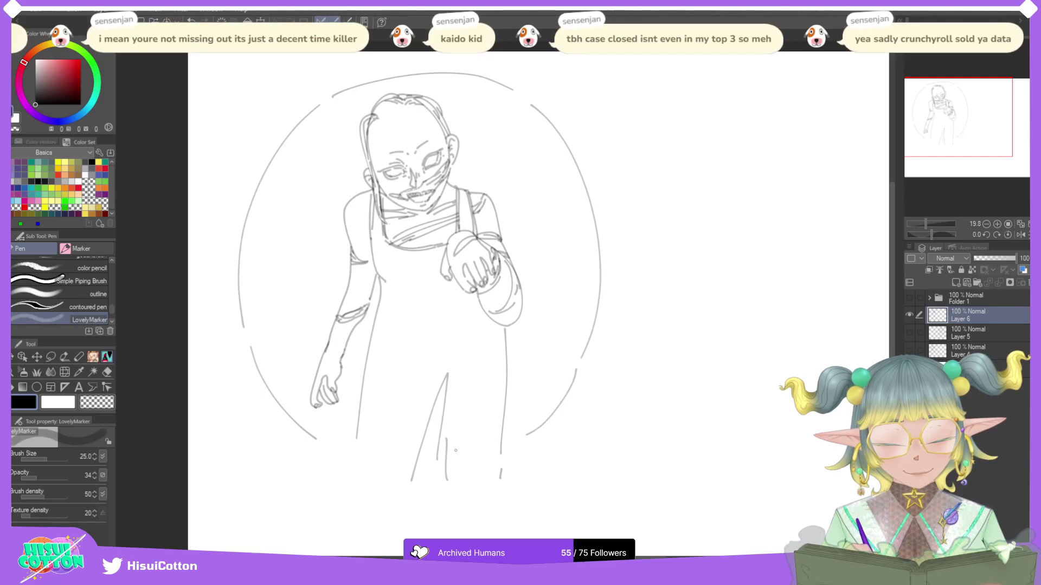
mouse_move(332, 446)
left_mouse_down()
mouse_move(440, 471)
mouse_move(494, 461)
left_mouse_up()
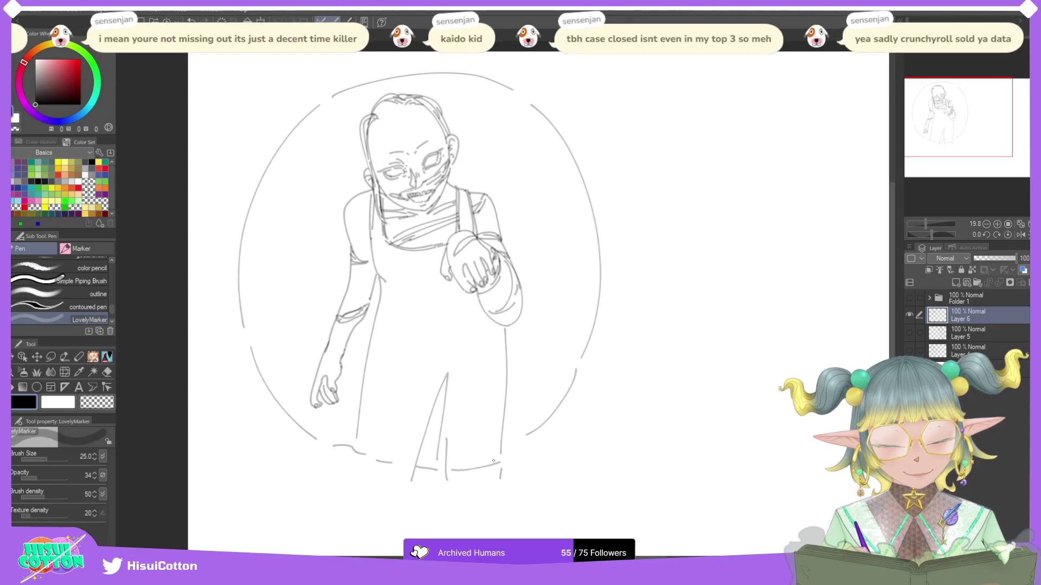
Step: Lengthen the skirt with a side line below the lowered hand, a wavy hem and a curve up to the opposite side
left_click_drag(353, 456, 363, 539)
key("ctrl+z")
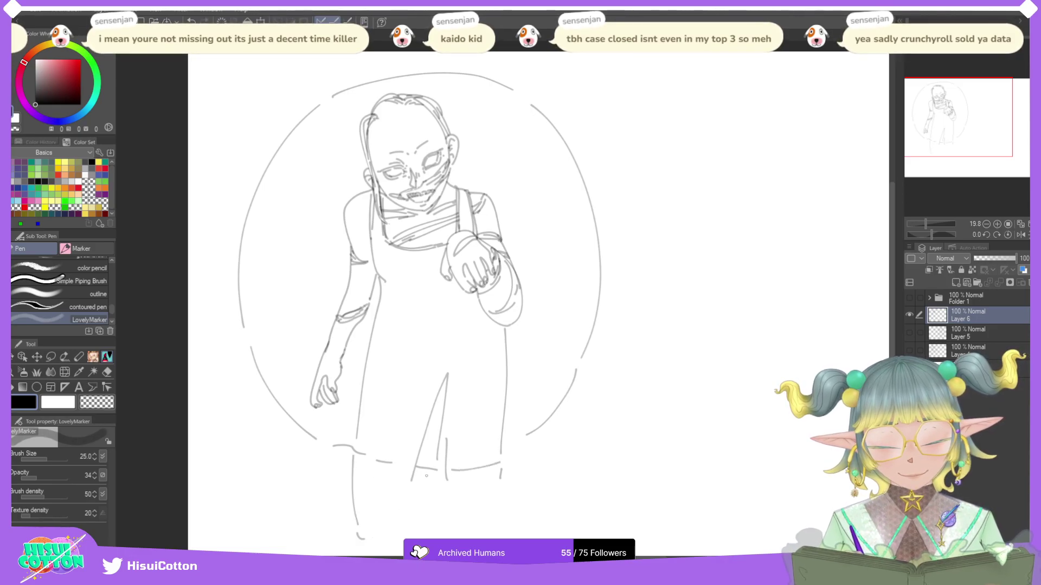
scroll(491, 334, "down", 4)
scroll(496, 460, "up", 2)
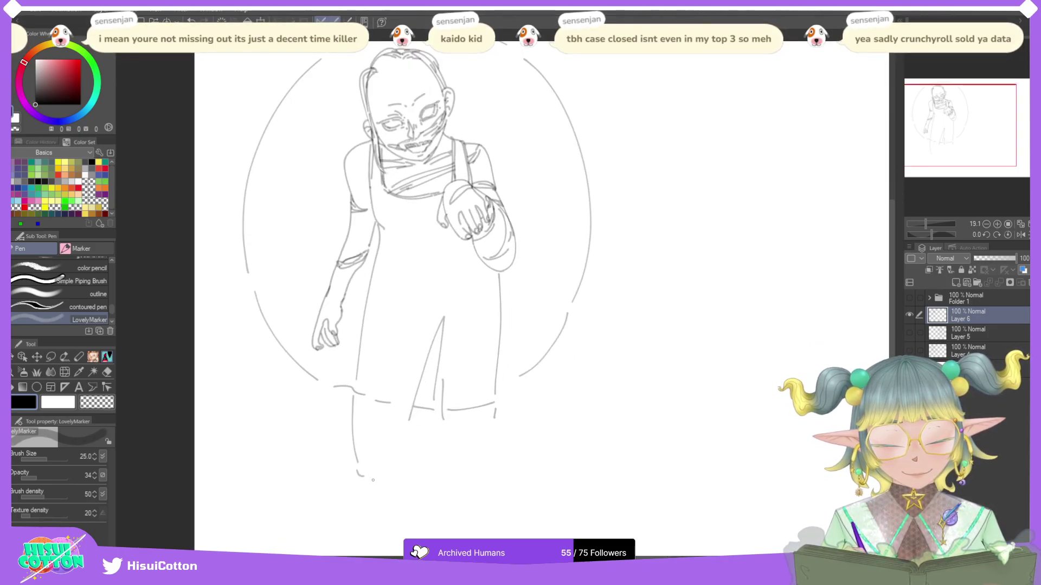
left_click_drag(372, 480, 433, 475)
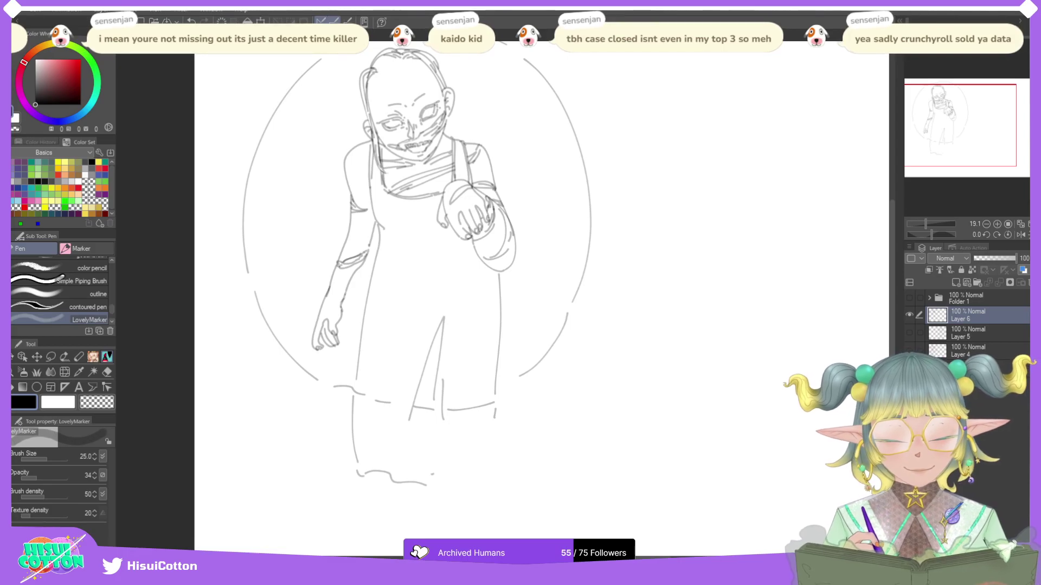
left_click_drag(427, 487, 493, 462)
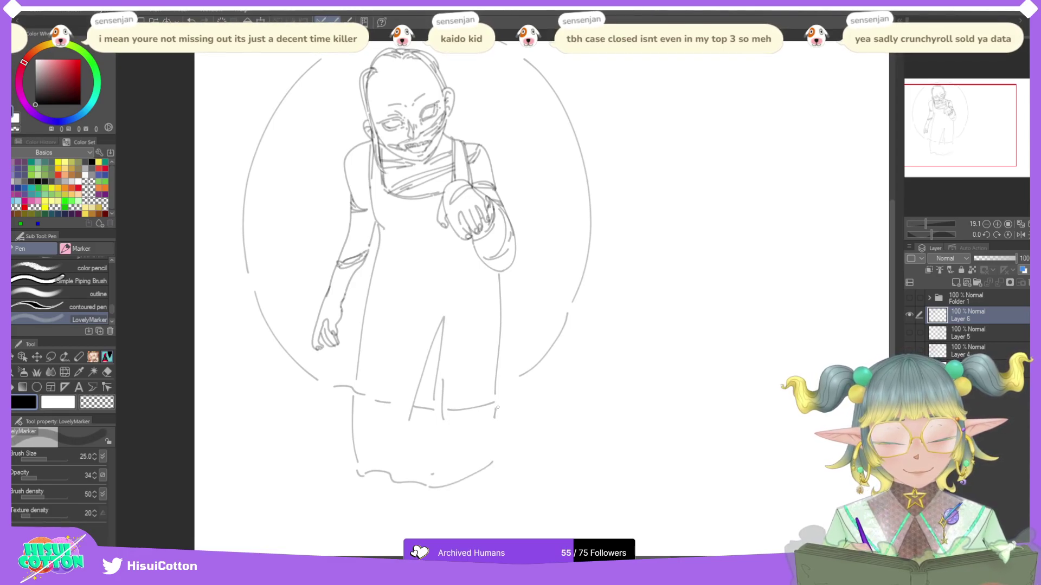
key("ctrl+z")
left_click_drag(429, 486, 500, 458)
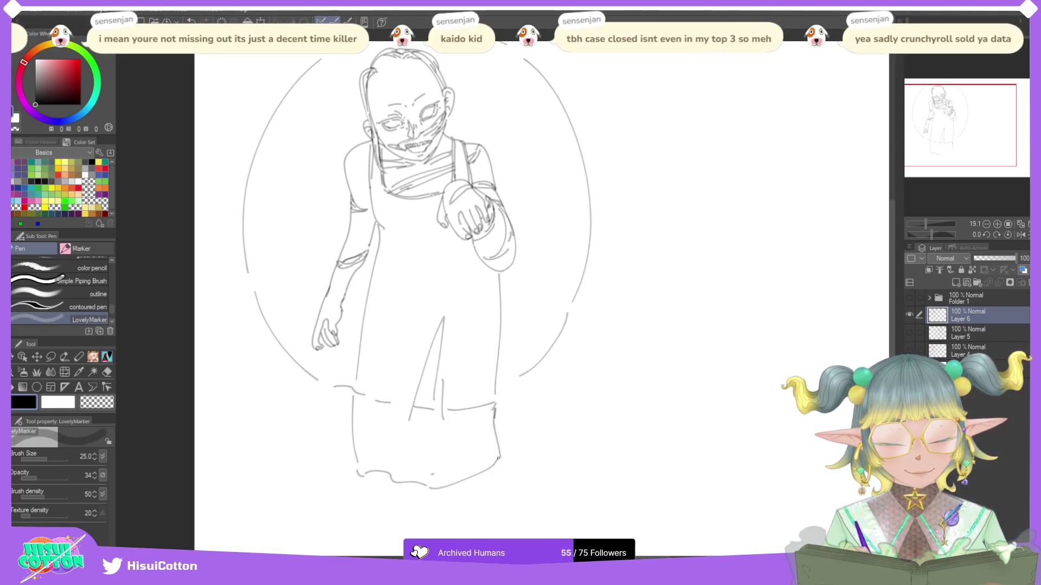
key("ctrl+z")
left_click_drag(429, 486, 500, 459)
key("e")
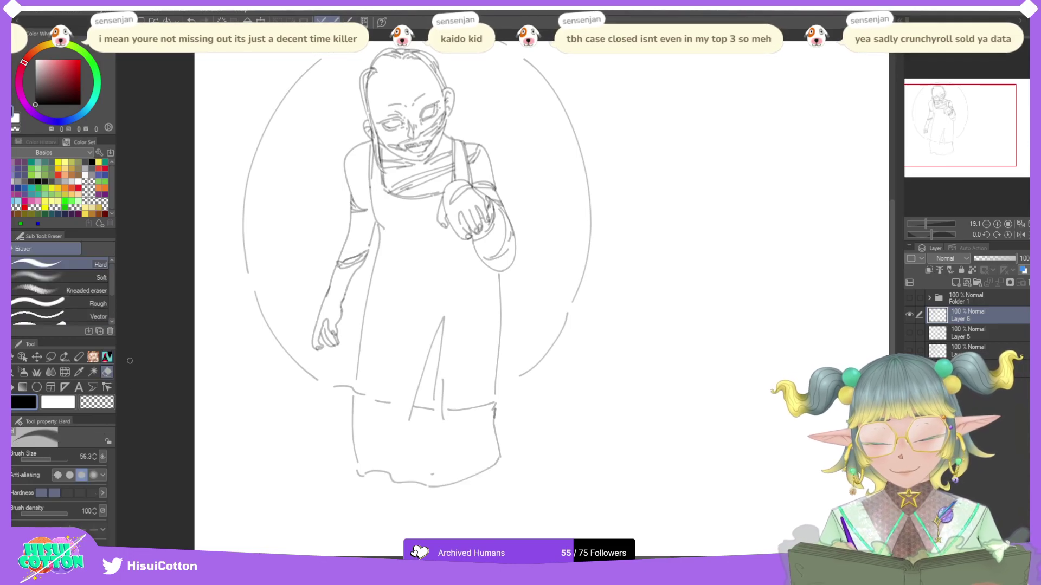
key("p")
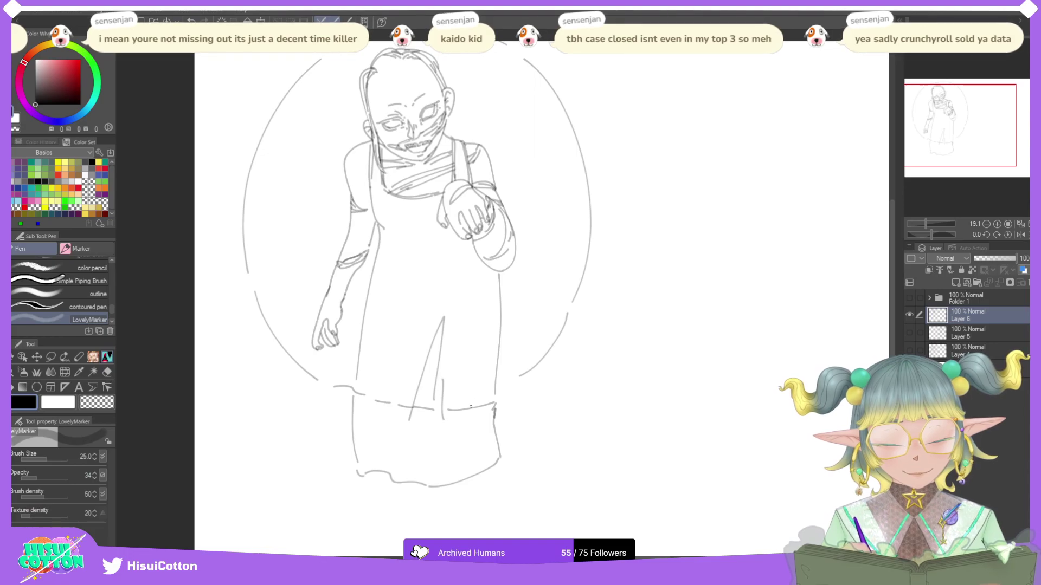
Step: Draw the leg and foot below the hem on the lowered-arm side
scroll(471, 407, "down", 3)
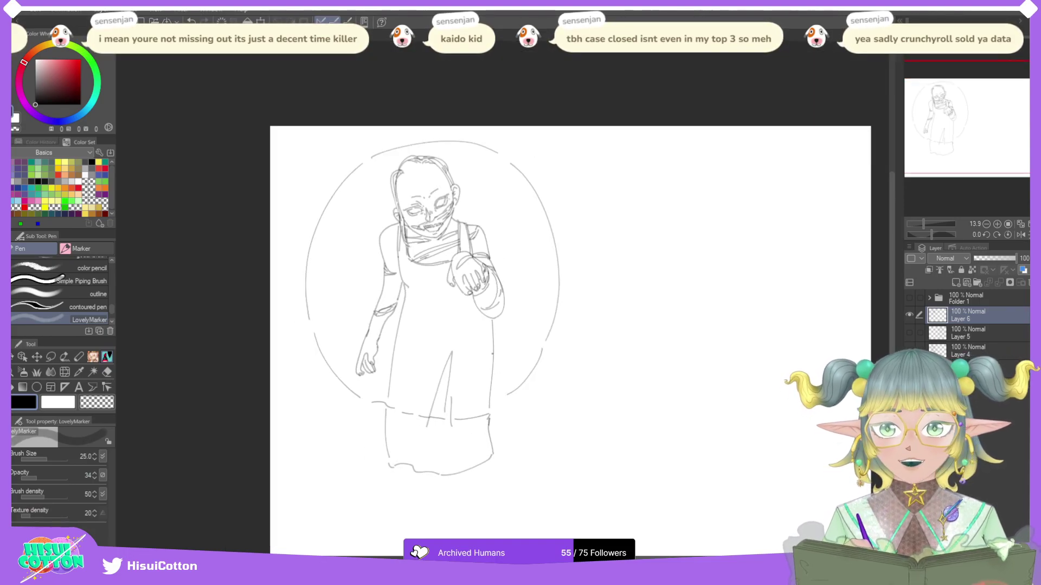
scroll(492, 353, "up", 2)
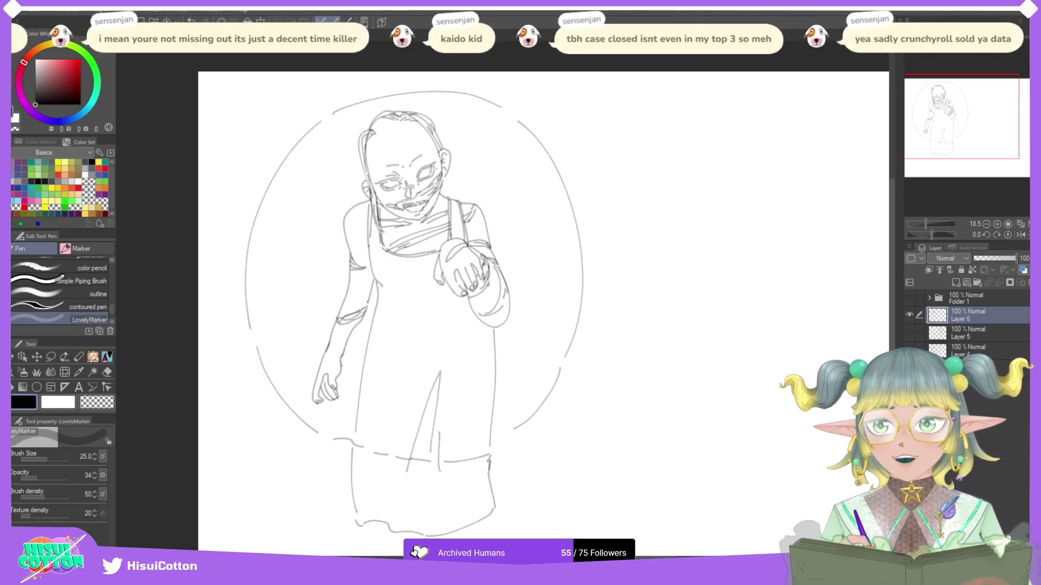
key("ctrl+0")
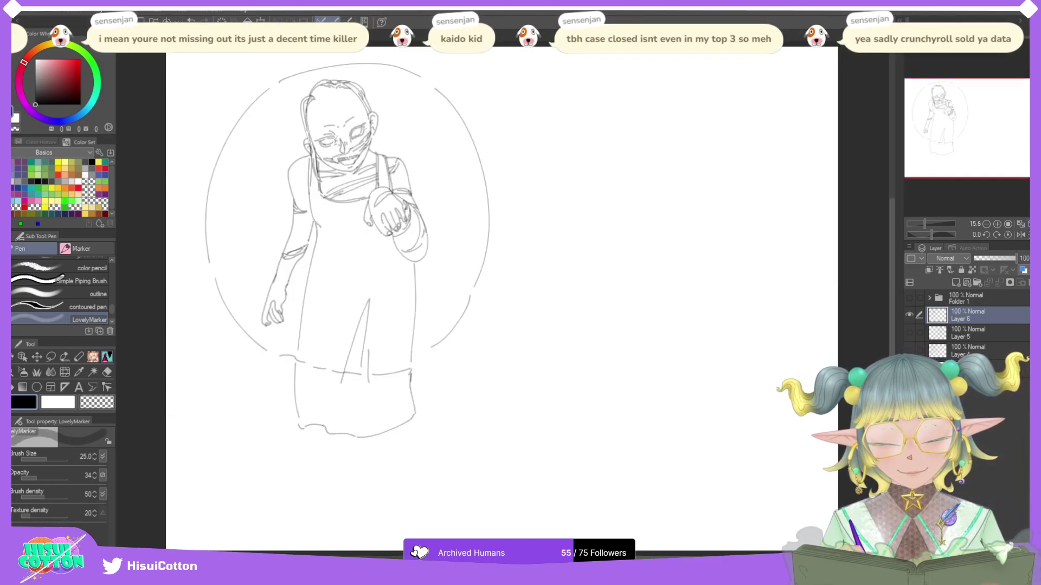
mouse_move(317, 425)
left_mouse_down()
mouse_move(328, 475)
mouse_move(324, 444)
mouse_move(342, 456)
mouse_move(340, 436)
mouse_move(348, 473)
mouse_move(325, 472)
mouse_move(303, 505)
mouse_move(343, 487)
left_mouse_up()
key("ctrl+z")
key("ctrl+z")
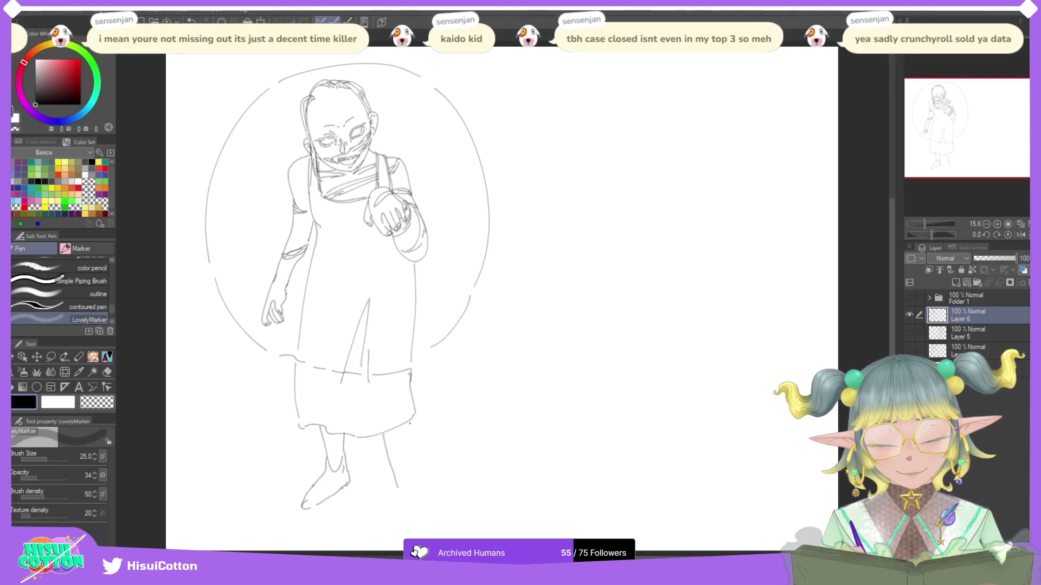
Step: Draw the outer contour and foot of the leg on the raised-arm side, redoing strokes as needed
key("ctrl+z")
key("ctrl+z")
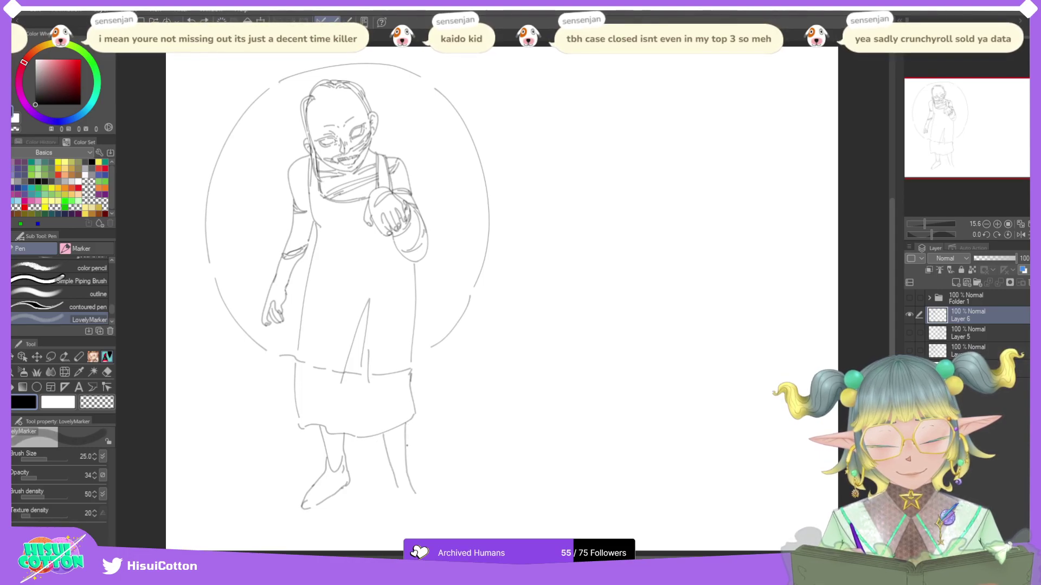
key("ctrl+z")
mouse_move(405, 424)
left_mouse_down()
mouse_move(429, 515)
mouse_move(404, 509)
mouse_move(419, 532)
mouse_move(432, 514)
left_mouse_up()
key("ctrl+z")
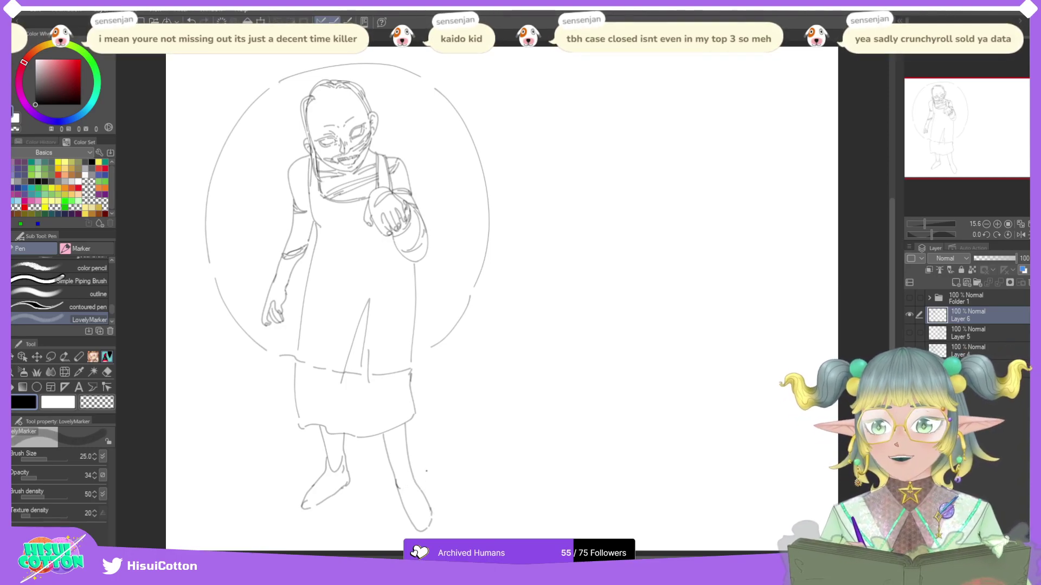
Step: Erase the large background circle, including its dashes across the skirt, using the hard eraser at size 199.9
left_click(107, 372)
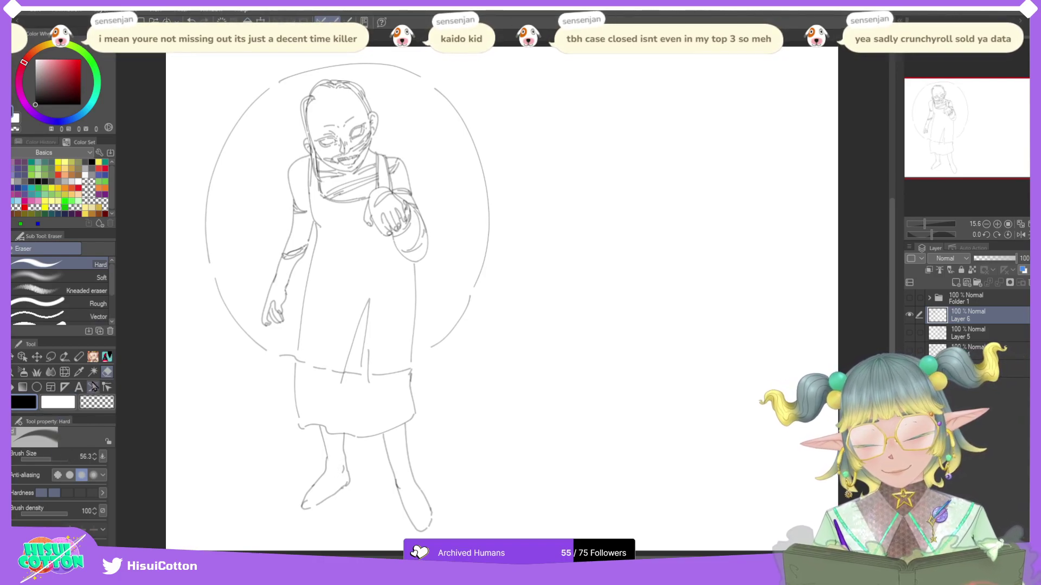
left_click(56, 460)
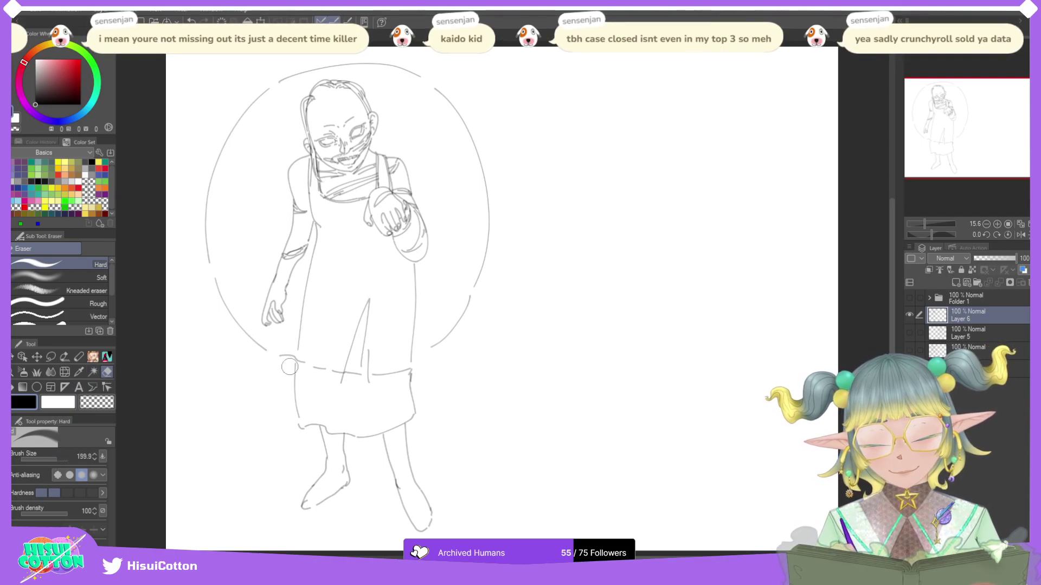
mouse_move(284, 357)
left_mouse_down()
mouse_move(355, 381)
mouse_move(341, 372)
mouse_move(409, 368)
mouse_move(440, 339)
mouse_move(490, 199)
mouse_move(399, 72)
mouse_move(278, 88)
mouse_move(235, 132)
mouse_move(229, 328)
mouse_move(198, 201)
left_mouse_up()
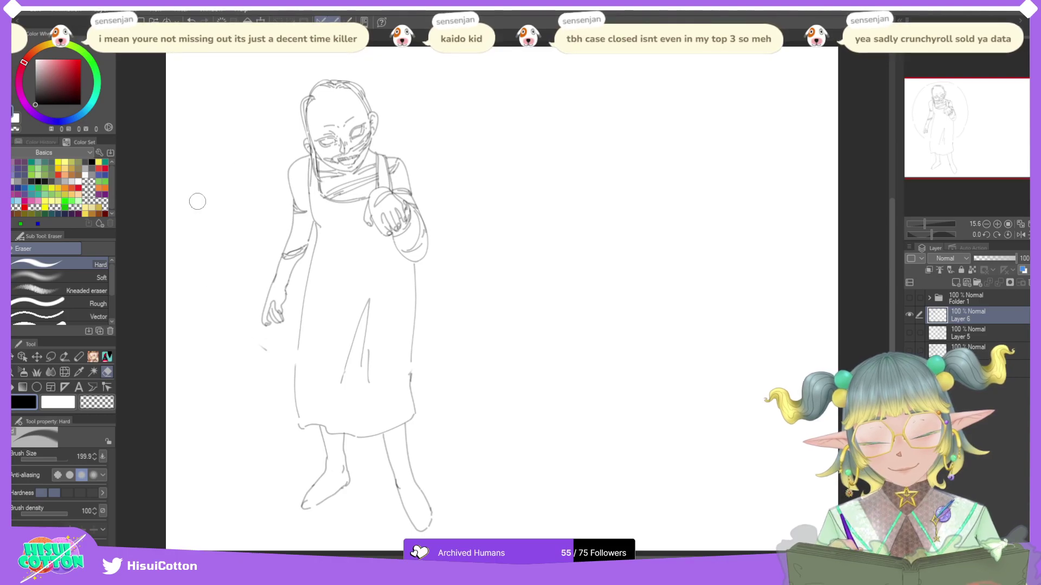
left_click_drag(260, 345, 272, 365)
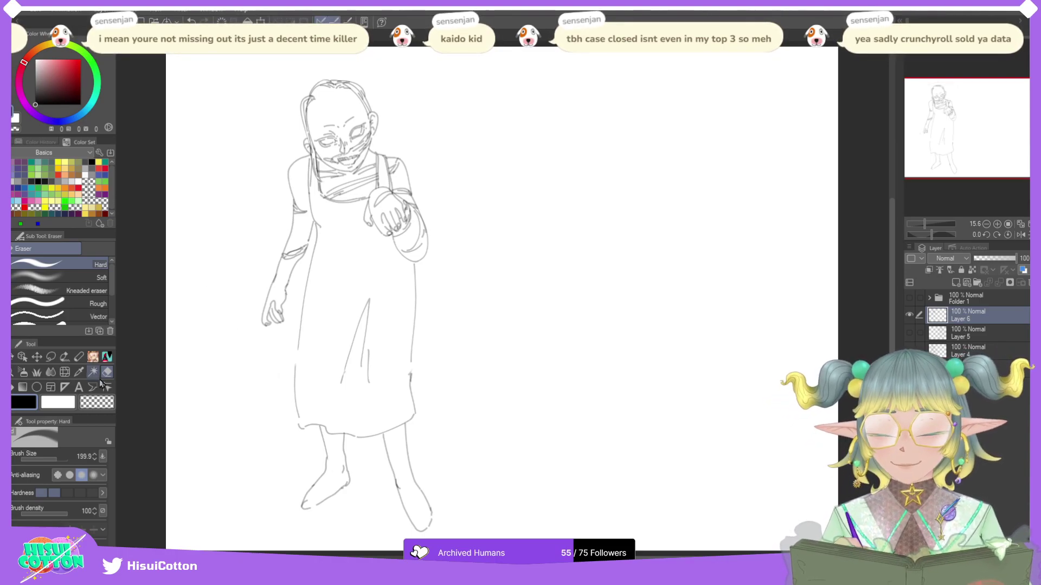
Step: Redraw the erased gaps in the skirt's slanted fold line and raised-arm side edge with the LovelyMarker pen
left_click(108, 356)
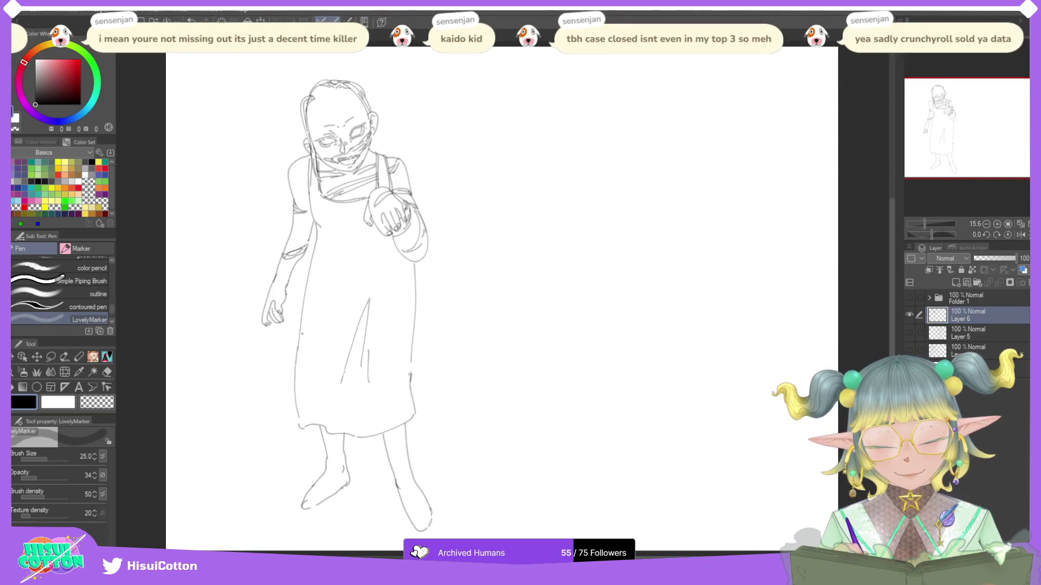
left_click_drag(347, 365, 341, 381)
left_click_drag(411, 361, 410, 379)
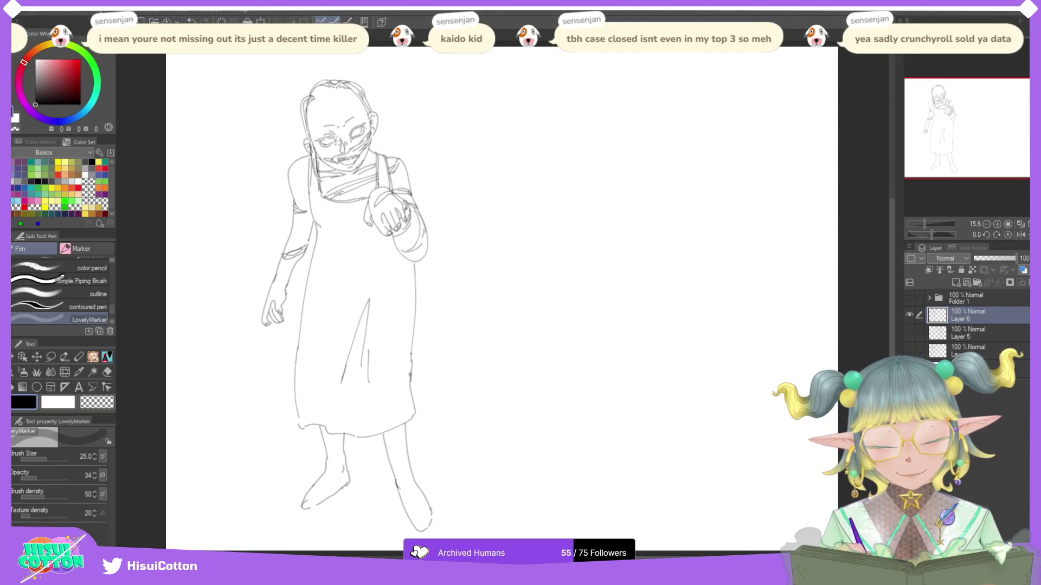
key("ctrl+z")
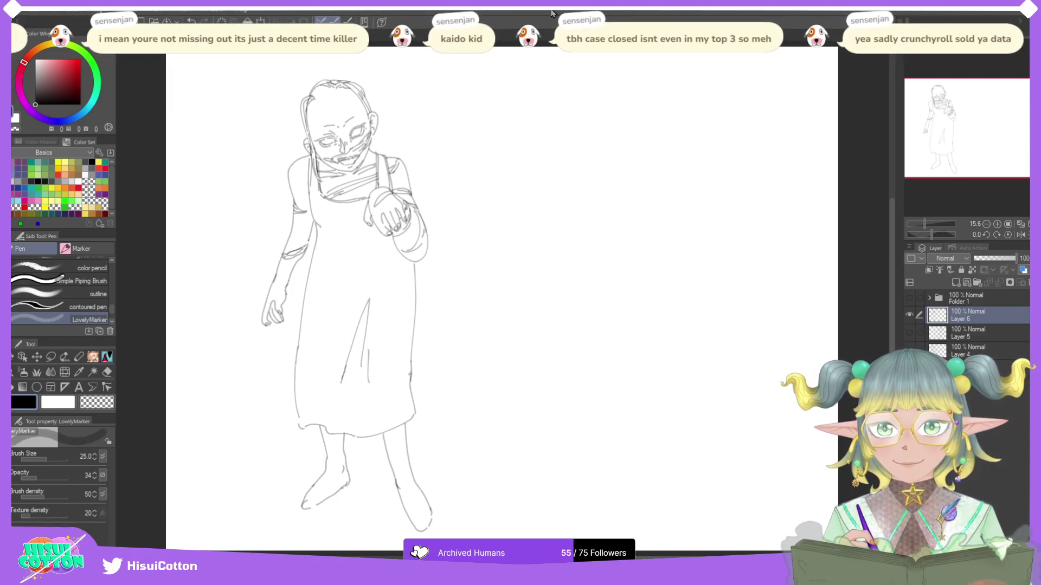
Step: Add a new layer above Layer 6
scroll(359, 126, "up", 2)
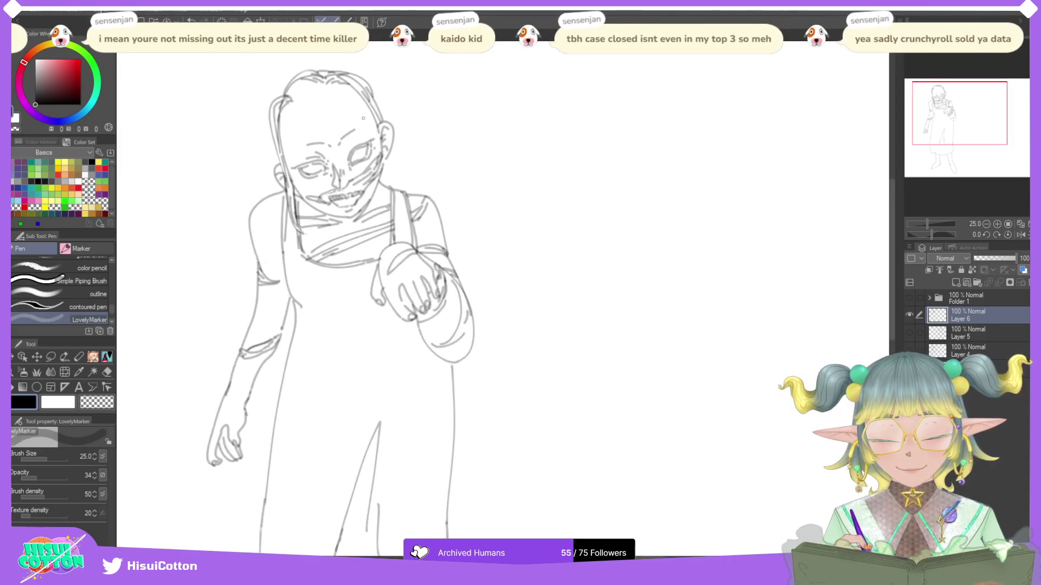
scroll(358, 125, "down", 2)
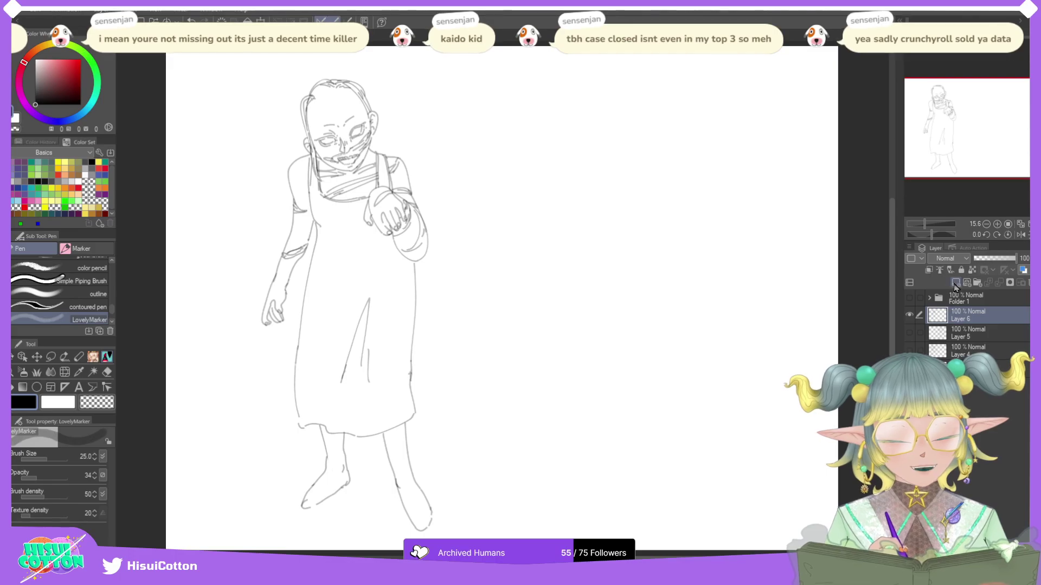
left_click(955, 282)
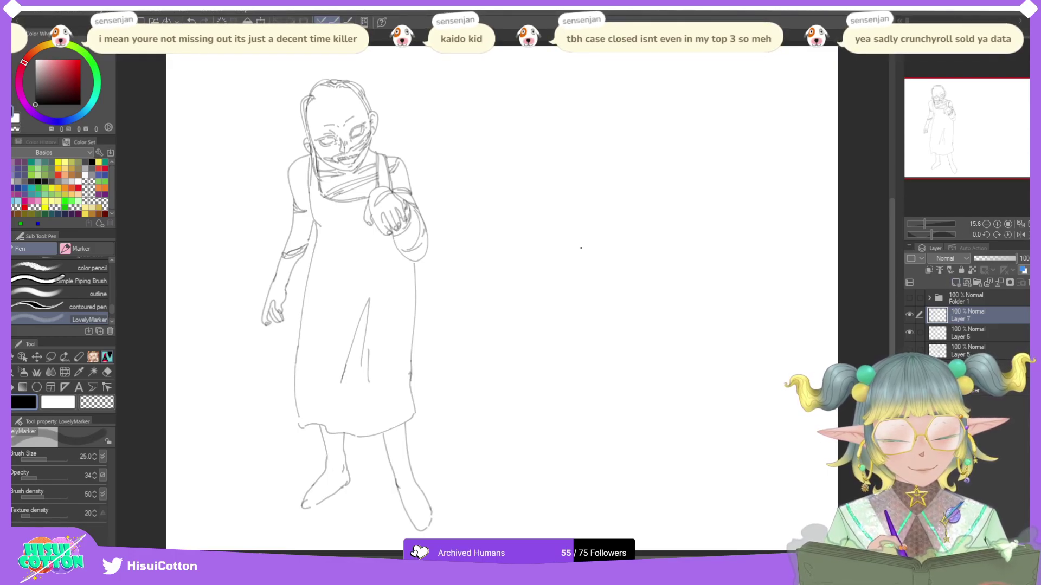
left_click_drag(597, 53, 576, 306)
key("ctrl+z")
left_click_drag(667, 73, 569, 290)
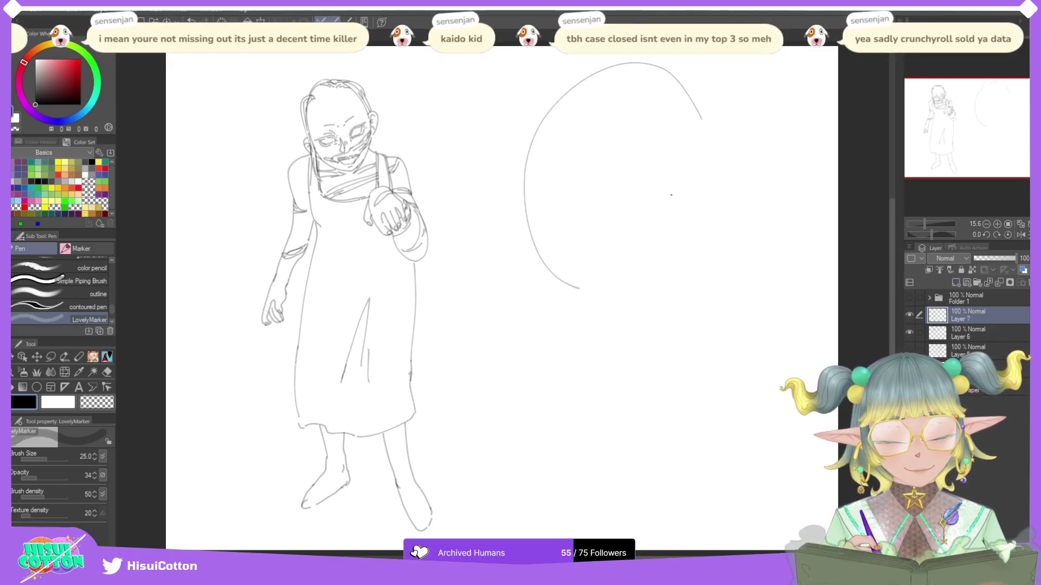
key("ctrl+z")
left_click_drag(651, 76, 558, 309)
key("ctrl+z")
left_click_drag(576, 94, 628, 357)
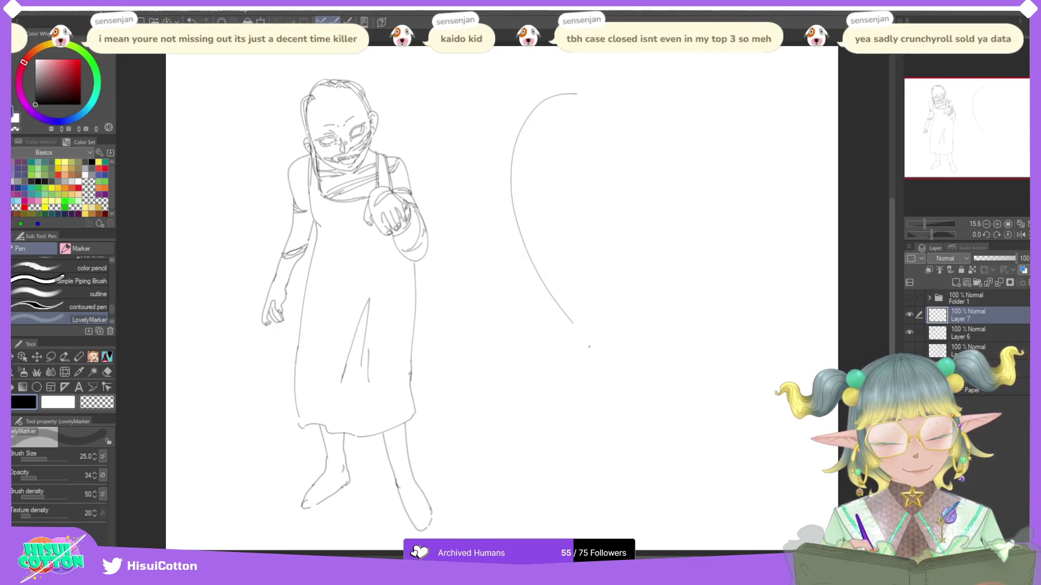
key("ctrl+z")
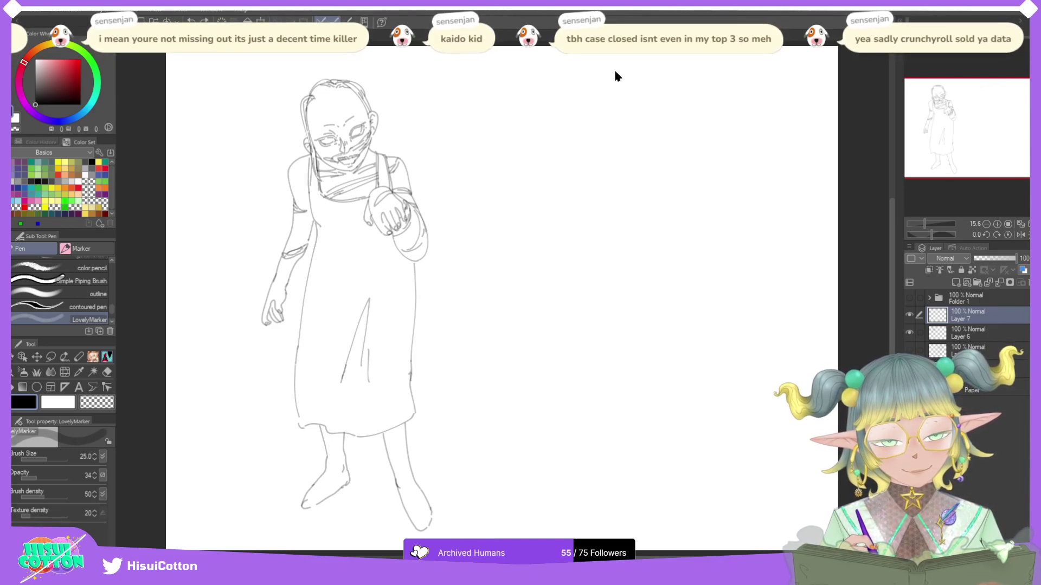
Step: Draw a large tilted egg-shaped head outline in the empty area beside the full-body figure
mouse_move(617, 70)
left_mouse_down()
mouse_move(572, 335)
mouse_move(551, 309)
mouse_move(596, 349)
mouse_move(660, 379)
mouse_move(743, 310)
mouse_move(743, 287)
left_mouse_up()
left_click_drag(643, 81, 719, 127)
key("ctrl+z")
mouse_move(579, 66)
left_mouse_down()
mouse_move(735, 120)
mouse_move(751, 201)
left_mouse_up()
left_click_drag(743, 166, 743, 273)
key("ctrl+z")
left_click_drag(748, 186, 742, 304)
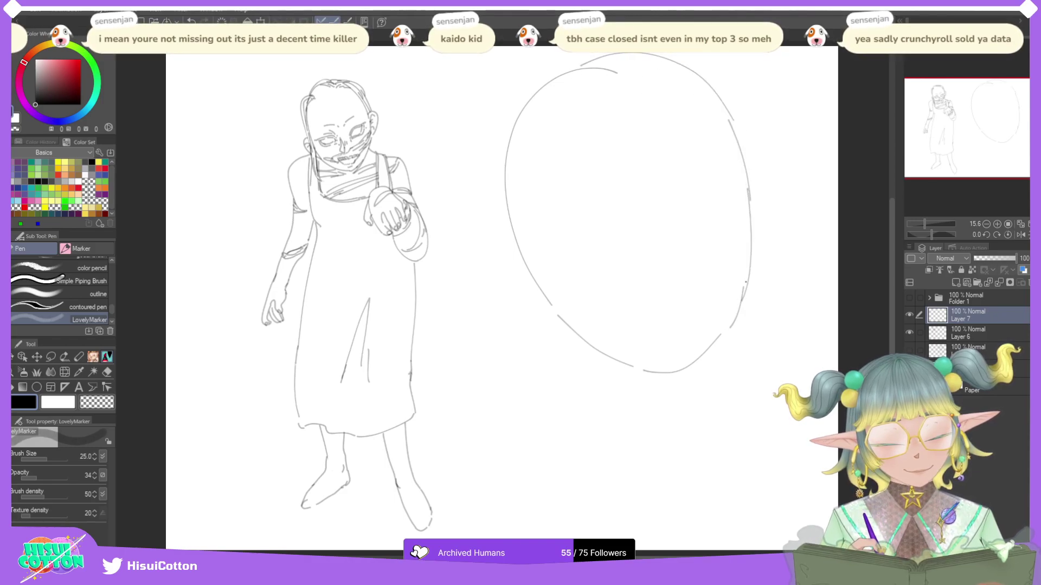
Step: Draw an ear on each side of the large head, the one nearer the full-body figure set lower
left_click_drag(748, 187, 759, 237)
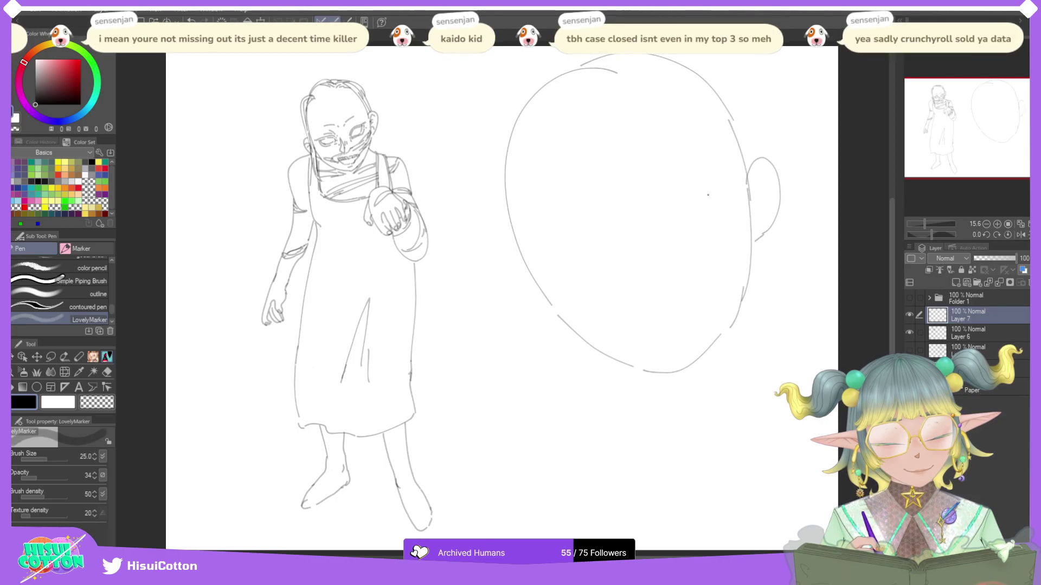
left_click_drag(524, 270, 572, 332)
key("ctrl+z")
left_click_drag(525, 269, 572, 332)
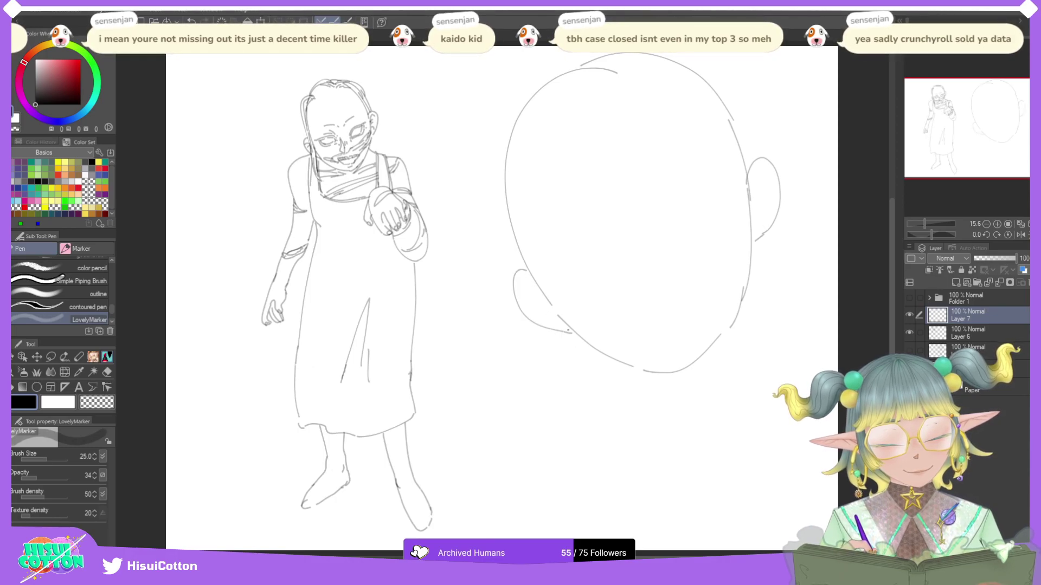
Step: Draw the inner fold lines inside both ears of the large head
mouse_move(515, 286)
left_mouse_down()
mouse_move(570, 332)
mouse_move(529, 298)
left_mouse_up()
mouse_move(763, 166)
left_mouse_down()
mouse_move(750, 200)
mouse_move(765, 183)
left_mouse_up()
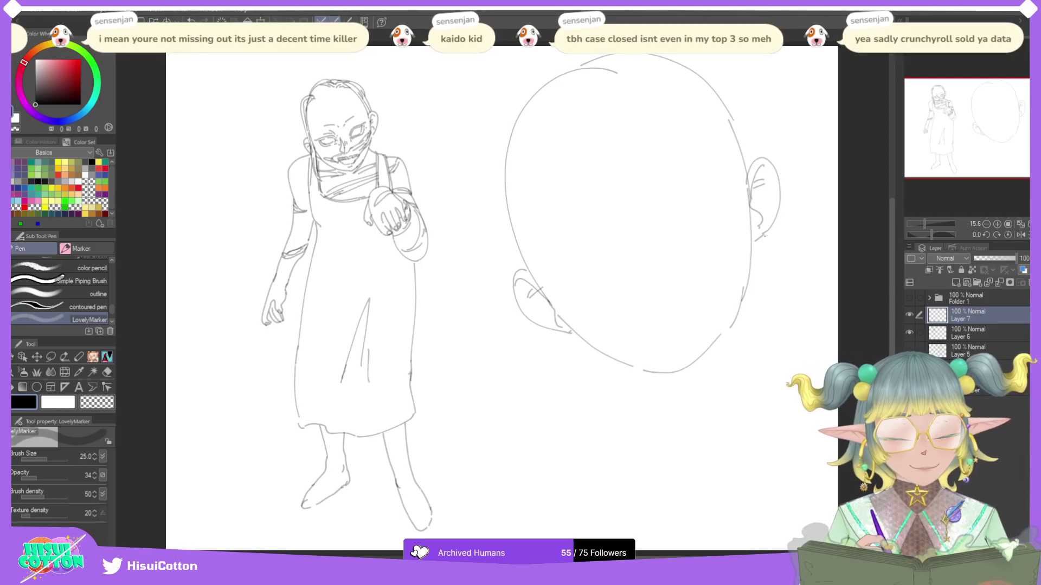
Step: Transform the large head sketch: rotate it slightly clockwise, then narrow its width using Free Transform mode
key("ctrl+t")
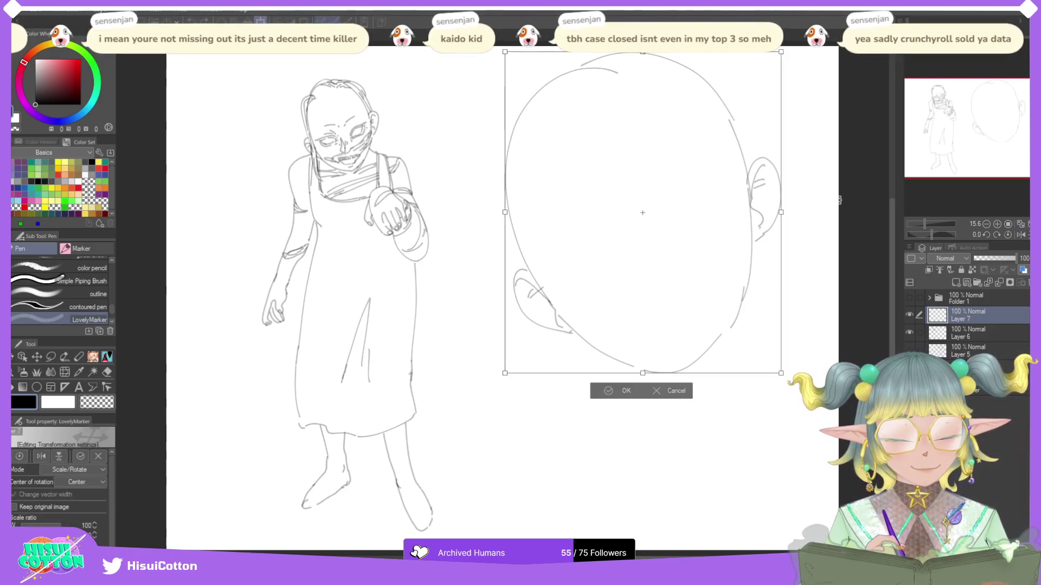
mouse_move(841, 213)
left_mouse_down()
mouse_move(832, 274)
mouse_move(801, 332)
mouse_move(806, 263)
mouse_move(792, 228)
mouse_move(778, 235)
left_mouse_up()
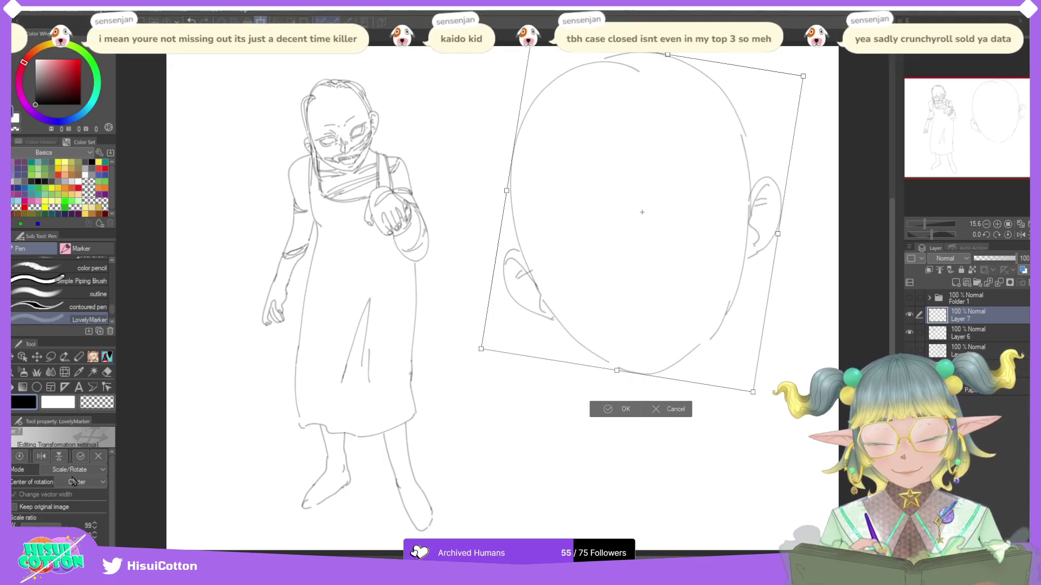
left_click(81, 526)
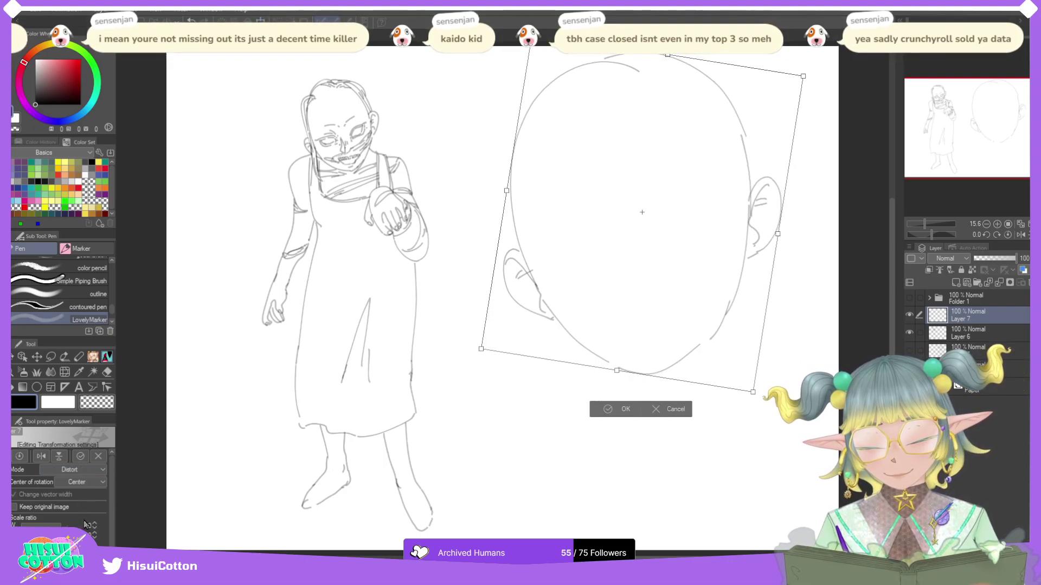
left_click_drag(778, 237, 764, 239)
left_click(75, 471)
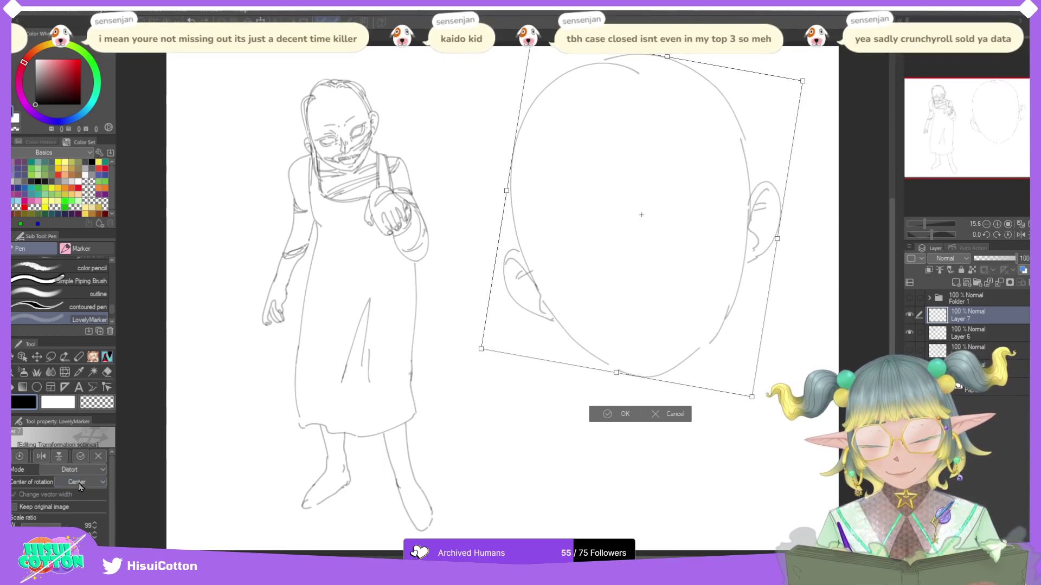
left_click(81, 509)
left_click_drag(777, 242, 752, 240)
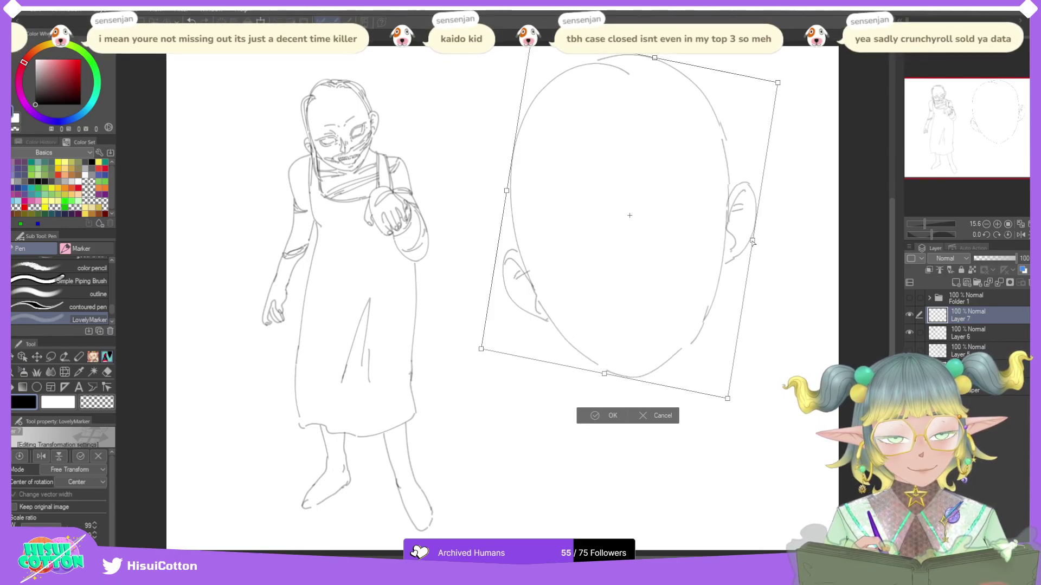
left_click(611, 417)
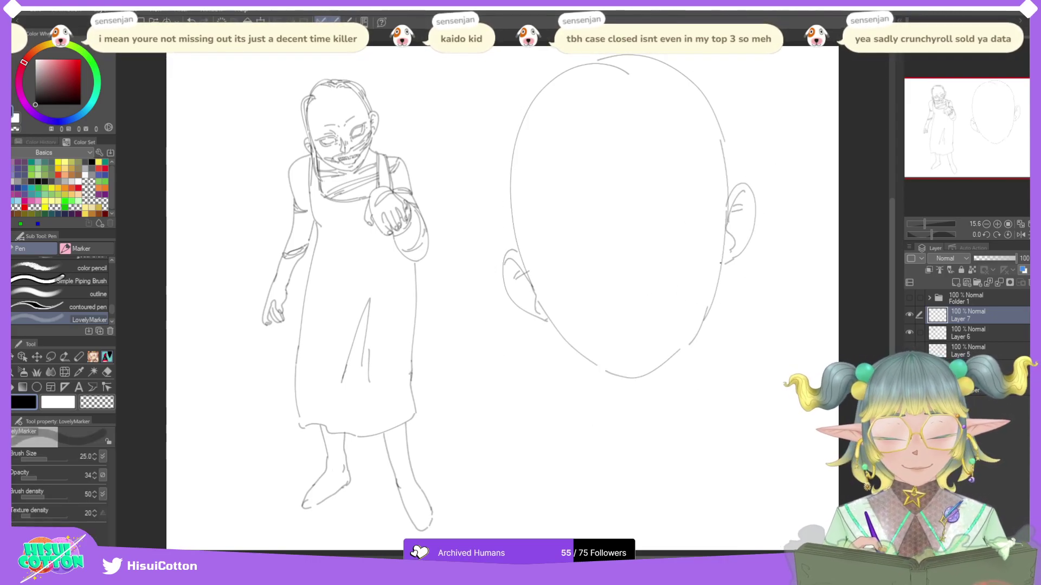
Step: Erase the large head's ear nearer the full-body figure and redraw it higher on the head, with inner fold lines
key("e")
mouse_move(509, 253)
left_mouse_down()
mouse_move(512, 287)
mouse_move(511, 252)
mouse_move(531, 314)
left_mouse_up()
left_click(107, 357)
left_click_drag(514, 234, 552, 324)
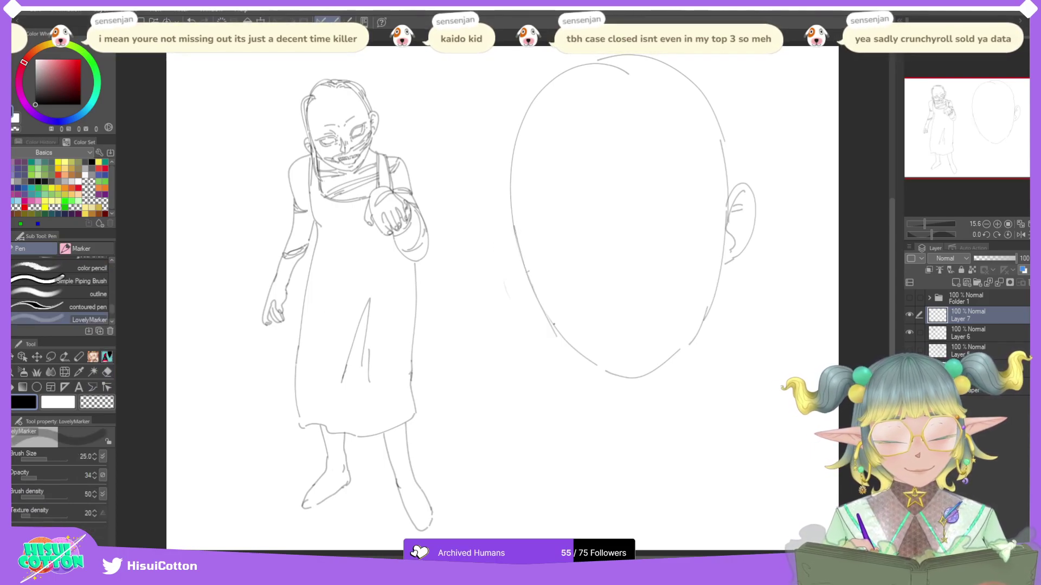
mouse_move(512, 217)
left_mouse_down()
mouse_move(514, 268)
mouse_move(506, 262)
mouse_move(531, 287)
left_mouse_up()
key("ctrl+z")
left_click_drag(501, 226, 519, 251)
key("ctrl+z")
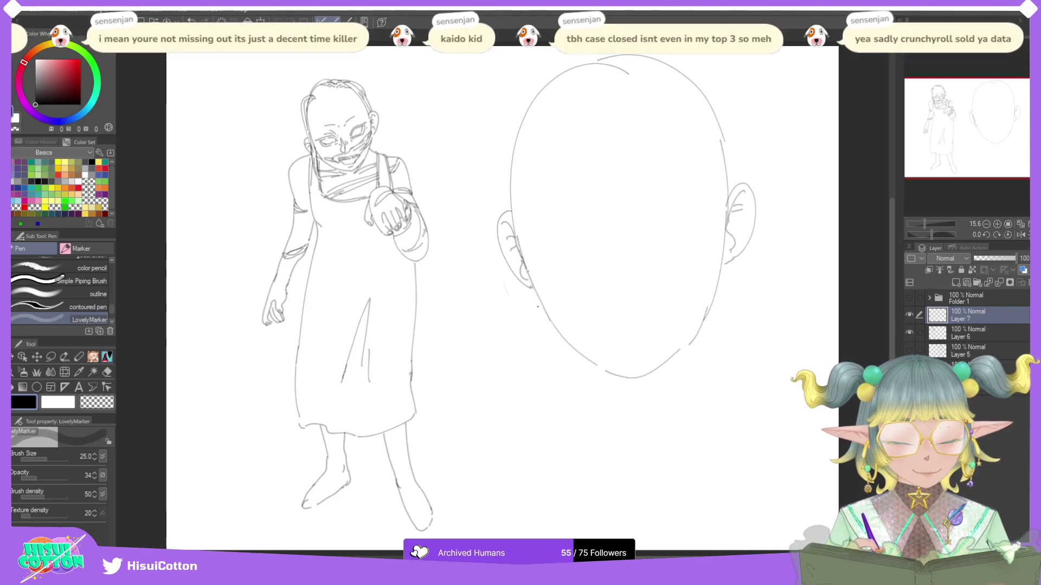
Step: Redraw the large head's jaw with a pointed chin and outline the narrow slanted eye nearer the full-body figure
mouse_move(545, 314)
left_mouse_down()
mouse_move(638, 383)
mouse_move(705, 314)
left_mouse_up()
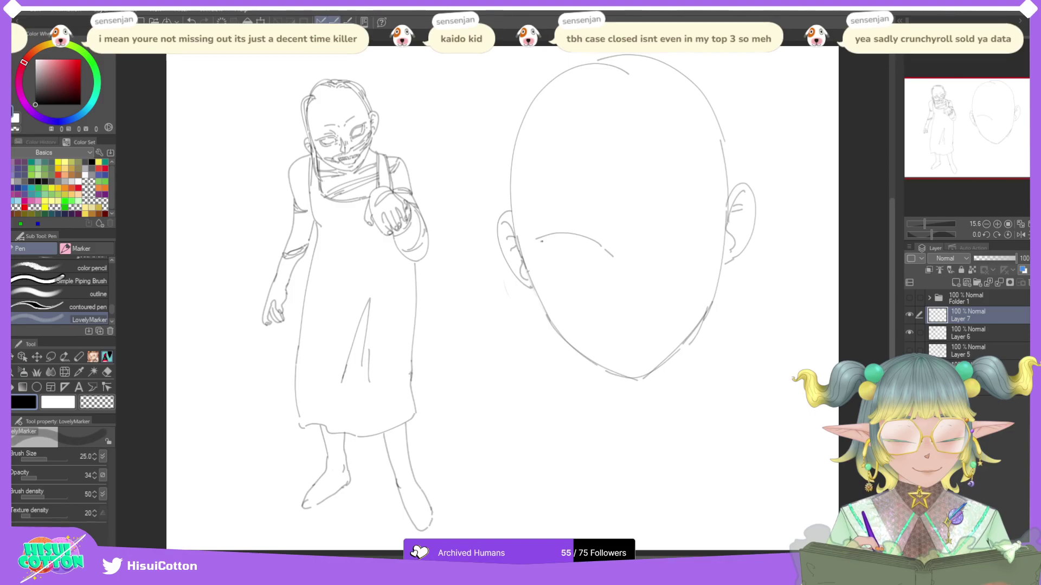
left_click_drag(602, 264, 609, 261)
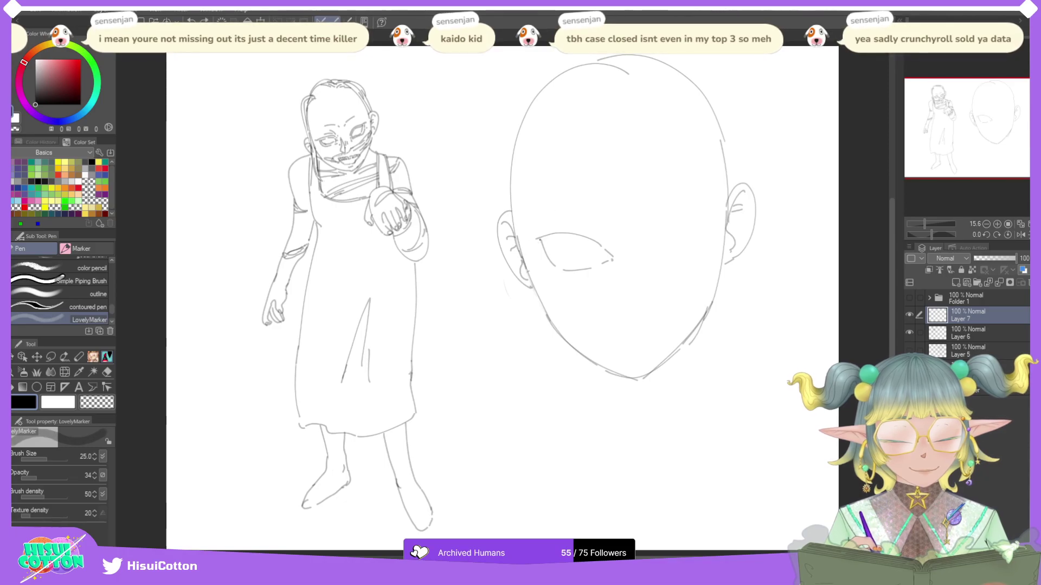
mouse_move(528, 238)
left_mouse_down()
mouse_move(589, 237)
mouse_move(609, 258)
left_mouse_up()
mouse_move(544, 242)
left_mouse_down()
mouse_move(554, 265)
mouse_move(602, 262)
left_mouse_up()
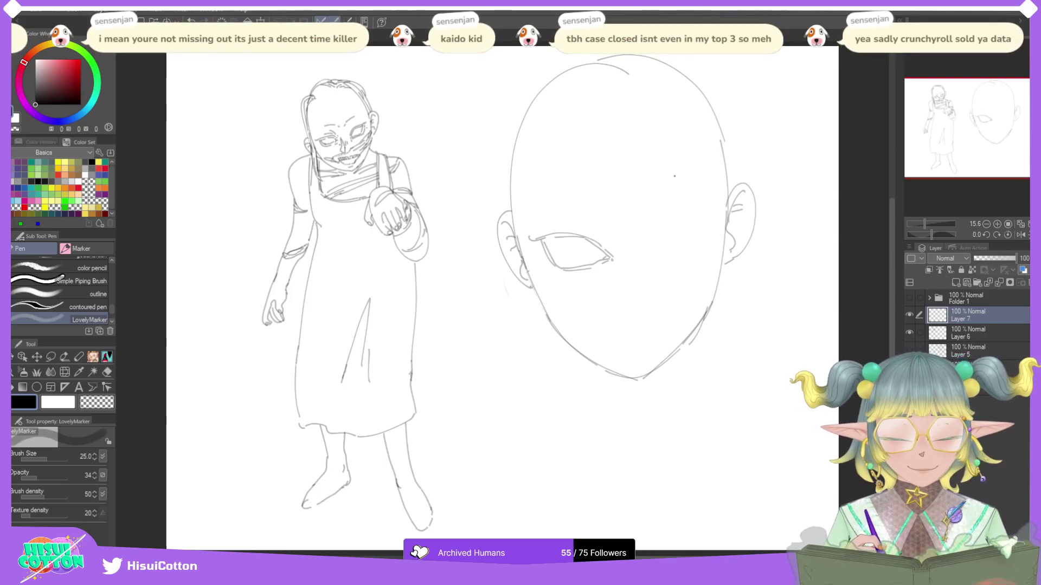
Step: Draw an arched brow and eyelid crease above the finished eye, and a rising brow line on the other side of the face
left_click_drag(584, 219, 602, 237)
key("ctrl+z")
left_click_drag(553, 189, 622, 212)
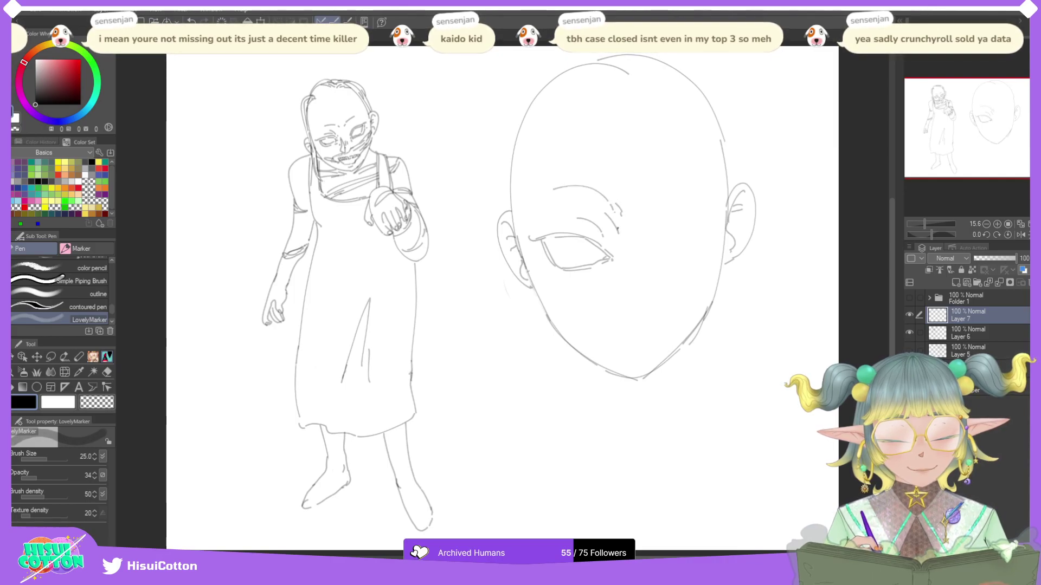
left_click_drag(616, 224, 622, 246)
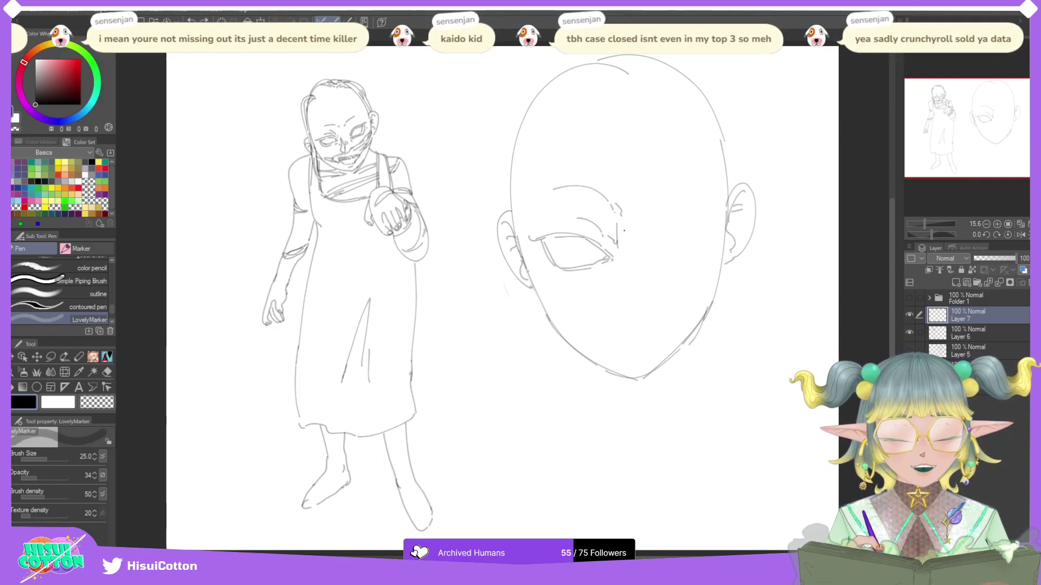
key("ctrl+z")
key("ctrl+z")
mouse_move(622, 219)
left_mouse_down()
mouse_move(624, 238)
mouse_move(661, 186)
mouse_move(703, 172)
left_mouse_up()
key("ctrl+z")
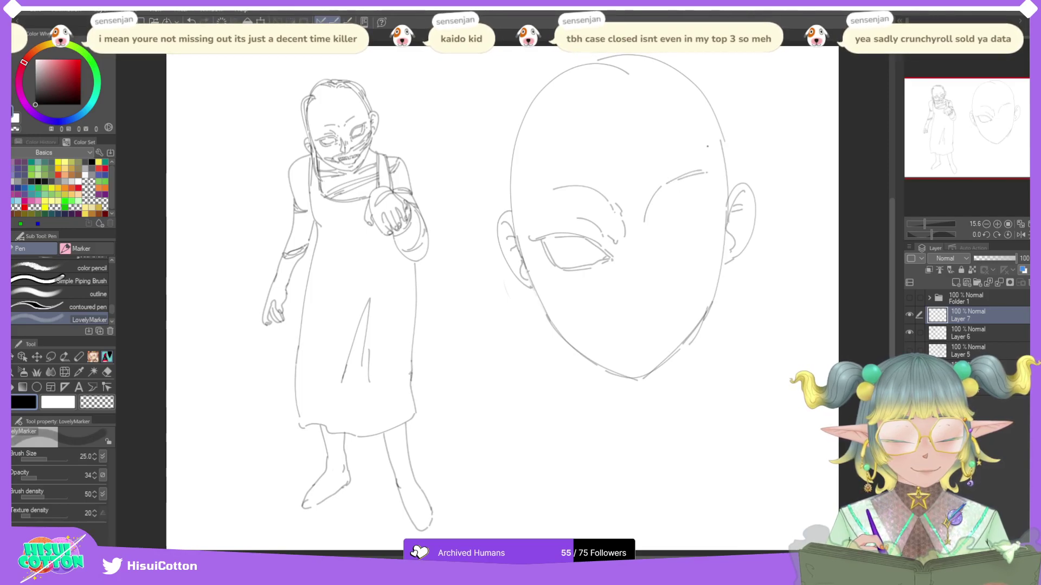
Step: Outline the second slanted eye beneath the rising brow, with its outer corner reaching the edge of the face
mouse_move(652, 250)
left_mouse_down()
mouse_move(687, 221)
mouse_move(712, 218)
left_mouse_up()
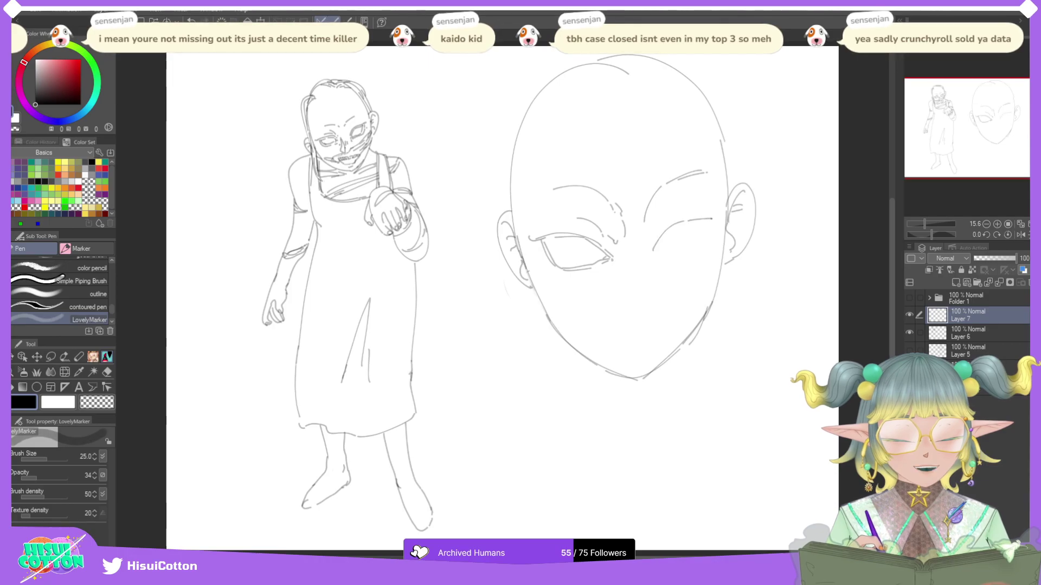
left_click_drag(654, 251, 698, 256)
key("ctrl+z")
mouse_move(702, 256)
left_mouse_down()
mouse_move(661, 253)
mouse_move(700, 253)
mouse_move(711, 242)
mouse_move(677, 227)
mouse_move(715, 221)
left_mouse_up()
key("ctrl+z")
key("ctrl+z")
left_click_drag(655, 253, 710, 242)
key("ctrl+z")
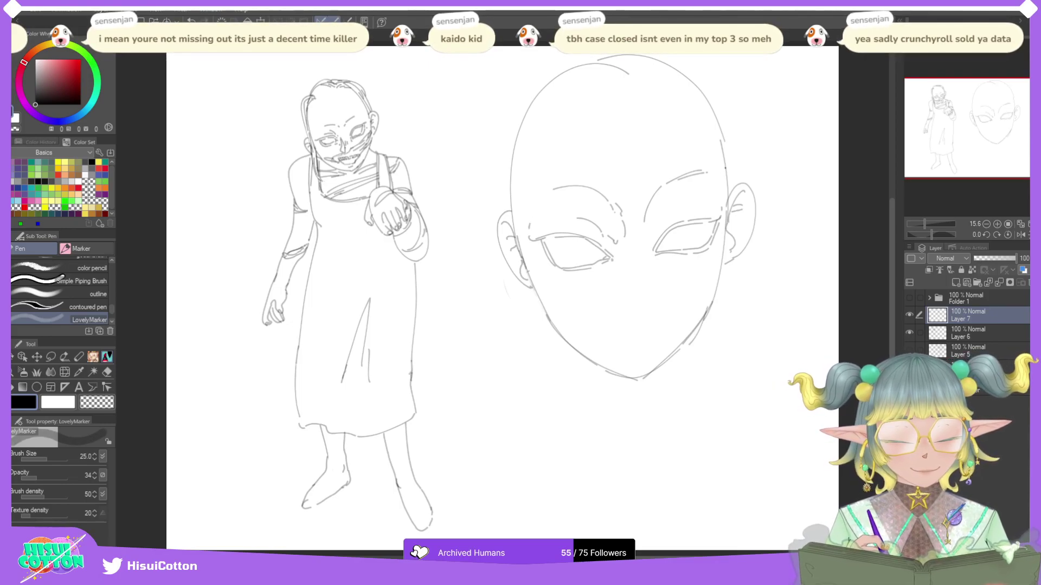
Step: Add an eyelid crease above the second eye and a short frown line at the inner end of its brow
left_click_drag(651, 238, 677, 205)
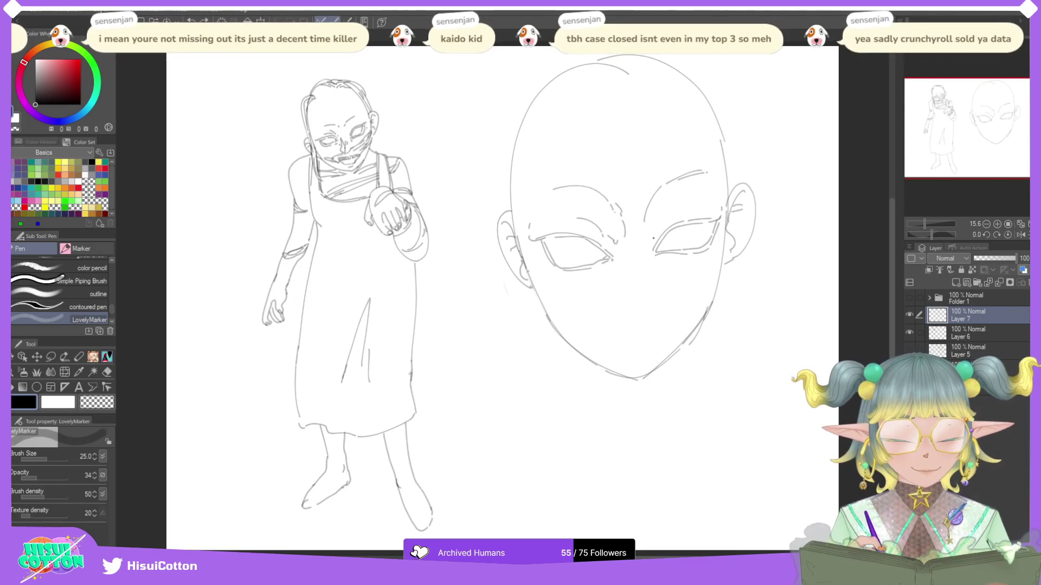
key("ctrl+z")
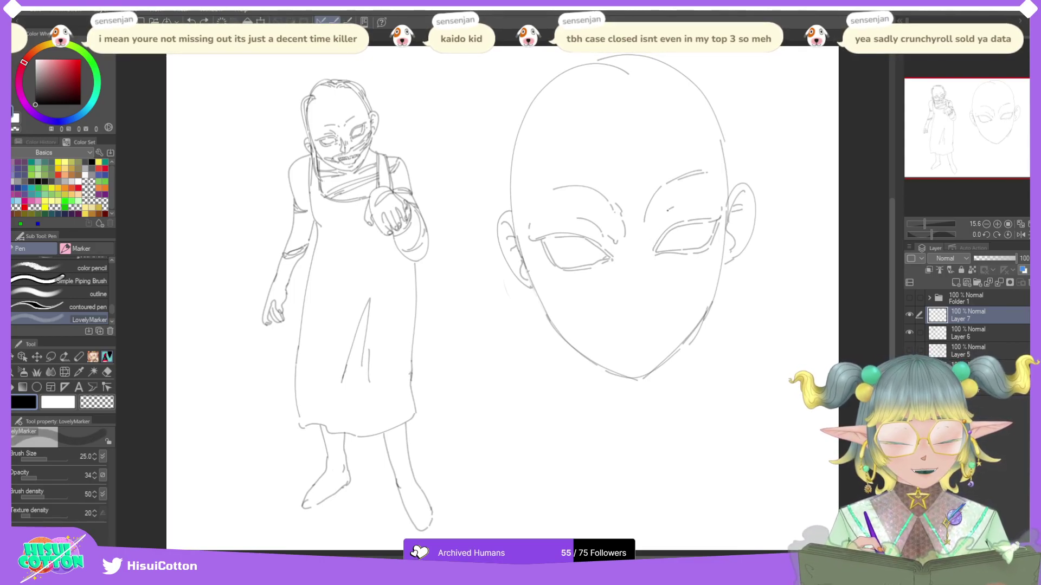
left_click_drag(674, 207, 653, 237)
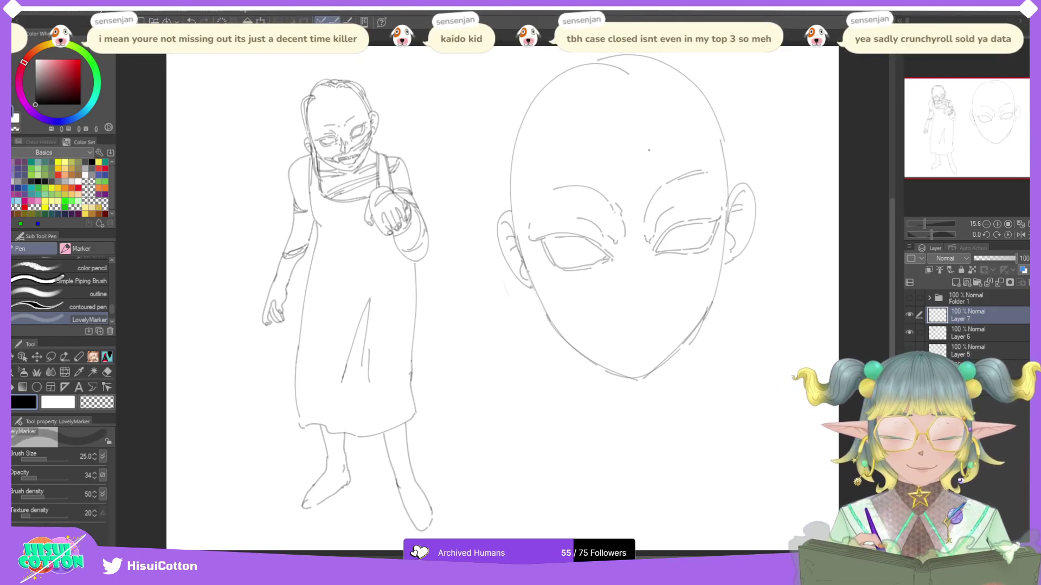
mouse_move(640, 199)
left_mouse_down()
mouse_move(645, 184)
mouse_move(641, 195)
left_mouse_up()
key("ctrl+z")
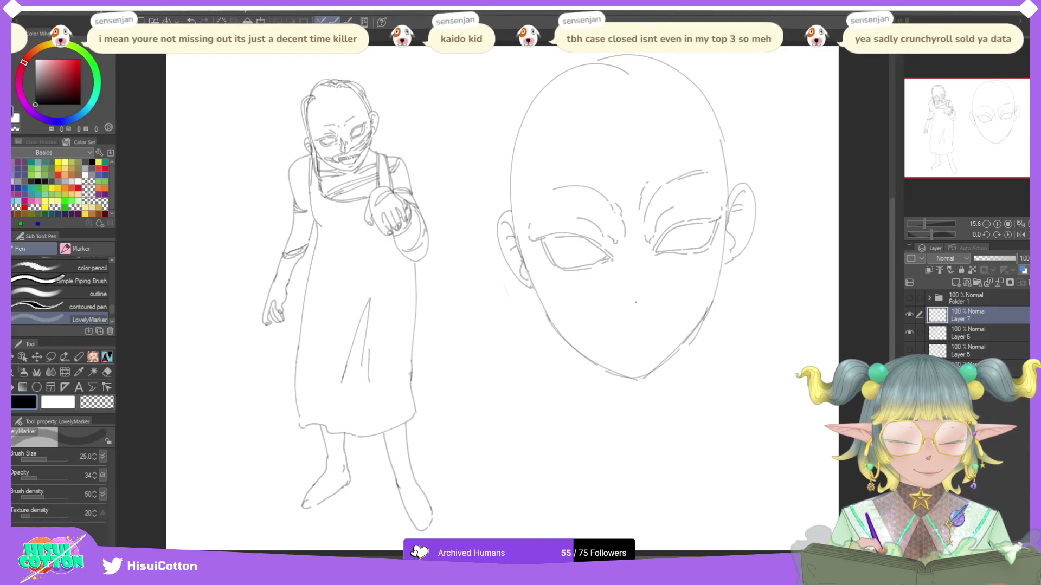
Step: Draw the nose between the eyes with a short bridge line, nostril curves and a pointed tip
left_click_drag(630, 275, 629, 308)
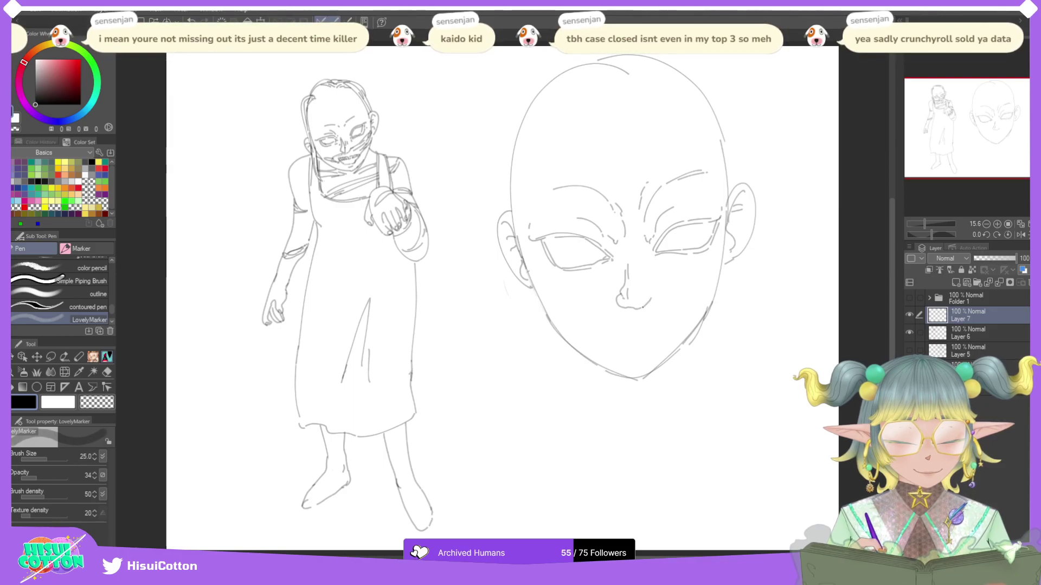
key("ctrl+z")
mouse_move(618, 299)
left_mouse_down()
mouse_move(634, 310)
mouse_move(652, 294)
left_mouse_up()
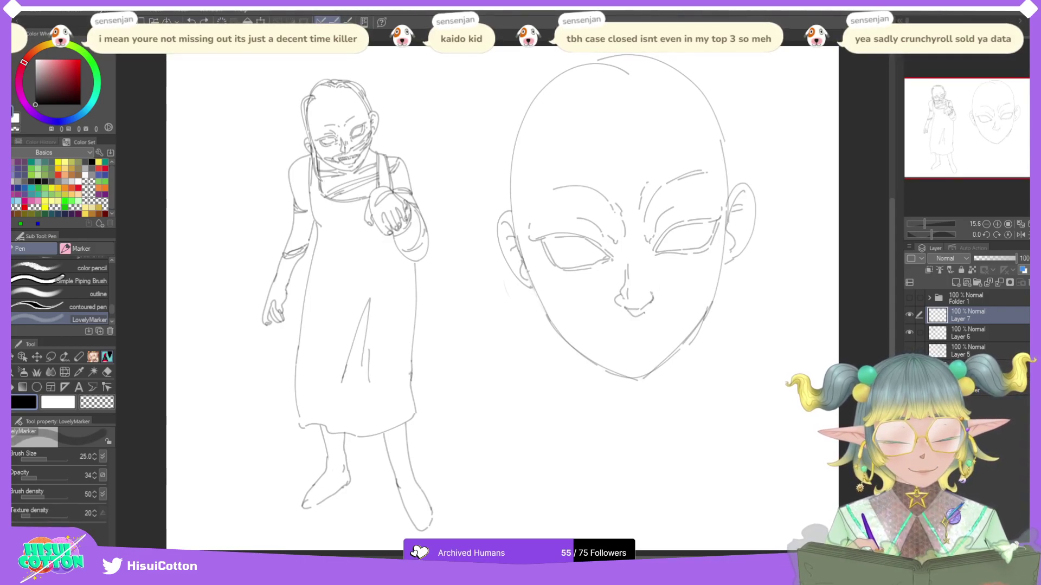
left_click_drag(635, 318, 650, 303)
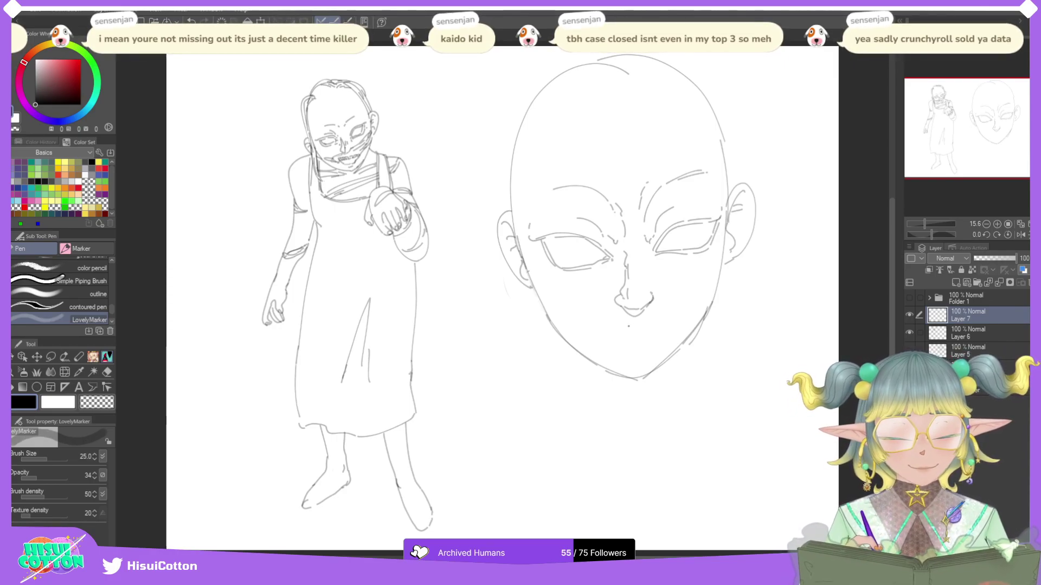
Step: Draw a wide smirking mouth line below the nose that extends up the cheek toward the far ear
mouse_move(588, 319)
left_mouse_down()
mouse_move(619, 322)
mouse_move(590, 315)
mouse_move(628, 325)
mouse_move(673, 313)
left_mouse_up()
key("ctrl+z")
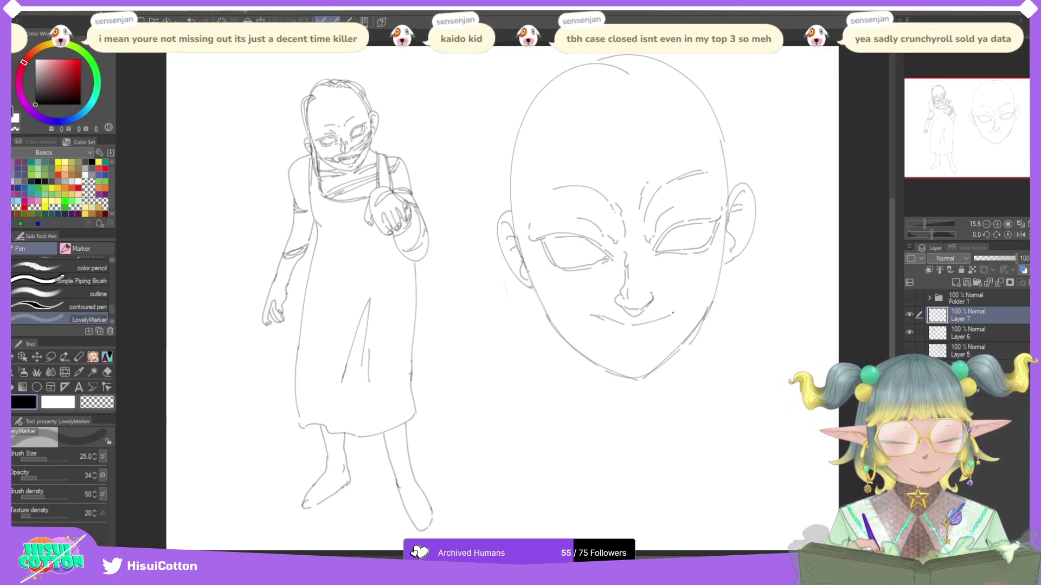
mouse_move(591, 315)
left_mouse_down()
mouse_move(642, 320)
mouse_move(707, 287)
mouse_move(716, 264)
left_mouse_up()
left_click_drag(656, 312, 686, 290)
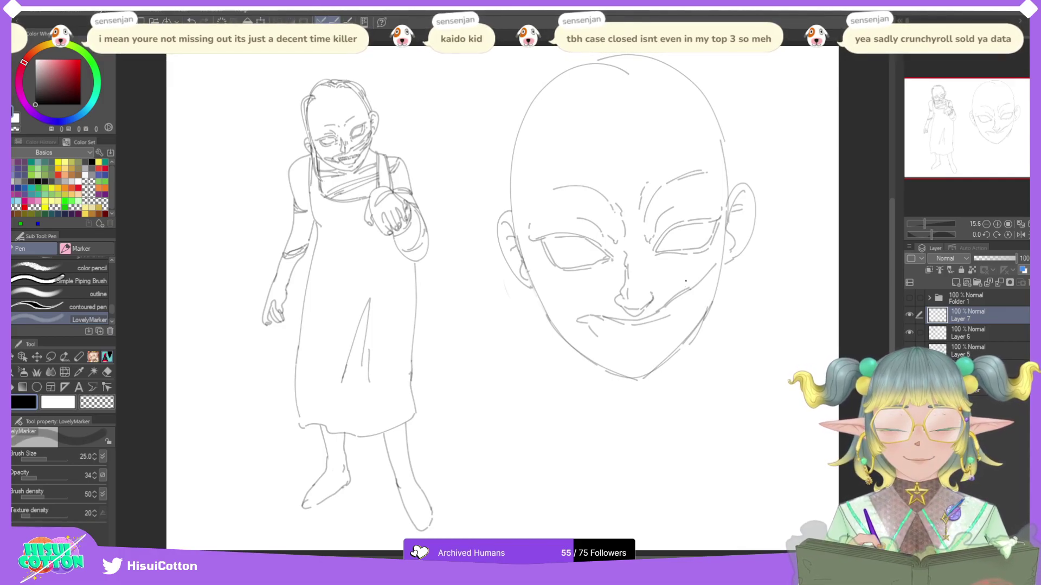
left_click_drag(692, 287, 715, 263)
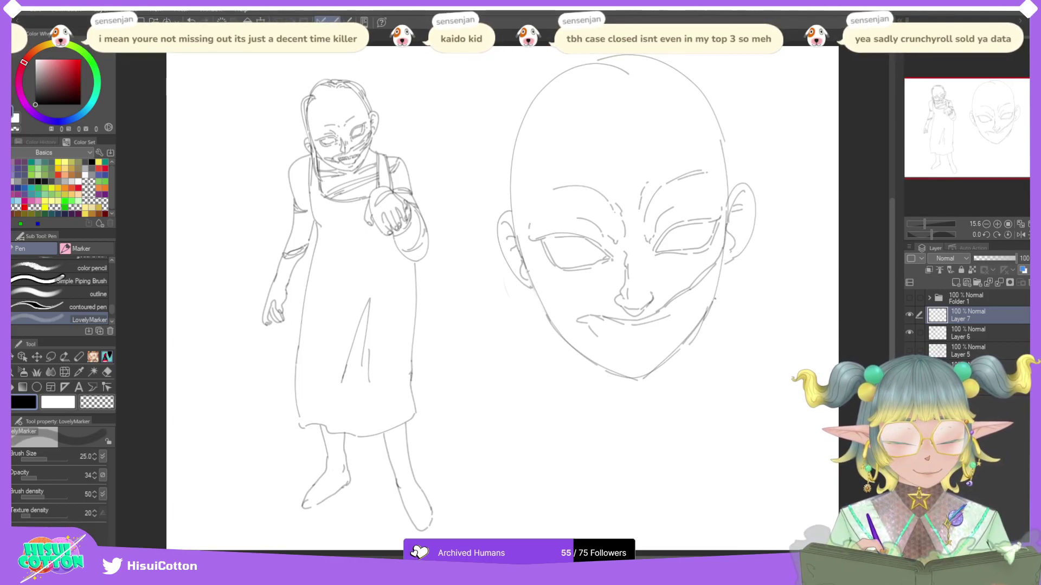
key("ctrl+z")
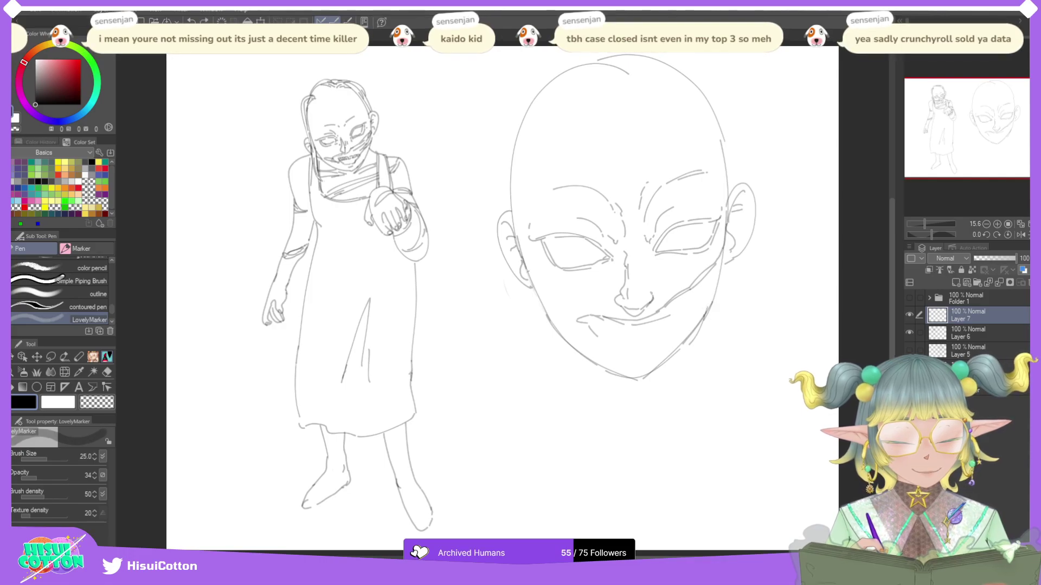
Step: Add a second cheek line near the jaw and open the smile with inner mouth and lower lip curves
left_click_drag(711, 303, 694, 318)
left_click_drag(600, 340, 628, 352)
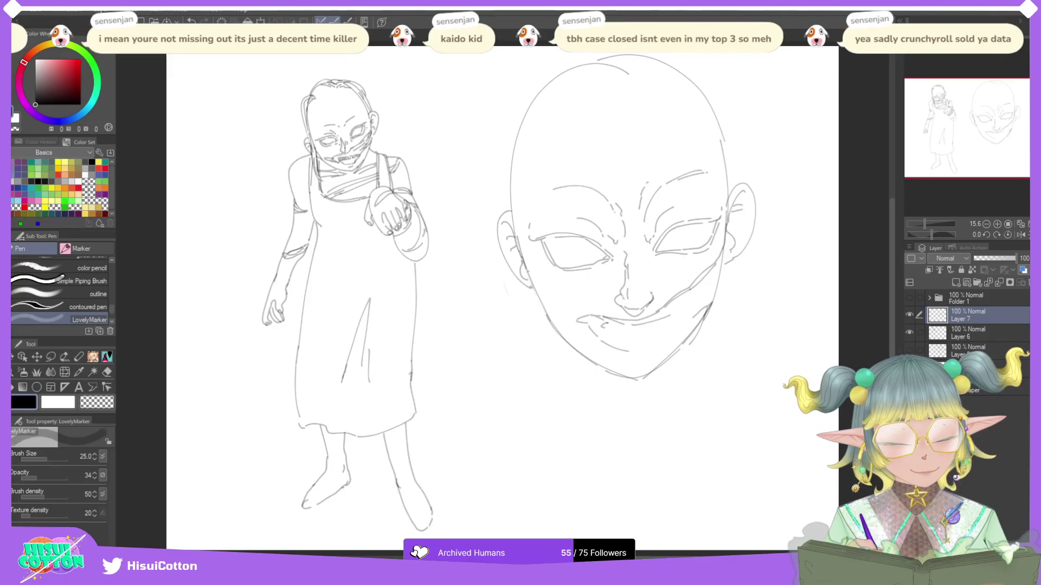
left_click_drag(603, 327, 679, 321)
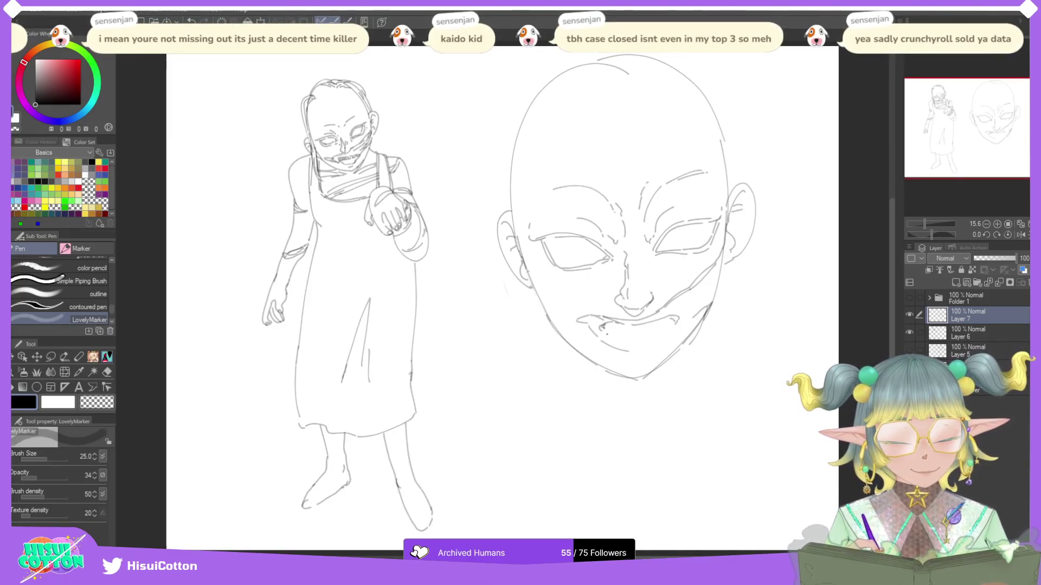
mouse_move(604, 332)
left_mouse_down()
mouse_move(621, 349)
mouse_move(672, 326)
left_mouse_up()
key("ctrl+z")
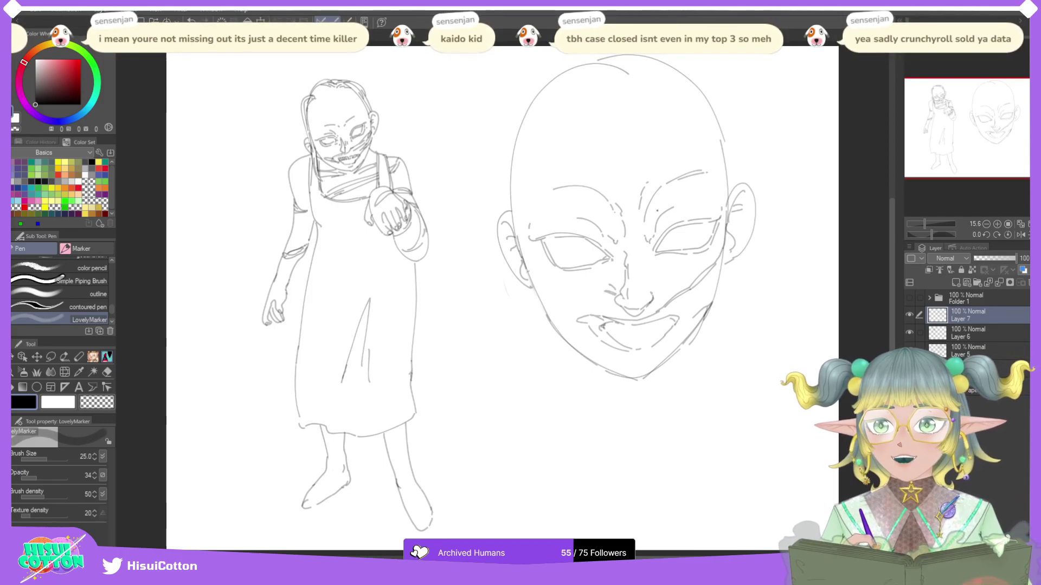
Step: Add wrinkle lines beneath the eye nearer the full-body figure and fill the open mouth with upper and lower rows of teeth
left_click_drag(560, 272, 595, 273)
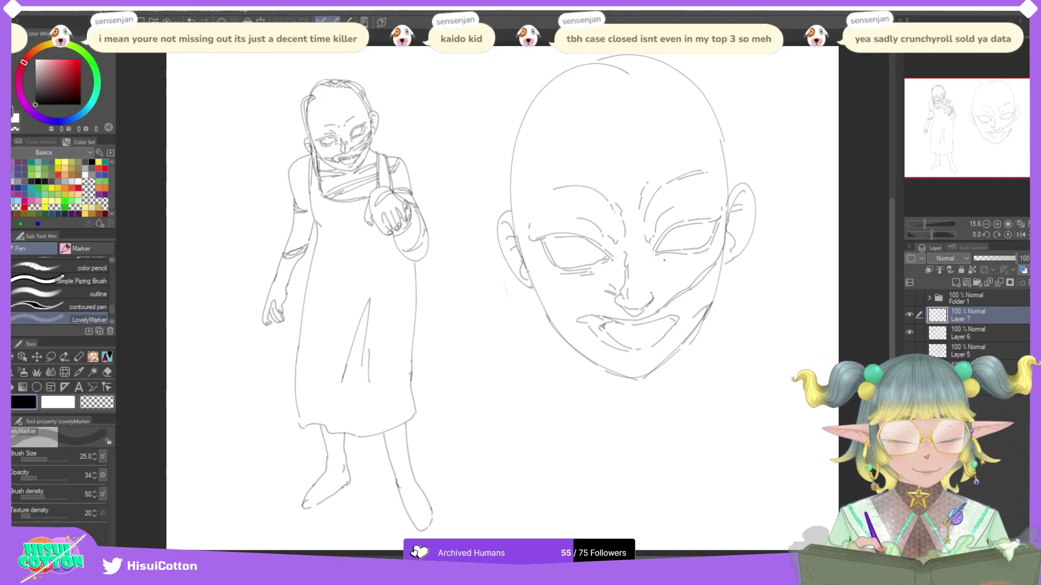
left_click_drag(655, 352, 697, 314)
left_click_drag(608, 324, 633, 328)
key("ctrl+z")
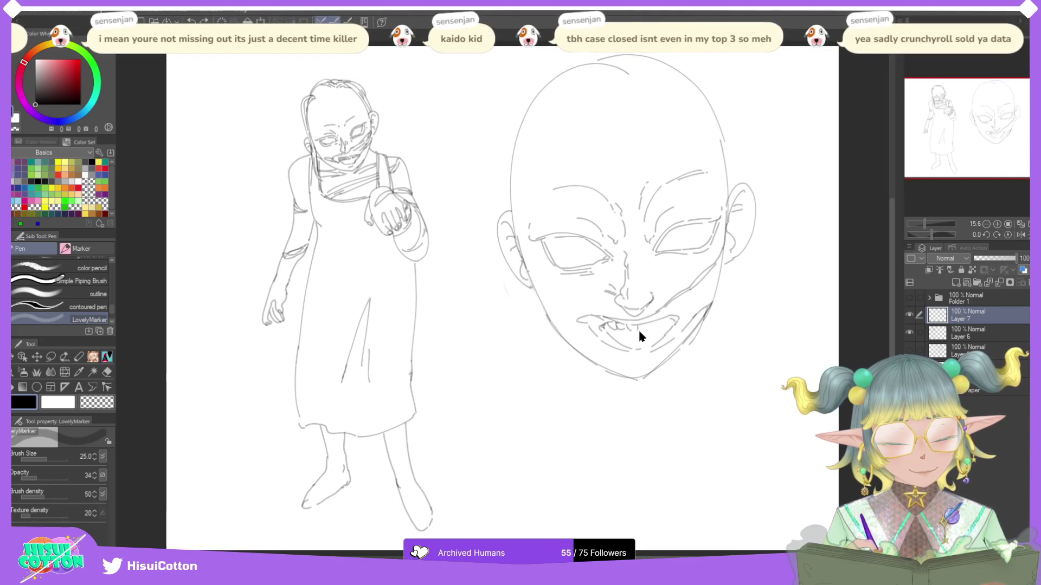
left_click_drag(656, 322, 667, 324)
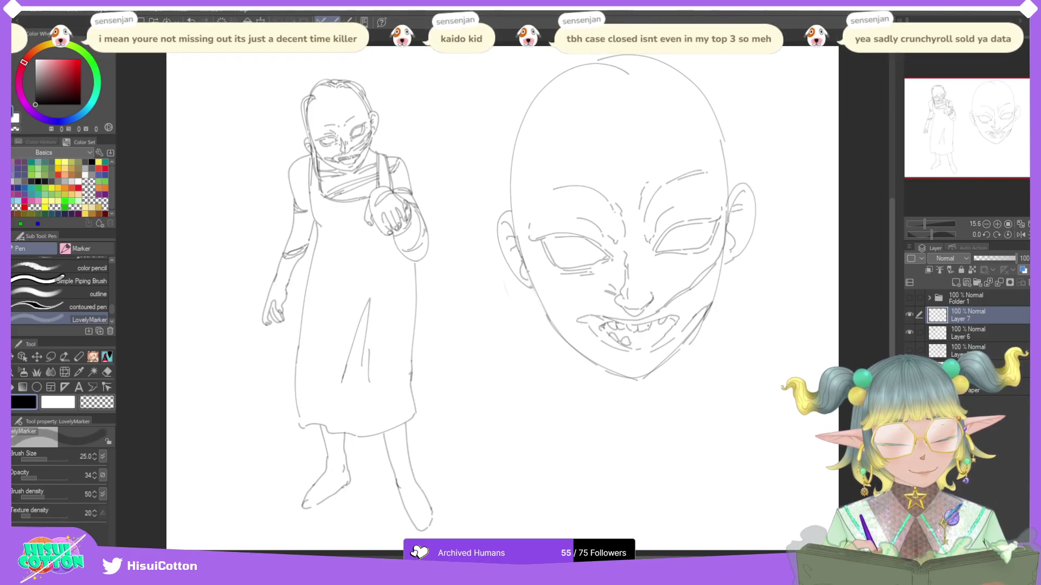
left_click_drag(642, 345, 665, 332)
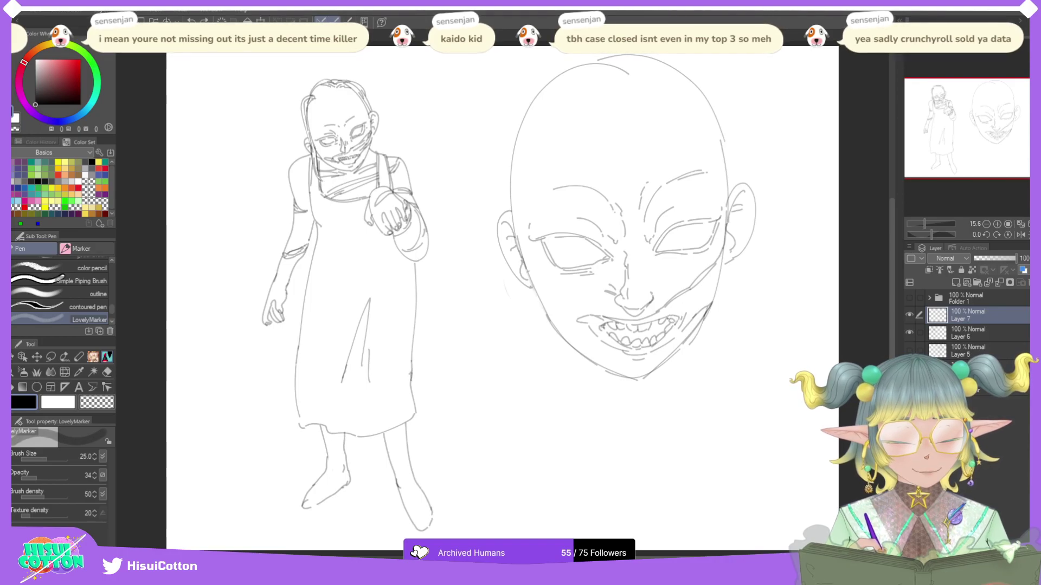
Step: Add short crease lines around the mouth, including one on the cheek nearer the full-body figure
left_click_drag(665, 320, 675, 316)
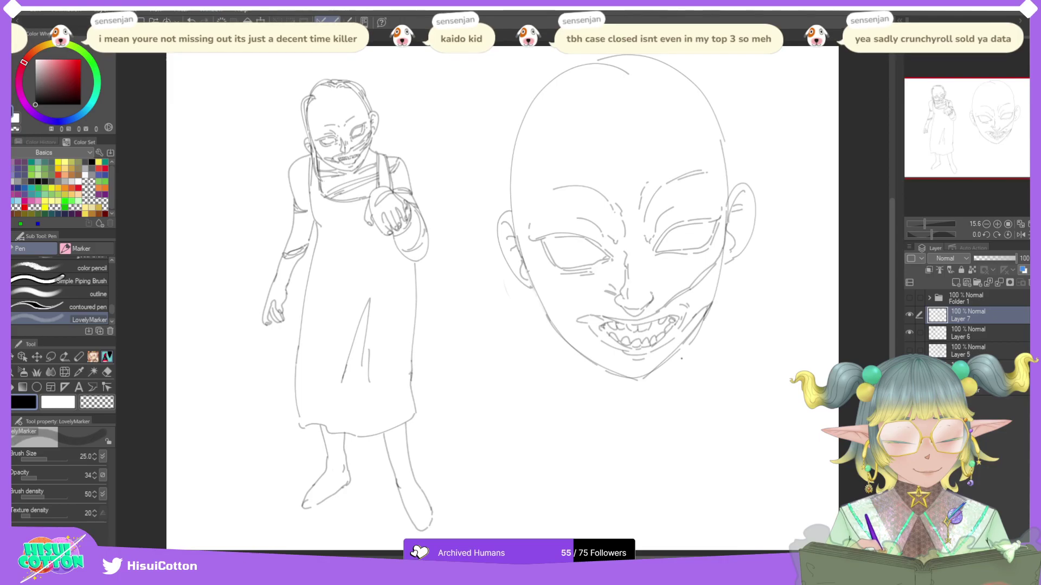
left_click_drag(610, 298, 576, 302)
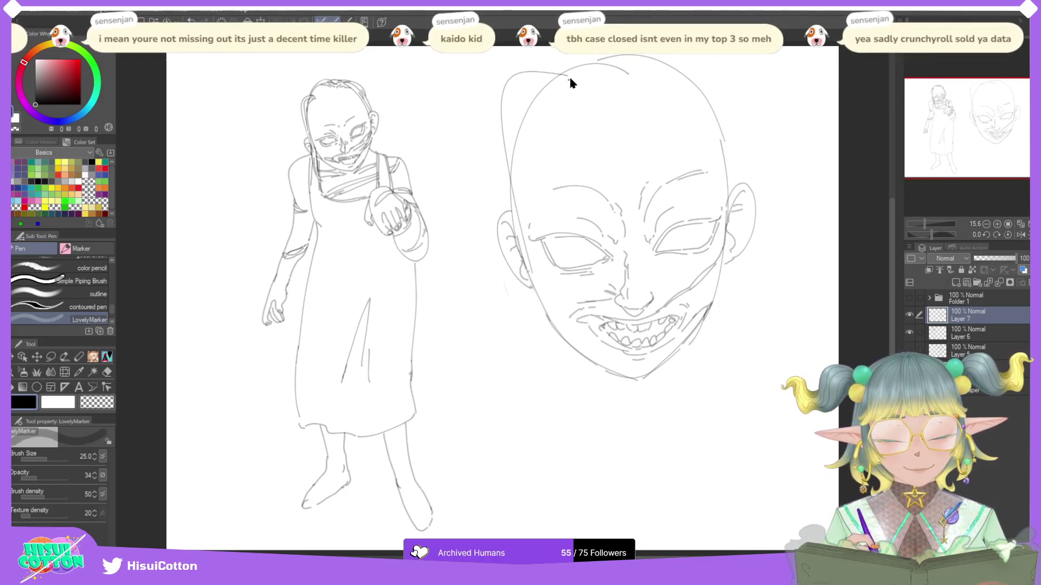
Step: Draw a long hair lock from the top of the head down past the ear nearer the full-body figure, curling its end below the jaw
mouse_move(567, 77)
left_mouse_down()
mouse_move(507, 117)
mouse_move(517, 299)
mouse_move(511, 250)
mouse_move(535, 366)
mouse_move(515, 123)
mouse_move(505, 120)
mouse_move(524, 317)
left_mouse_up()
key("ctrl+z")
left_click_drag(516, 116, 533, 355)
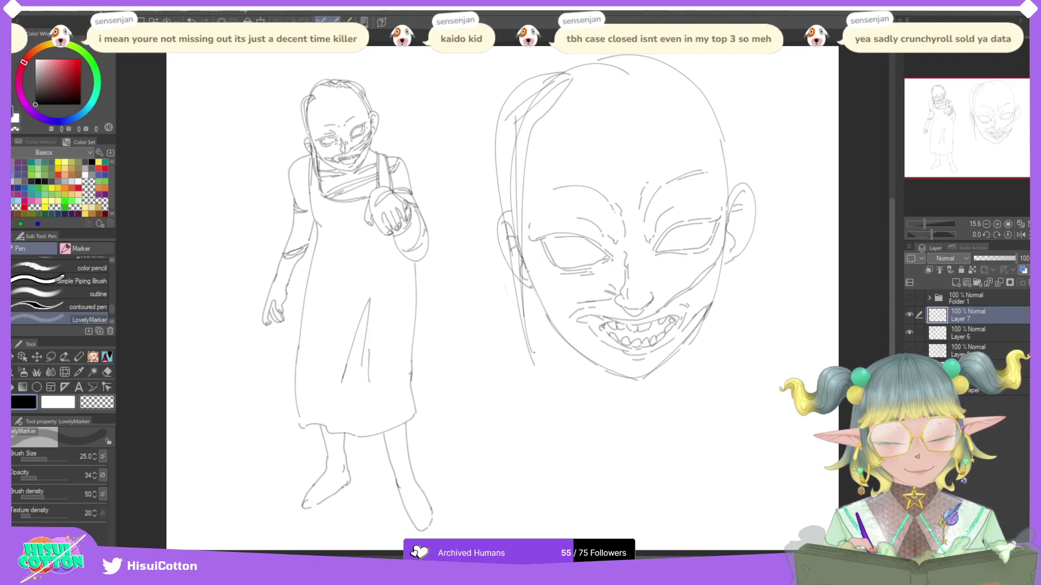
left_click_drag(522, 203, 562, 383)
left_click_drag(541, 325, 579, 403)
left_click_drag(512, 297, 561, 407)
mouse_move(549, 395)
left_mouse_down()
mouse_move(581, 407)
mouse_move(601, 392)
left_mouse_up()
mouse_move(572, 404)
left_mouse_down()
mouse_move(596, 414)
mouse_move(541, 391)
left_mouse_up()
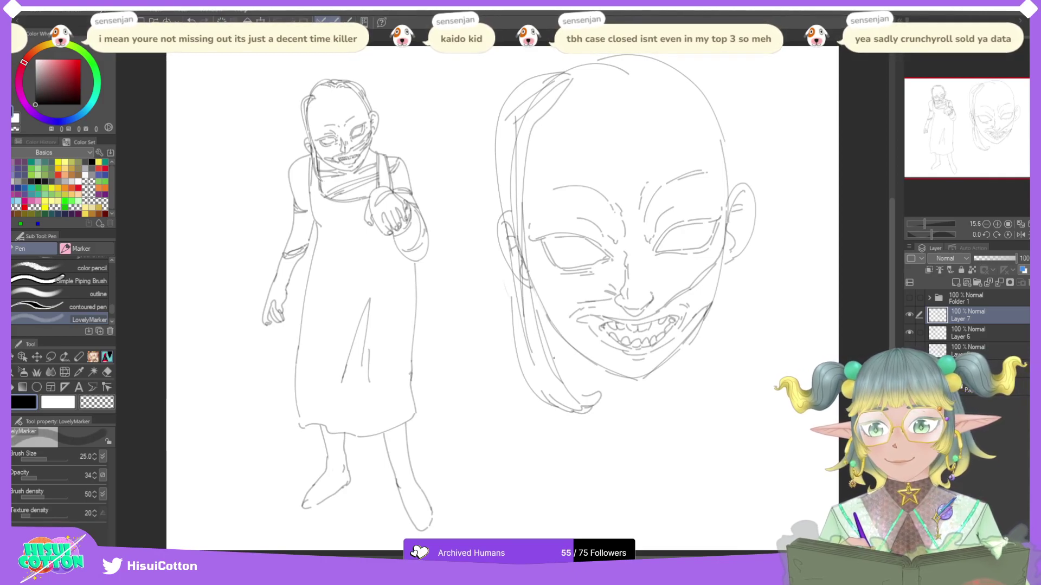
Step: Erase the head and ear lines crossing the long hair lock and redraw its outer edge and inner strands
left_click(107, 372)
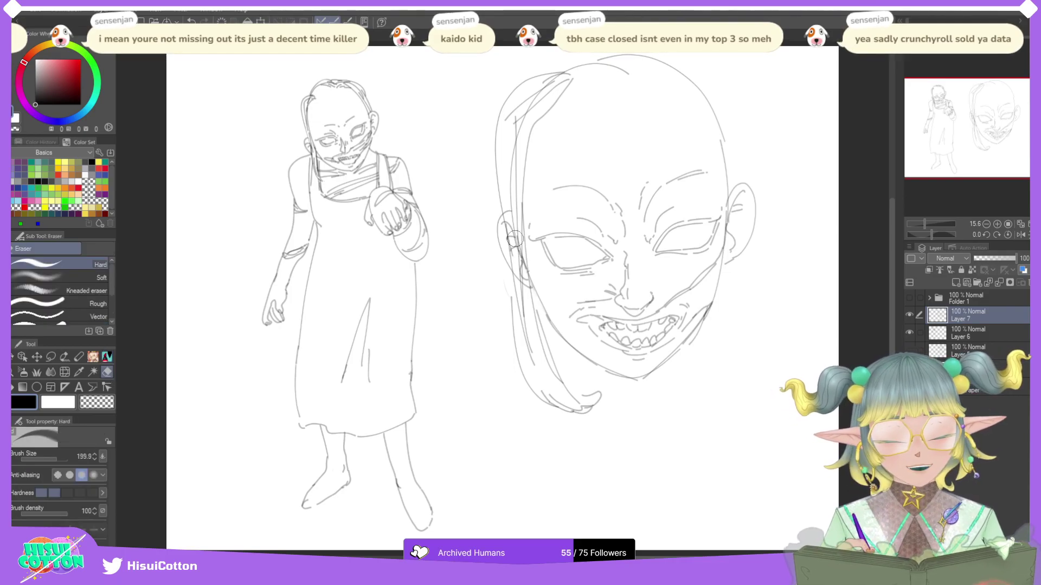
mouse_move(515, 271)
left_mouse_down()
mouse_move(506, 160)
mouse_move(524, 291)
mouse_move(513, 156)
mouse_move(529, 101)
mouse_move(554, 80)
mouse_move(529, 122)
mouse_move(547, 86)
left_mouse_up()
key("p")
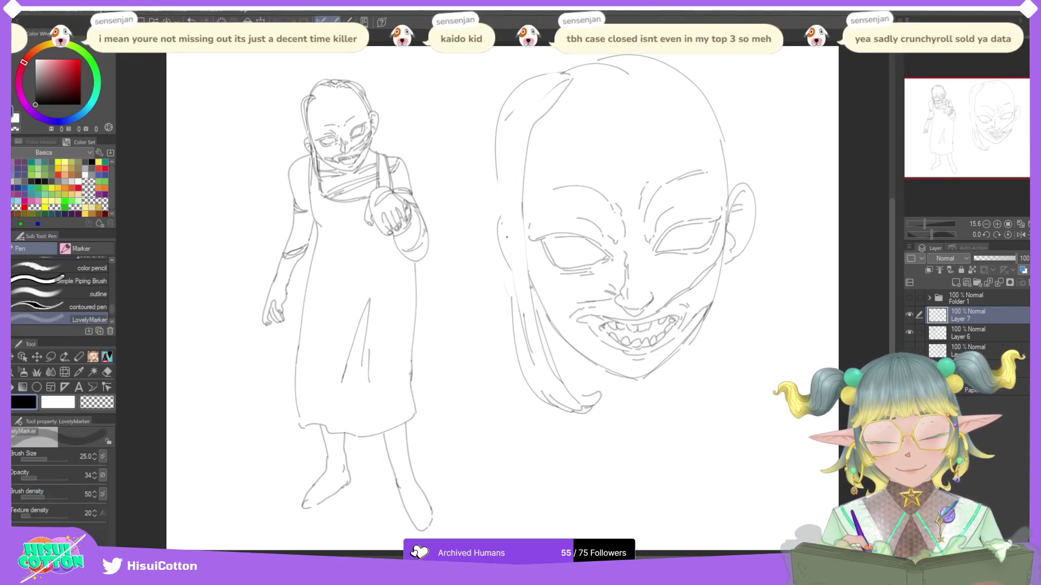
left_click_drag(511, 308, 509, 212)
key("ctrl+z")
mouse_move(512, 295)
left_mouse_down()
mouse_move(509, 200)
mouse_move(519, 308)
mouse_move(509, 202)
left_mouse_up()
mouse_move(511, 255)
left_mouse_down()
mouse_move(499, 168)
mouse_move(502, 201)
left_mouse_up()
mouse_move(528, 304)
left_mouse_down()
mouse_move(519, 177)
mouse_move(516, 198)
mouse_move(538, 93)
mouse_move(565, 76)
mouse_move(515, 119)
left_mouse_up()
left_click_drag(506, 194, 512, 130)
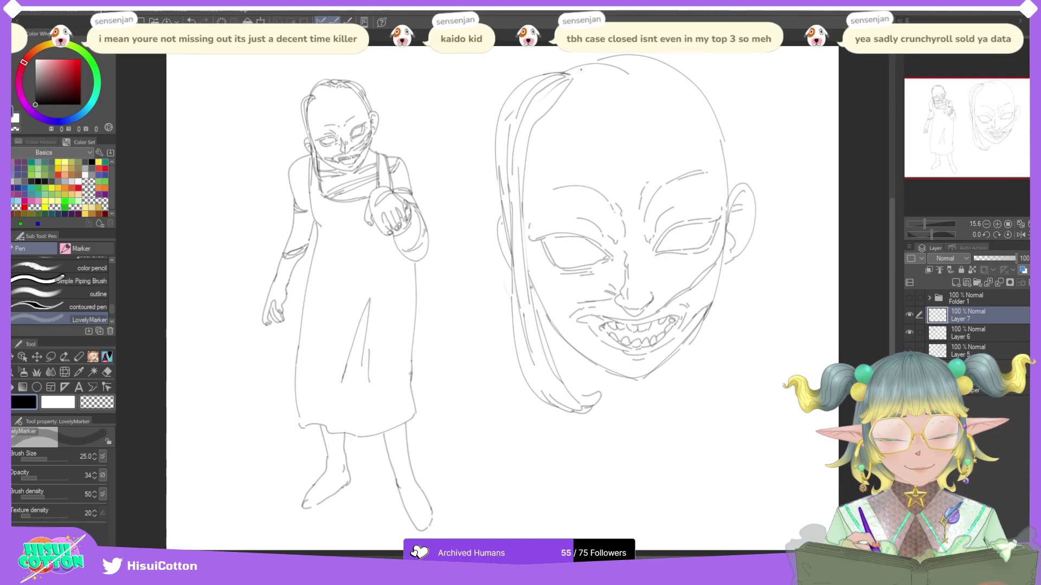
Step: Sketch swept-back hair from a parting at the top of the head, following the skull down to the far ear
mouse_move(549, 67)
left_mouse_down()
mouse_move(583, 53)
mouse_move(618, 68)
left_mouse_up()
mouse_move(589, 53)
left_mouse_down()
mouse_move(619, 68)
mouse_move(655, 59)
mouse_move(689, 69)
mouse_move(689, 81)
mouse_move(719, 93)
mouse_move(730, 142)
left_mouse_up()
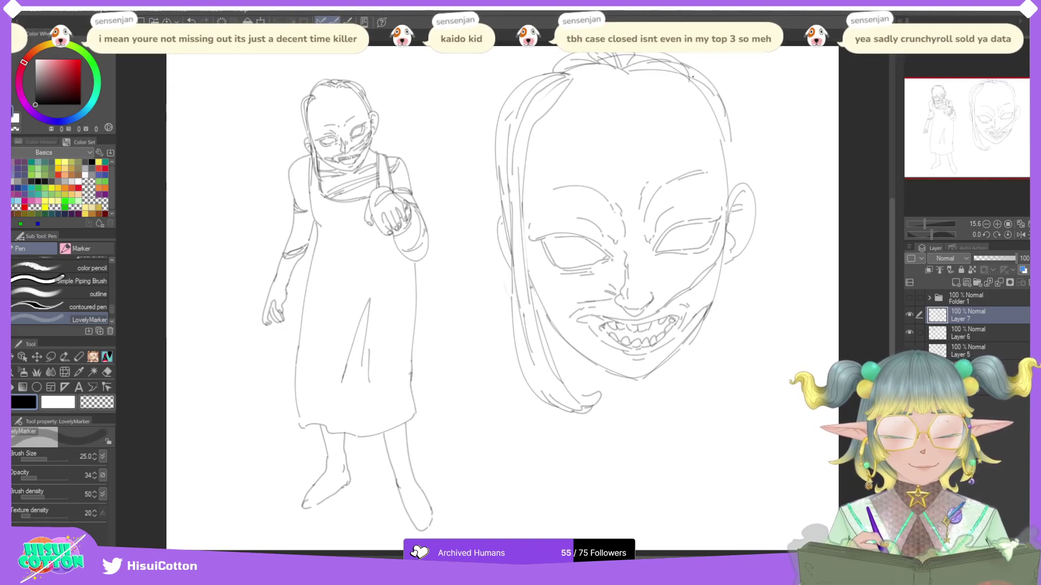
left_click_drag(693, 80, 728, 163)
key("ctrl+z")
left_click_drag(689, 80, 734, 176)
left_click_drag(723, 107, 736, 187)
left_click_drag(723, 147, 727, 190)
key("ctrl+z")
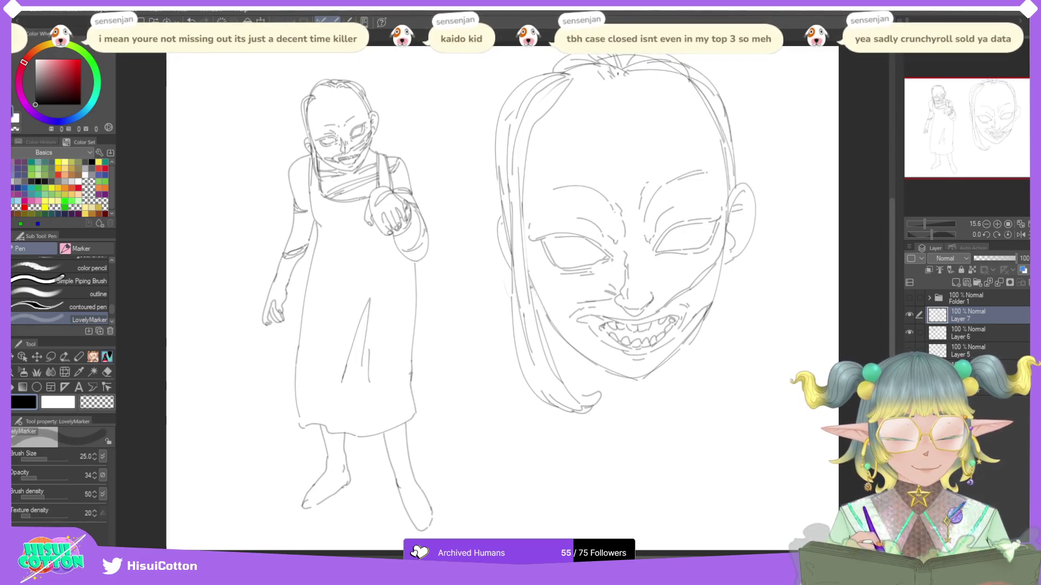
left_click_drag(625, 76, 668, 63)
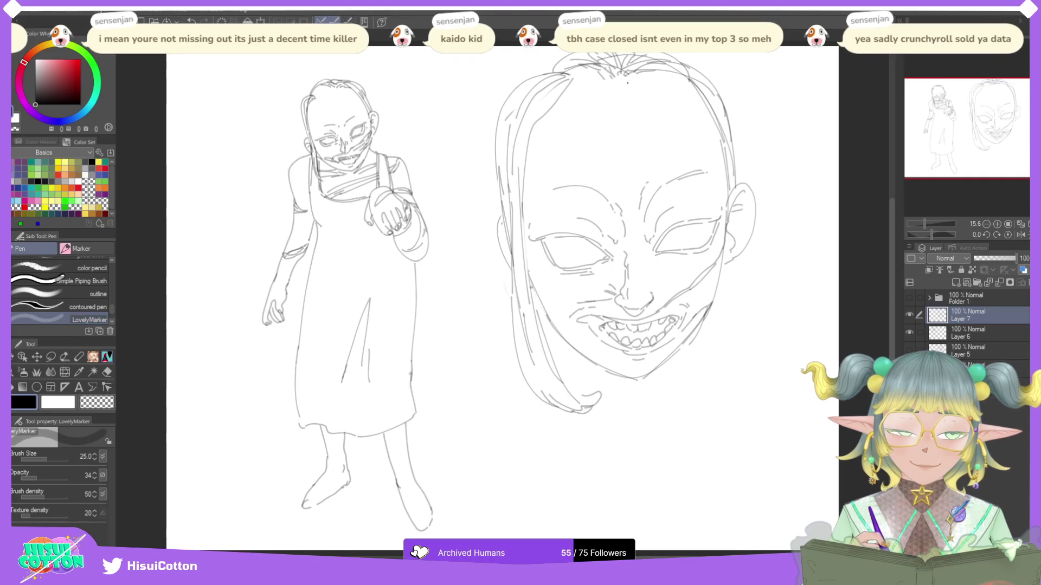
Step: Draw a thin loose hair strand falling from the parting across the forehead to the inner end of the far eye
left_click_drag(610, 84, 656, 183)
mouse_move(618, 79)
left_mouse_down()
mouse_move(656, 194)
mouse_move(668, 201)
mouse_move(662, 242)
left_mouse_up()
key("ctrl+z")
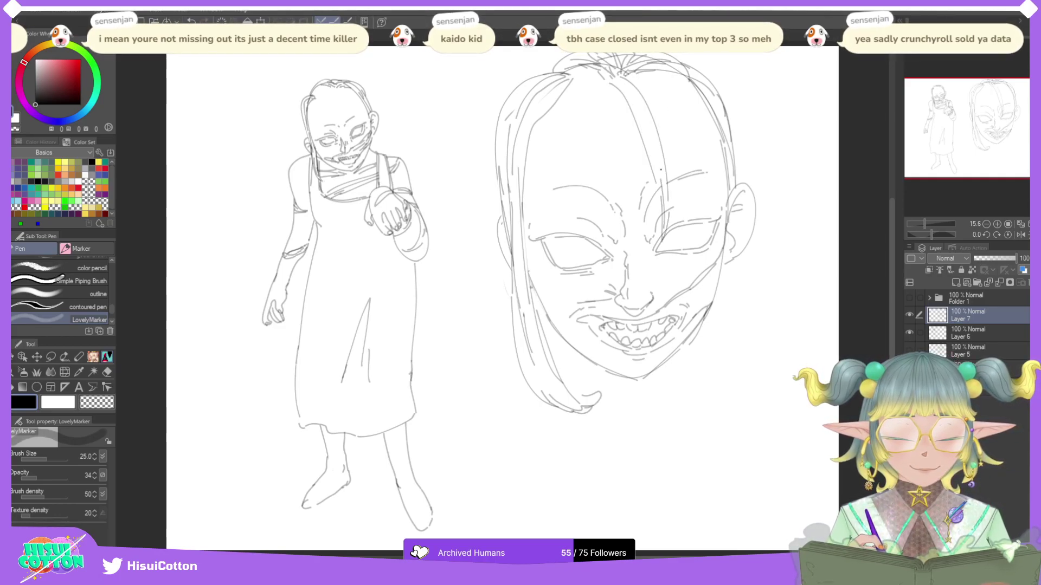
mouse_move(743, 347)
left_mouse_down()
mouse_move(764, 286)
mouse_move(801, 266)
left_mouse_up()
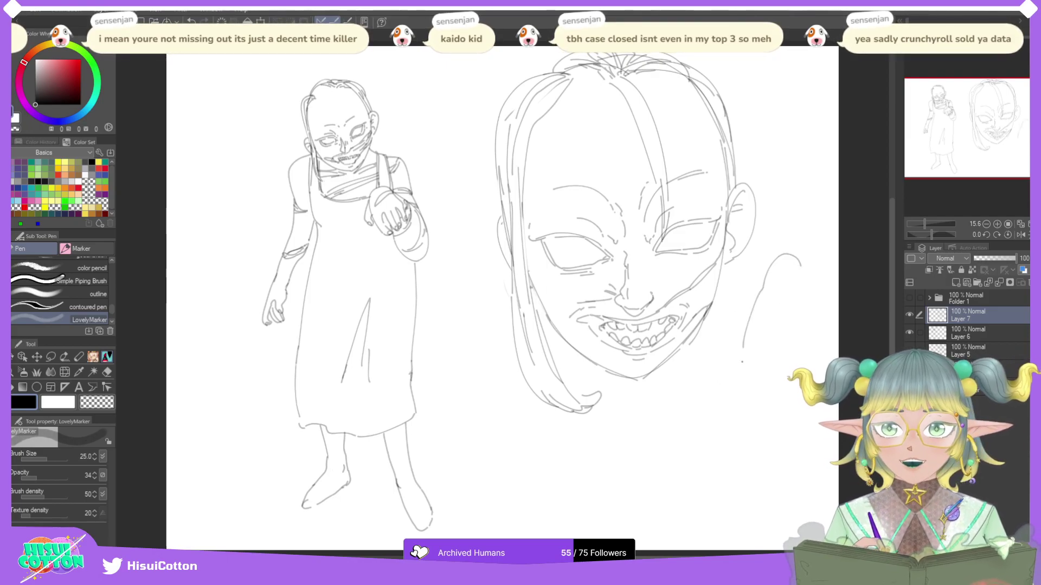
mouse_move(754, 361)
left_mouse_down()
mouse_move(742, 380)
mouse_move(713, 341)
mouse_move(707, 370)
mouse_move(721, 390)
left_mouse_up()
key("ctrl+z")
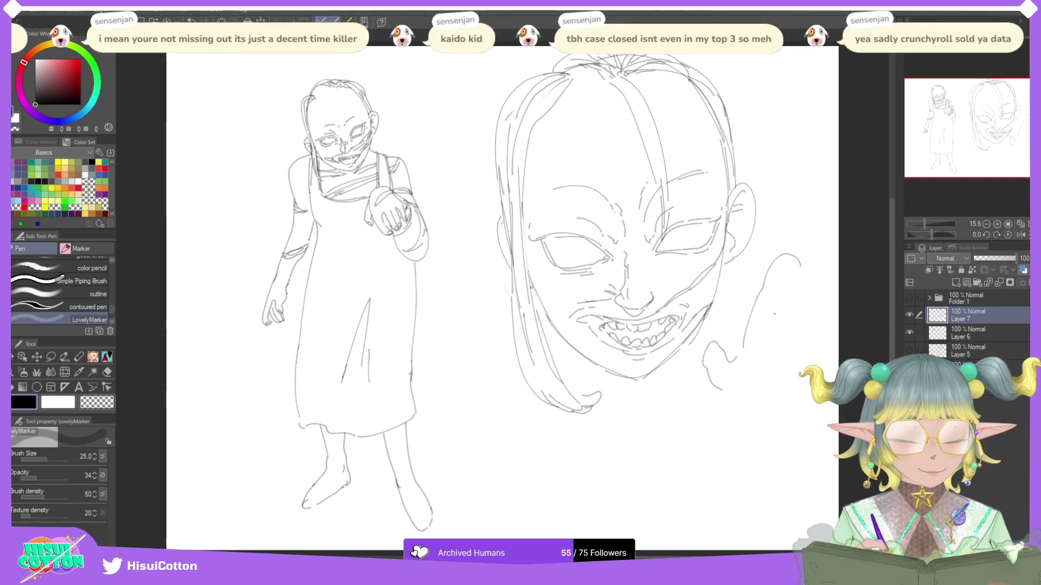
left_click_drag(799, 269, 809, 297)
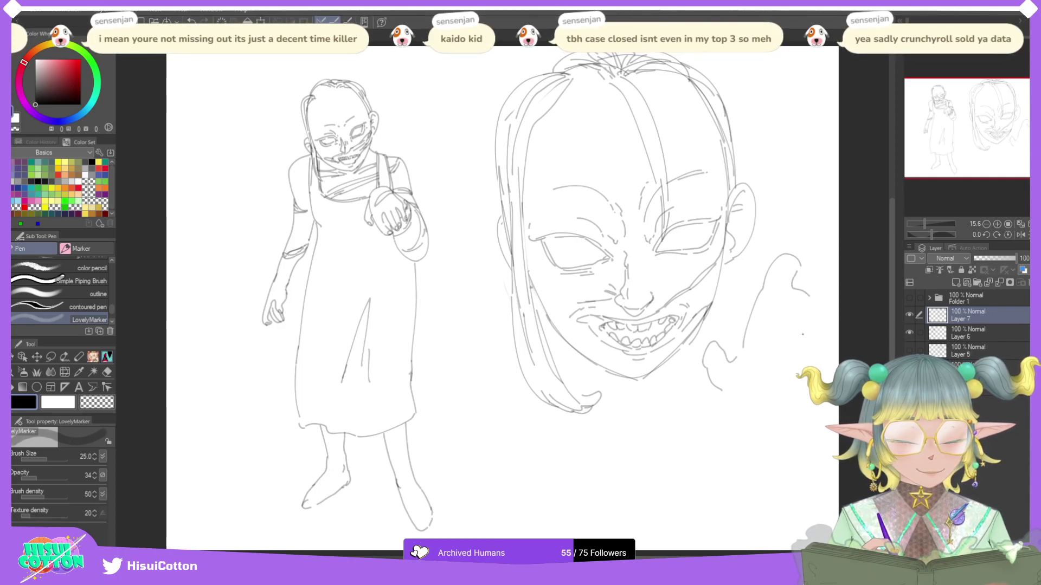
key("ctrl+z")
key("ctrl+z")
key("ctrl+z")
key("ctrl+z")
key("ctrl+z")
key("ctrl+z")
mouse_move(707, 405)
left_mouse_down()
mouse_move(739, 321)
mouse_move(808, 353)
left_mouse_up()
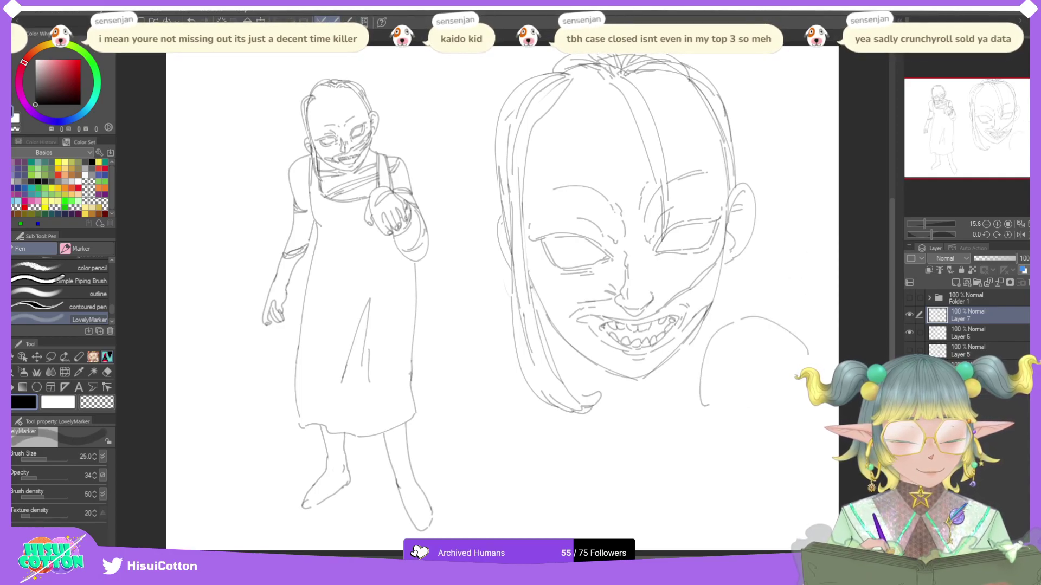
key("ctrl+z")
key("ctrl+z")
mouse_move(759, 328)
left_mouse_down()
mouse_move(695, 360)
mouse_move(751, 341)
mouse_move(766, 356)
left_mouse_up()
key("ctrl+z")
left_click_drag(693, 362, 719, 383)
mouse_move(723, 378)
left_mouse_down()
mouse_move(741, 344)
mouse_move(721, 385)
left_mouse_up()
key("ctrl+z")
key("ctrl+z")
mouse_move(722, 379)
left_mouse_down()
mouse_move(752, 340)
mouse_move(721, 379)
left_mouse_up()
key("ctrl+z")
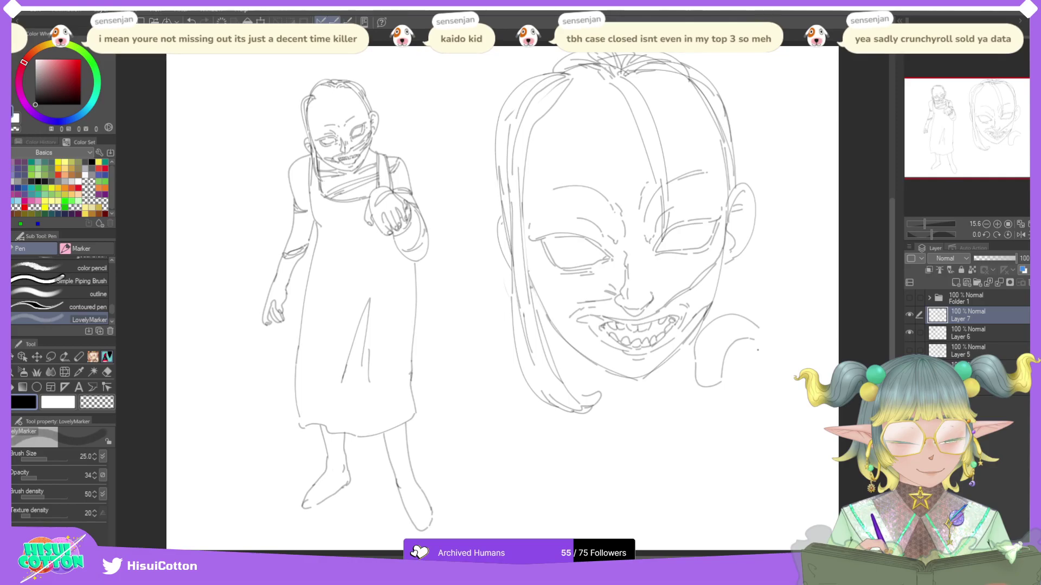
left_click_drag(756, 347, 739, 387)
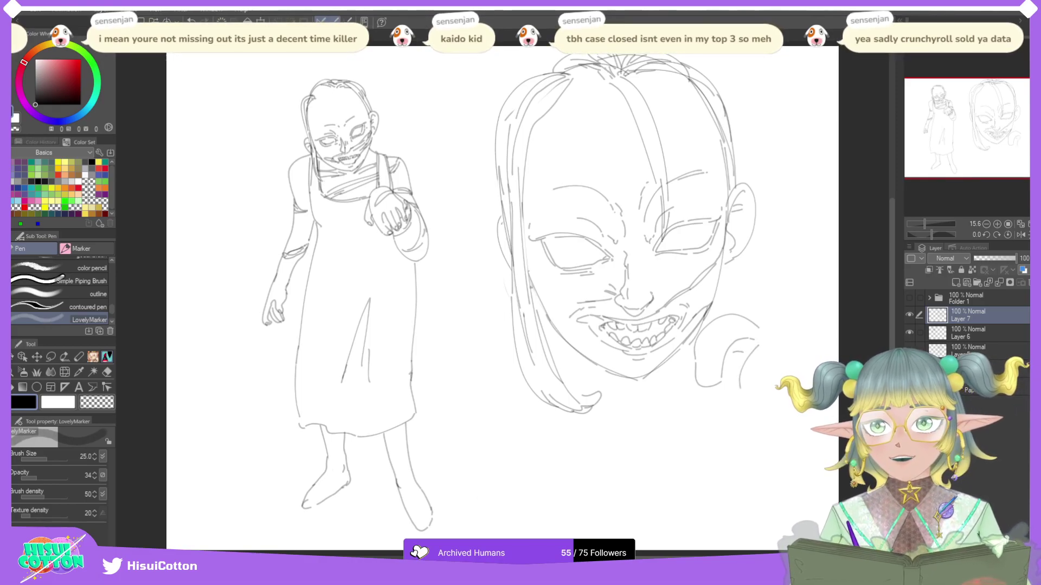
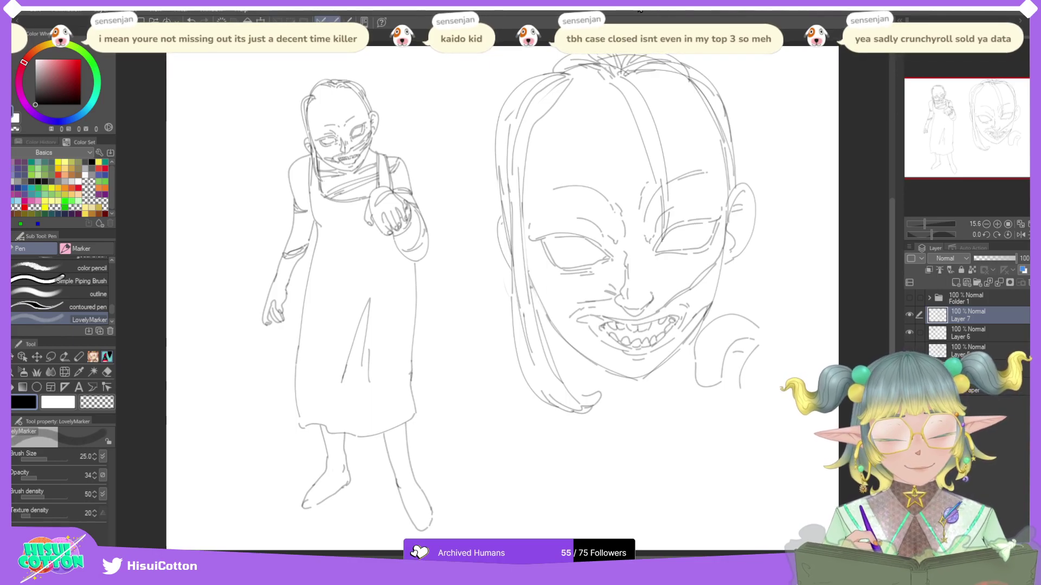
left_click(107, 372)
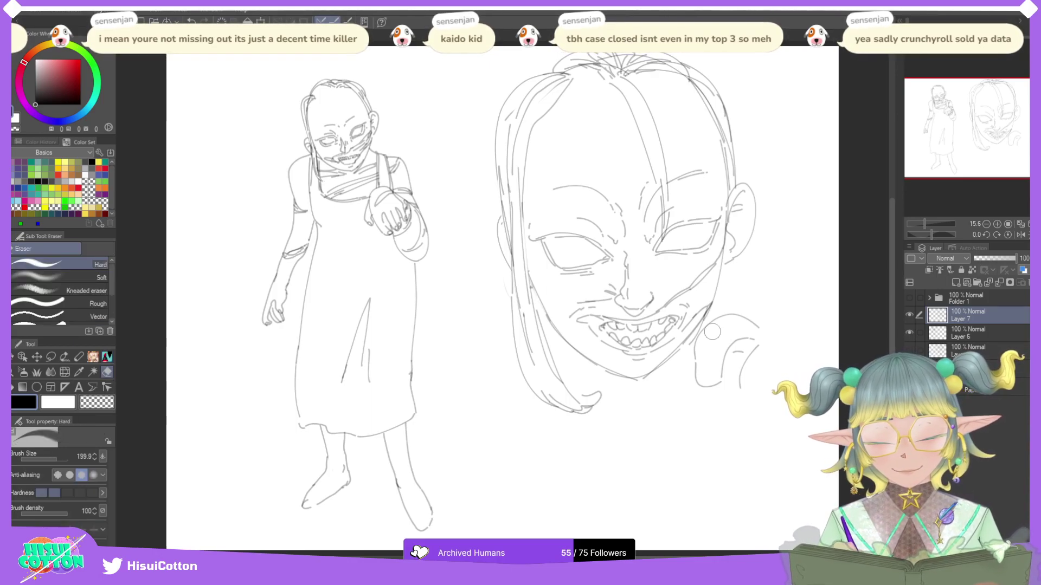
mouse_move(721, 314)
left_mouse_down()
mouse_move(765, 325)
mouse_move(727, 400)
left_mouse_up()
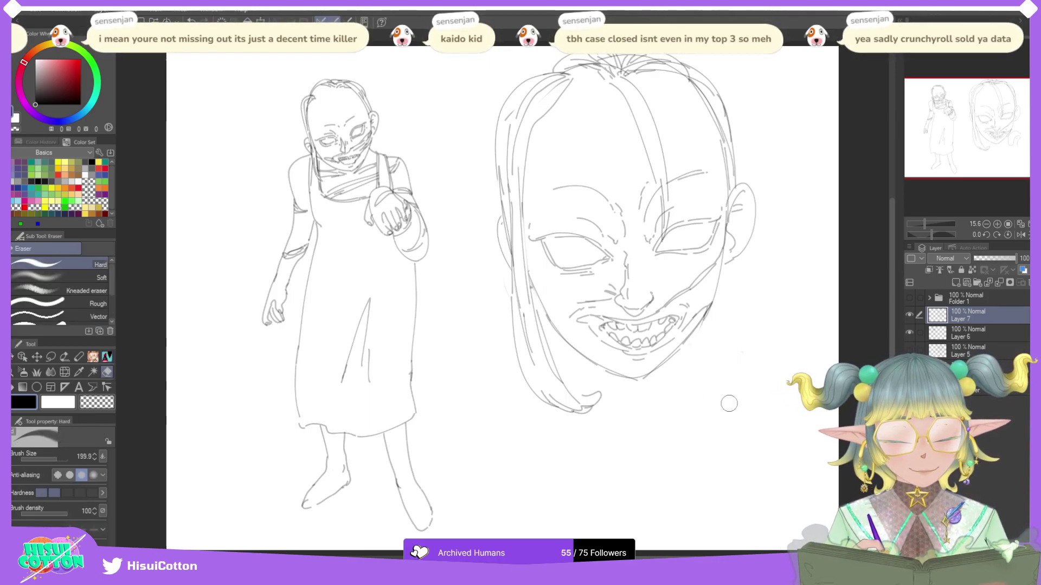
Step: Draw a raised, bent finger beside the jaw with an arched outline, rounded tip and fingernail
left_click(108, 358)
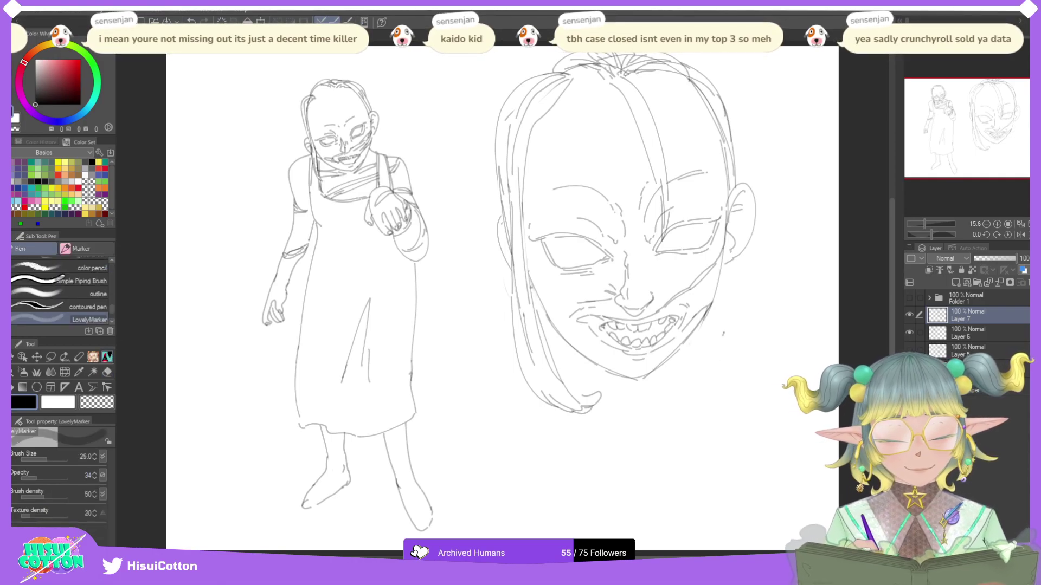
mouse_move(723, 332)
left_mouse_down()
mouse_move(775, 314)
mouse_move(770, 336)
left_mouse_up()
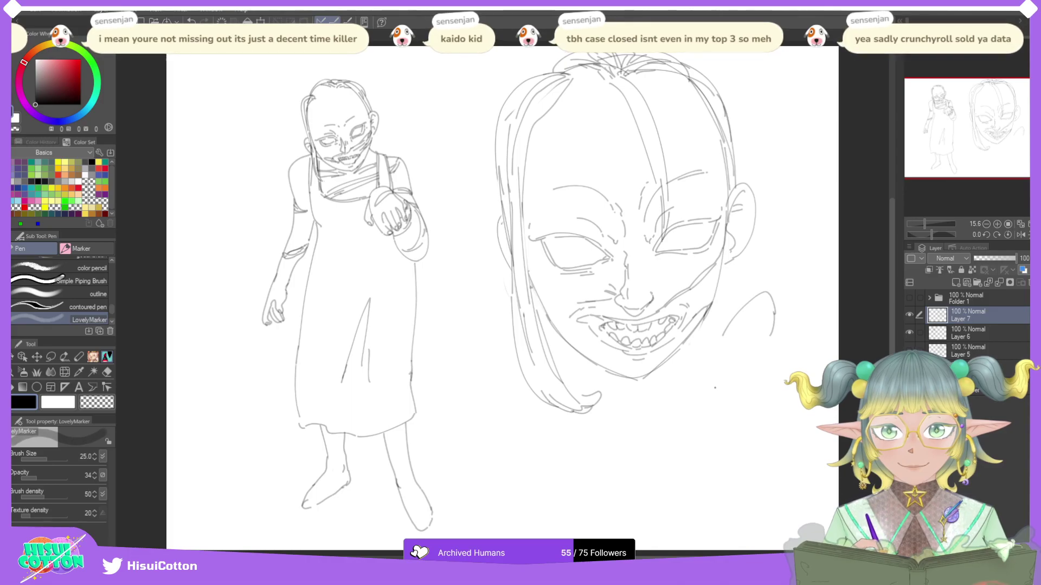
key("ctrl+z")
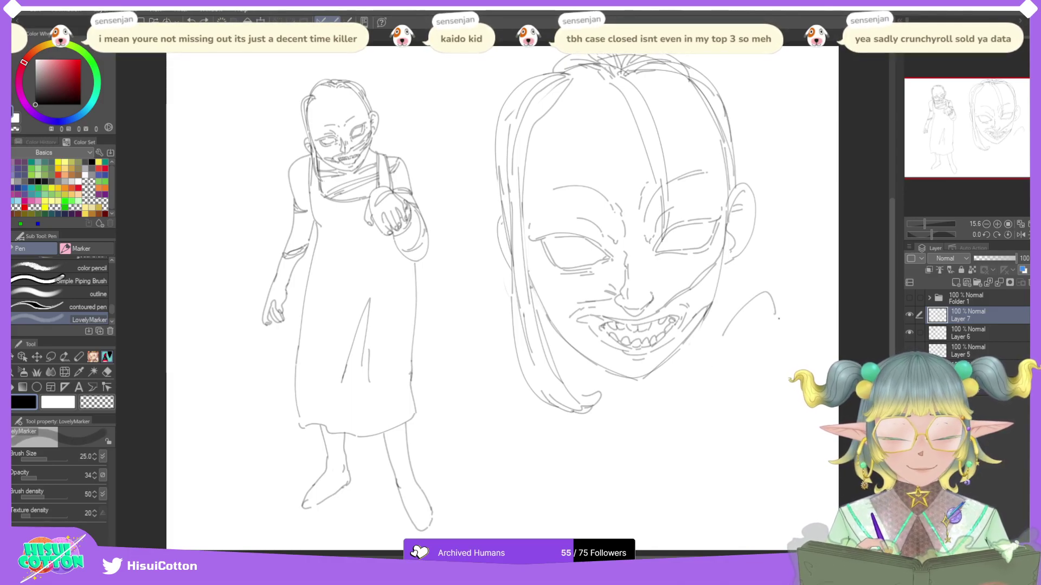
key("ctrl+z")
left_click_drag(773, 311, 773, 343)
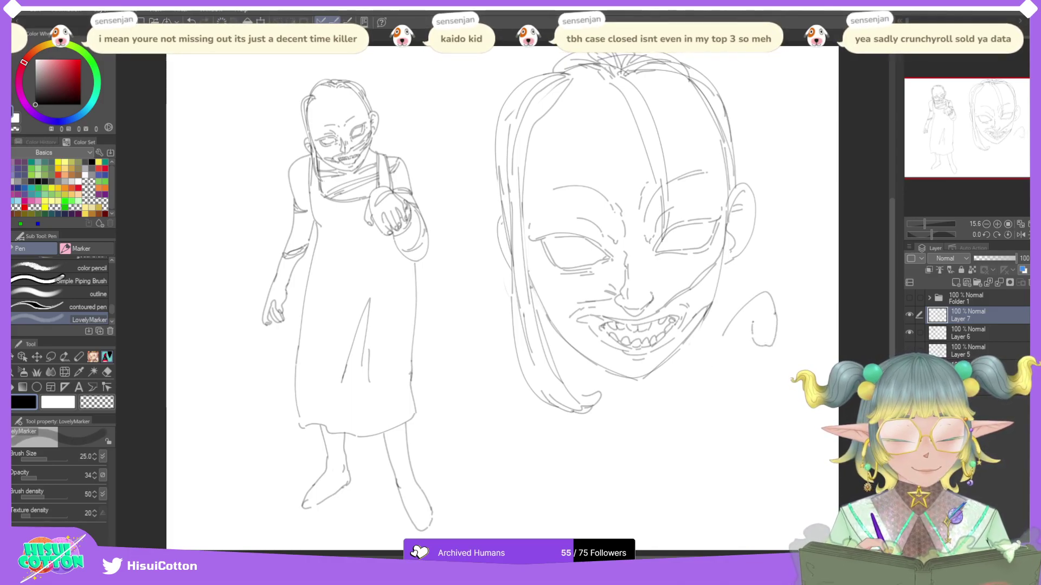
left_click_drag(759, 309, 751, 325)
Step: Continue the hand outline diagonally downward from the first finger and add the remaining curled fingers with rounded tips
mouse_move(763, 323)
left_mouse_down()
mouse_move(827, 365)
mouse_move(779, 384)
mouse_move(794, 402)
left_mouse_up()
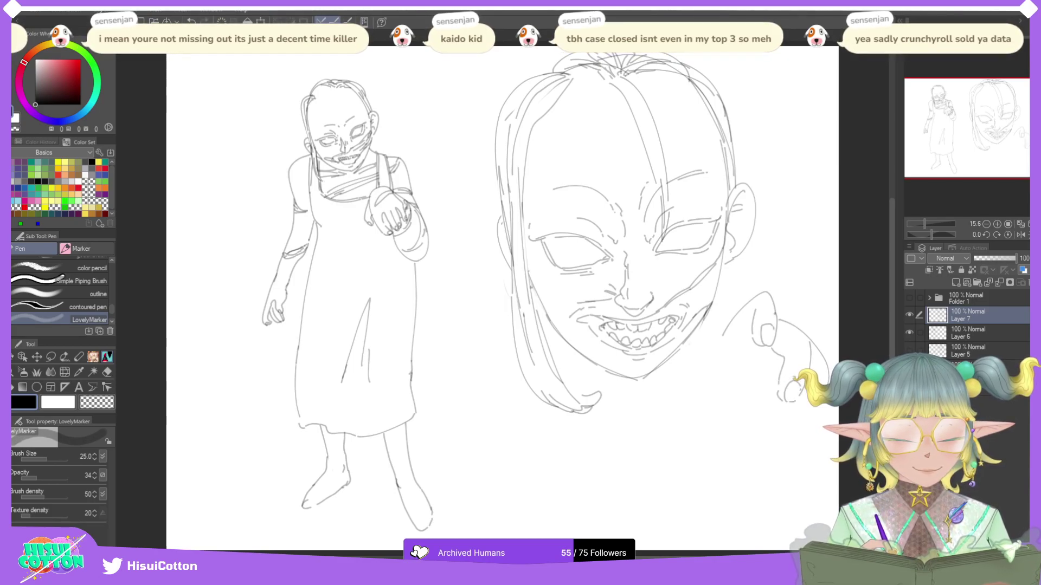
key("ctrl+z")
key("ctrl+z")
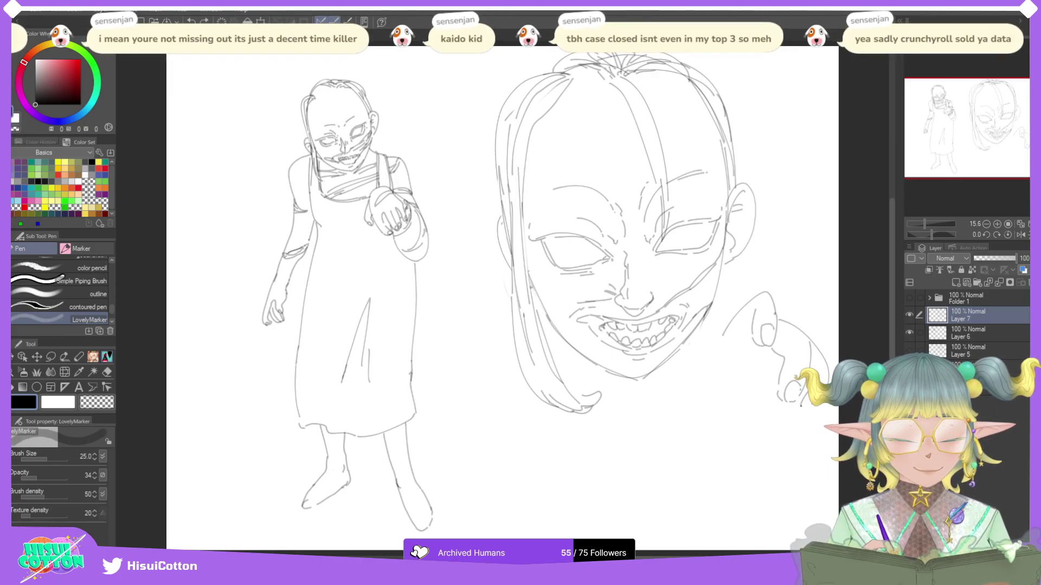
left_click_drag(799, 407, 806, 406)
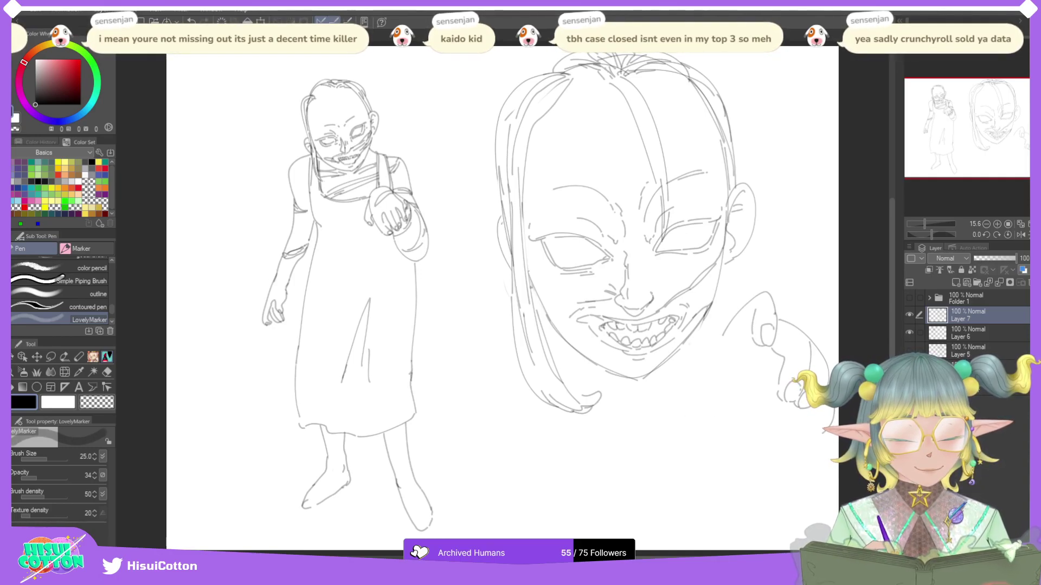
left_click_drag(823, 434, 828, 421)
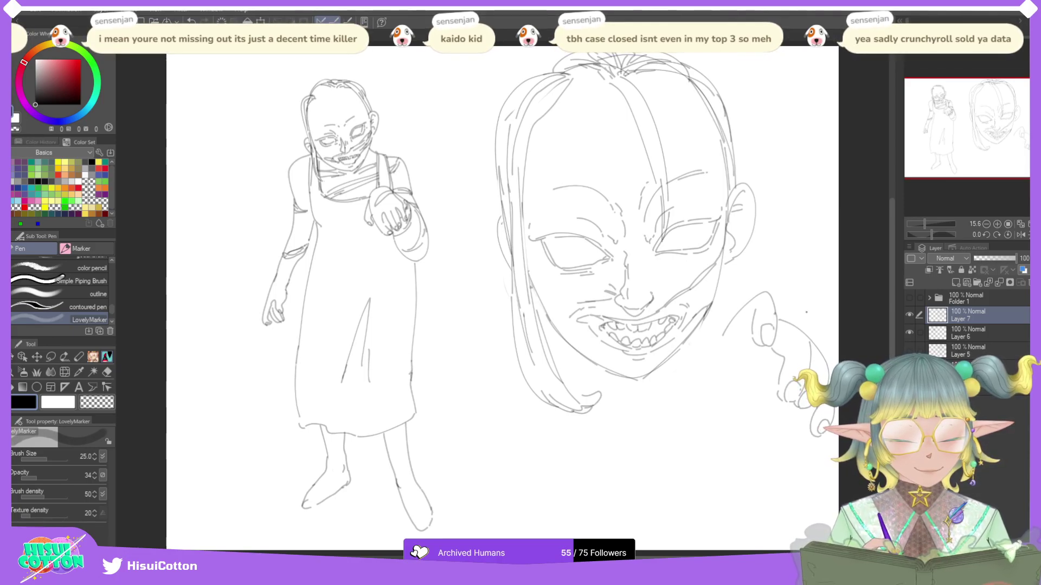
Step: Draw the side of the hand as a long curve from the first finger's base down below the chin
left_click_drag(721, 337, 697, 399)
key("ctrl+z")
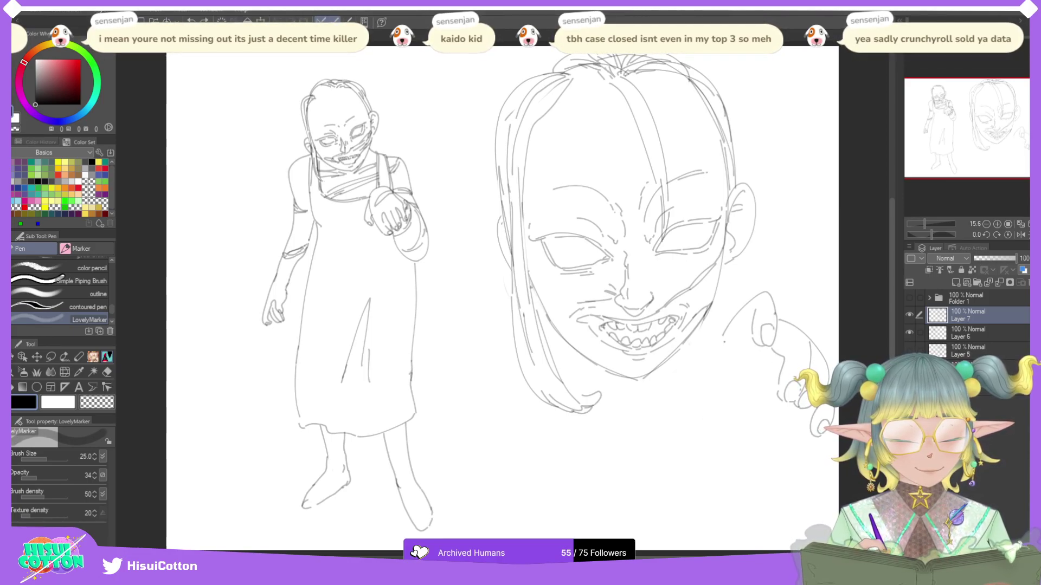
left_click_drag(724, 334, 703, 412)
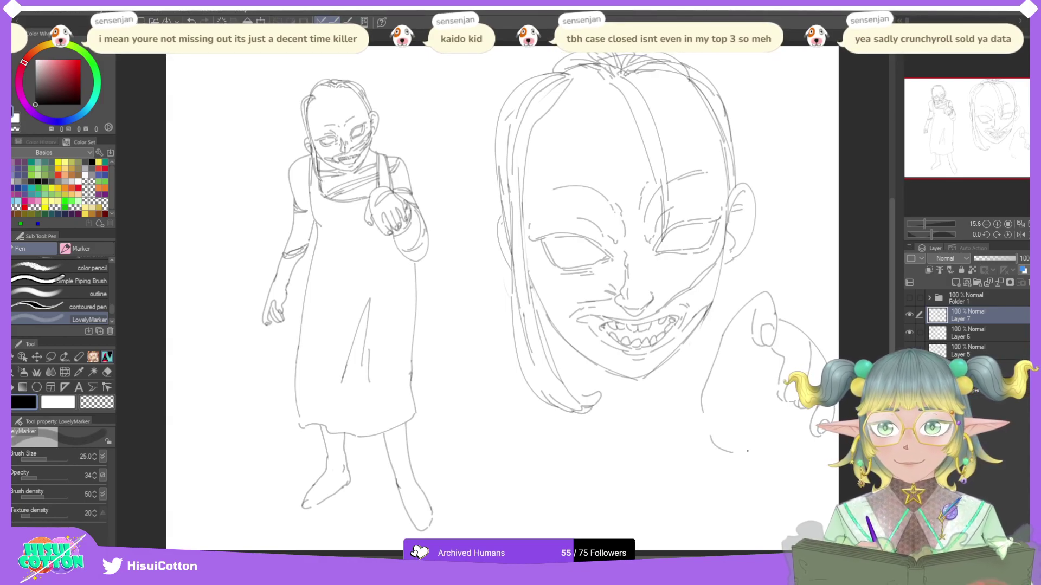
key("ctrl+z")
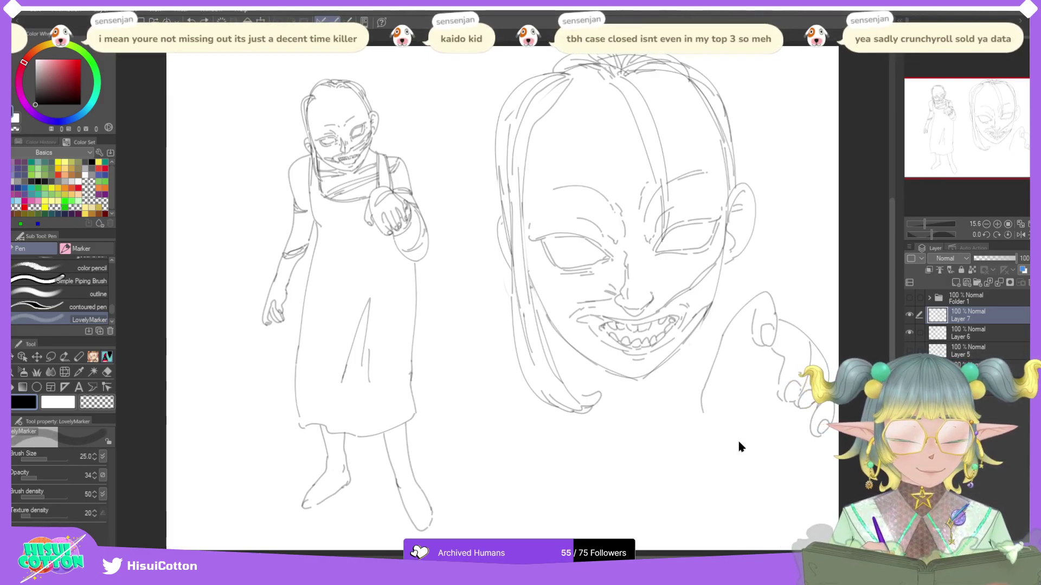
mouse_move(713, 436)
left_mouse_down()
mouse_move(758, 432)
mouse_move(768, 404)
left_mouse_up()
key("ctrl+z")
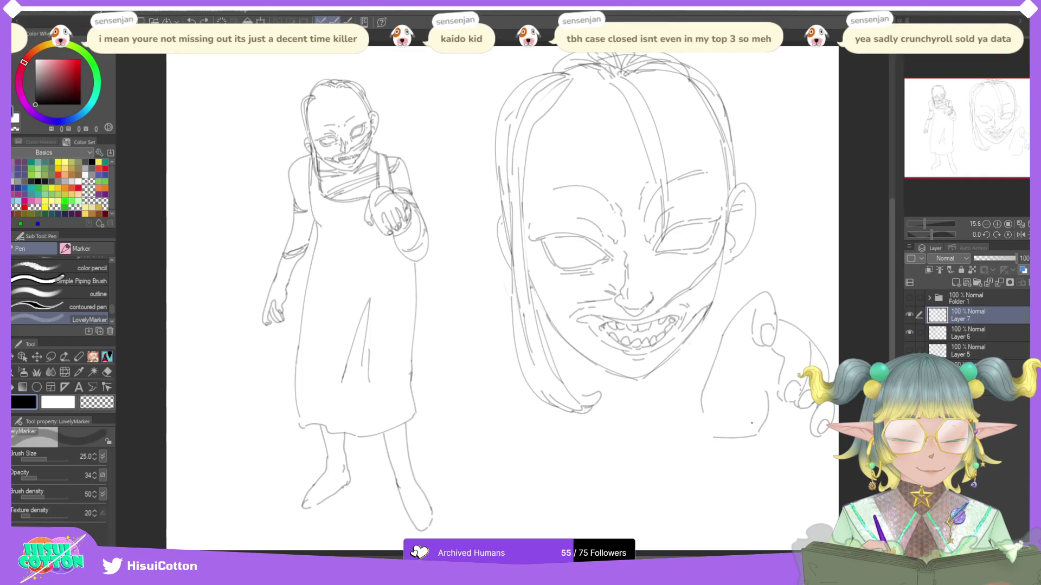
left_click_drag(747, 384, 766, 402)
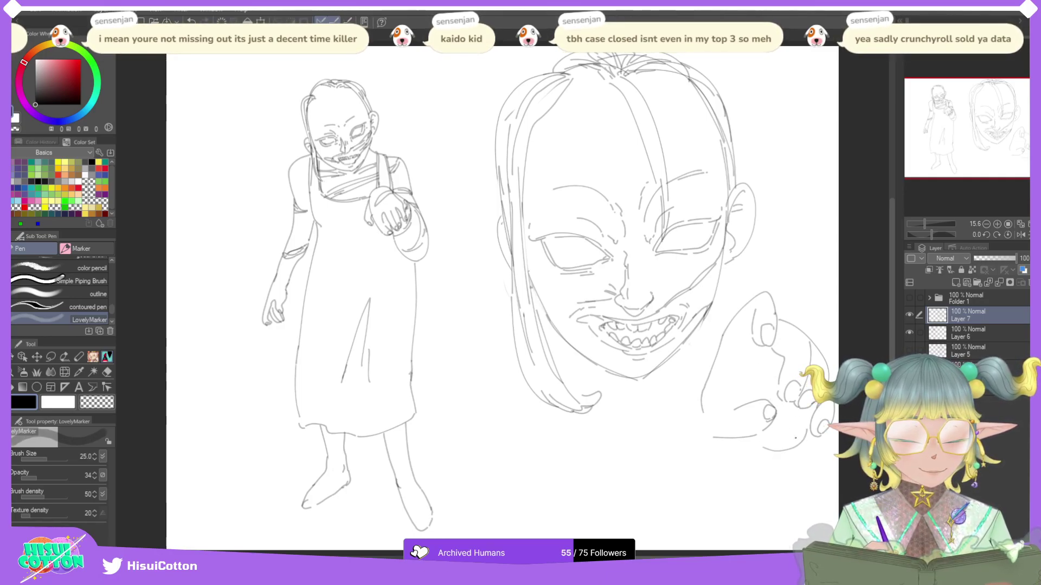
left_click_drag(745, 449, 802, 442)
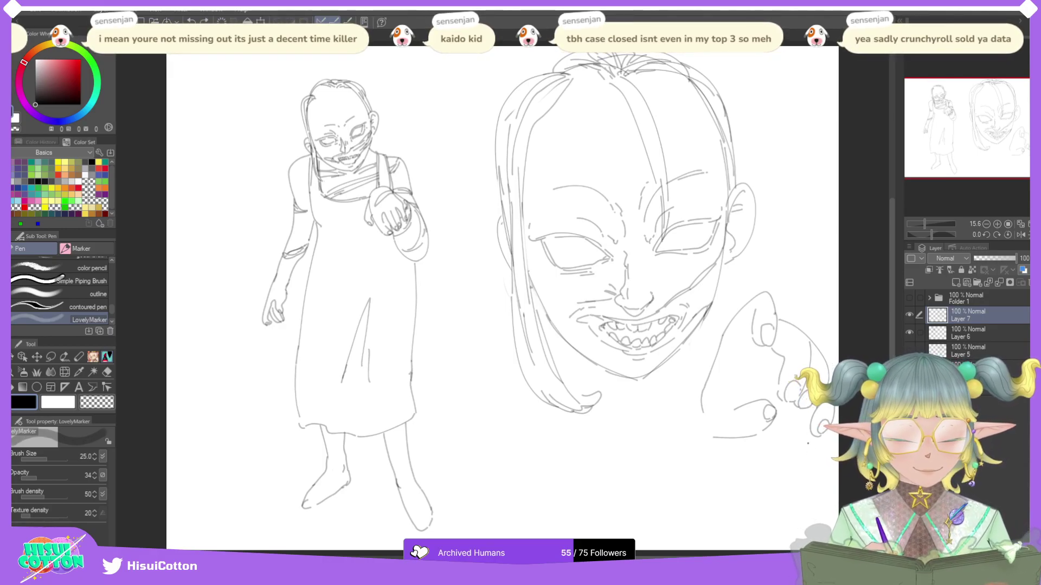
key("e")
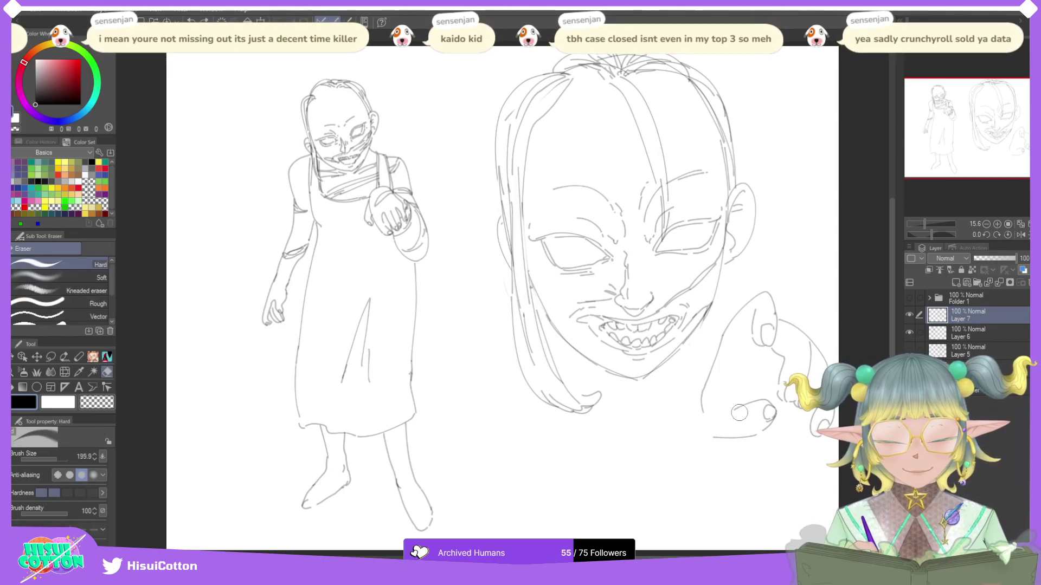
left_click_drag(731, 404, 769, 426)
left_click_drag(710, 444, 697, 456)
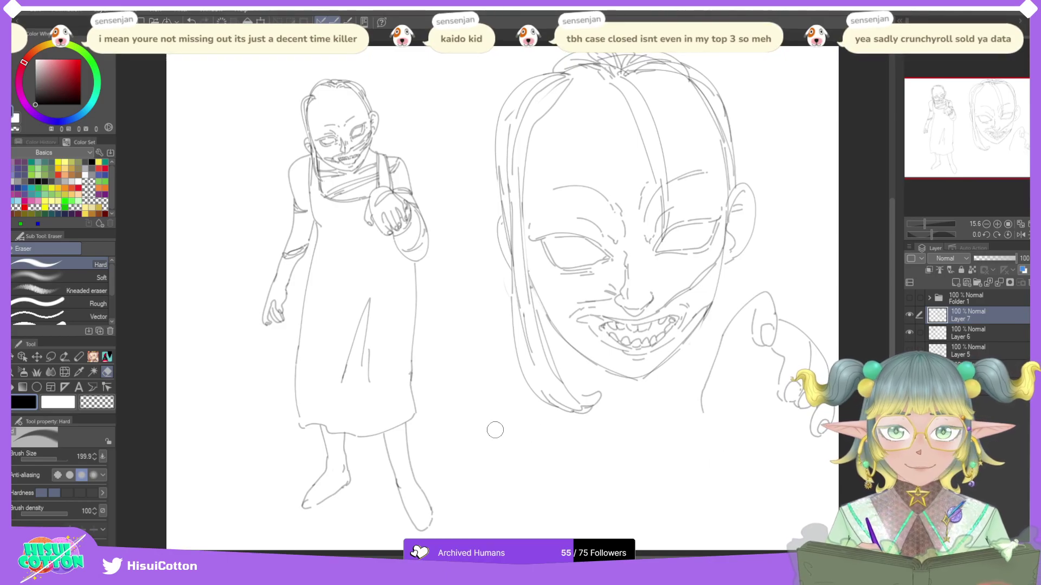
Step: Draw the thumb higher on the palm with a rounded nail and outline, plus a curve for the palm's side below the fingers
left_click(108, 357)
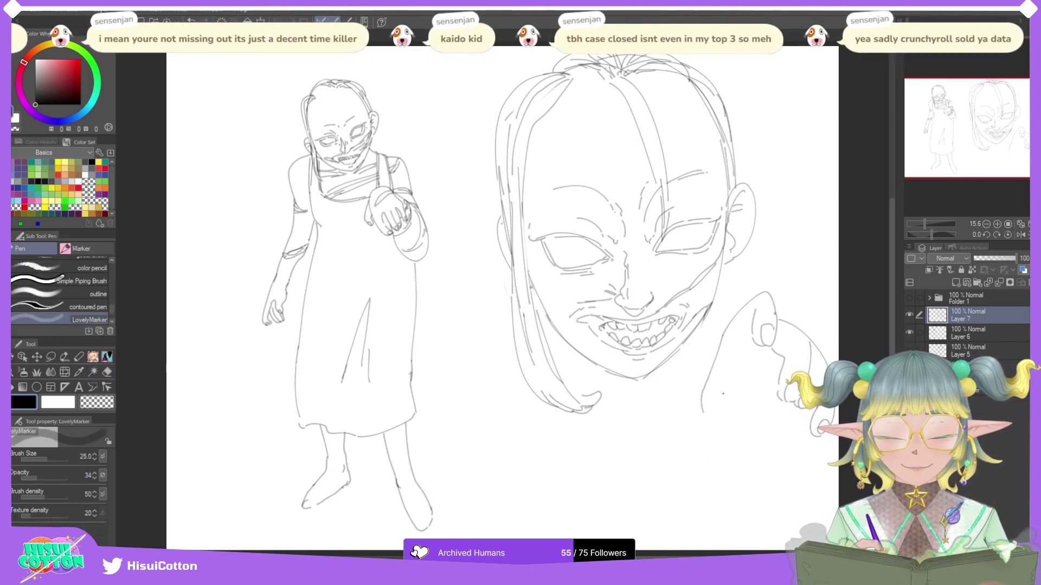
mouse_move(716, 396)
left_mouse_down()
mouse_move(752, 377)
mouse_move(752, 359)
left_mouse_up()
key("ctrl+z")
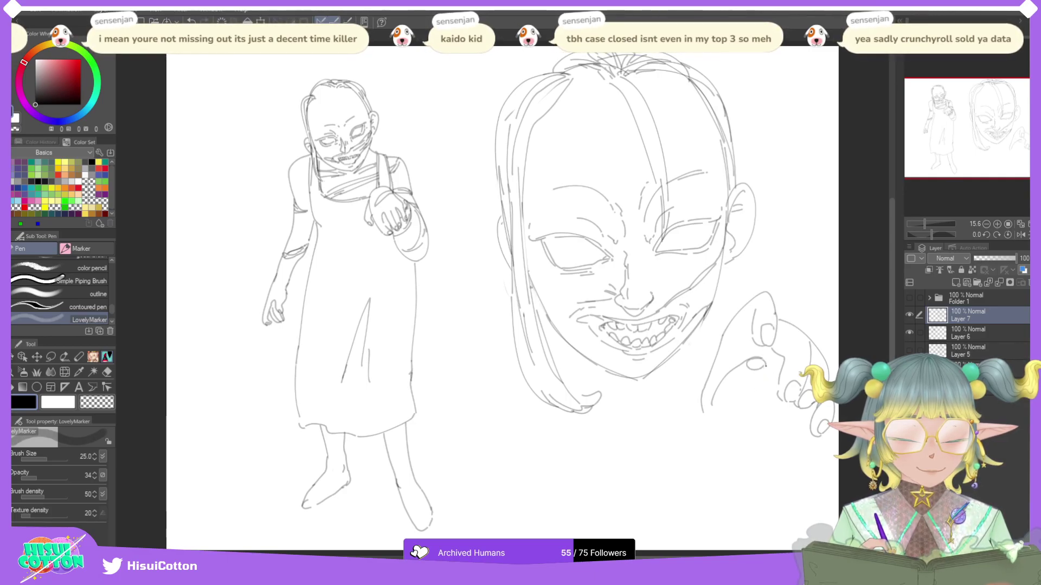
left_click_drag(766, 366, 723, 431)
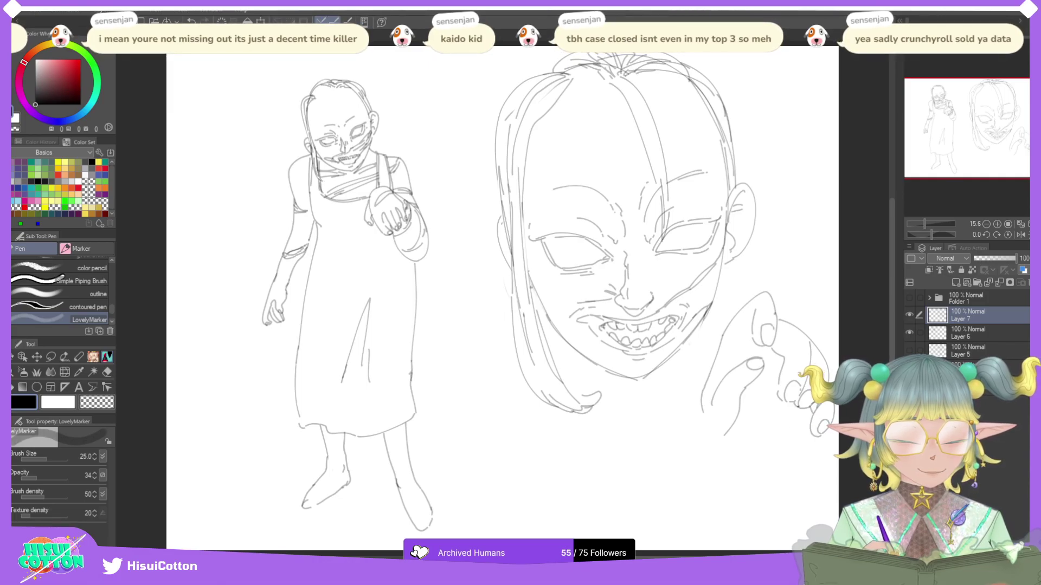
left_click_drag(790, 413, 771, 456)
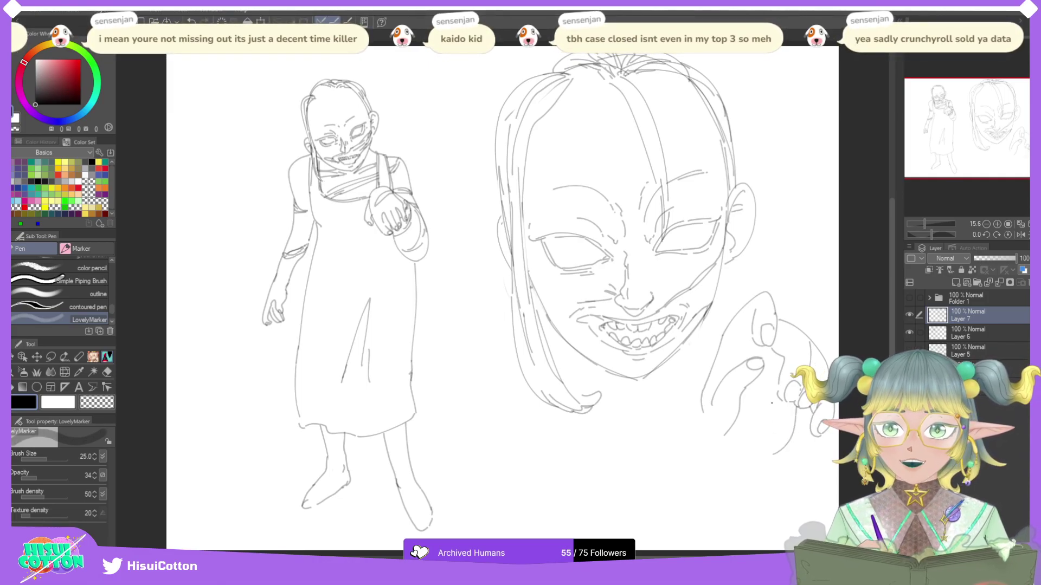
Step: Examine the Folder 1 drawing with Layers 7 and 6 hidden, and restore the sketch layers with Layer 7 active
left_click(910, 315)
left_click(910, 332)
left_click(909, 298)
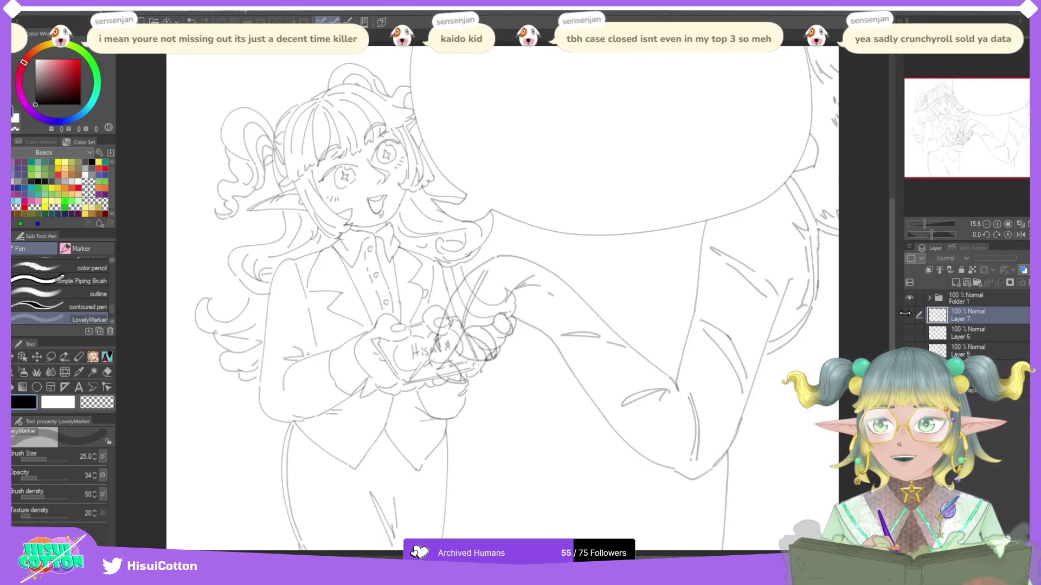
left_click(909, 297)
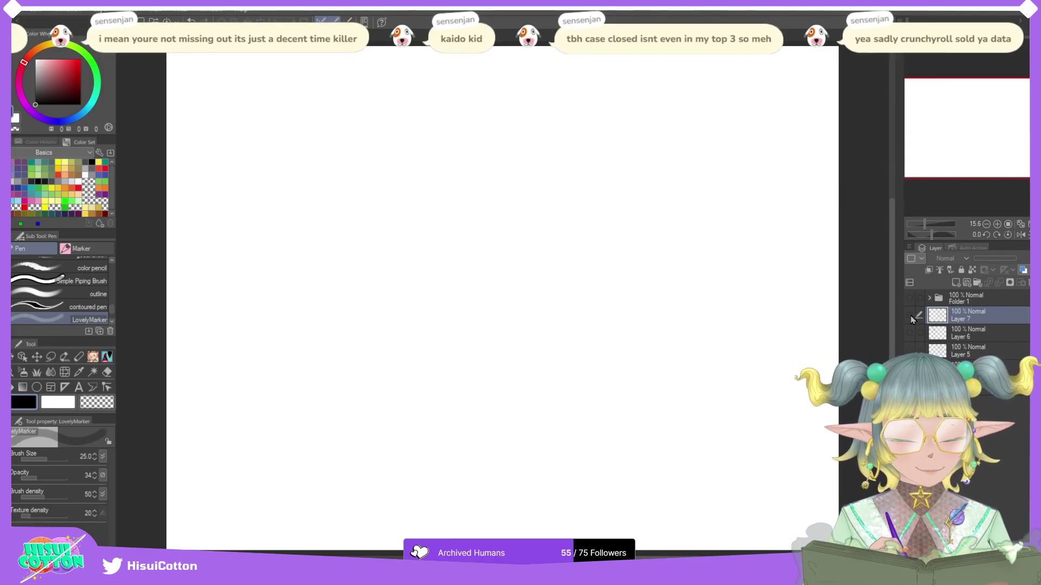
left_click(909, 314)
left_click(909, 332)
left_click(969, 335)
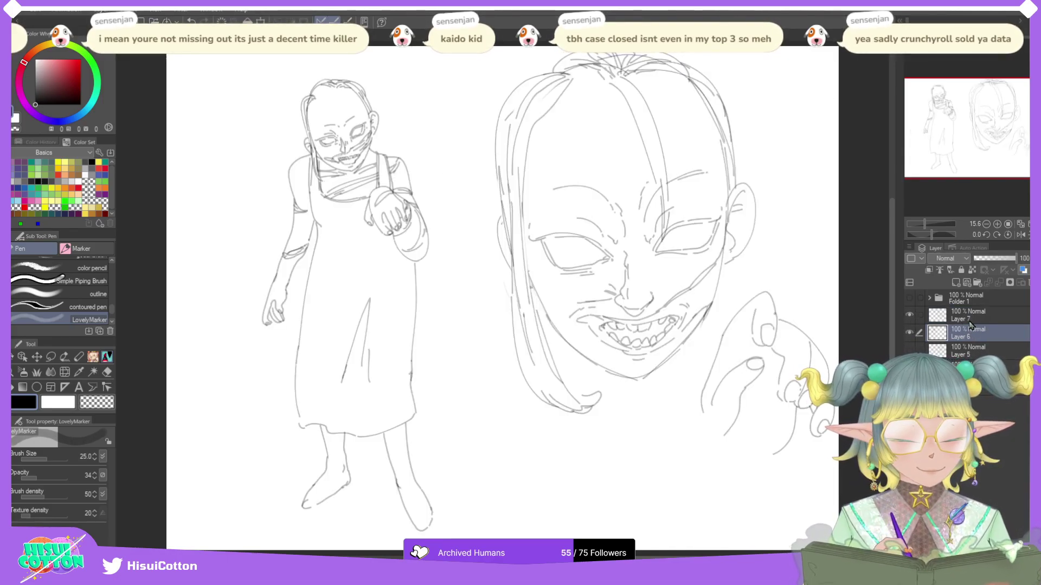
left_click(962, 321)
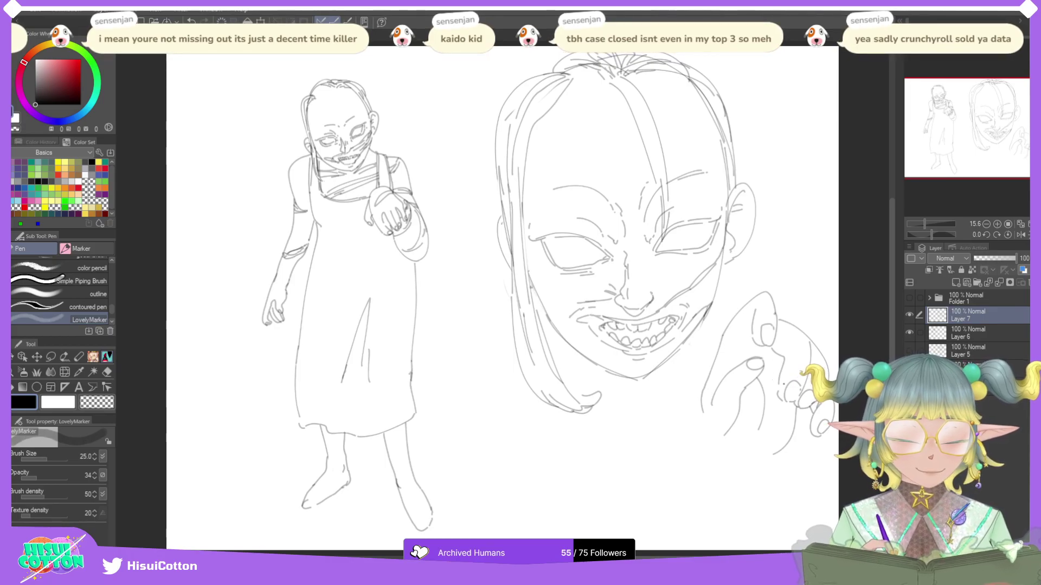
Step: Erase the thumb's lower outline and redraw its inner edge as a short curve bending down into the palm
key("e")
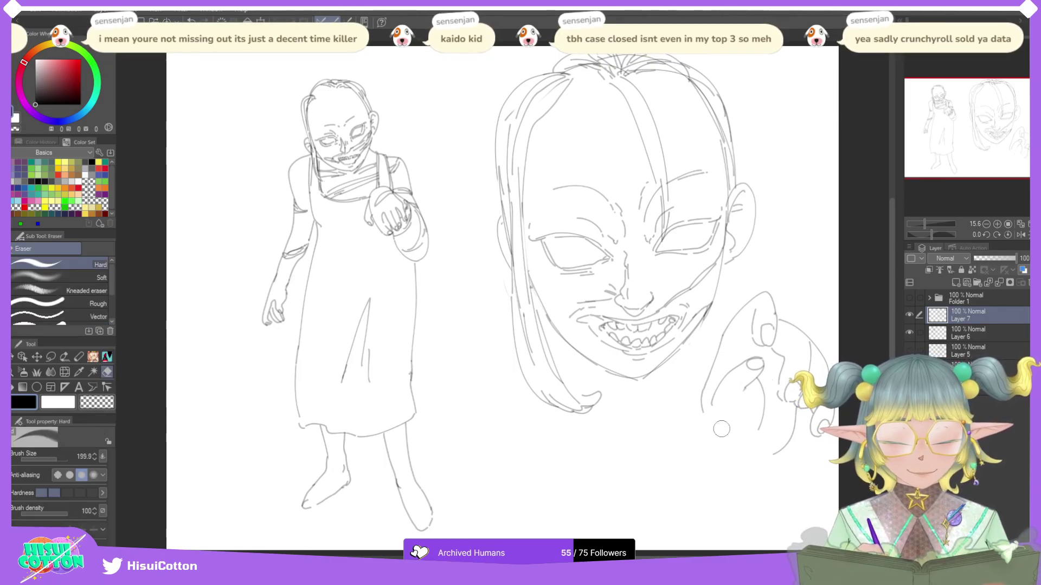
key("p")
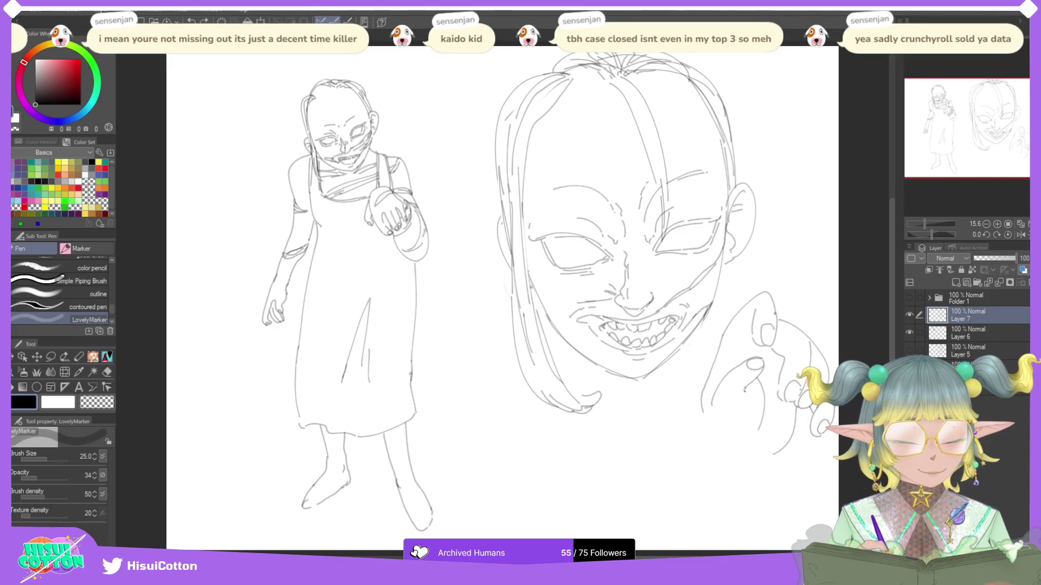
key("e")
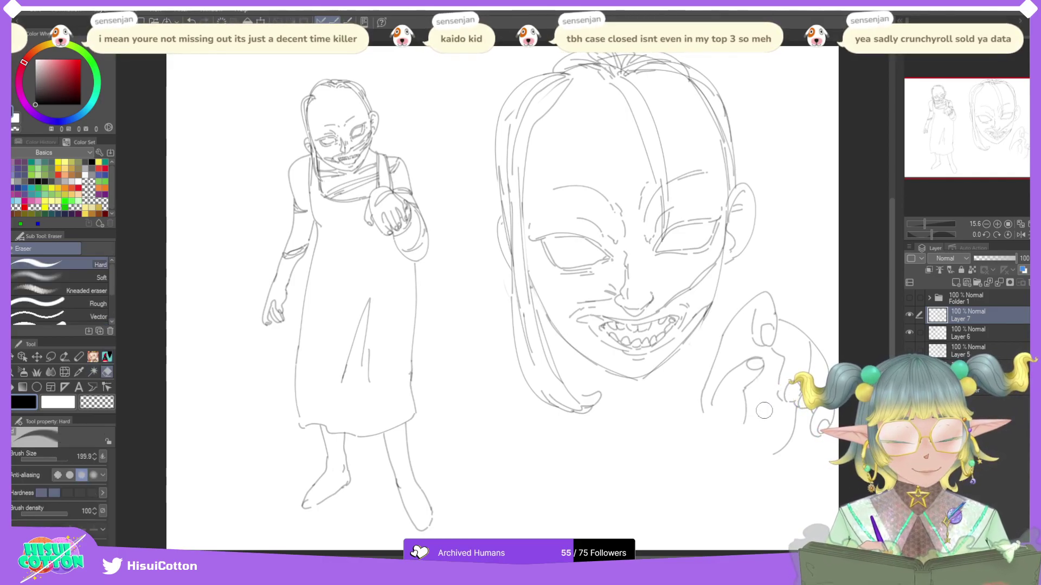
left_click(107, 356)
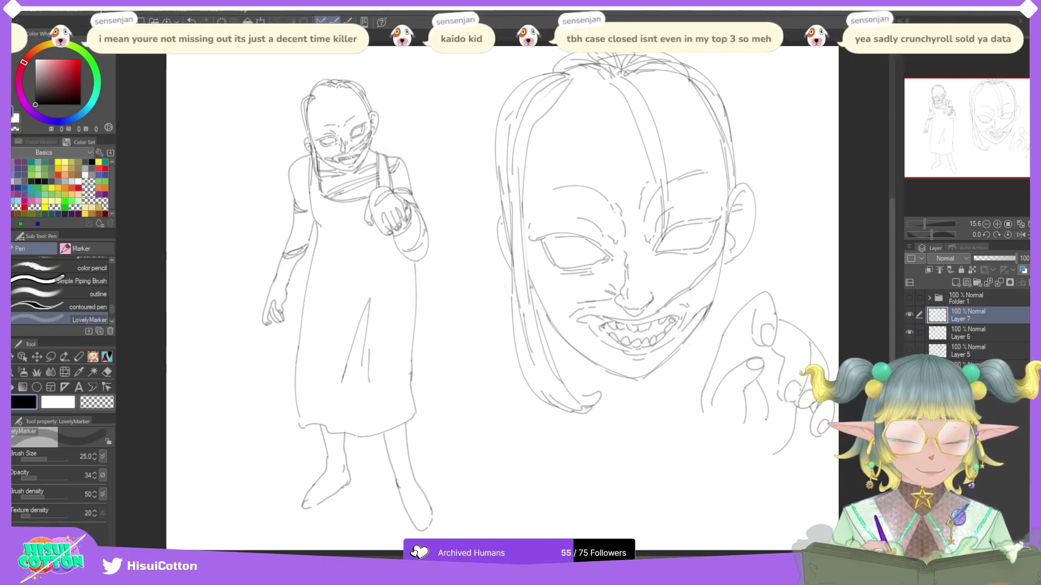
left_click_drag(751, 385, 758, 401)
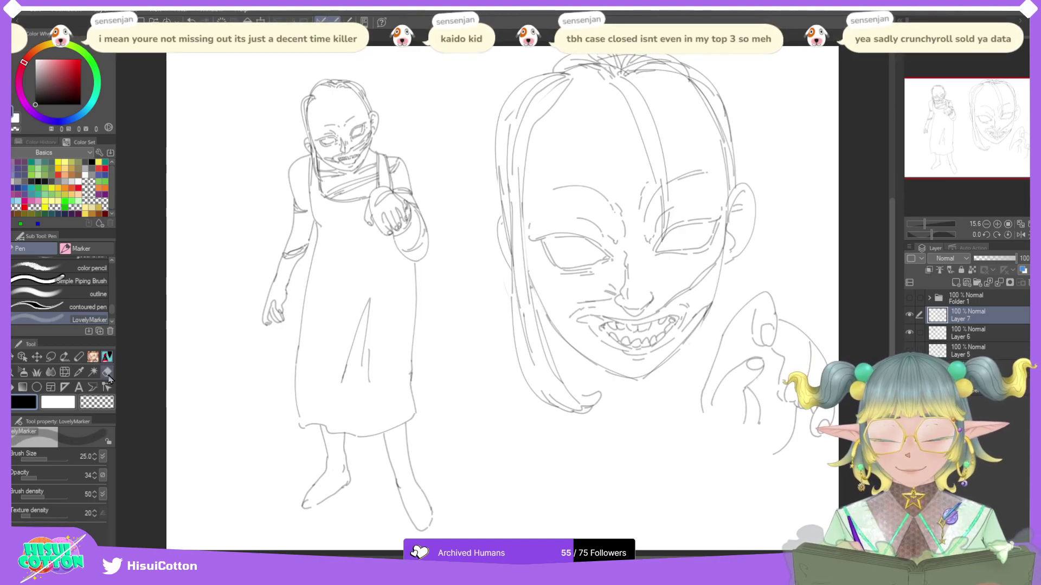
Step: Erase the lower part of the hand's outer edge and the line end beside the thumb
key("e")
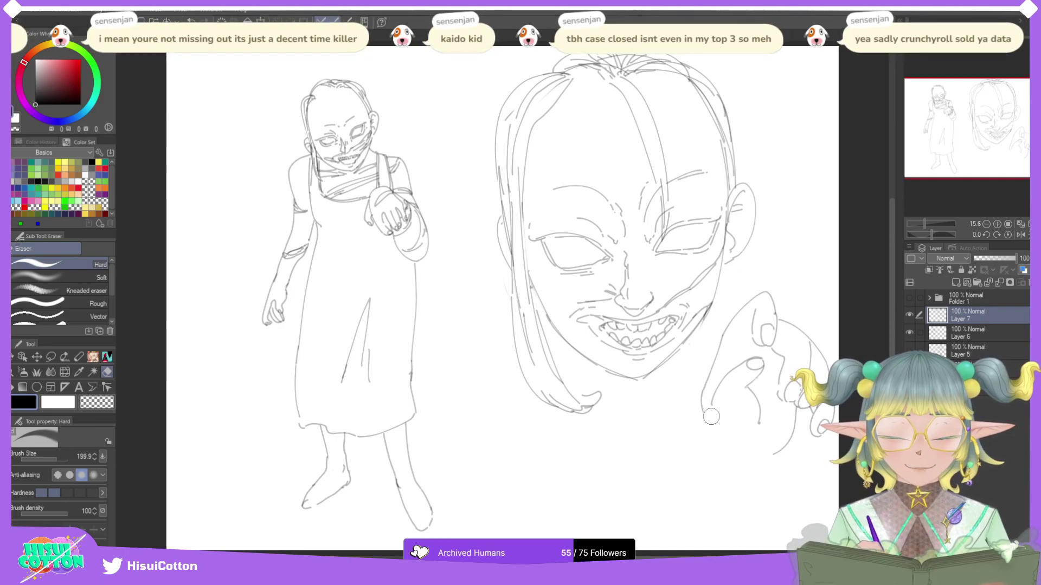
left_click_drag(711, 415, 718, 384)
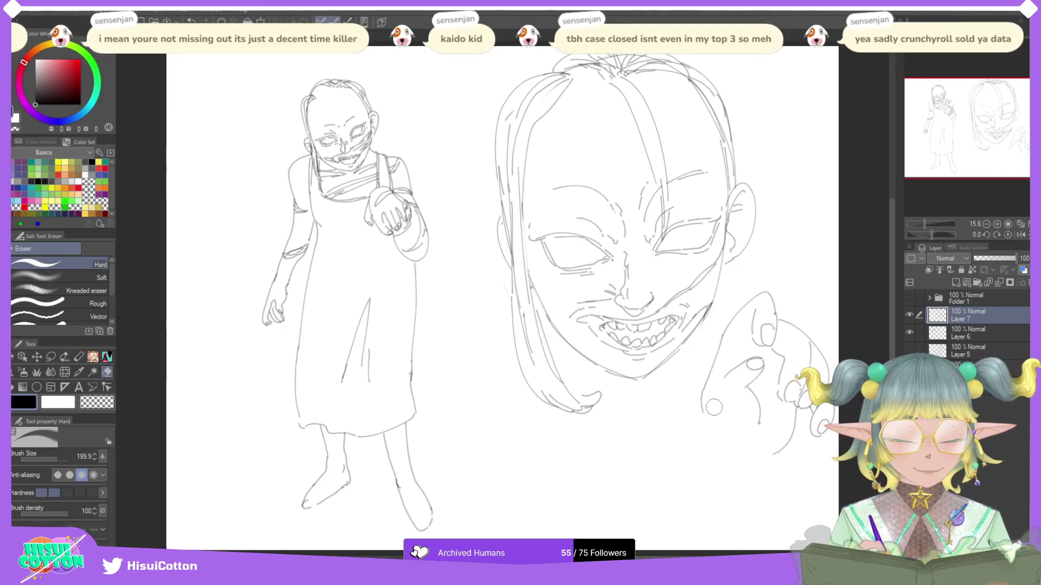
left_click(108, 358)
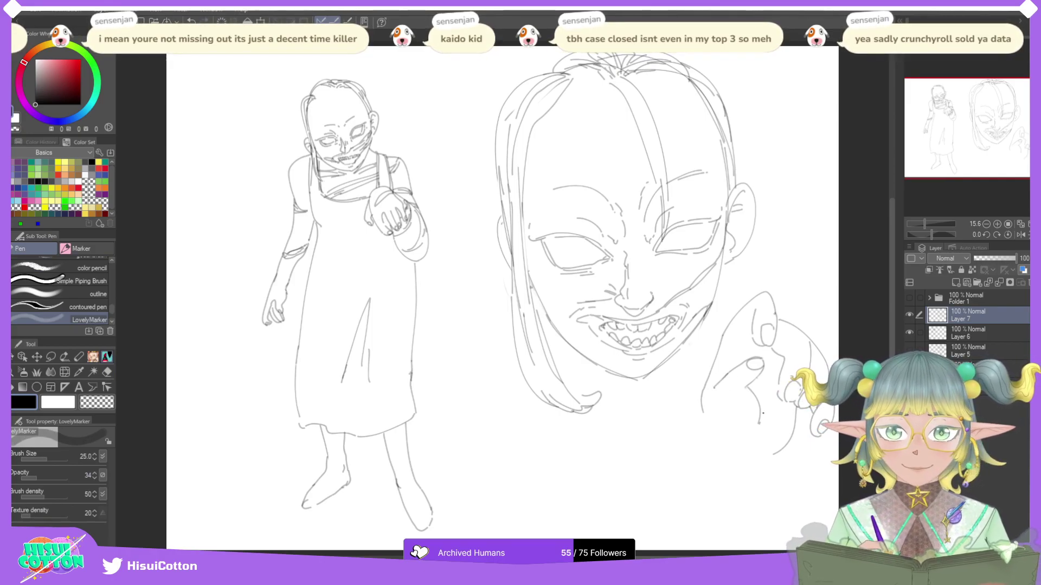
left_click(106, 372)
left_click(107, 356)
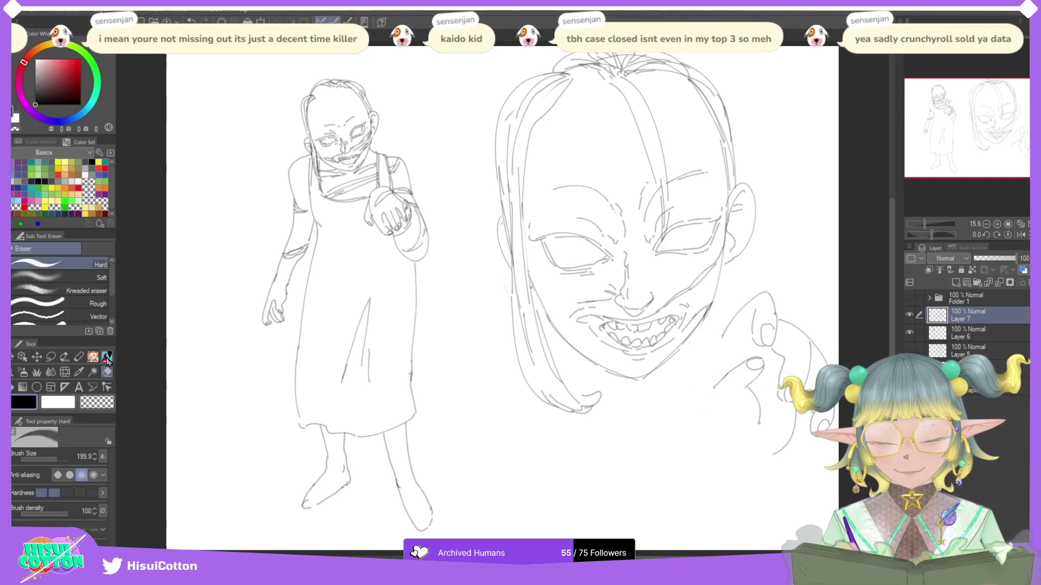
Step: Redraw the hand's outer edge as a long curve from the first finger to the wrist and round off the palm's lower edge
left_click_drag(721, 337, 707, 445)
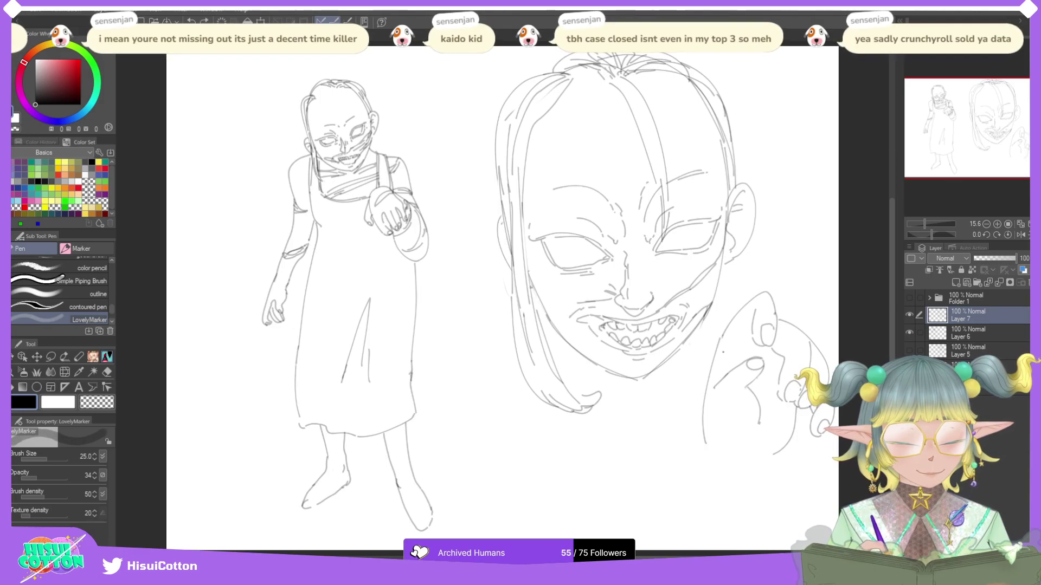
key("ctrl+z")
mouse_move(724, 337)
left_mouse_down()
mouse_move(710, 396)
mouse_move(715, 448)
mouse_move(750, 461)
left_mouse_up()
key("ctrl+z")
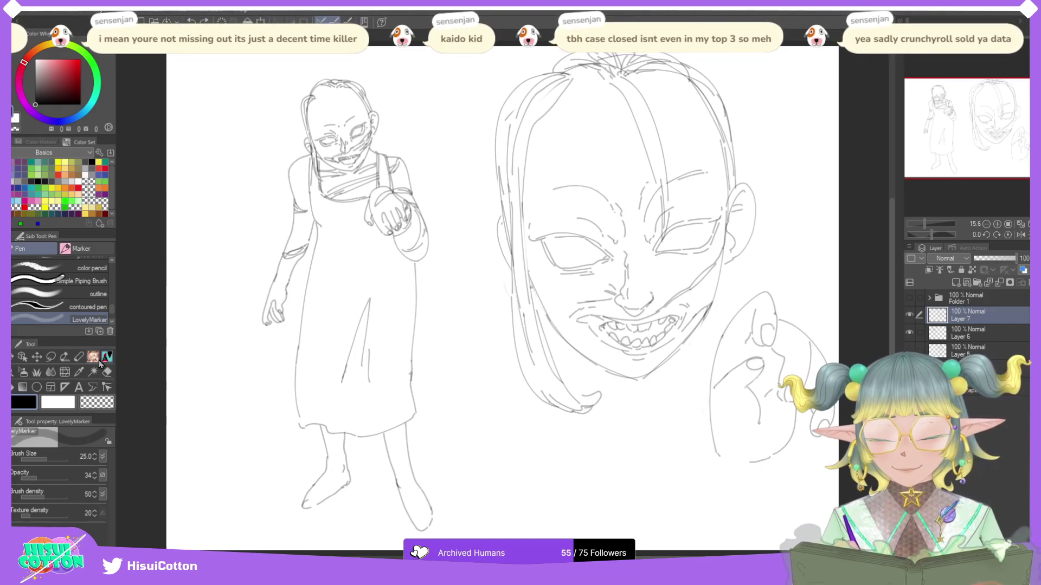
Step: Lasso-select the whole hand sketch beside the chin
left_click(52, 356)
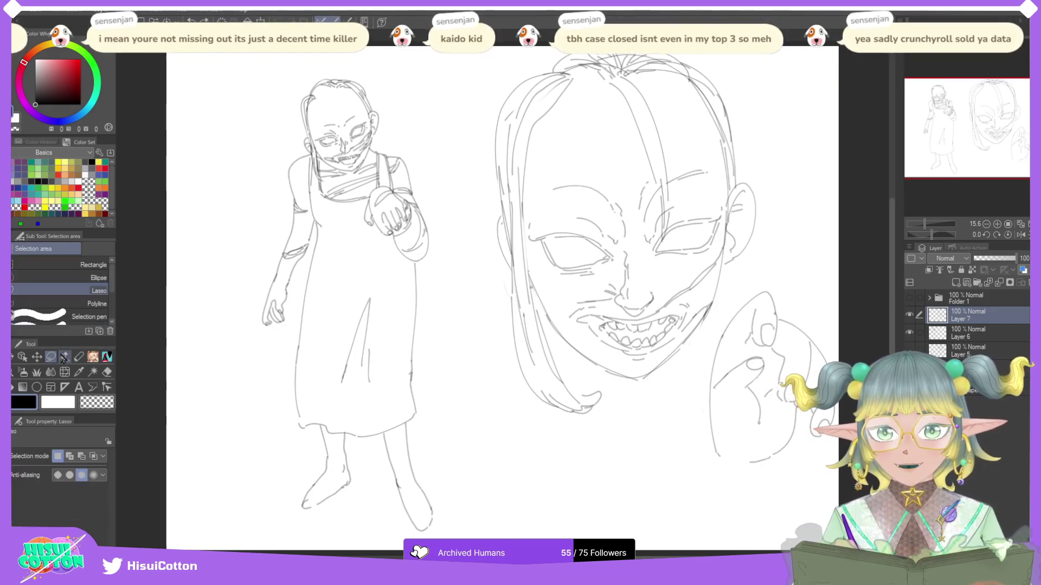
left_click_drag(702, 496, 863, 321)
left_click_drag(729, 486, 715, 492)
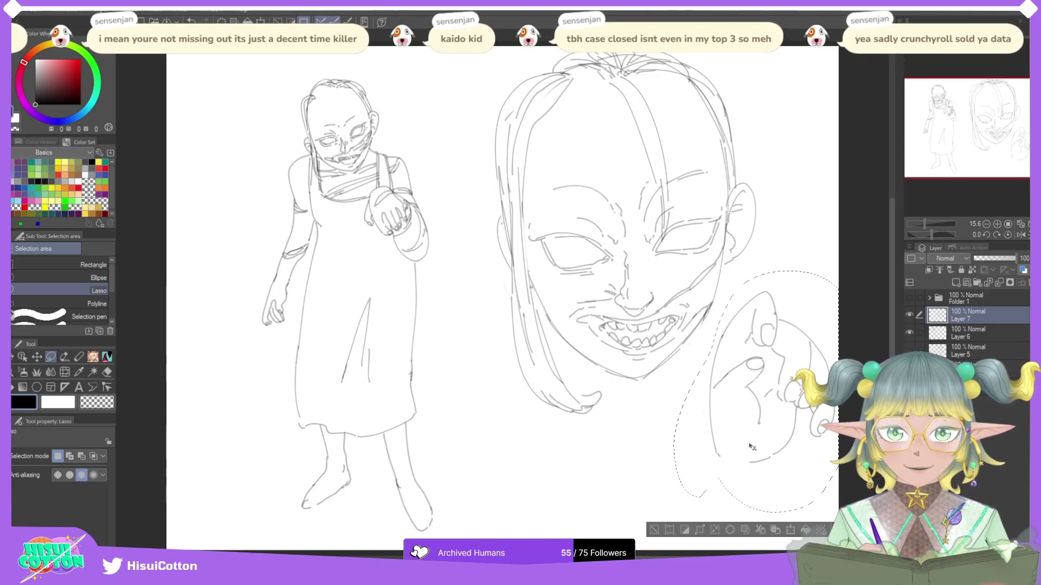
key("ctrl+t")
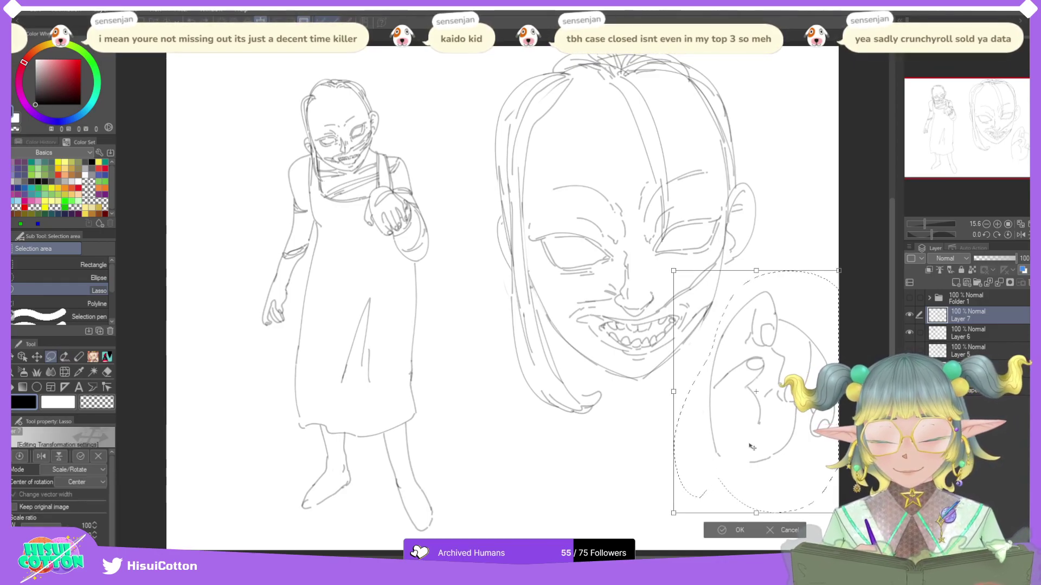
left_click(43, 456)
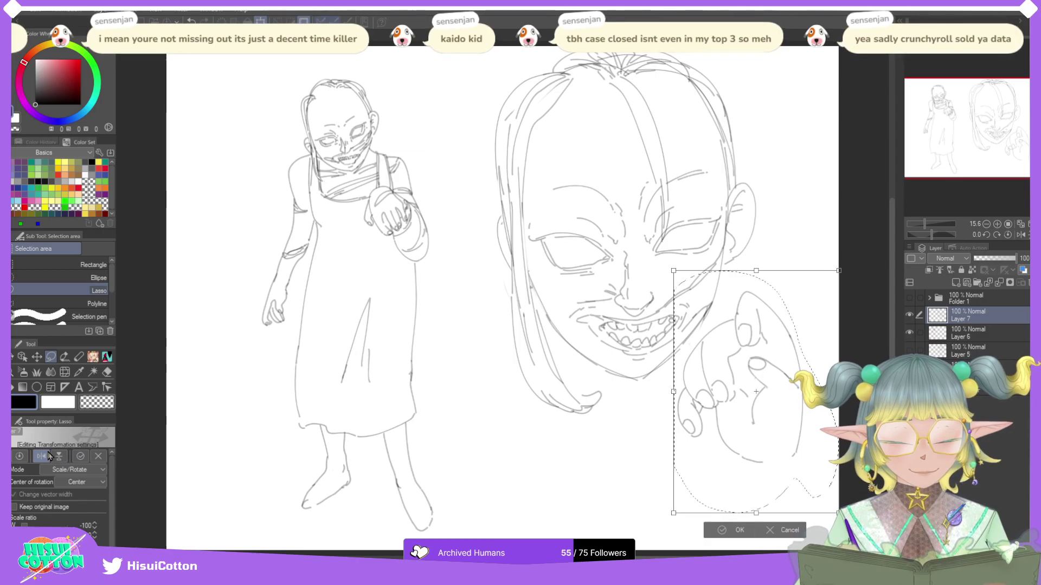
key("Return")
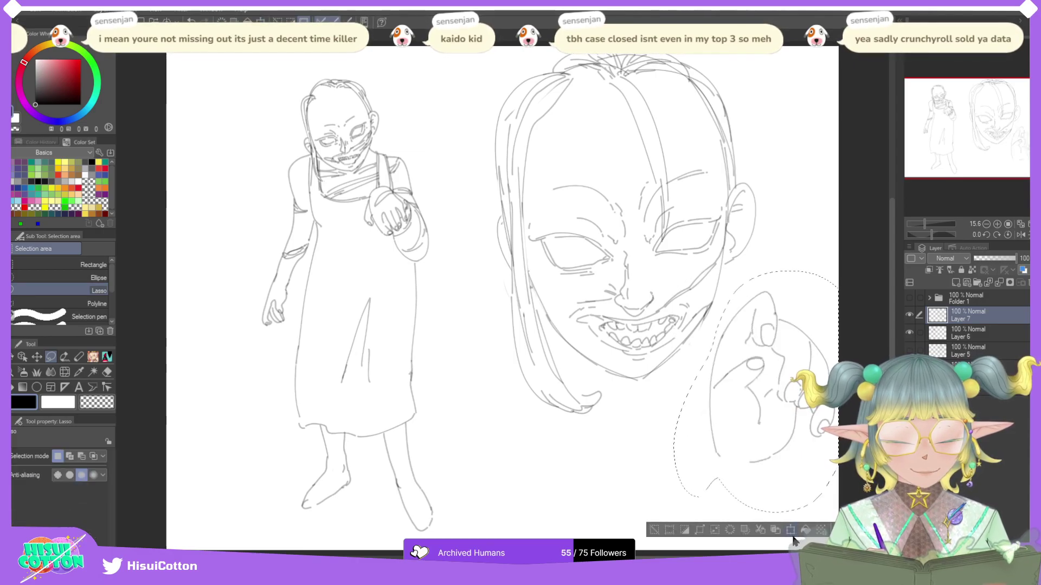
Step: Enlarge the selected hand slightly, tilt it counterclockwise, move it lower under the jaw, and clear the selection
key("ctrl+t")
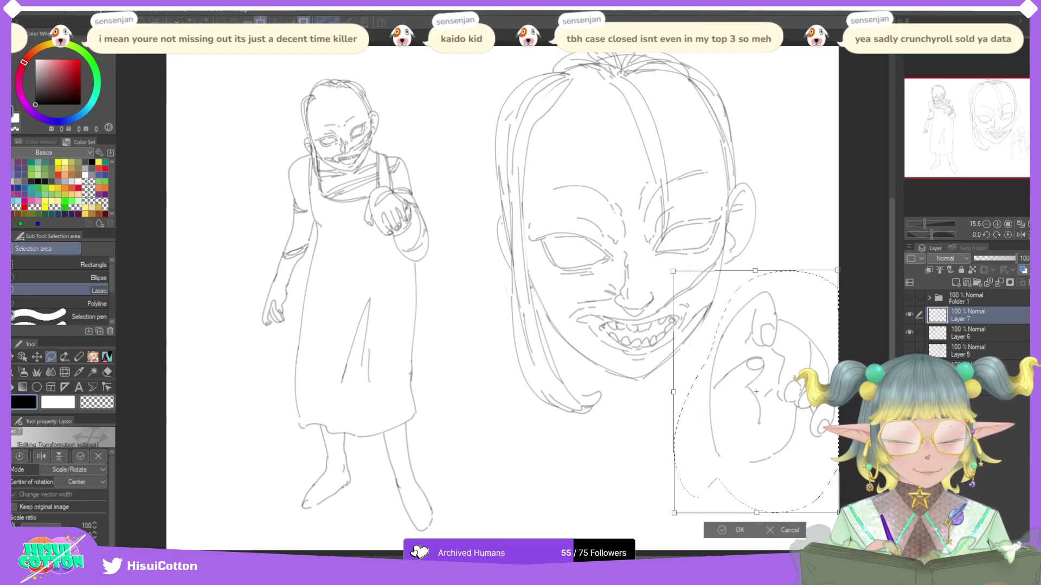
mouse_move(678, 518)
left_mouse_down()
mouse_move(704, 525)
mouse_move(687, 546)
left_mouse_up()
left_click(986, 224)
left_click(986, 224)
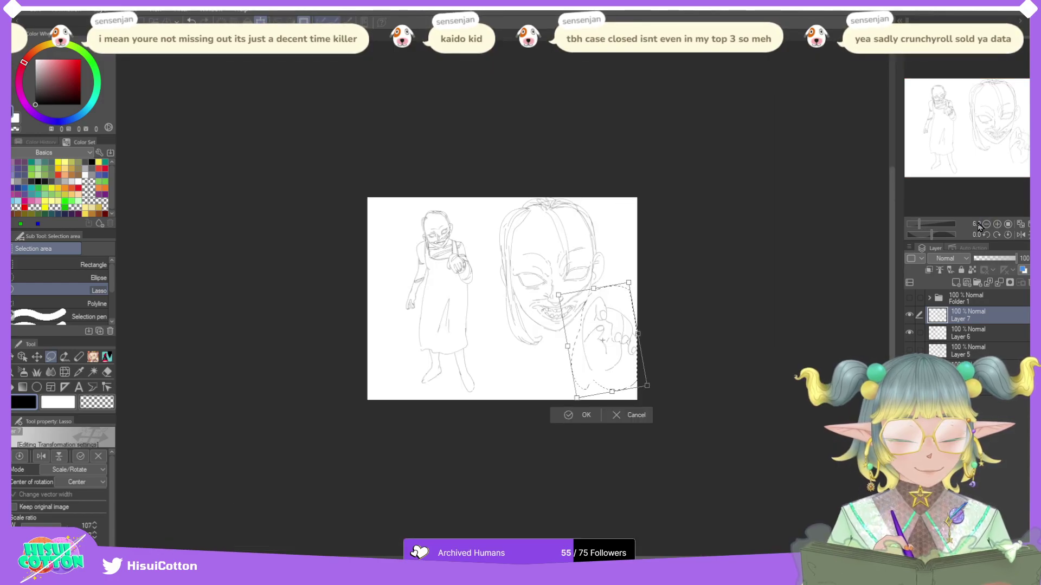
left_click_drag(629, 282, 631, 276)
left_click_drag(615, 332, 610, 352)
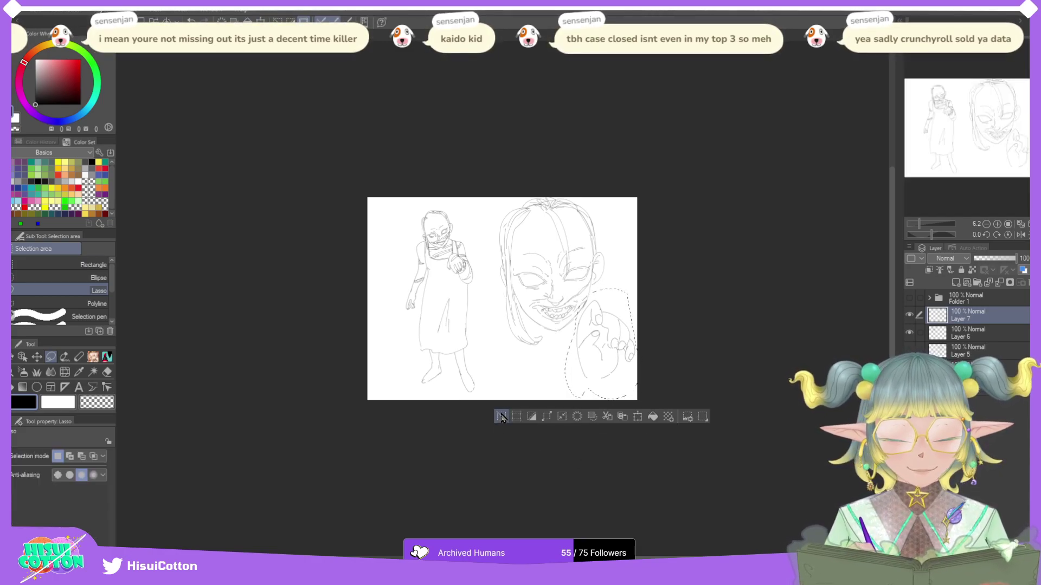
key("ctrl+d")
key("ctrl+0")
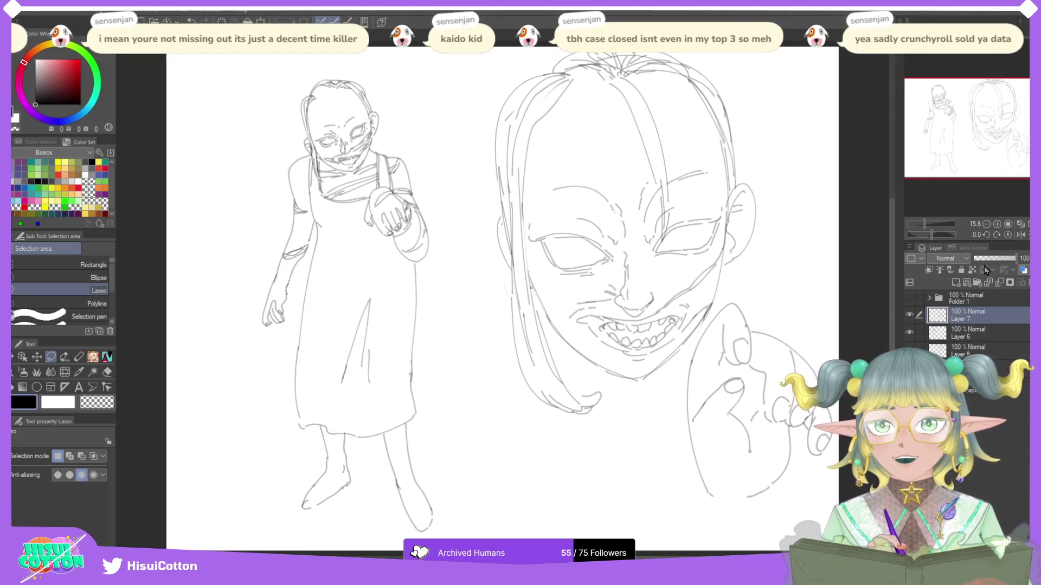
Step: Draw the two wrist lines running from the base of the hand down to the canvas's lower edge
left_click(106, 357)
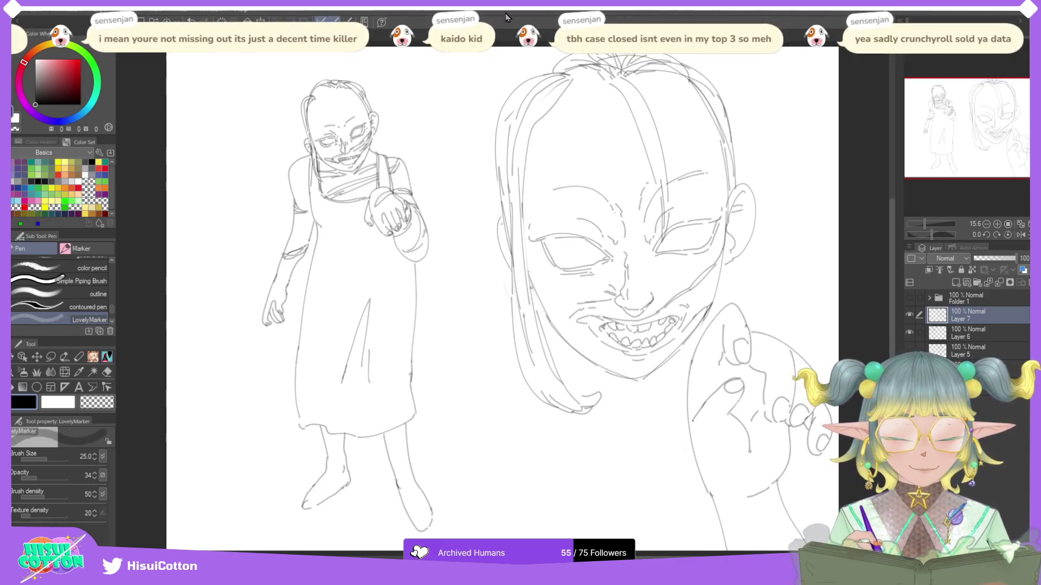
left_click(909, 332)
left_click(908, 333)
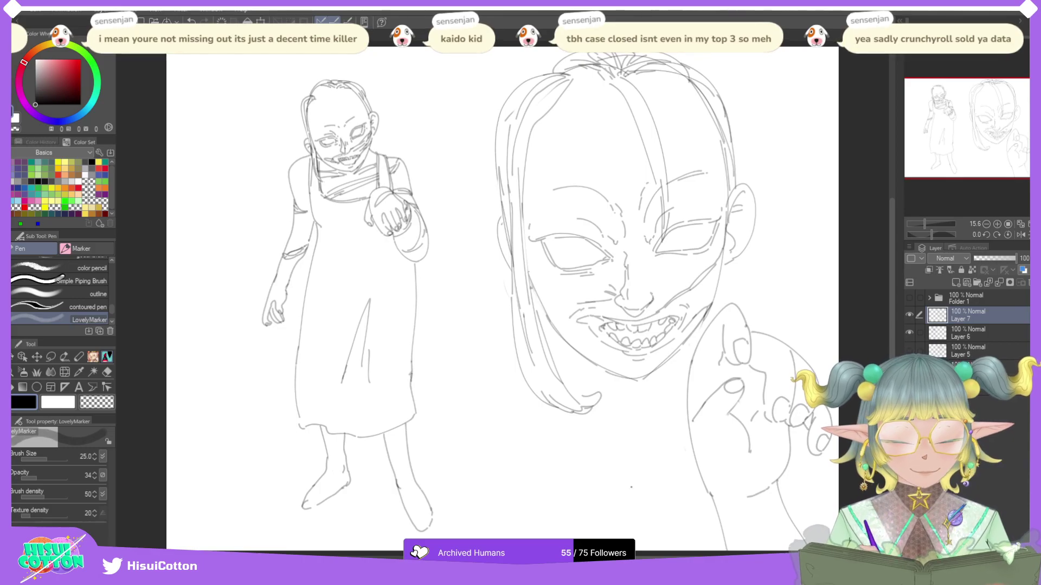
Step: Try a curved shoulder line running from below the long hair lock down to the canvas's lower edge, and undo it
scroll(647, 442, "down", 2)
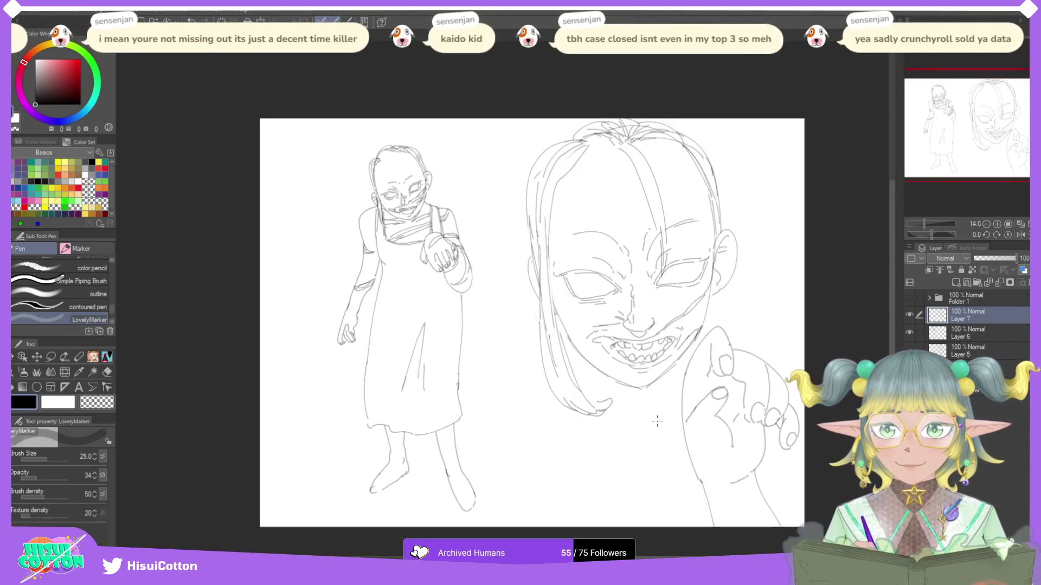
scroll(660, 513, "up", 2)
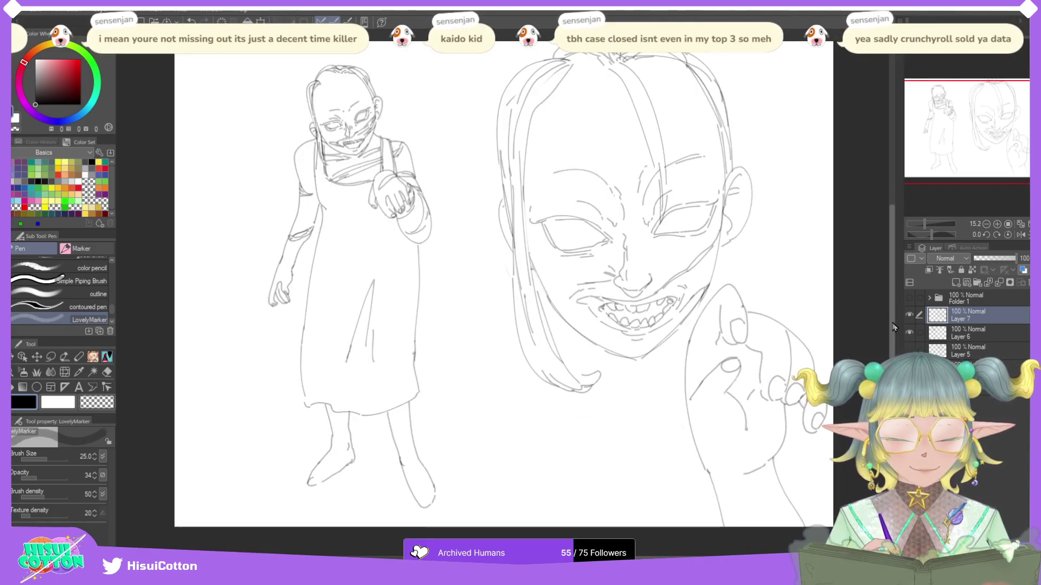
left_click_drag(892, 320, 892, 324)
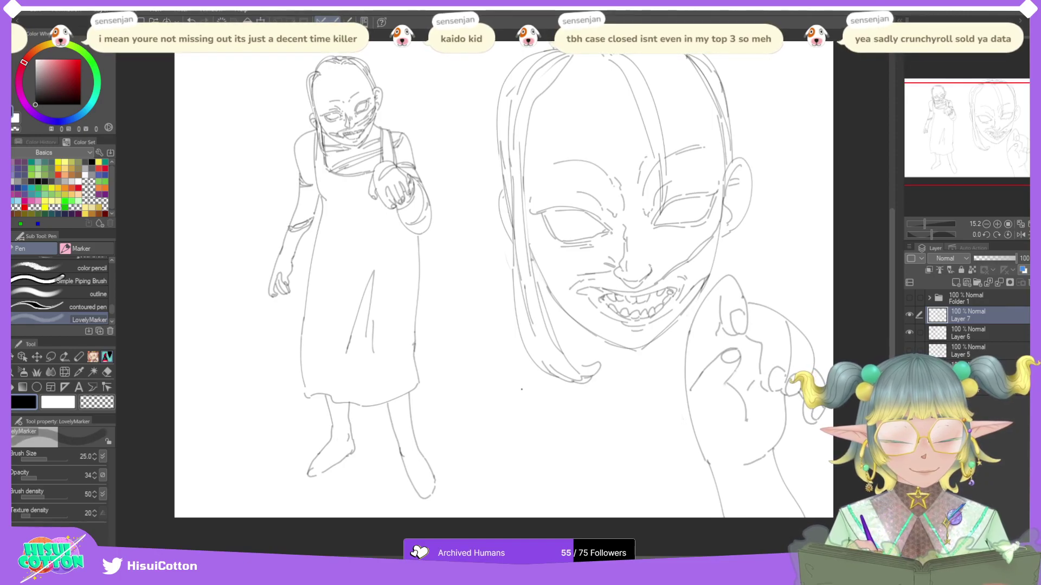
mouse_move(522, 389)
left_mouse_down()
mouse_move(462, 488)
mouse_move(493, 516)
left_mouse_up()
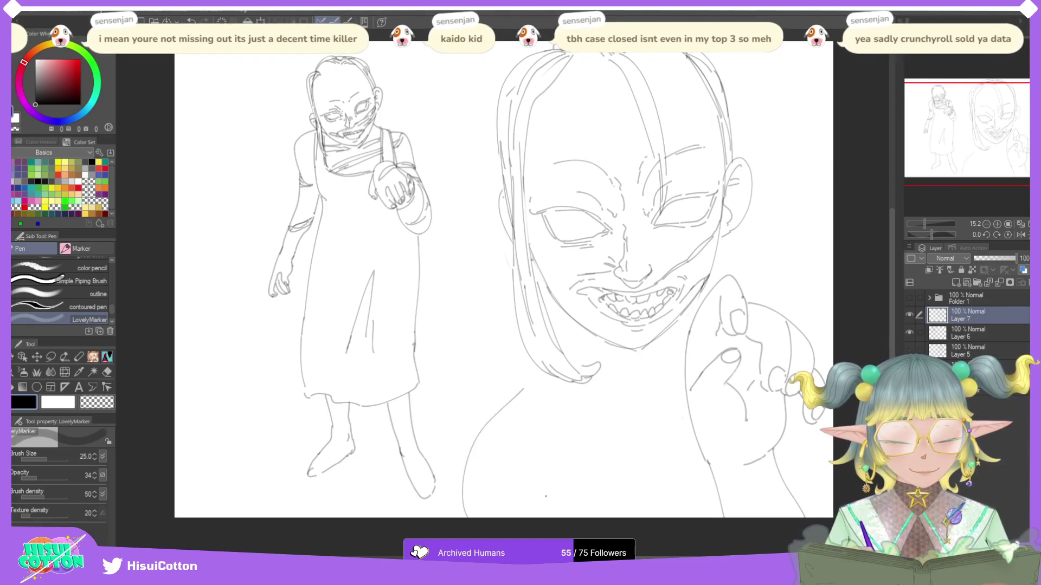
key("ctrl+z")
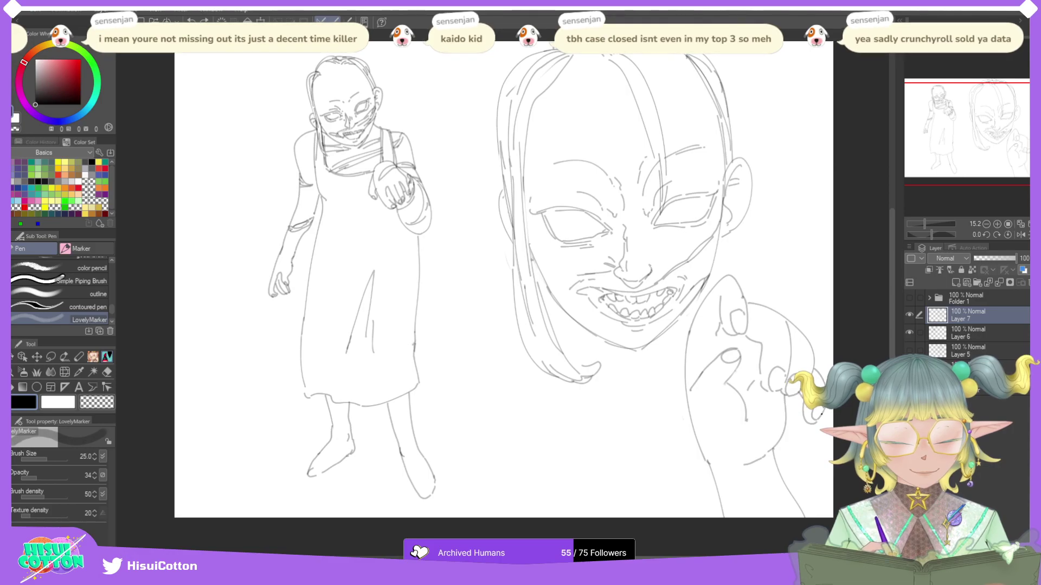
Step: Lasso-select the large head with its hair and ear, leaving out the raised hand
left_click(51, 357)
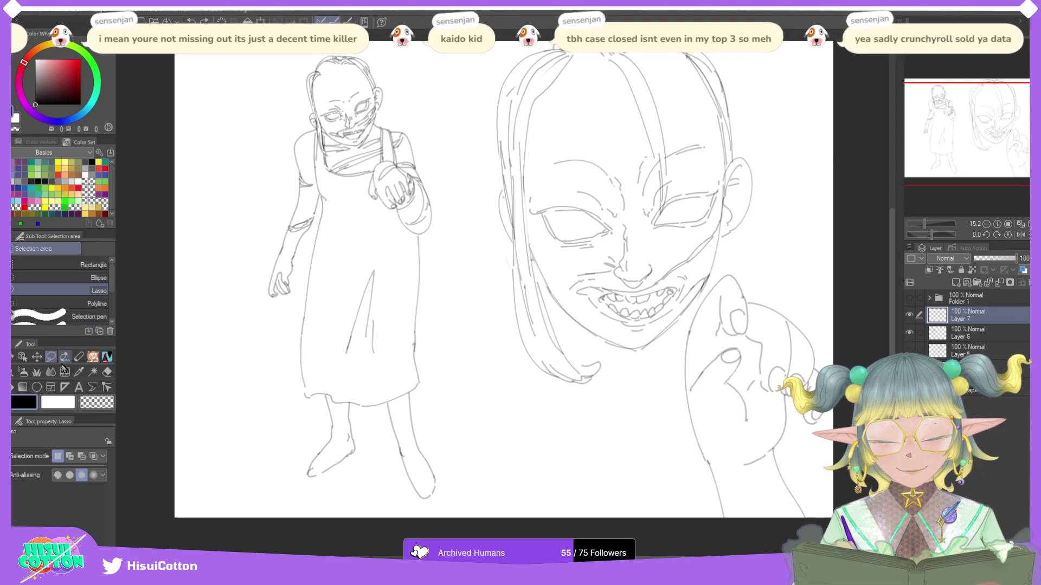
left_click(986, 224)
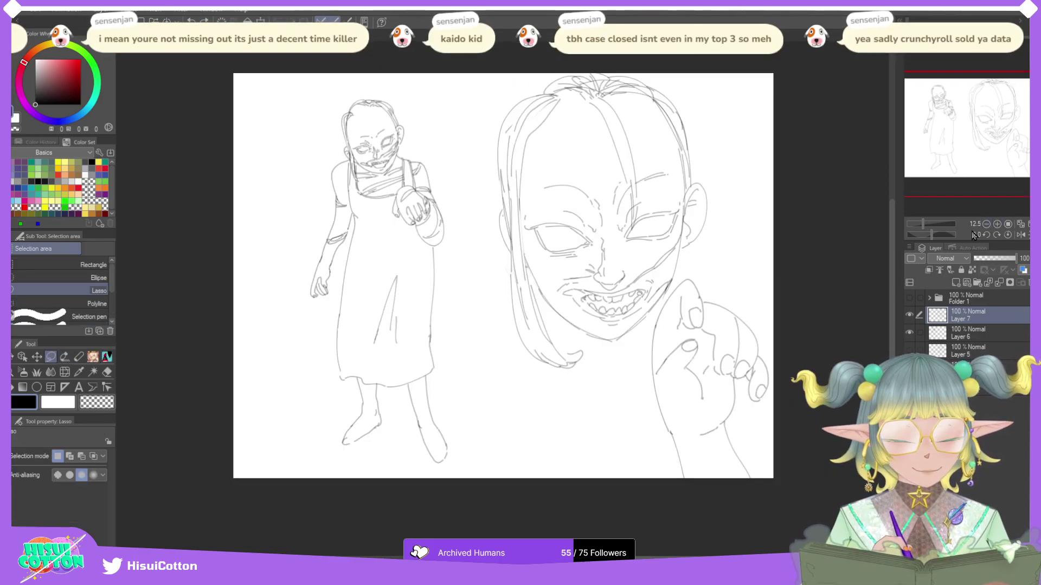
left_click_drag(617, 379, 650, 320)
mouse_move(690, 264)
left_mouse_down()
mouse_move(729, 201)
mouse_move(735, 113)
left_mouse_up()
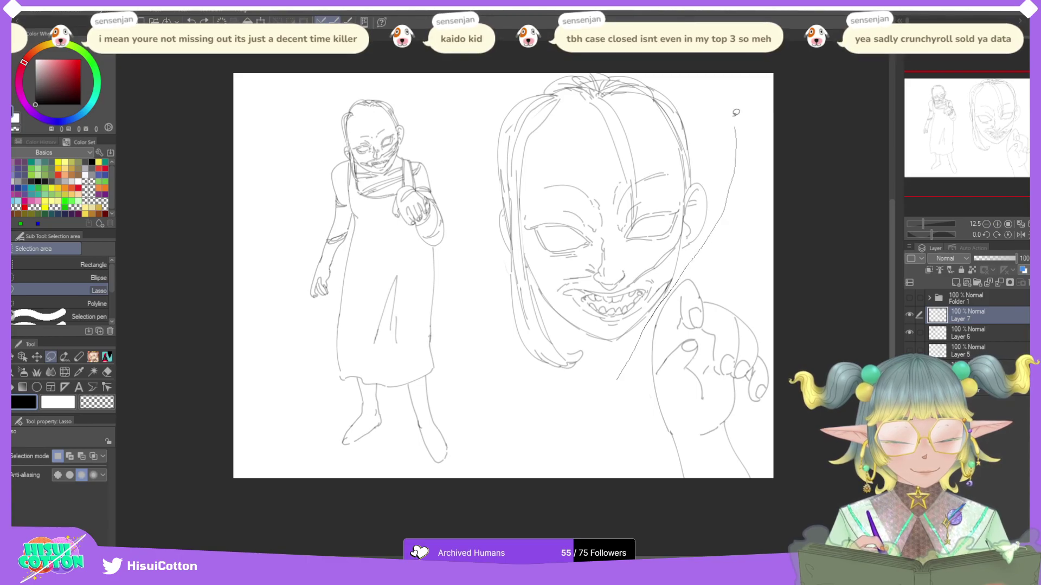
mouse_move(524, 56)
left_mouse_down()
mouse_move(460, 222)
mouse_move(507, 385)
mouse_move(547, 407)
left_mouse_up()
Step: Move the selected head away from the raised hand toward the full-body figure, scale it down to about 98%, and apply the transformation
key("ctrl+t")
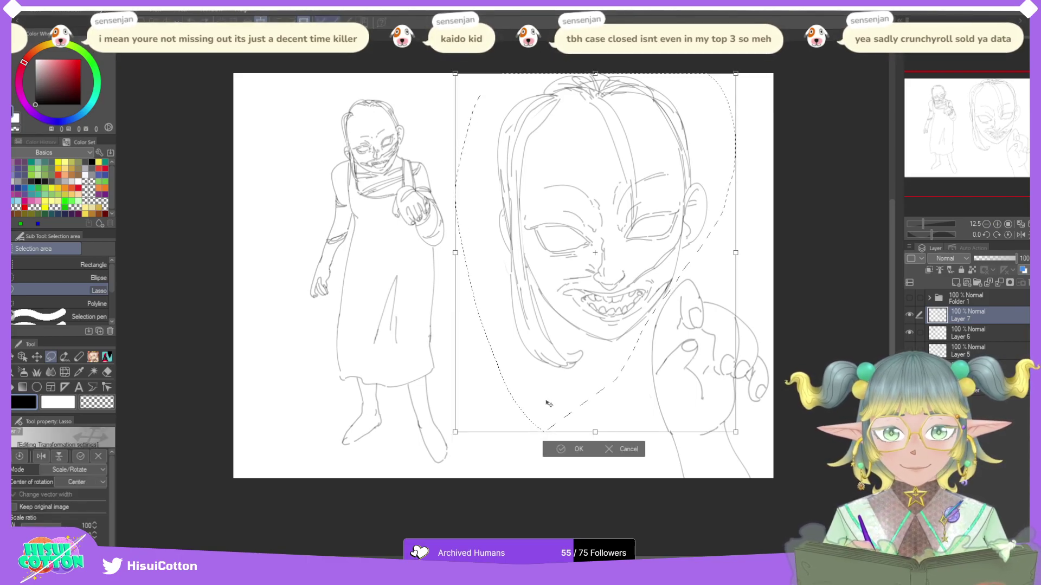
left_click_drag(669, 207, 650, 206)
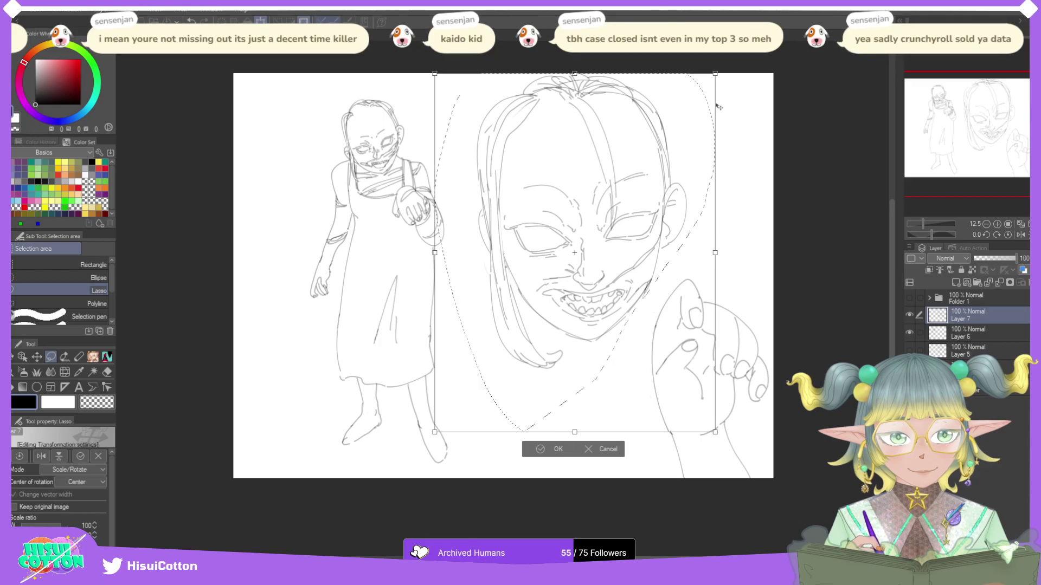
left_click_drag(715, 74, 712, 78)
left_click_drag(645, 165, 645, 162)
left_click(546, 450)
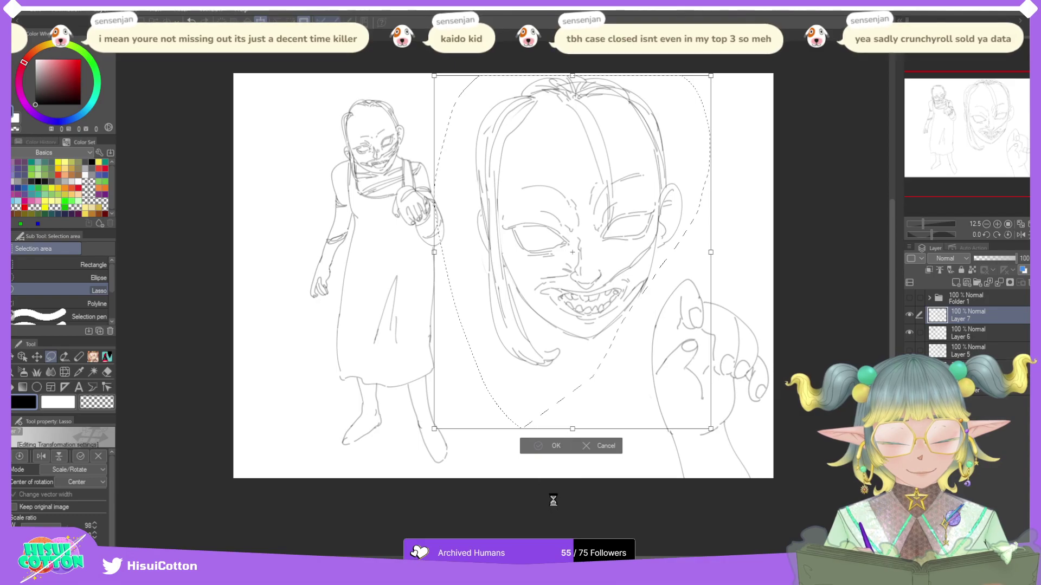
Step: Apply the pending transformation to the large head sketch on Layer 7
left_click(473, 441)
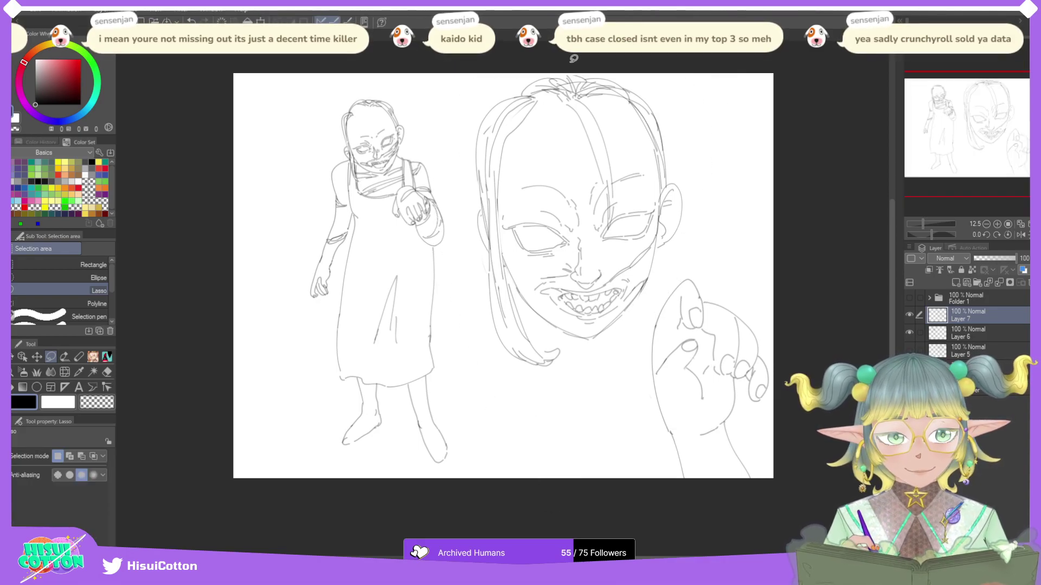
scroll(535, 93, "up", 3)
key("p")
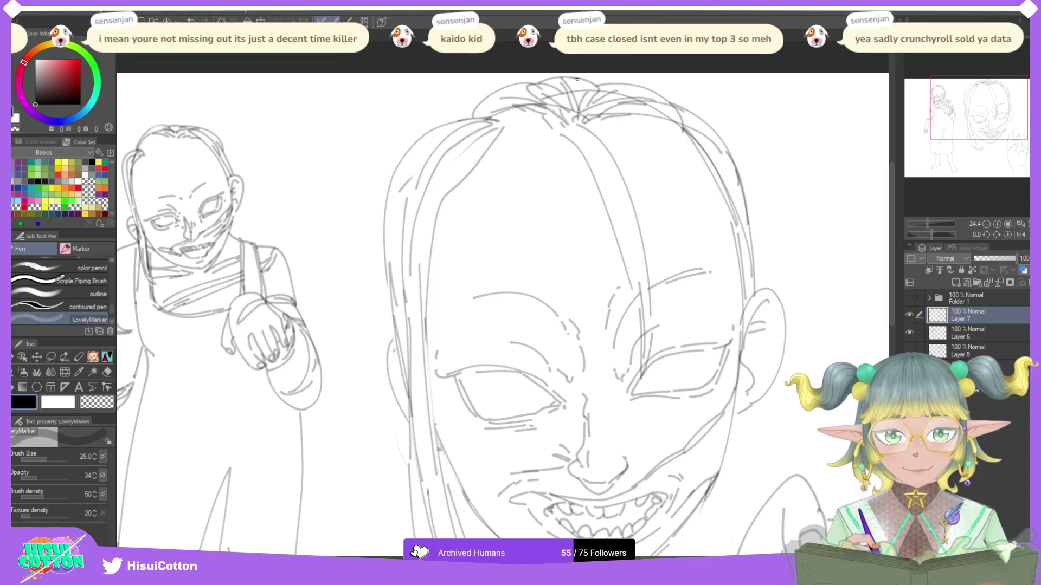
left_click(1030, 224)
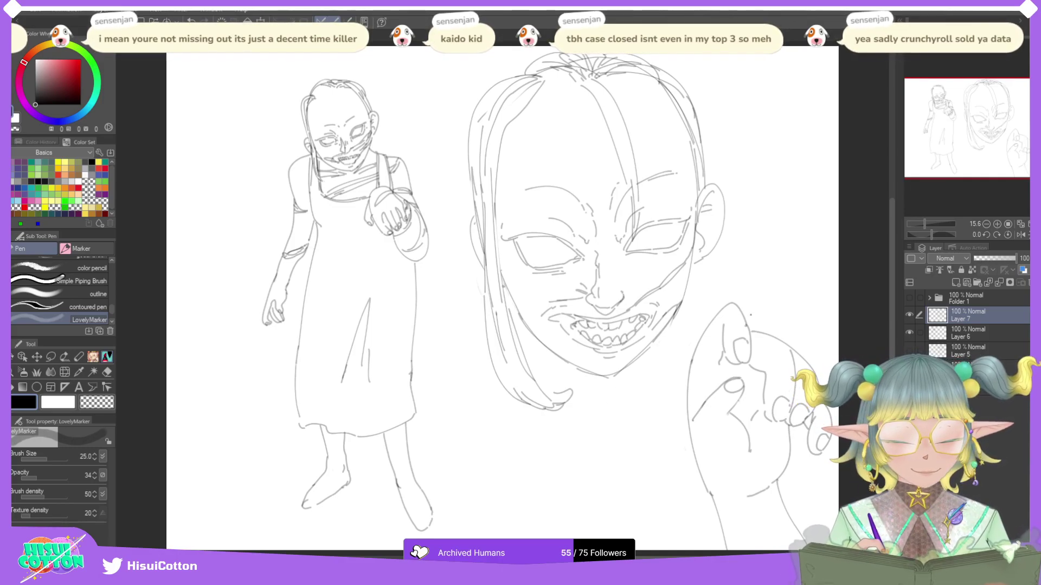
Step: Select the hand sketch with the Lasso, rotate it slightly clockwise, and apply the transformation
left_click(50, 357)
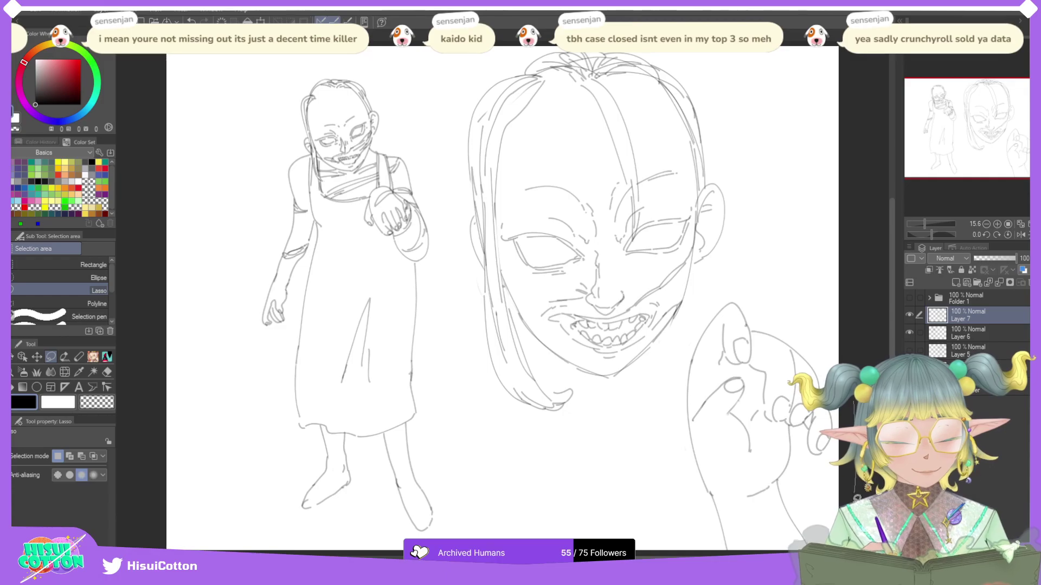
scroll(667, 487, "down", 2)
mouse_move(667, 509)
left_mouse_down()
mouse_move(672, 312)
mouse_move(848, 228)
left_mouse_up()
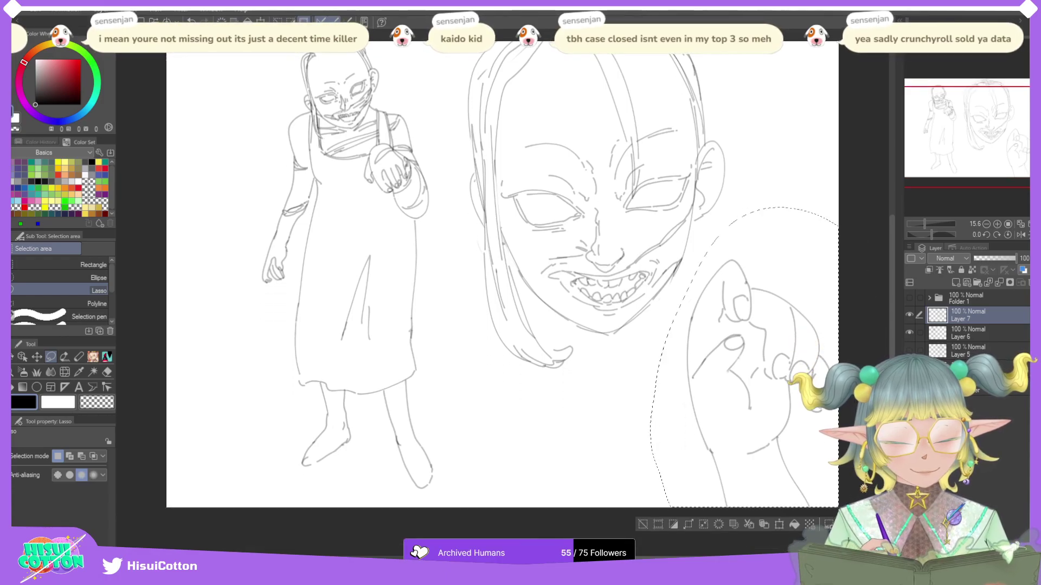
key("ctrl+t")
left_click_drag(813, 393, 803, 408)
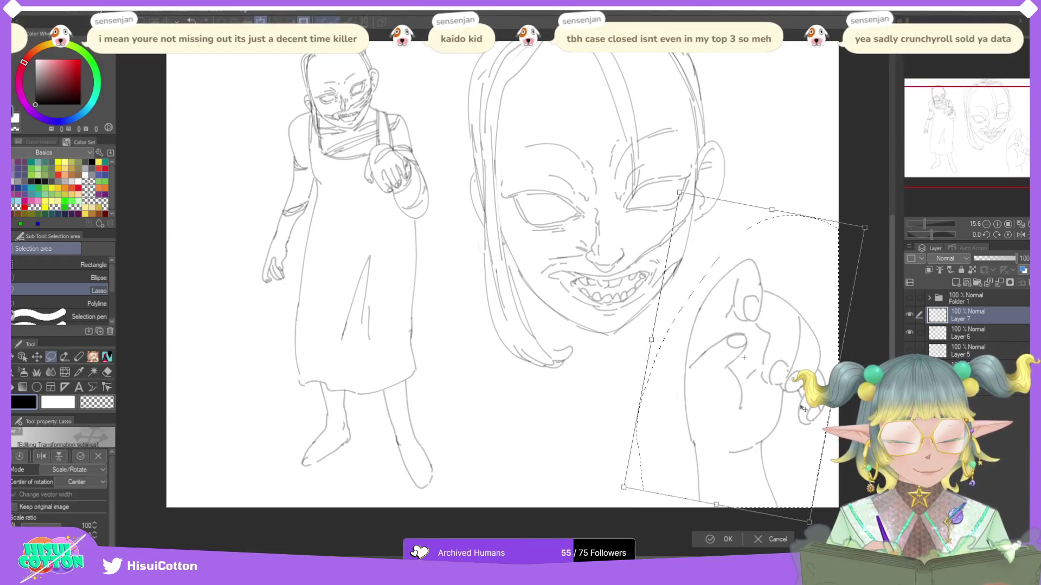
scroll(803, 408, "down", 2)
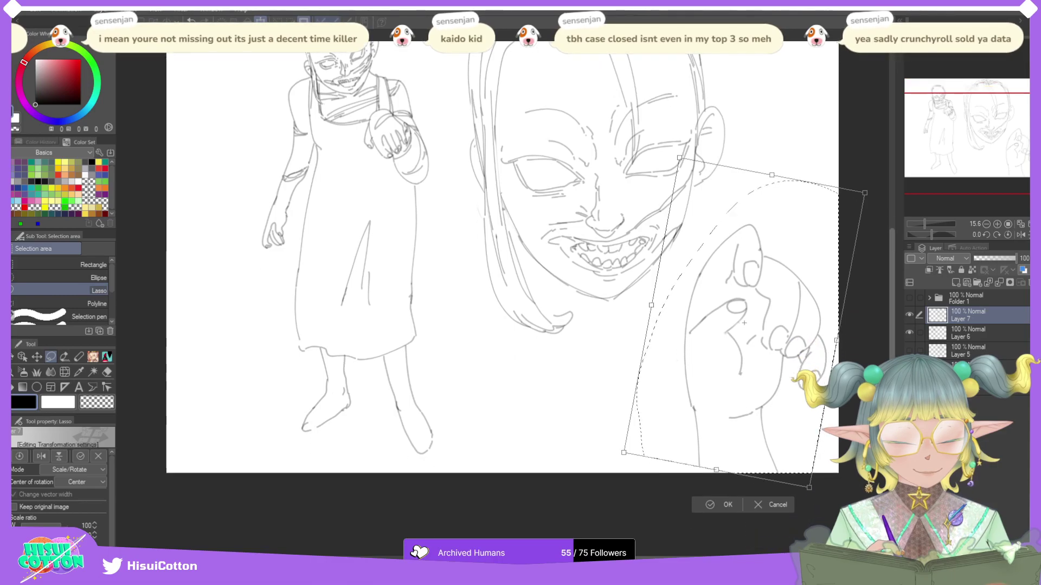
scroll(803, 408, "up", 4)
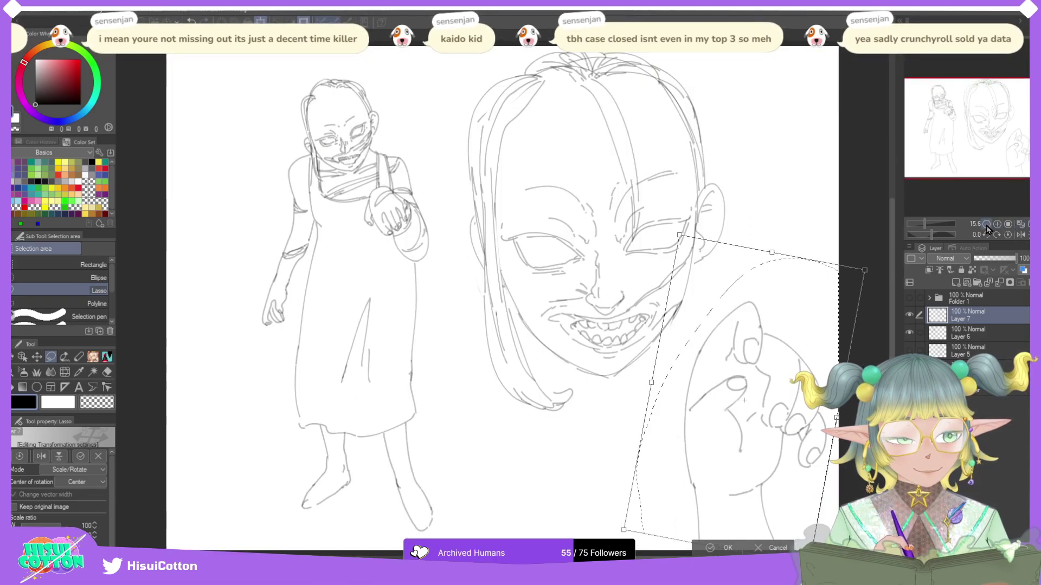
left_click(986, 226)
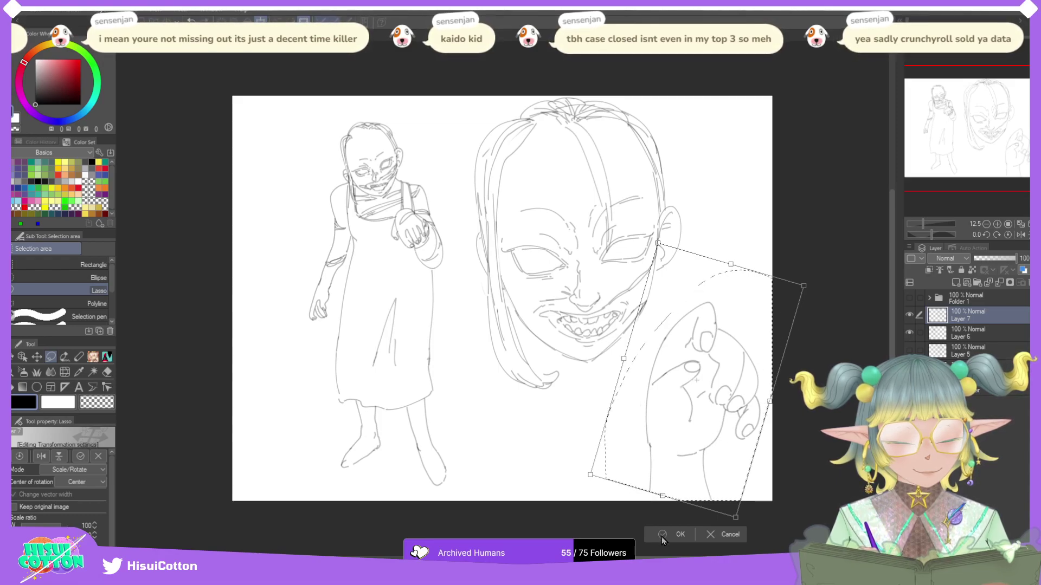
left_click(678, 535)
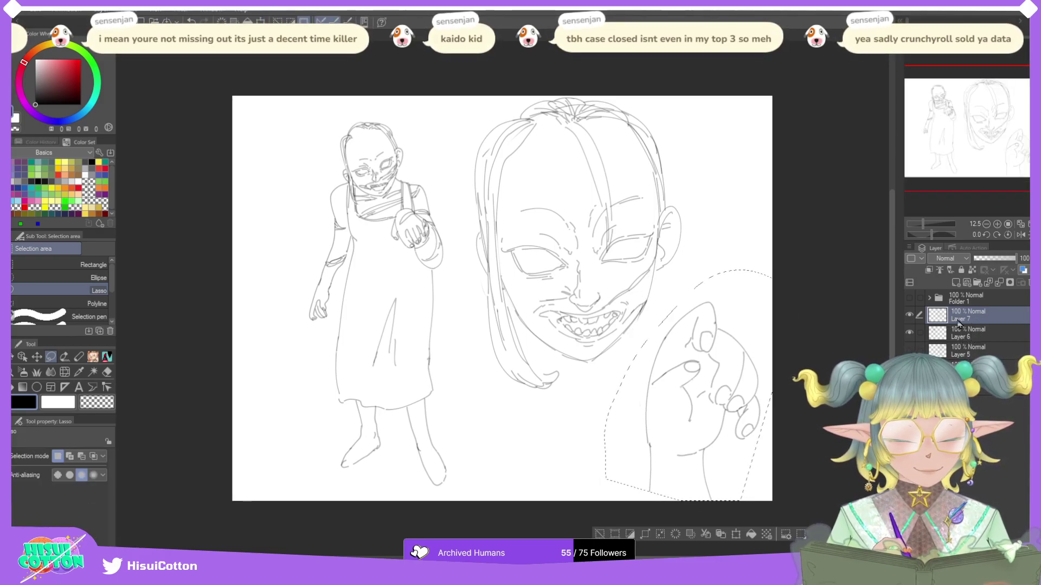
Step: Lasso the large head, shift it left toward the full-body figure, apply the move and clear the selection
mouse_move(726, 209)
left_mouse_down()
mouse_move(591, 385)
mouse_move(498, 434)
mouse_move(464, 300)
mouse_move(465, 196)
mouse_move(595, 60)
mouse_move(789, 228)
left_mouse_up()
key("ctrl+t")
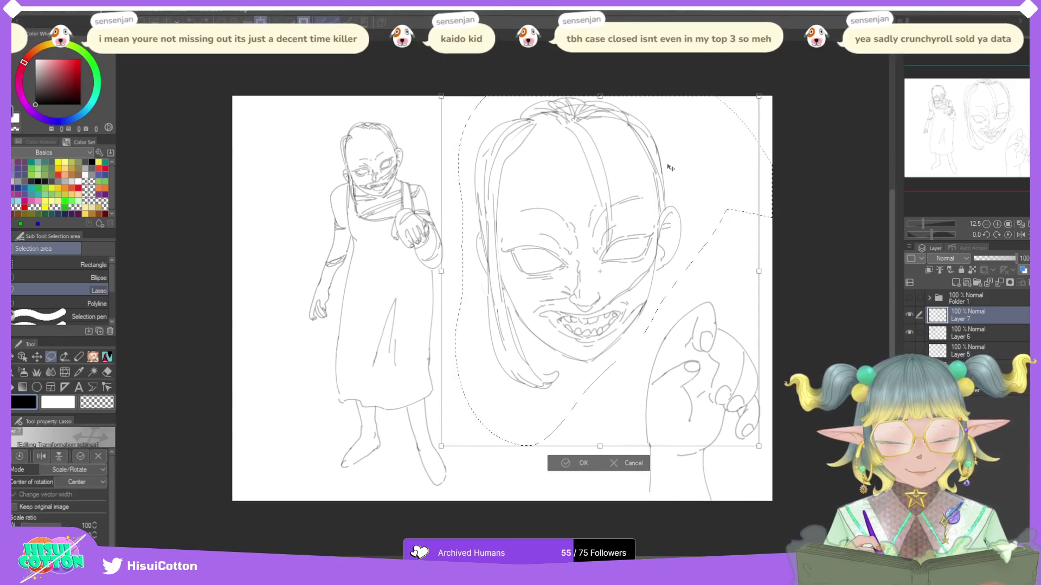
left_click_drag(668, 167, 635, 168)
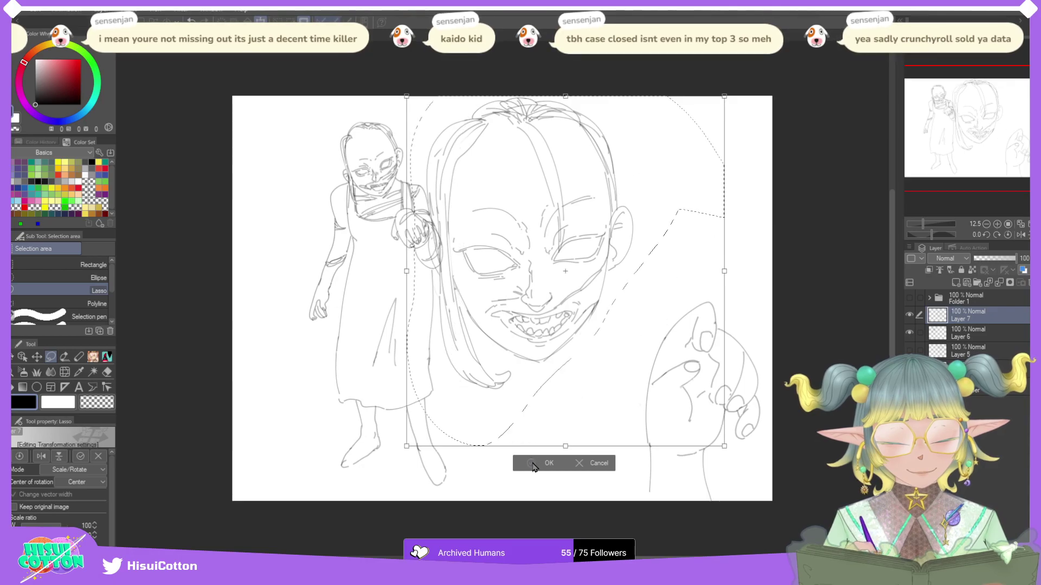
left_click(534, 464)
key("ctrl+d")
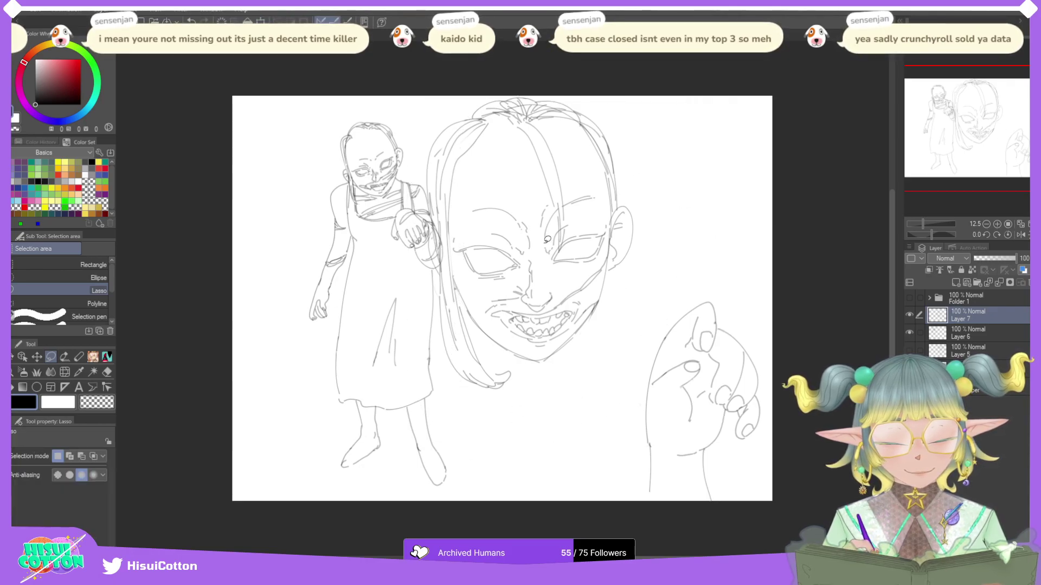
Step: Move the full-body figure on Layer 6 left, clear of the large head, and make Layer 7 active again
left_click(914, 335)
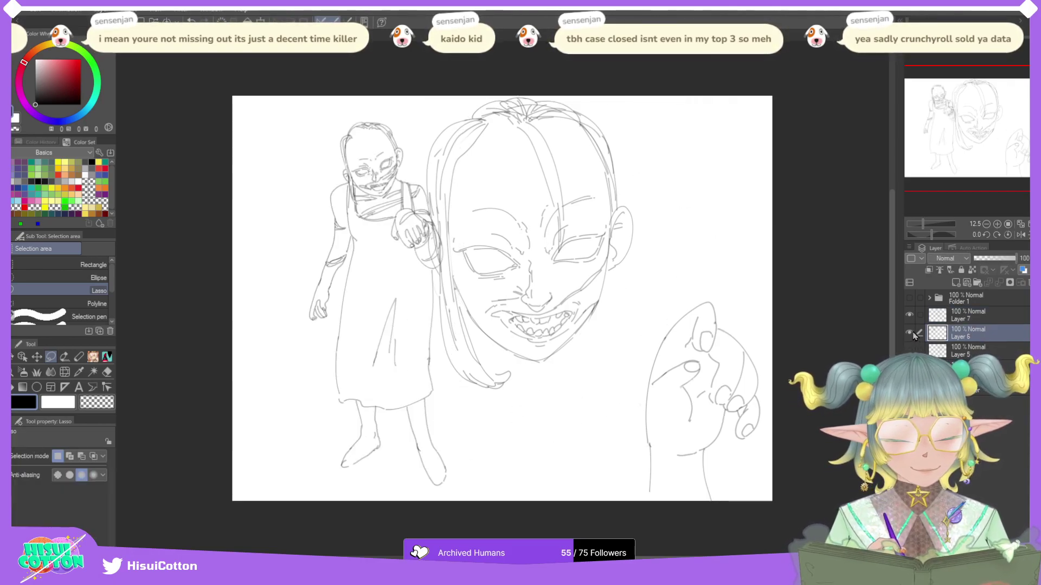
key("ctrl+t")
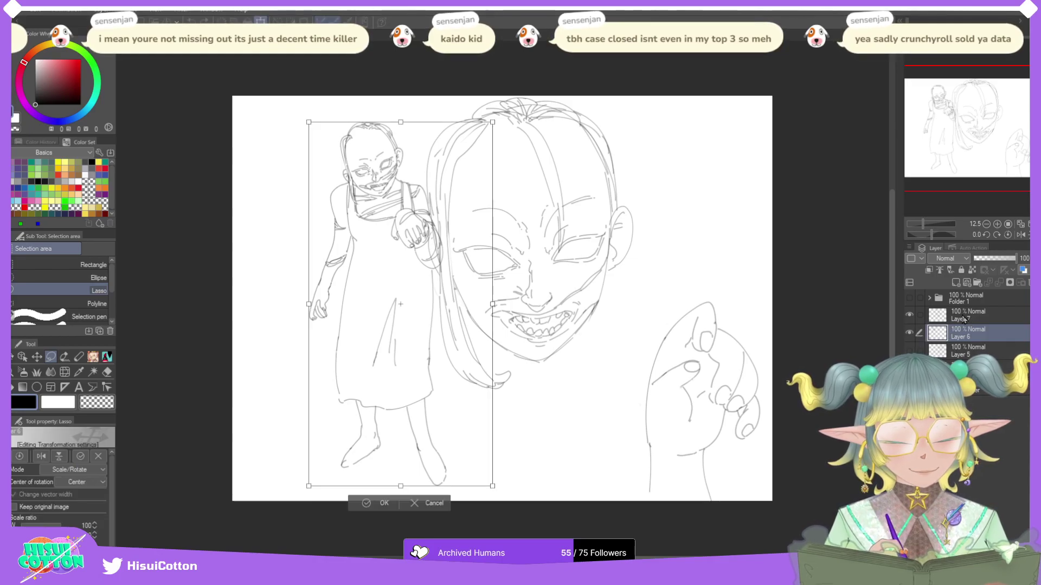
left_click_drag(339, 482, 304, 482)
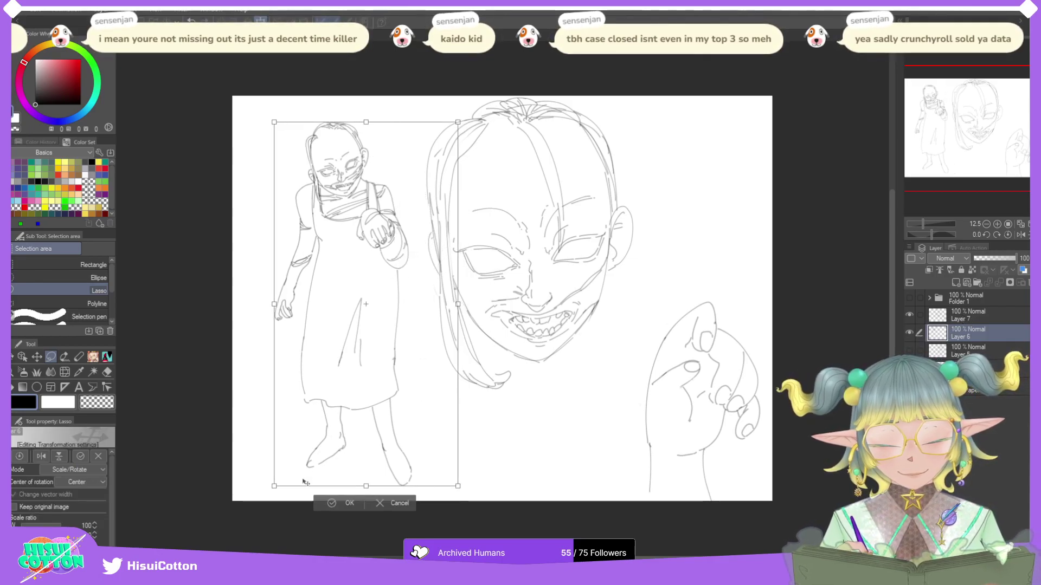
left_click(331, 503)
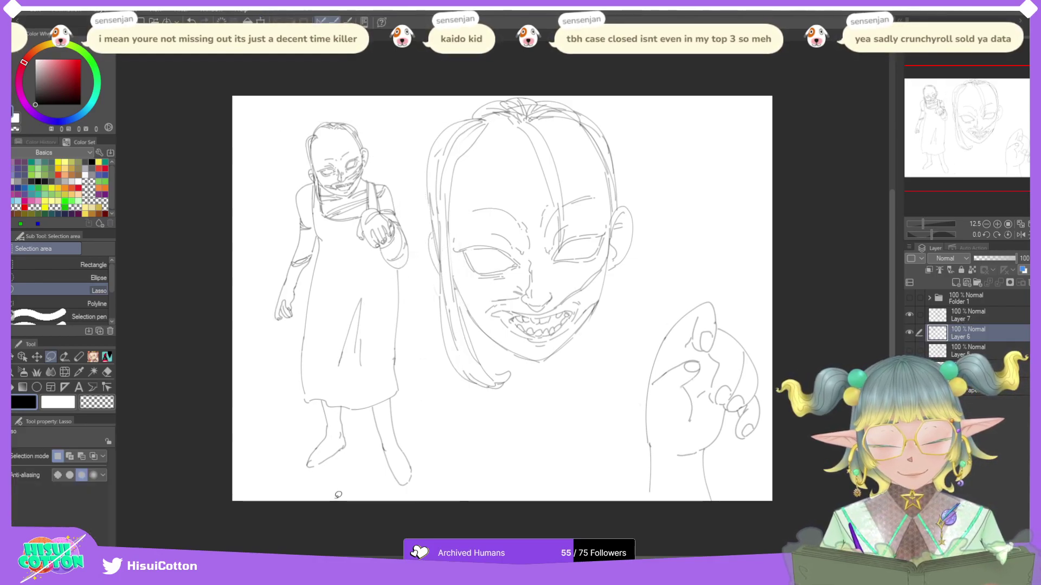
left_click(970, 315)
Step: Try to sketch a curved outline beside the hand with the LovelyMarker pen
left_click(106, 357)
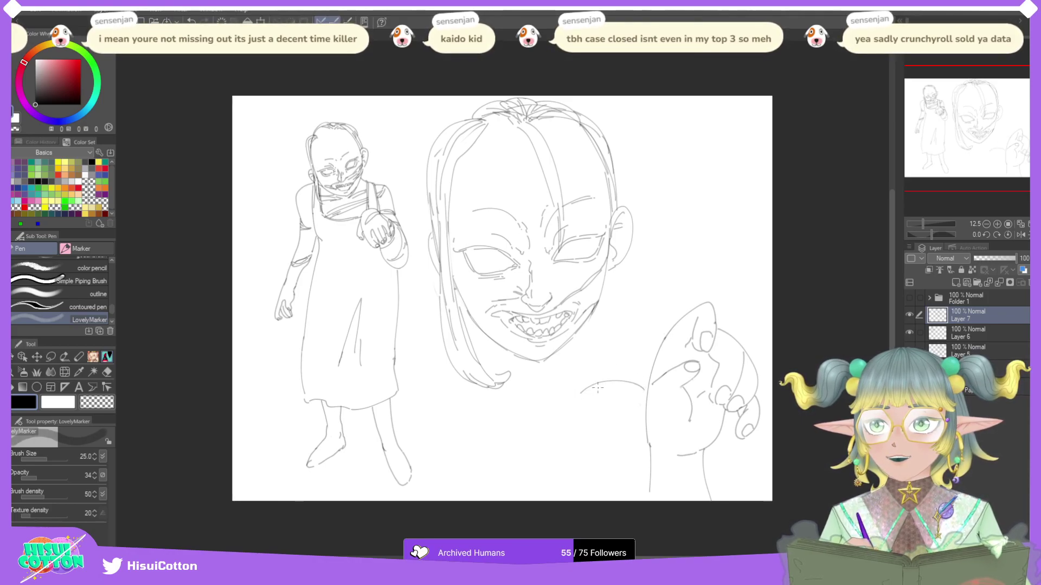
left_click_drag(623, 397, 600, 500)
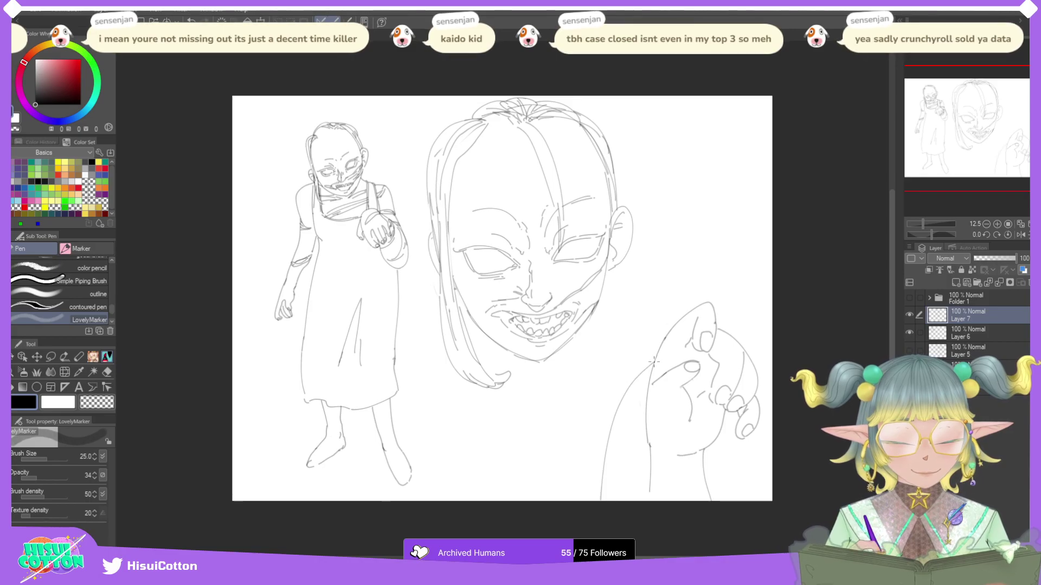
key("ctrl+z")
left_click_drag(648, 378, 584, 442)
key("ctrl+z")
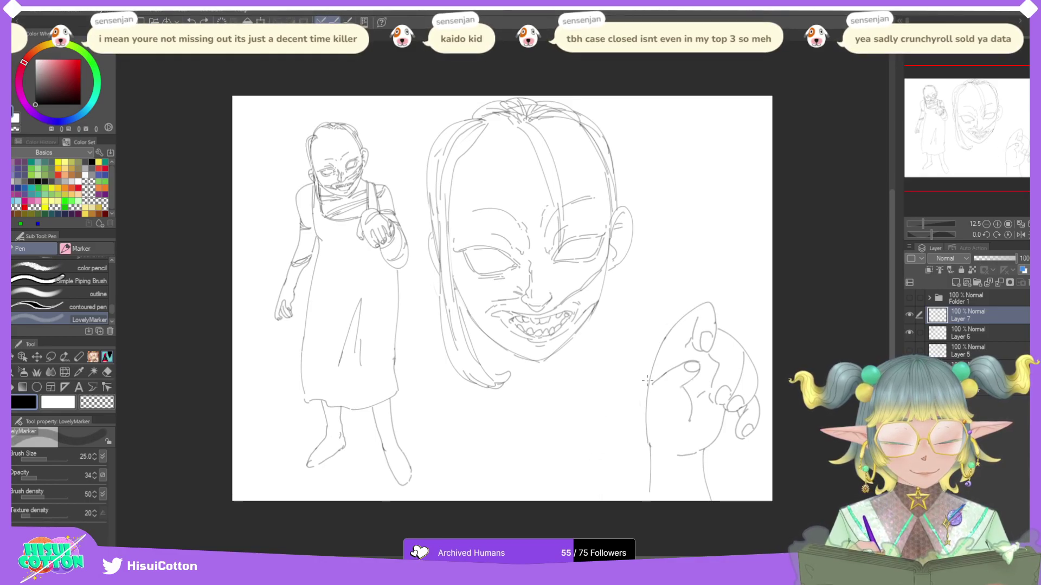
Step: Erase the forearm lines below the hand and try redrawing them slanting down to the canvas edge
key("e")
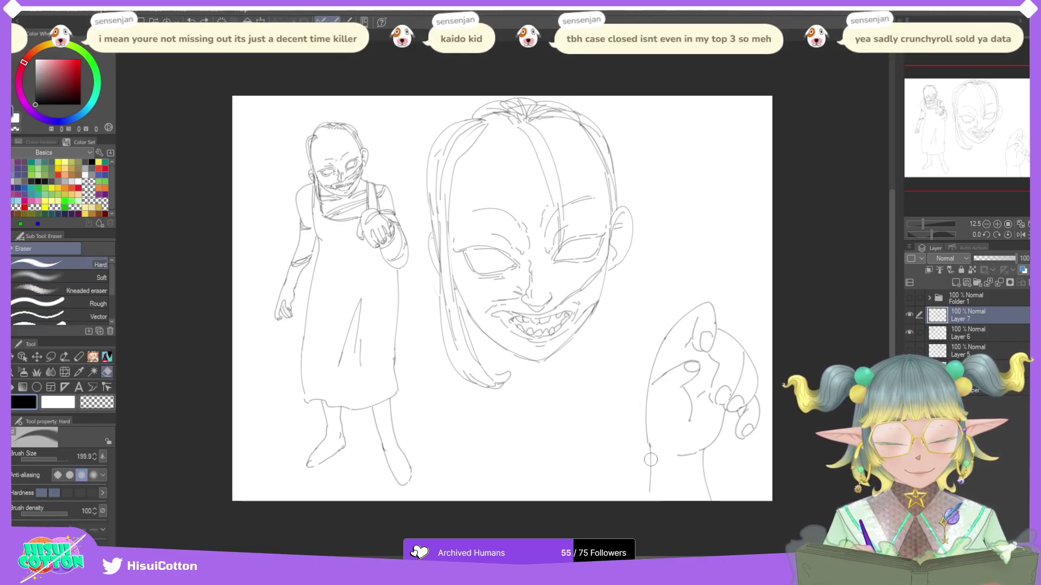
left_click_drag(651, 477, 655, 520)
left_click_drag(706, 490, 704, 452)
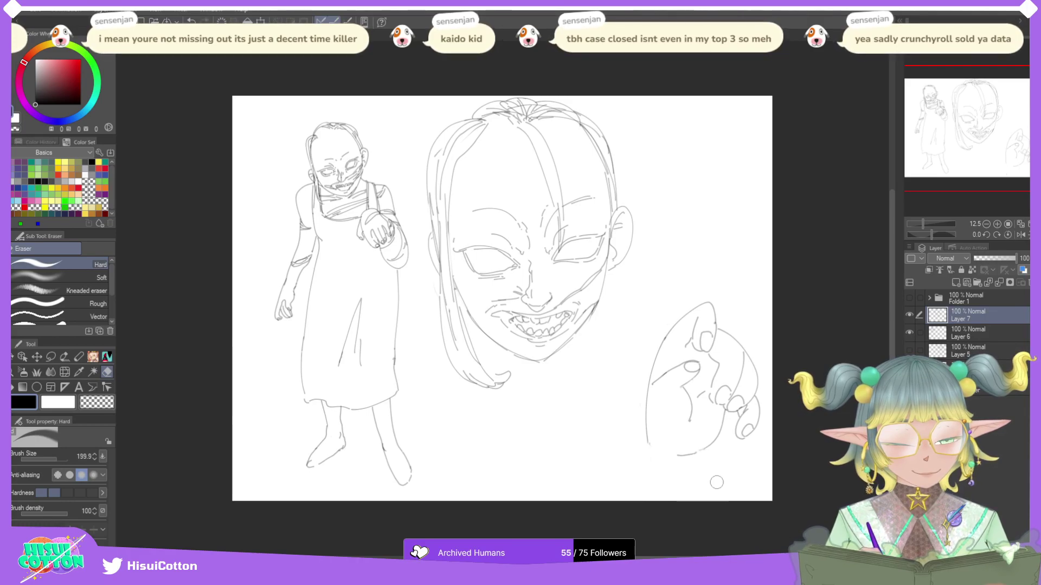
key("p")
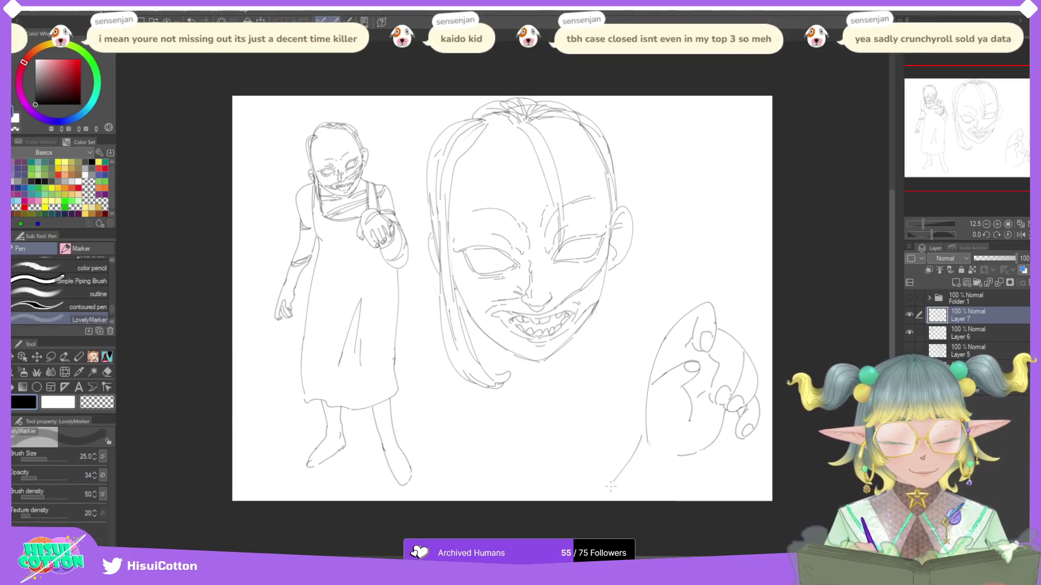
left_click_drag(645, 436, 599, 499)
left_click_drag(686, 460, 656, 506)
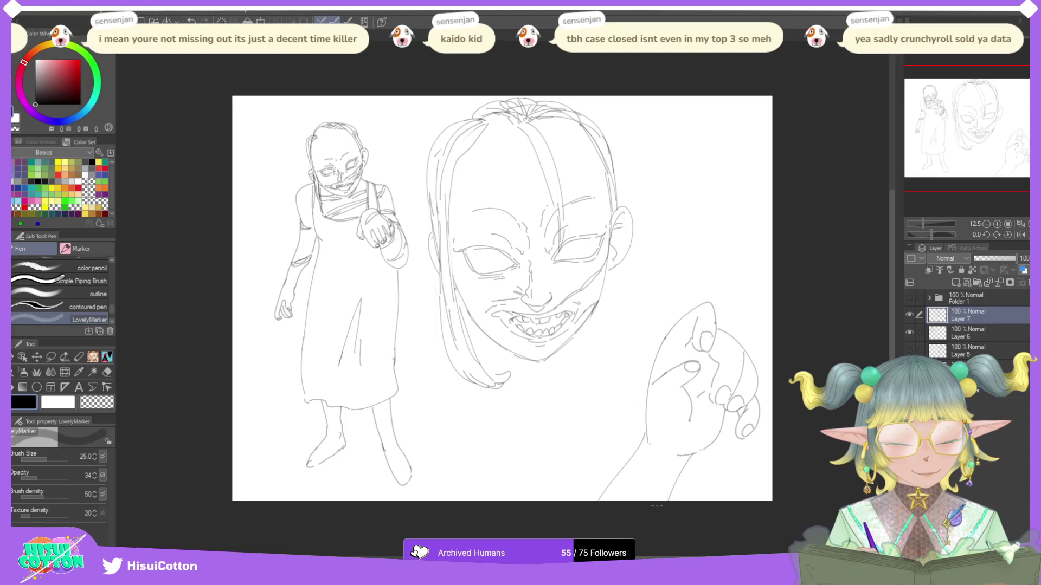
key("ctrl+z")
key("ctrl+z")
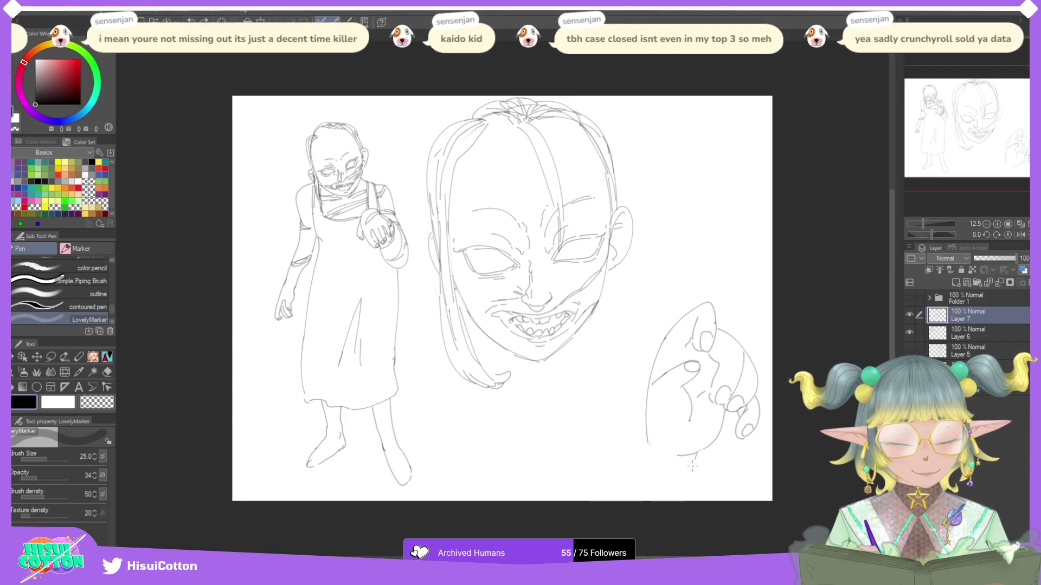
key("ctrl+z")
Step: Erase the entire hand sketch from Layer 7 with a resized Hard eraser
left_click(107, 371)
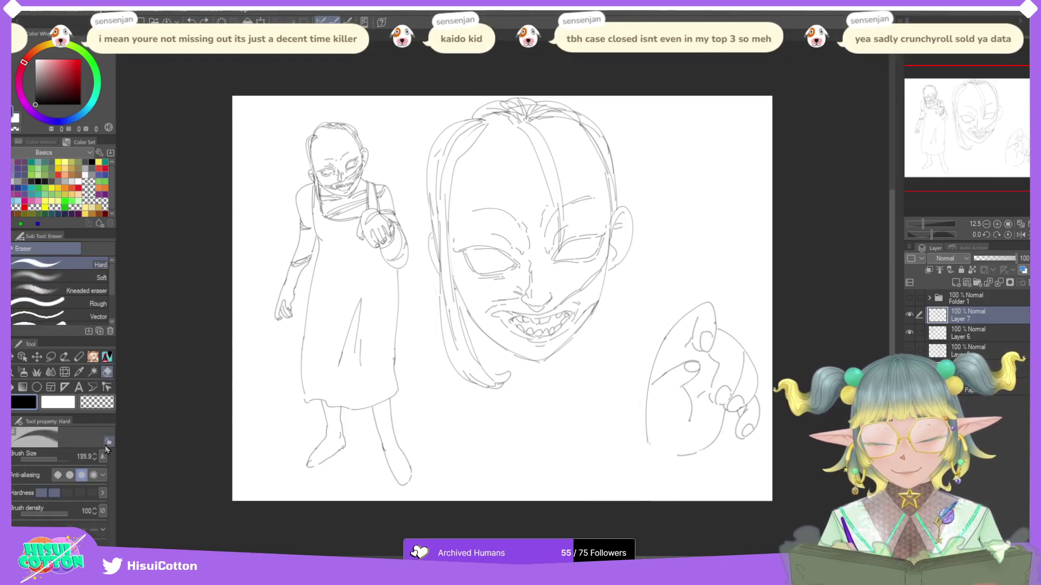
left_click(68, 460)
left_click_drag(65, 460, 65, 460)
mouse_move(665, 404)
left_mouse_down()
mouse_move(670, 450)
mouse_move(725, 446)
mouse_move(722, 435)
left_mouse_up()
Step: Sketch the neck lines below the large head and a long shoulder curve sweeping down to the left with LovelyMarker
left_click(107, 356)
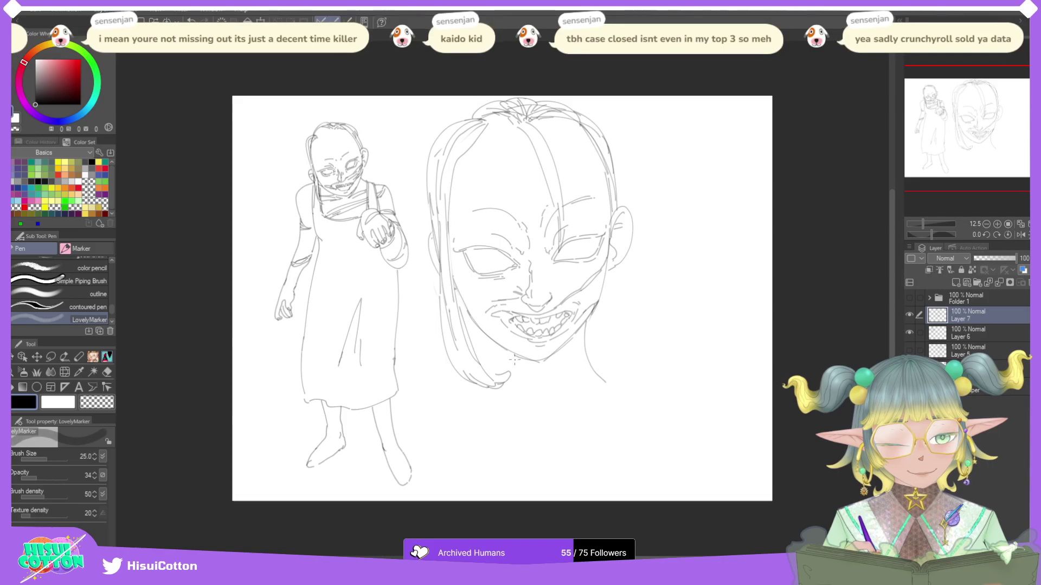
left_click_drag(501, 347, 508, 371)
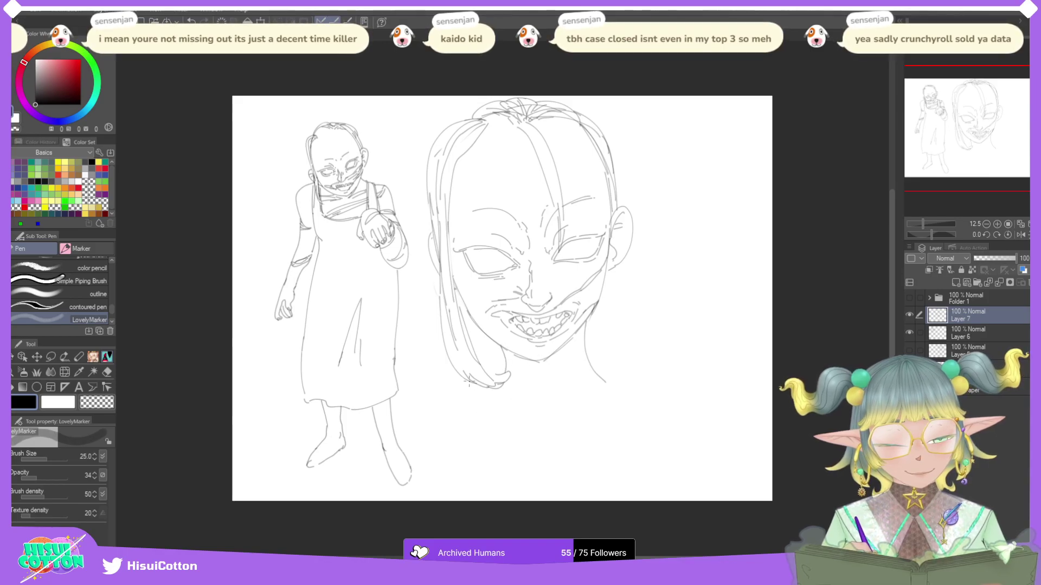
left_click_drag(459, 373, 387, 411)
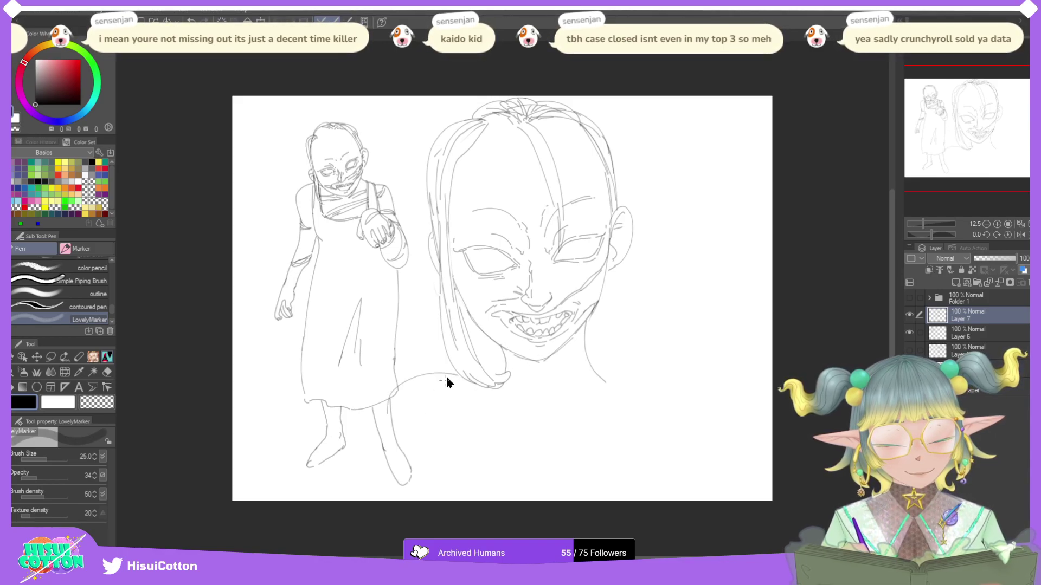
key("ctrl+z")
left_click_drag(451, 373, 350, 450)
key("ctrl+z")
mouse_move(457, 376)
left_mouse_down()
mouse_move(427, 375)
mouse_move(338, 483)
left_mouse_up()
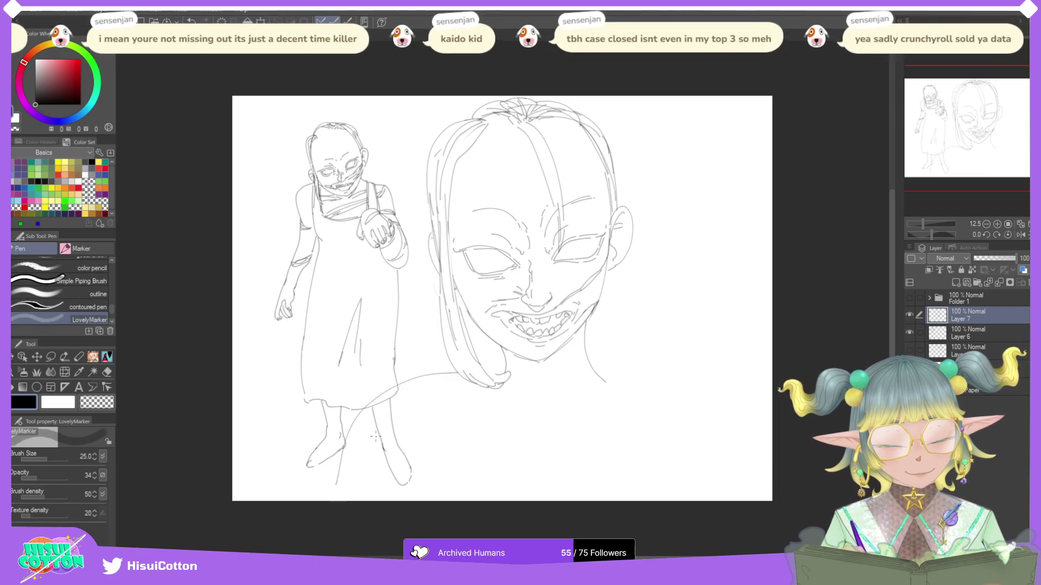
key("ctrl+z")
mouse_move(460, 372)
left_mouse_down()
mouse_move(432, 369)
mouse_move(345, 469)
left_mouse_up()
key("ctrl+z")
mouse_move(455, 373)
left_mouse_down()
mouse_move(398, 372)
mouse_move(332, 480)
left_mouse_up()
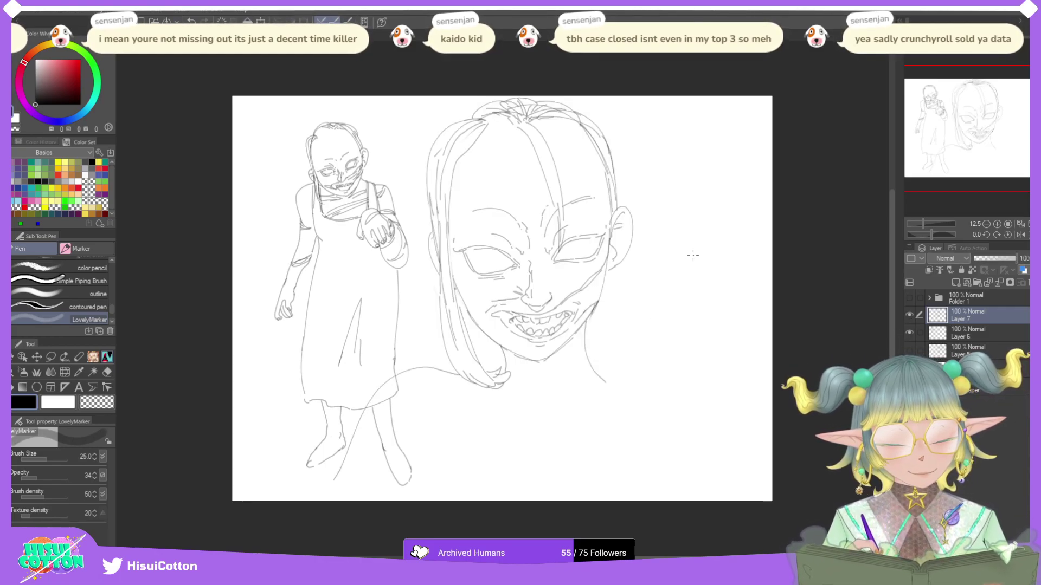
Step: Sketch the rounded outline of a first finger for a new hand beside the large head's jaw
left_click_drag(693, 254, 622, 374)
key("ctrl+z")
mouse_move(615, 337)
left_mouse_down()
mouse_move(701, 260)
mouse_move(657, 251)
mouse_move(630, 308)
left_mouse_up()
key("ctrl+z")
left_click_drag(630, 308, 637, 370)
key("ctrl+z")
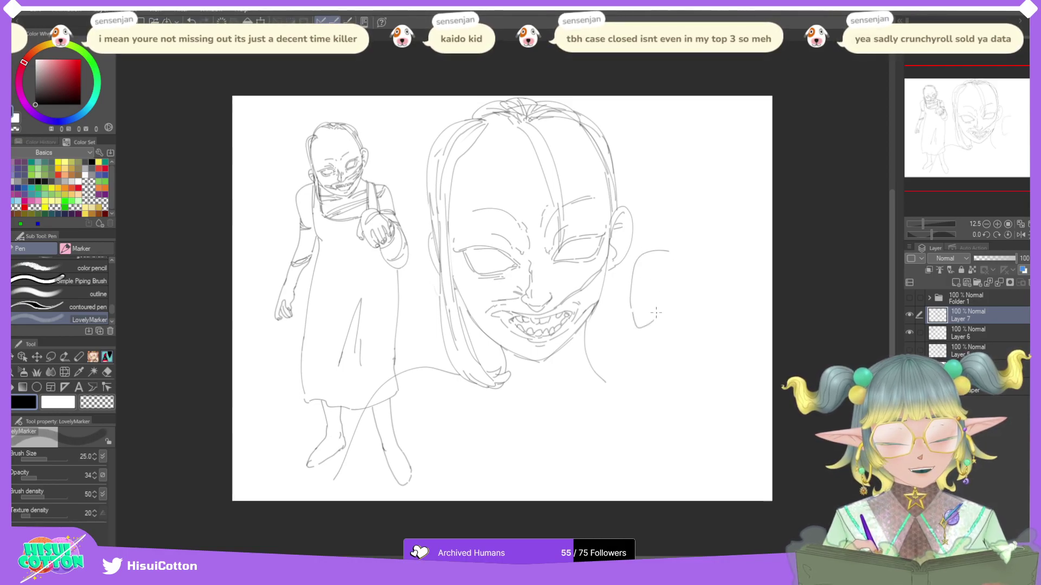
key("ctrl+z")
key("ctrl+z")
mouse_move(630, 310)
left_mouse_down()
mouse_move(659, 321)
mouse_move(662, 312)
mouse_move(652, 334)
mouse_move(655, 300)
left_mouse_up()
key("ctrl+z")
Step: Extend the new hand sketch with a long curved line from the top of the finger toward the canvas's right edge
left_click_drag(679, 253, 730, 282)
key("ctrl+z")
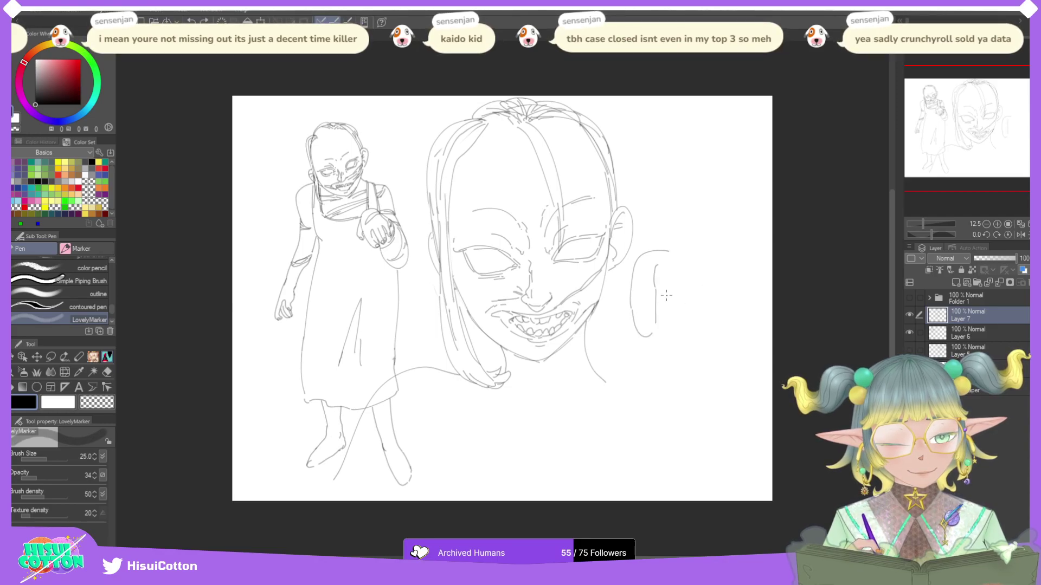
left_click_drag(667, 253, 746, 291)
key("ctrl+z")
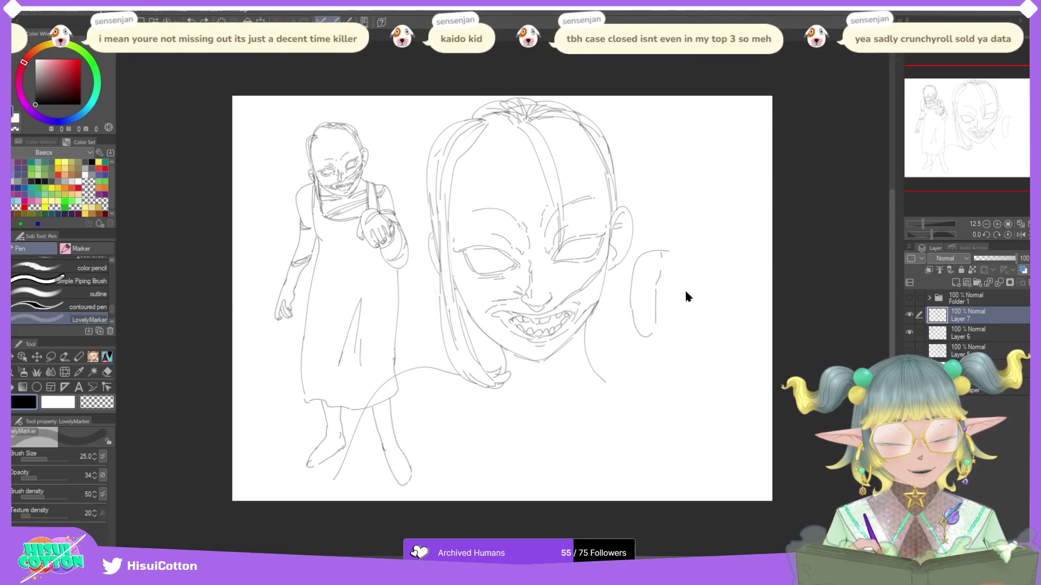
mouse_move(665, 251)
left_mouse_down()
mouse_move(668, 273)
mouse_move(685, 253)
mouse_move(757, 282)
left_mouse_up()
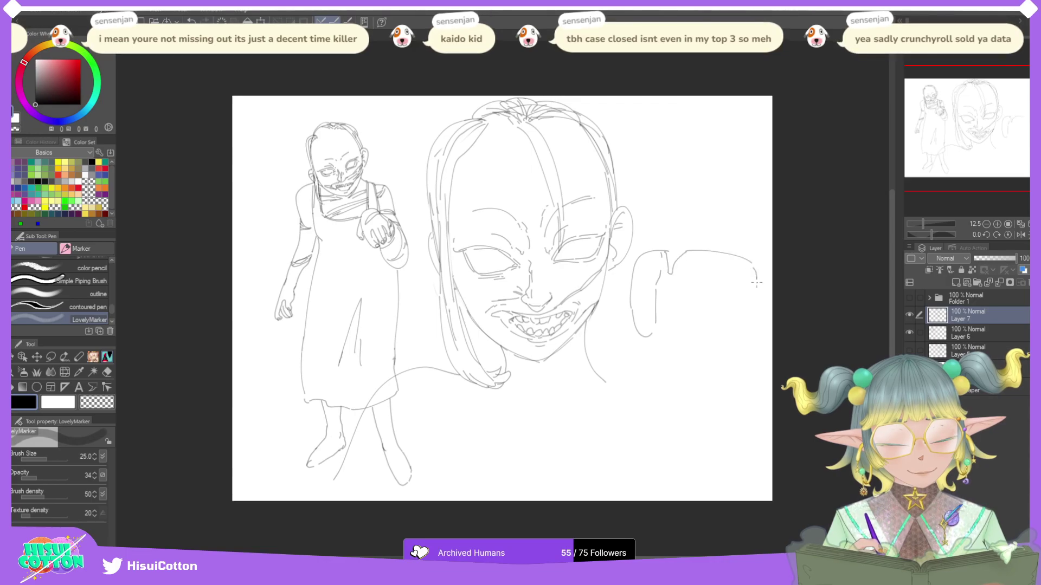
Step: Sketch a curved thumb outline with LovelyMarker below the first finger, joining it to the base of the hand
key("ctrl+z")
mouse_move(617, 329)
left_mouse_down()
mouse_move(609, 370)
mouse_move(644, 369)
mouse_move(638, 381)
mouse_move(609, 372)
mouse_move(630, 392)
left_mouse_up()
key("ctrl+z")
key("ctrl+z")
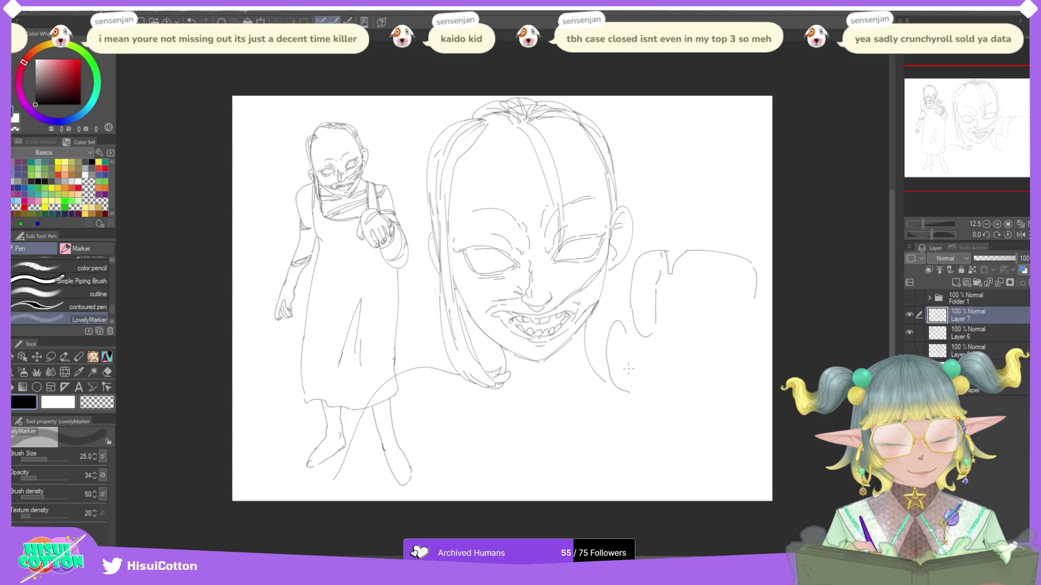
left_click_drag(629, 339, 645, 375)
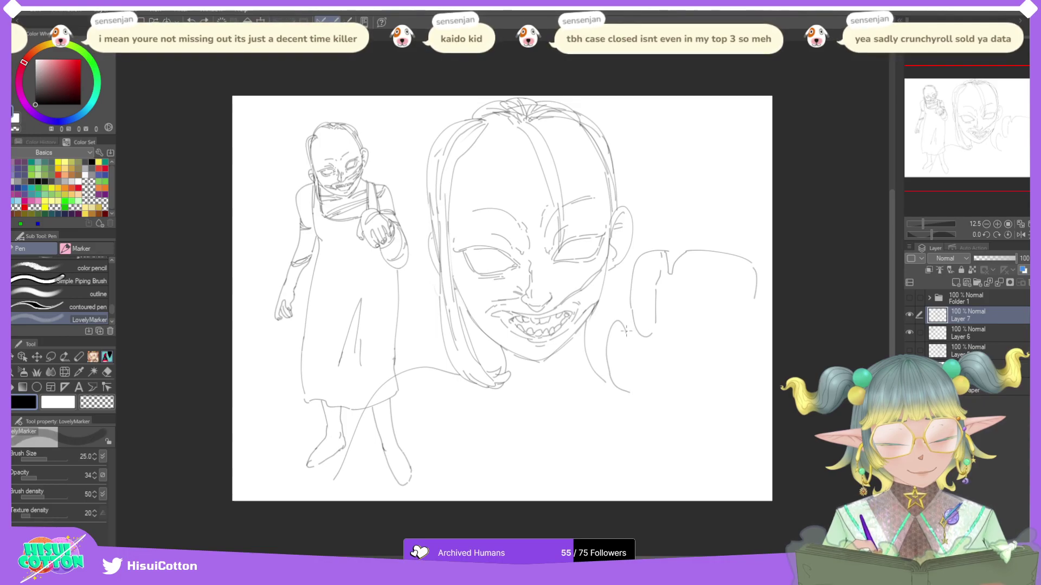
mouse_move(627, 331)
left_mouse_down()
mouse_move(631, 356)
mouse_move(629, 346)
mouse_move(648, 347)
mouse_move(666, 367)
left_mouse_up()
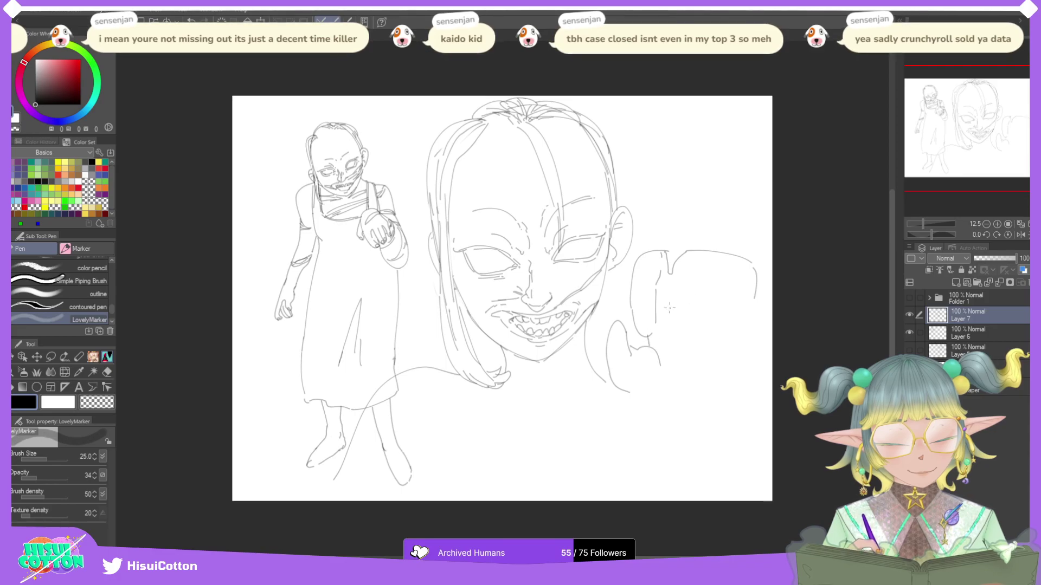
Step: Sketch a large rounded fist outline beside the first finger and a palm curve beneath it
mouse_move(671, 275)
left_mouse_down()
mouse_move(699, 350)
mouse_move(721, 349)
mouse_move(756, 287)
left_mouse_up()
key("ctrl+z")
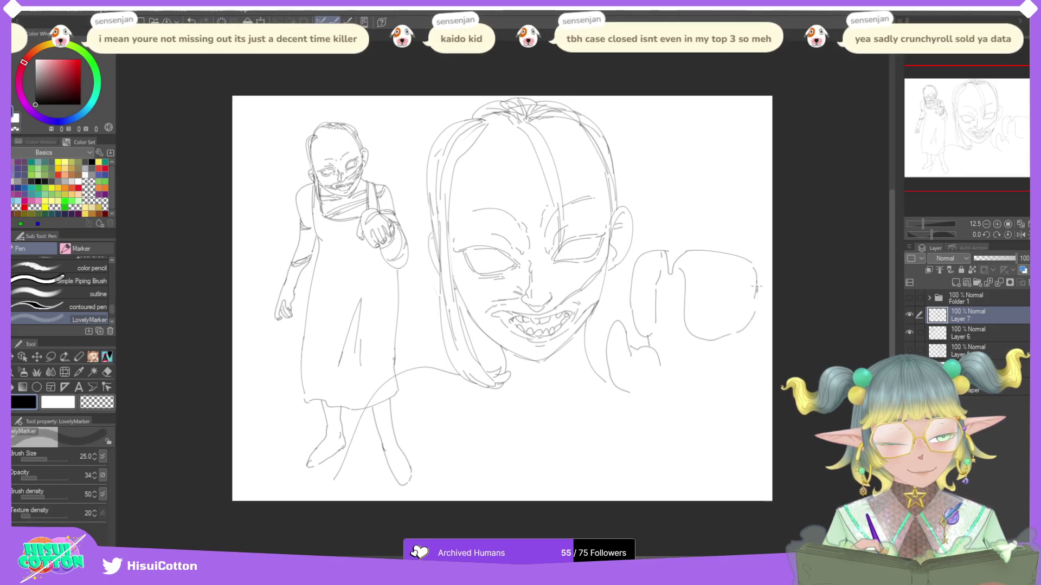
left_click_drag(742, 335, 716, 394)
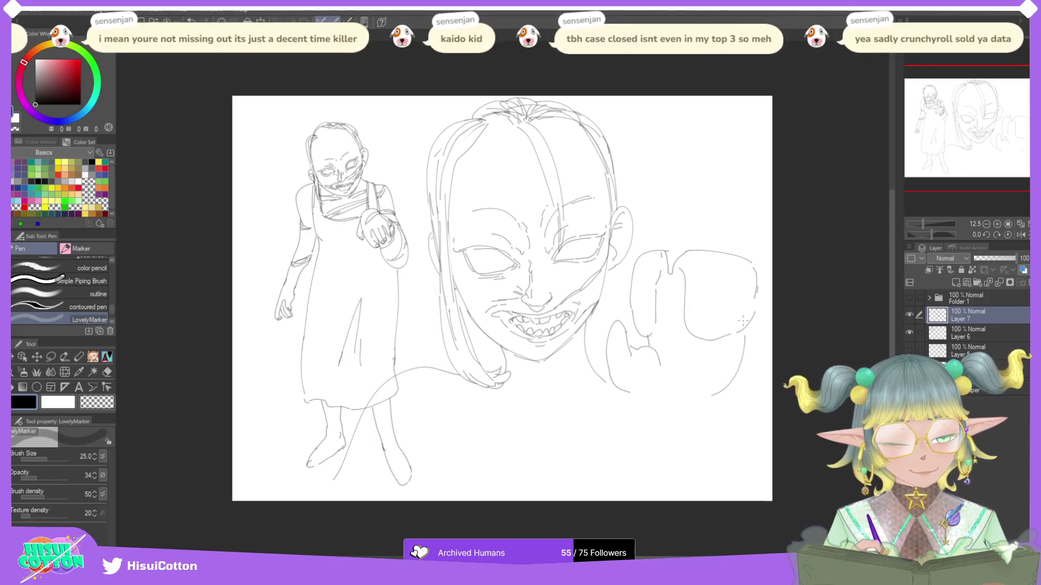
key("ctrl+z")
Step: Undo the whole unfinished hand sketch beside the jaw and add a new layer above Layer 7
left_click(910, 315)
left_click(909, 315)
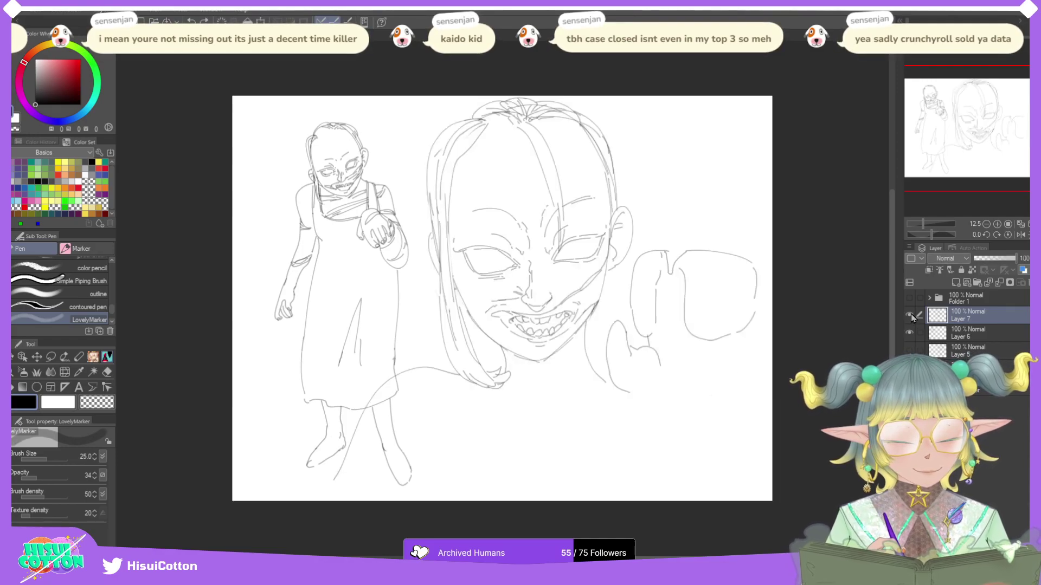
key("ctrl+z")
key("ctrl+z")
key("ctrl+z")
key("ctrl+z")
key("ctrl+z")
key("ctrl+z")
key("ctrl+z")
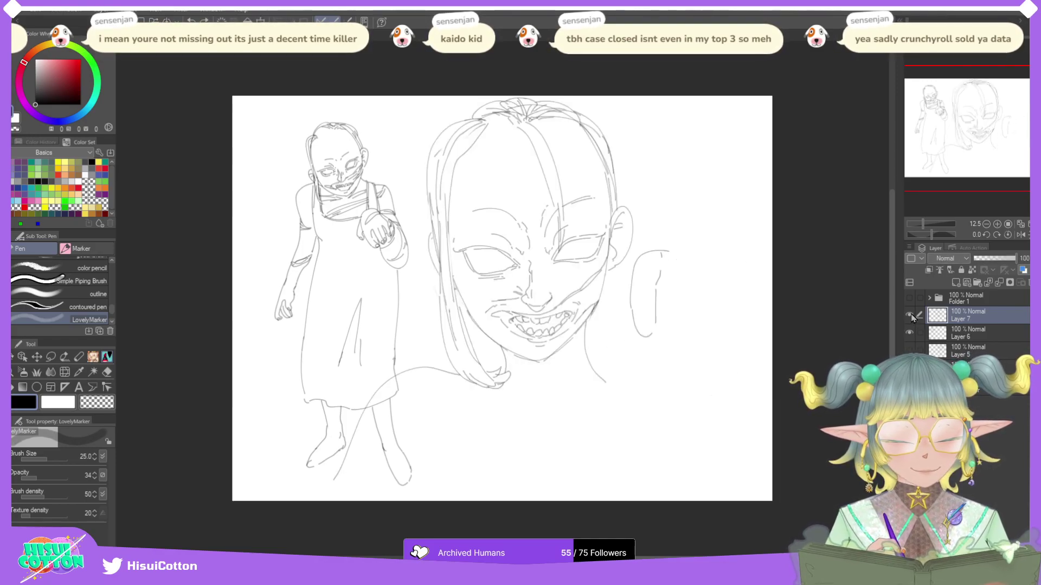
key("ctrl+z")
key("ctrl+z")
key("ctrl+z")
key("ctrl+z")
left_click(956, 282)
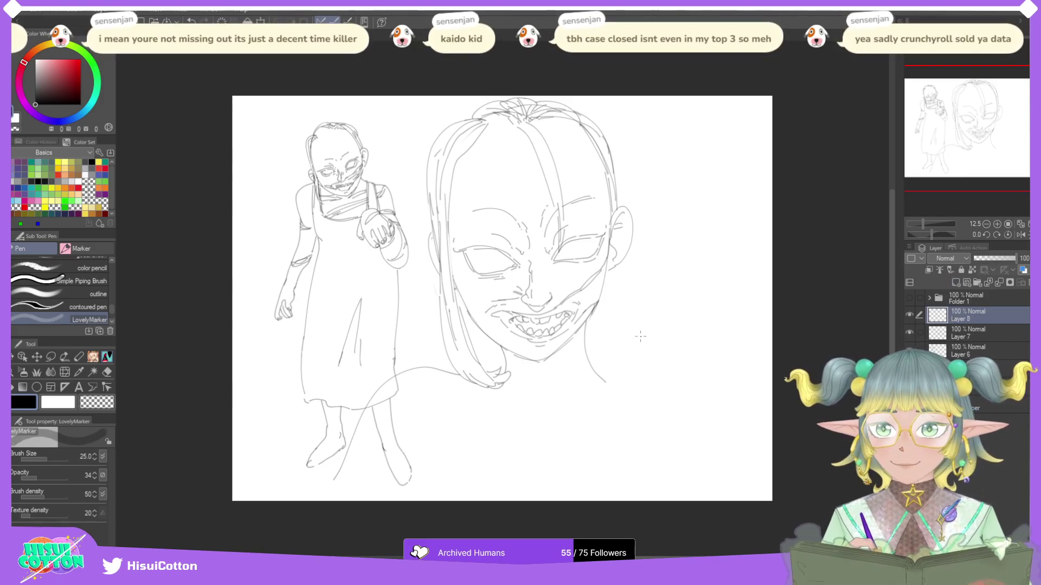
Step: Sketch three oval fingers with small fingertip circles, stepping diagonally down beside the large head's neck
mouse_move(637, 335)
left_mouse_down()
mouse_move(623, 302)
mouse_move(645, 298)
mouse_move(661, 326)
mouse_move(653, 333)
mouse_move(662, 297)
mouse_move(676, 300)
mouse_move(656, 293)
mouse_move(634, 320)
left_mouse_up()
left_click(107, 371)
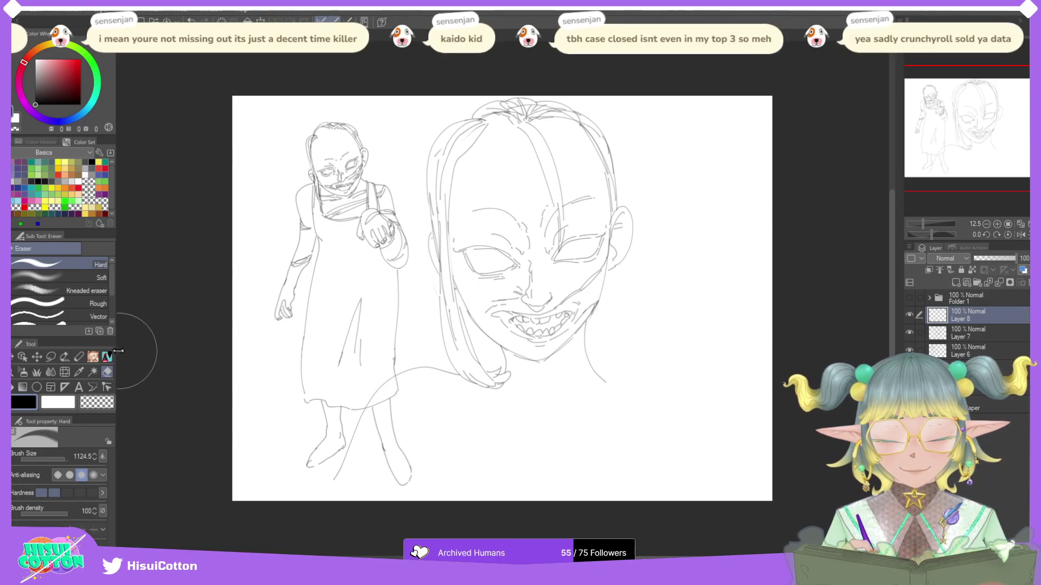
left_click(106, 357)
mouse_move(662, 359)
left_mouse_down()
mouse_move(627, 313)
mouse_move(639, 299)
mouse_move(665, 360)
mouse_move(668, 314)
mouse_move(691, 313)
mouse_move(707, 357)
mouse_move(704, 336)
mouse_move(711, 355)
mouse_move(714, 336)
mouse_move(735, 373)
left_mouse_up()
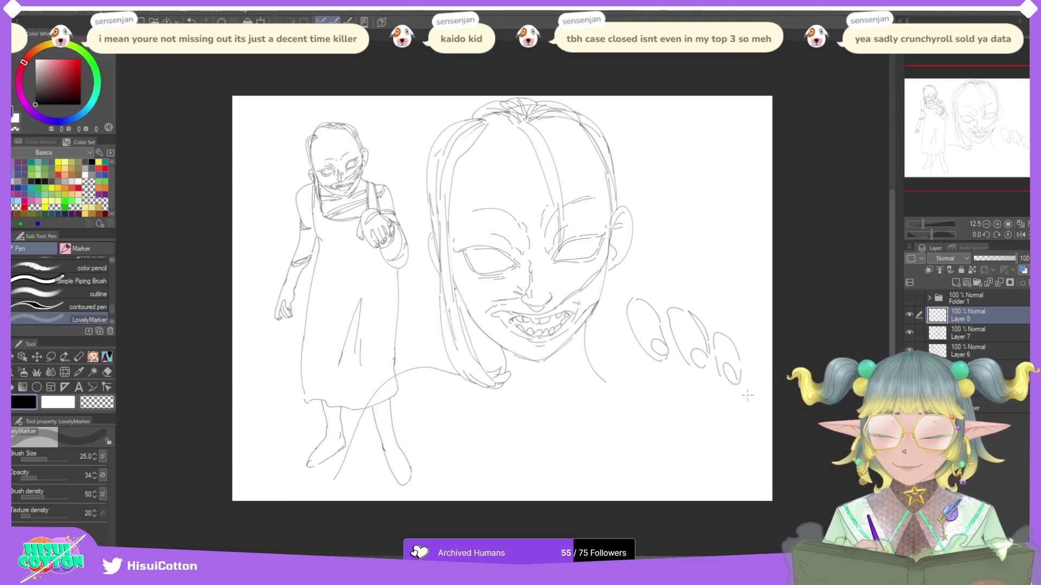
Step: Add a smaller fourth finger at the end of the row and a curved outline beside the first finger
mouse_move(741, 383)
left_mouse_down()
mouse_move(758, 390)
mouse_move(753, 404)
left_mouse_up()
key("ctrl+z")
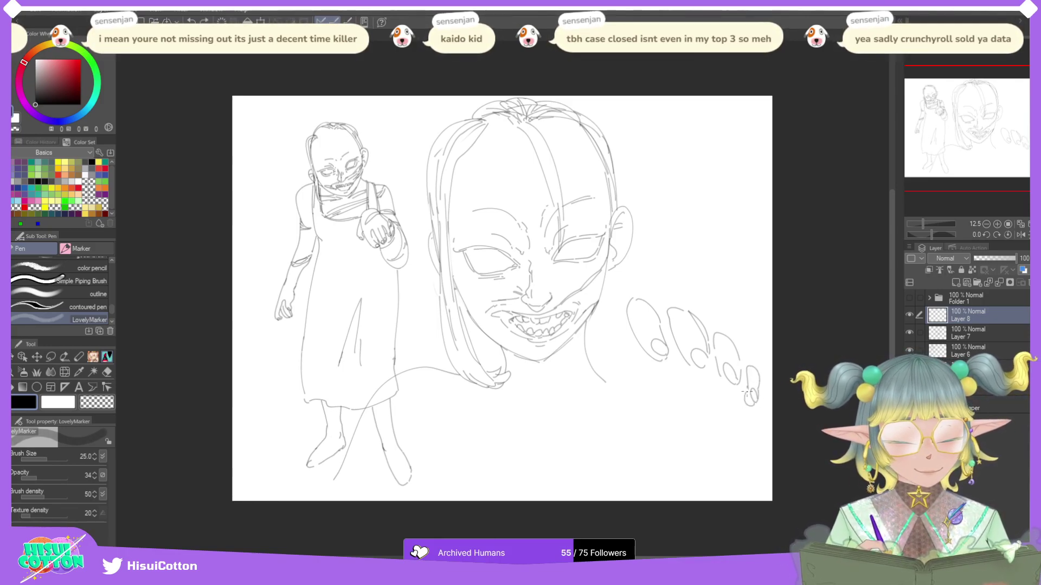
key("ctrl+z")
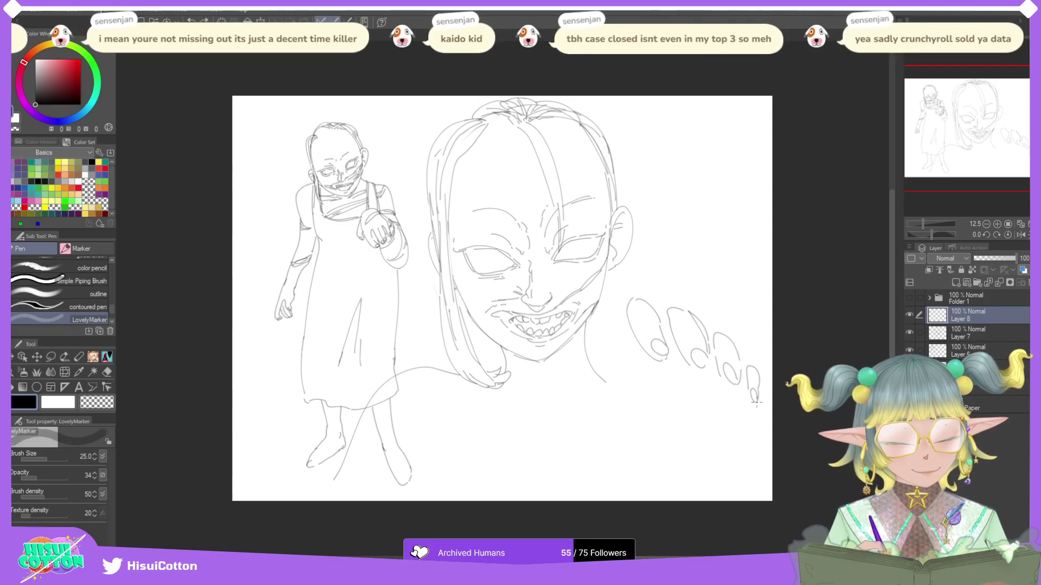
mouse_move(630, 301)
left_mouse_down()
mouse_move(615, 349)
mouse_move(629, 321)
mouse_move(668, 308)
mouse_move(662, 322)
mouse_move(691, 321)
mouse_move(659, 320)
left_mouse_up()
key("ctrl+z")
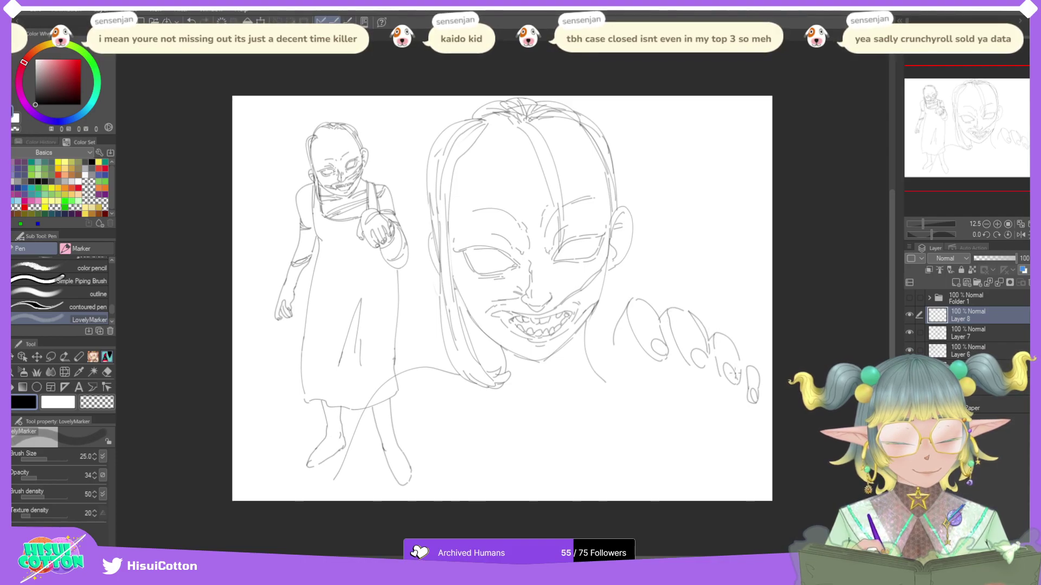
Step: Erase the third finger with the Hard eraser, redraw it with LovelyMarker, and add short curved strokes around the fingers
mouse_move(745, 355)
left_mouse_down()
mouse_move(740, 379)
mouse_move(724, 361)
left_mouse_up()
key("e")
key("ctrl+z")
left_click(57, 459)
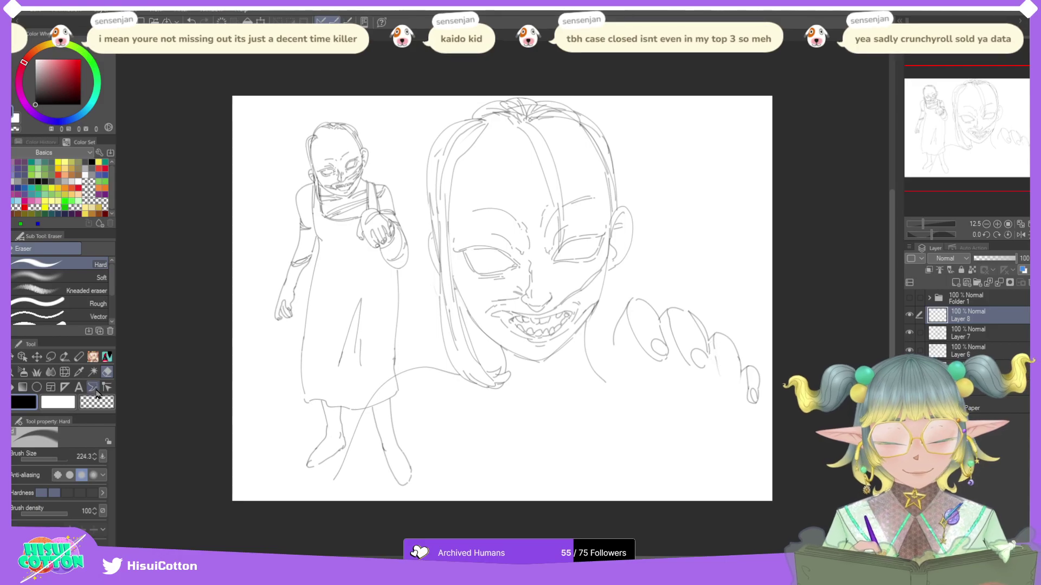
left_click(107, 357)
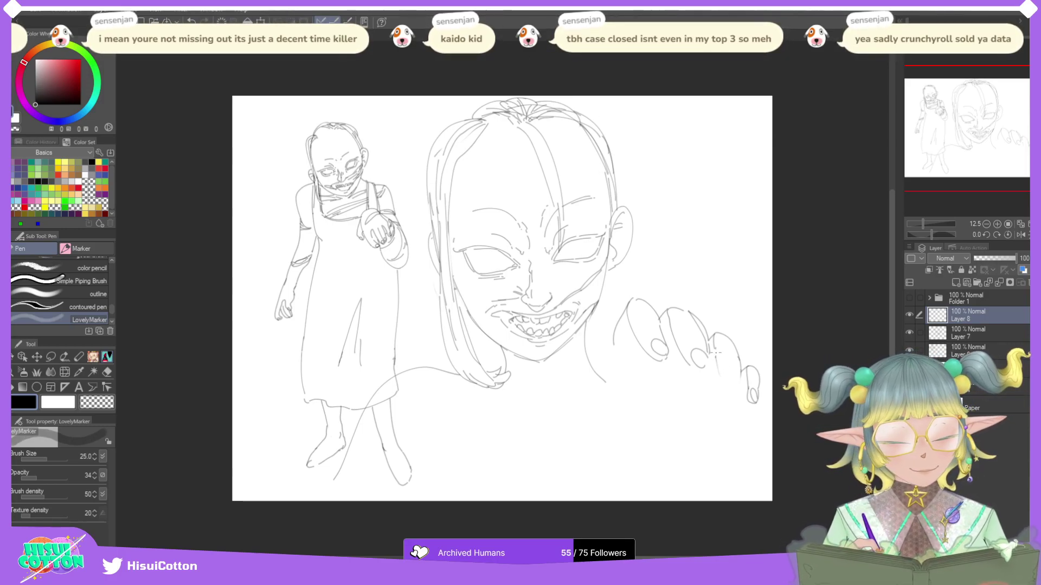
mouse_move(714, 352)
left_mouse_down()
mouse_move(736, 390)
mouse_move(726, 385)
mouse_move(739, 379)
left_mouse_up()
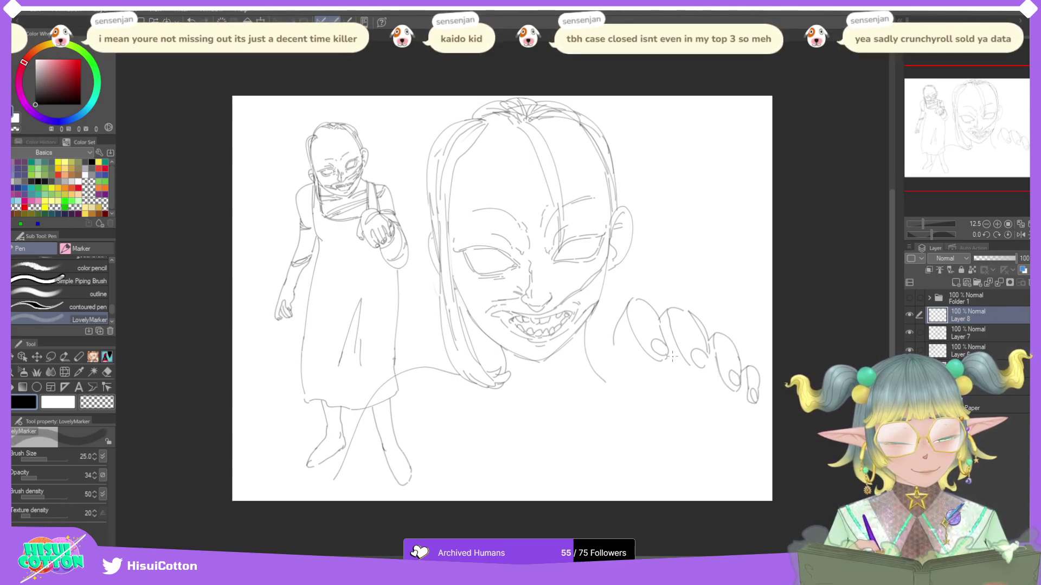
mouse_move(677, 349)
left_mouse_down()
mouse_move(661, 385)
mouse_move(636, 355)
left_mouse_up()
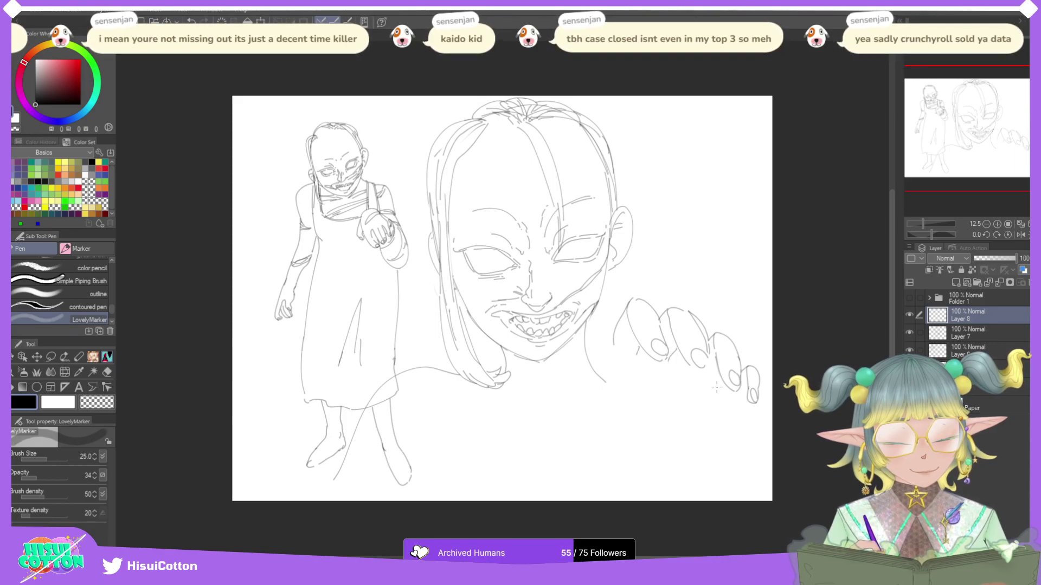
mouse_move(717, 372)
left_mouse_down()
mouse_move(706, 419)
mouse_move(746, 394)
mouse_move(721, 409)
left_mouse_up()
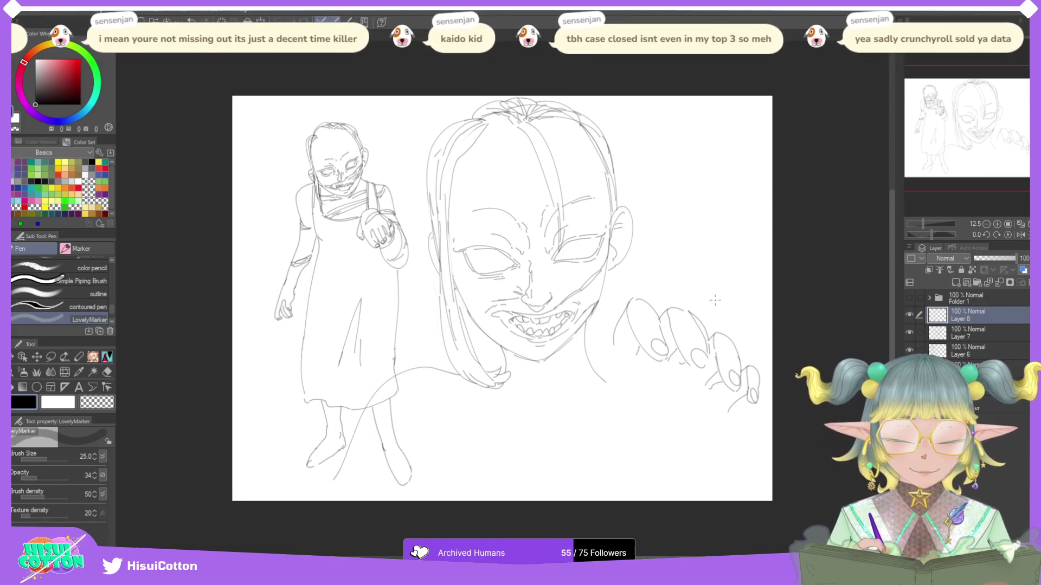
Step: Erase the oval fingers from Layer 8 and sketch a tall arched hand outline with a small thumb below it
key("e")
mouse_move(645, 301)
left_mouse_down()
mouse_move(672, 325)
mouse_move(721, 407)
mouse_move(747, 369)
mouse_move(720, 409)
mouse_move(635, 294)
mouse_move(648, 331)
left_mouse_up()
left_click(107, 357)
mouse_move(627, 396)
left_mouse_down()
mouse_move(666, 305)
mouse_move(715, 304)
mouse_move(700, 354)
left_mouse_up()
key("ctrl+z")
left_click_drag(640, 398, 710, 374)
key("ctrl+z")
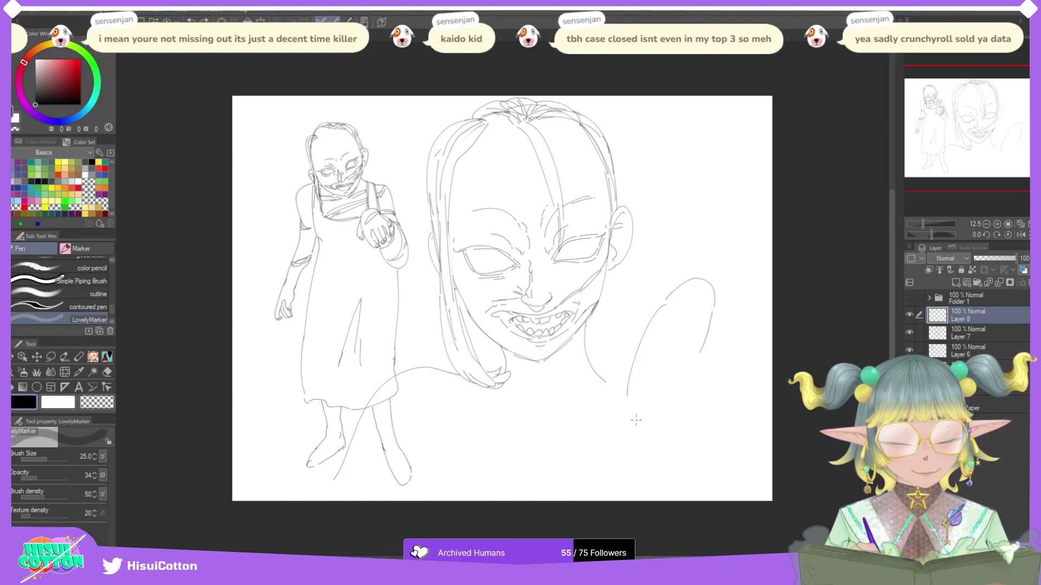
mouse_move(635, 407)
left_mouse_down()
mouse_move(673, 391)
mouse_move(696, 410)
mouse_move(682, 410)
left_mouse_up()
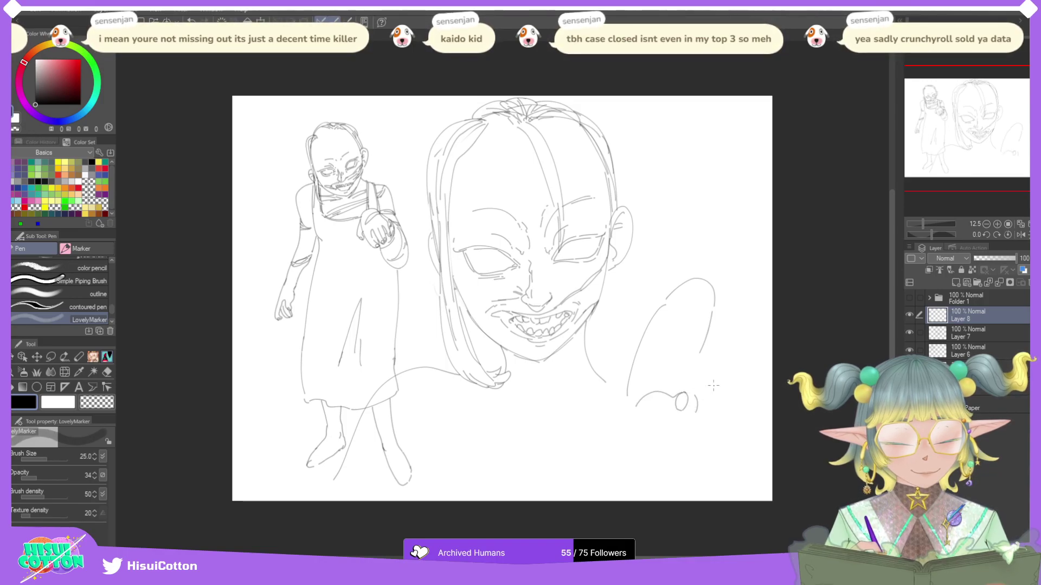
Step: Sketch the curled fingers with rounded fingertips beneath the arched outline, plus a palm curve sweeping down toward the thumb
mouse_move(695, 356)
left_mouse_down()
mouse_move(682, 328)
mouse_move(693, 306)
mouse_move(681, 316)
mouse_move(687, 362)
mouse_move(699, 346)
mouse_move(743, 344)
mouse_move(758, 379)
left_mouse_up()
key("ctrl+z")
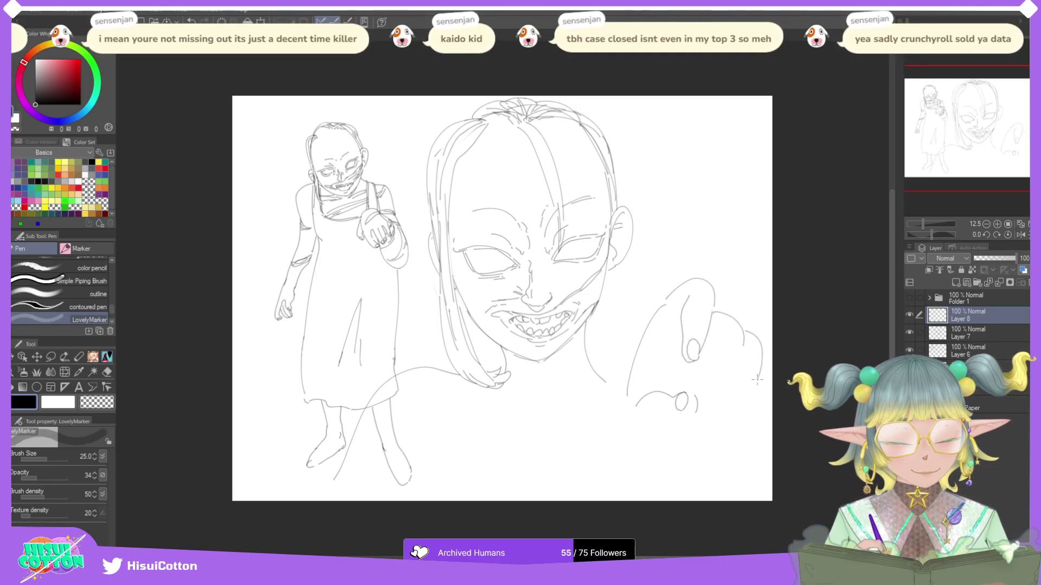
left_click_drag(709, 345, 703, 376)
mouse_move(722, 314)
left_mouse_down()
mouse_move(721, 382)
mouse_move(720, 360)
mouse_move(735, 378)
mouse_move(744, 349)
mouse_move(731, 382)
left_mouse_up()
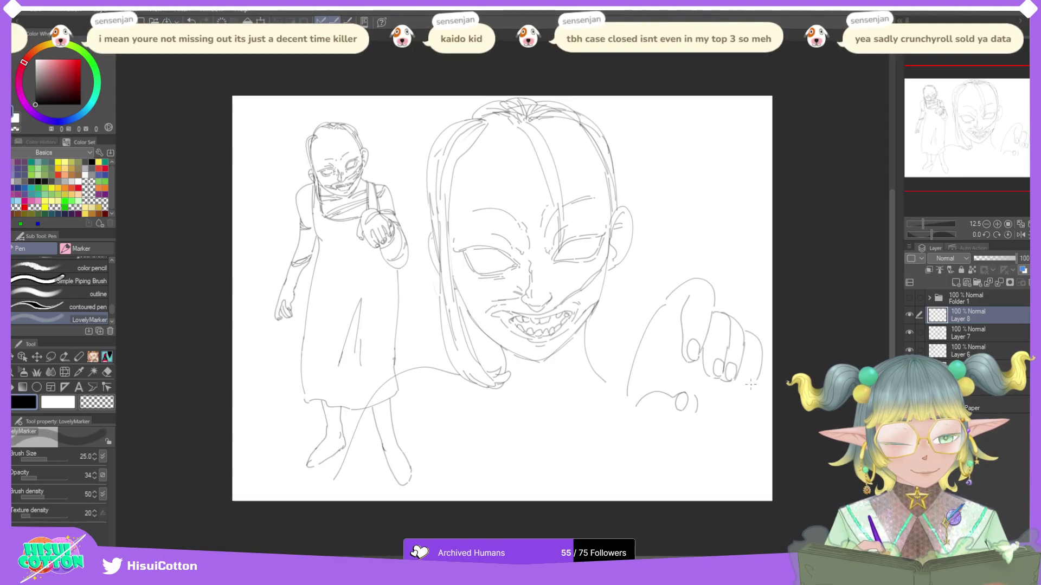
key("ctrl+z")
mouse_move(747, 353)
left_mouse_down()
mouse_move(746, 388)
mouse_move(742, 358)
mouse_move(751, 389)
mouse_move(760, 379)
mouse_move(716, 415)
left_mouse_up()
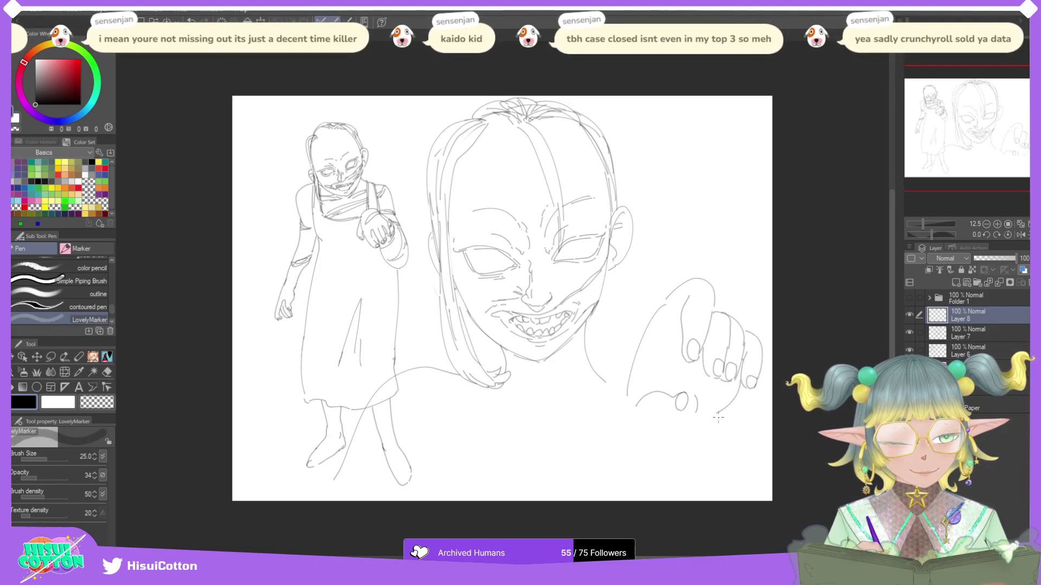
key("ctrl+z")
mouse_move(733, 378)
left_mouse_down()
mouse_move(711, 388)
mouse_move(697, 434)
left_mouse_up()
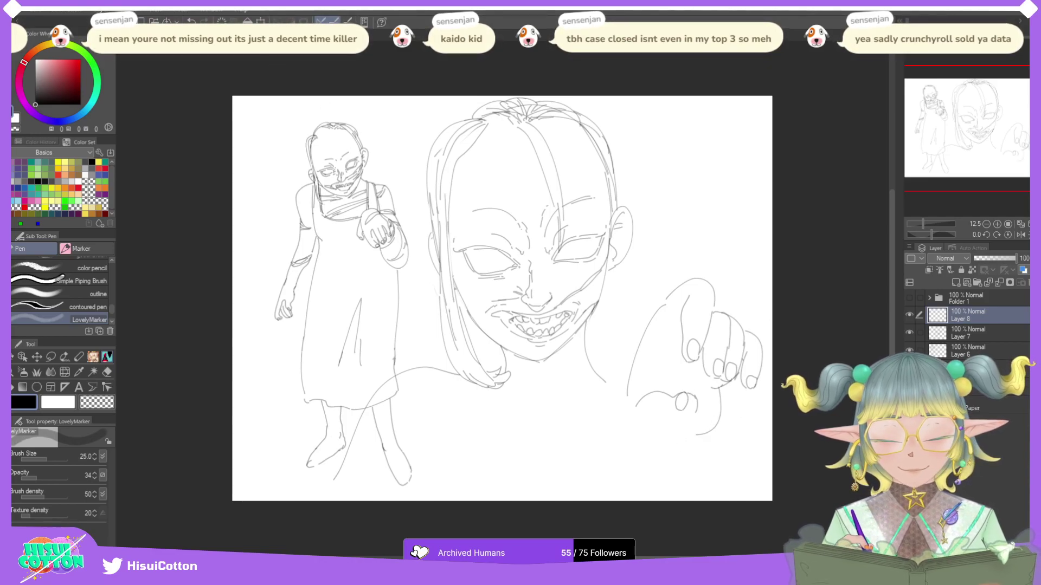
Step: Clear the hand sketch from Layer 8 and try a new arched outline beside the jaw
left_click(221, 21)
mouse_move(639, 389)
left_mouse_down()
mouse_move(631, 378)
mouse_move(660, 278)
left_mouse_up()
left_click_drag(677, 275, 715, 282)
key("ctrl+z")
key("ctrl+z")
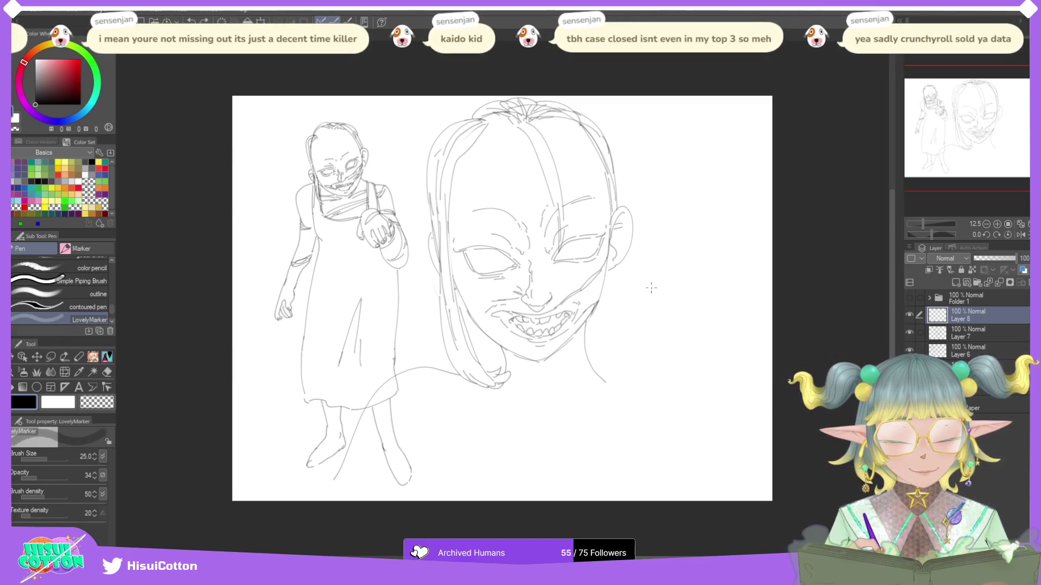
Step: Sketch the first bent finger beside the large head's jaw, with a rounded fingertip and an arched knuckle line
mouse_move(646, 287)
left_mouse_down()
mouse_move(603, 333)
mouse_move(635, 320)
mouse_move(647, 295)
left_mouse_up()
key("ctrl+z")
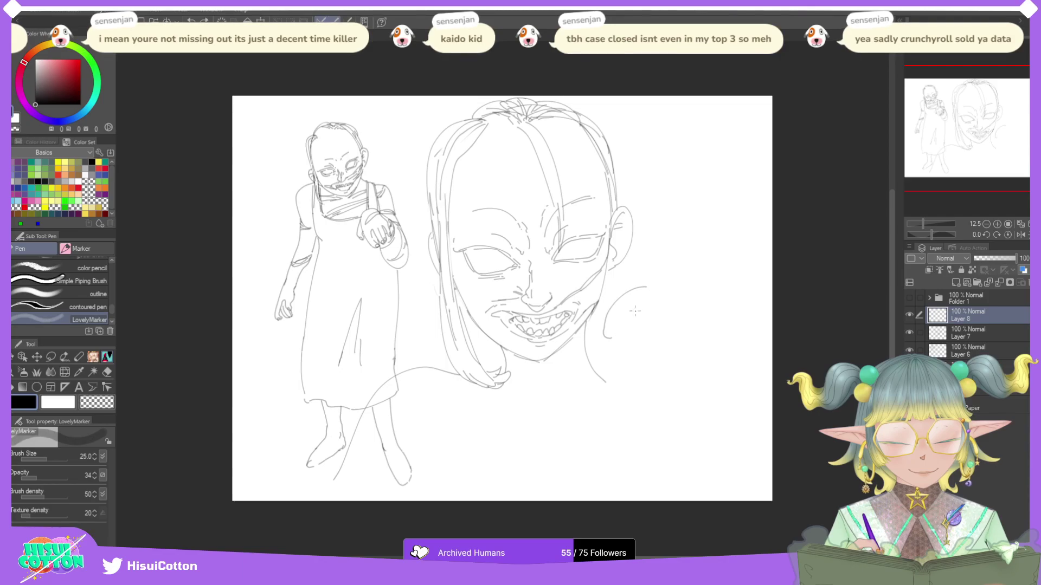
left_click_drag(616, 336, 649, 295)
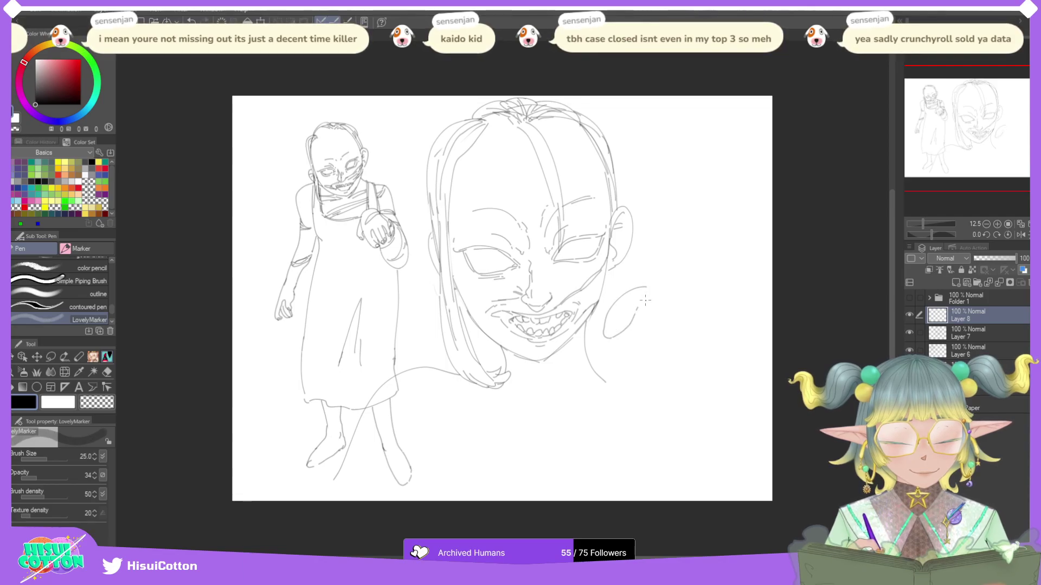
key("ctrl+z")
mouse_move(611, 338)
left_mouse_down()
mouse_move(636, 320)
mouse_move(656, 339)
left_mouse_up()
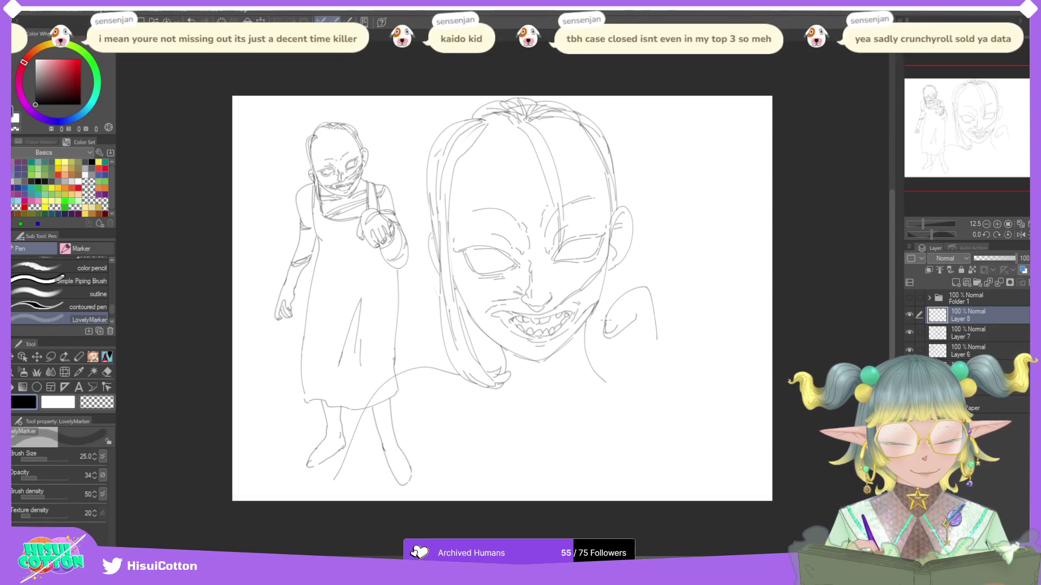
Step: Sketch the second finger hanging down beside the first, with a rounded fingertip, reworking its strokes
mouse_move(607, 321)
left_mouse_down()
mouse_move(619, 314)
mouse_move(638, 363)
mouse_move(681, 305)
mouse_move(654, 373)
left_mouse_up()
key("ctrl+z")
key("ctrl+z")
key("ctrl+z")
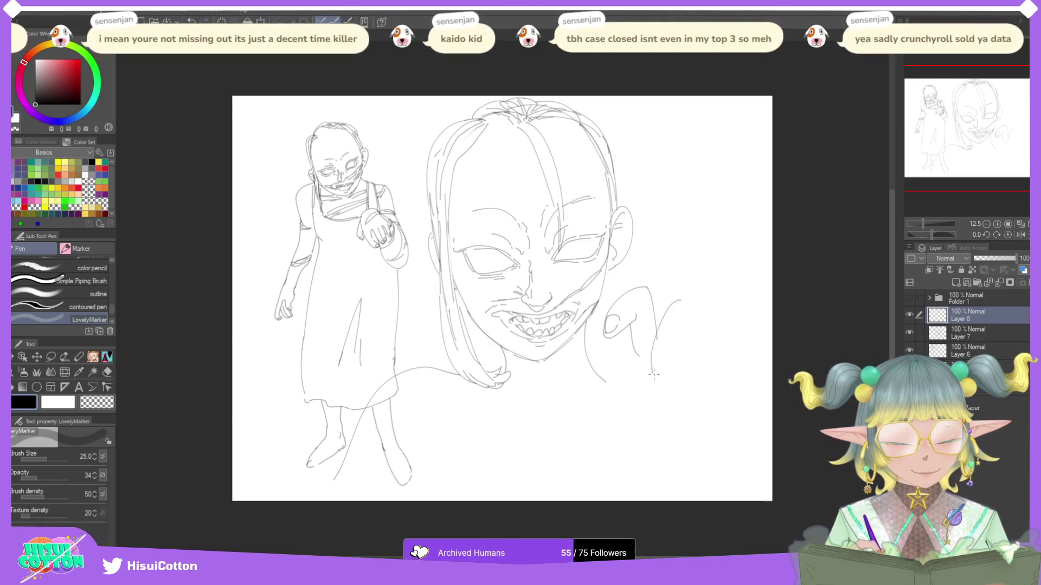
key("ctrl+z")
left_click_drag(670, 325, 656, 378)
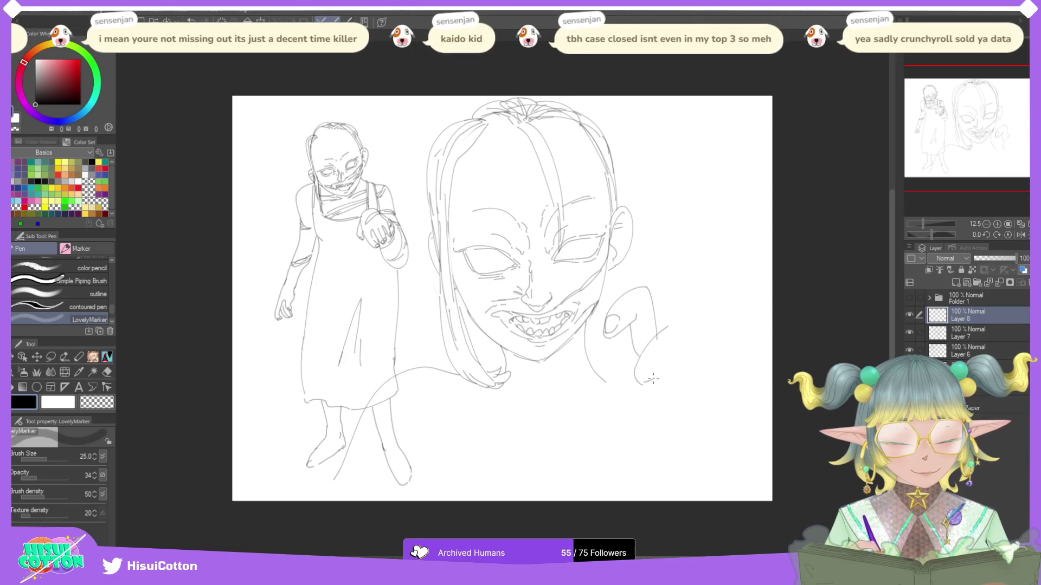
key("ctrl+z")
key("ctrl+z")
left_click_drag(670, 314, 644, 374)
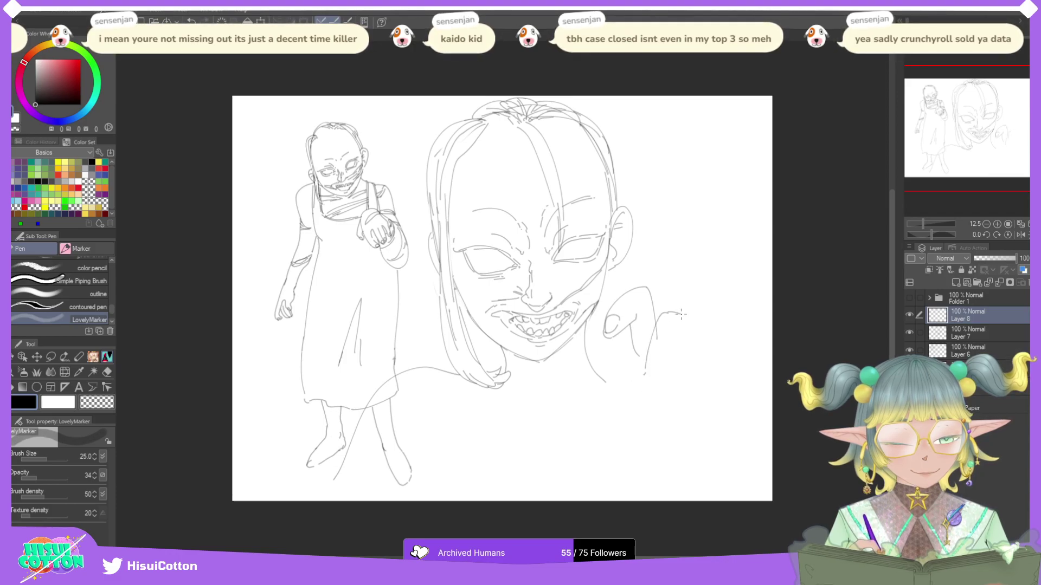
mouse_move(675, 316)
left_mouse_down()
mouse_move(690, 319)
mouse_move(695, 371)
mouse_move(665, 362)
mouse_move(654, 381)
left_mouse_up()
key("ctrl+z")
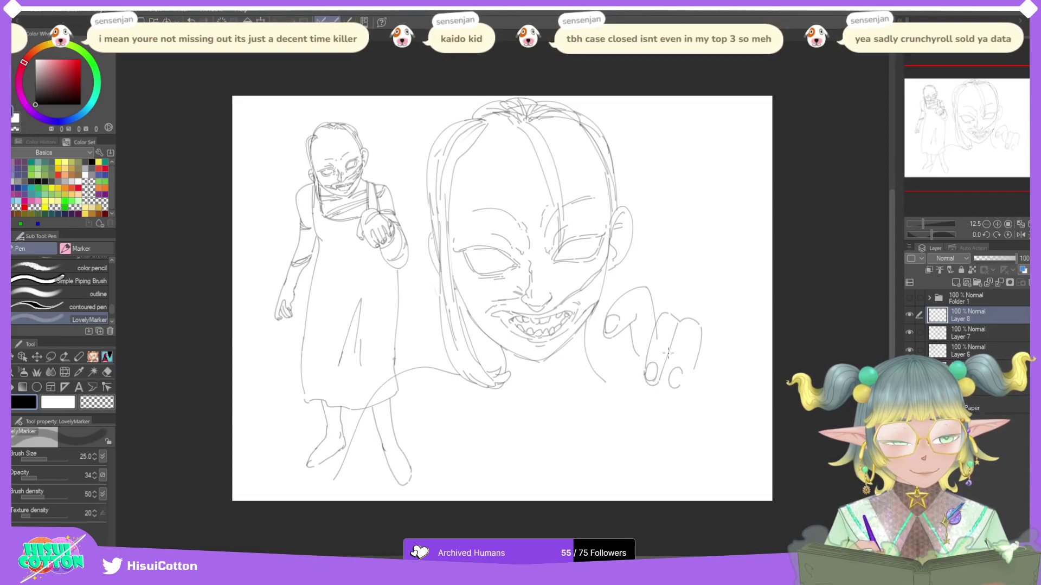
Step: Sketch the third finger beside the second with straight sides and a rounded fingertip, erasing the stray line inside the knuckles
mouse_move(658, 368)
left_mouse_down()
mouse_move(676, 335)
mouse_move(669, 388)
left_mouse_up()
key("ctrl+z")
mouse_move(678, 328)
left_mouse_down()
mouse_move(668, 383)
mouse_move(680, 390)
mouse_move(700, 348)
left_mouse_up()
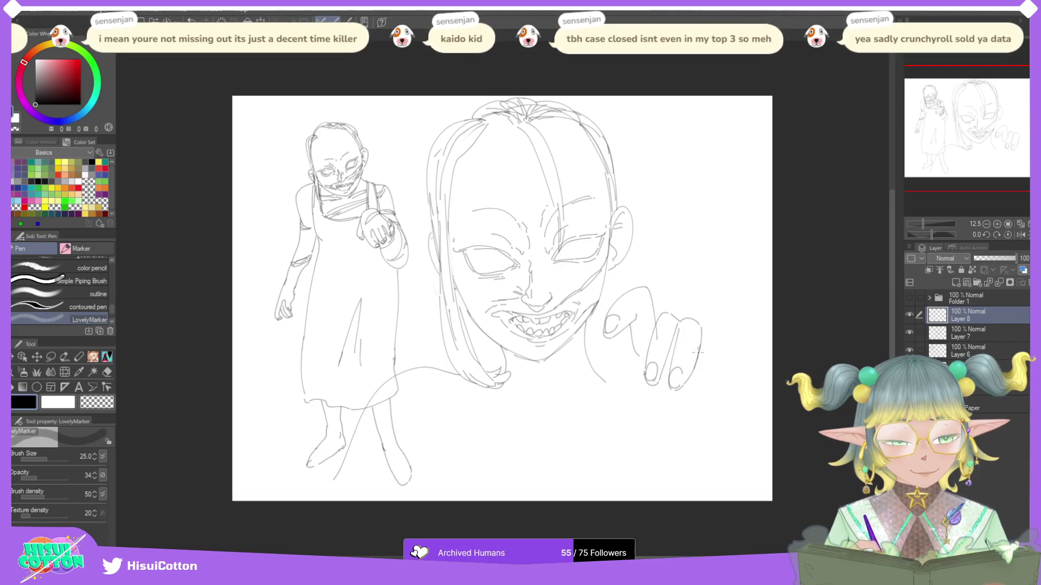
key("ctrl+z")
left_click_drag(681, 388, 702, 329)
mouse_move(670, 361)
left_mouse_down()
mouse_move(693, 341)
mouse_move(695, 368)
mouse_move(674, 351)
left_mouse_up()
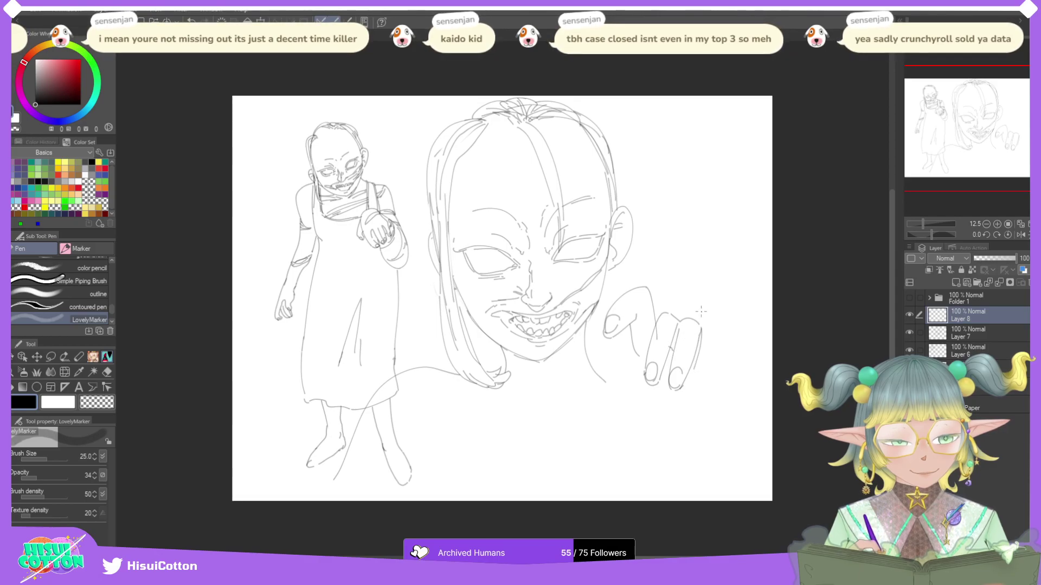
key("e")
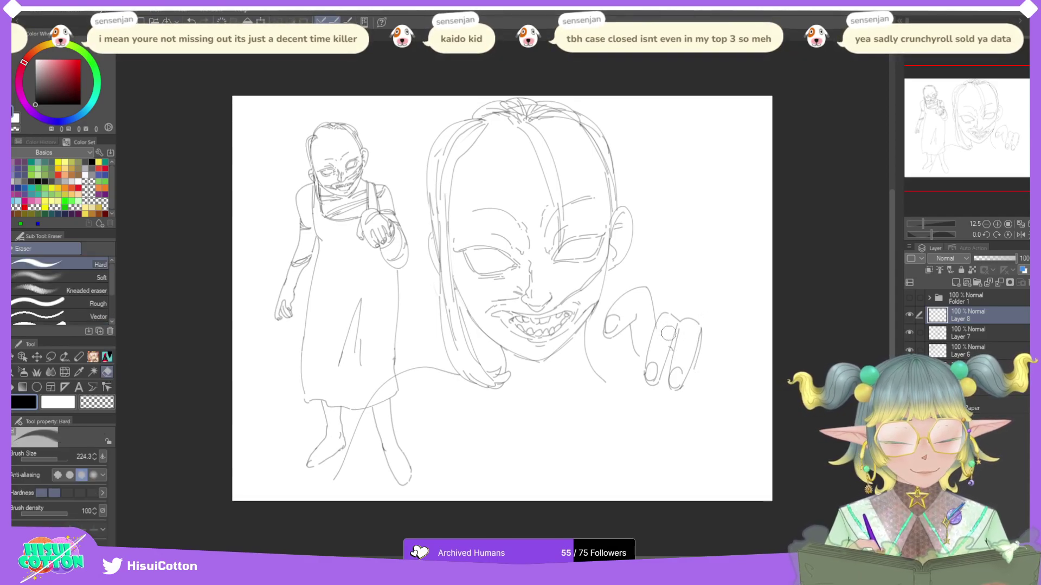
left_click_drag(664, 345, 661, 323)
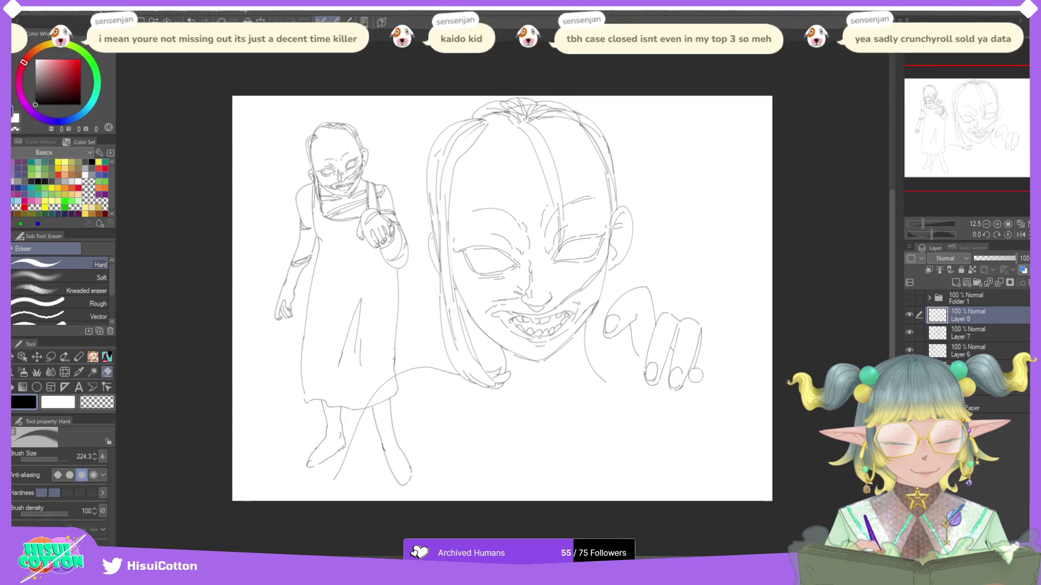
key("p")
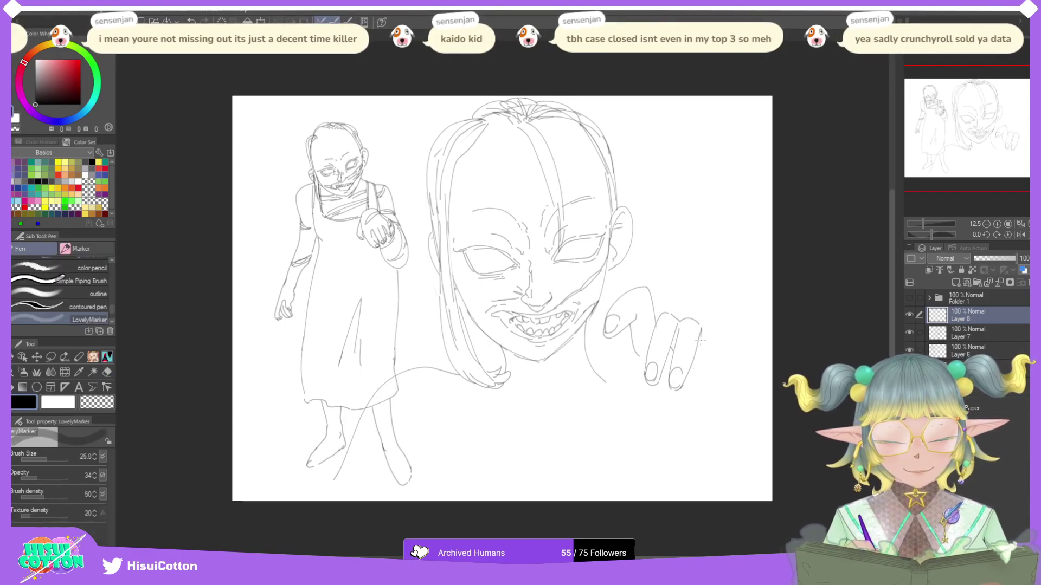
Step: Sketch the little finger at the outer end of the hand with a rounded fingertip, reworking its side strokes
left_click_drag(700, 340, 704, 357)
key("ctrl+z")
mouse_move(697, 392)
left_mouse_down()
mouse_move(711, 356)
mouse_move(698, 388)
left_mouse_up()
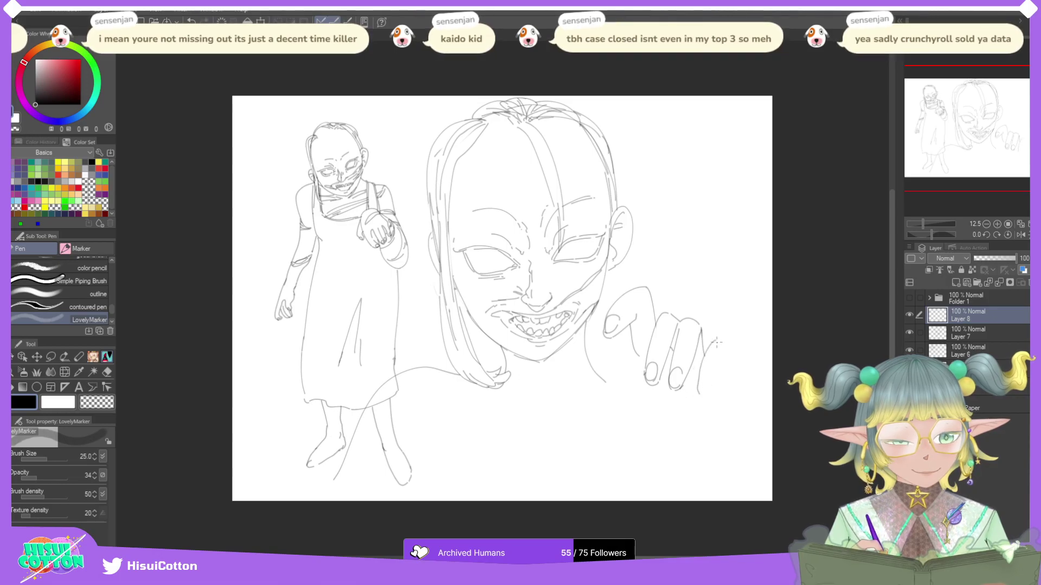
key("ctrl+z")
key("ctrl+z")
mouse_move(701, 327)
left_mouse_down()
mouse_move(702, 356)
mouse_move(708, 347)
mouse_move(724, 361)
mouse_move(703, 379)
mouse_move(715, 389)
mouse_move(705, 398)
mouse_move(723, 362)
left_mouse_up()
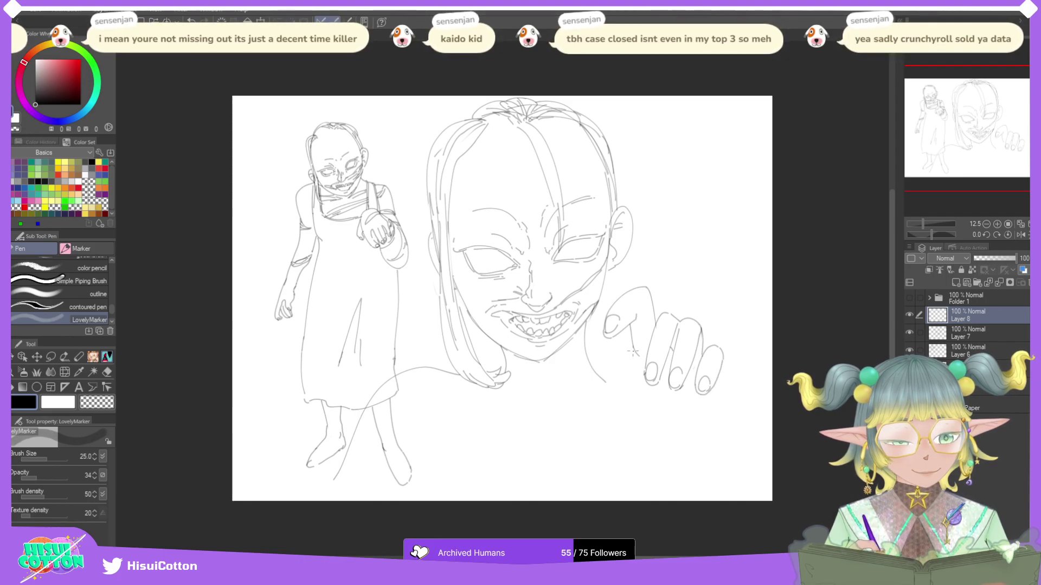
Step: Sketch the line running down from the index finger and the thumb tip below it, reworking the thumb's base
left_click_drag(633, 351, 641, 415)
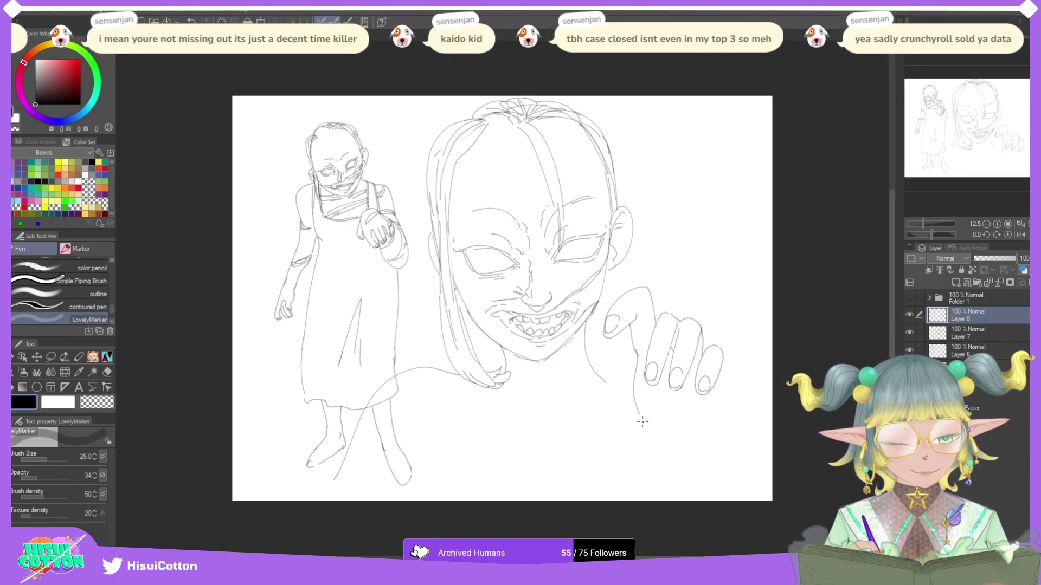
key("ctrl+z")
mouse_move(634, 345)
left_mouse_down()
mouse_move(609, 430)
mouse_move(603, 379)
left_mouse_up()
mouse_move(615, 415)
left_mouse_down()
mouse_move(596, 363)
mouse_move(629, 389)
left_mouse_up()
key("ctrl+z")
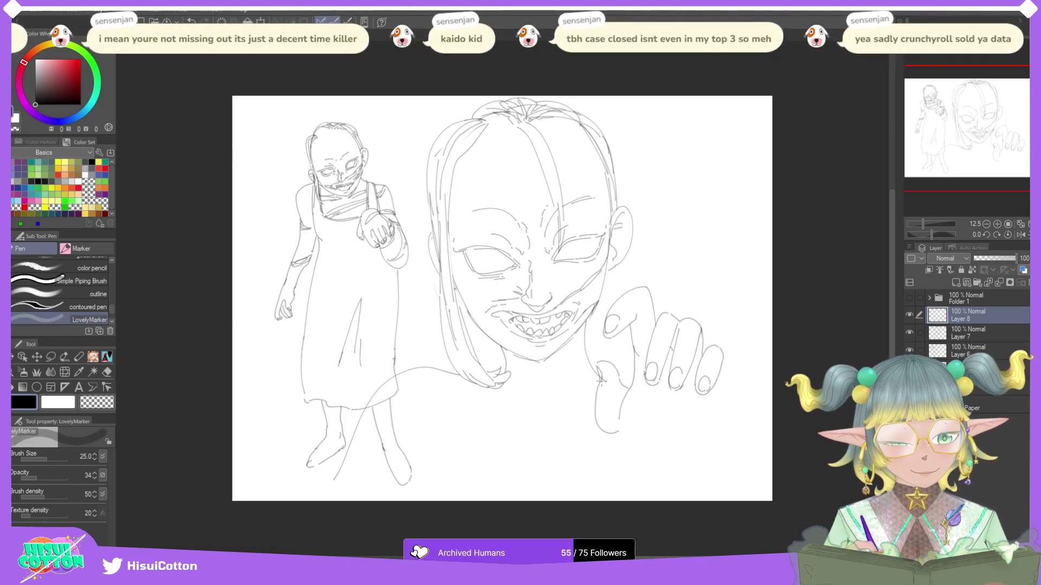
mouse_move(630, 385)
left_mouse_down()
mouse_move(645, 420)
mouse_move(629, 406)
mouse_move(617, 423)
mouse_move(625, 396)
mouse_move(609, 431)
mouse_move(600, 401)
mouse_move(599, 434)
left_mouse_up()
key("e")
key("p")
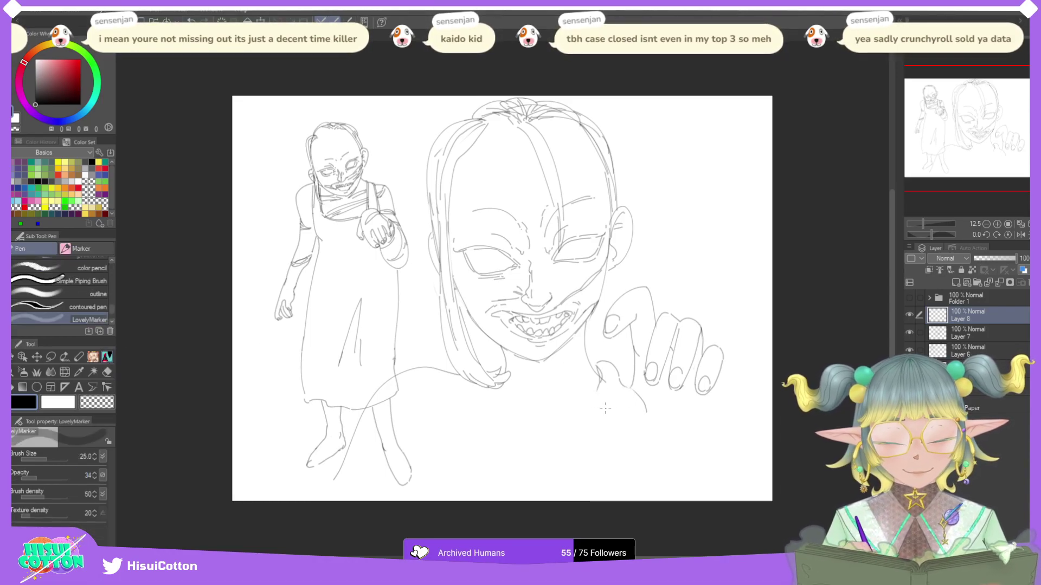
Step: Draw the thumb's outer edge down to the wrist, a palm crease, and the curved outer palm edge below the little finger
left_click_drag(598, 383, 616, 427)
key("ctrl+z")
mouse_move(599, 383)
left_mouse_down()
mouse_move(600, 414)
mouse_move(626, 443)
mouse_move(599, 384)
mouse_move(626, 446)
left_mouse_up()
key("ctrl+z")
key("ctrl+z")
left_click_drag(630, 386, 653, 423)
key("ctrl+z")
left_click_drag(714, 386, 671, 450)
key("ctrl+z")
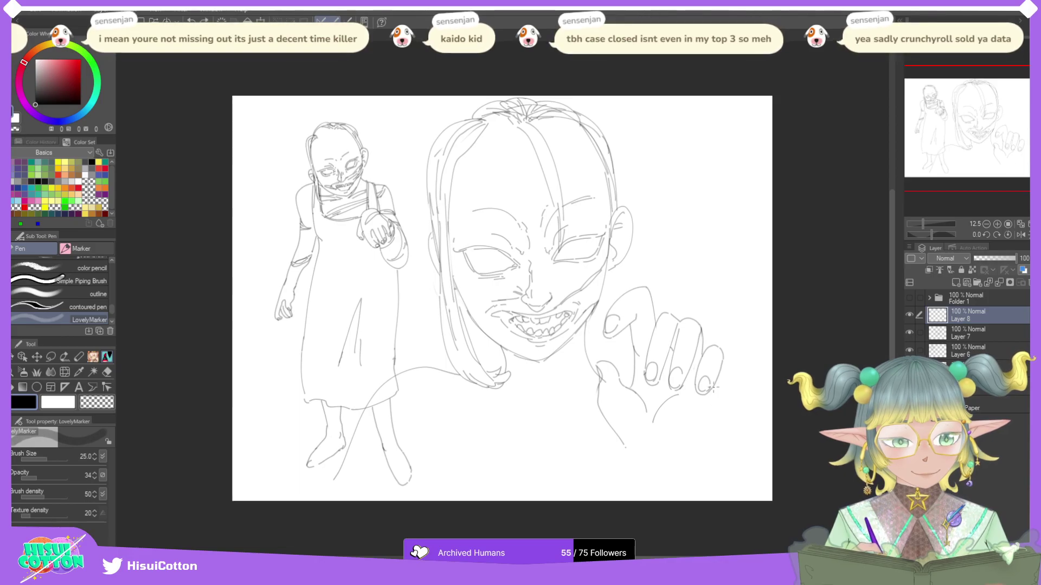
left_click_drag(711, 389, 668, 464)
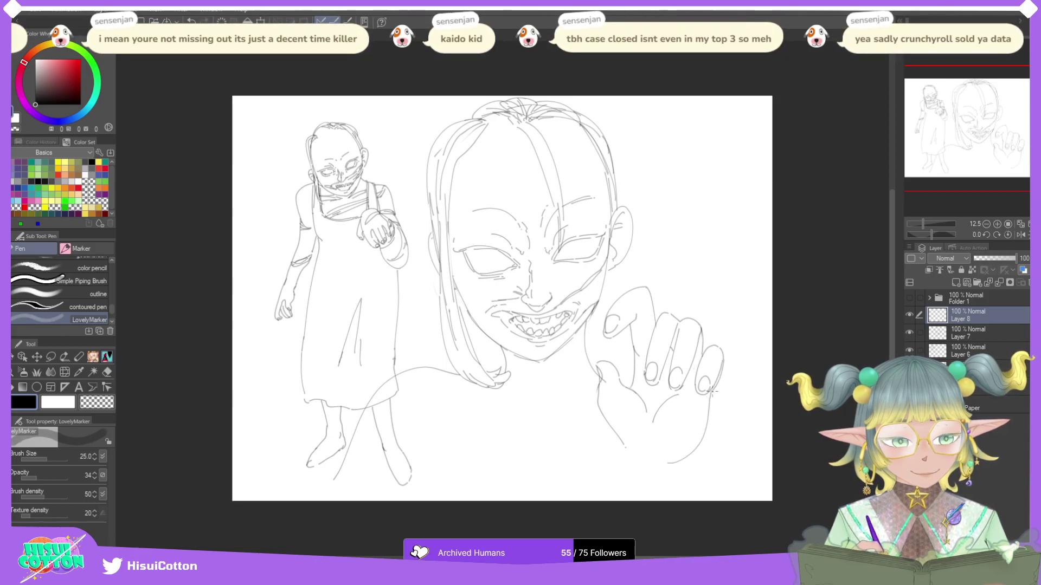
Step: Erase the line between index finger and thumb, redraw it as a softer curve, and trim the palm crease
key("e")
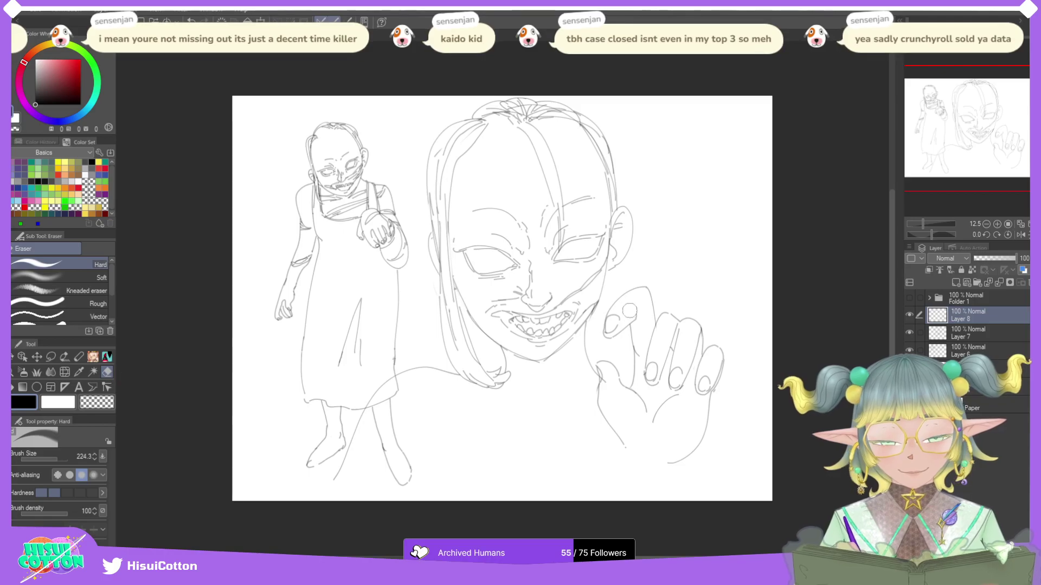
left_click_drag(633, 339, 631, 384)
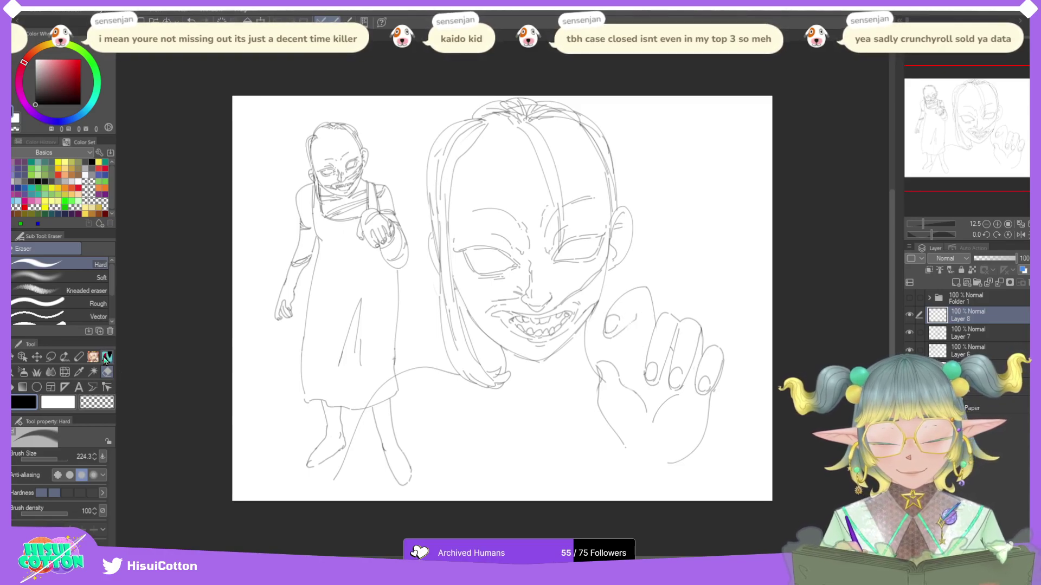
key("p")
left_click_drag(630, 325, 629, 382)
key("ctrl+z")
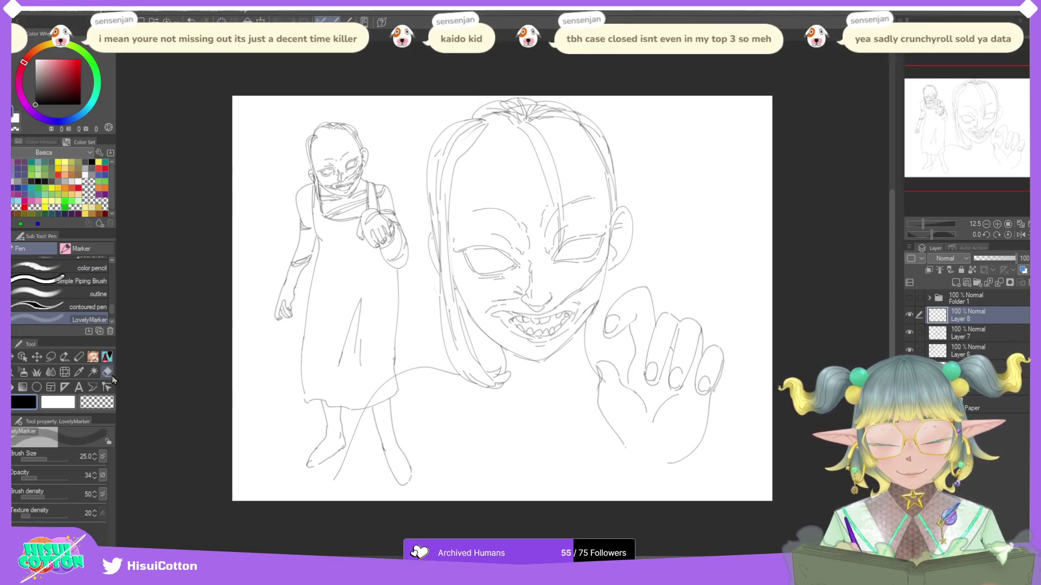
key("e")
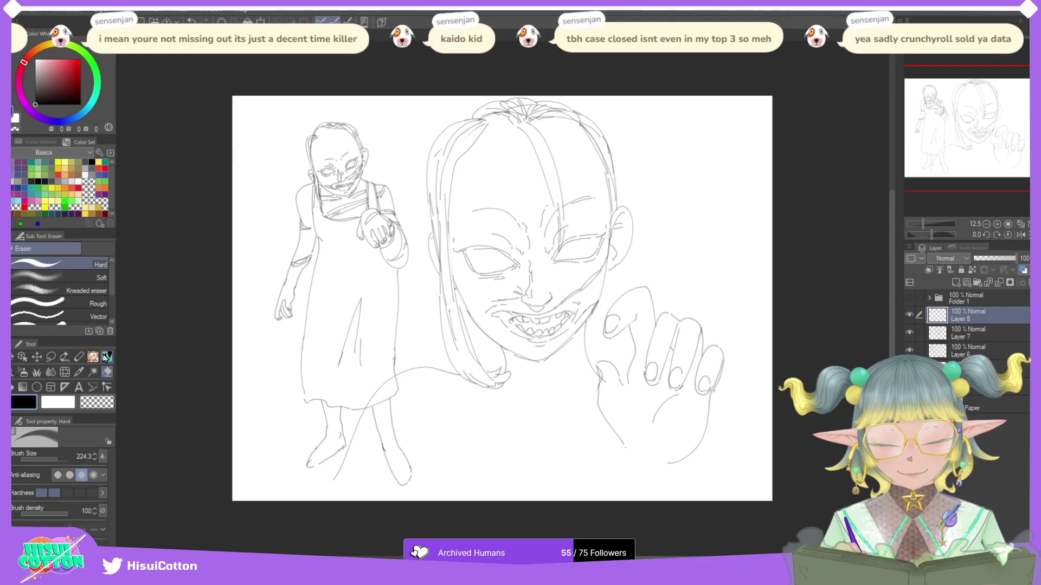
key("p")
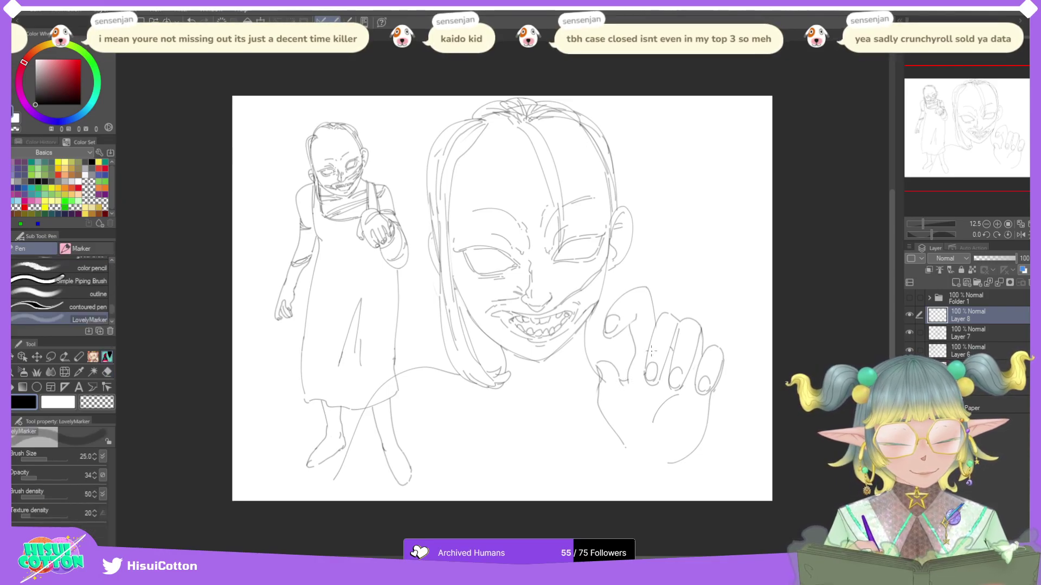
key("e")
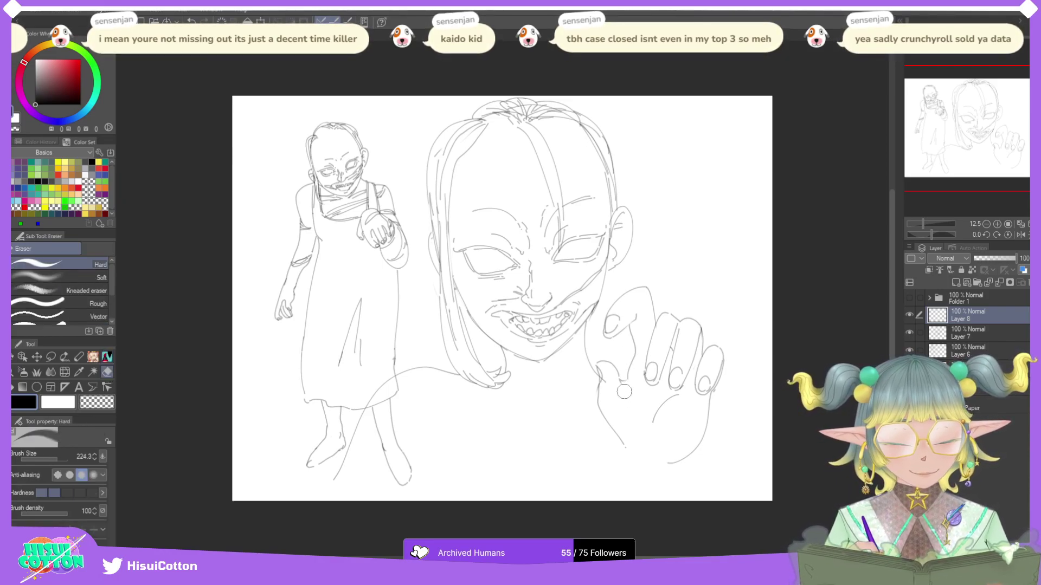
key("p")
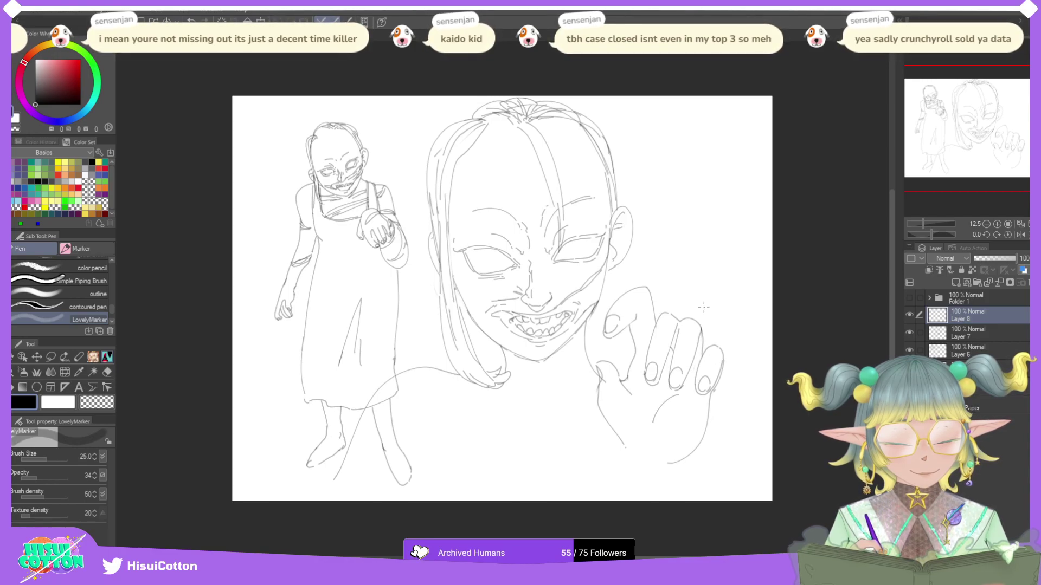
Step: Draw both sides of the wrist and forearm down to the canvas edge, plus a curved outer line starting below the little finger
left_click_drag(694, 451, 718, 499)
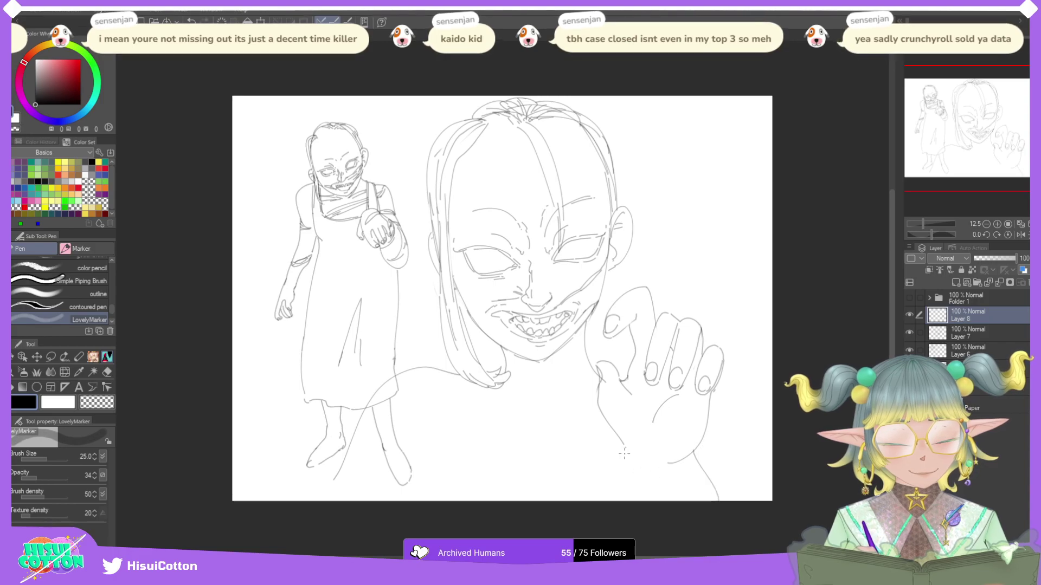
left_click_drag(623, 442, 628, 501)
key("ctrl+z")
left_click_drag(711, 408, 736, 483)
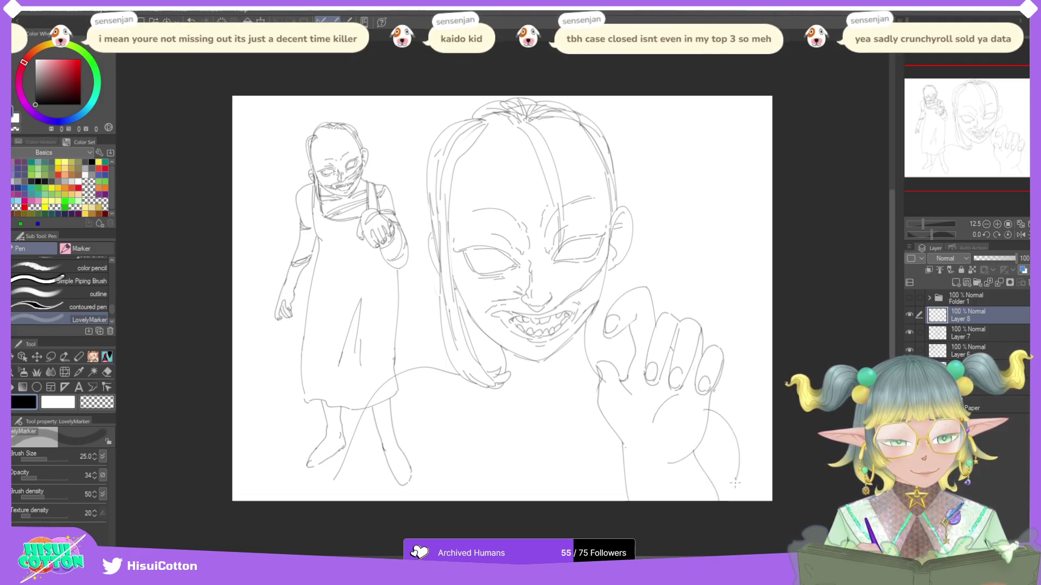
key("ctrl+z")
key("ctrl+z")
mouse_move(712, 406)
left_mouse_down()
mouse_move(749, 480)
mouse_move(739, 501)
left_mouse_up()
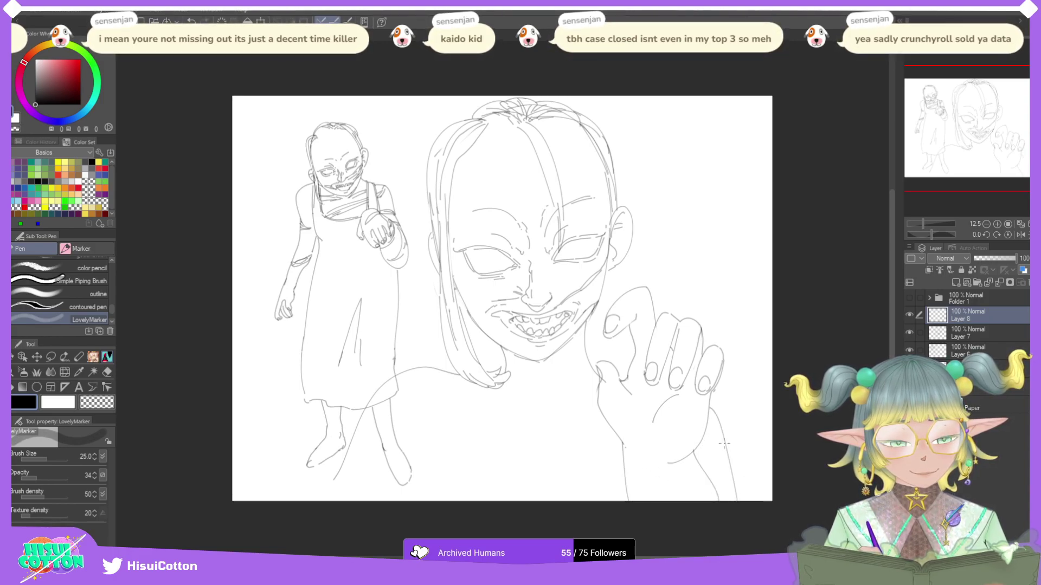
key("ctrl+z")
left_click_drag(709, 410, 739, 500)
Step: Add bandage wrap lines and frayed edges around the raised hand's wrist and forearm
left_click_drag(732, 457, 707, 477)
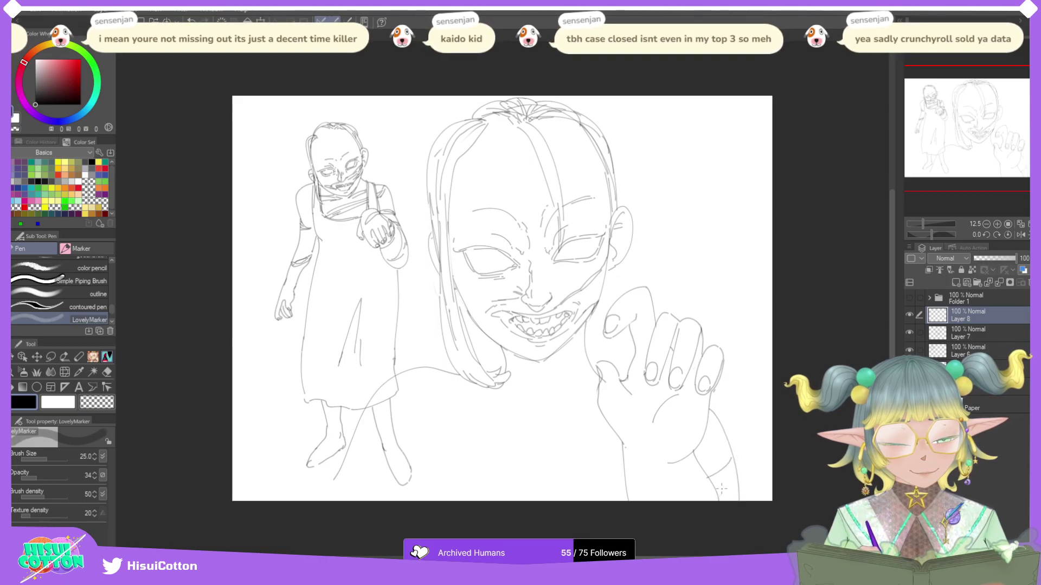
key("ctrl+z")
mouse_move(711, 428)
left_mouse_down()
mouse_move(696, 445)
mouse_move(705, 435)
left_mouse_up()
key("ctrl+z")
mouse_move(715, 426)
left_mouse_down()
mouse_move(697, 448)
mouse_move(720, 476)
mouse_move(742, 494)
left_mouse_up()
left_click_drag(722, 493, 742, 505)
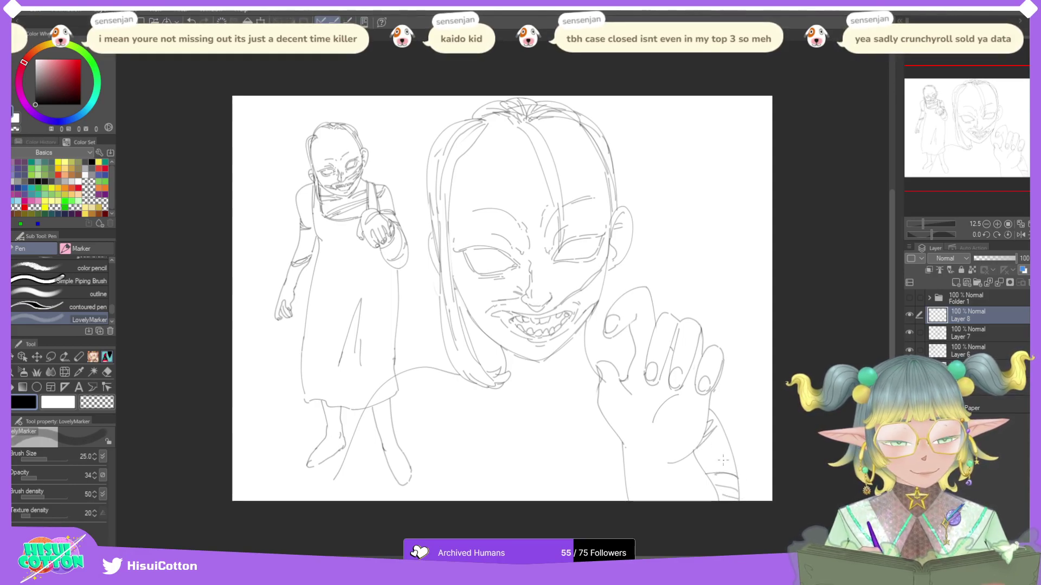
mouse_move(709, 411)
left_mouse_down()
mouse_move(694, 427)
mouse_move(705, 424)
left_mouse_up()
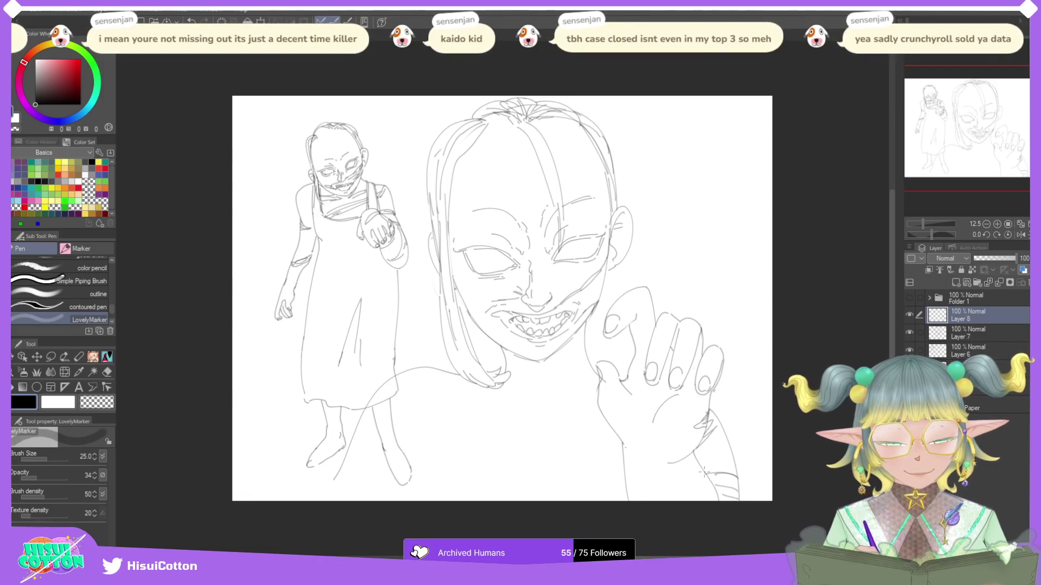
mouse_move(700, 464)
left_mouse_down()
mouse_move(676, 501)
mouse_move(692, 500)
left_mouse_up()
left_click_drag(698, 465, 688, 497)
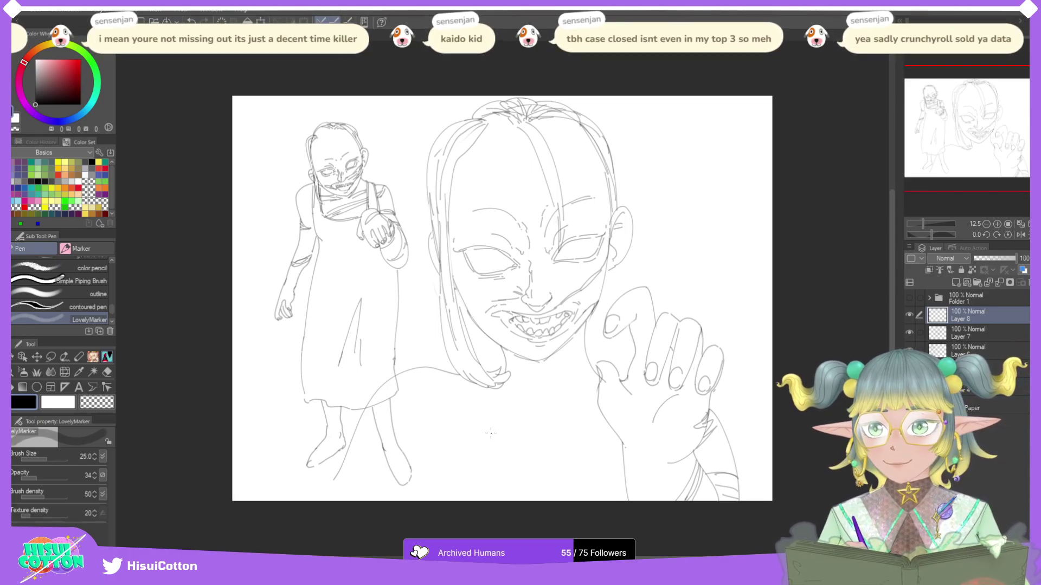
Step: Sketch the slanting arm and dress strap lines running from the shoulder below the long hair lock to the canvas edge
left_click_drag(415, 435, 455, 389)
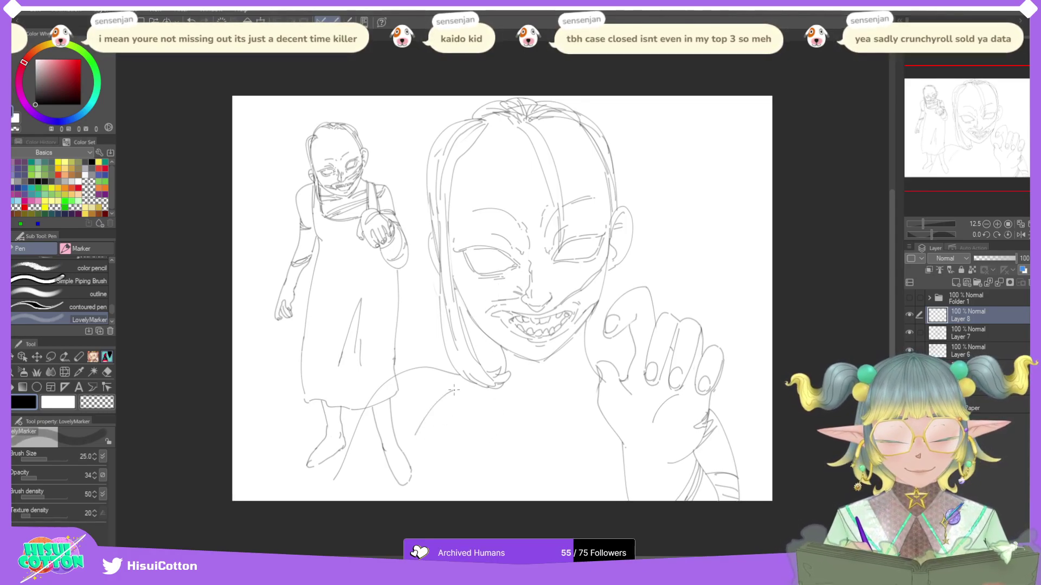
key("ctrl+z")
mouse_move(389, 458)
left_mouse_down()
mouse_move(456, 375)
mouse_move(380, 467)
left_mouse_up()
key("ctrl+z")
left_click_drag(453, 379, 374, 493)
left_click_drag(389, 456, 362, 501)
mouse_move(491, 390)
left_mouse_down()
mouse_move(451, 482)
mouse_move(448, 501)
mouse_move(462, 503)
left_mouse_up()
key("ctrl+z")
key("ctrl+z")
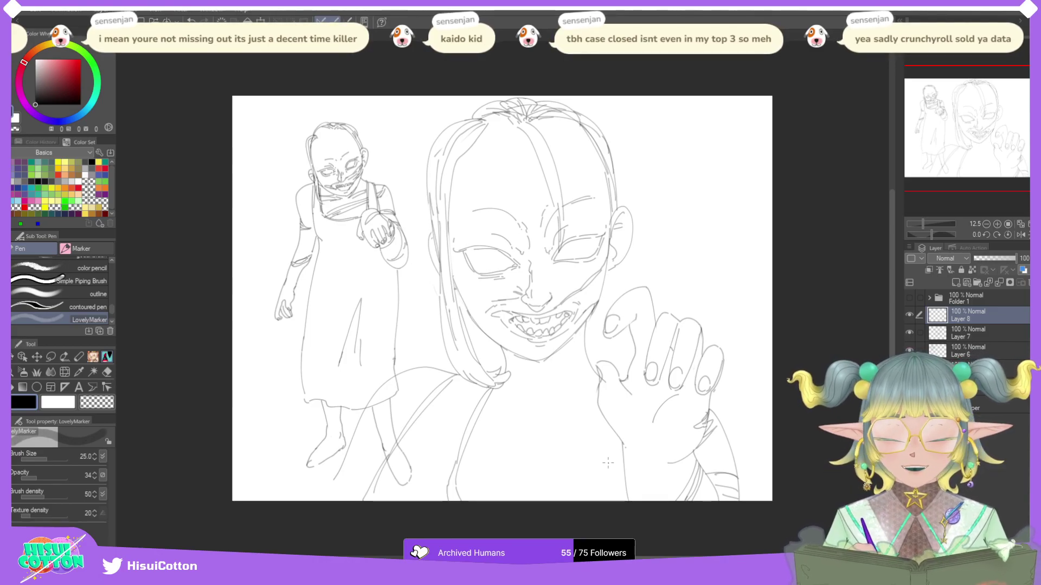
Step: Draw the second dress strap beside the raised wrist and add two collarbone lines across the chest
left_click_drag(623, 443, 602, 504)
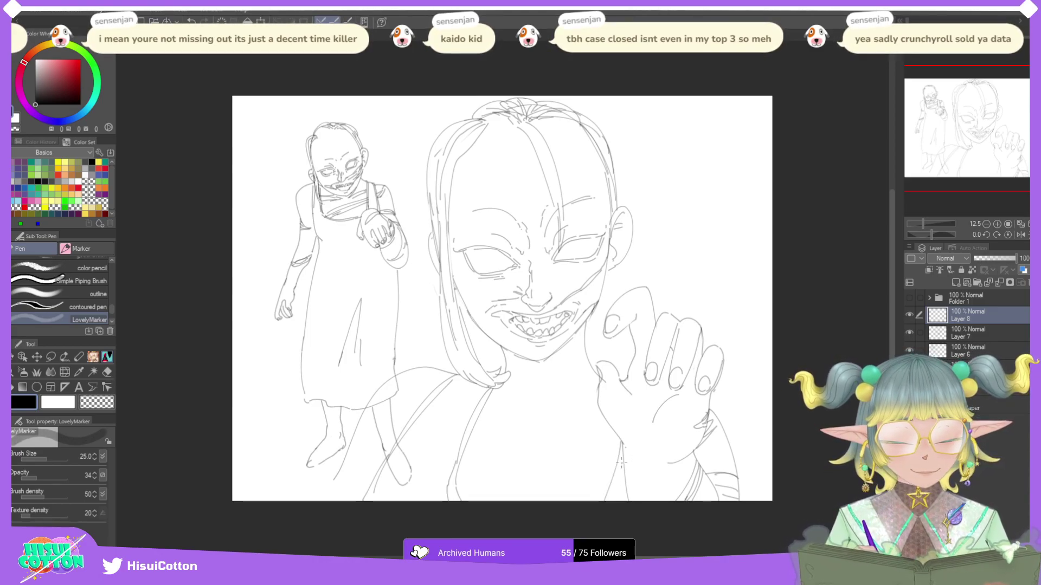
left_click_drag(622, 455, 606, 505)
key("ctrl+z")
key("ctrl+z")
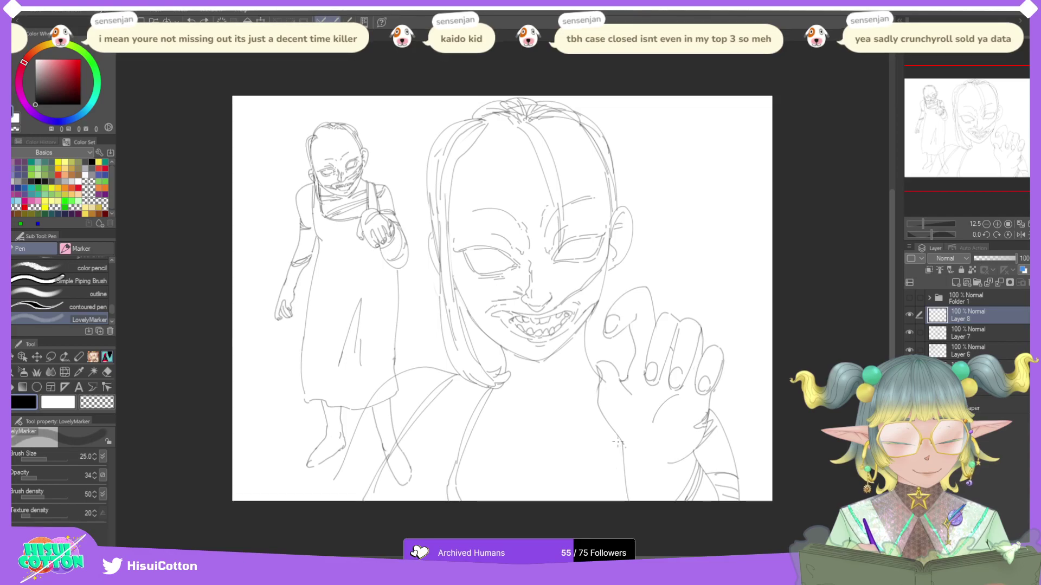
left_click_drag(621, 440, 601, 501)
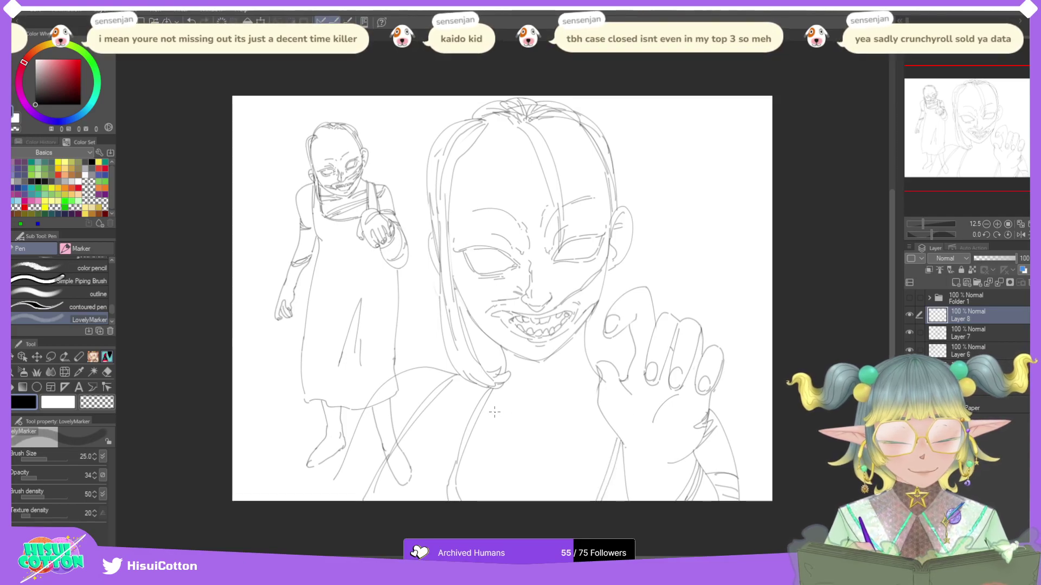
mouse_move(488, 411)
left_mouse_down()
mouse_move(564, 429)
mouse_move(598, 406)
left_mouse_up()
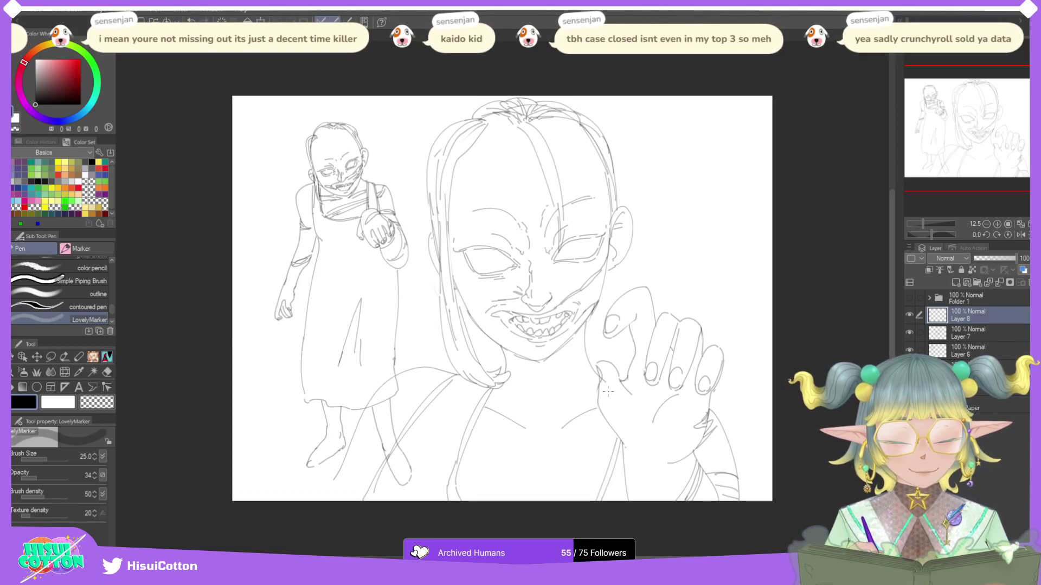
Step: Add loose hair strands falling behind the jaw beside the raised hand and along the outer edge of the long hair lock
mouse_move(618, 263)
left_mouse_down()
mouse_move(624, 293)
mouse_move(597, 315)
mouse_move(604, 282)
mouse_move(593, 342)
mouse_move(616, 344)
mouse_move(622, 329)
mouse_move(597, 313)
mouse_move(594, 345)
left_mouse_up()
key("ctrl+z")
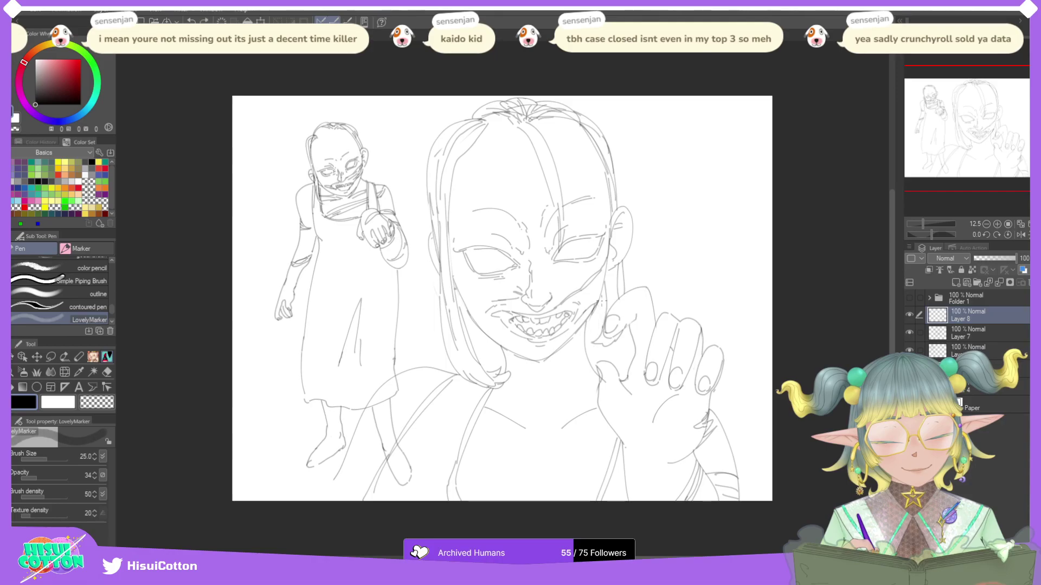
mouse_move(601, 306)
left_mouse_down()
mouse_move(595, 342)
mouse_move(587, 338)
left_mouse_up()
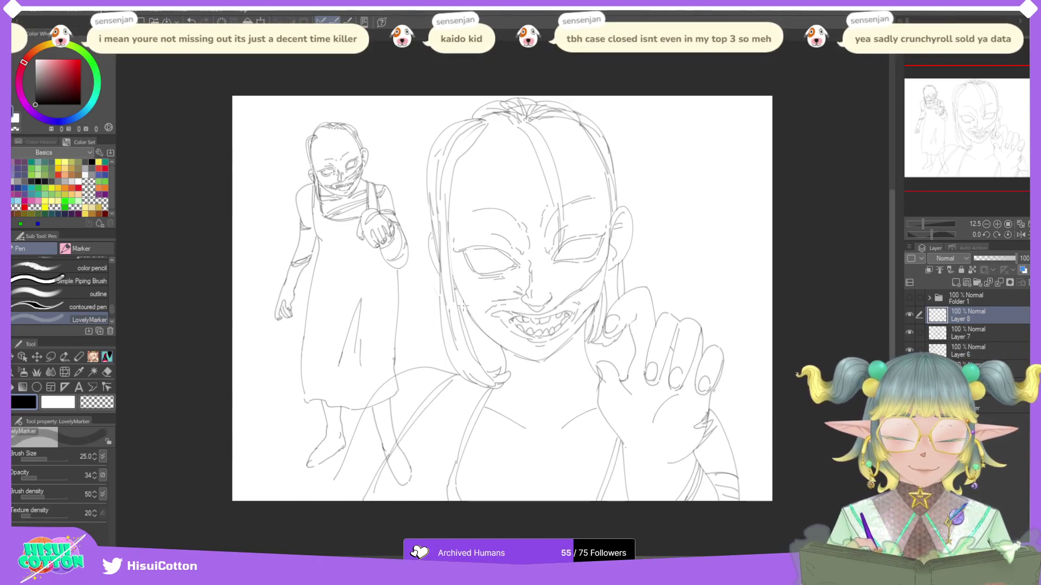
left_click_drag(436, 267, 435, 349)
key("ctrl+z")
left_click_drag(434, 268, 444, 347)
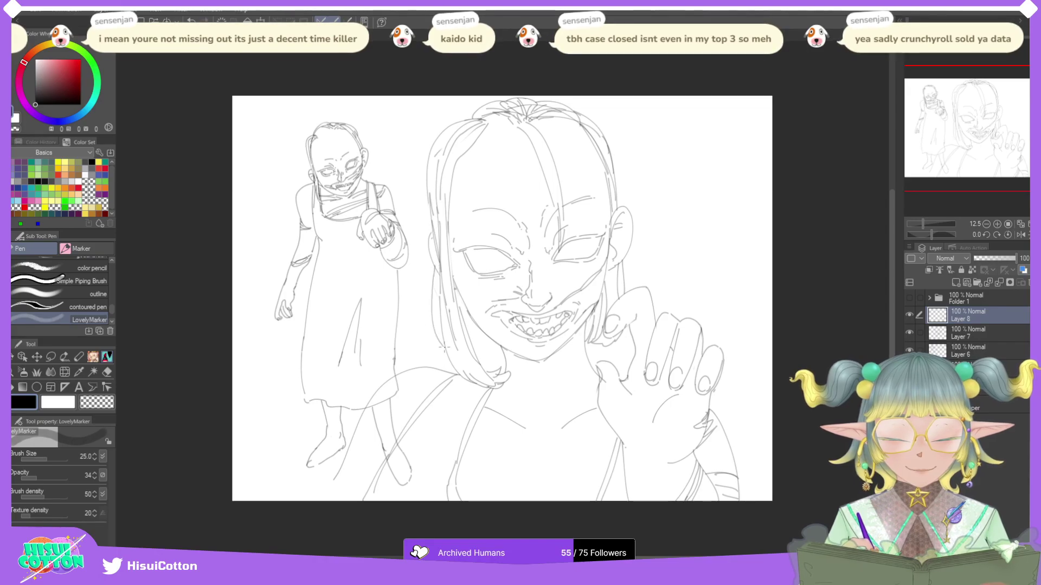
Step: Replace the last stray stroke with short inner hair strands at the end of the long hair lock beside the jaw
key("ctrl+z")
mouse_move(460, 293)
left_mouse_down()
mouse_move(482, 358)
mouse_move(504, 351)
mouse_move(483, 364)
left_mouse_up()
key("ctrl+z")
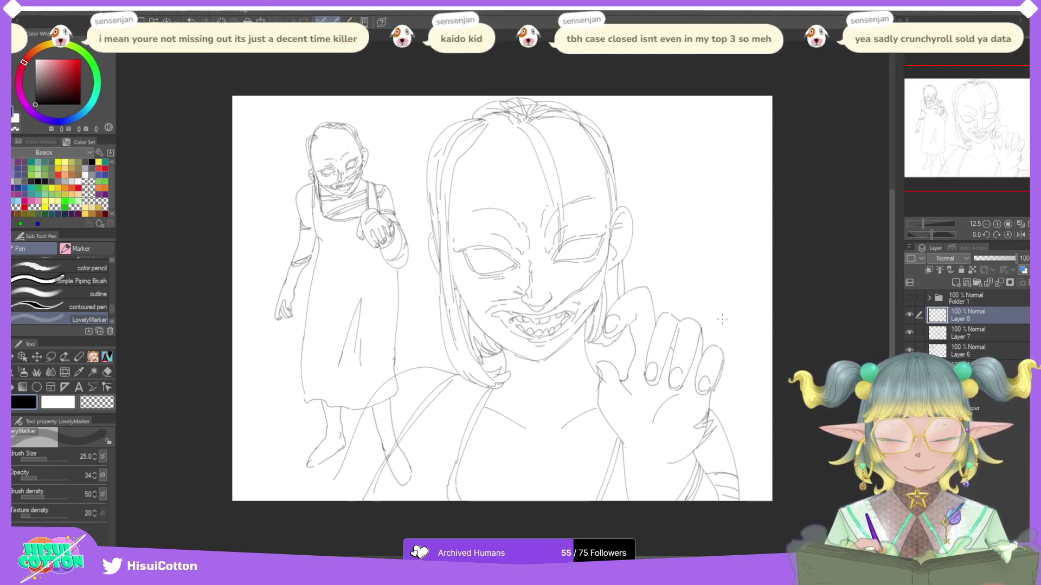
Step: Rework the bust's ear edge and lobe with a ragged notch, merging Layer 8 down into Layer 7
scroll(597, 188, "up", 3)
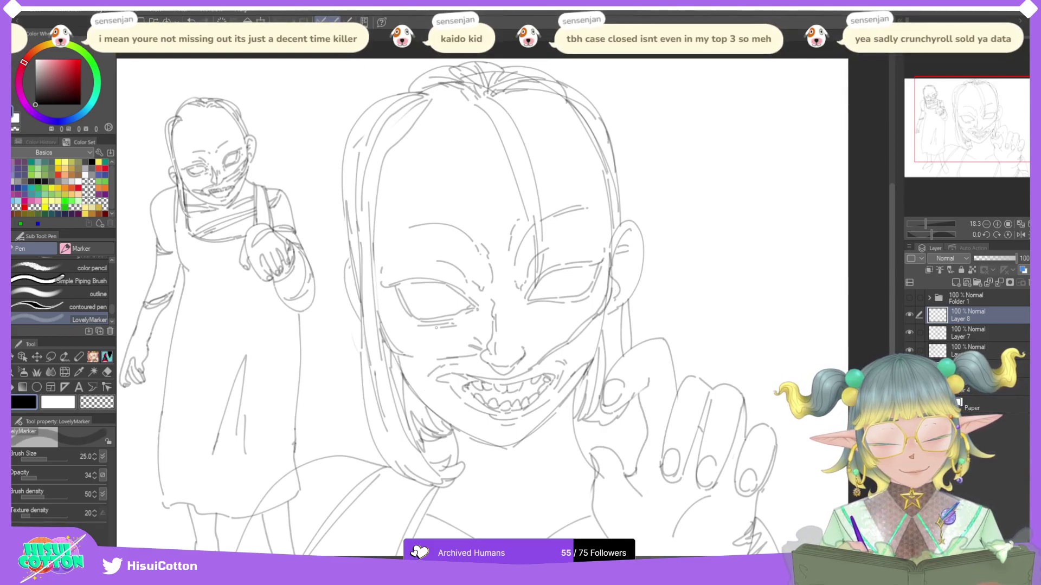
left_click_drag(603, 314, 598, 342)
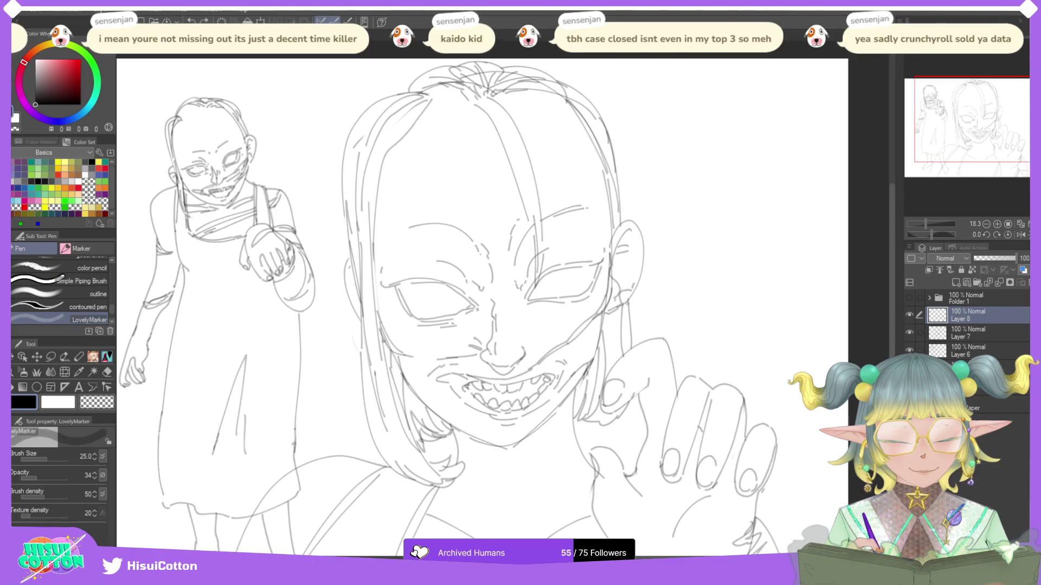
left_click_drag(620, 307, 637, 281)
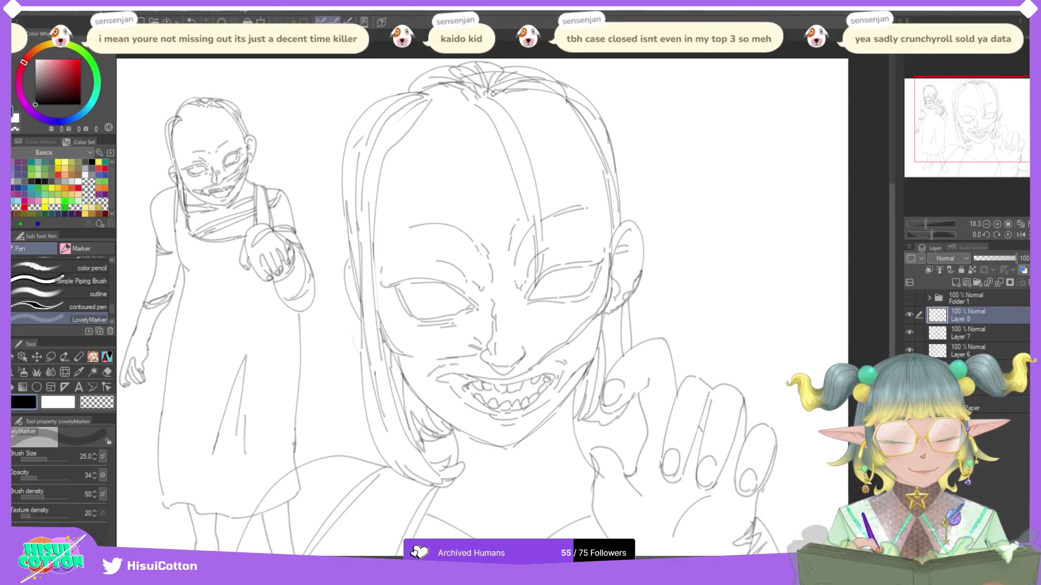
left_click(107, 372)
mouse_move(642, 273)
left_mouse_down()
mouse_move(628, 298)
mouse_move(644, 278)
left_mouse_up()
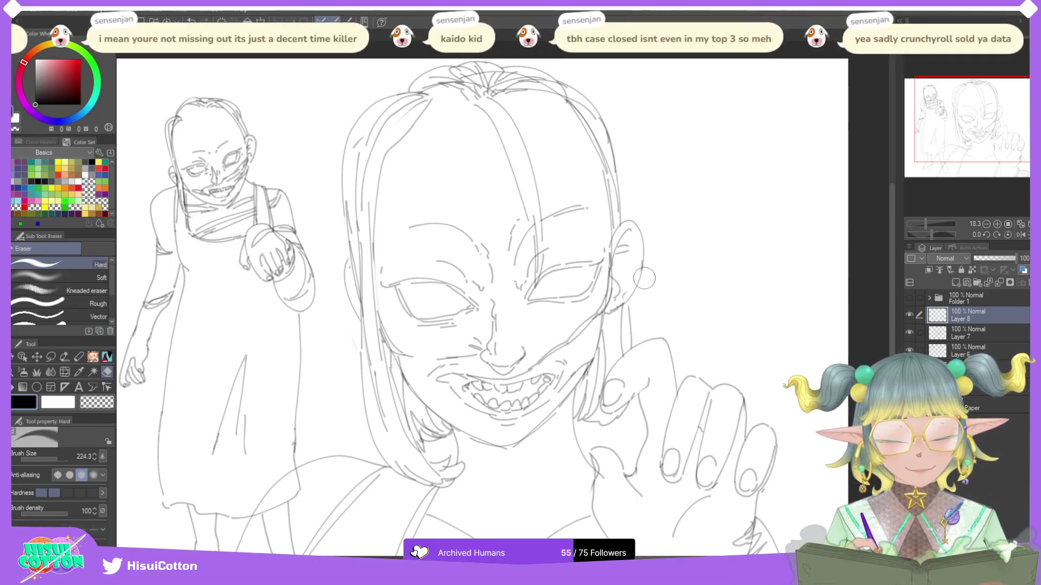
left_click(999, 283)
mouse_move(629, 300)
left_mouse_down()
mouse_move(641, 273)
mouse_move(627, 298)
left_mouse_up()
key("p")
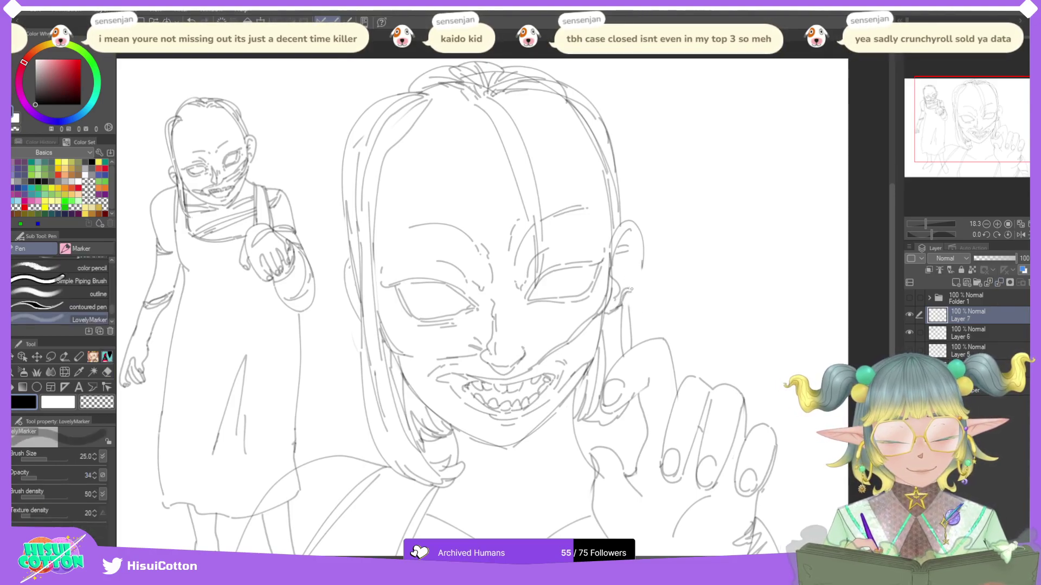
left_click_drag(641, 258, 642, 247)
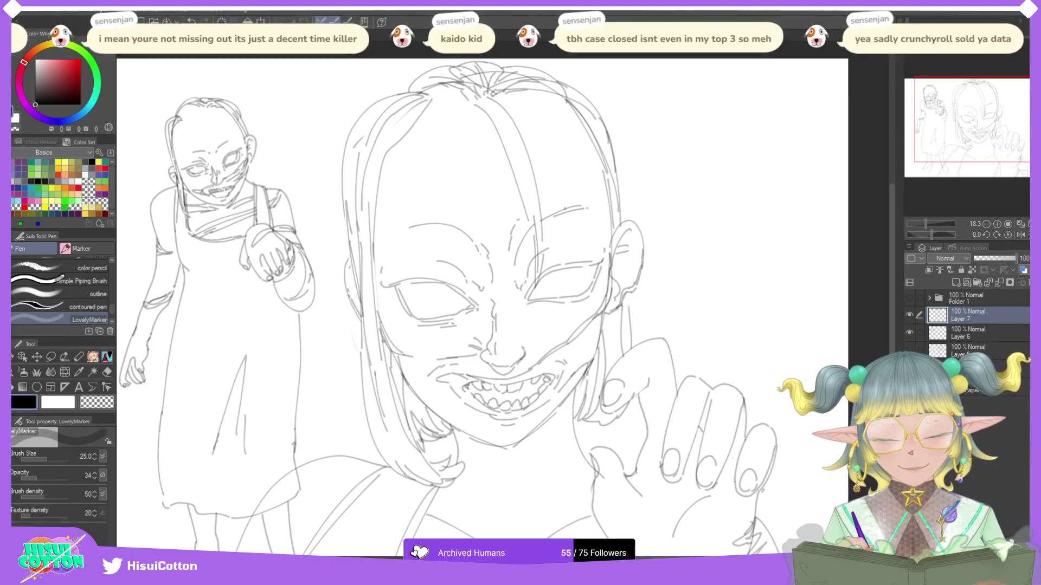
Step: Sketch narrow slit pupils and short detail lines inside both eyes of the bust
left_click(1028, 224)
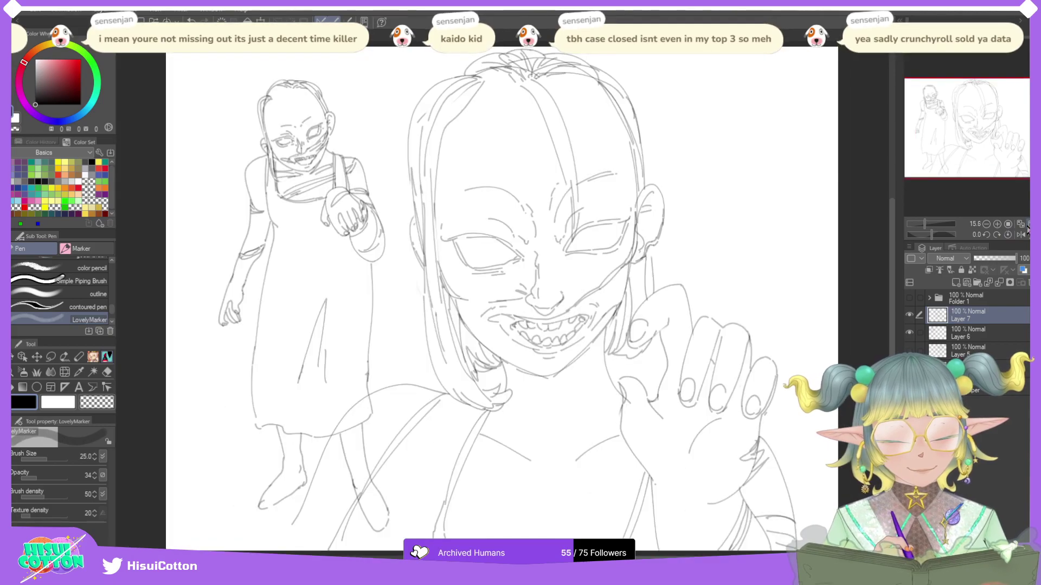
scroll(467, 272, "up", 2)
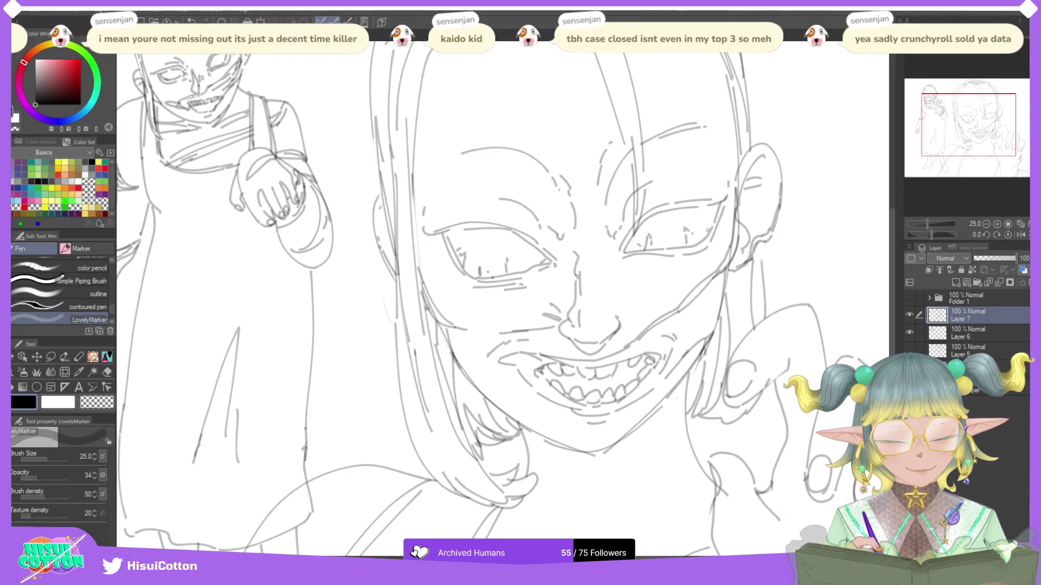
left_click(1020, 224)
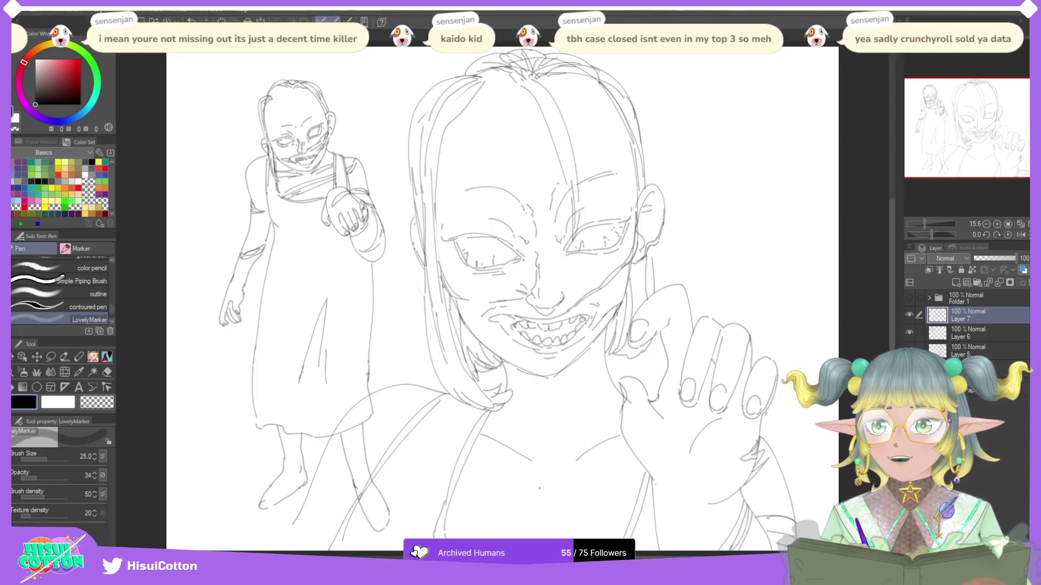
Step: Draw slanting bandage wraps across the chest between the dress straps, with a frayed end at the collarbone
mouse_move(458, 527)
left_mouse_down()
mouse_move(632, 494)
mouse_move(643, 499)
mouse_move(647, 521)
left_mouse_up()
key("ctrl+z")
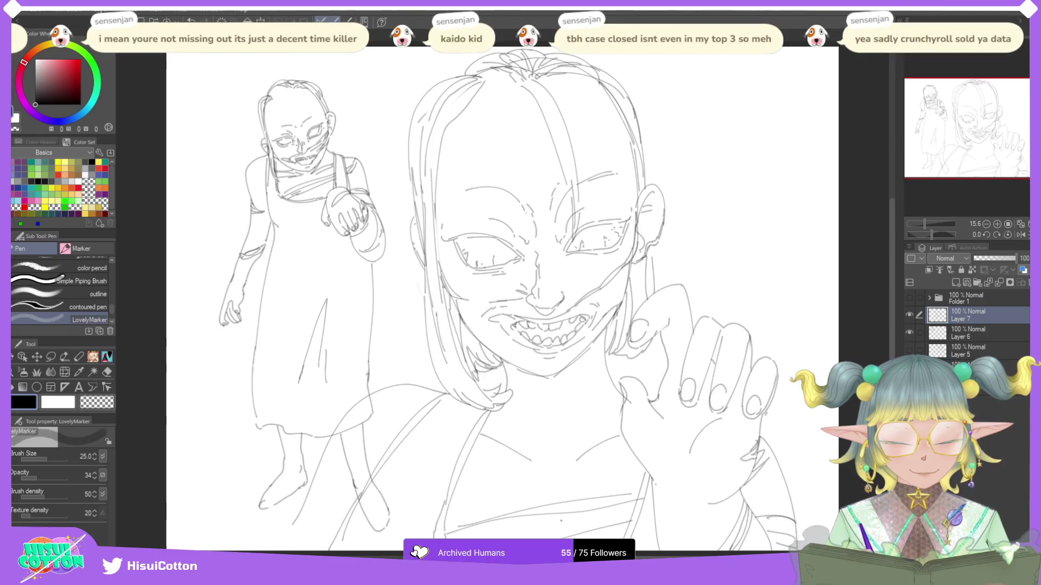
left_click_drag(448, 535, 567, 517)
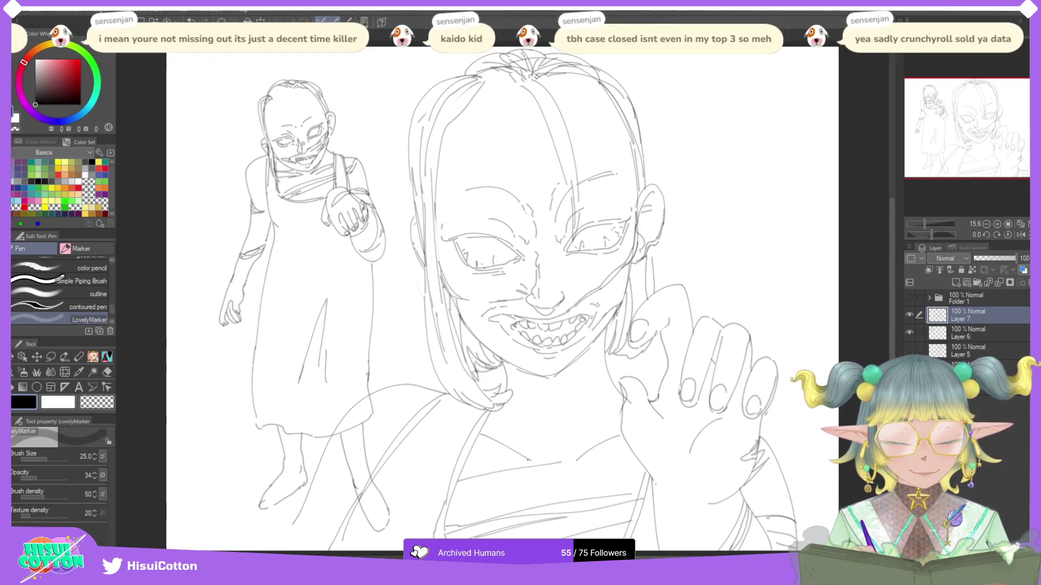
left_click_drag(464, 466, 585, 441)
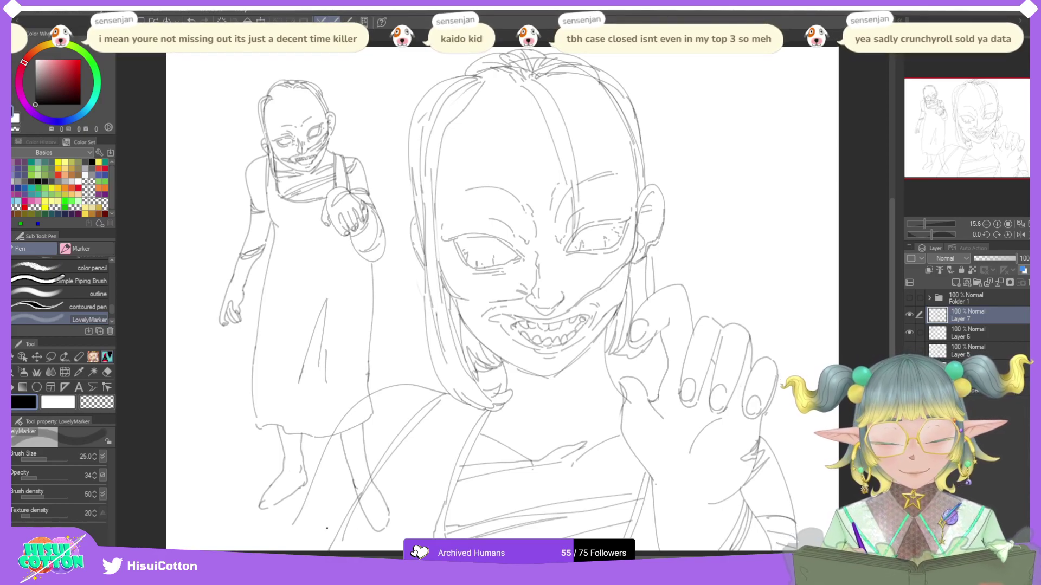
Step: Redraw the lowered arm's outline down to the canvas edge and add a torn bandage with frayed ends around it
mouse_move(311, 493)
left_mouse_down()
mouse_move(342, 513)
mouse_move(280, 550)
left_mouse_up()
key("ctrl+z")
scroll(463, 329, "down", 1)
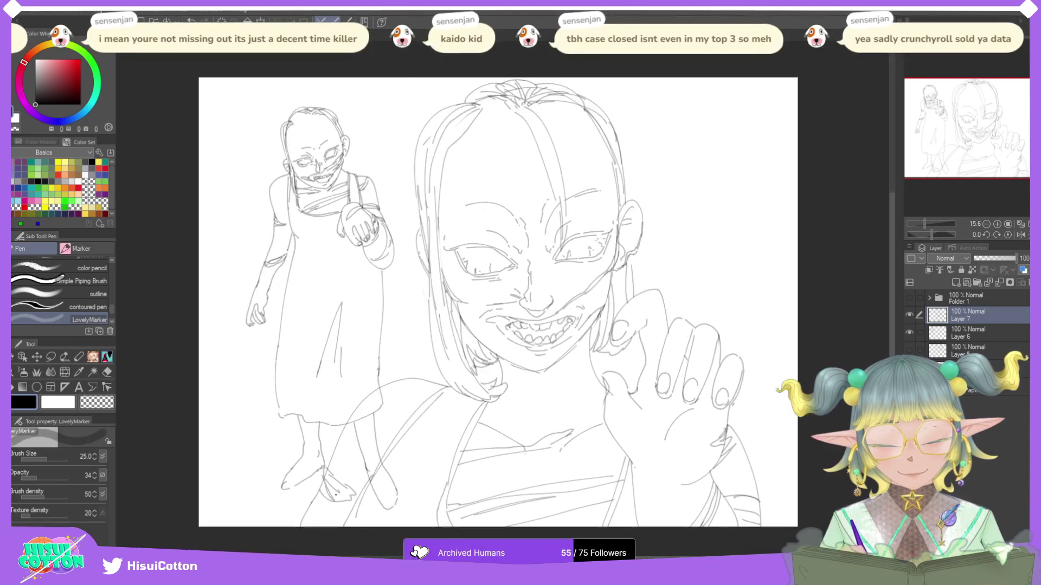
left_click_drag(312, 502, 296, 527)
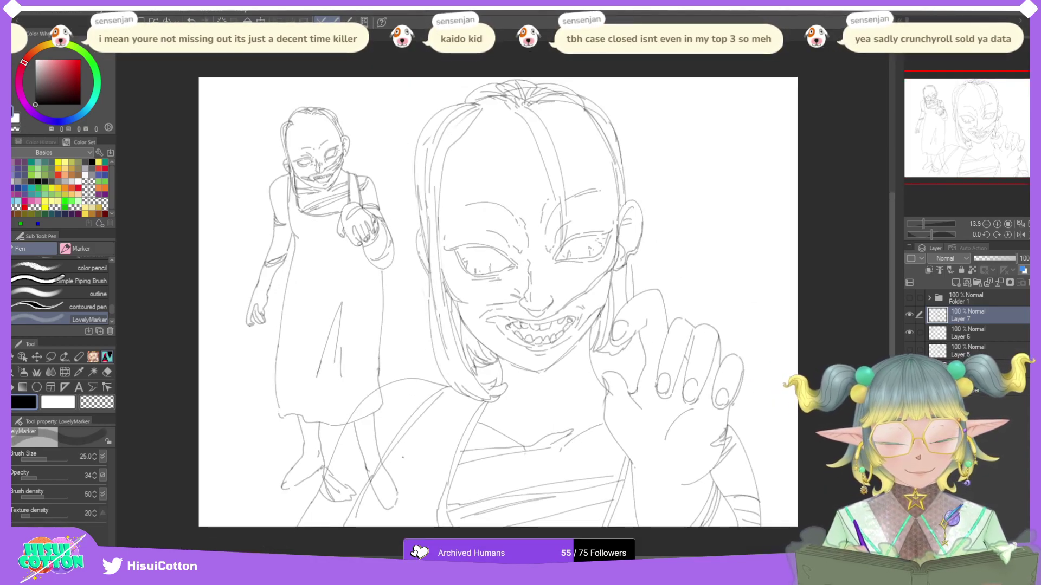
Step: Undo the dashed lines on the forehead and add short hair strokes at the hairline beside the parting
key("ctrl+minus")
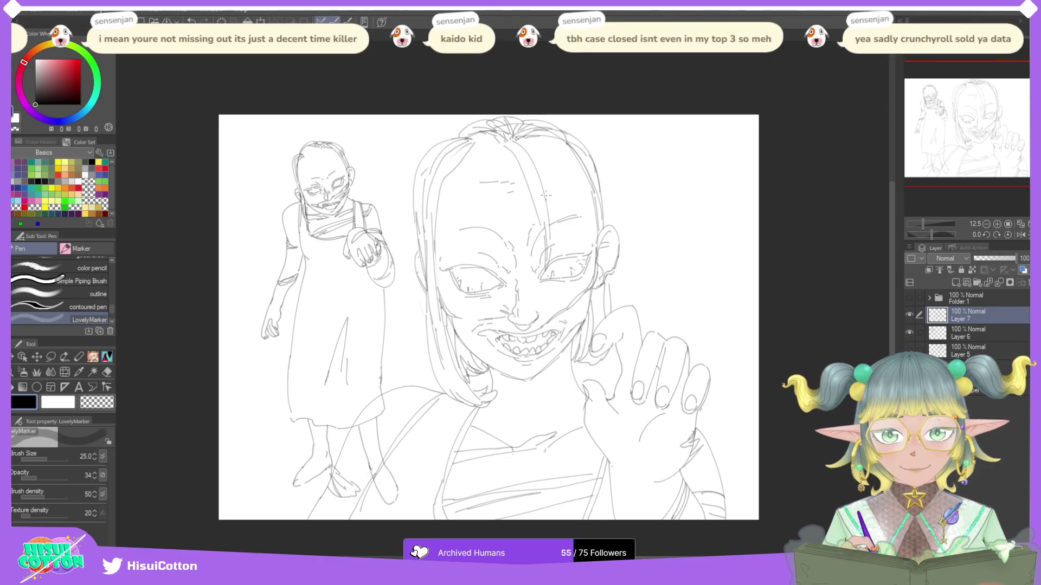
key("ctrl+z")
left_click_drag(464, 170, 484, 145)
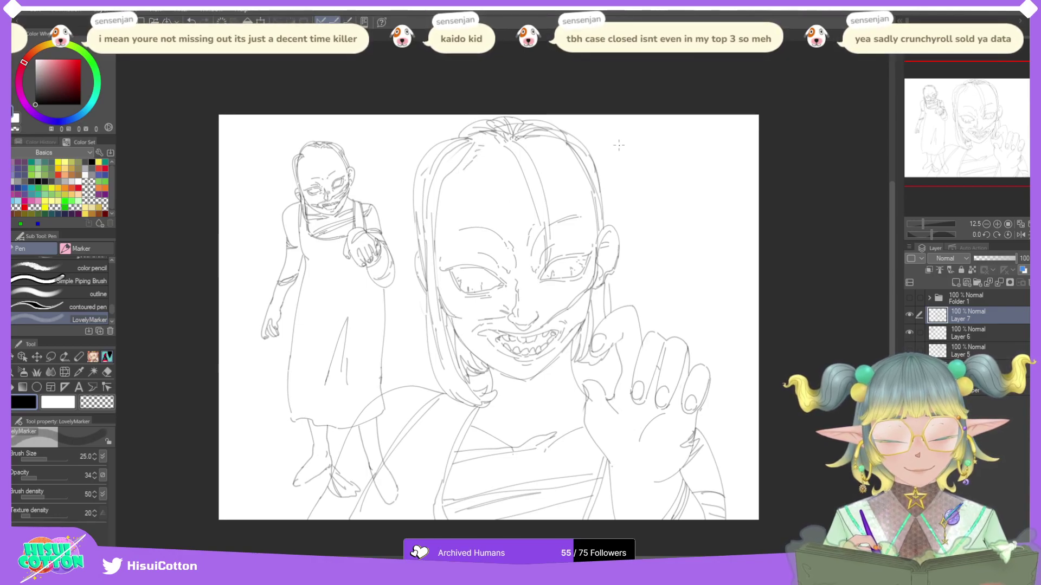
Step: Erase the curled end of the long hair lock above the shoulder and redraw it with straight, pointed tips
left_click(1020, 224)
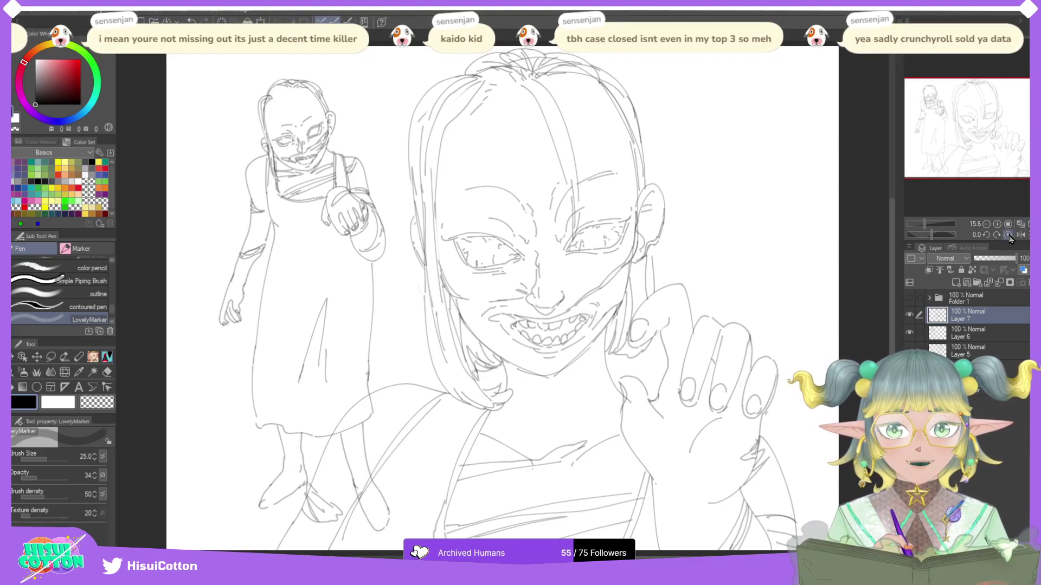
left_click(909, 334)
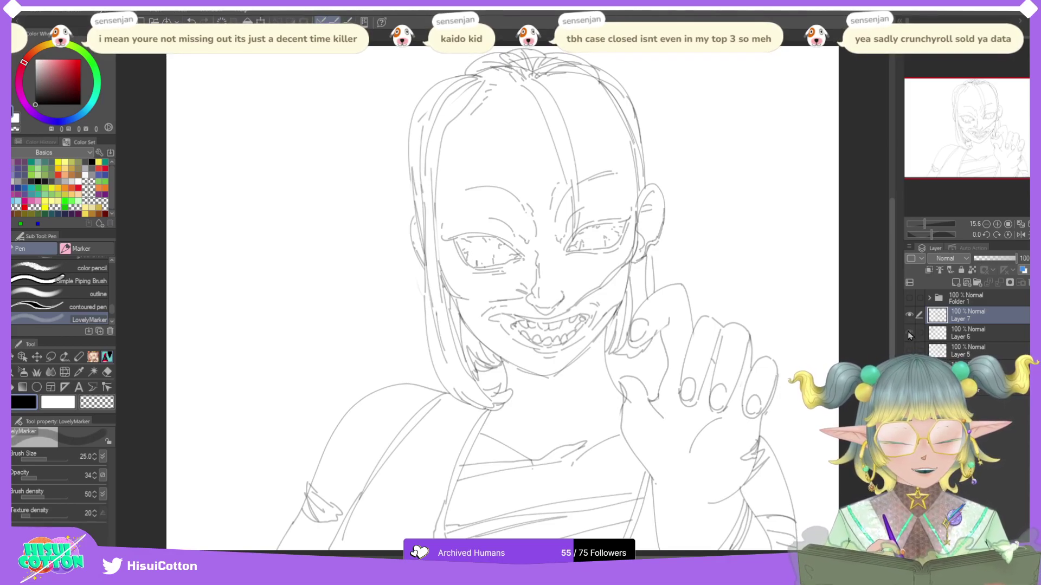
left_click(910, 334)
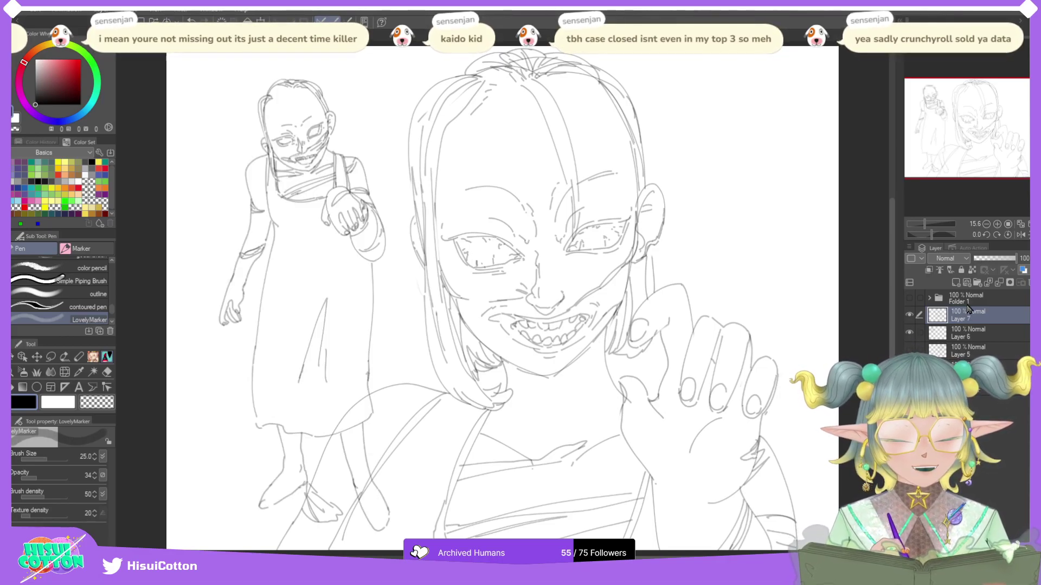
key("e")
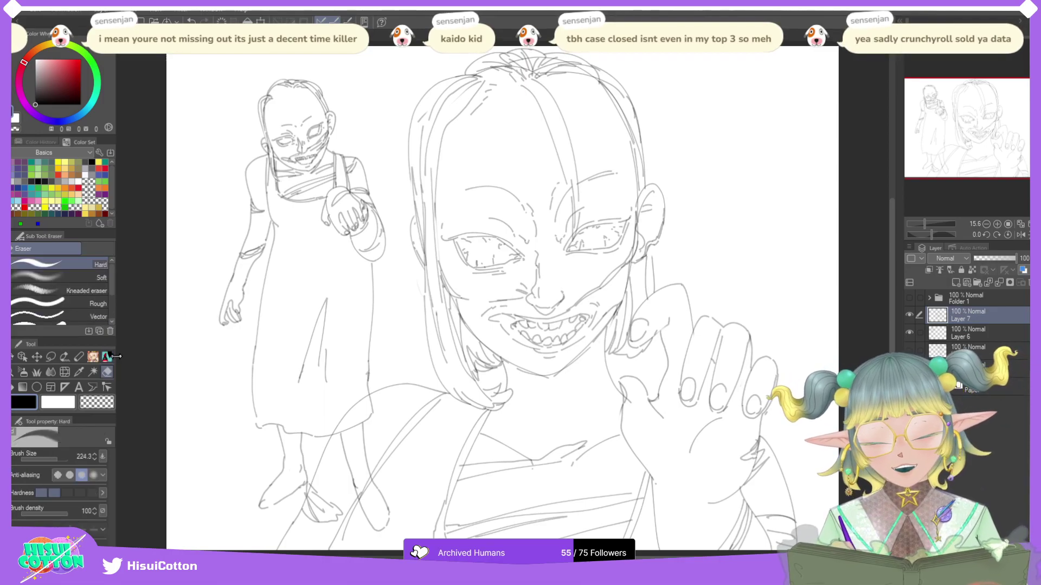
mouse_move(507, 392)
left_mouse_down()
mouse_move(466, 405)
mouse_move(480, 392)
mouse_move(469, 368)
left_mouse_up()
key("p")
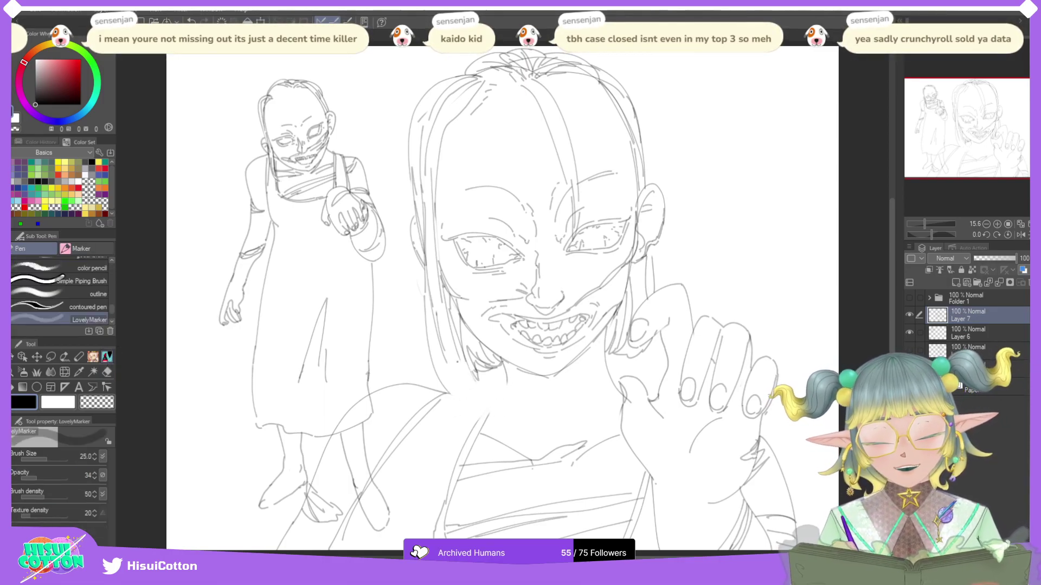
left_click_drag(450, 313, 466, 401)
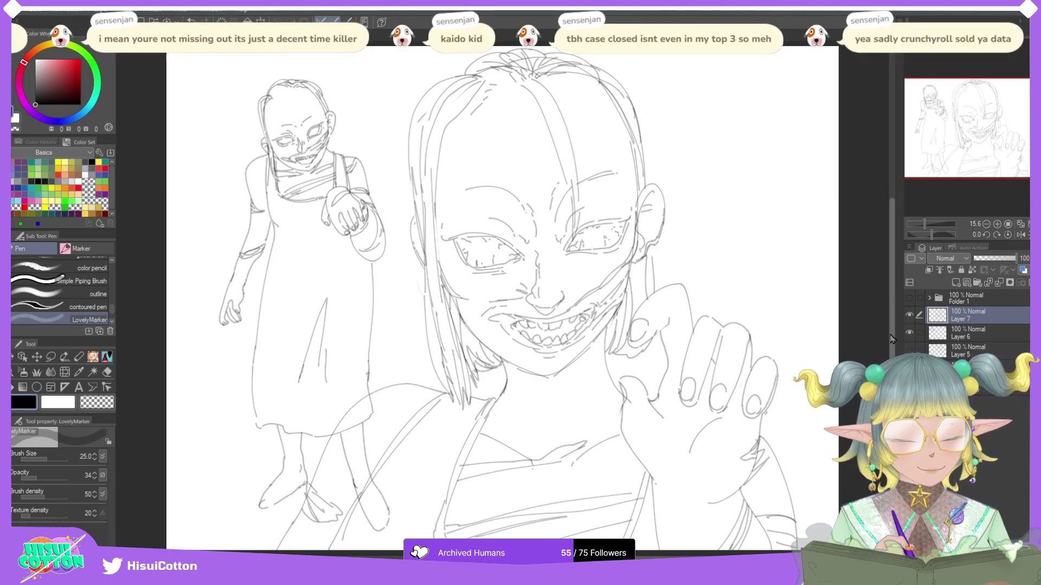
Step: Toggle the visibility of Layers 4 to 7 to check which character sketch each one holds
left_click(909, 316)
left_click(910, 332)
left_click(910, 332)
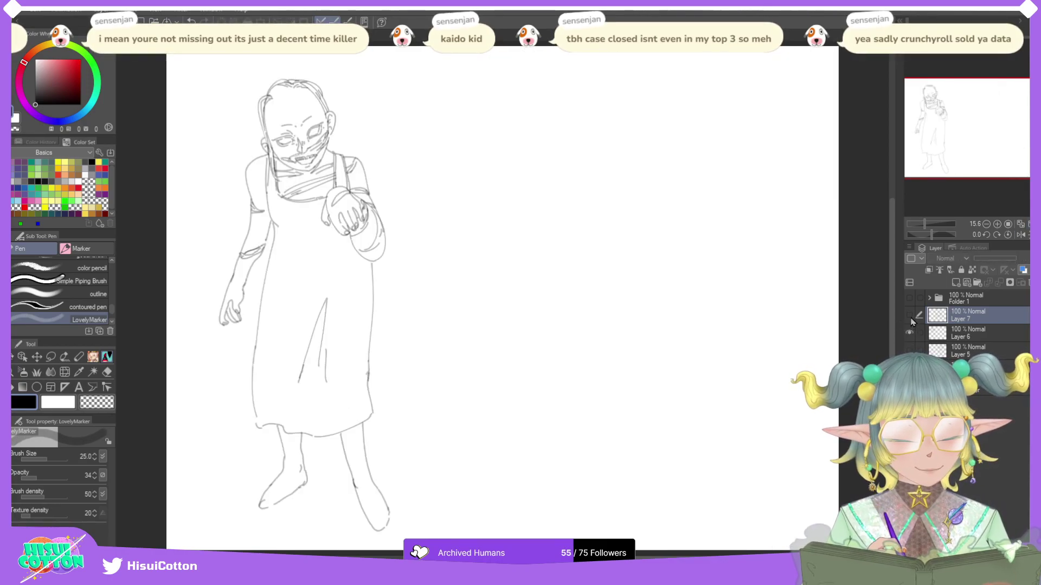
left_click(909, 315)
left_click(910, 333)
left_click(910, 332)
left_click(909, 316)
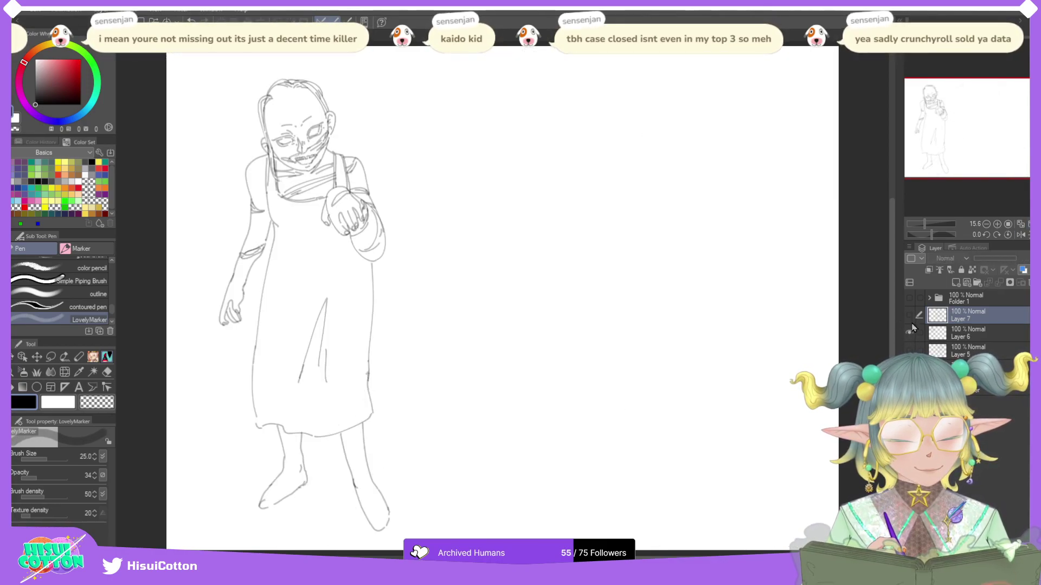
left_click(910, 332)
left_click(910, 368)
left_click(910, 350)
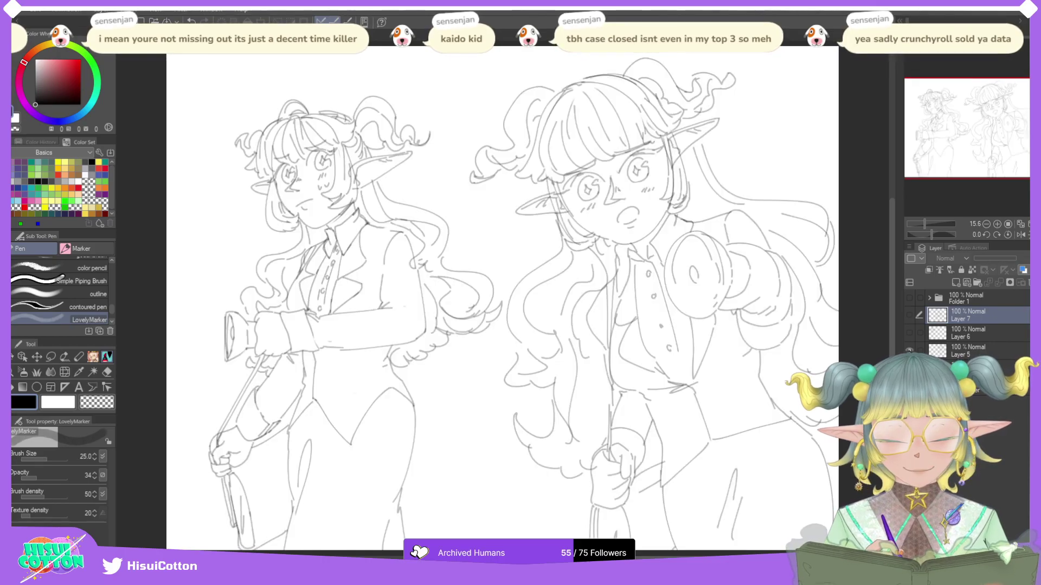
left_click(909, 369)
left_click(910, 332)
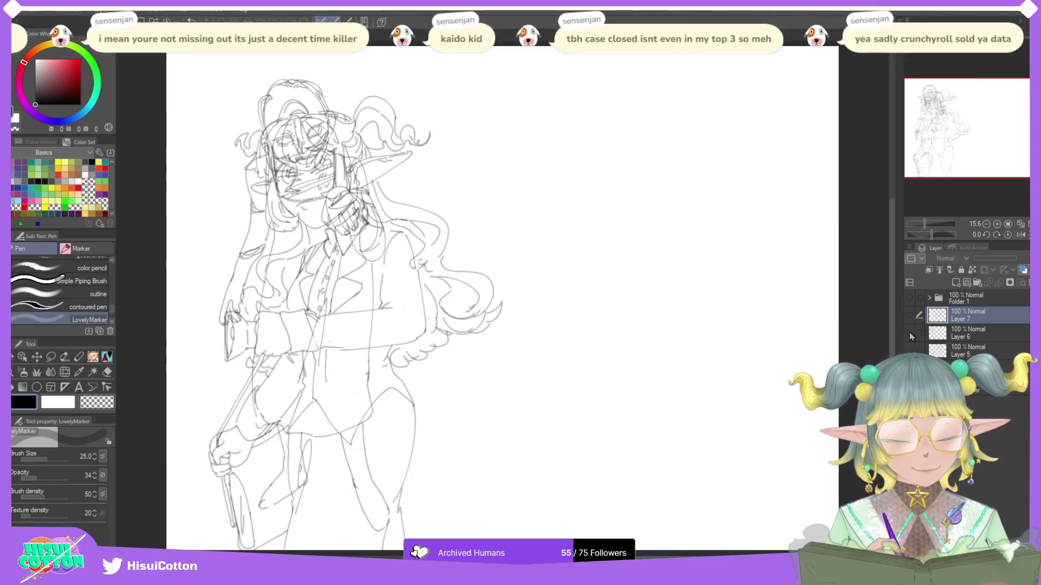
left_click(910, 332)
left_click(909, 315)
left_click(910, 316)
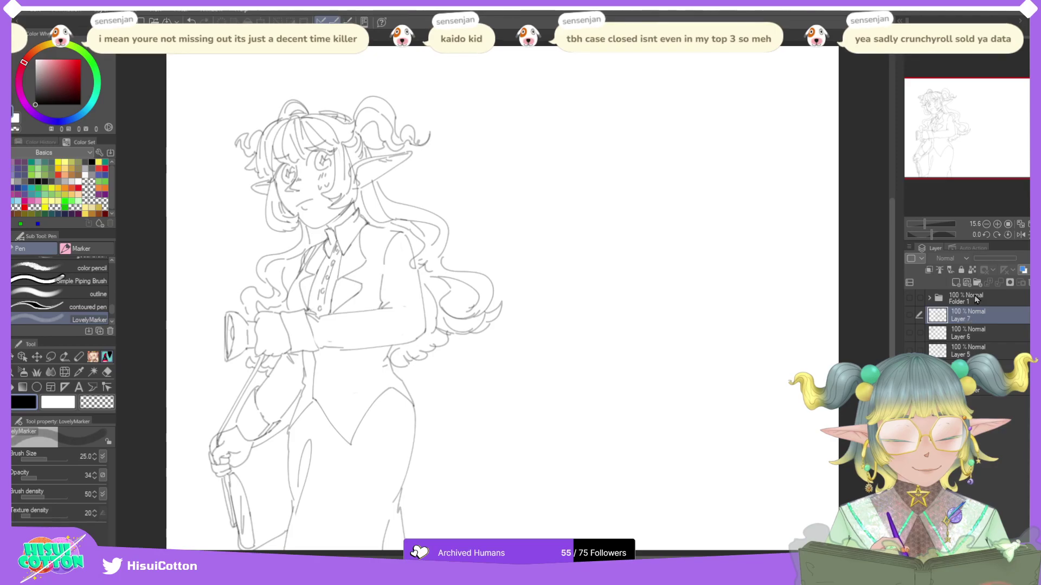
Step: Move Layers 6 and 7 into a new folder, turn both layers on, and collapse and hide the folder
left_click(977, 282)
left_click(975, 332)
left_click(975, 384, "shift")
left_click_drag(974, 383, 973, 312)
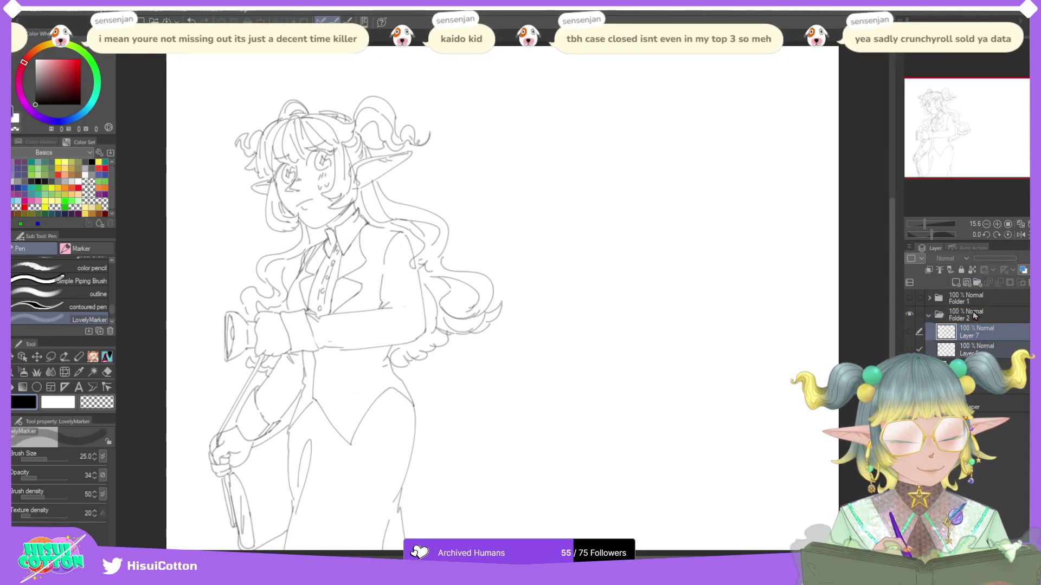
left_click(910, 332)
left_click(910, 349)
left_click(928, 315)
left_click(911, 313)
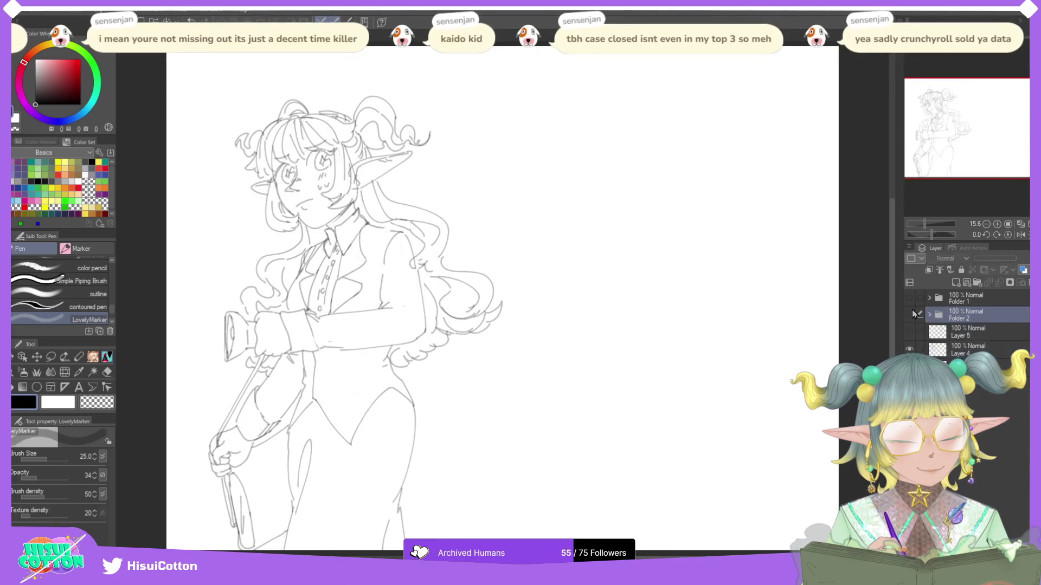
Step: Group Layers 4 and 5 in another new folder and hide Layer 5, leaving only the single standing elf sketch displayed
left_click(910, 299)
left_click(909, 299)
left_click(909, 332)
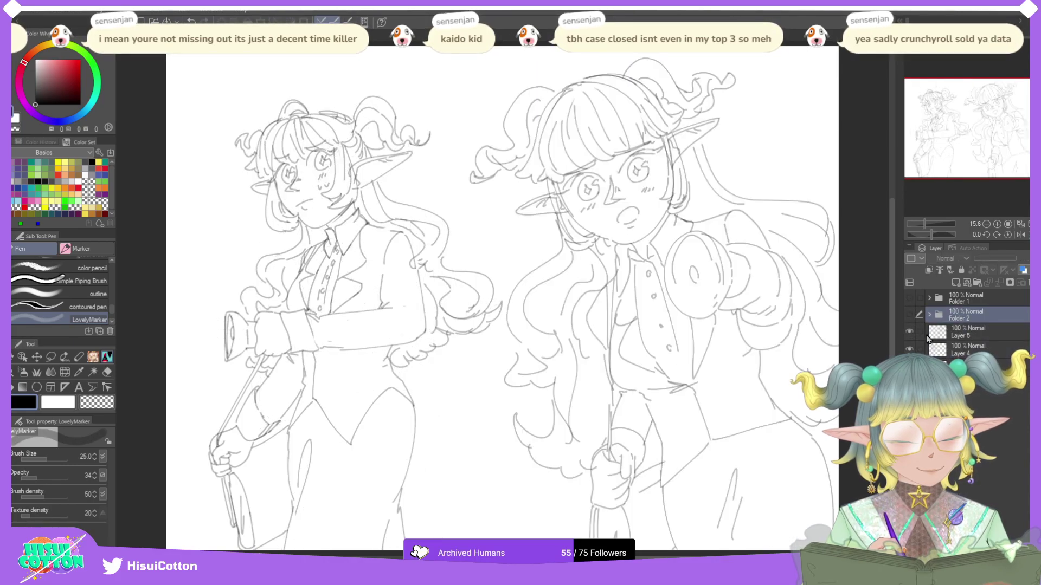
left_click(929, 338)
left_click(969, 351, "shift")
left_click(977, 283)
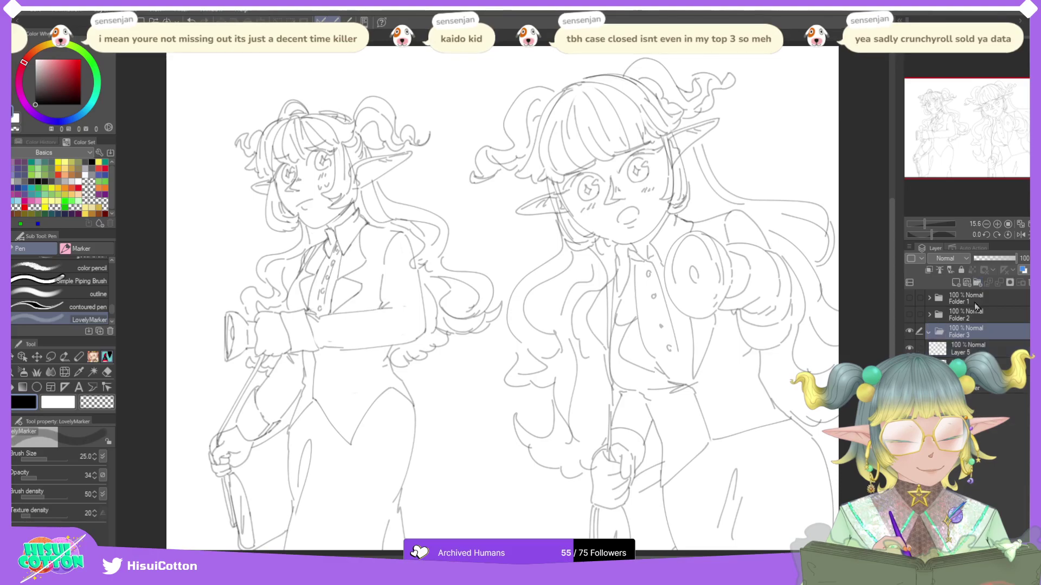
left_click(971, 350)
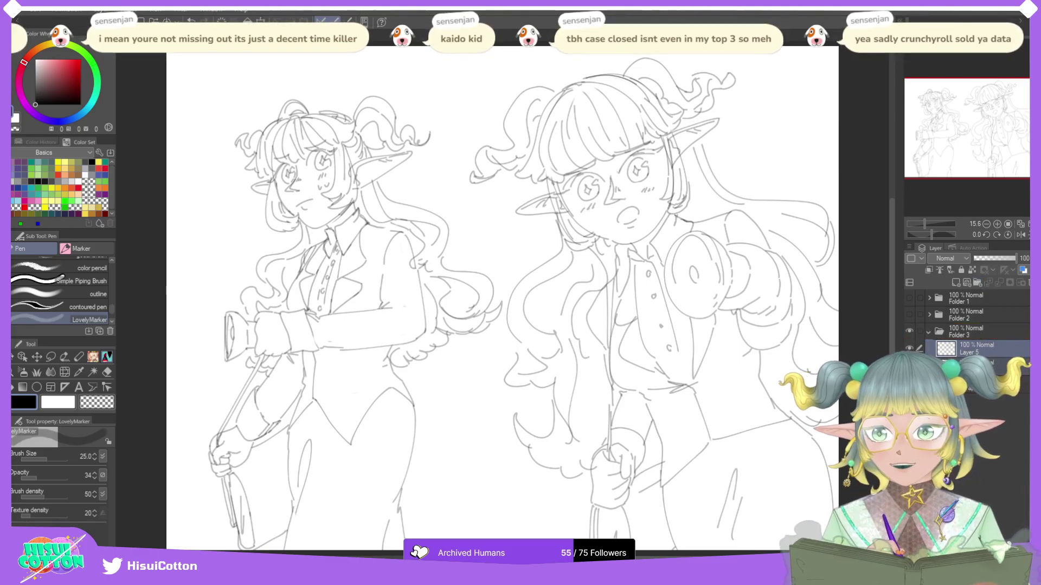
left_click(971, 366)
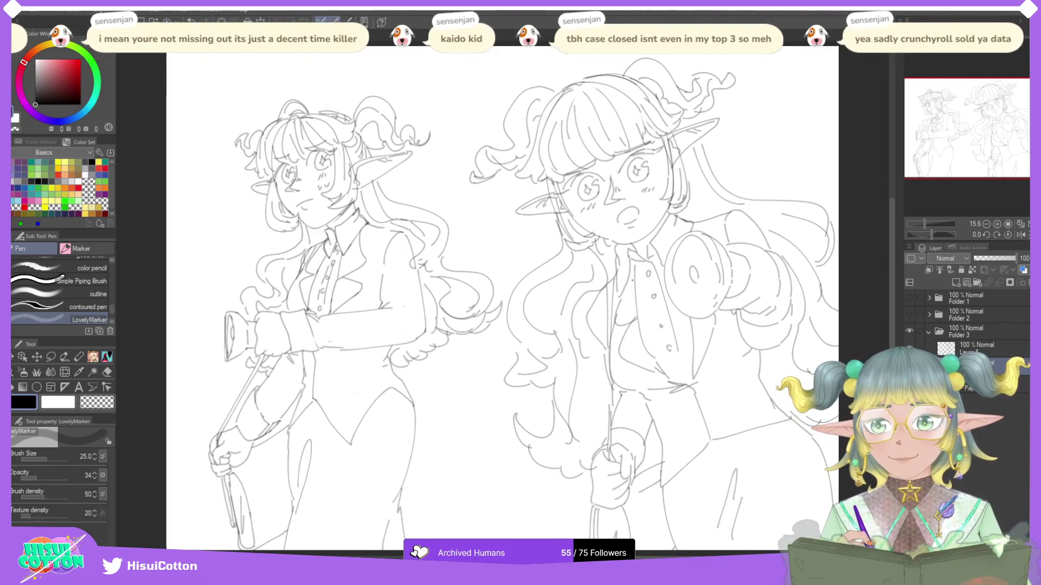
left_click(914, 348)
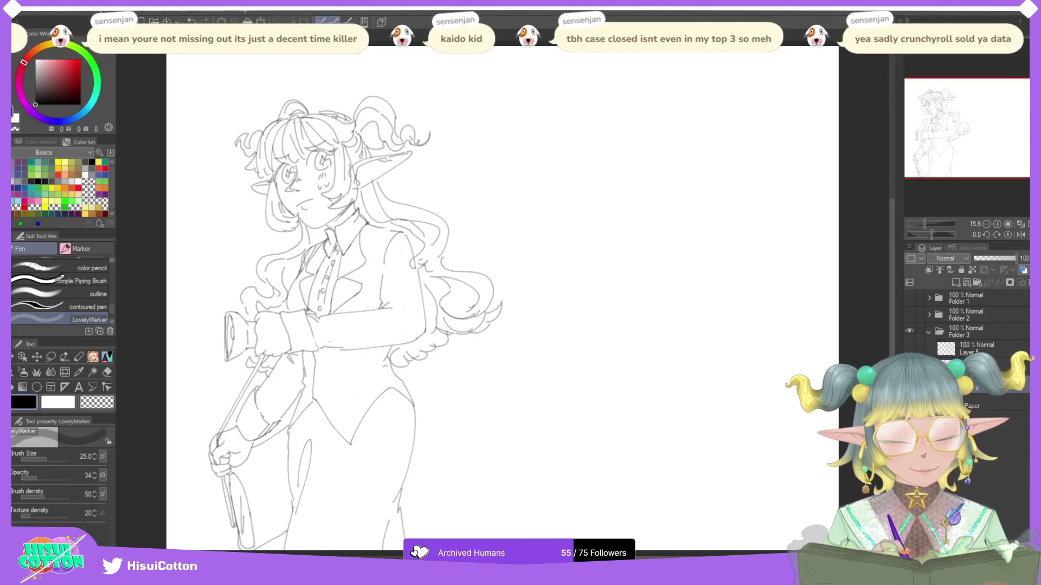
Step: Outline the standing figure in black with the Pencil 2 Paint brush, from the lower hem past the lowered hand and held object to the side hair
left_click(92, 359)
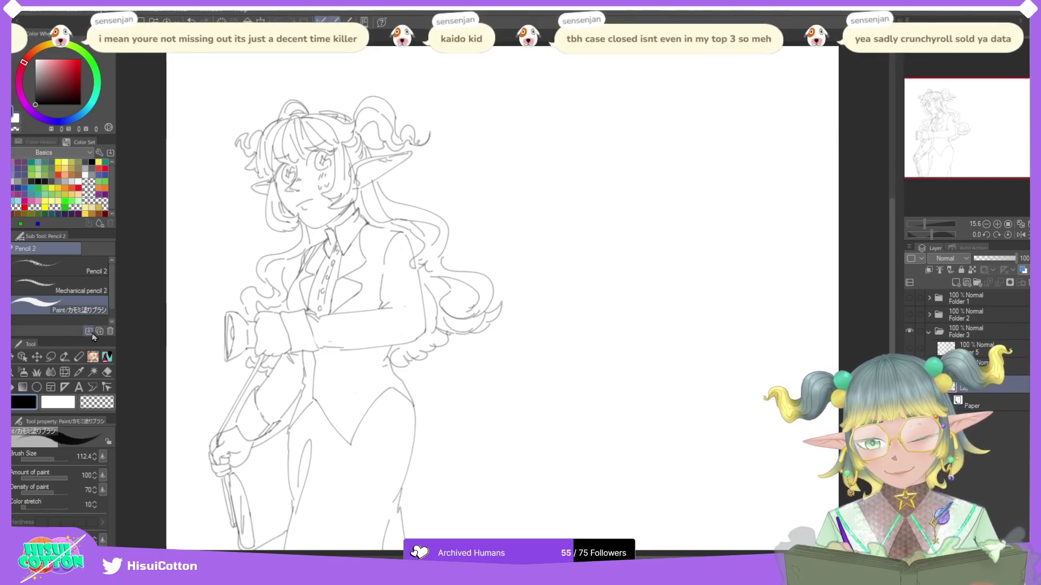
scroll(233, 202, "down", 2)
scroll(294, 477, "up", 2)
scroll(294, 477, "up", 2)
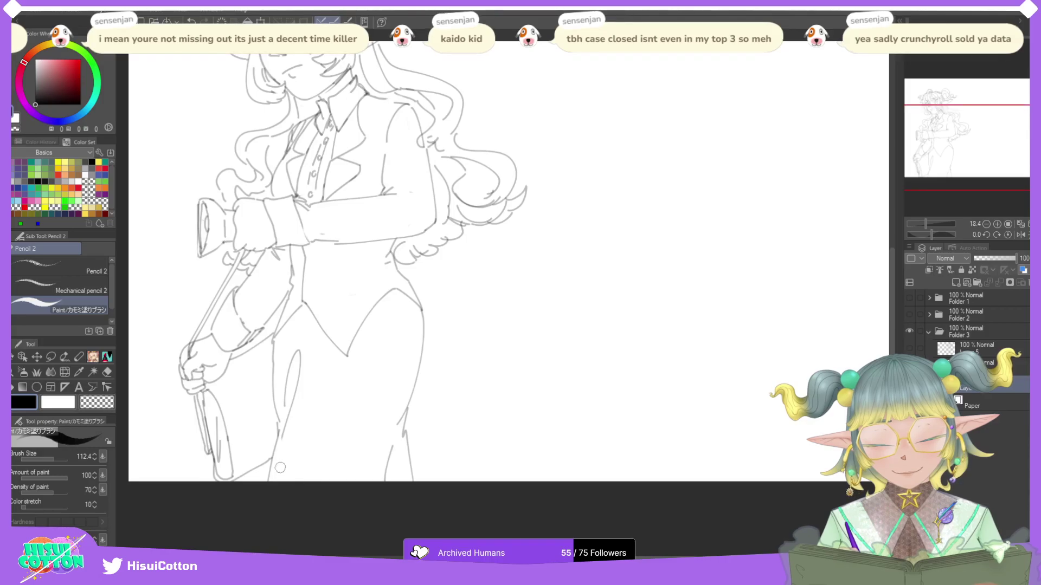
mouse_move(267, 479)
left_mouse_down()
mouse_move(273, 458)
mouse_move(272, 467)
mouse_move(272, 458)
mouse_move(215, 478)
mouse_move(192, 391)
mouse_move(187, 343)
mouse_move(243, 245)
left_mouse_up()
key("ctrl+z")
key("ctrl+z")
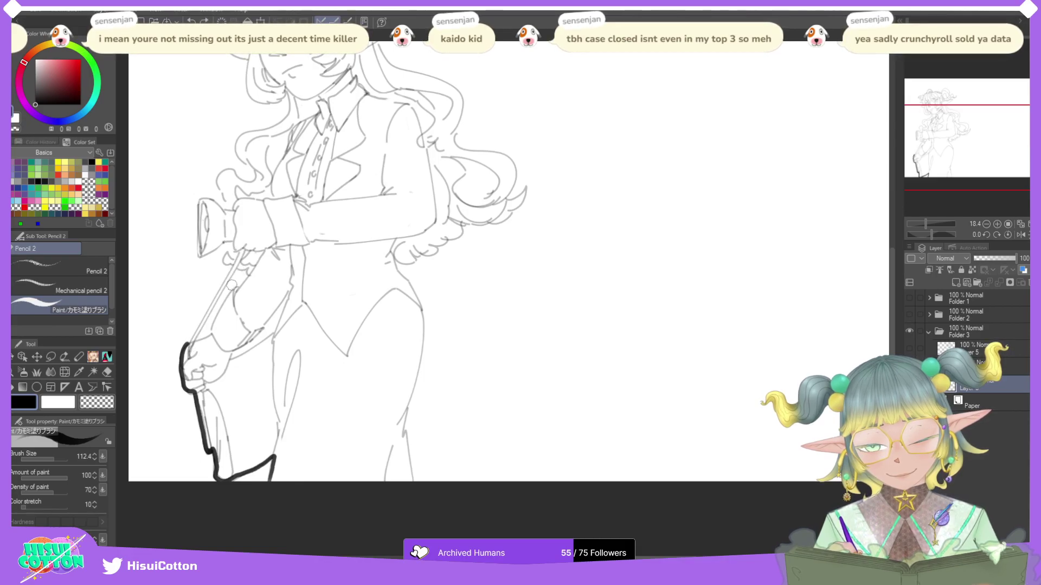
mouse_move(192, 343)
left_mouse_down()
mouse_move(236, 266)
mouse_move(220, 292)
mouse_move(234, 268)
mouse_move(228, 255)
mouse_move(233, 262)
mouse_move(243, 251)
mouse_move(229, 262)
mouse_move(242, 251)
mouse_move(234, 239)
mouse_move(201, 256)
mouse_move(202, 201)
mouse_move(206, 192)
mouse_move(232, 214)
mouse_move(218, 183)
mouse_move(230, 171)
mouse_move(220, 173)
mouse_move(246, 181)
mouse_move(256, 174)
mouse_move(238, 148)
left_mouse_up()
scroll(253, 141, "down", 6)
scroll(260, 169, "up", 6)
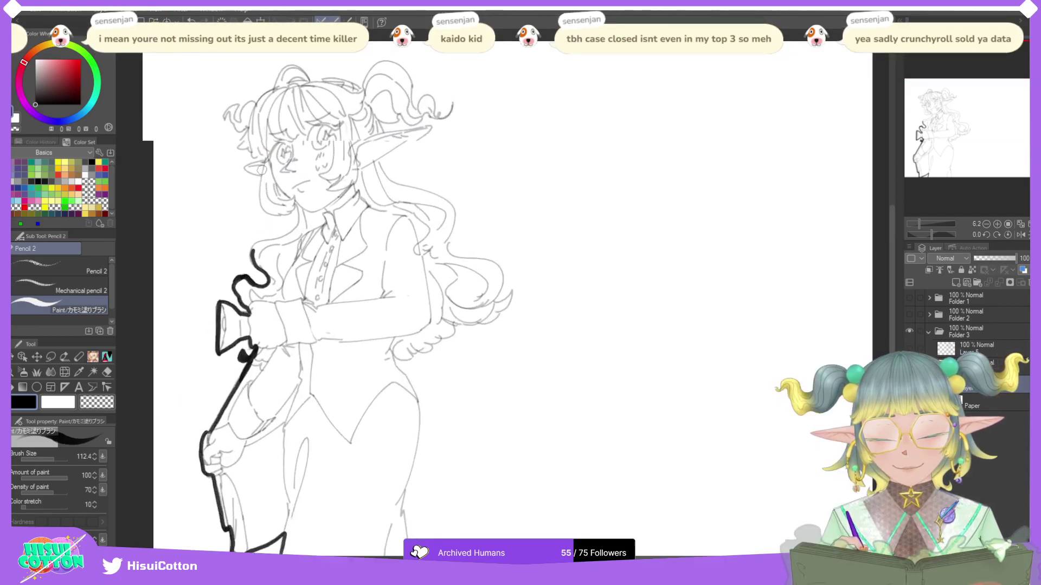
Step: Continue the black outline up the wavy side lock, around the face and small ear, and over the head and hair loops
mouse_move(252, 279)
left_mouse_down()
mouse_move(294, 253)
mouse_move(279, 254)
mouse_move(306, 238)
mouse_move(278, 255)
mouse_move(304, 237)
mouse_move(300, 209)
mouse_move(279, 222)
left_mouse_up()
key("ctrl+z")
key("ctrl+z")
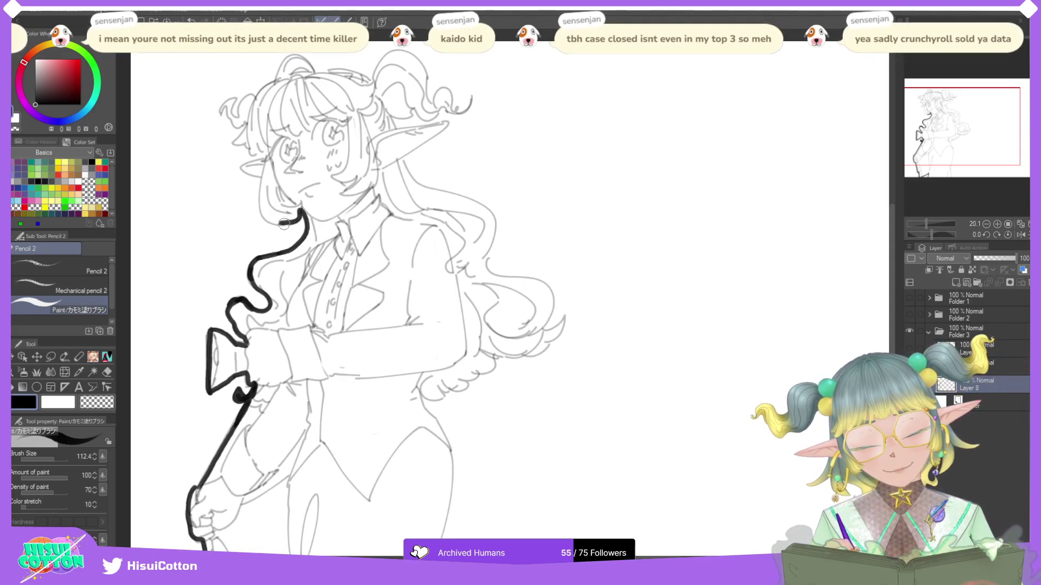
mouse_move(282, 224)
left_mouse_down()
mouse_move(262, 175)
mouse_move(243, 168)
mouse_move(267, 153)
mouse_move(236, 143)
mouse_move(246, 121)
mouse_move(234, 124)
mouse_move(226, 105)
mouse_move(220, 113)
mouse_move(233, 98)
mouse_move(235, 120)
mouse_move(242, 109)
mouse_move(245, 119)
mouse_move(246, 99)
mouse_move(291, 58)
mouse_move(310, 73)
mouse_move(372, 83)
mouse_move(390, 55)
mouse_move(420, 60)
mouse_move(426, 95)
mouse_move(449, 93)
mouse_move(462, 113)
mouse_move(386, 112)
mouse_move(394, 131)
mouse_move(398, 115)
mouse_move(416, 130)
mouse_move(394, 129)
mouse_move(404, 131)
mouse_move(443, 124)
mouse_move(404, 156)
mouse_move(419, 180)
left_mouse_up()
key("ctrl+z")
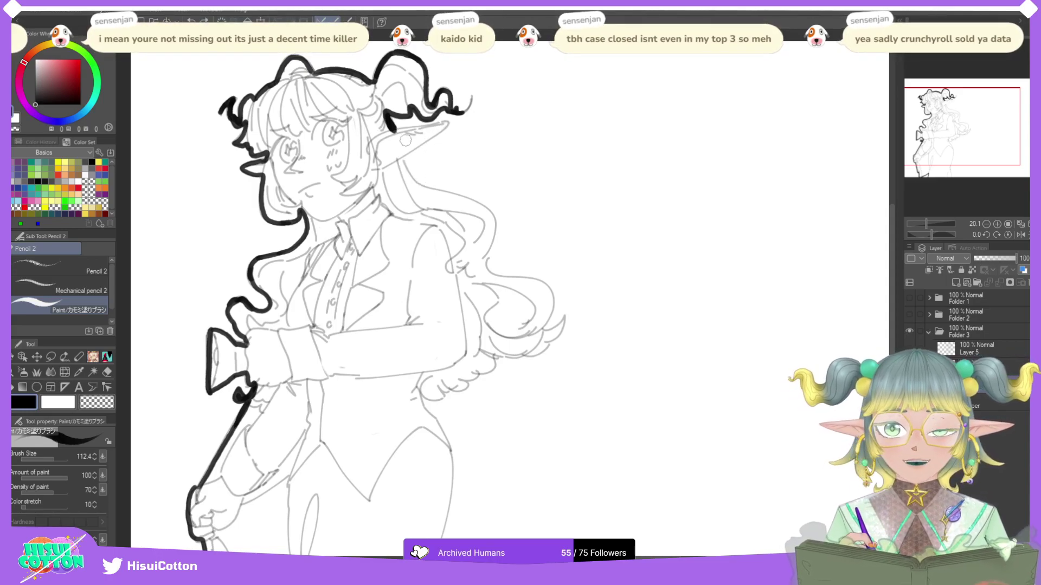
Step: Outline the long ear, back hair, waist and leg down to the canvas edge, plus the gaps around the lowered arm
mouse_move(387, 127)
left_mouse_down()
mouse_move(446, 124)
mouse_move(395, 158)
mouse_move(444, 127)
left_mouse_up()
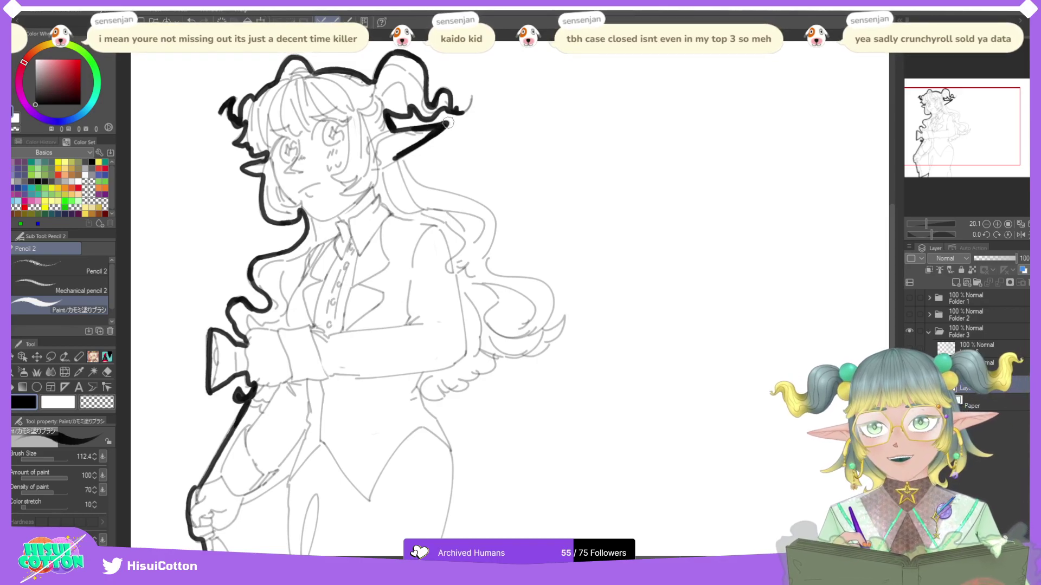
mouse_move(407, 176)
left_mouse_down()
mouse_move(487, 208)
mouse_move(486, 266)
mouse_move(547, 288)
mouse_move(541, 326)
mouse_move(562, 323)
mouse_move(545, 348)
mouse_move(525, 353)
mouse_move(532, 355)
mouse_move(492, 357)
mouse_move(464, 388)
mouse_move(420, 392)
mouse_move(451, 480)
mouse_move(442, 536)
left_mouse_up()
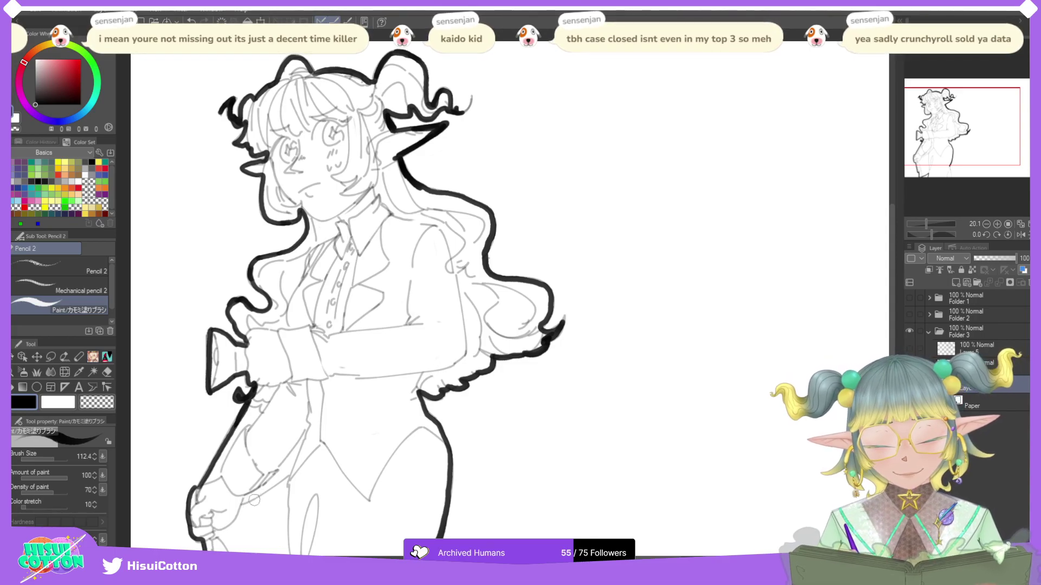
mouse_move(239, 508)
left_mouse_down()
mouse_move(293, 475)
mouse_move(312, 422)
mouse_move(238, 505)
mouse_move(230, 465)
mouse_move(239, 444)
mouse_move(222, 471)
mouse_move(262, 408)
left_mouse_up()
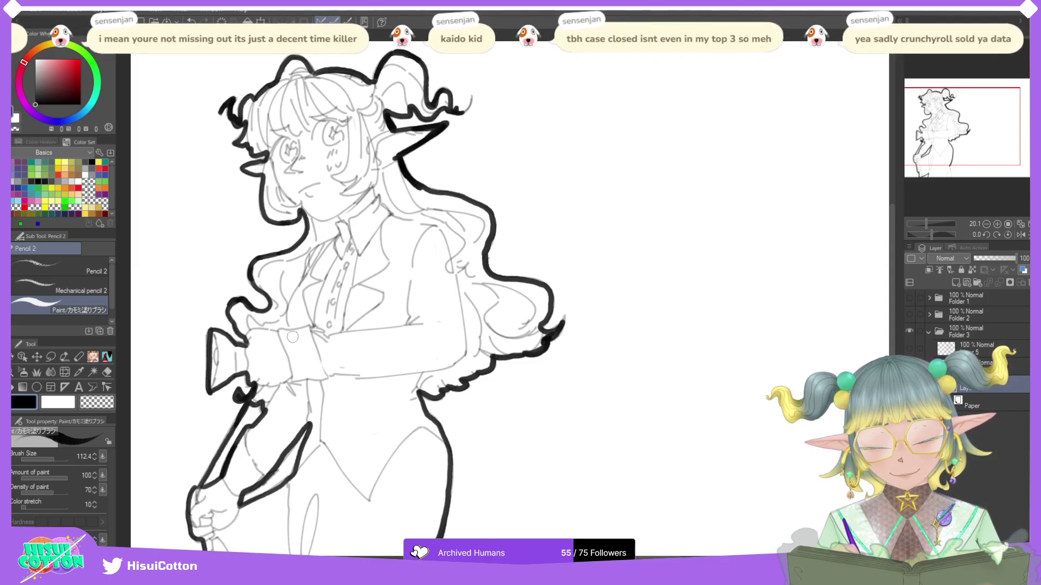
scroll(293, 335, "down", 2)
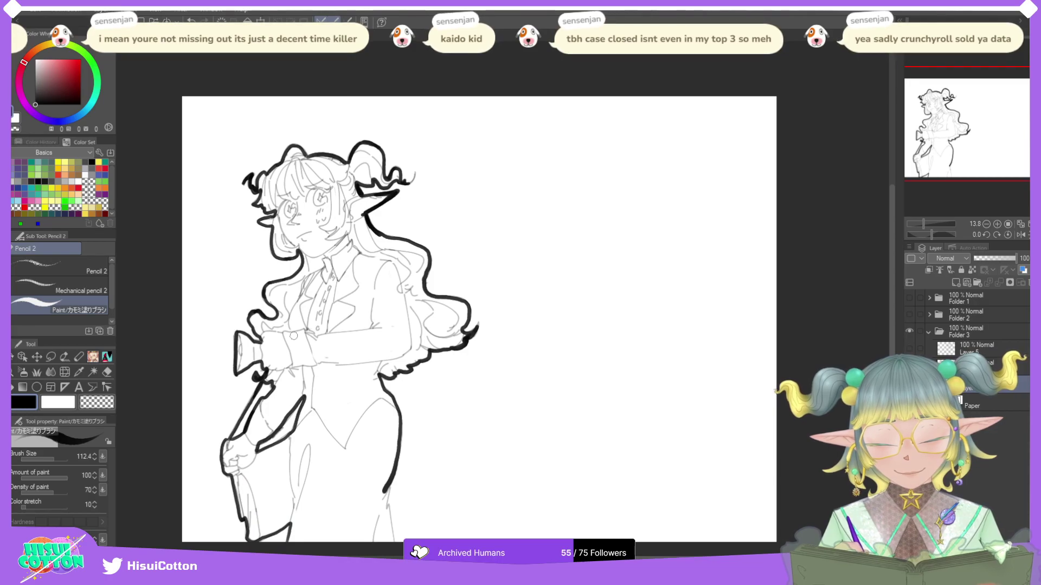
left_click_drag(392, 475, 396, 541)
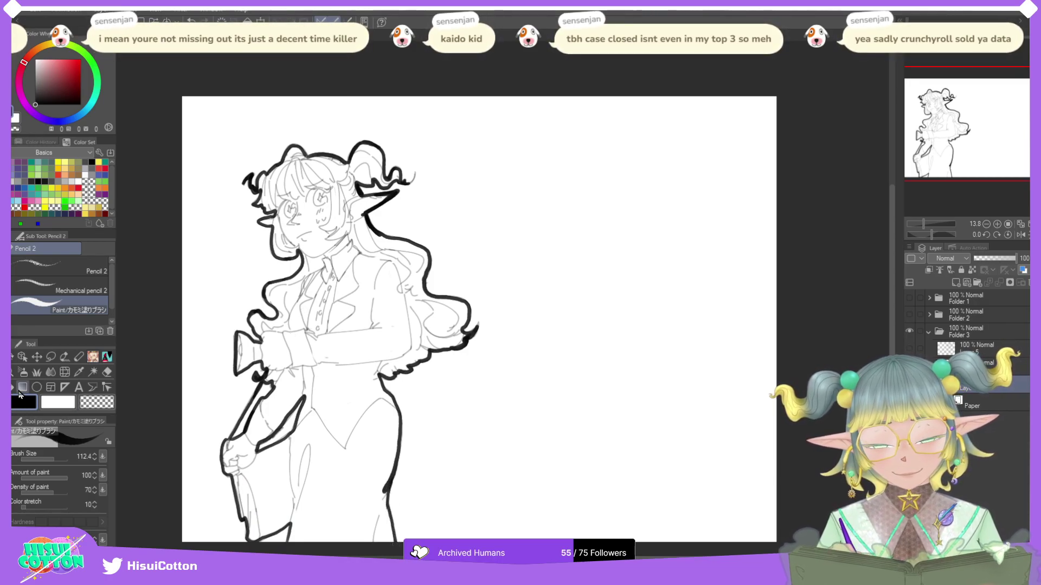
Step: Fill the outlined figure with black and fill the leftover grey edges along the waist, lowered arm, cord and lower body
key("g")
left_click(369, 375)
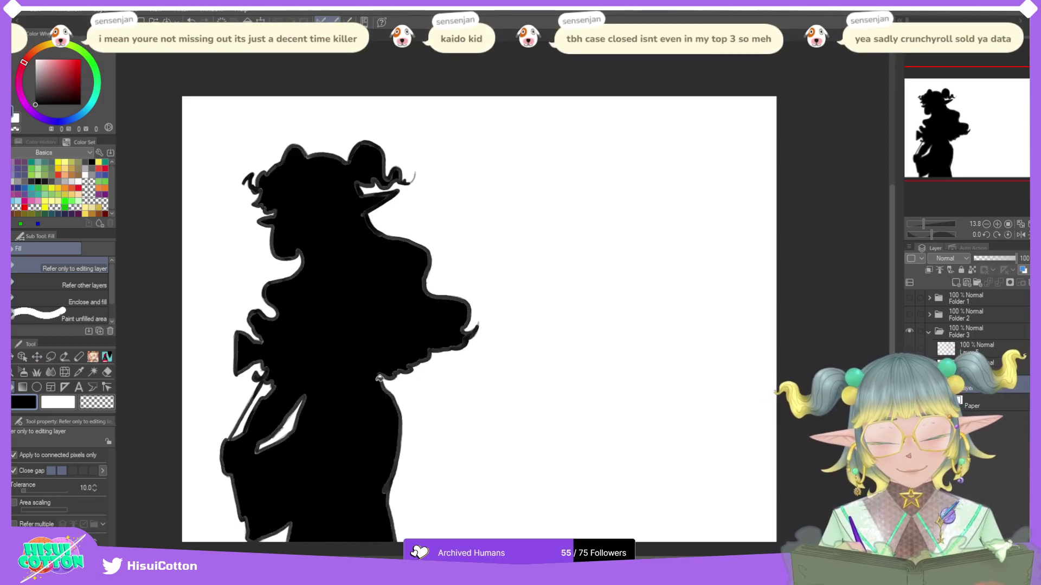
left_click(384, 384)
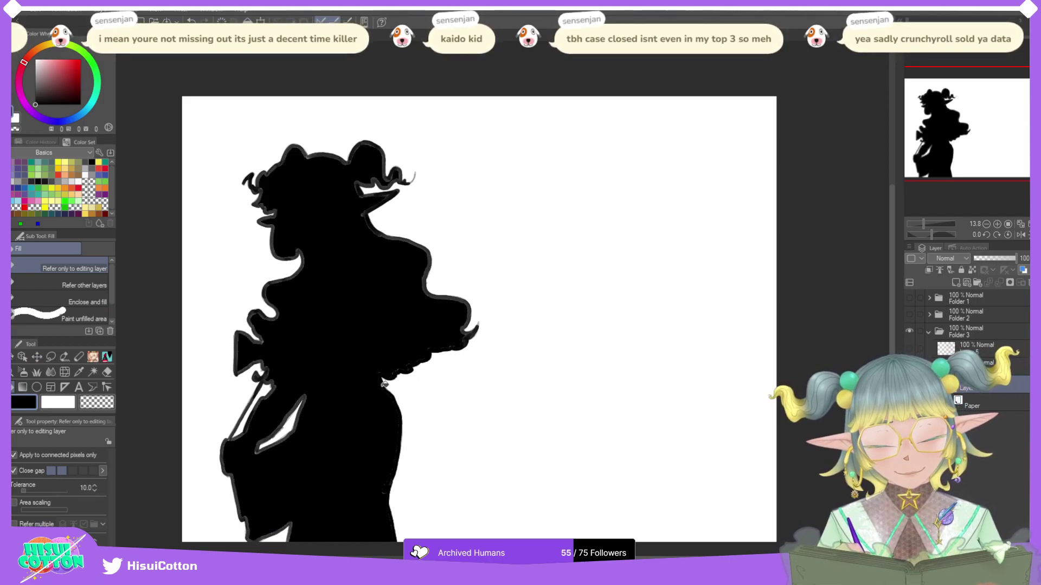
left_click(302, 412)
left_click(294, 526)
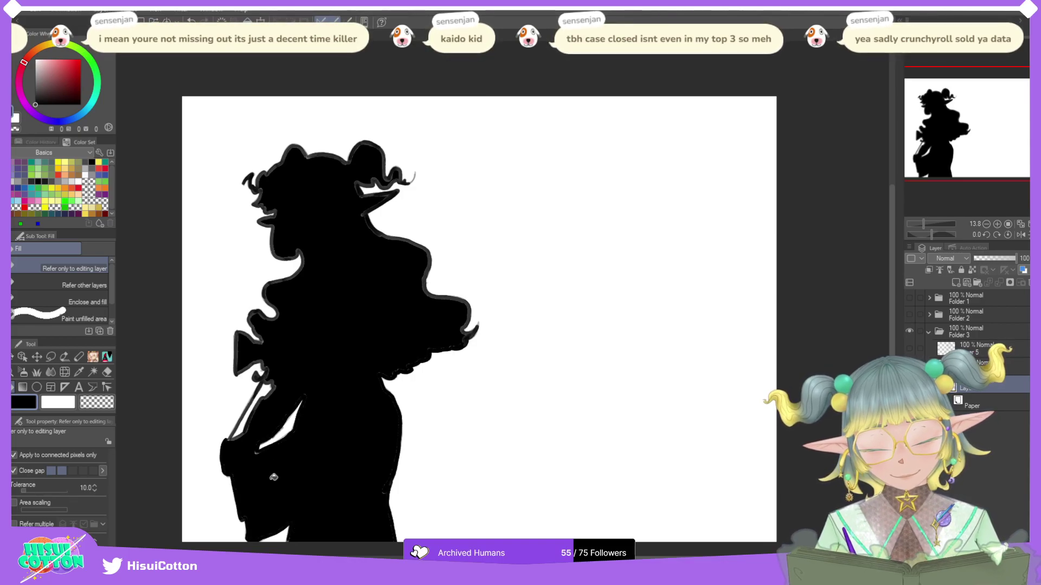
left_click(243, 434)
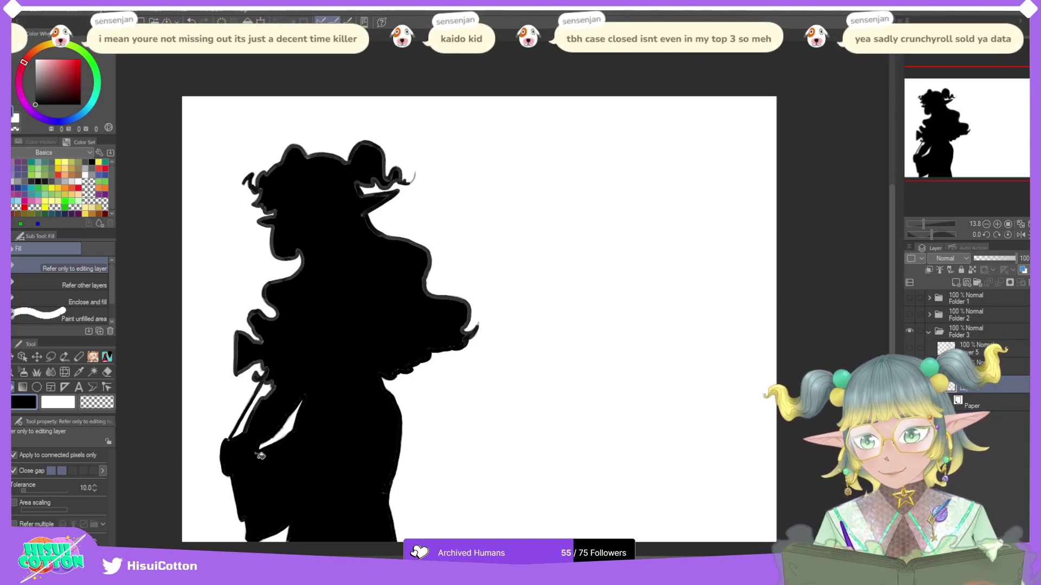
left_click(277, 385)
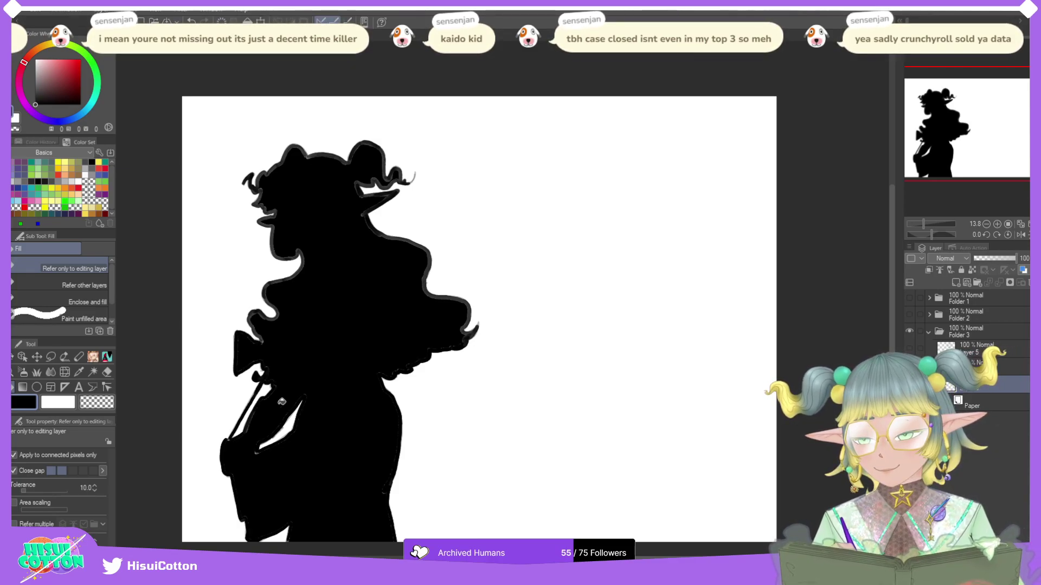
Step: Fill the remaining grey edges along the wavy side lock, face, head, hair loops and back hair with black
left_click(255, 316)
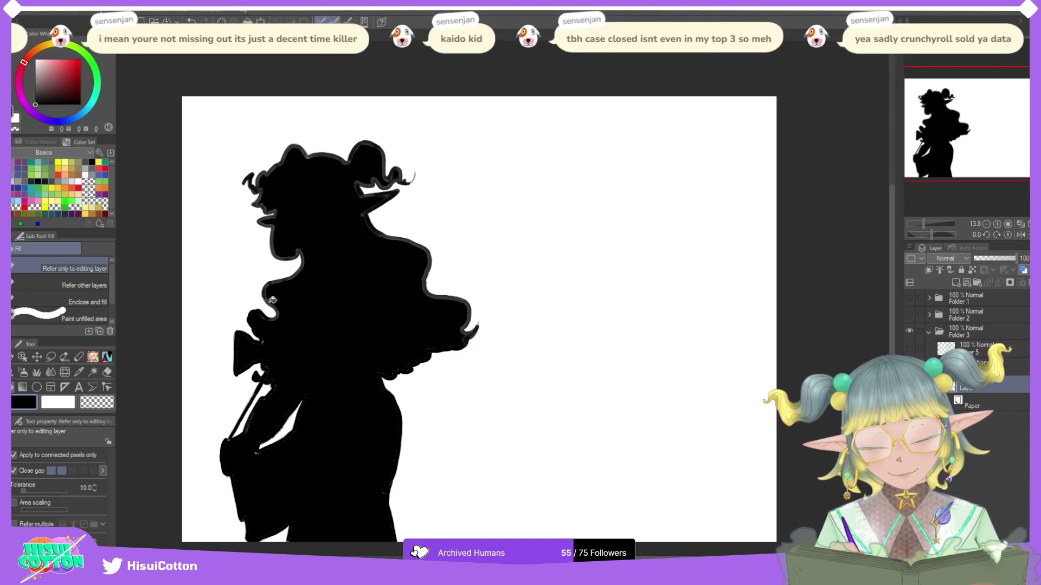
left_click(276, 306)
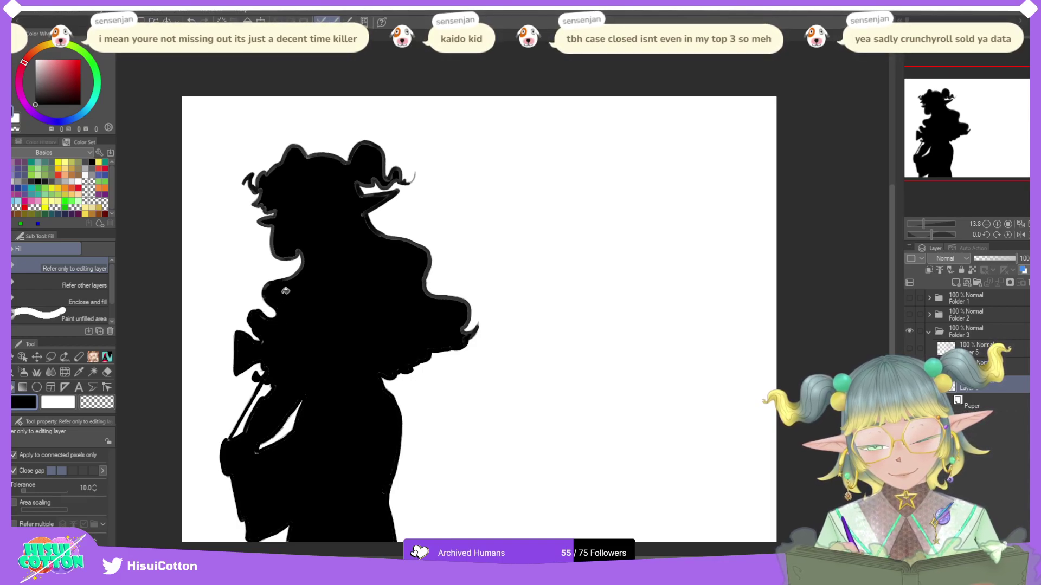
left_click(303, 268)
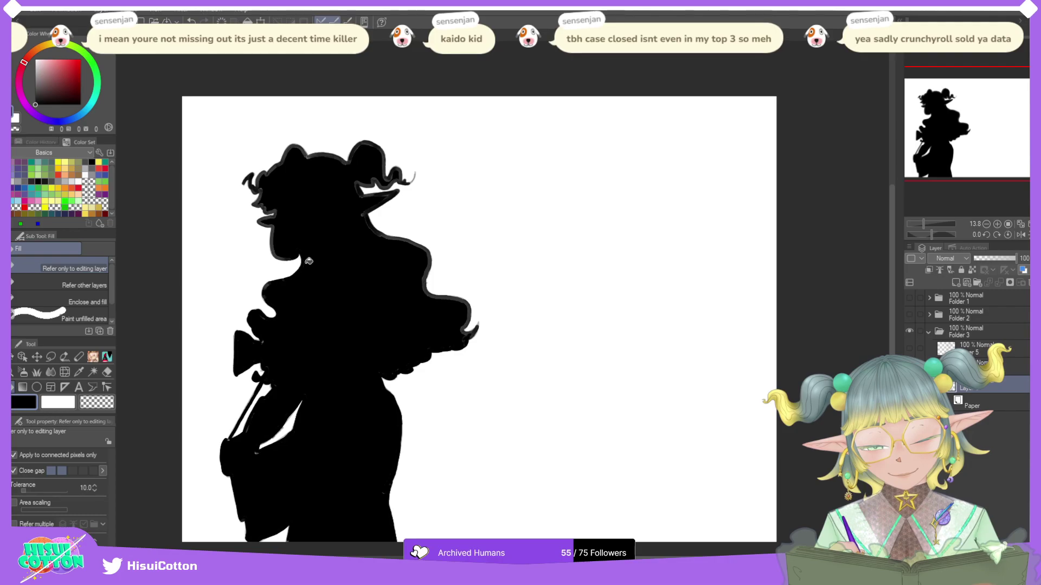
left_click(279, 243)
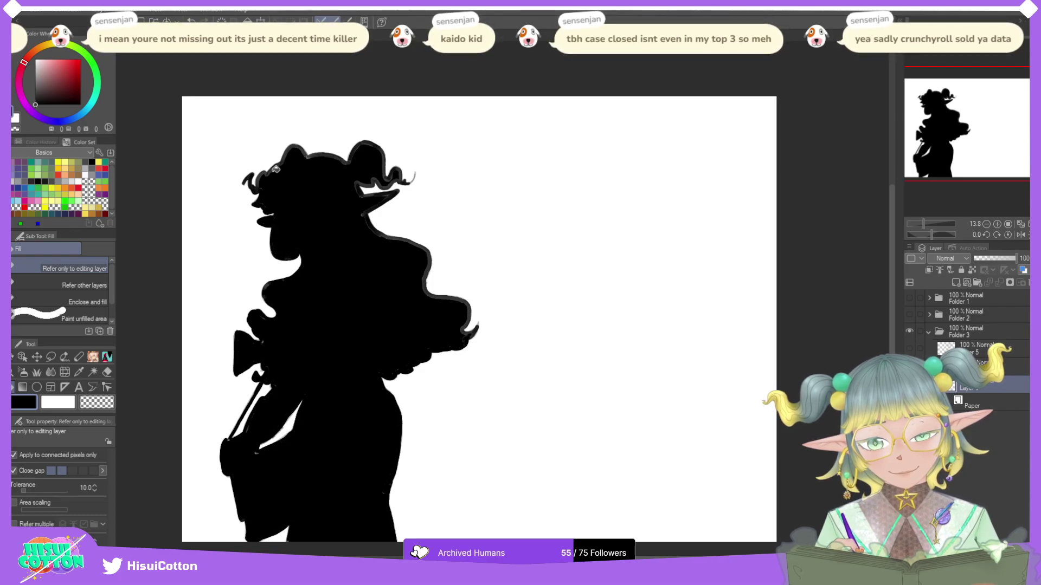
left_click(276, 166)
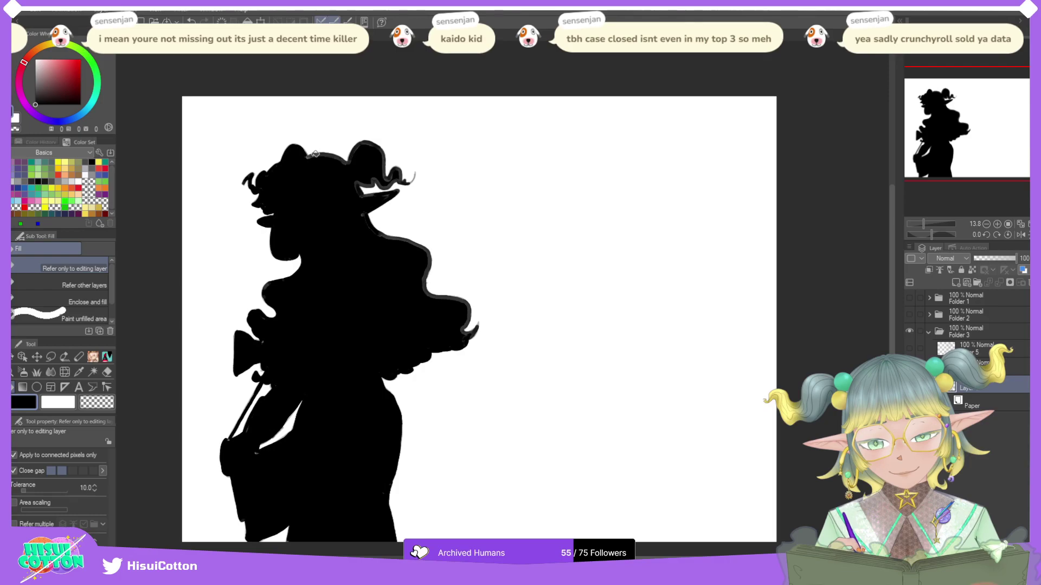
left_click(315, 154)
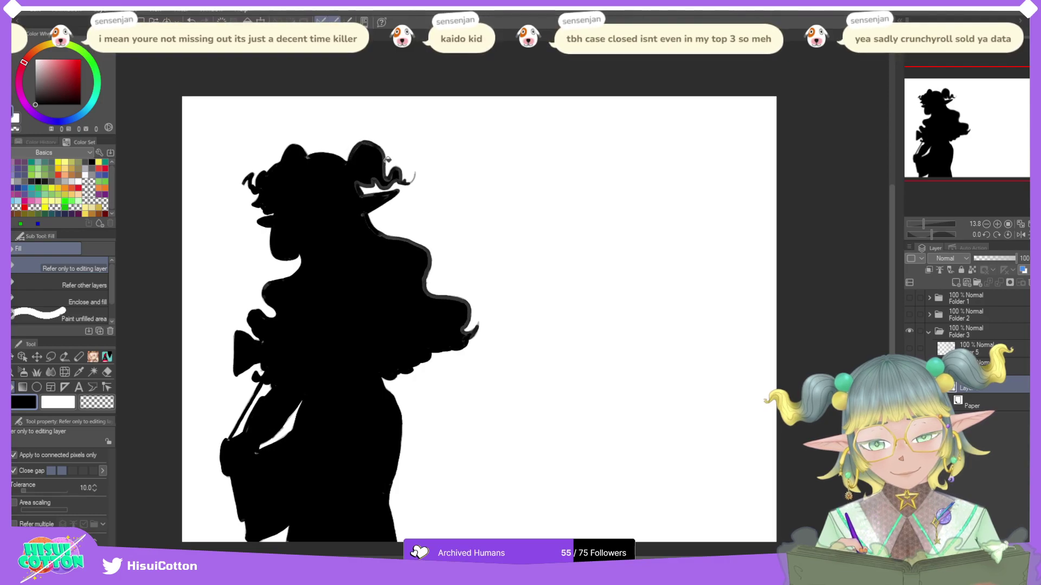
left_click(387, 159)
left_click(404, 173)
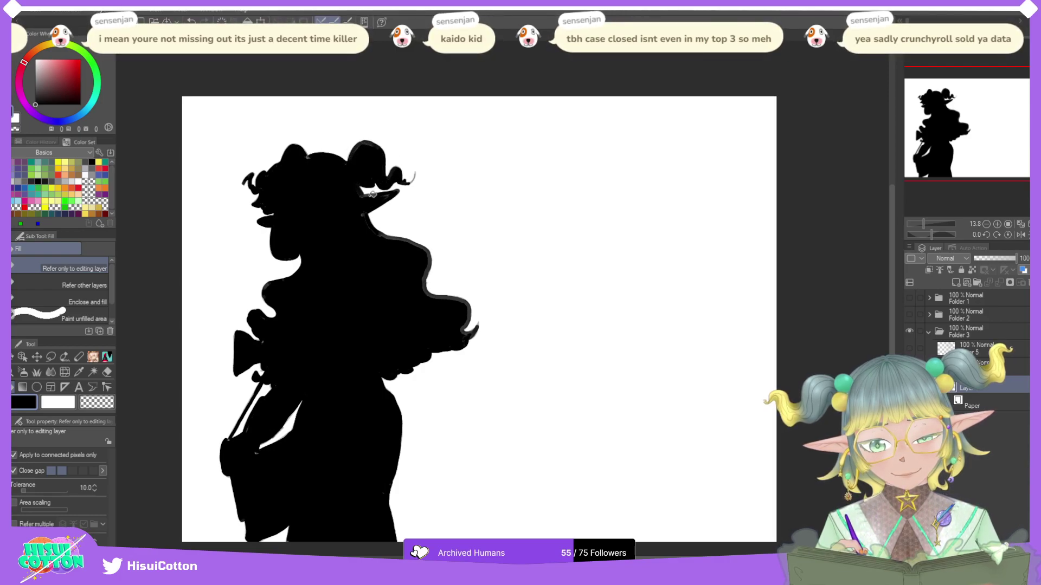
left_click(396, 236)
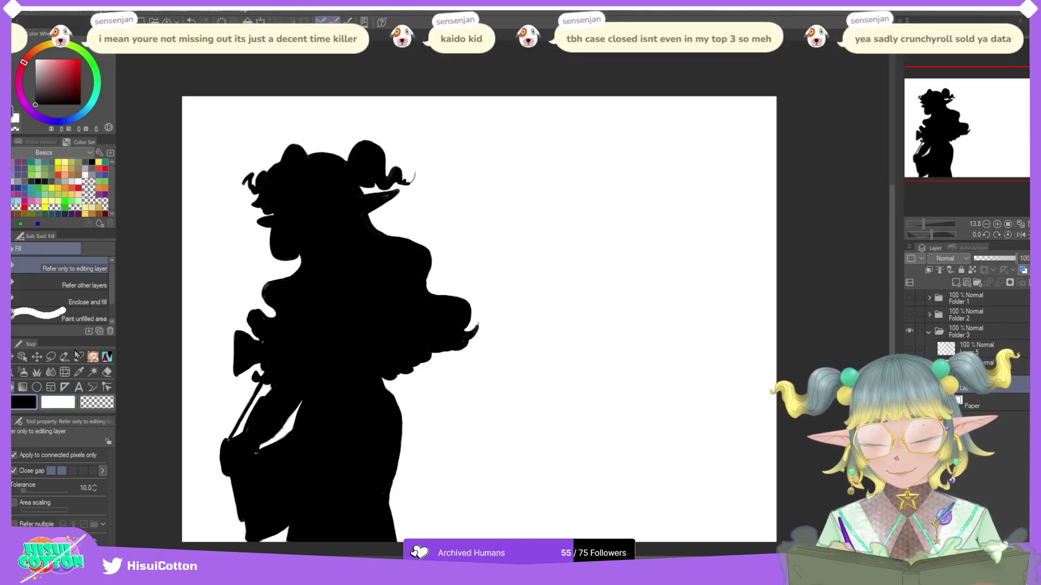
Step: Turn the black silhouette white by filling a new layer clipped to it with white and merging it down
left_click(66, 406)
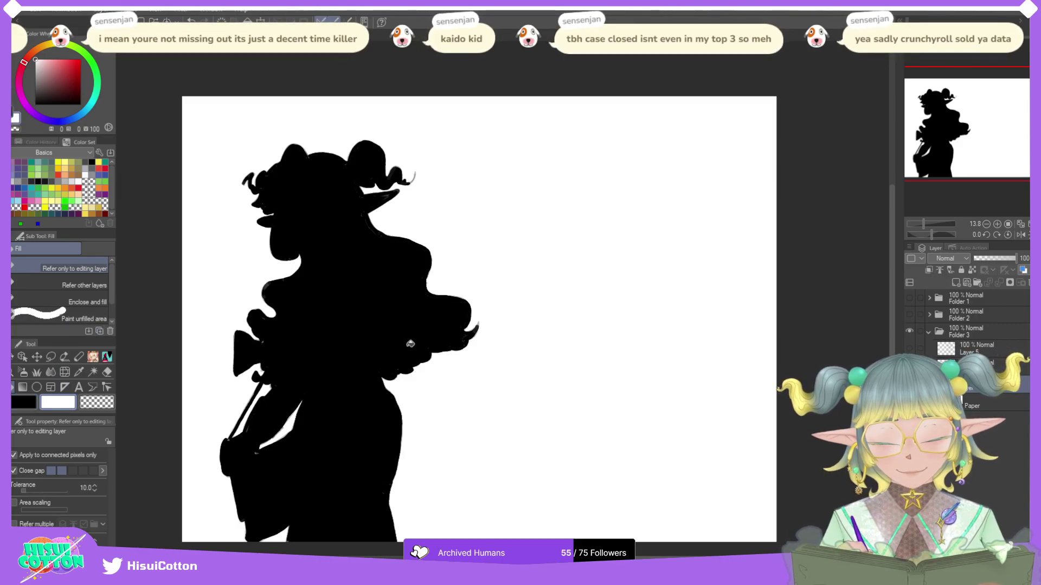
left_click(408, 343)
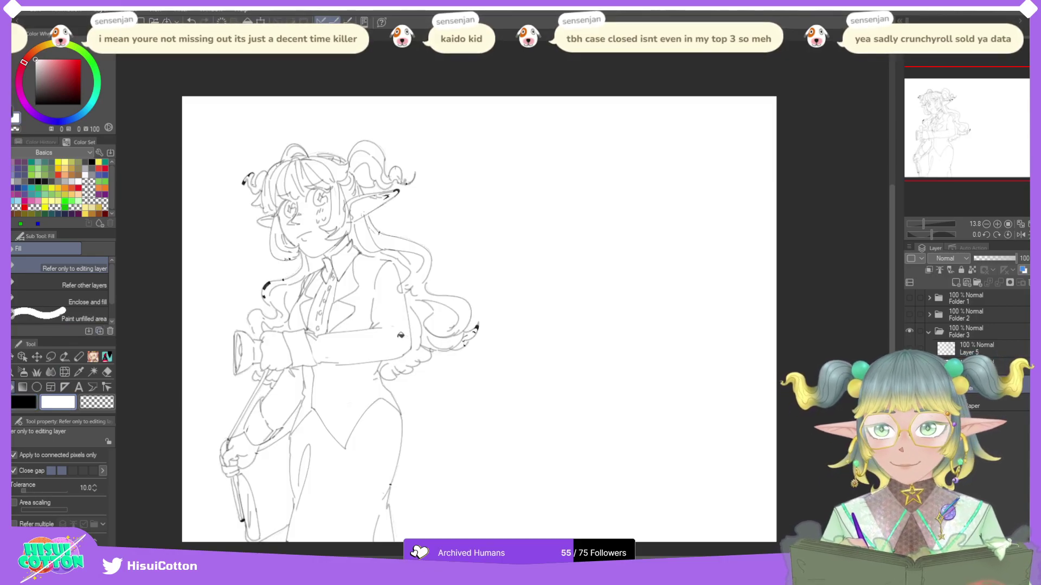
key("ctrl+z")
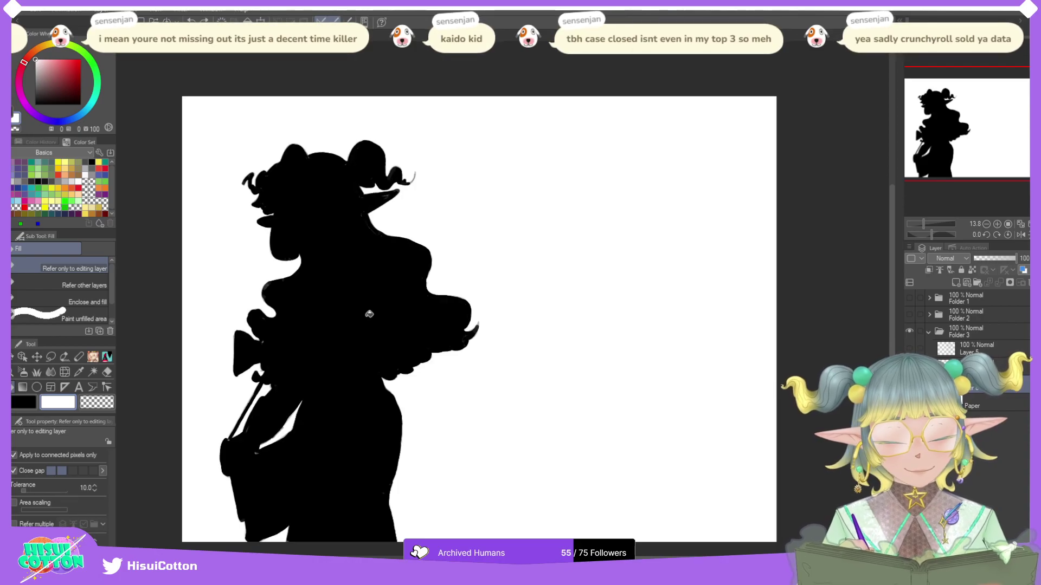
left_click(956, 282)
left_click(930, 271)
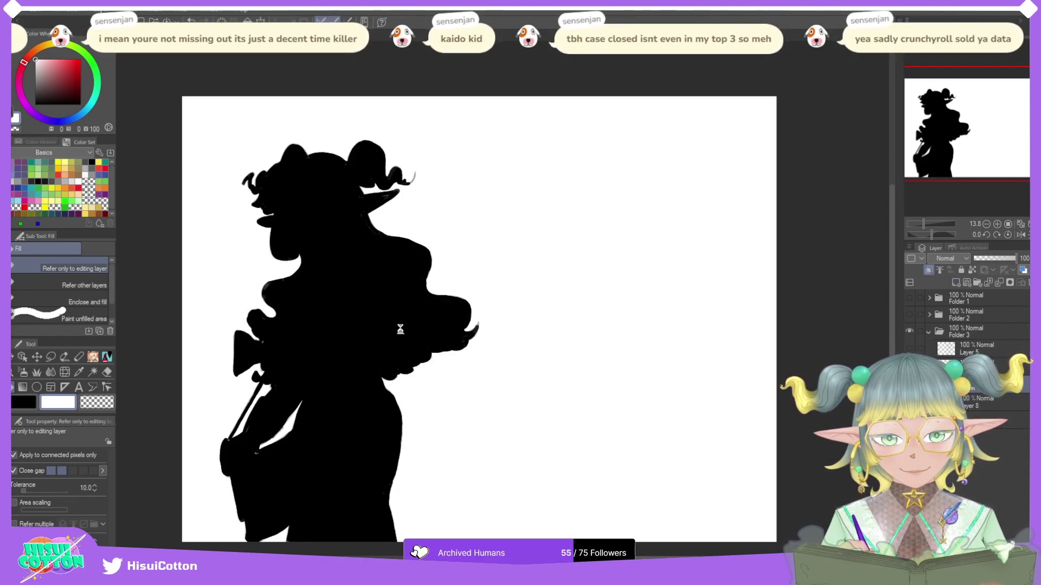
left_click(403, 325)
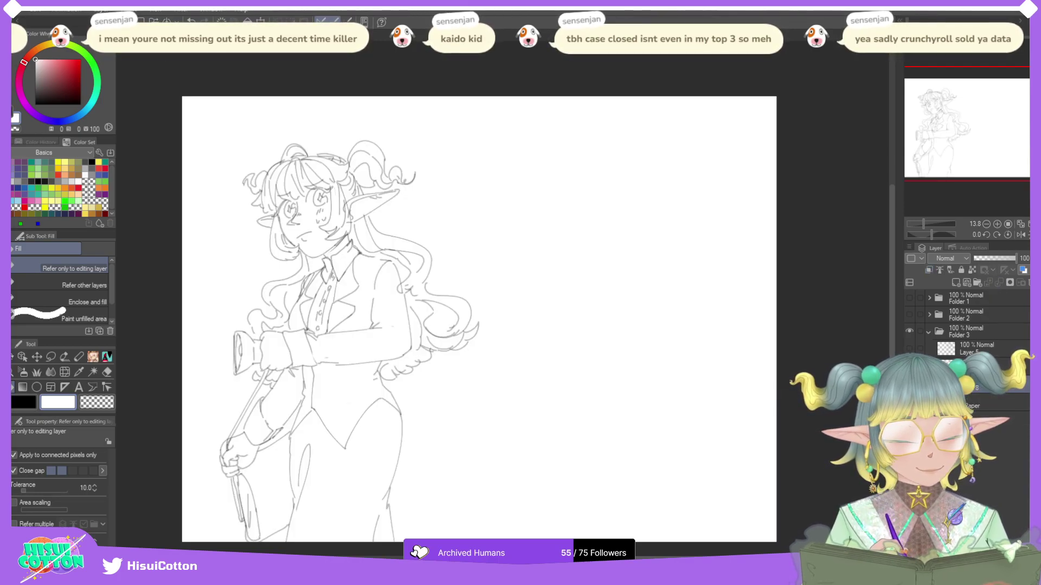
Step: Hide the paper layer and inspect the white base under the figure's linework against the transparent background
left_click(909, 406)
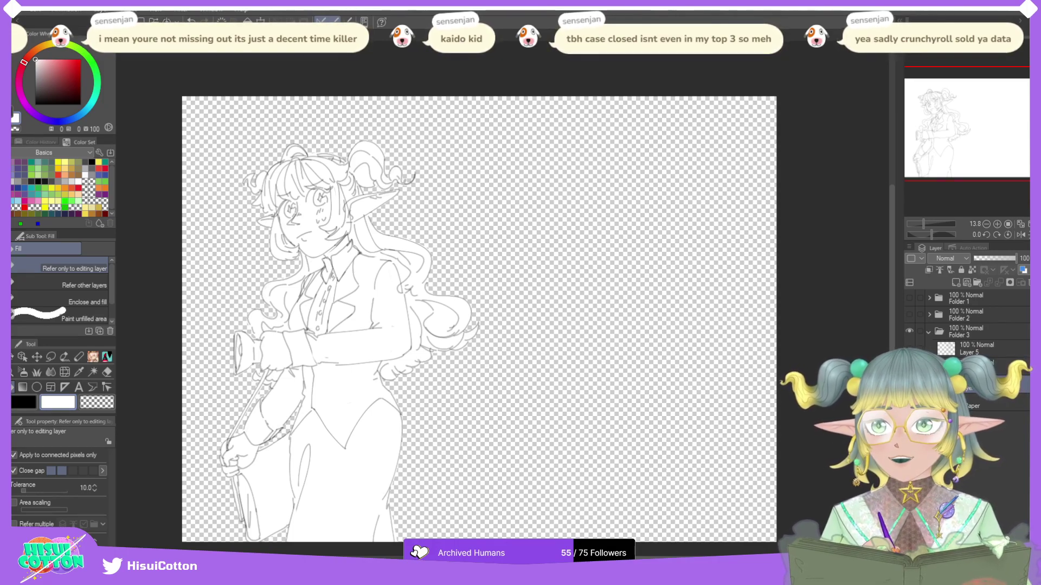
scroll(357, 149, "down", 3)
scroll(301, 206, "up", 8)
scroll(424, 232, "down", 3)
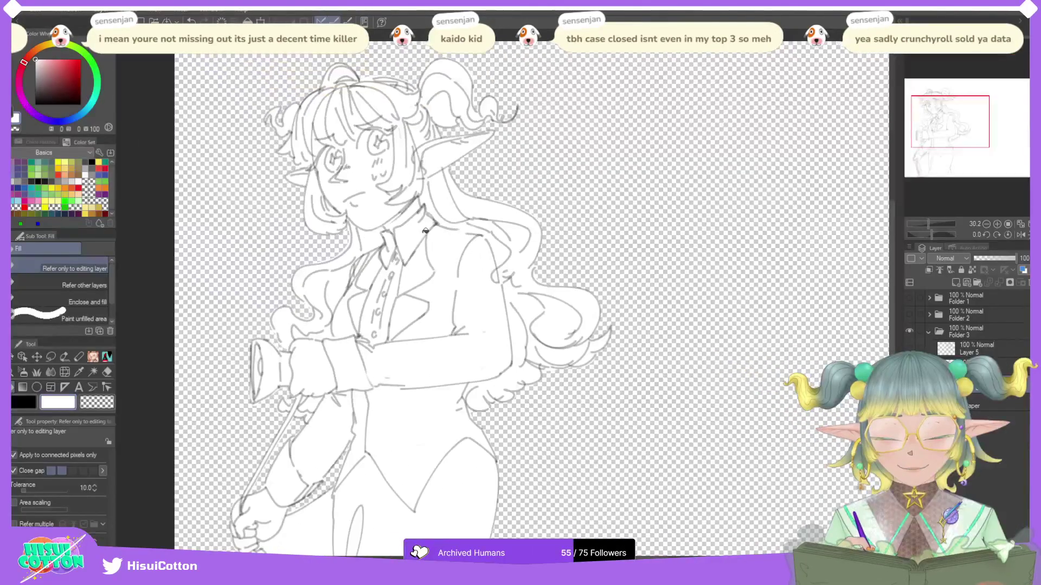
scroll(425, 231, "down", 2)
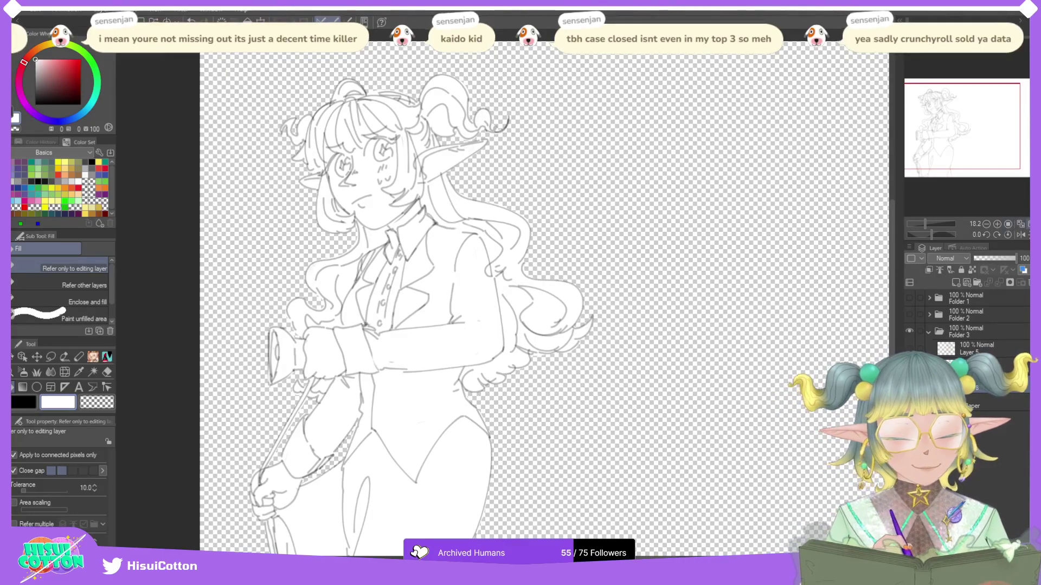
scroll(426, 298, "down", 1)
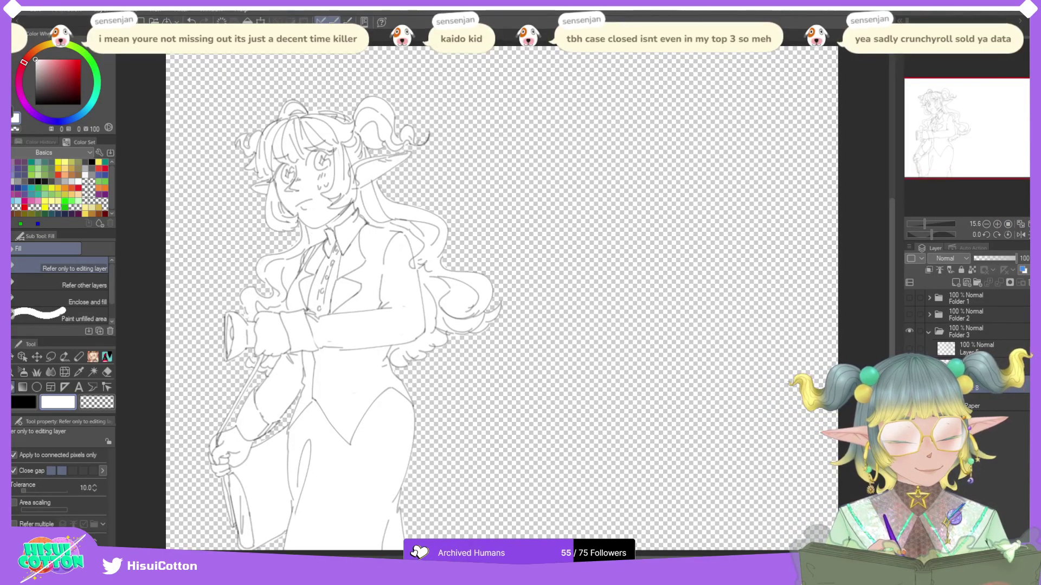
Step: Show the paper layer again and turn on Layer 5 with the larger pose
left_click(910, 406)
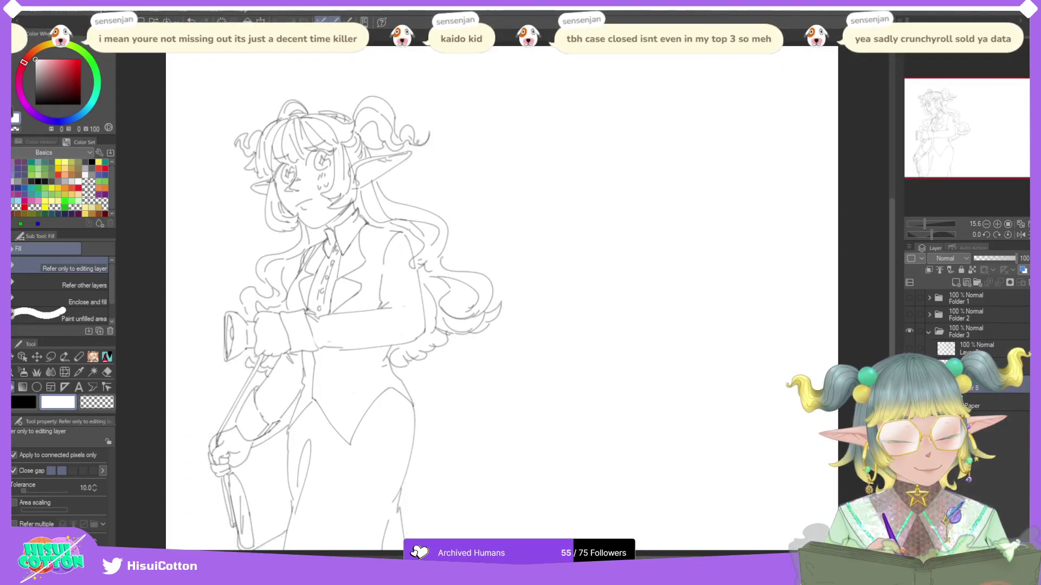
left_click(910, 348)
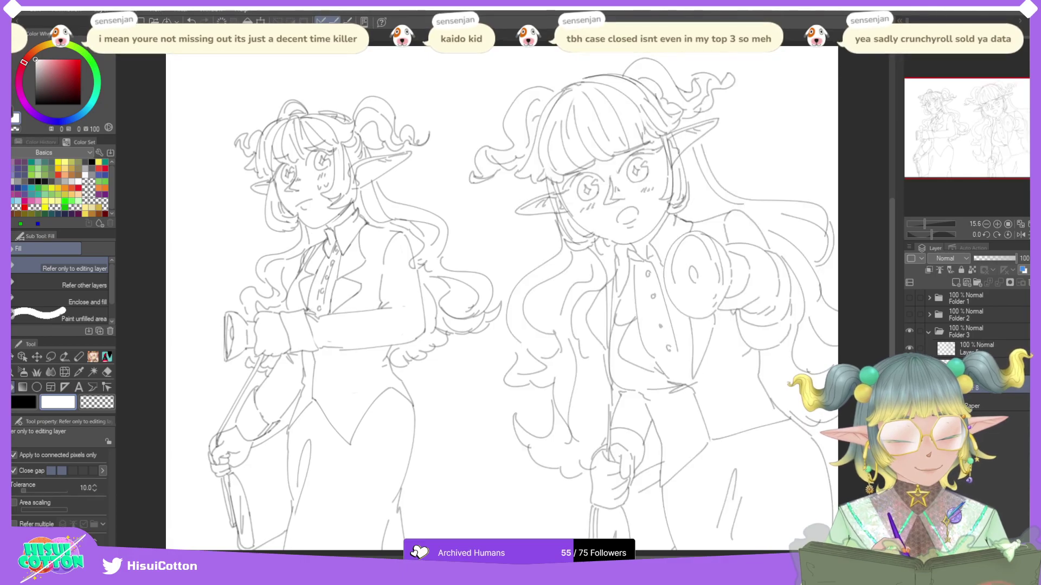
Step: Hide the standing figure and add a new layer beneath the larger pose's linework, with black and the カモミ paint brush active
left_click(972, 405)
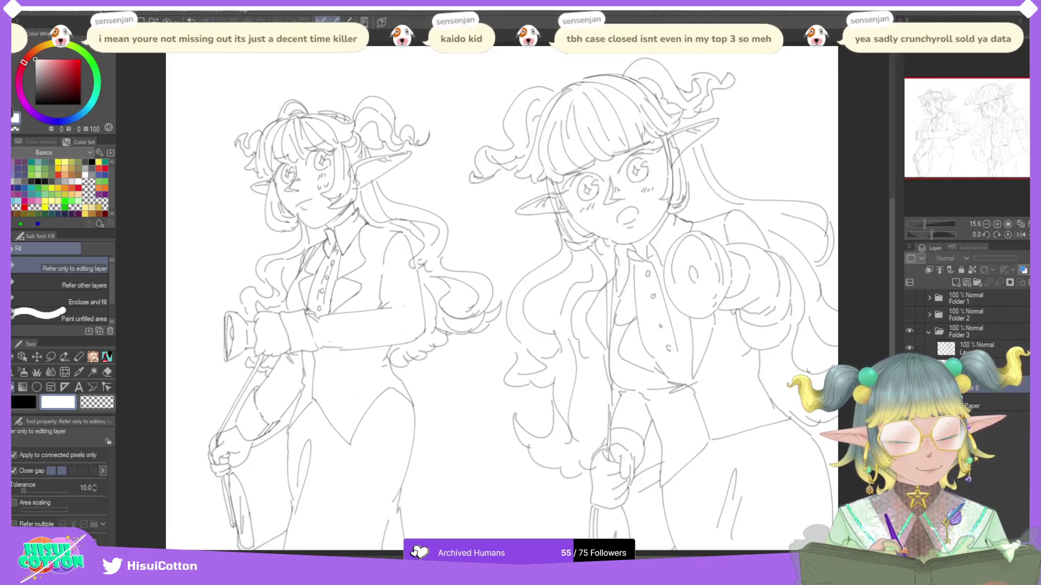
left_click(909, 366)
left_click(956, 283)
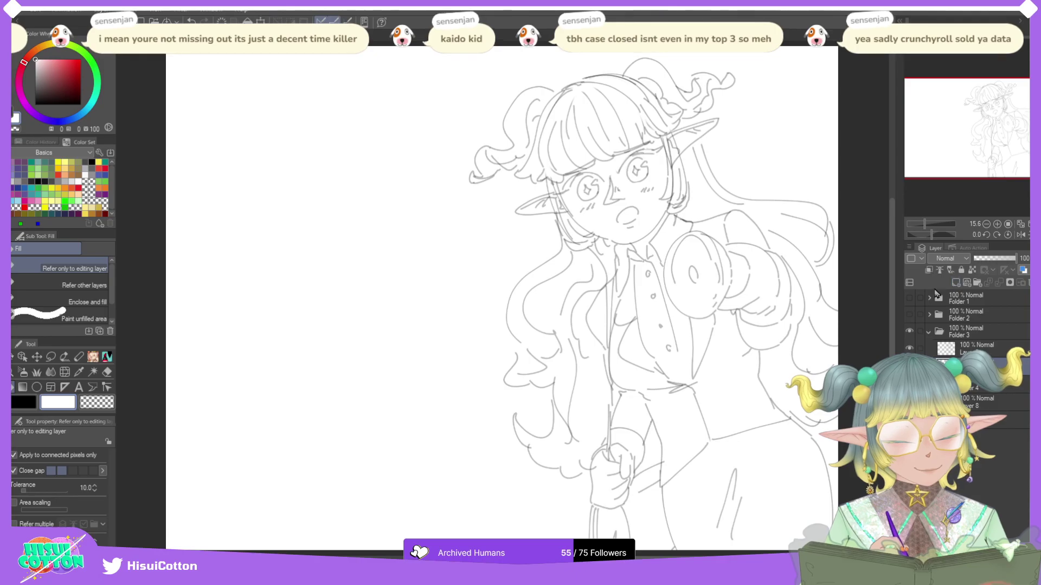
left_click(25, 402)
left_click(93, 357)
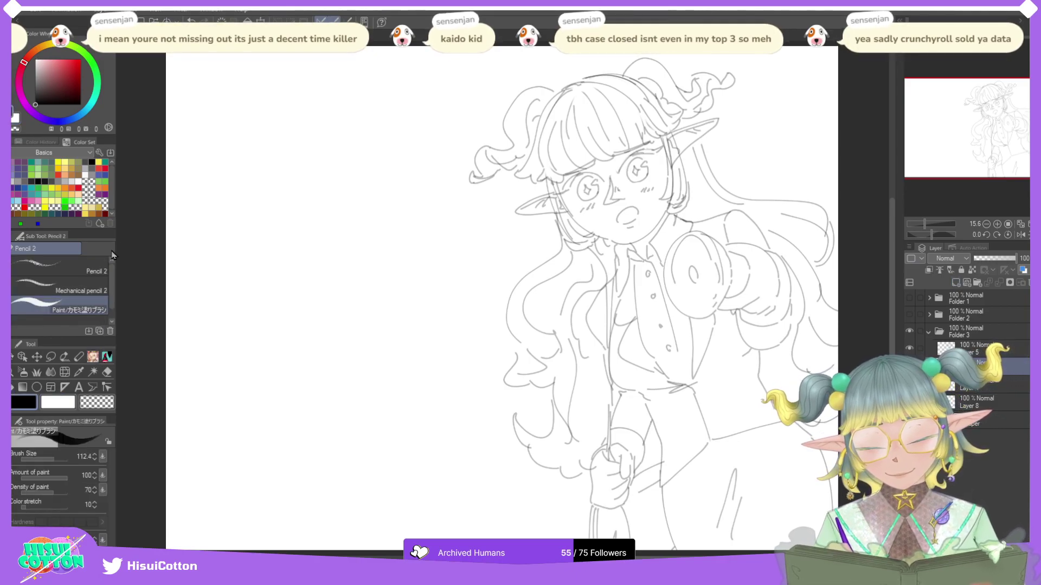
scroll(602, 515, "down", 2)
scroll(596, 517, "up", 2)
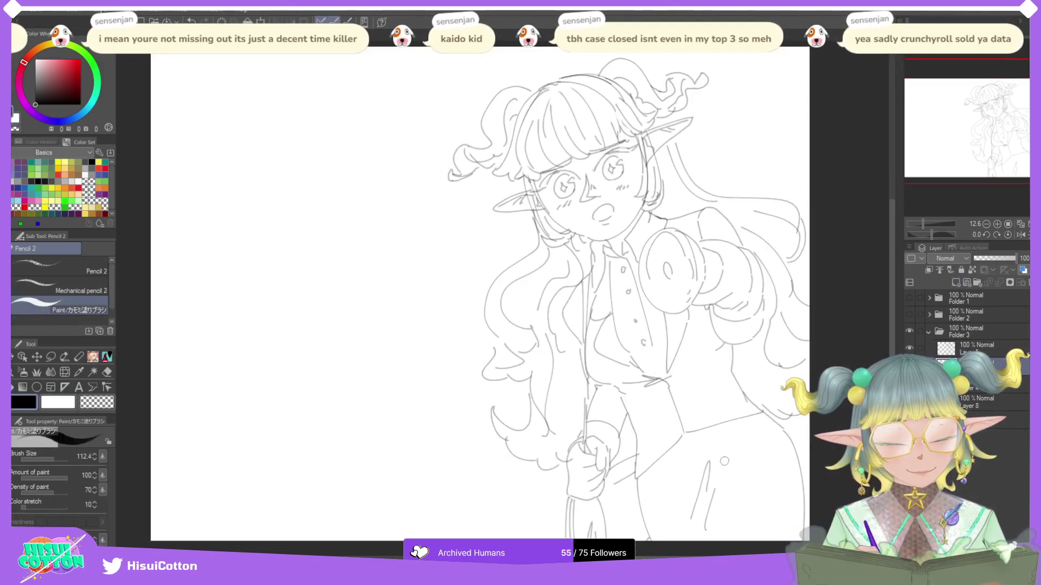
Step: Trace the larger pose's silhouette in black from the lower clothing up the wavy hair, around the ears and head, and along the back hair
mouse_move(570, 539)
left_mouse_down()
mouse_move(567, 457)
mouse_move(546, 469)
mouse_move(521, 456)
mouse_move(492, 417)
mouse_move(524, 427)
mouse_move(533, 375)
mouse_move(482, 374)
mouse_move(494, 349)
mouse_move(490, 288)
mouse_move(534, 249)
left_mouse_up()
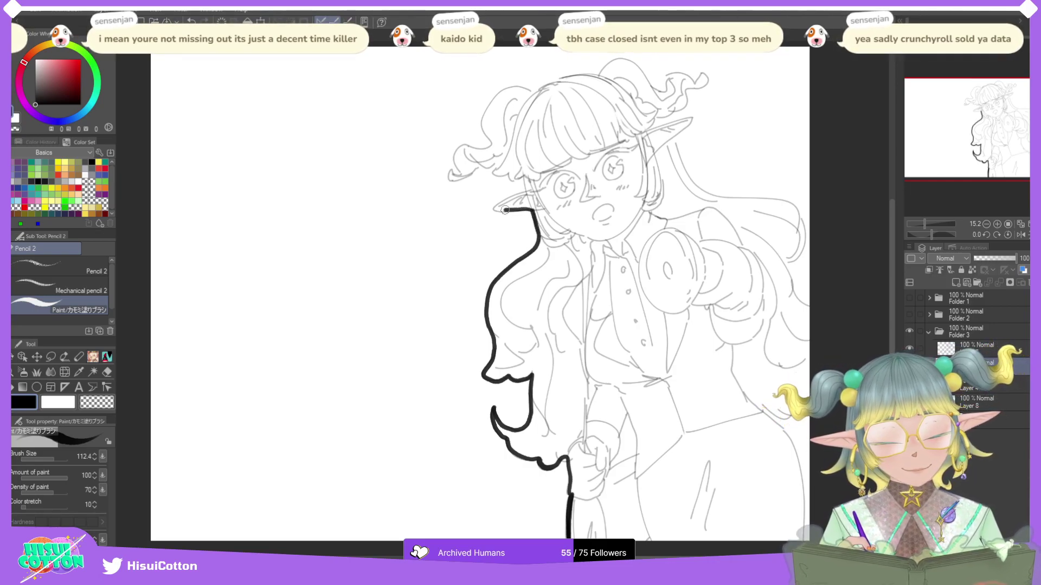
mouse_move(506, 210)
left_mouse_down()
mouse_move(497, 209)
mouse_move(524, 193)
mouse_move(494, 173)
mouse_move(504, 159)
left_mouse_up()
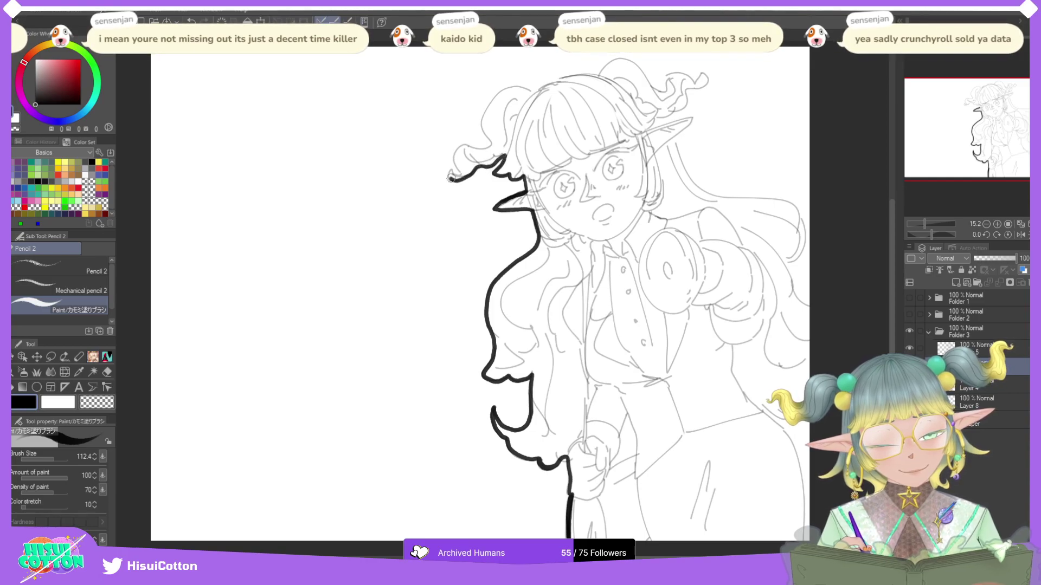
mouse_move(451, 178)
left_mouse_down()
mouse_move(465, 144)
mouse_move(490, 142)
mouse_move(489, 109)
mouse_move(511, 85)
mouse_move(532, 93)
mouse_move(580, 74)
left_mouse_up()
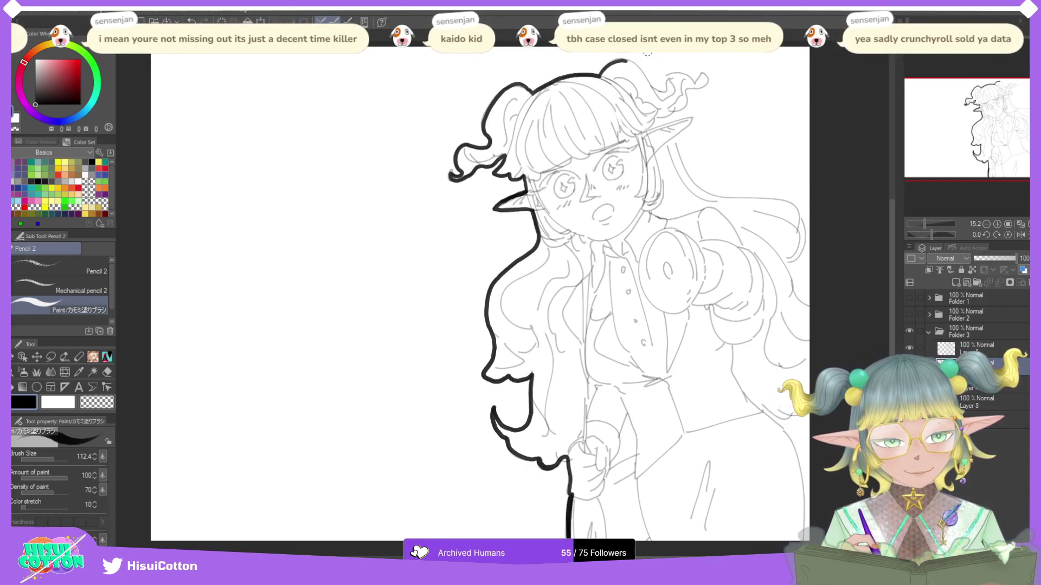
mouse_move(619, 60)
left_mouse_down()
mouse_move(672, 92)
mouse_move(663, 93)
mouse_move(676, 75)
mouse_move(706, 74)
mouse_move(642, 132)
mouse_move(692, 118)
mouse_move(673, 139)
mouse_move(709, 194)
left_mouse_up()
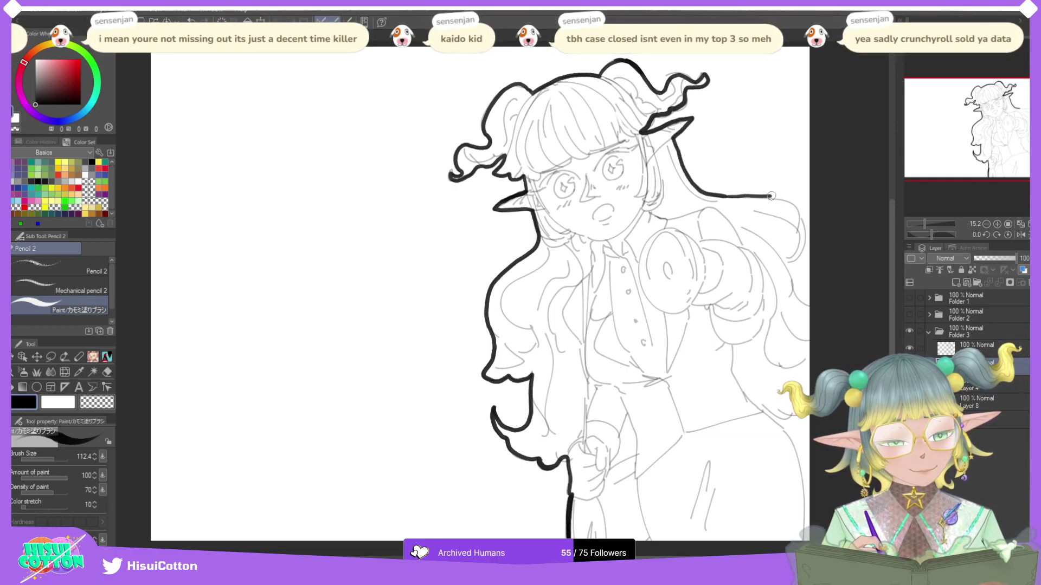
mouse_move(725, 197)
left_mouse_down()
mouse_move(799, 208)
mouse_move(805, 241)
mouse_move(785, 264)
mouse_move(814, 307)
left_mouse_up()
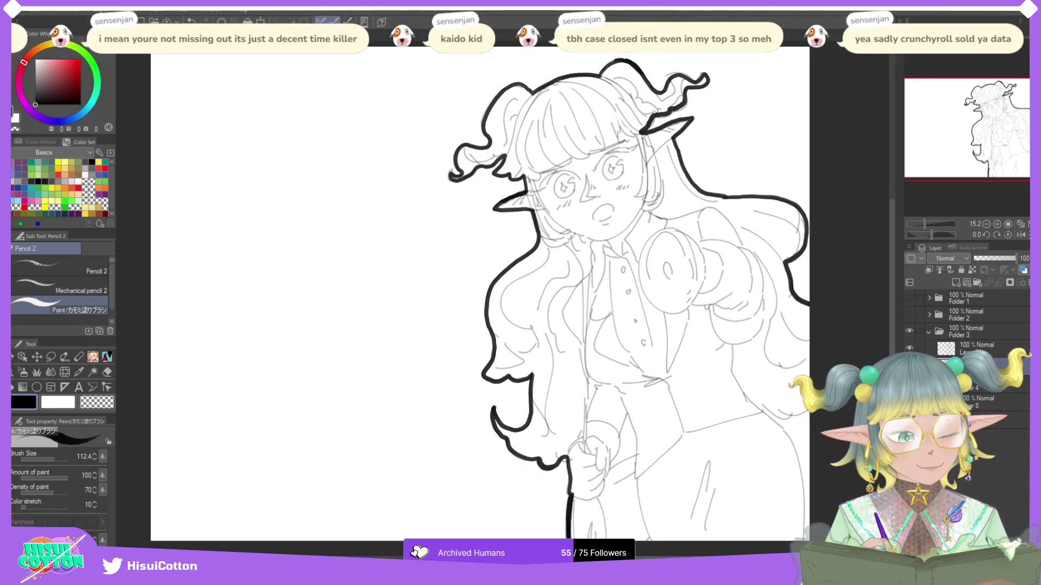
left_click_drag(783, 418, 801, 503)
key("ctrl+z")
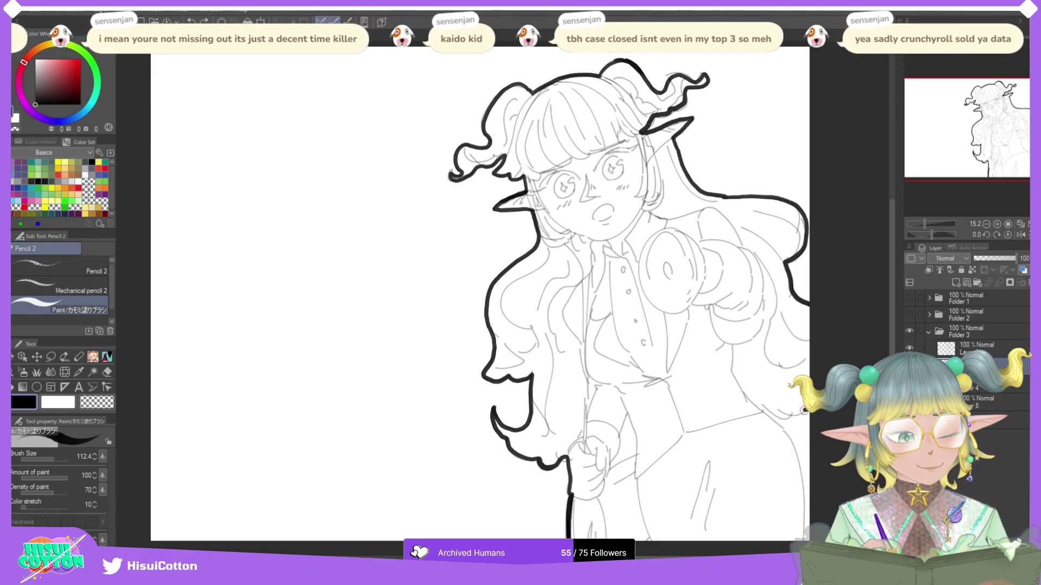
mouse_move(803, 410)
left_mouse_down()
mouse_move(764, 413)
mouse_move(789, 444)
mouse_move(803, 495)
left_mouse_up()
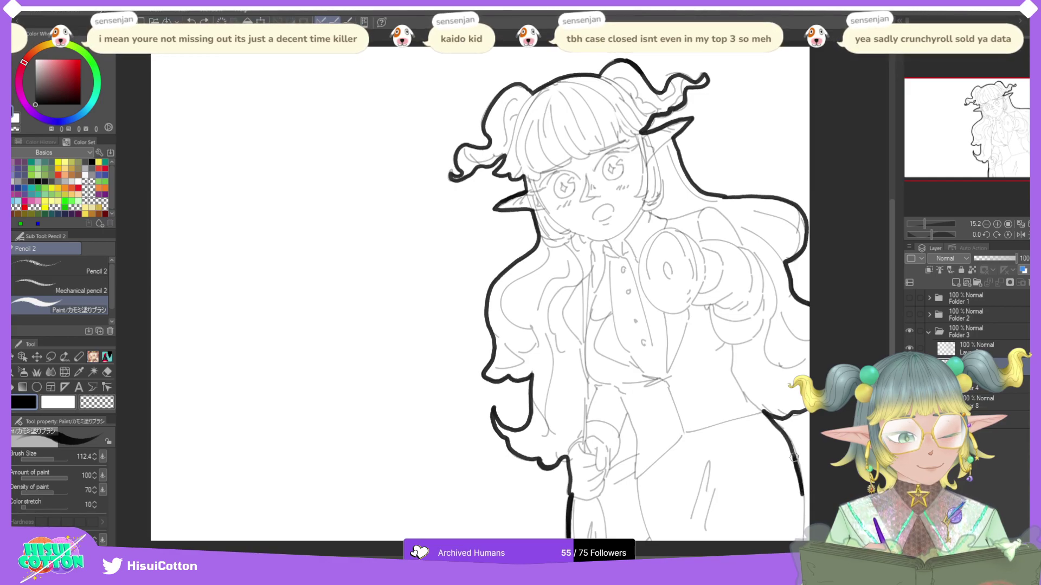
key("ctrl+z")
key("ctrl+z")
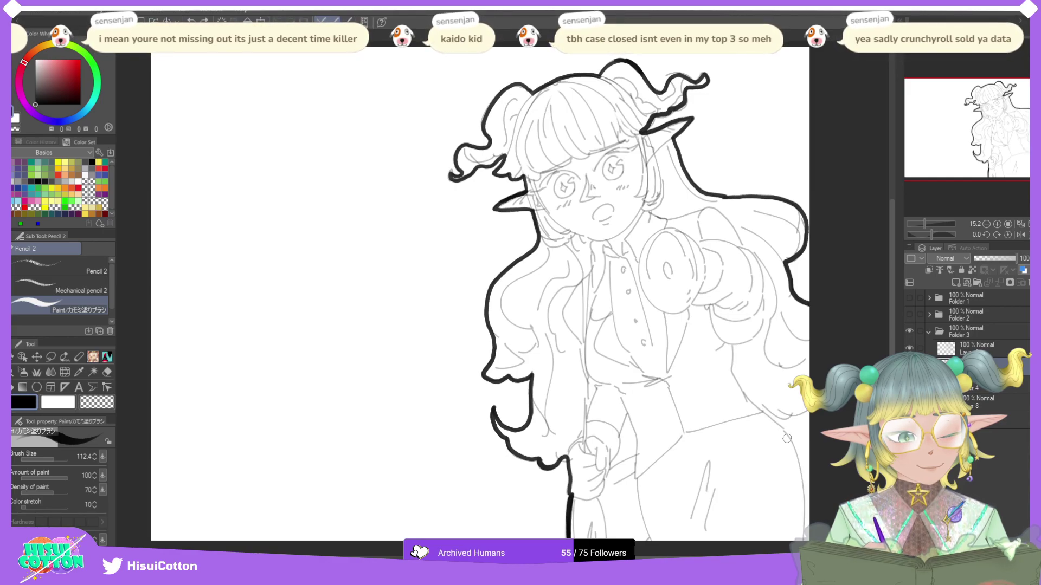
left_click_drag(783, 431, 801, 490)
key("ctrl+z")
Step: Outline the hip and the hair tip above it in black, and enclose the small gap between the gripping hand and the body
left_click_drag(790, 445, 800, 525)
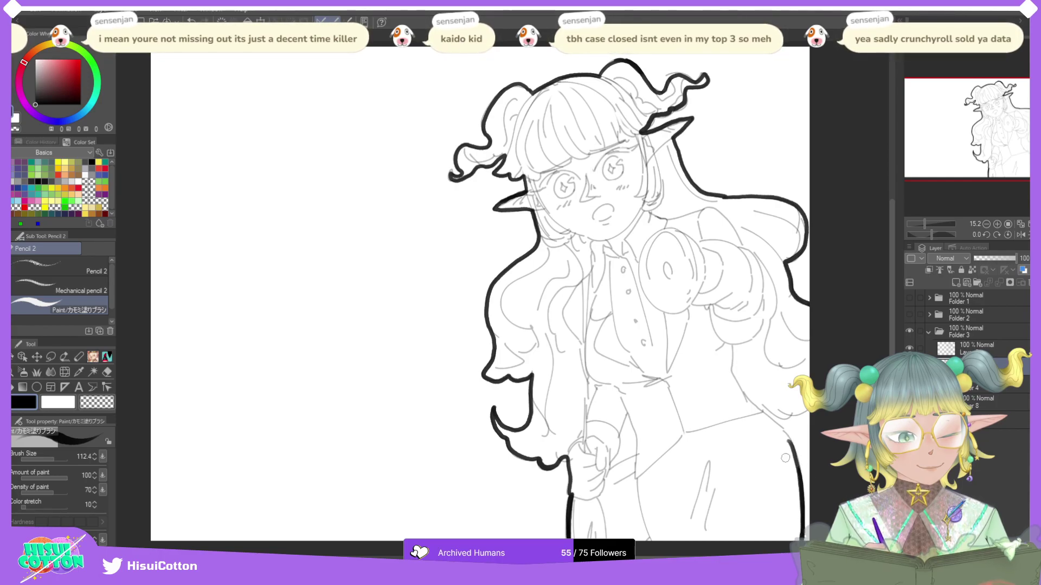
mouse_move(790, 451)
left_mouse_down()
mouse_move(764, 409)
mouse_move(786, 417)
left_mouse_up()
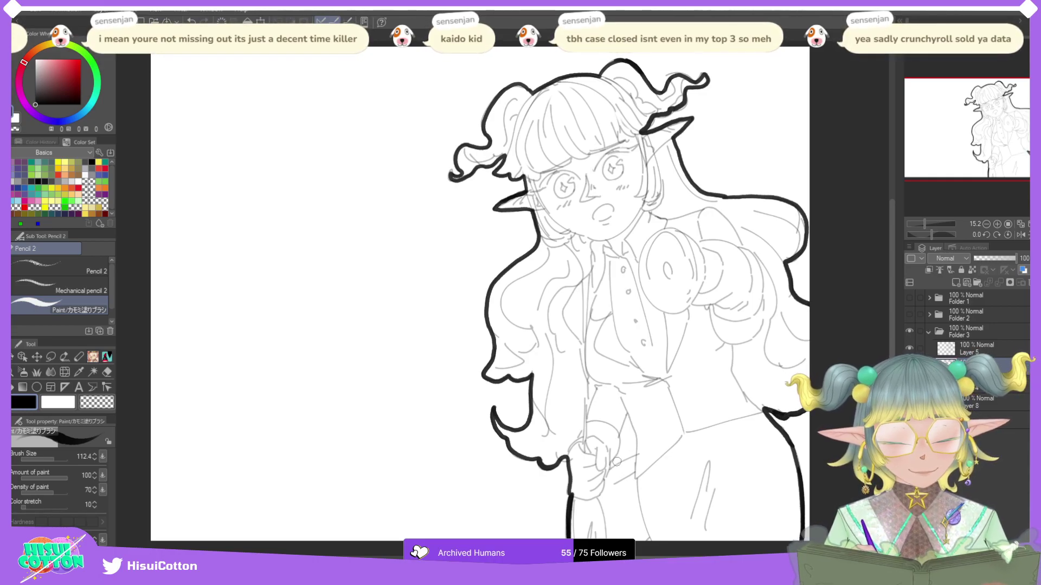
mouse_move(620, 465)
left_mouse_down()
mouse_move(608, 468)
mouse_move(630, 413)
mouse_move(638, 440)
left_mouse_up()
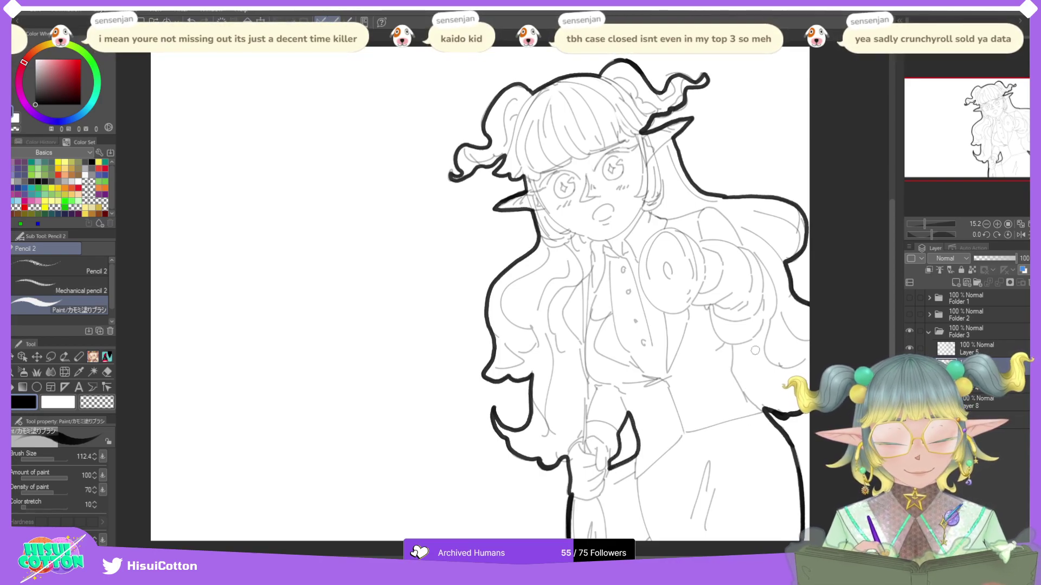
Step: Fill the larger pose's outlined silhouette and its remaining grey edges with black, keeping the gap beside the hand empty
left_click(13, 388)
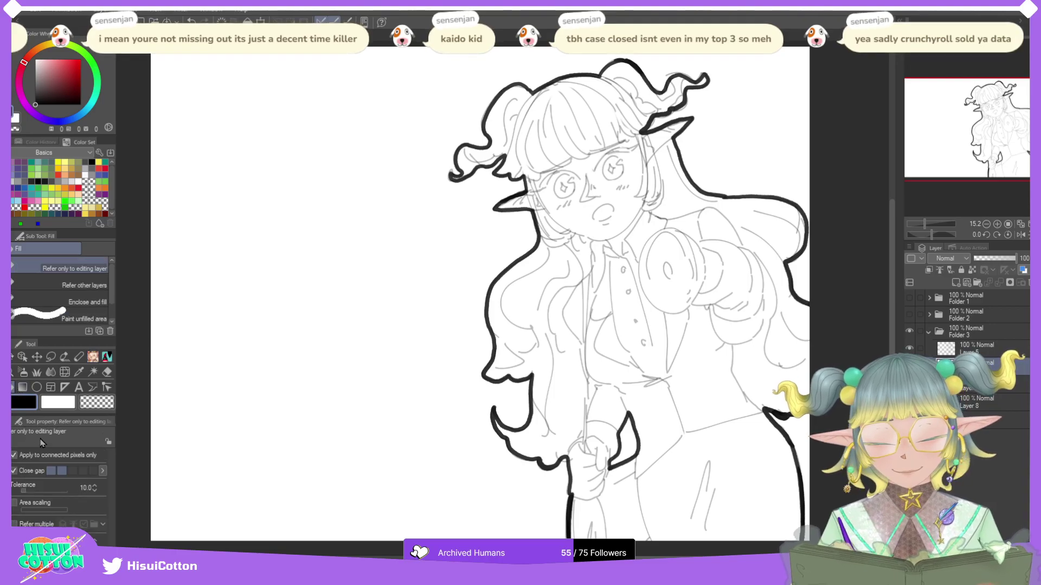
left_click(712, 320)
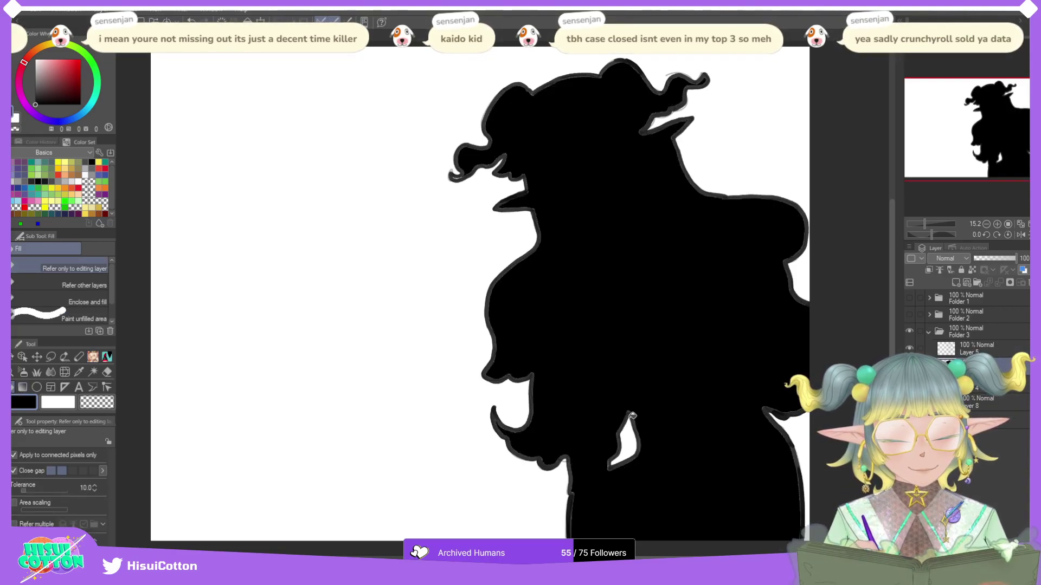
left_click(536, 385)
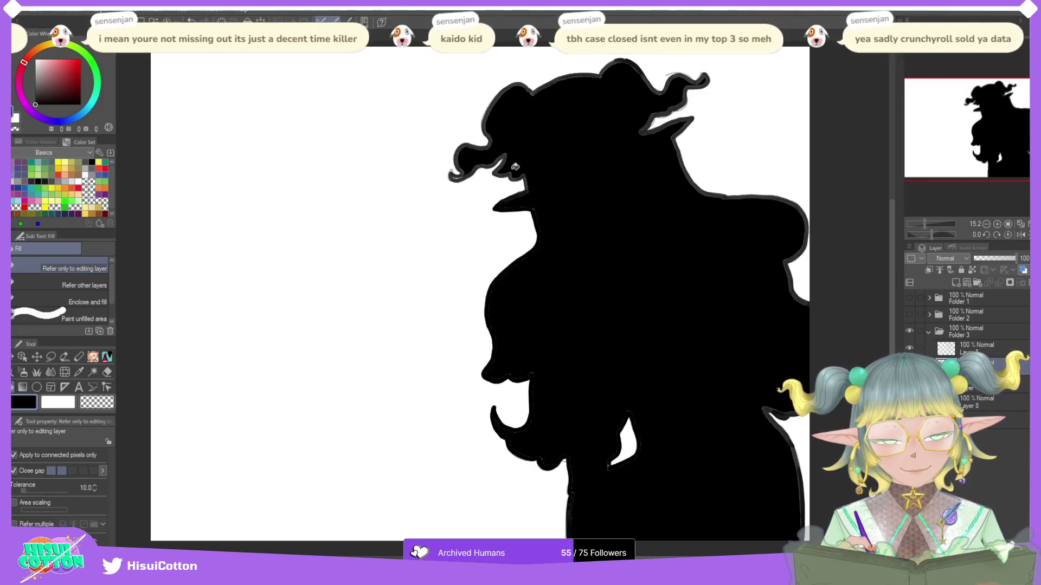
left_click(494, 136)
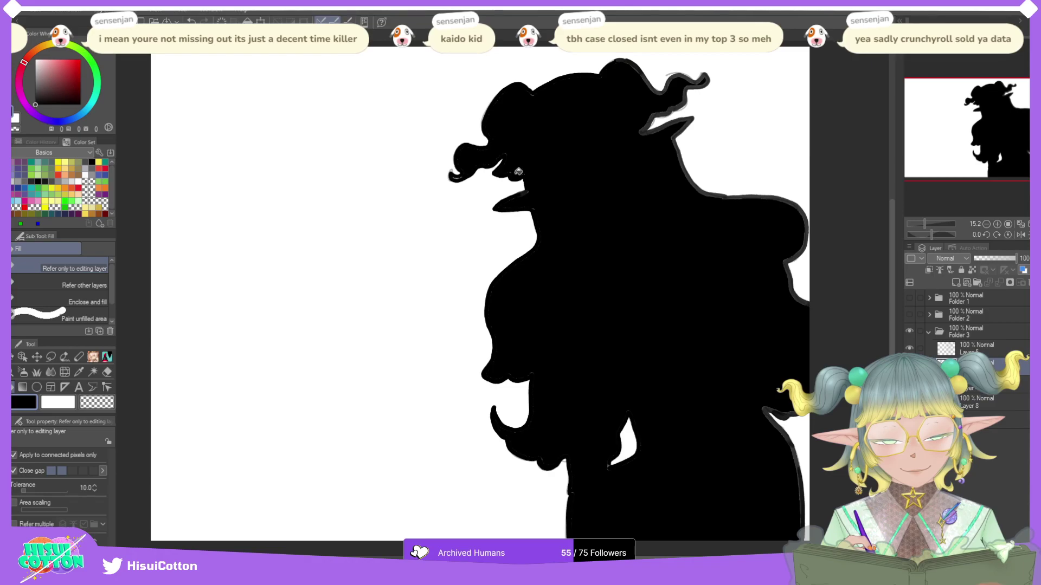
left_click(677, 124)
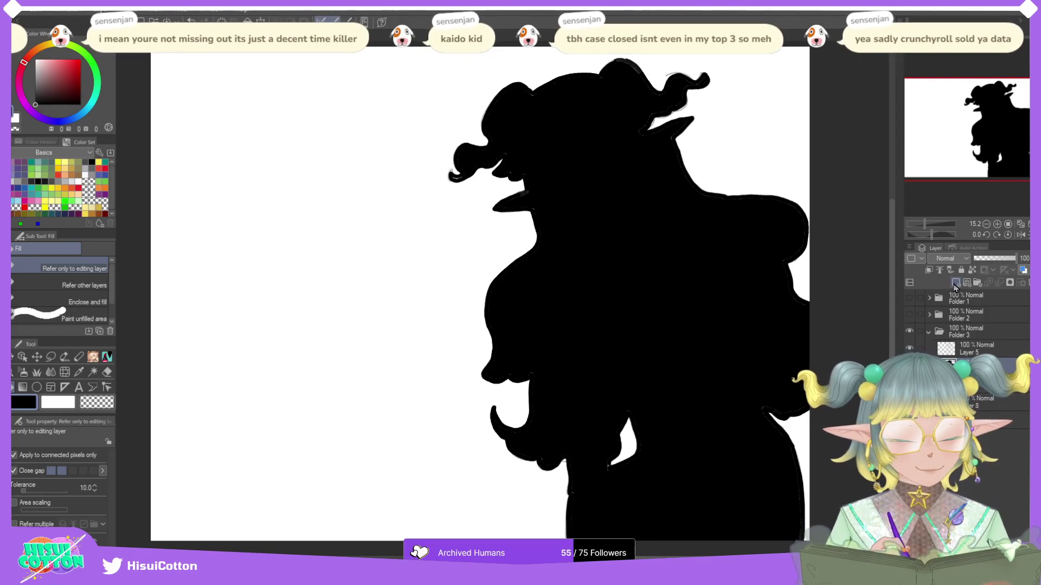
Step: Turn the larger pose's silhouette white with a clipped white fill layer merged down, and hide the paper layer
left_click(956, 282)
left_click(929, 269)
left_click(58, 402)
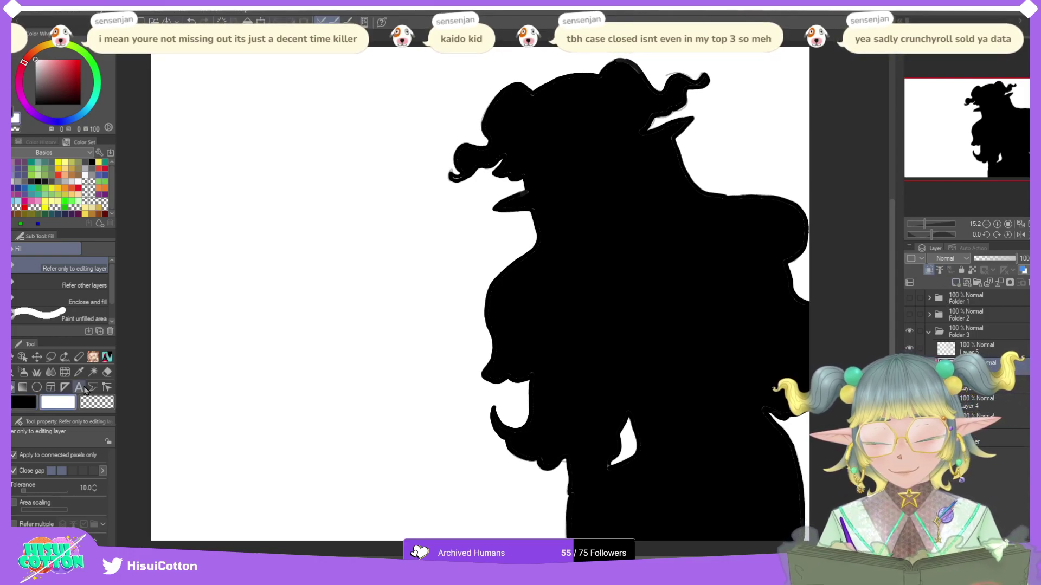
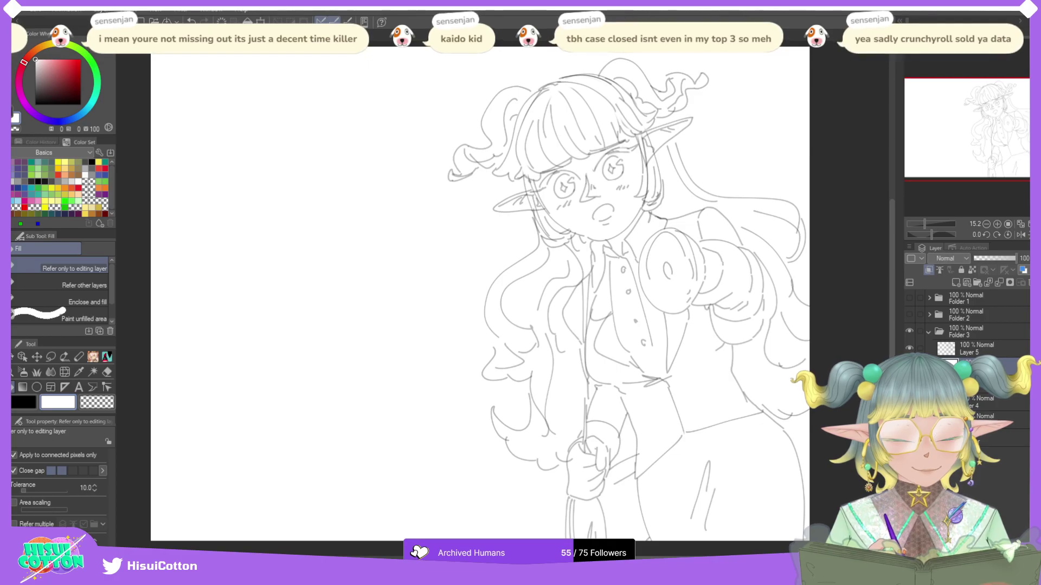
left_click(909, 440)
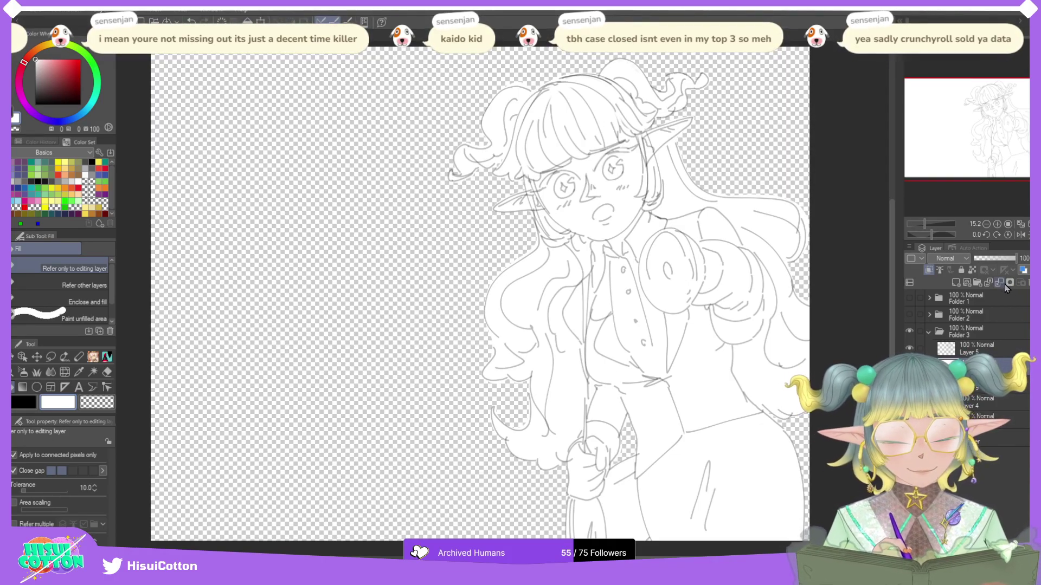
key("p")
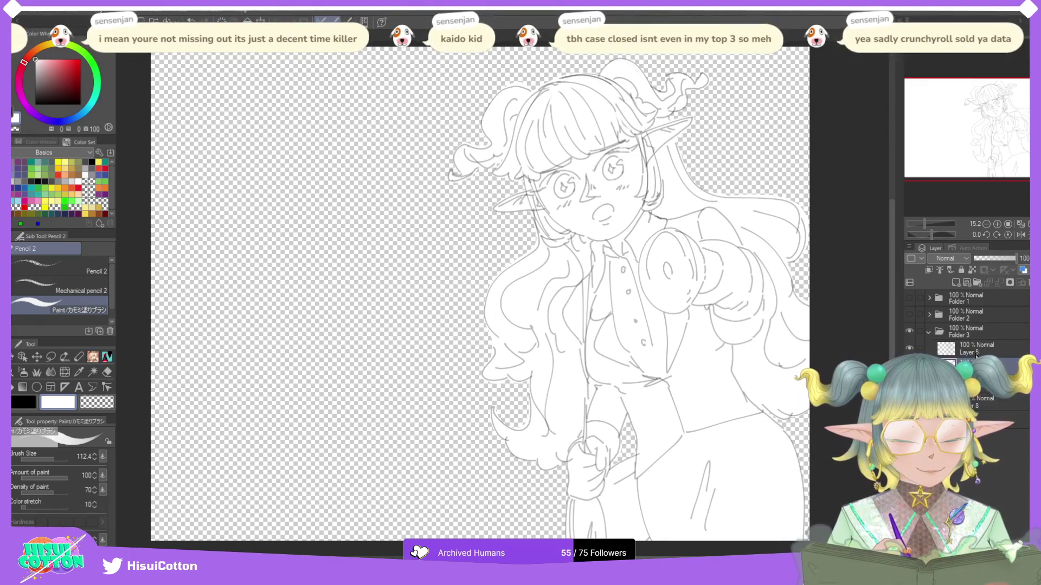
Step: Toggle the larger pose's white base to check it, show the standing figure again, and collapse Folder 3
left_click(909, 365)
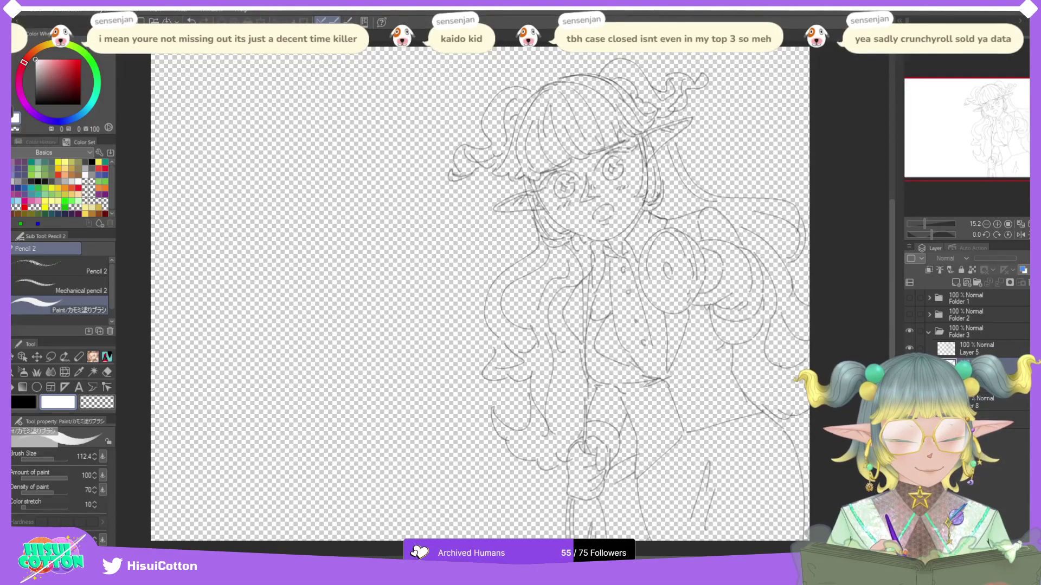
left_click(909, 383)
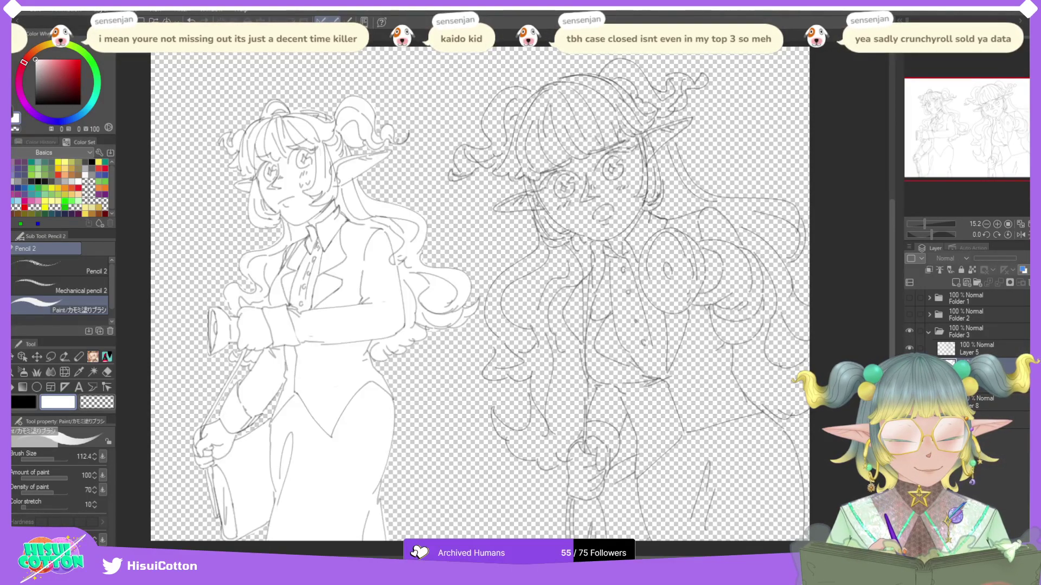
left_click(947, 349)
left_click(929, 334)
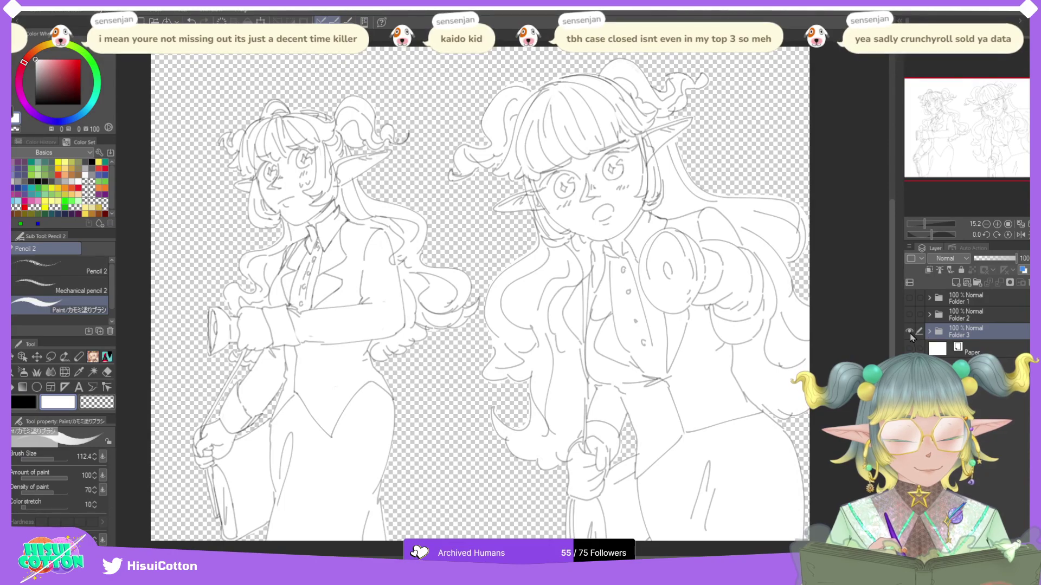
Step: Hide Folder 3, show and expand Folder 2, and turn the paper layer back on
left_click(909, 331)
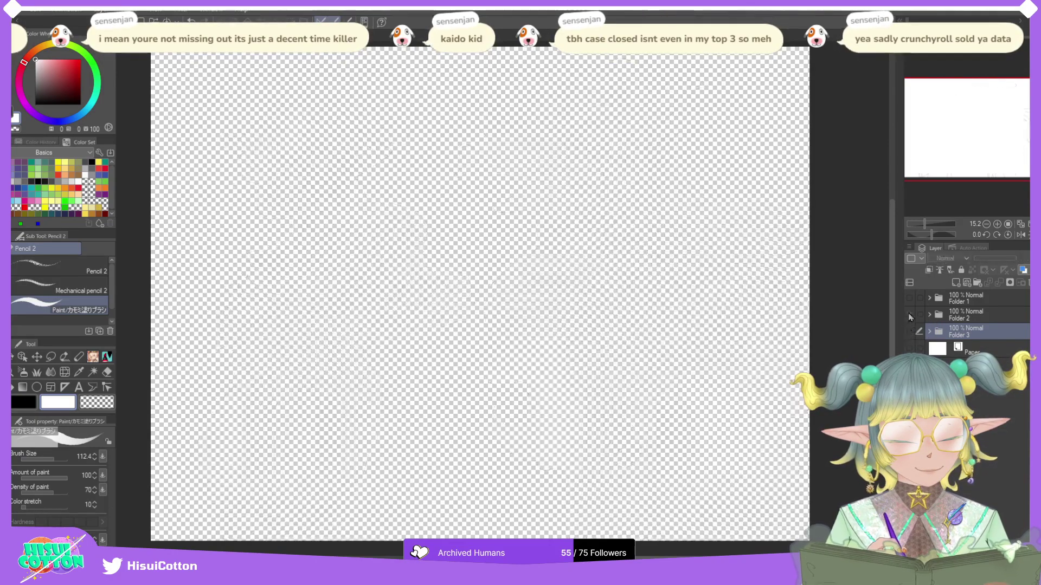
left_click(909, 315)
left_click(930, 315)
left_click(909, 385)
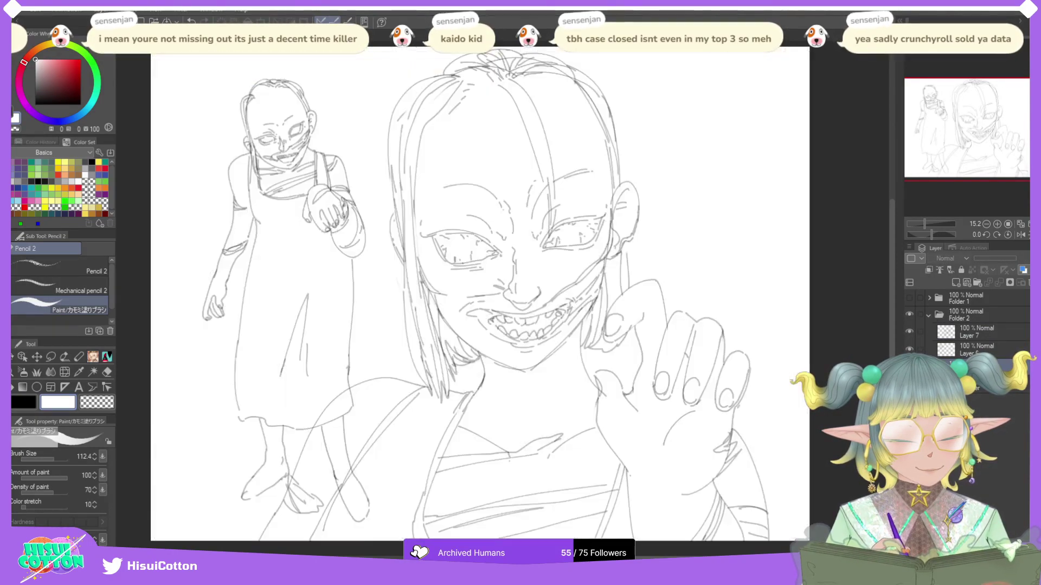
Step: Add a new layer beneath the two sketch layers in Folder 2 and set the drawing colour to black
left_click(981, 350)
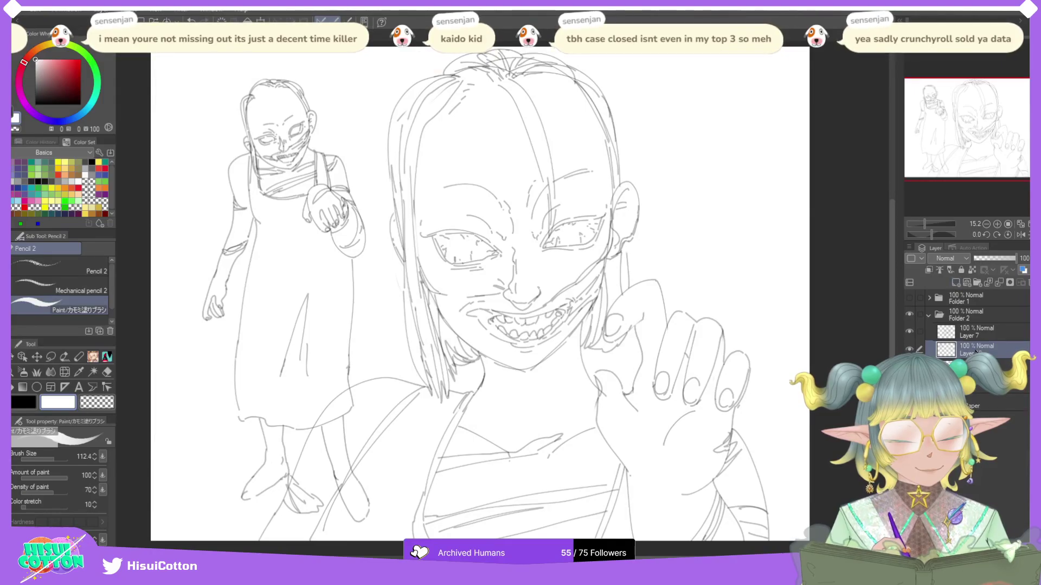
left_click_drag(975, 350, 976, 374)
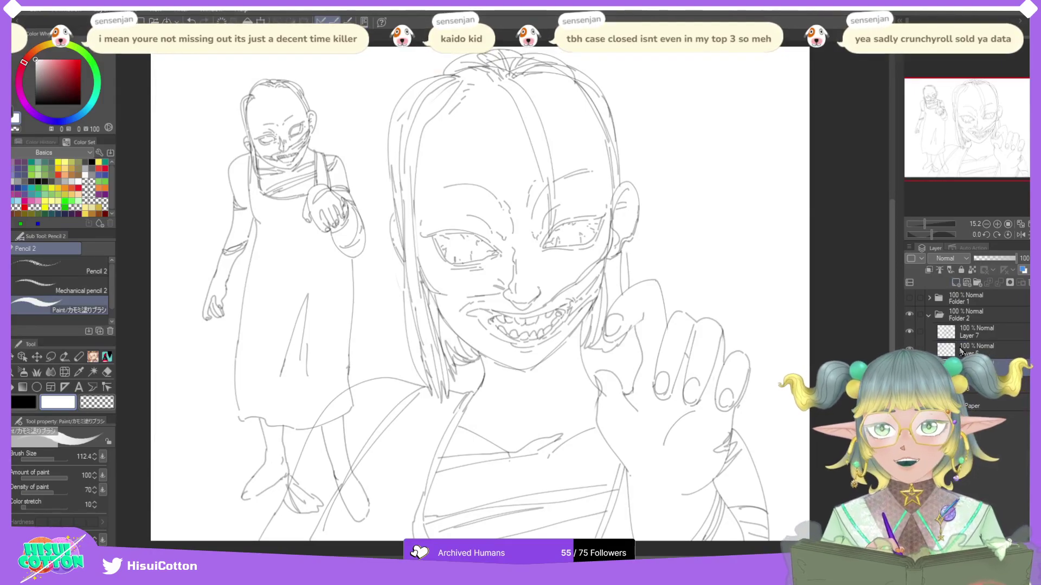
left_click(24, 402)
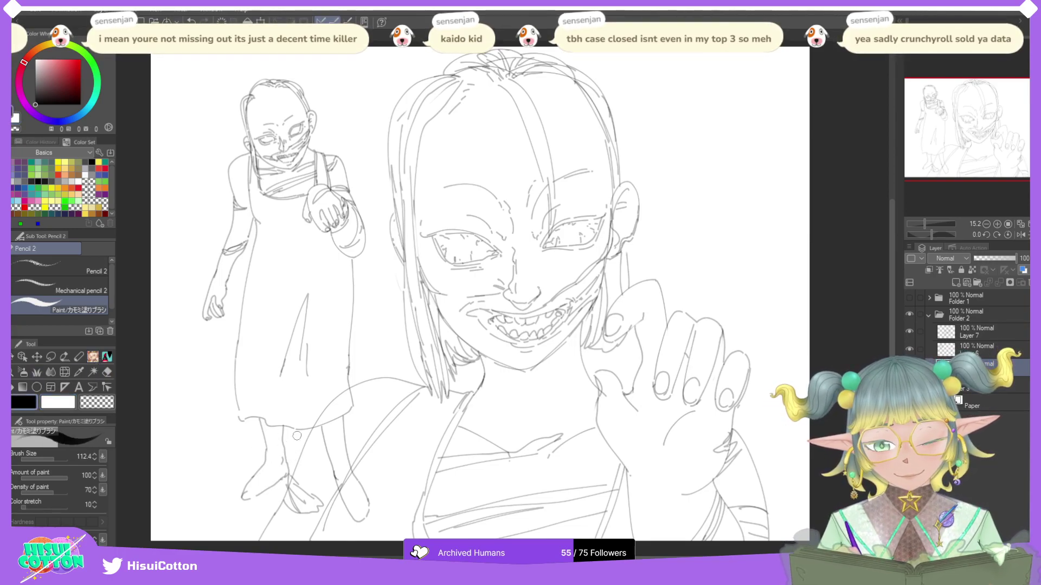
Step: Trace a closed thick black outline around the standing figure, covering head, arms, dress, legs, feet and hem
mouse_move(288, 471)
left_mouse_down()
mouse_move(245, 497)
mouse_move(267, 459)
mouse_move(260, 415)
left_mouse_up()
mouse_move(260, 418)
left_mouse_down()
mouse_move(238, 346)
mouse_move(257, 220)
mouse_move(225, 281)
mouse_move(223, 314)
mouse_move(207, 317)
mouse_move(211, 291)
mouse_move(206, 310)
mouse_move(234, 217)
mouse_move(232, 170)
mouse_move(250, 154)
mouse_move(243, 102)
mouse_move(263, 80)
mouse_move(249, 95)
mouse_move(290, 82)
mouse_move(312, 113)
mouse_move(311, 154)
mouse_move(340, 159)
mouse_move(364, 242)
mouse_move(350, 323)
left_mouse_up()
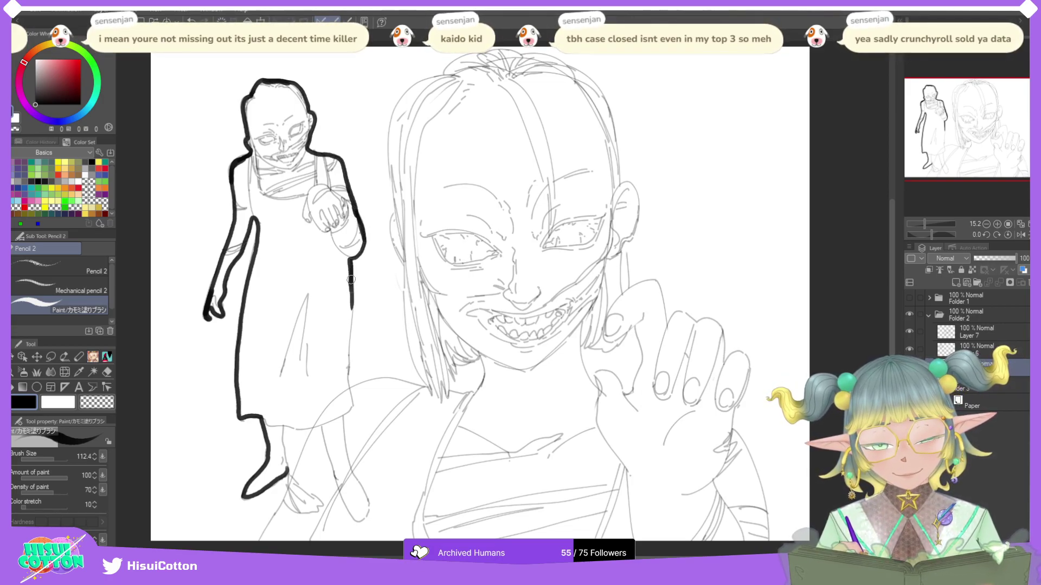
mouse_move(351, 278)
left_mouse_down()
mouse_move(343, 418)
mouse_move(369, 505)
left_mouse_up()
left_click_drag(349, 471, 366, 515)
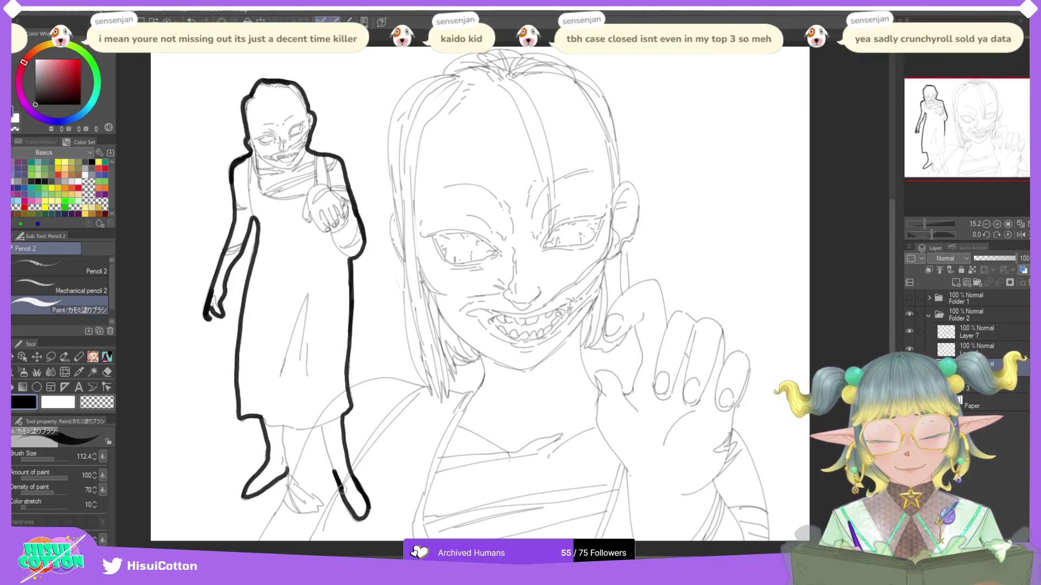
left_click_drag(332, 469, 357, 518)
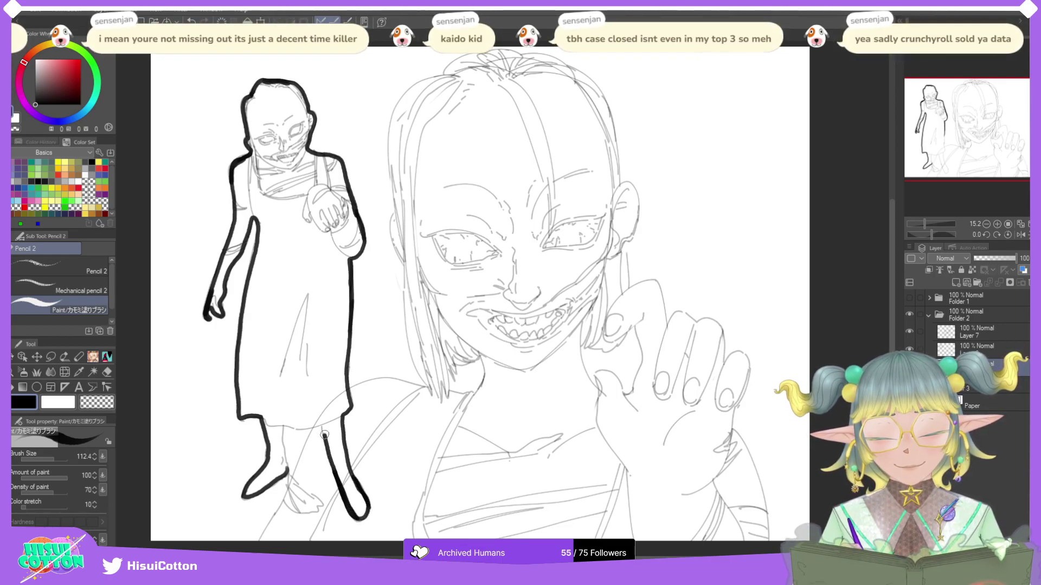
left_click_drag(323, 421, 325, 439)
left_click_drag(286, 470, 282, 432)
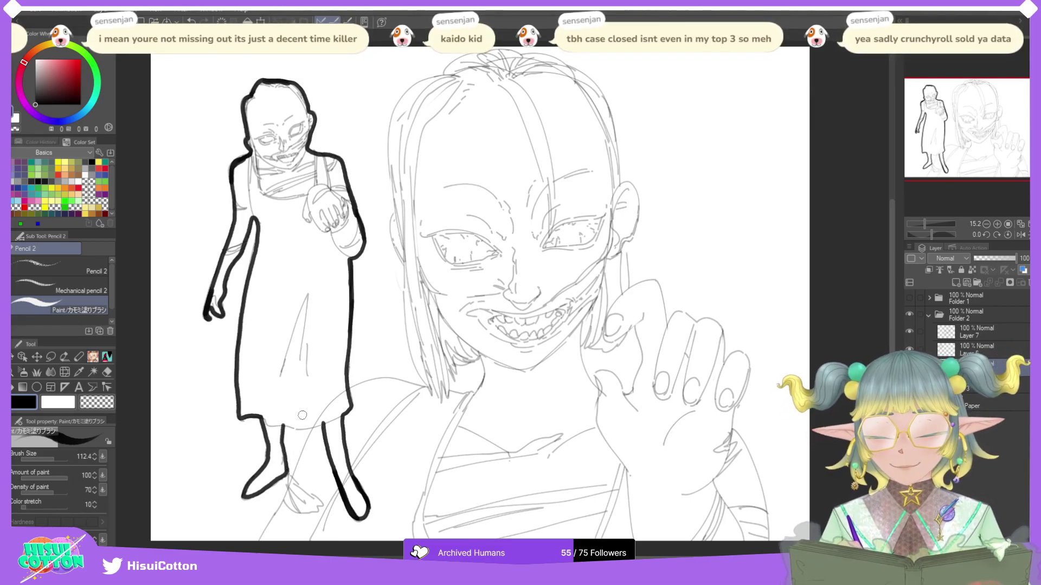
left_click_drag(317, 423, 322, 423)
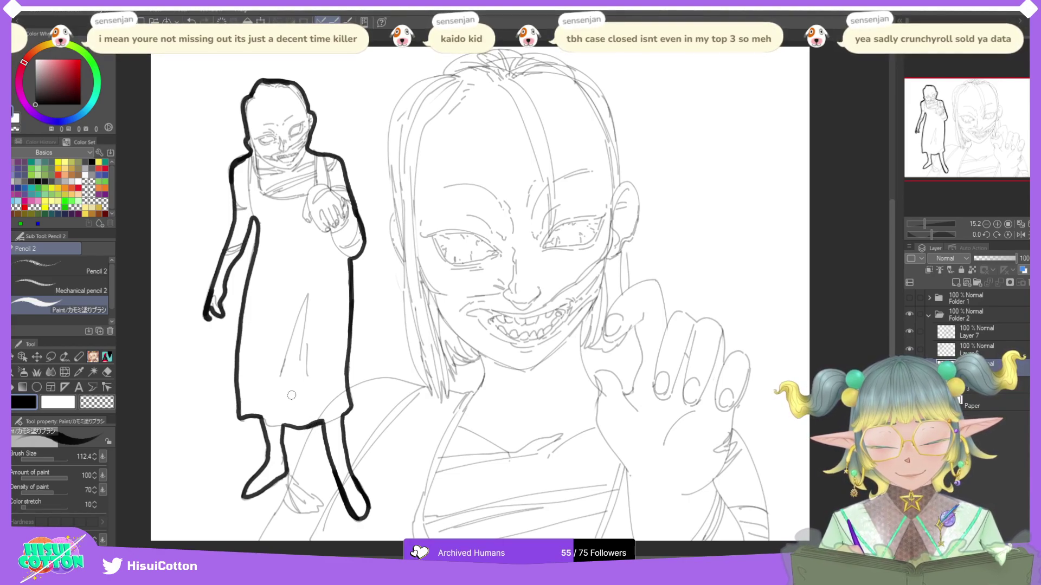
Step: Fill the standing figure's outline solid black, including the leftover slivers along its edges
key("g")
left_click(326, 285)
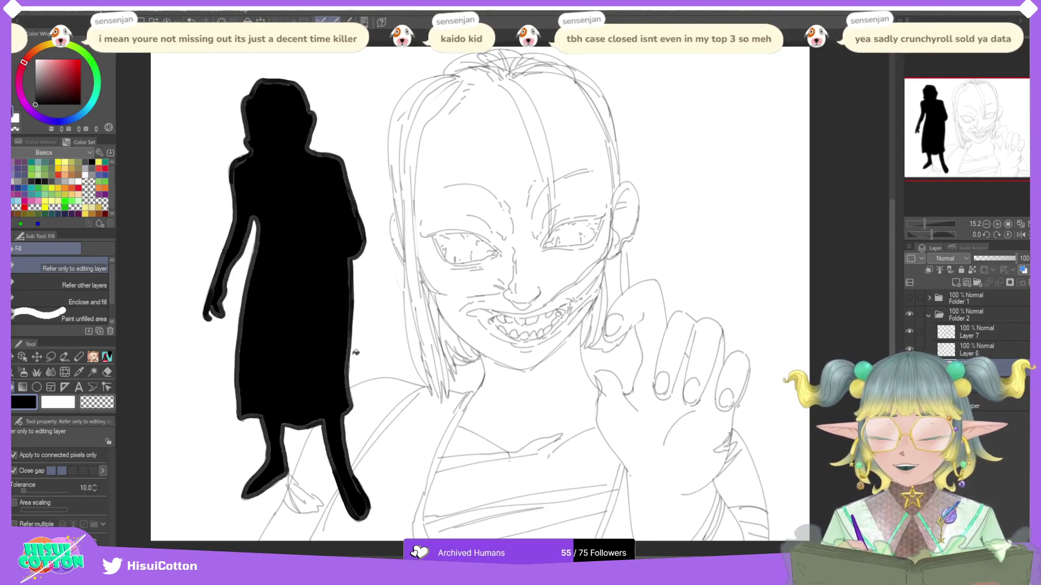
left_click(316, 151)
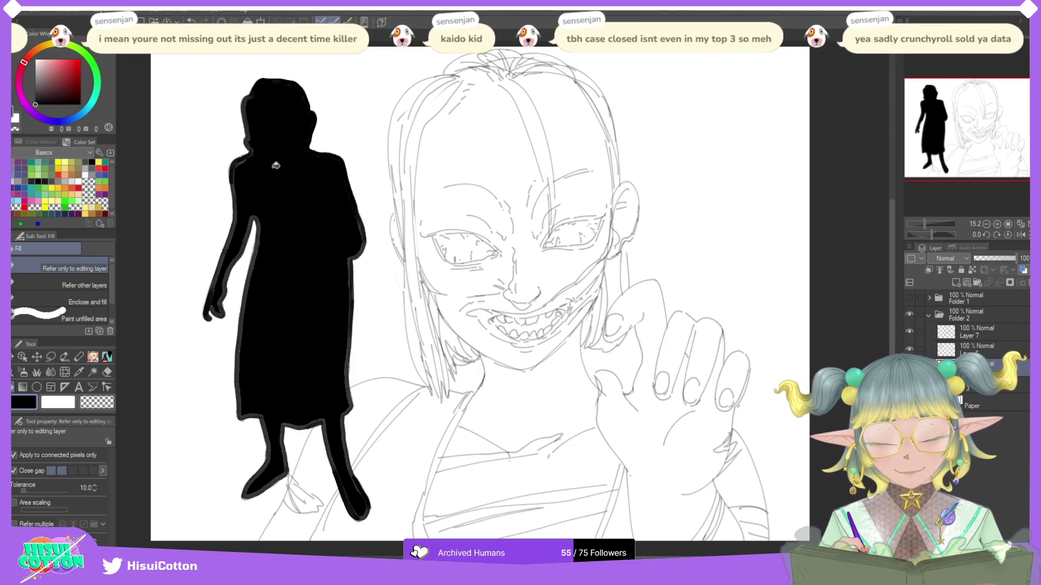
left_click(259, 147)
left_click(237, 223)
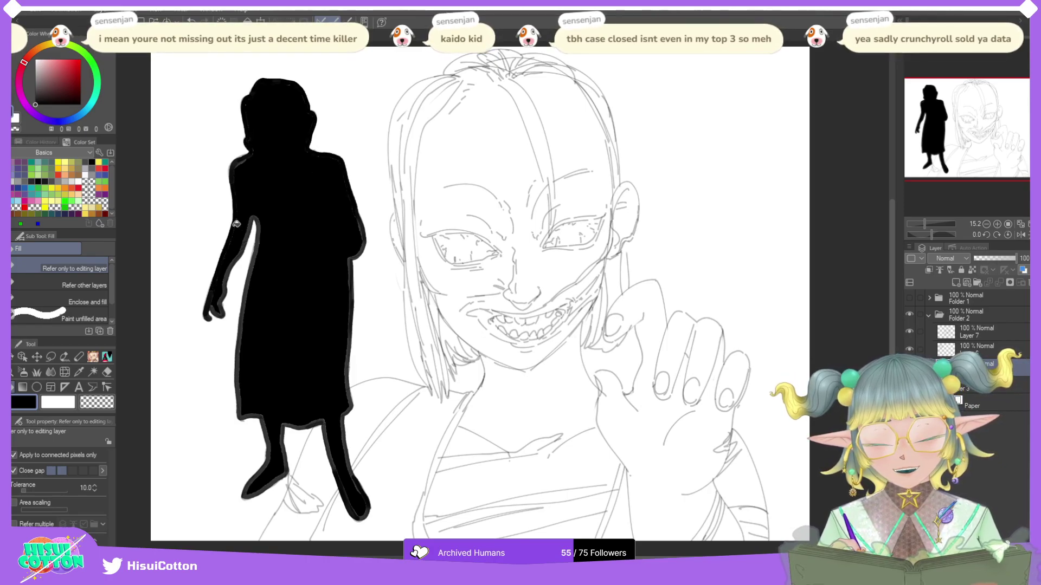
left_click(248, 233)
left_click(354, 248)
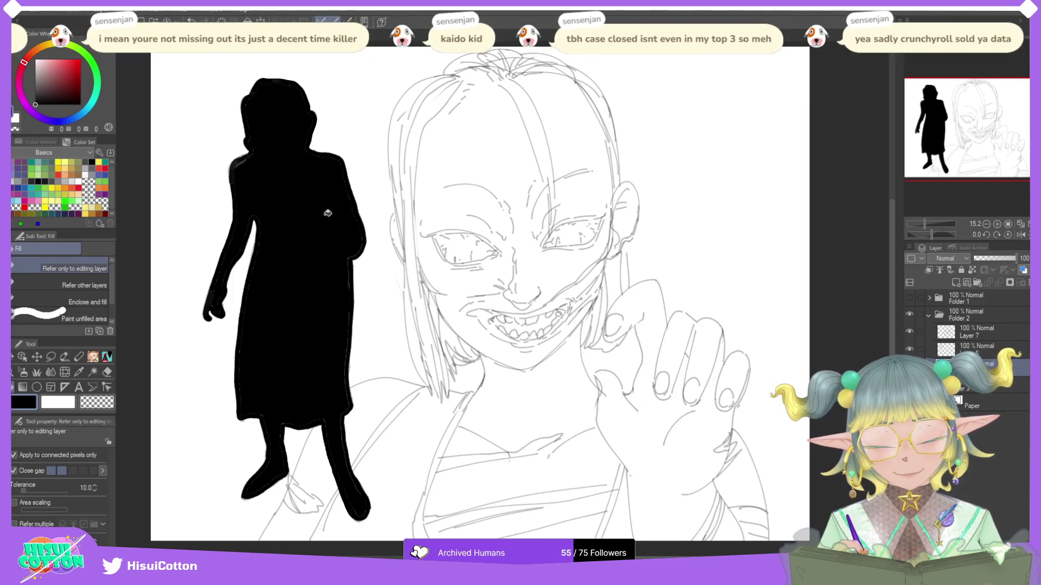
left_click(248, 159)
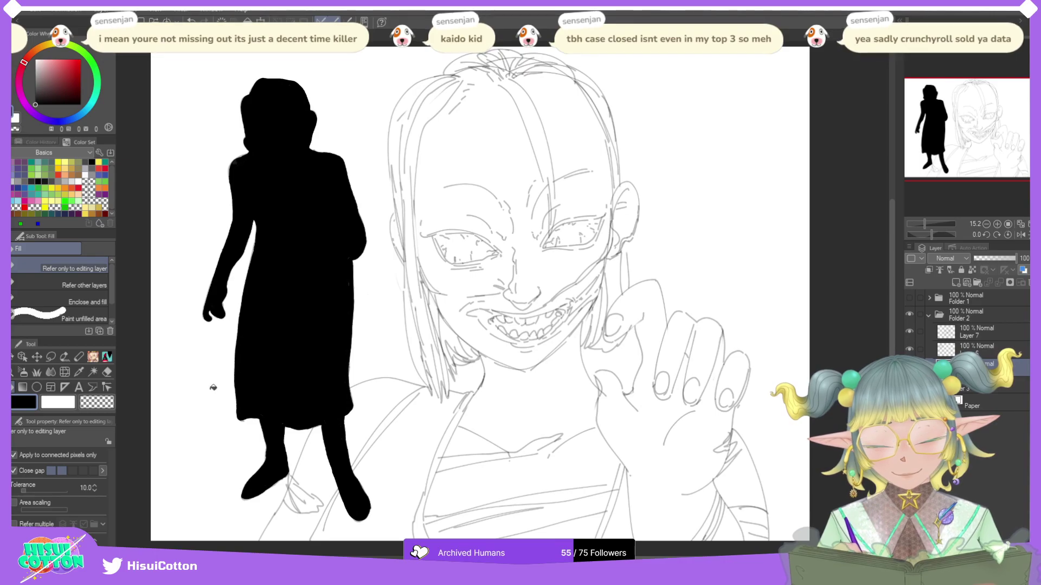
Step: Turn the standing figure's silhouette white with a clipped white fill layer merged down, hiding the paper briefly to check it
left_click(930, 271)
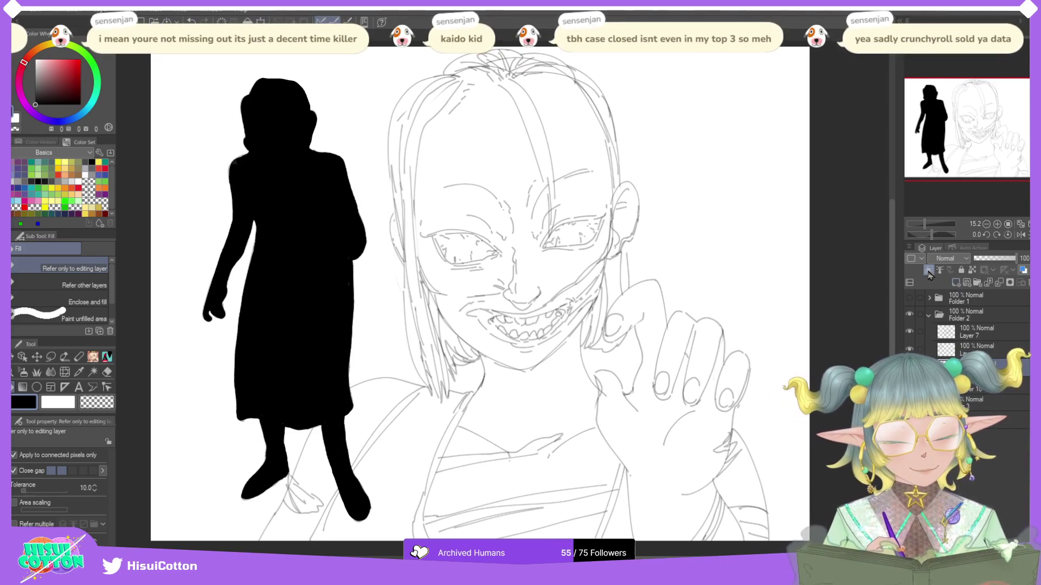
key("x")
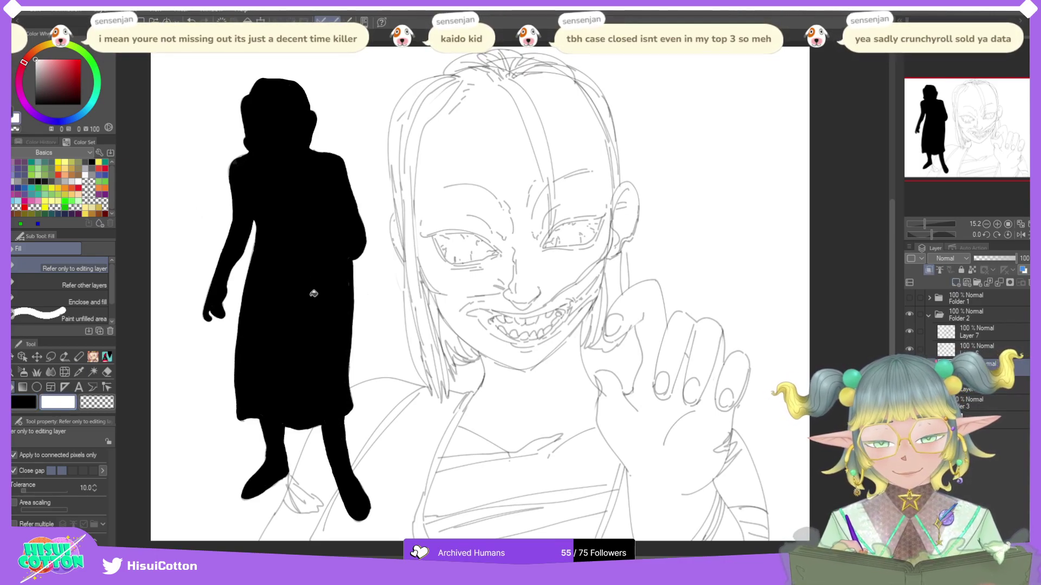
left_click(291, 335)
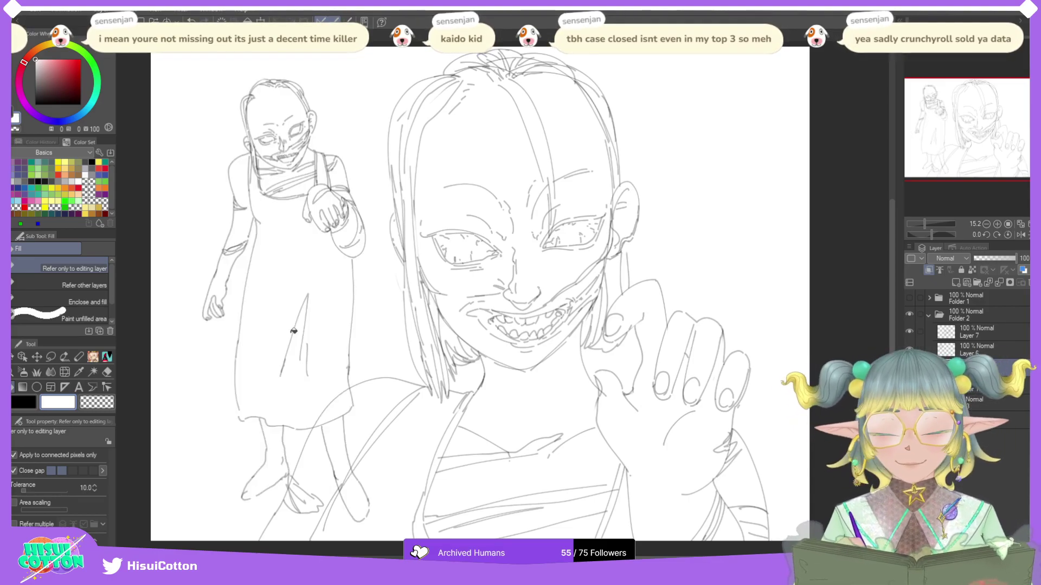
left_click(1002, 285)
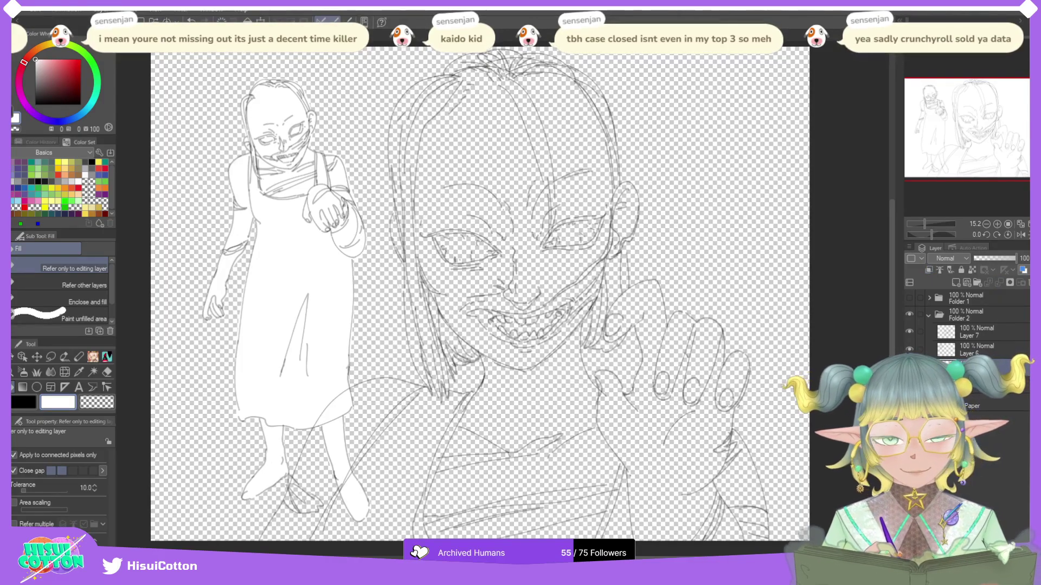
left_click(909, 406)
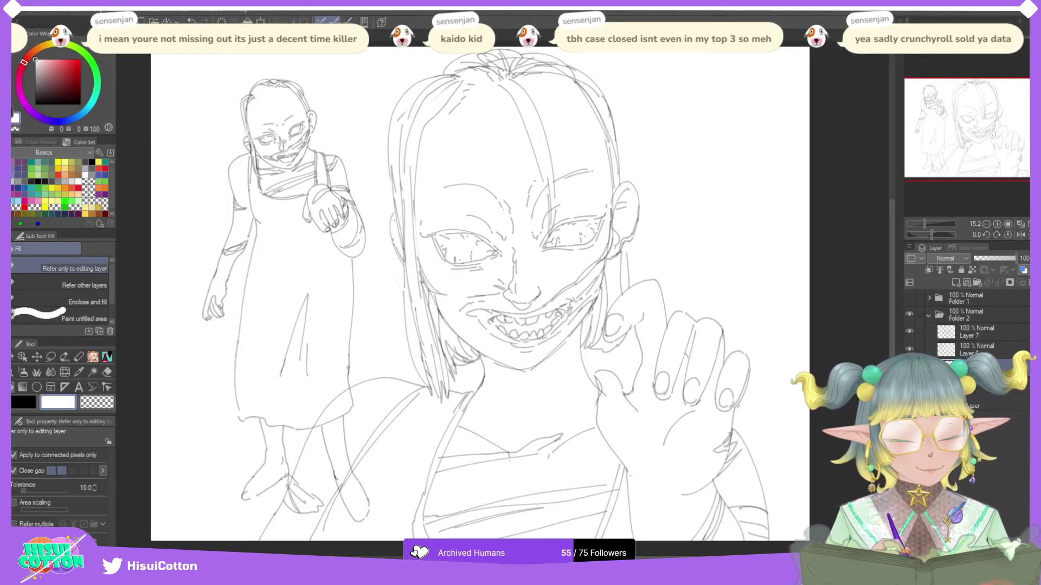
Step: Add a layer between the two sketch layers and outline the larger pose's head, ear and the first hair-neck gap in black
left_click(955, 282)
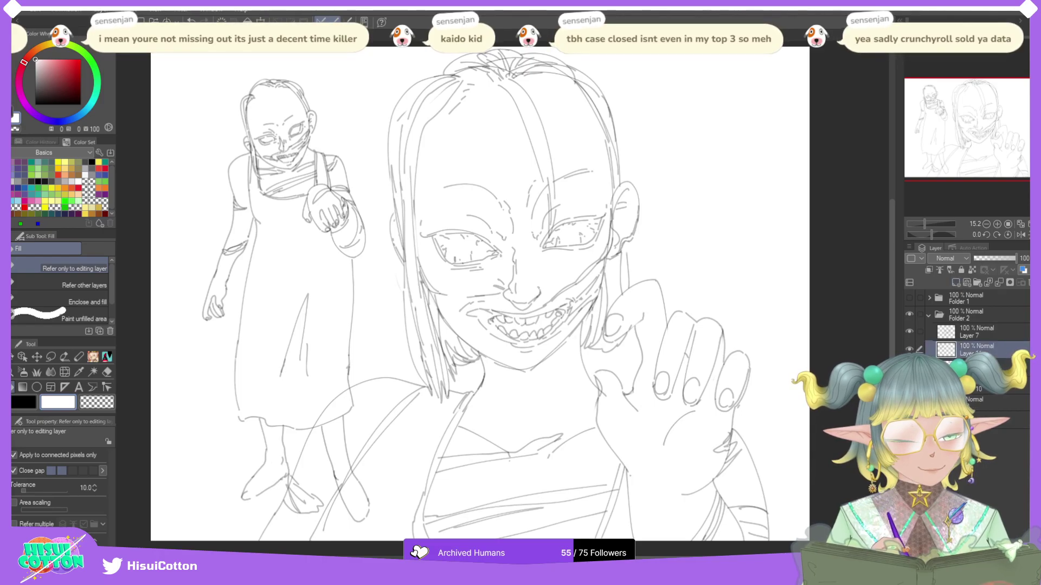
left_click(23, 402)
left_click(107, 357)
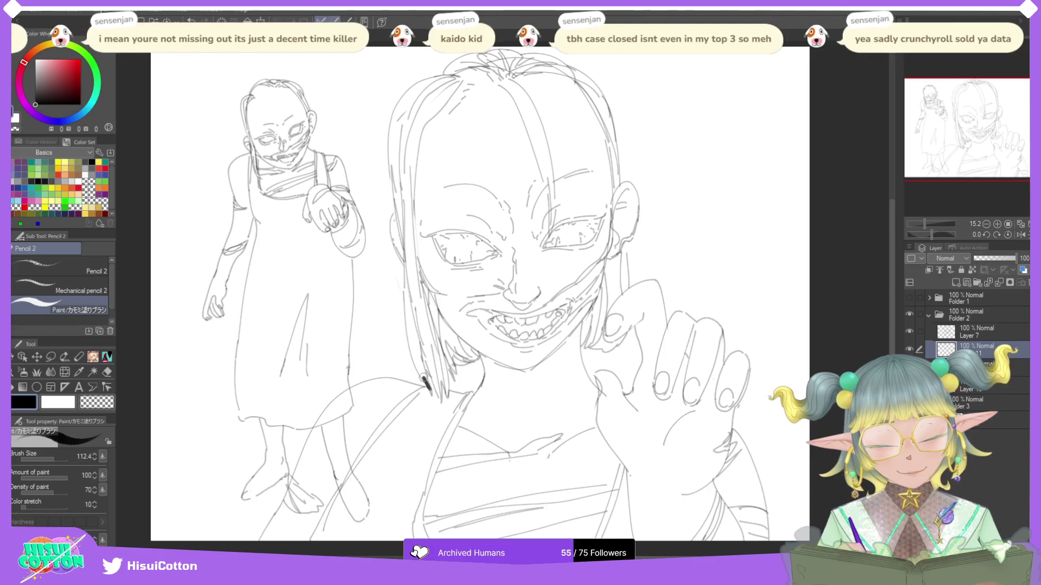
mouse_move(429, 388)
left_mouse_down()
mouse_move(407, 341)
mouse_move(389, 148)
mouse_move(401, 98)
mouse_move(450, 73)
left_mouse_up()
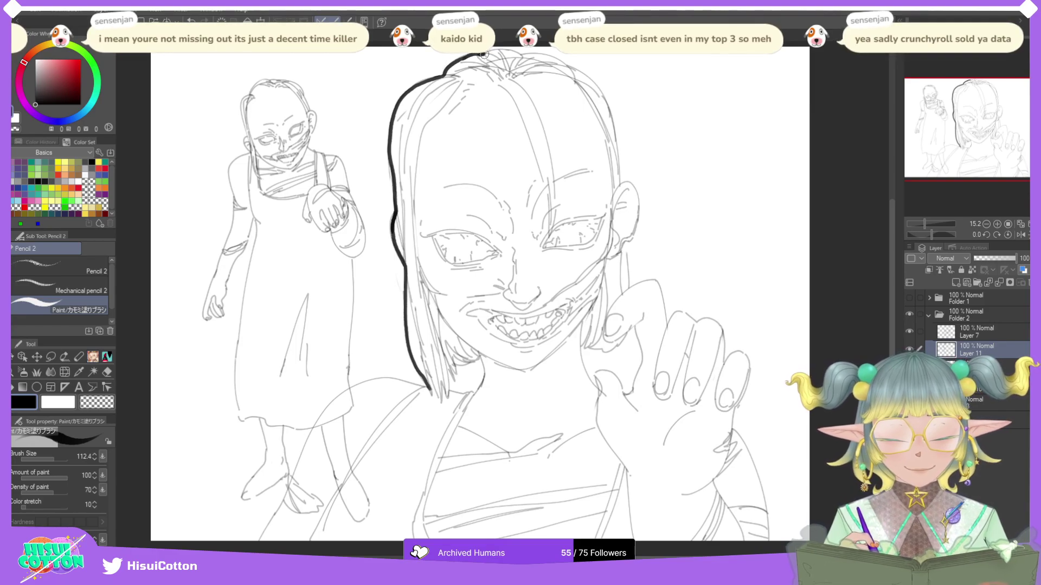
mouse_move(493, 52)
left_mouse_down()
mouse_move(568, 65)
mouse_move(521, 57)
mouse_move(556, 59)
mouse_move(604, 99)
mouse_move(620, 184)
mouse_move(638, 196)
mouse_move(633, 236)
mouse_move(621, 245)
mouse_move(628, 289)
left_mouse_up()
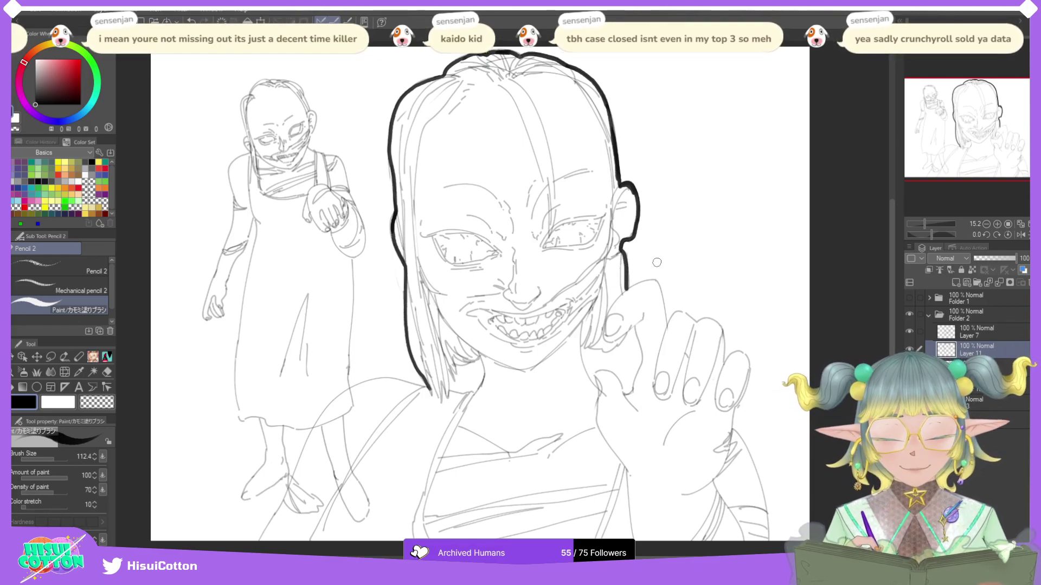
mouse_move(447, 395)
left_mouse_down()
mouse_move(448, 364)
mouse_move(452, 377)
mouse_move(451, 366)
mouse_move(478, 358)
mouse_move(486, 374)
mouse_move(449, 393)
left_mouse_up()
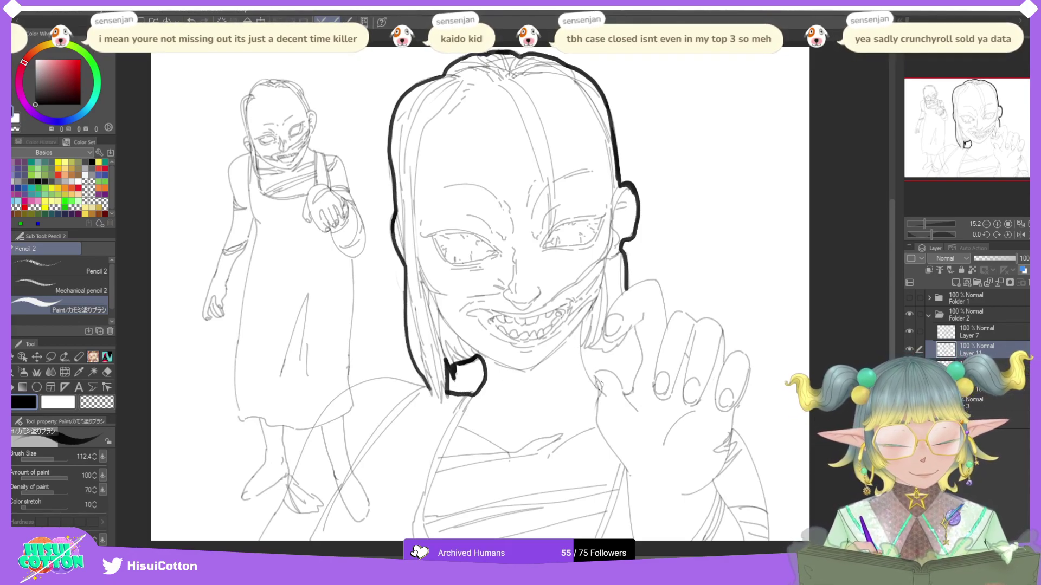
Step: Outline the closed gap between the larger pose's neck, hair and raised hand, redoing the first stroke
mouse_move(594, 383)
left_mouse_down()
mouse_move(579, 343)
mouse_move(597, 390)
left_mouse_up()
key("ctrl+z")
left_click_drag(579, 345, 590, 323)
mouse_move(590, 324)
left_mouse_down()
mouse_move(580, 345)
mouse_move(589, 337)
mouse_move(591, 348)
mouse_move(630, 327)
left_mouse_up()
scroll(623, 308, "up", 1)
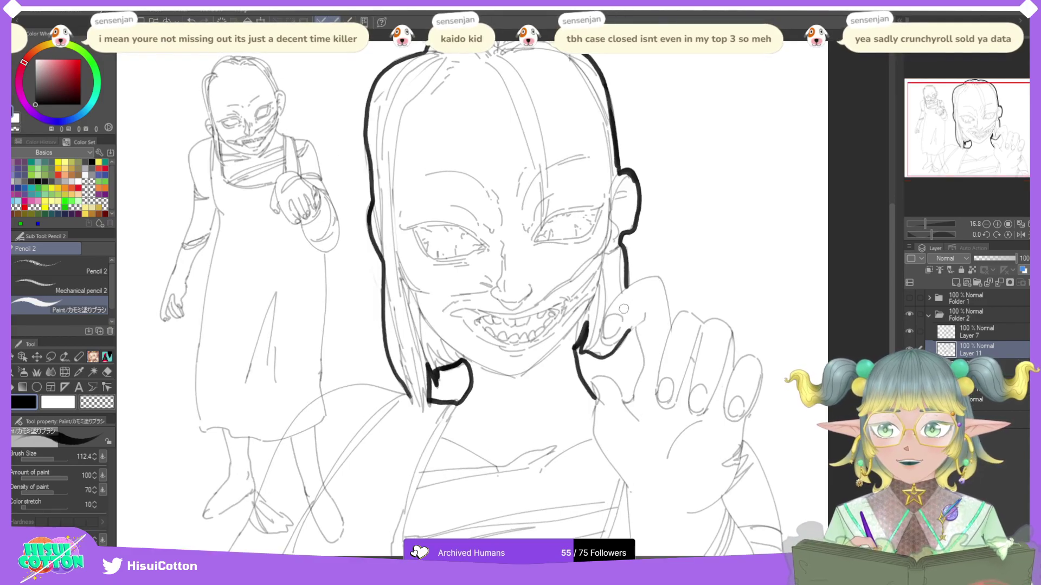
mouse_move(632, 328)
left_mouse_down()
mouse_move(633, 402)
mouse_move(609, 379)
mouse_move(599, 403)
left_mouse_up()
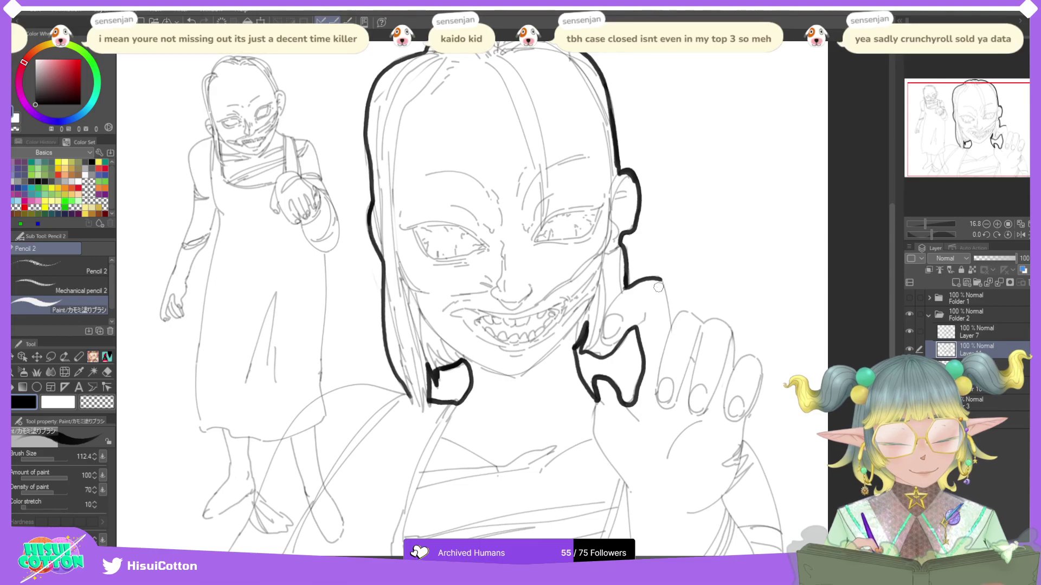
Step: Outline the raised hand's thumb and fingers and continue down the arm to the canvas edge
left_click_drag(660, 279, 670, 330)
key("ctrl+z")
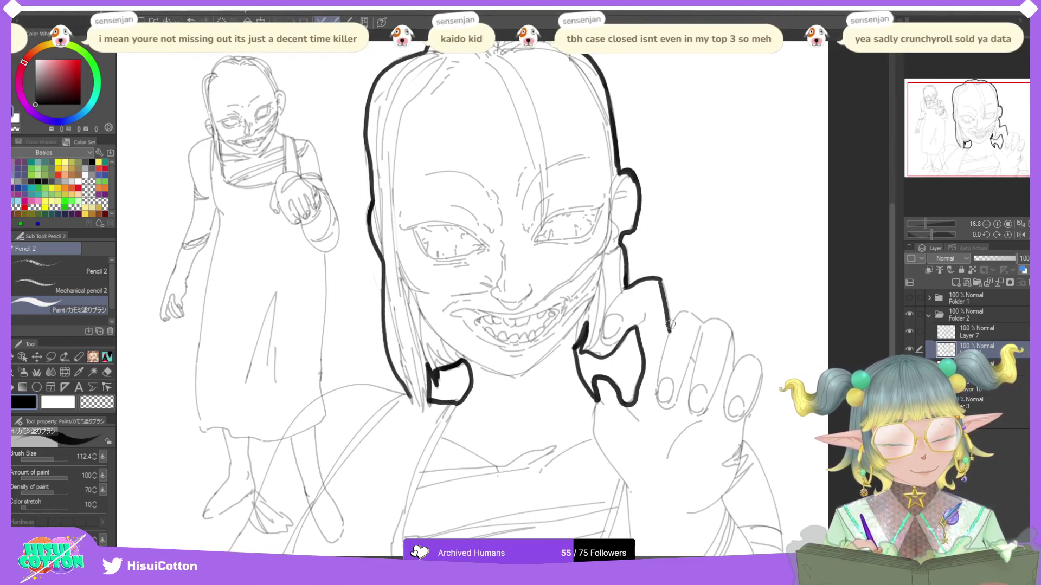
key("ctrl+z")
mouse_move(660, 279)
left_mouse_down()
mouse_move(670, 323)
mouse_move(683, 312)
mouse_move(724, 326)
mouse_move(734, 373)
left_mouse_up()
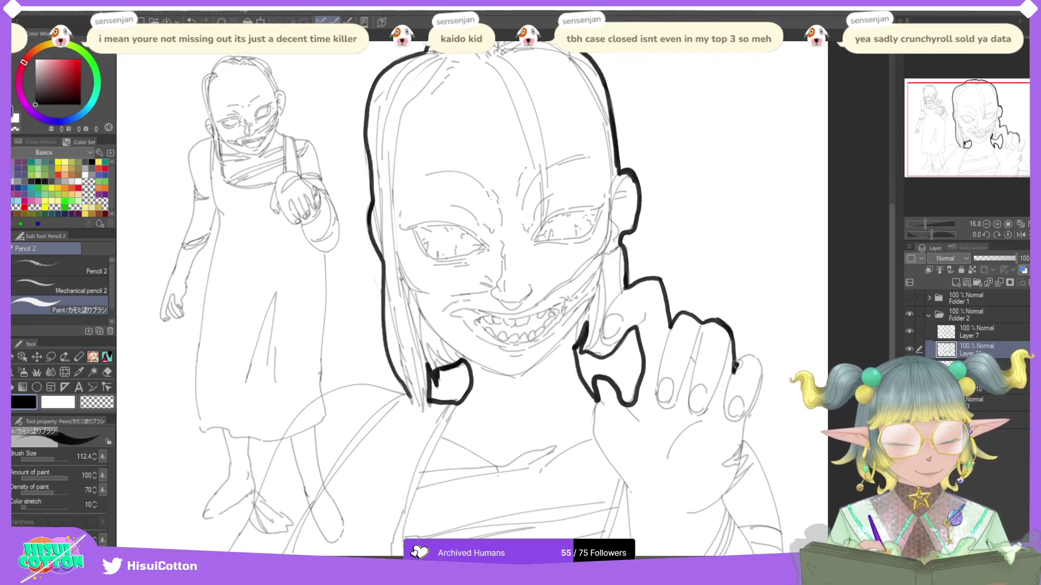
left_click_drag(734, 371, 754, 360)
mouse_move(754, 402)
left_mouse_down()
mouse_move(741, 448)
mouse_move(767, 479)
mouse_move(779, 553)
left_mouse_up()
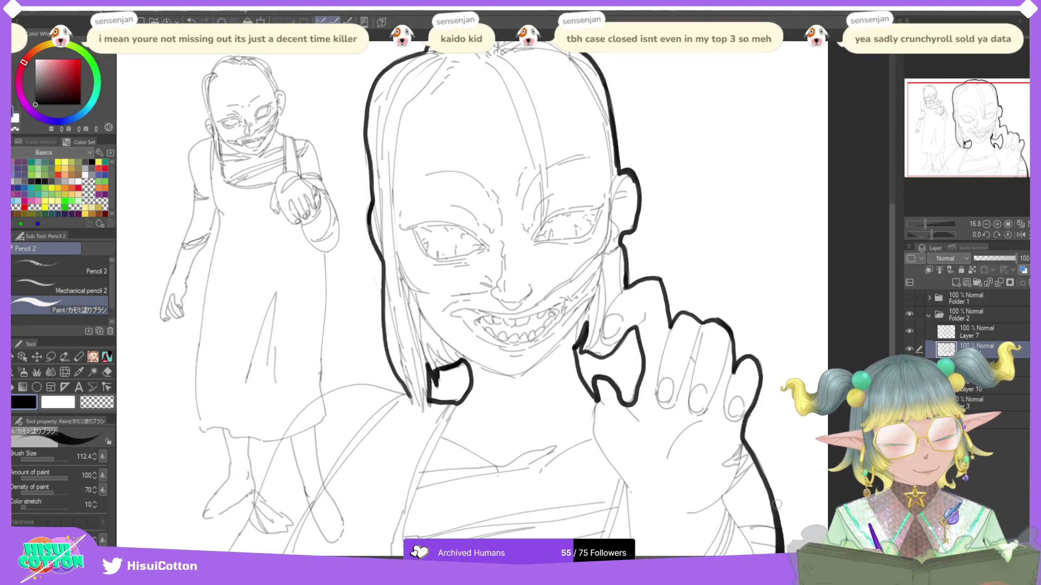
Step: Outline the larger pose's other shoulder from the canvas edge up to the hair, undoing the unsatisfactory first attempts
scroll(431, 523, "down", 2)
scroll(431, 523, "up", 1)
scroll(391, 508, "up", 2)
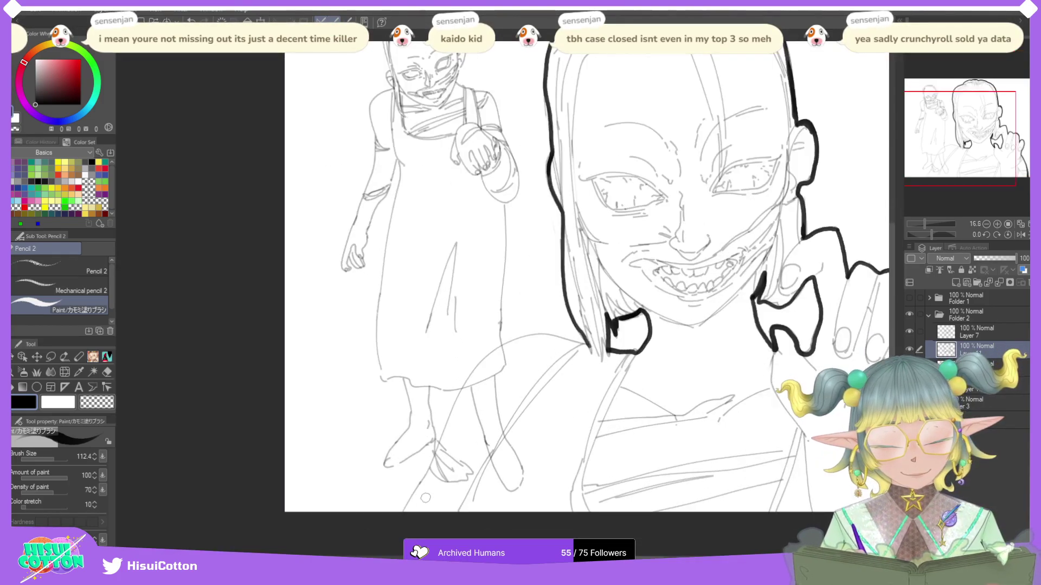
mouse_move(405, 514)
left_mouse_down()
mouse_move(436, 467)
mouse_move(451, 410)
left_mouse_up()
key("ctrl+z")
key("ctrl+z")
key("ctrl+z")
key("ctrl+z")
mouse_move(441, 454)
left_mouse_down()
mouse_move(461, 392)
mouse_move(485, 361)
mouse_move(537, 335)
mouse_move(588, 346)
left_mouse_up()
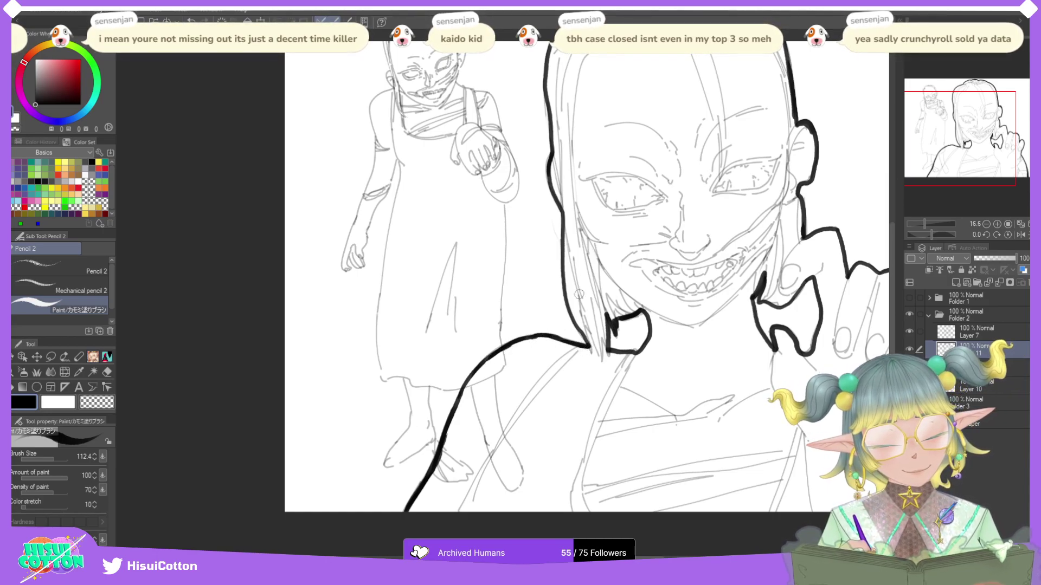
Step: Try filling the area around the larger pose's outline with black on the new layer, and undo the fill
left_click(1028, 224)
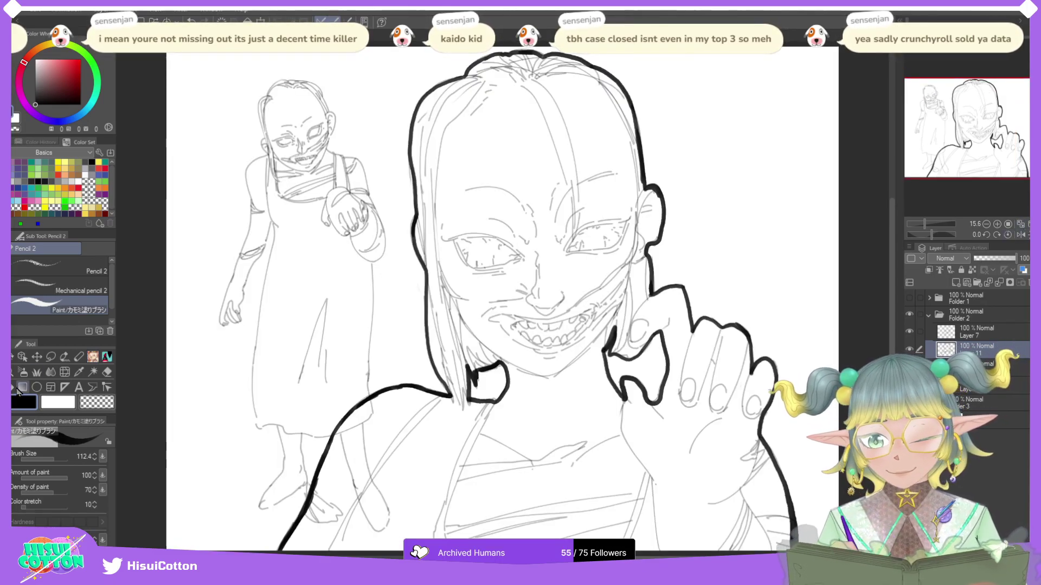
left_click(37, 371)
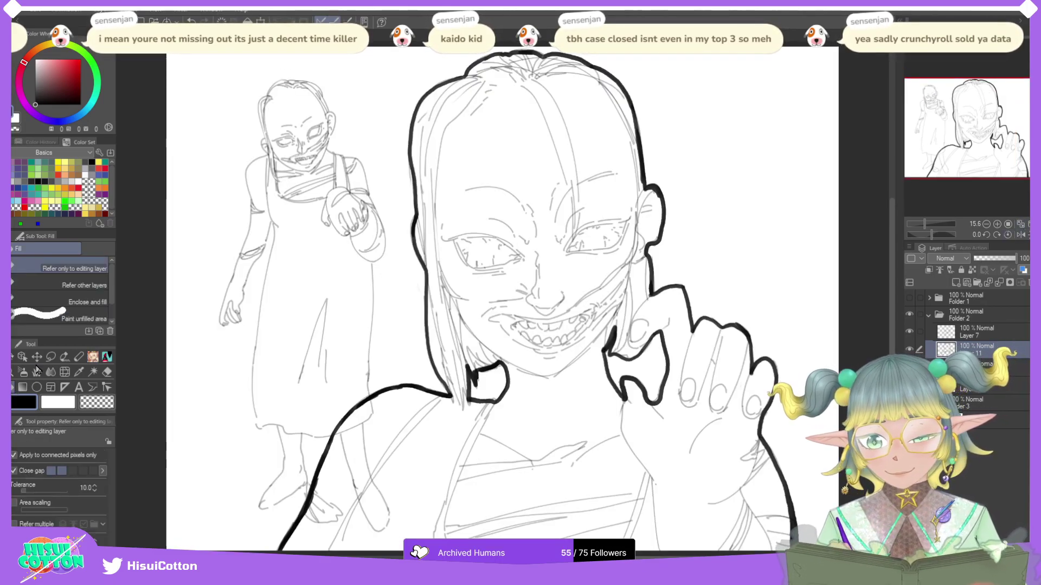
left_click(665, 266)
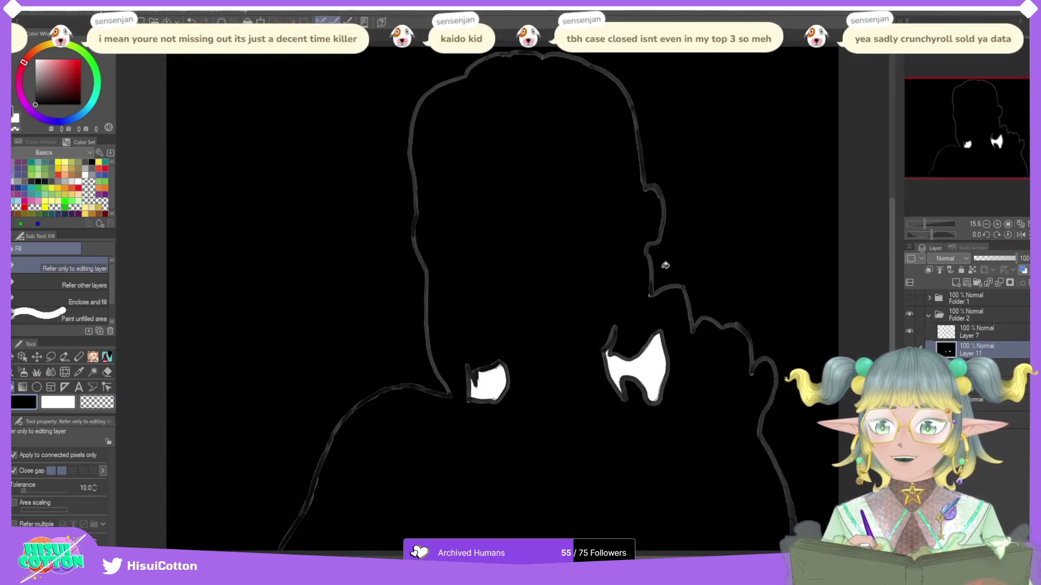
key("ctrl+z")
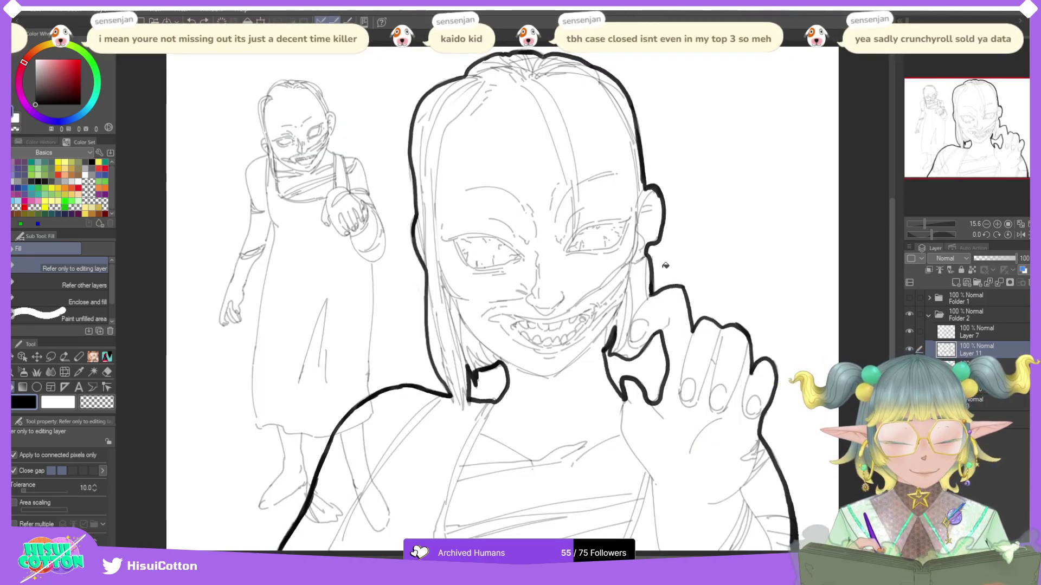
Step: Examine the larger pose's black outline around the head, hair, raised hand and shoulders for gaps
scroll(410, 244, "down", 2)
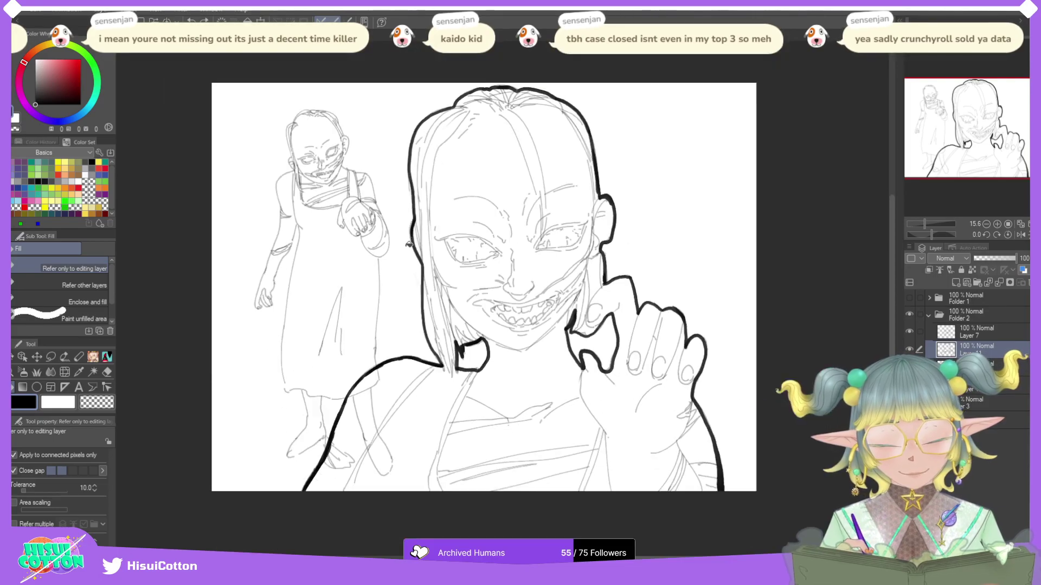
scroll(484, 389, "up", 4)
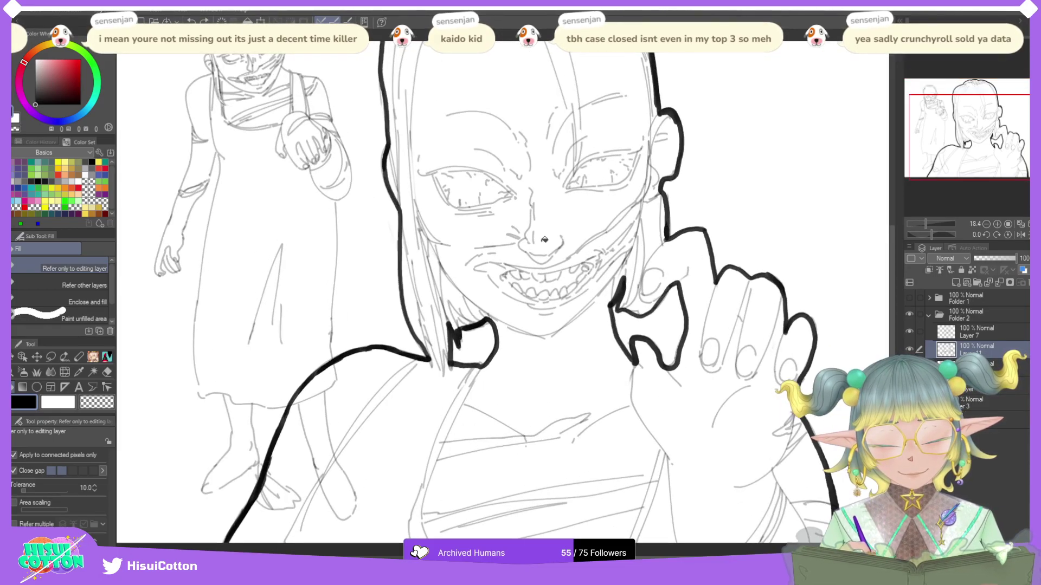
scroll(629, 202, "down", 1)
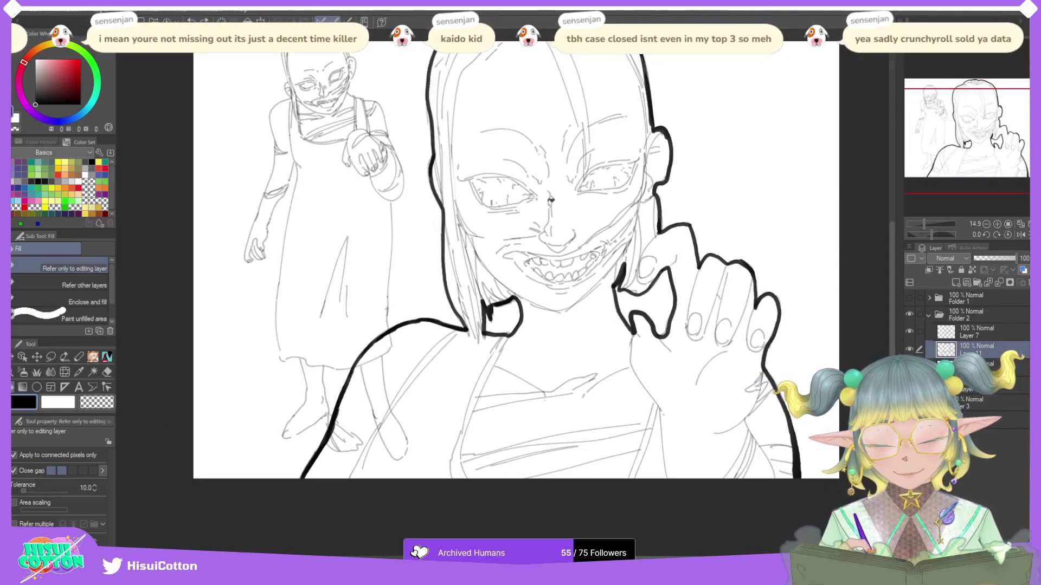
key("p")
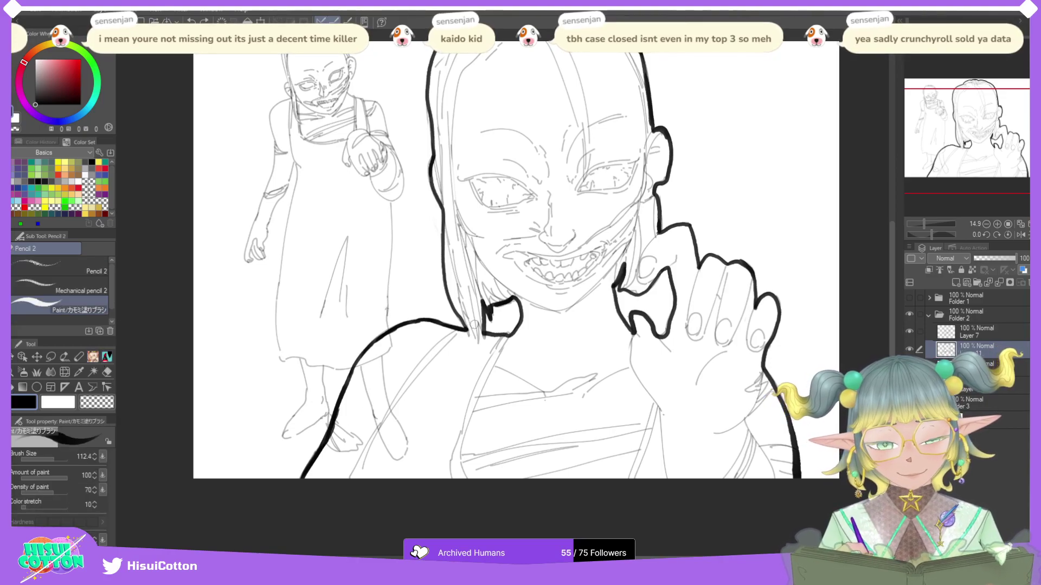
scroll(457, 313, "down", 1)
scroll(457, 313, "up", 5)
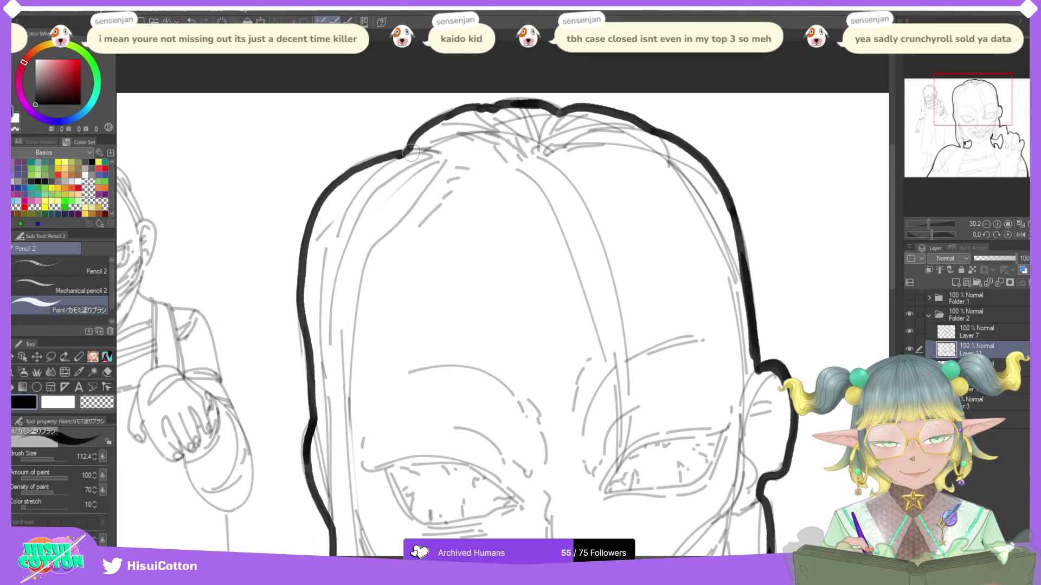
scroll(598, 108, "down", 1)
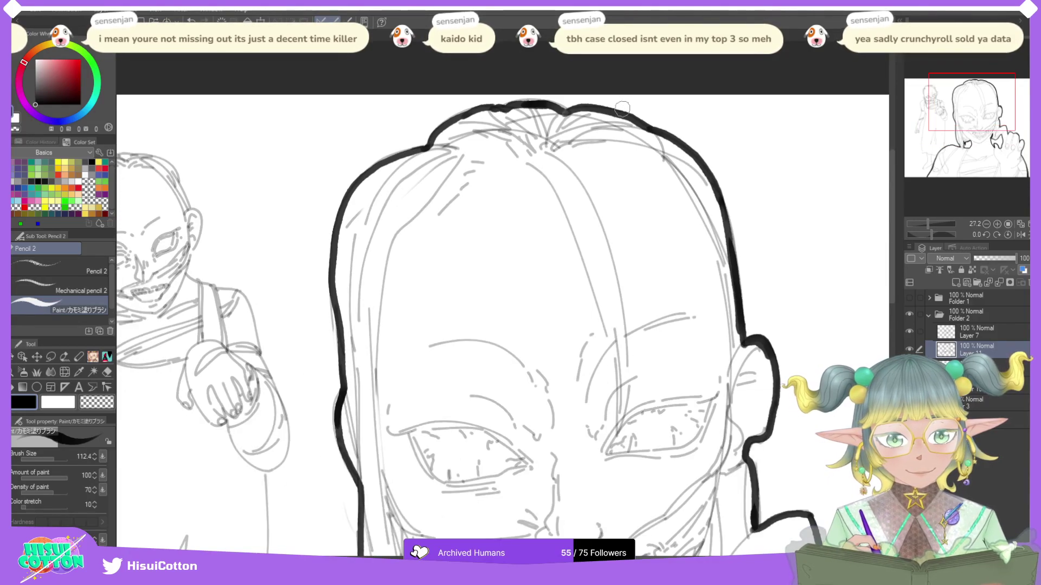
scroll(576, 109, "down", 2)
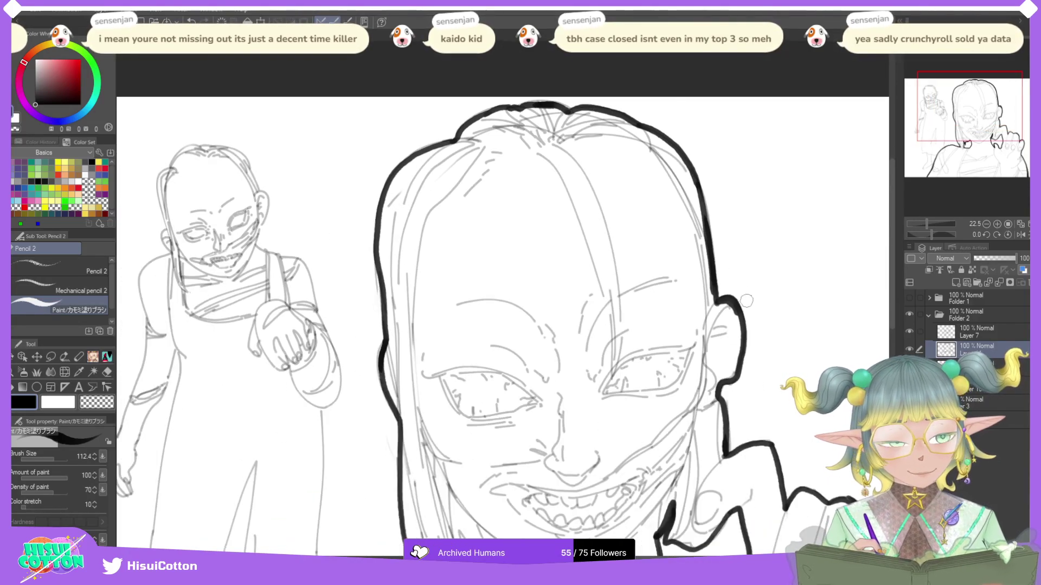
scroll(759, 290, "down", 3)
scroll(849, 487, "up", 2)
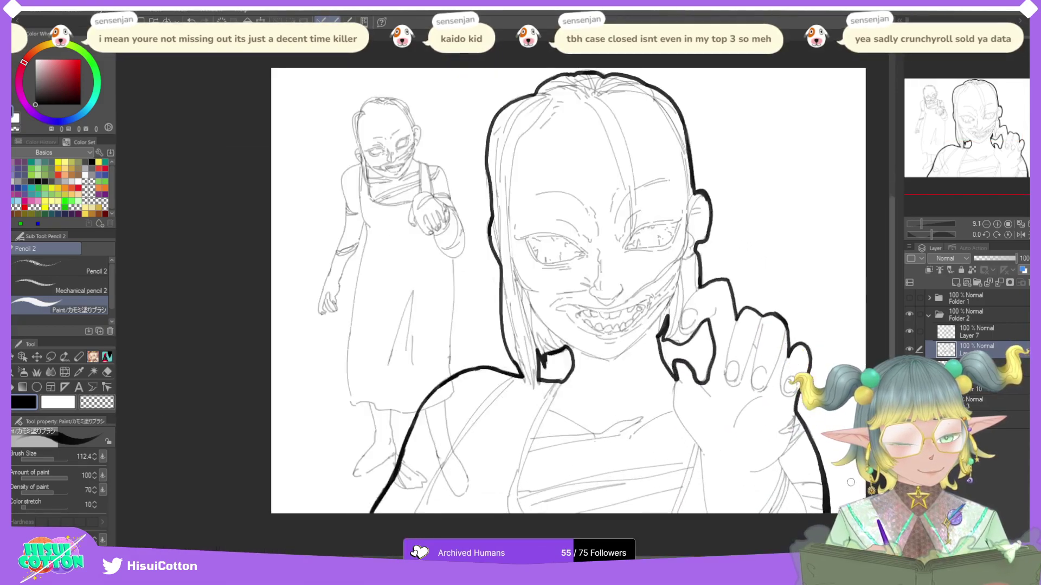
scroll(848, 487, "up", 1)
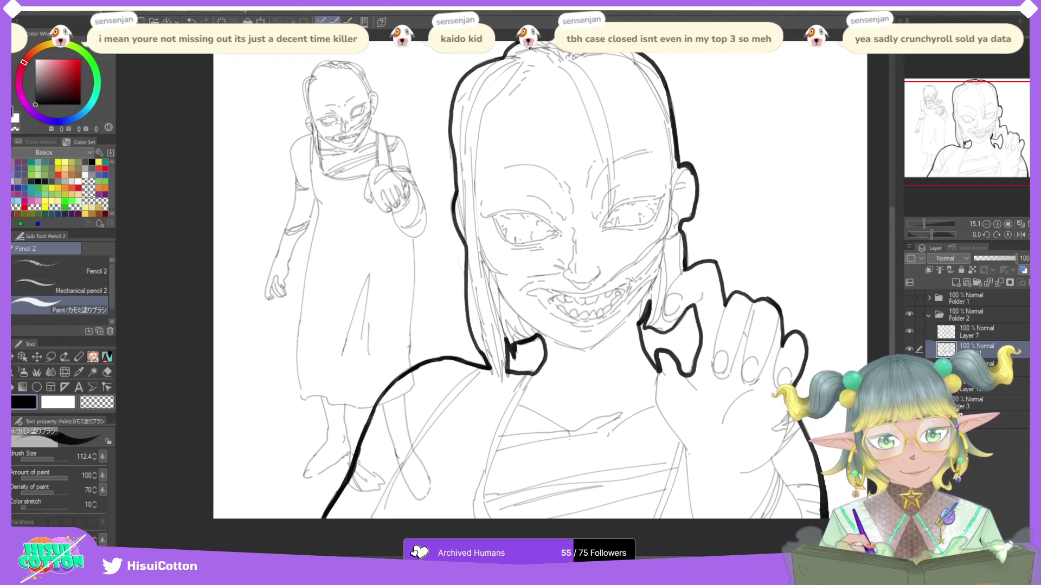
Step: Fill the inside of the larger pose's outline with black, including leftover slivers along the hand, neck and hair edges
key("g")
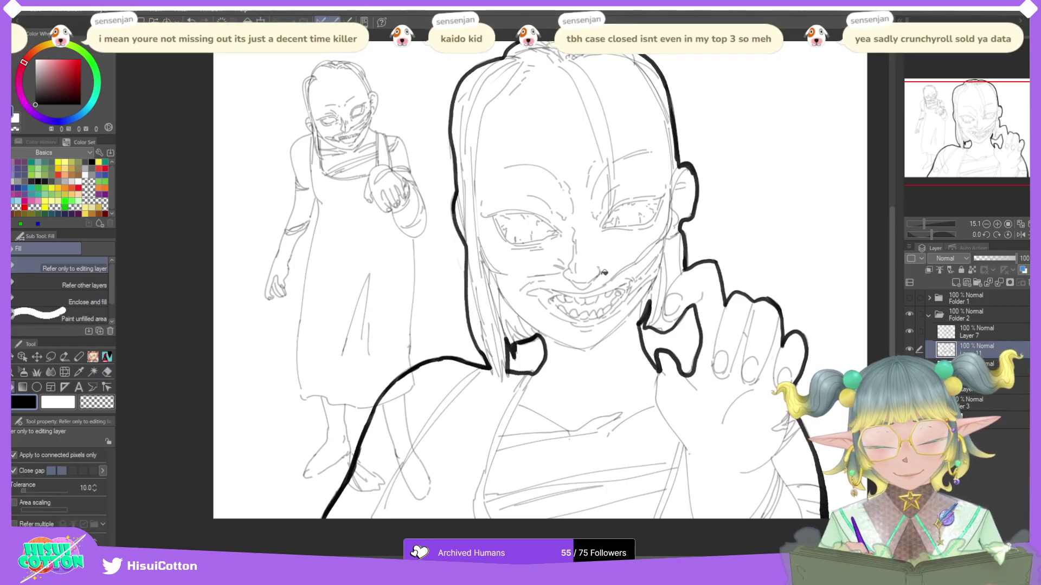
left_click(610, 273)
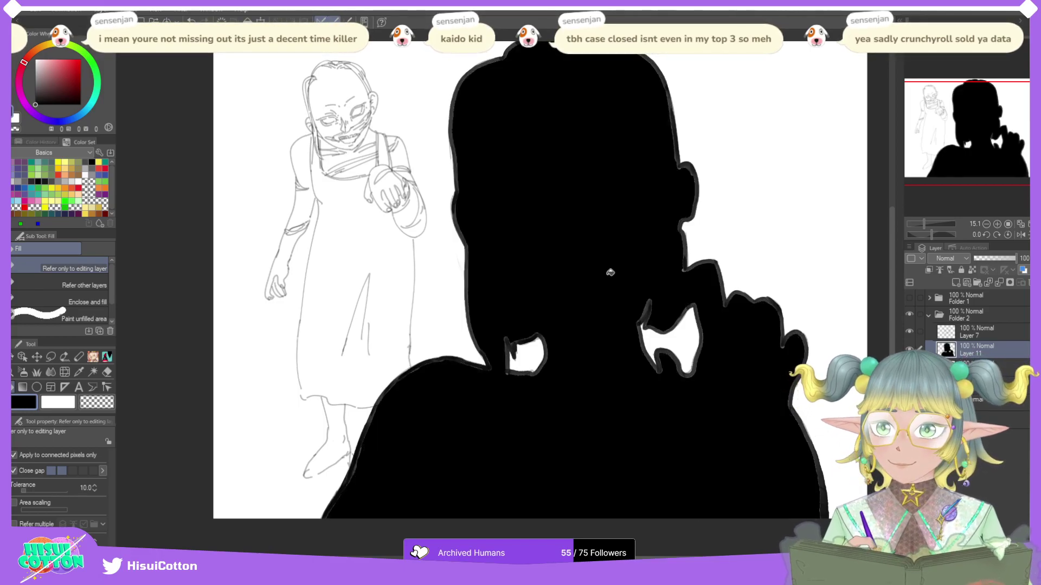
left_click(718, 265)
left_click(666, 309)
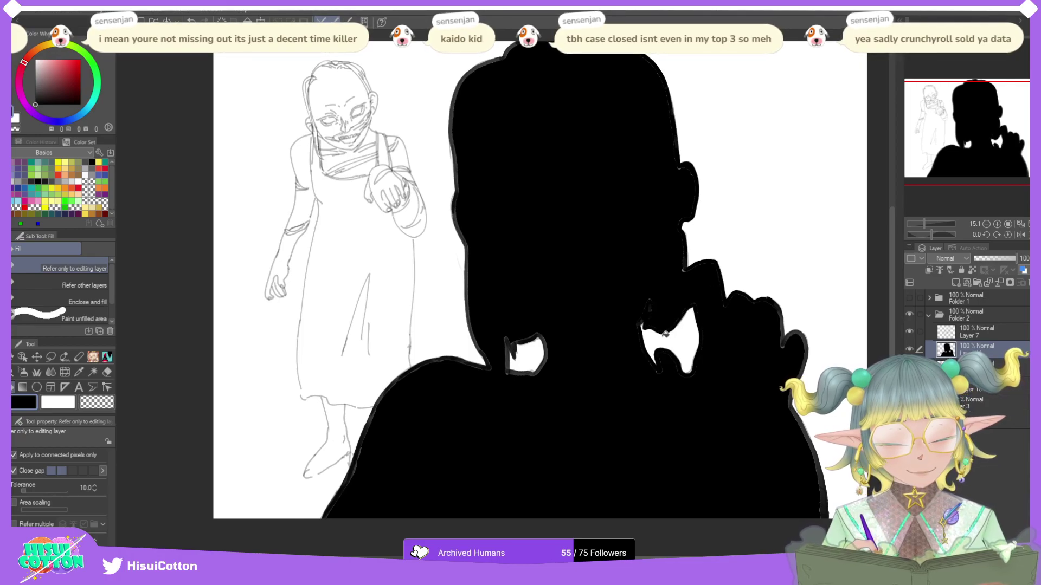
left_click(548, 348)
left_click(475, 331)
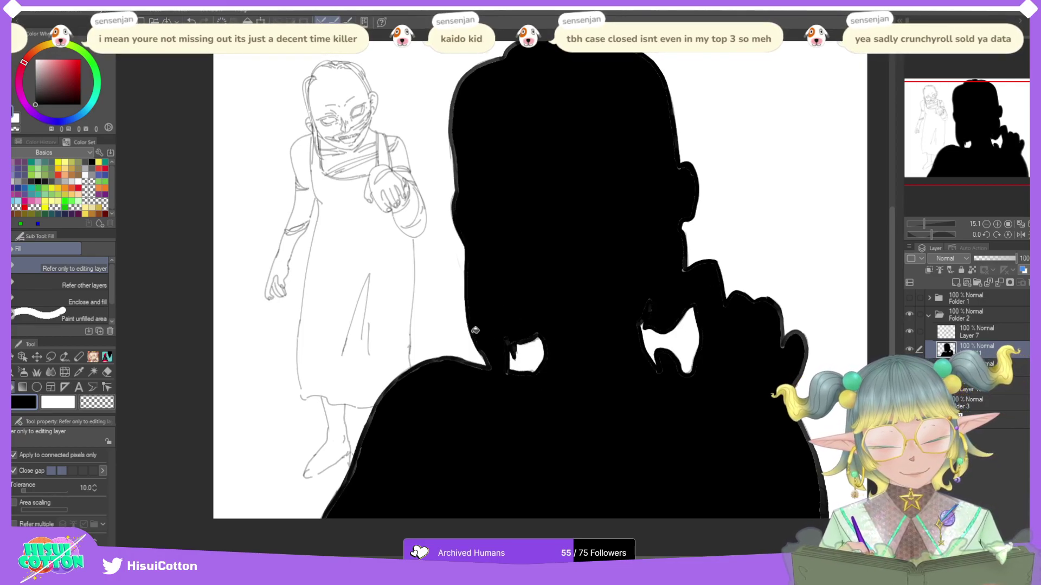
left_click(459, 163)
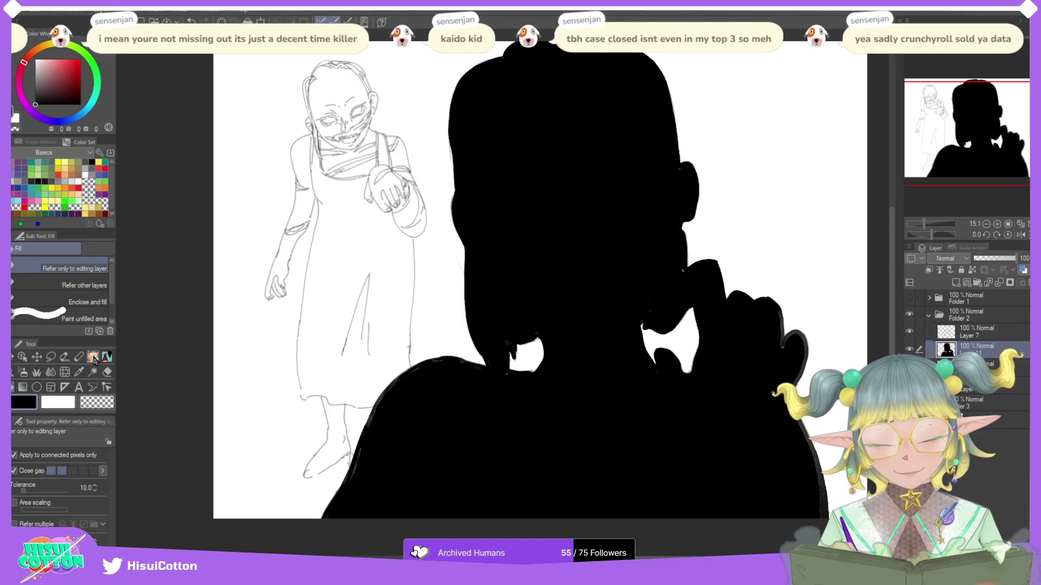
Step: Touch up the remaining light slivers along the black silhouette's fingers and shoulders using the paint brush and Fill tool
key("p")
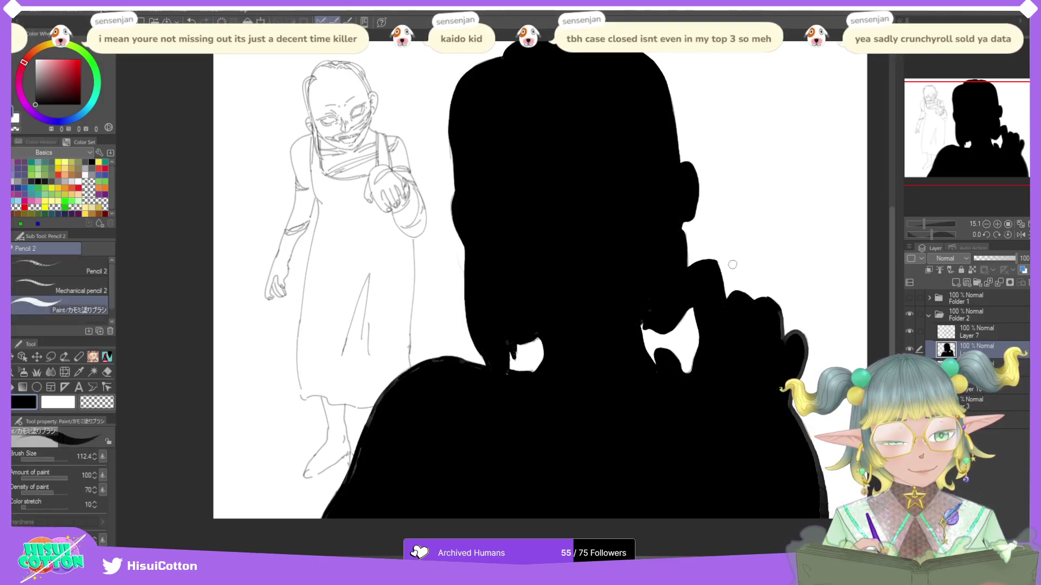
left_click(23, 388)
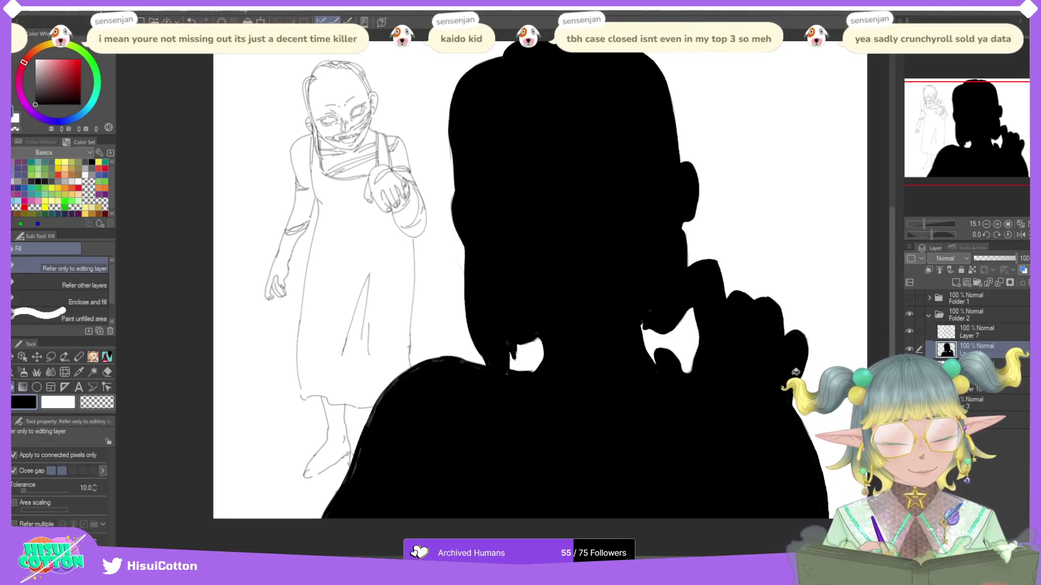
left_click(108, 373)
left_click(94, 357)
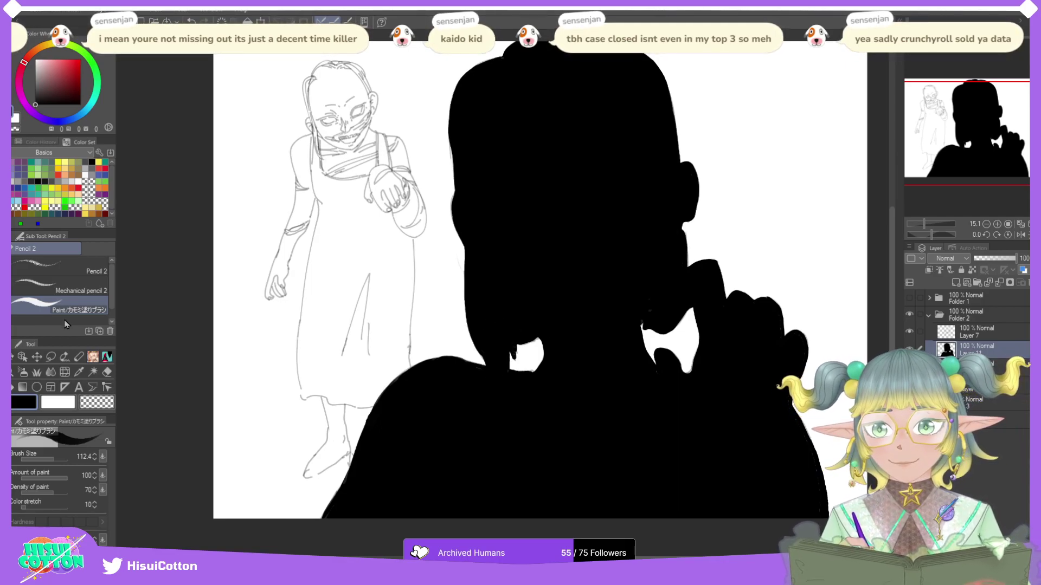
Step: Turn the black silhouette white by filling a new layer clipped to it with white and merging it down
left_click(12, 387)
left_click(64, 403)
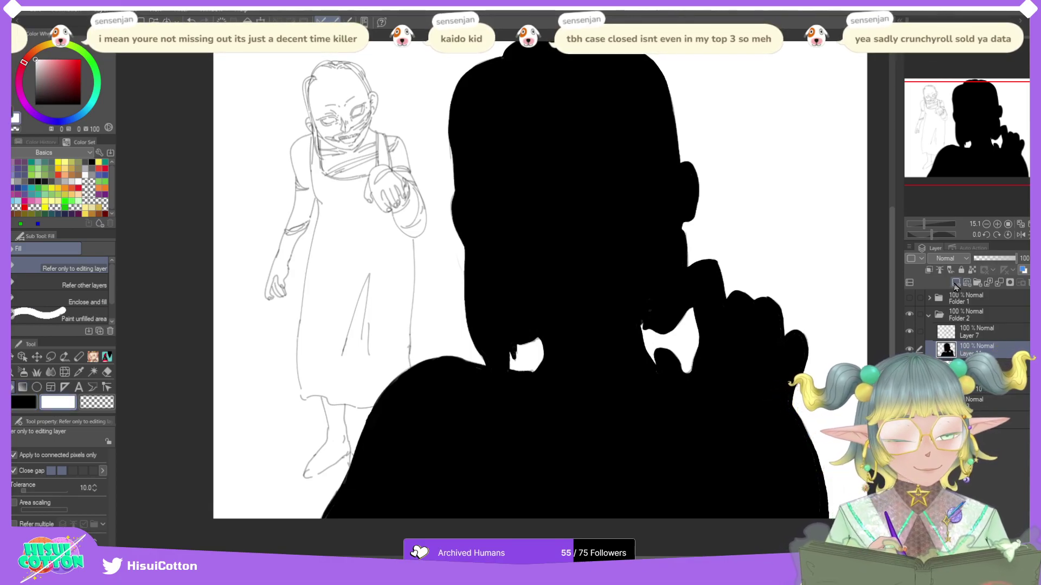
left_click(957, 282)
left_click(929, 270)
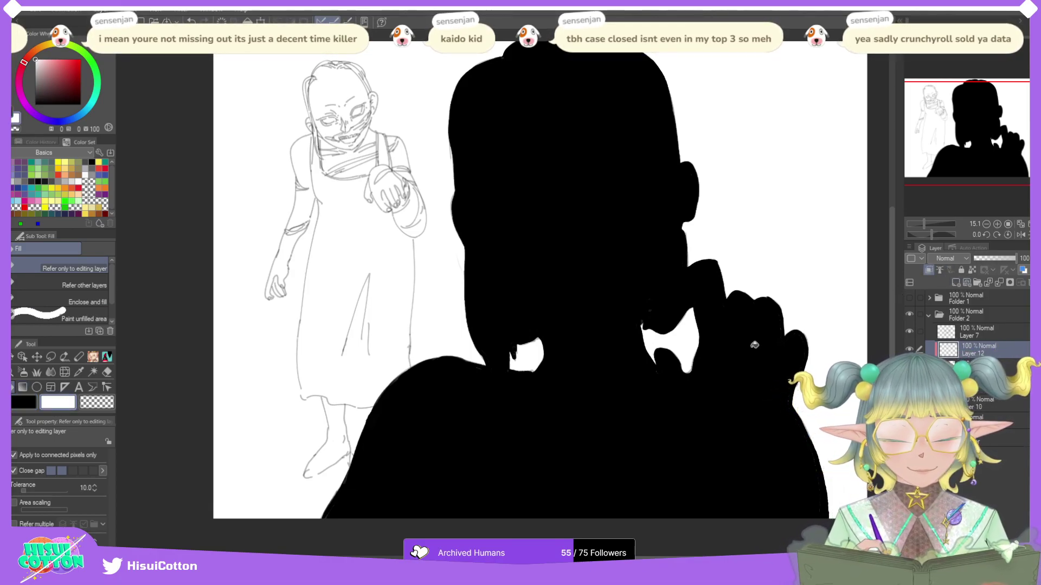
left_click(751, 349)
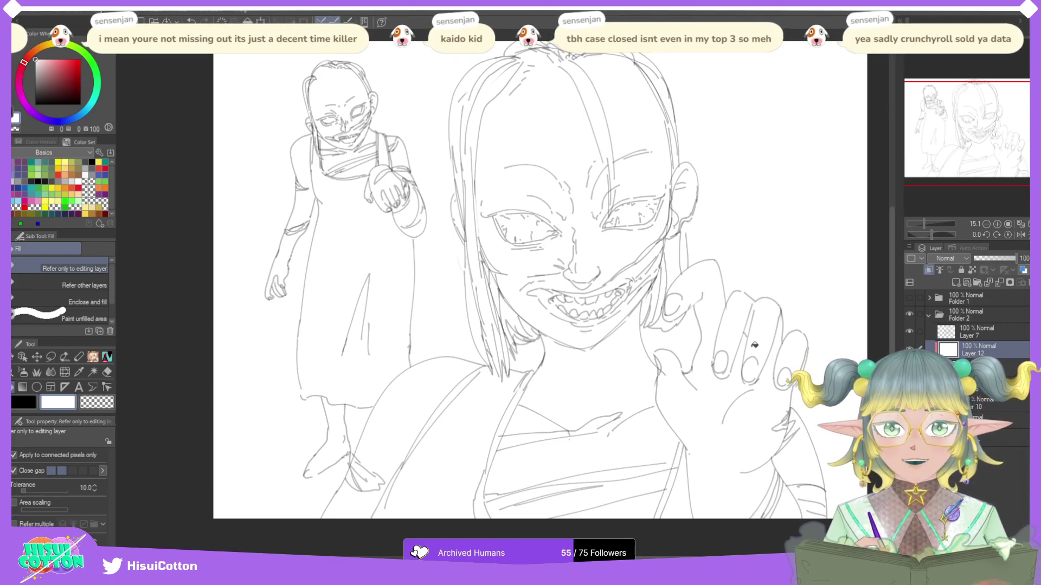
left_click(999, 283)
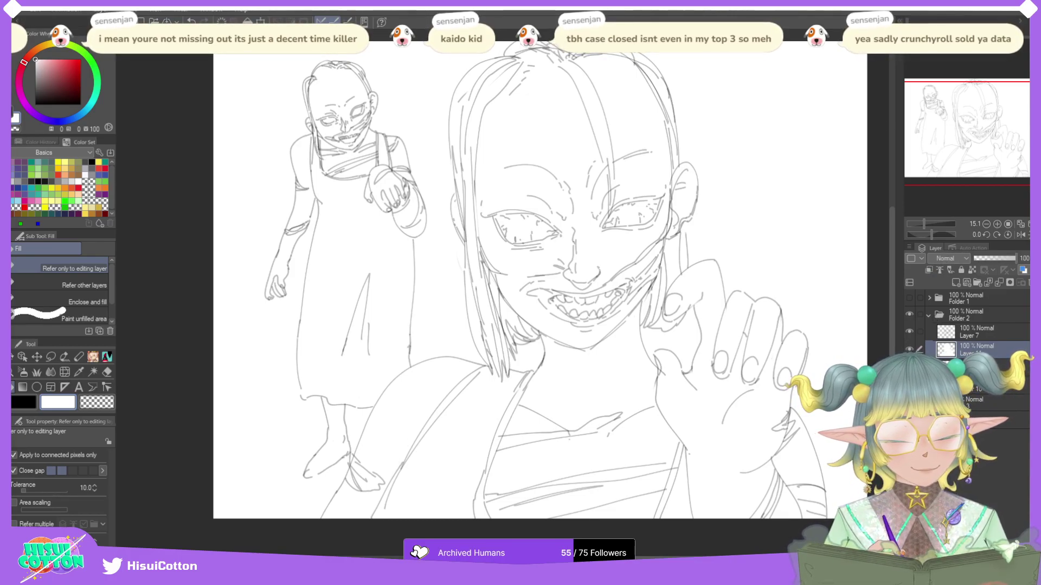
Step: Check the white bases with the paper layer hidden, restore the paper, and collapse and hide Folder 2
left_click(910, 421)
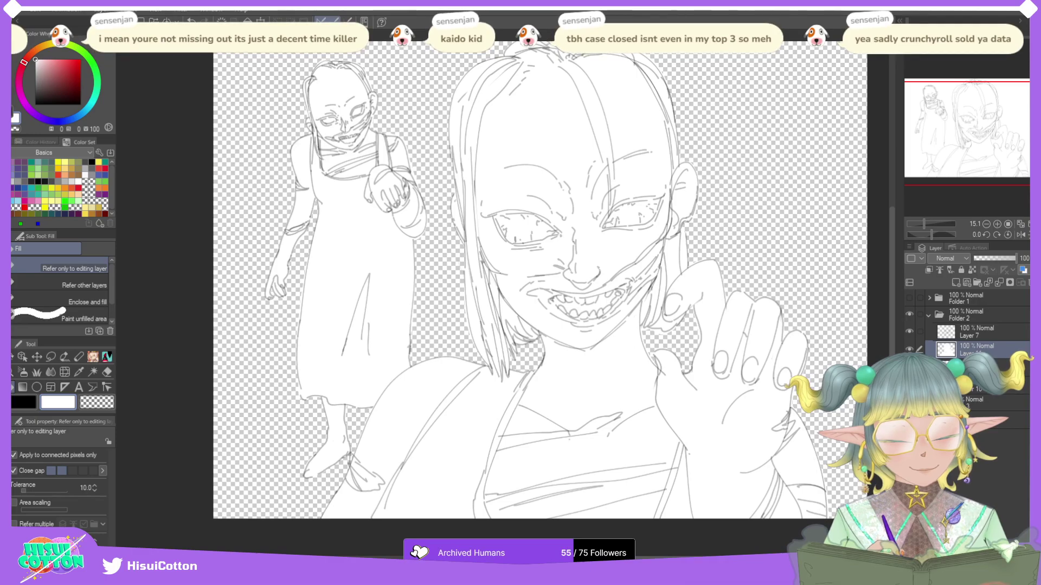
left_click(943, 314)
left_click(909, 315)
left_click(909, 349)
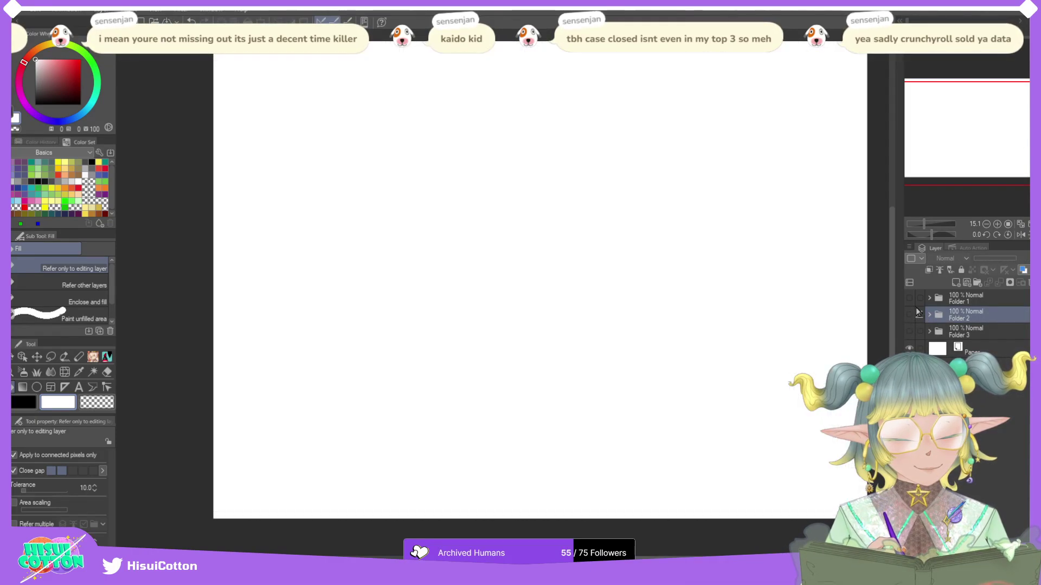
Step: Show and expand Folder 1, toggle its layers to identify each sketch, and leave Layer 2 hidden
left_click(909, 298)
left_click(929, 298)
left_click(909, 315)
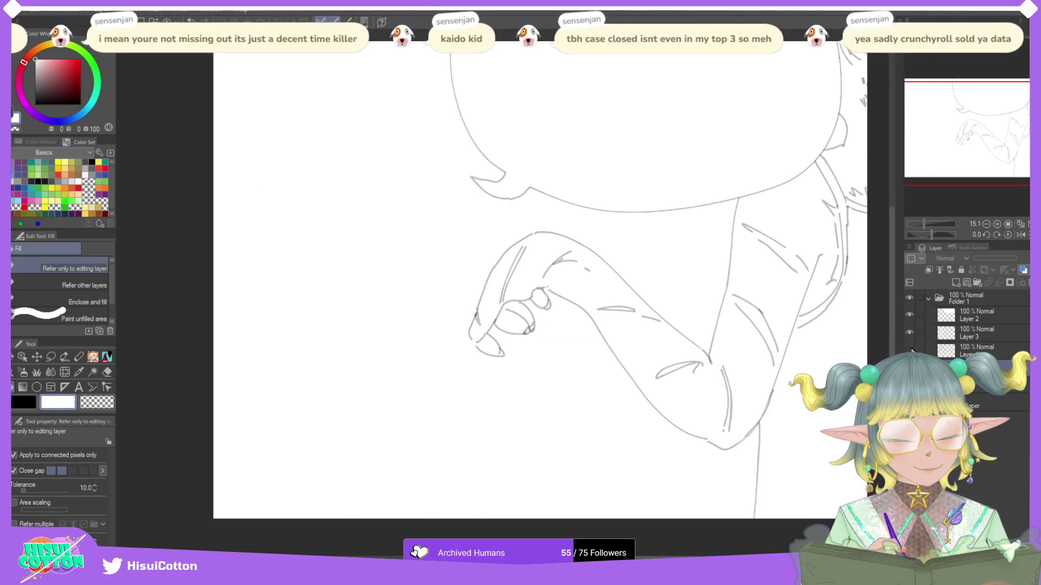
left_click(909, 315)
left_click(909, 332)
left_click(909, 332)
left_click(909, 314)
left_click(909, 314)
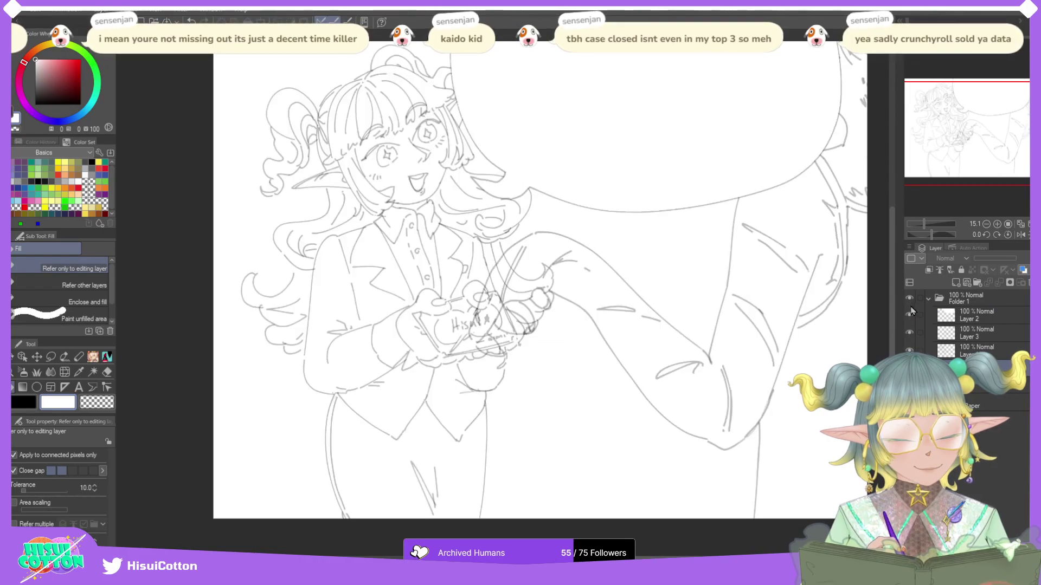
left_click(909, 315)
left_click(909, 349)
left_click(909, 349)
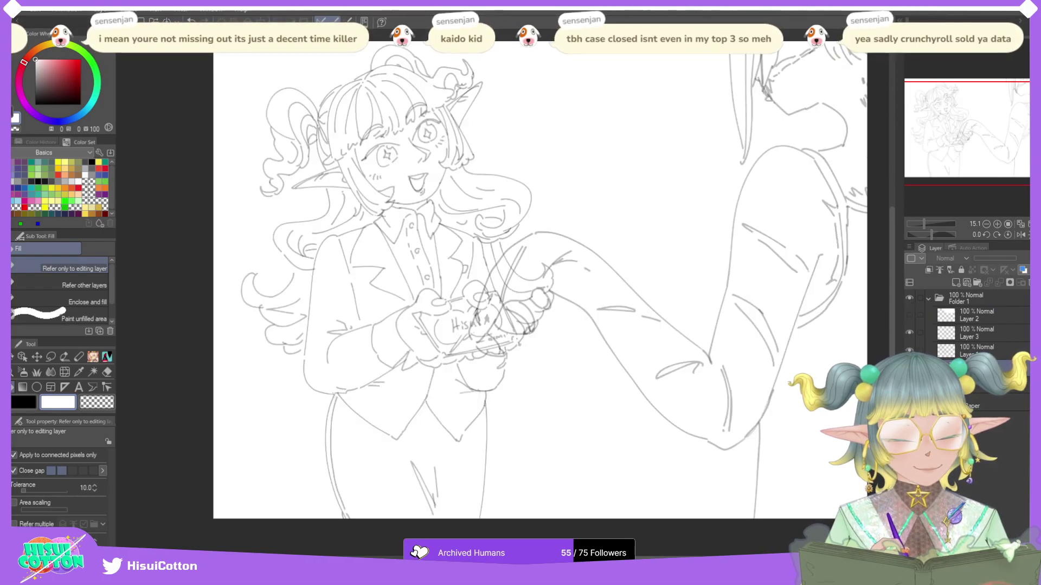
Step: Add a new layer in Folder 1 and place it beneath Layer 1 for the standing figure's base
left_click(975, 349)
left_click(956, 283)
left_click(972, 368)
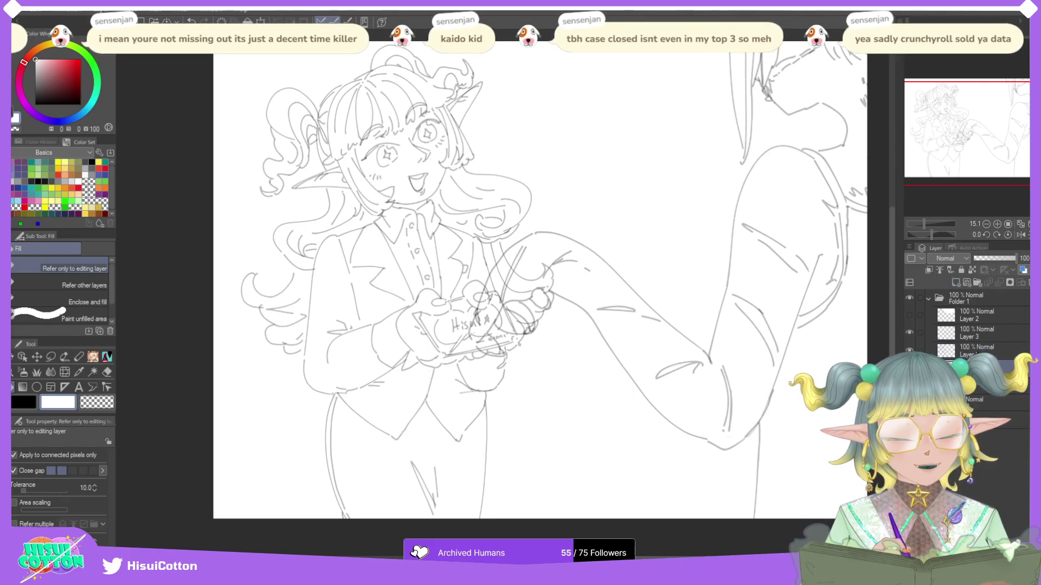
left_click(973, 352)
left_click(973, 368)
Step: Choose black with the paint brush and hide Layer 3 so only the standing figure's sketch is shown
left_click(25, 402)
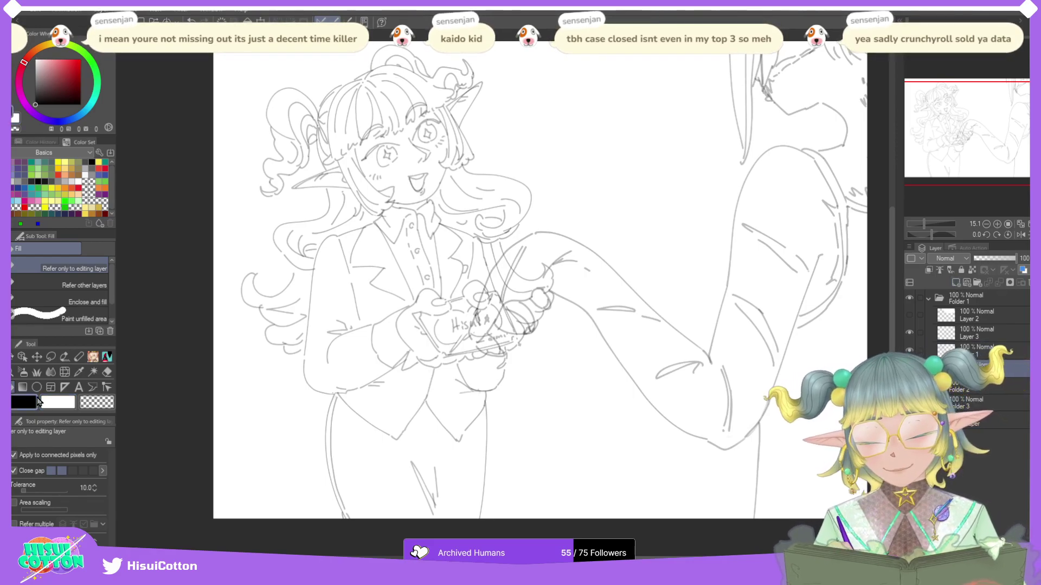
left_click(94, 358)
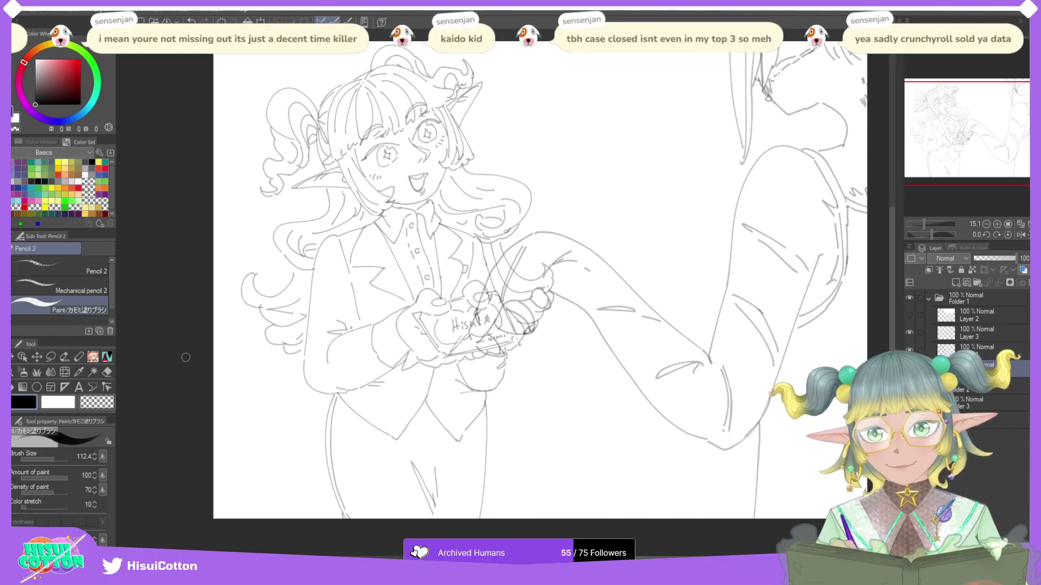
left_click(910, 332)
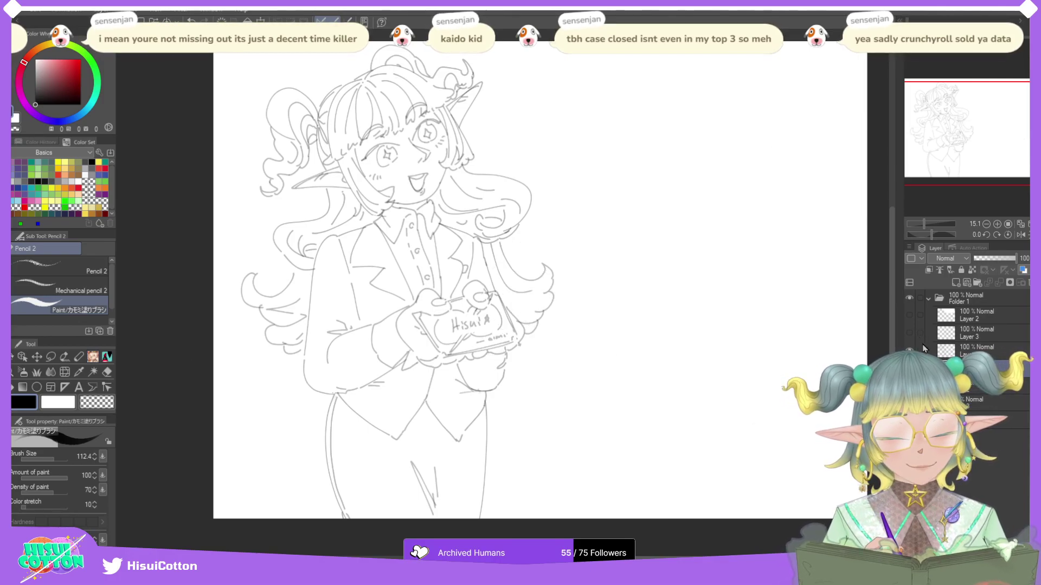
left_click(910, 350)
left_click(909, 350)
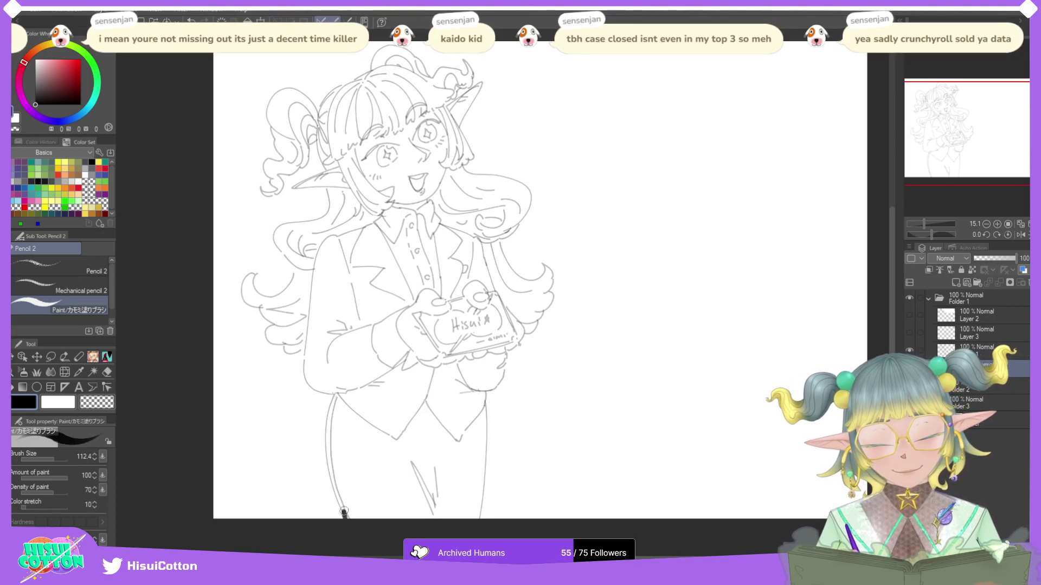
Step: Outline the outer edge of the standing figure's leg from the canvas edge up to the jacket, redoing the first stroke
left_click_drag(342, 508, 326, 438)
key("ctrl+z")
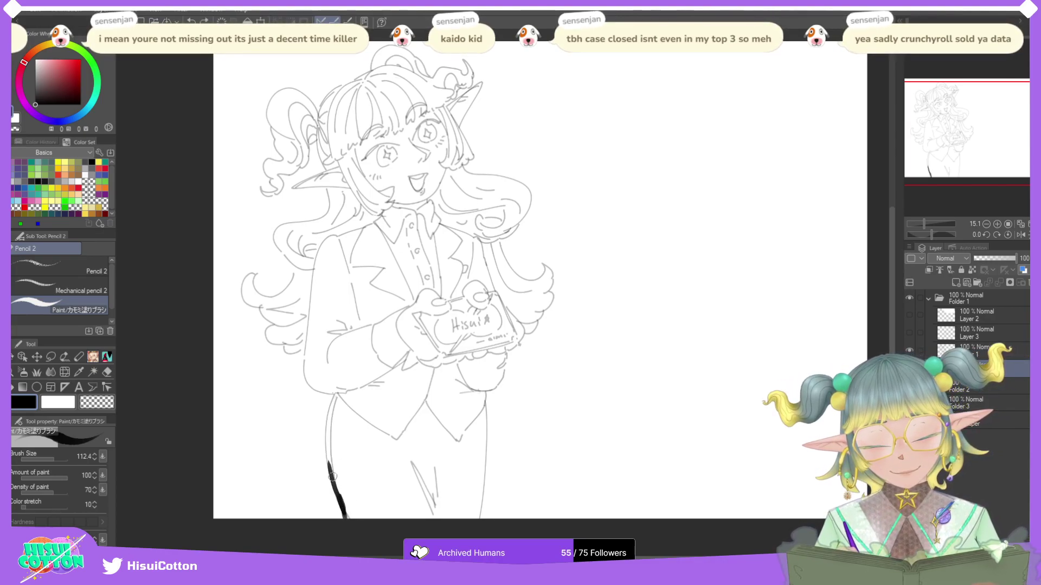
left_click_drag(333, 479, 337, 394)
left_click_drag(326, 439, 336, 395)
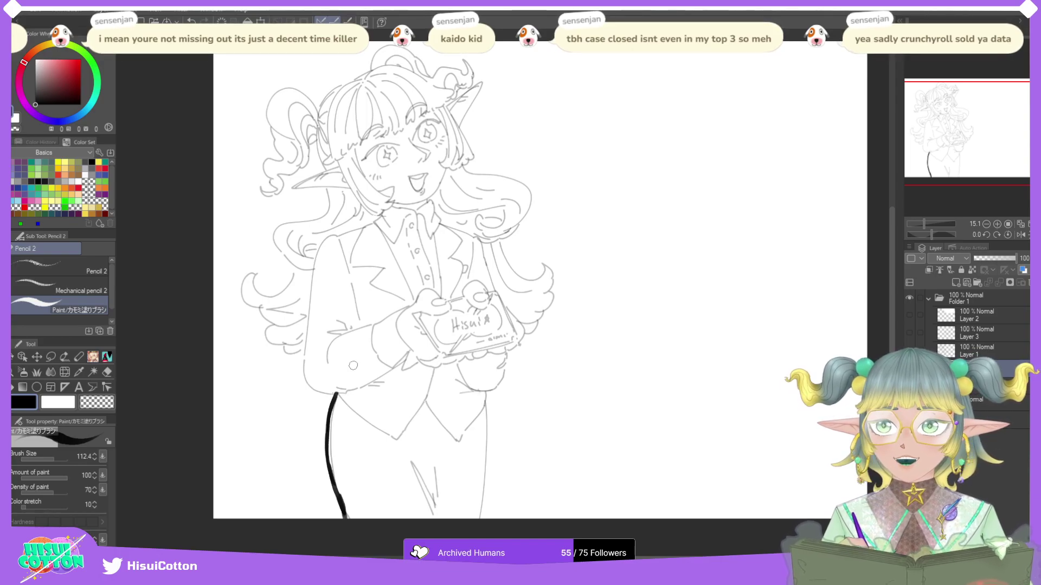
Step: Outline the figure's left-side silhouette from the jacket hem up the sleeve, wavy hair, ear and pigtail to the head's crown, redoing faulty strokes
mouse_move(336, 395)
left_mouse_down()
mouse_move(306, 375)
mouse_move(307, 344)
mouse_move(293, 353)
mouse_move(269, 341)
mouse_move(277, 324)
mouse_move(243, 291)
mouse_move(251, 276)
mouse_move(262, 295)
mouse_move(256, 278)
mouse_move(284, 292)
mouse_move(264, 295)
mouse_move(254, 284)
mouse_move(287, 293)
mouse_move(295, 273)
mouse_move(272, 299)
mouse_move(254, 277)
mouse_move(286, 292)
mouse_move(298, 266)
mouse_move(278, 245)
mouse_move(287, 255)
mouse_move(279, 229)
mouse_move(331, 209)
mouse_move(320, 185)
mouse_move(296, 187)
mouse_move(326, 172)
mouse_move(319, 149)
mouse_move(262, 193)
mouse_move(264, 164)
mouse_move(284, 157)
mouse_move(272, 100)
mouse_move(304, 94)
mouse_move(319, 115)
mouse_move(284, 92)
mouse_move(294, 88)
mouse_move(318, 122)
mouse_move(323, 102)
mouse_move(374, 70)
mouse_move(386, 48)
left_mouse_up()
key("ctrl+z")
key("ctrl+z")
key("ctrl+z")
key("ctrl+z")
key("ctrl+z")
key("ctrl+z")
key("ctrl+z")
key("ctrl+z")
key("ctrl+z")
key("ctrl+z")
key("ctrl+z")
key("ctrl+z")
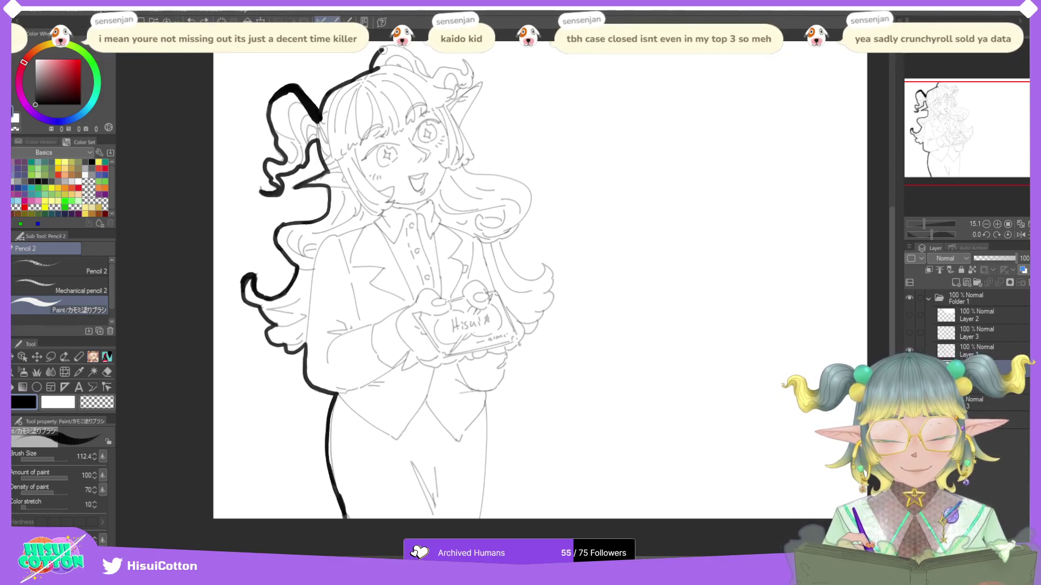
Step: Continue the black outline from the head's crown around the right ear, hair, sleeve and leg down to the canvas edge, closing the silhouette
mouse_move(383, 50)
left_mouse_down()
mouse_move(435, 78)
mouse_move(410, 56)
mouse_move(431, 75)
mouse_move(450, 69)
mouse_move(434, 77)
mouse_move(449, 69)
mouse_move(468, 78)
mouse_move(466, 63)
mouse_move(452, 104)
left_mouse_up()
key("ctrl+z")
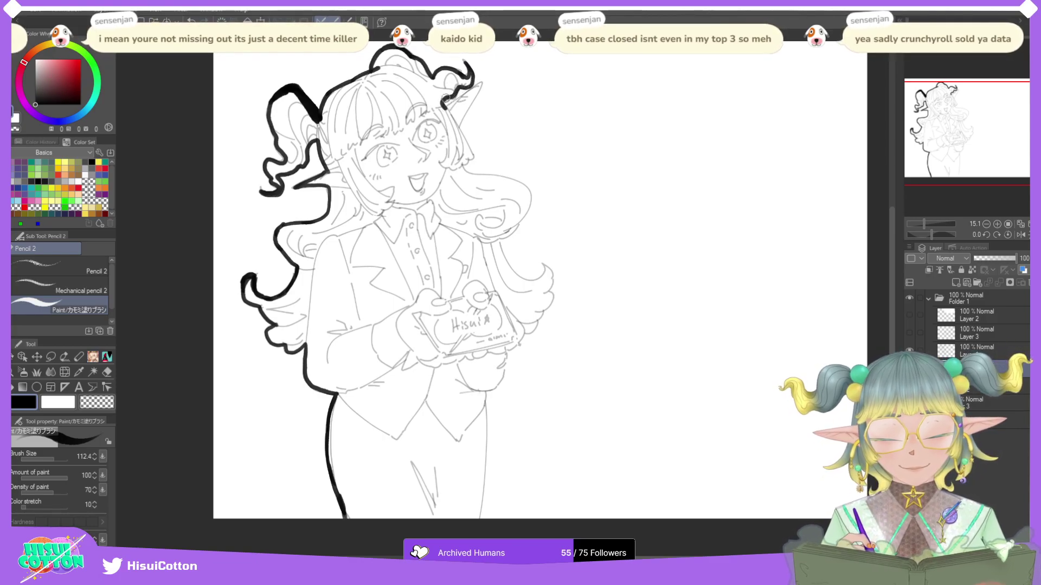
mouse_move(444, 106)
left_mouse_down()
mouse_move(481, 84)
mouse_move(460, 120)
left_mouse_up()
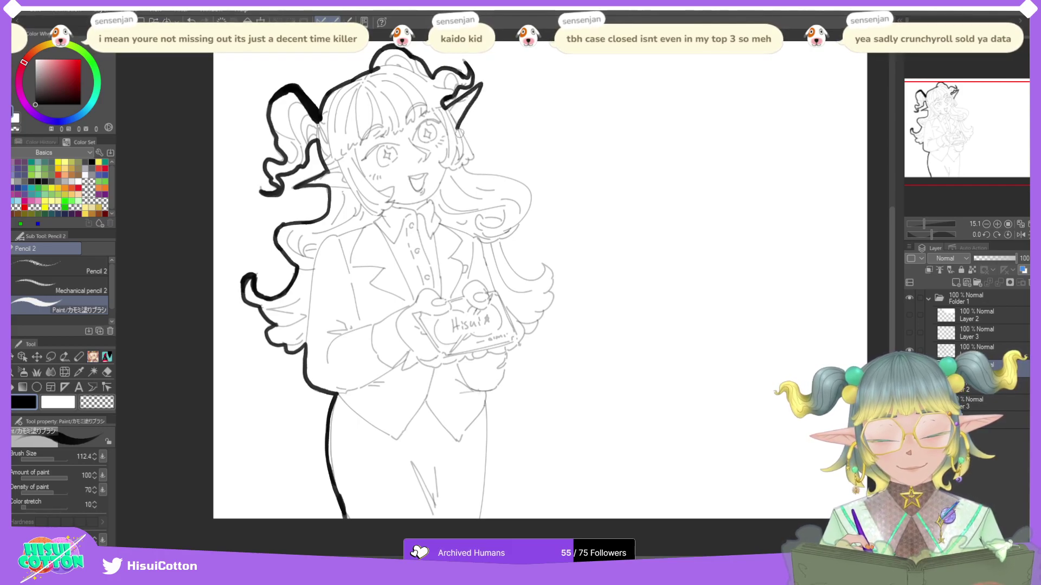
mouse_move(456, 127)
left_mouse_down()
mouse_move(472, 152)
mouse_move(462, 169)
mouse_move(526, 190)
mouse_move(531, 205)
mouse_move(497, 238)
left_mouse_up()
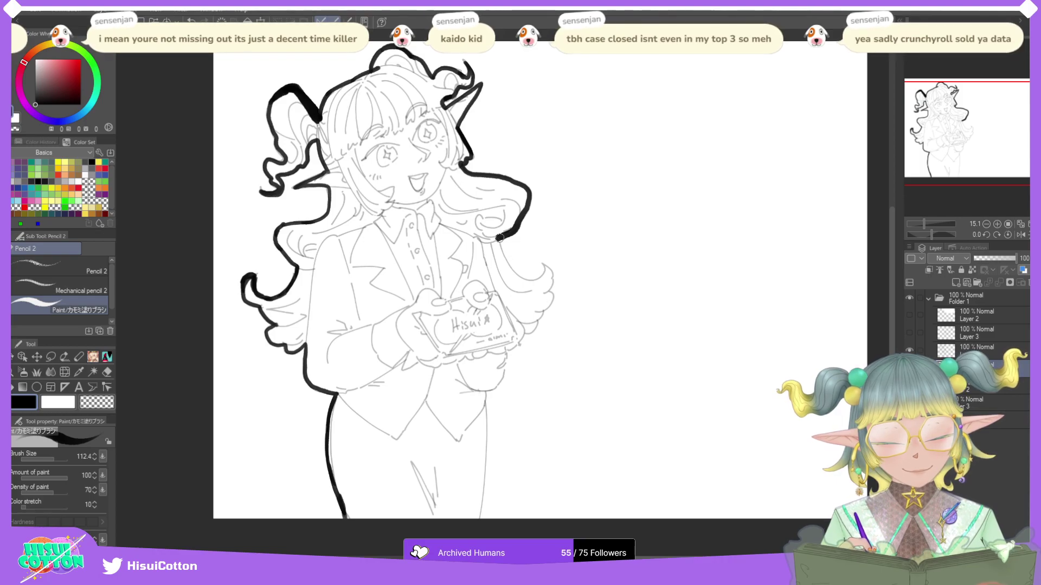
mouse_move(497, 239)
left_mouse_down()
mouse_move(521, 282)
mouse_move(545, 280)
mouse_move(545, 265)
mouse_move(552, 279)
mouse_move(547, 306)
mouse_move(485, 392)
mouse_move(477, 518)
left_mouse_up()
left_click_drag(486, 439, 478, 516)
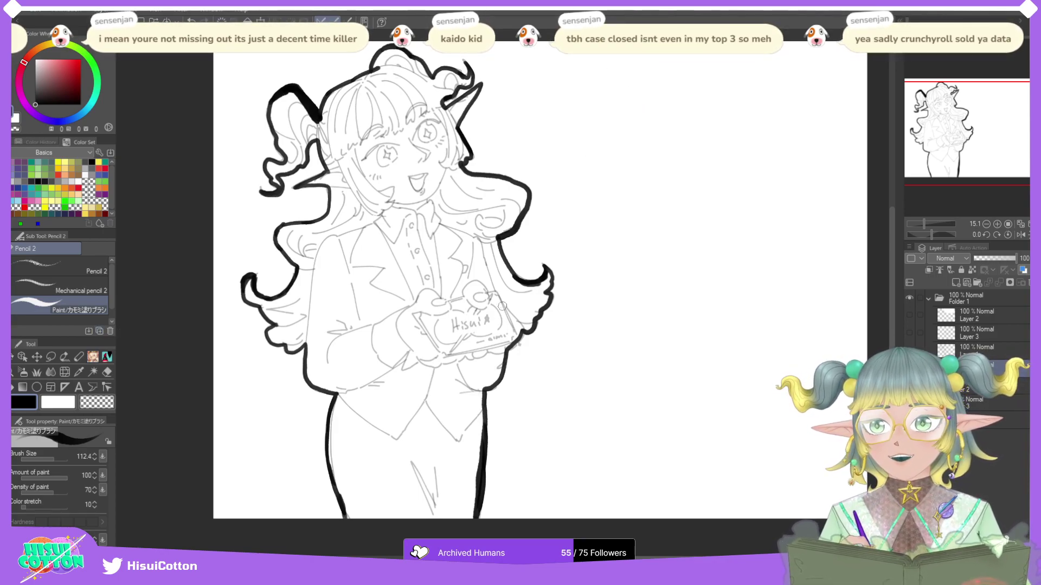
Step: Fill the outlined silhouette with black, referring only to the editing layer, and fill the leftover gaps along its edges
key("g")
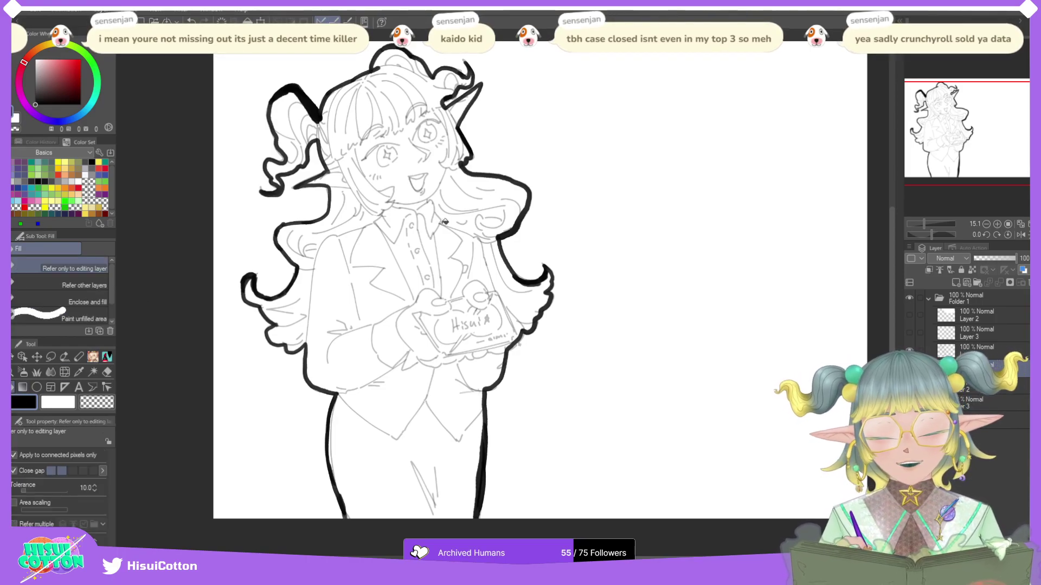
left_click(444, 221)
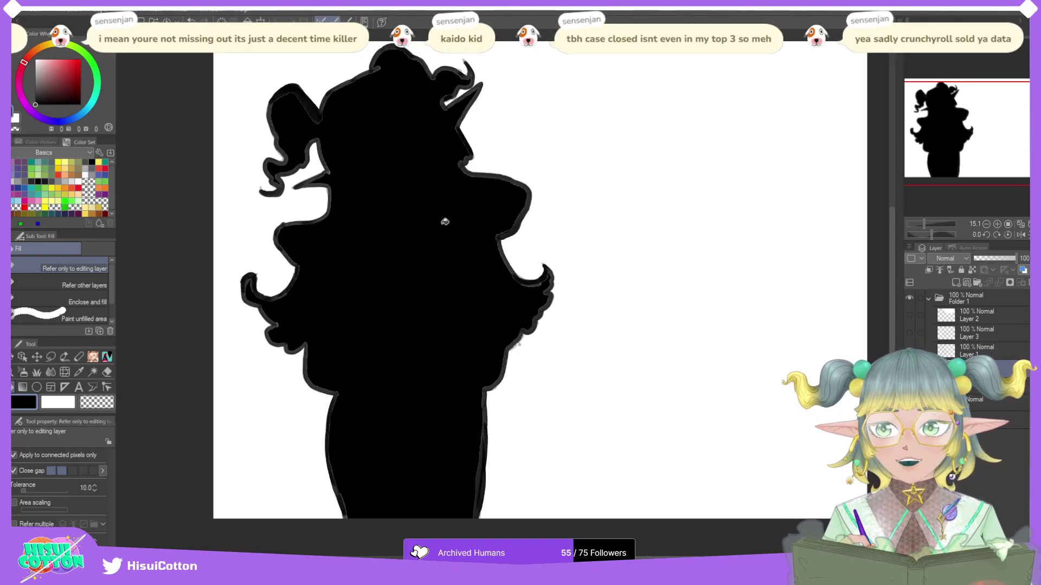
left_click(333, 190)
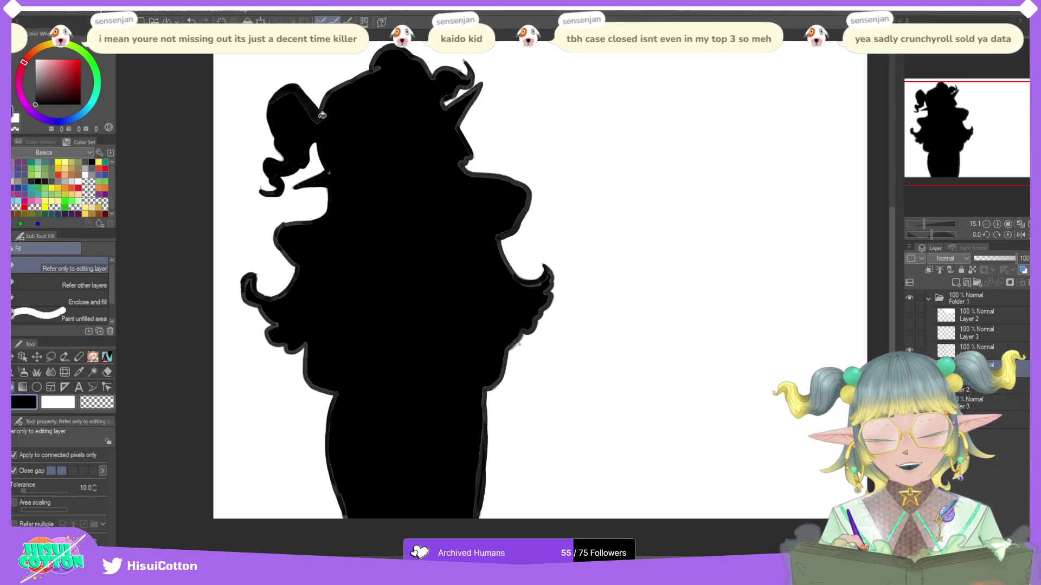
left_click(333, 117)
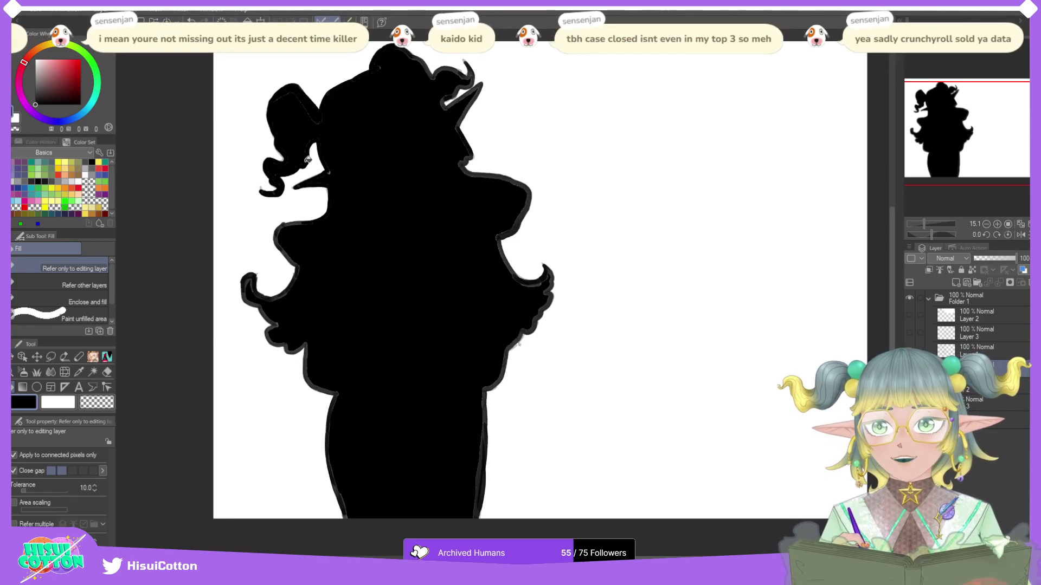
left_click(448, 104)
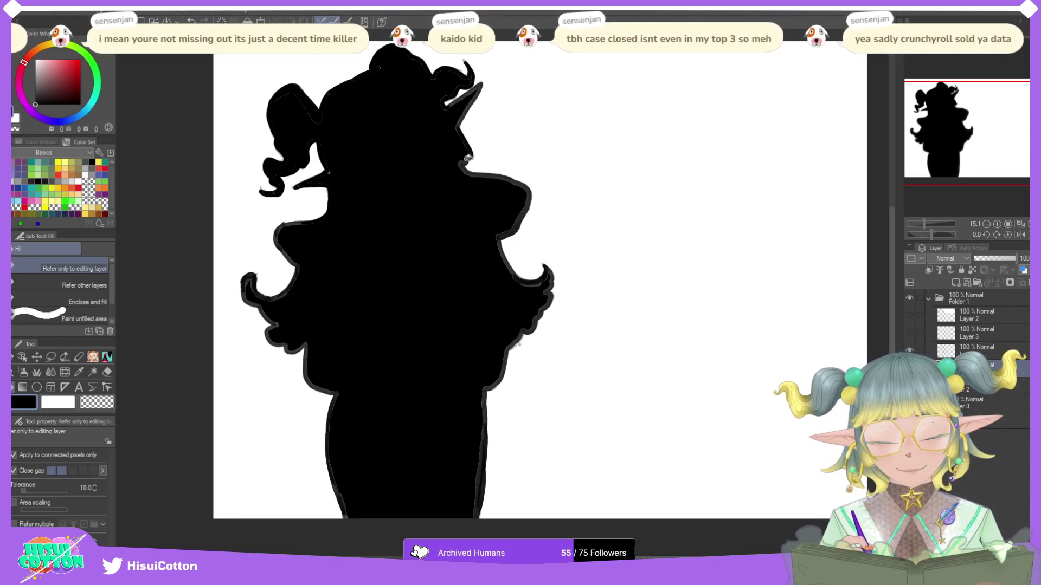
left_click(469, 162)
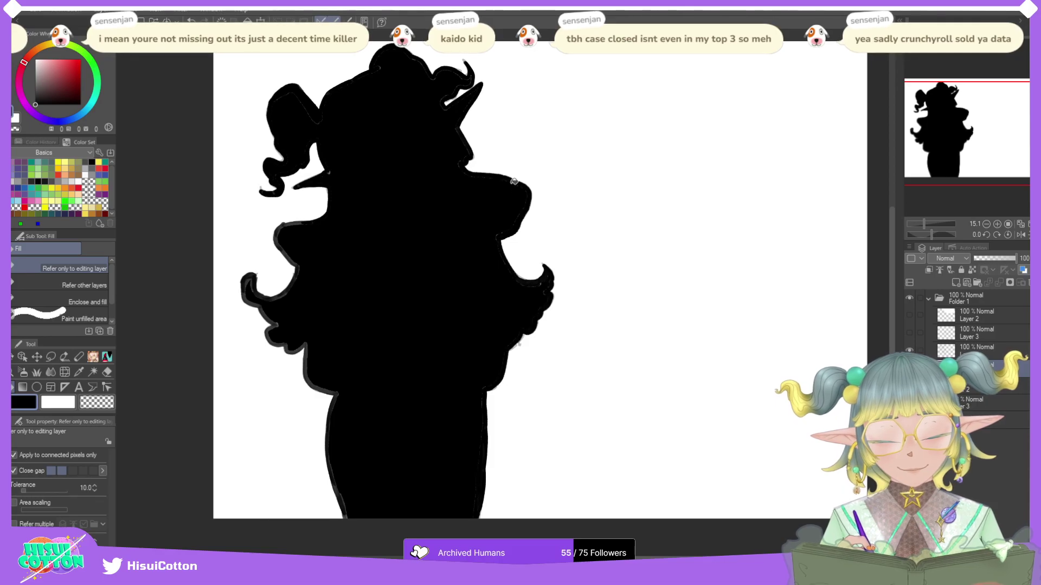
left_click(311, 350)
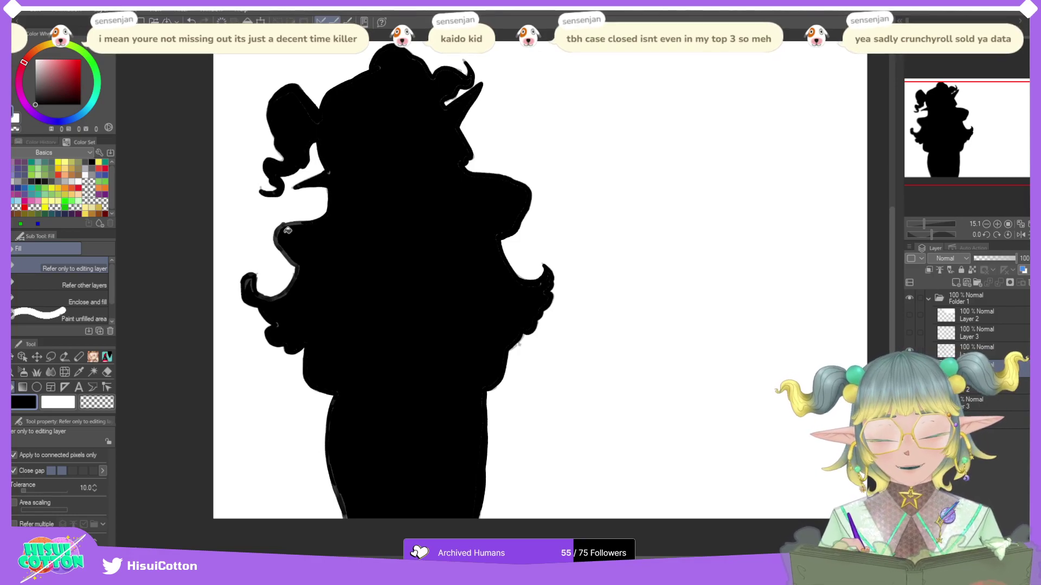
scroll(288, 230, "up", 3)
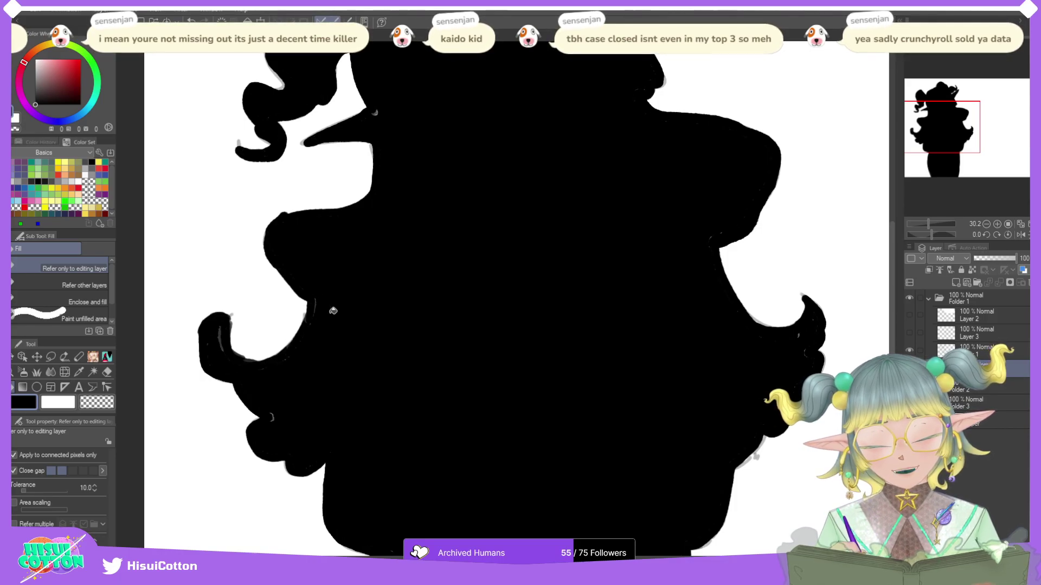
Step: Paint over the remaining pale gaps in the first character's black silhouette, around the lower hair curls and the ear
scroll(451, 280, "down", 4)
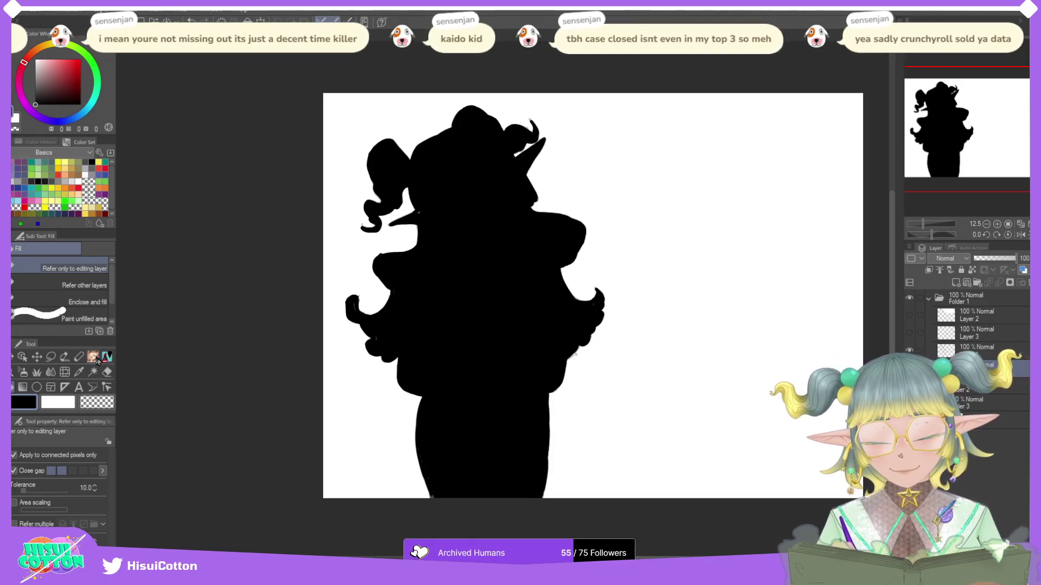
key("p")
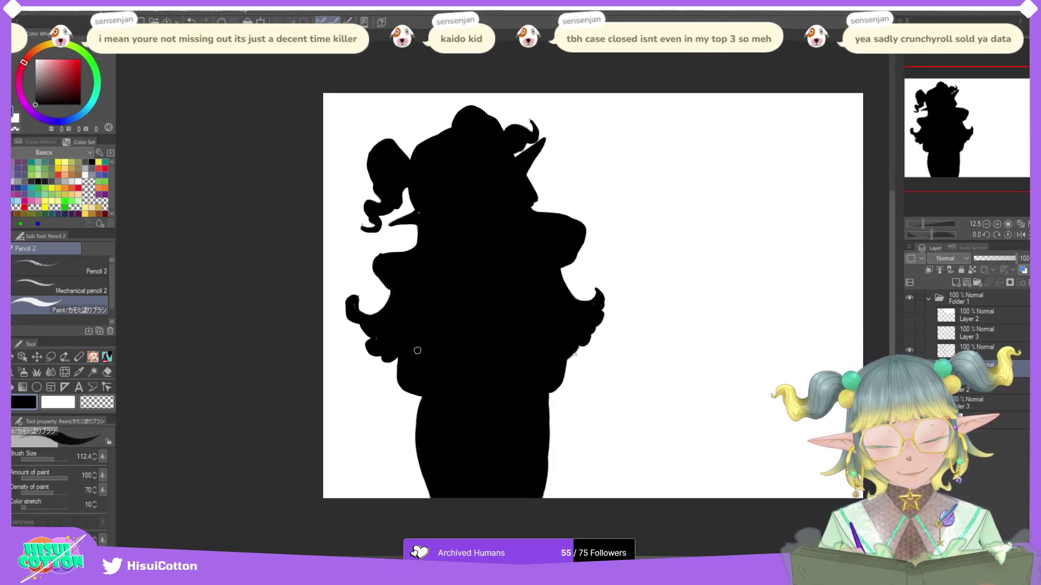
scroll(418, 349, "up", 4)
left_click_drag(284, 299, 281, 282)
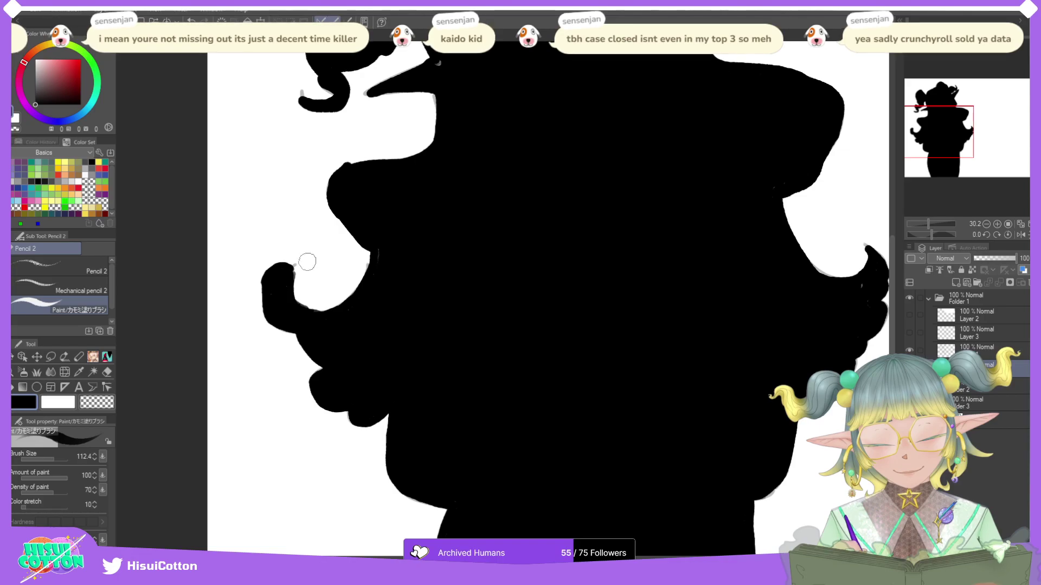
left_click_drag(381, 259, 382, 276)
scroll(407, 294, "down", 4)
scroll(455, 168, "up", 3)
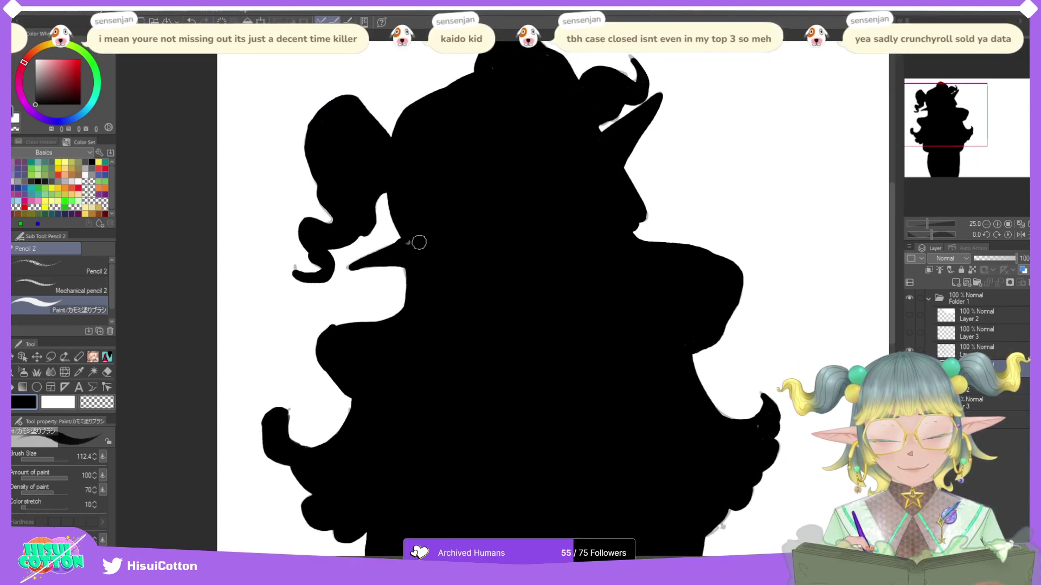
left_click_drag(417, 242, 413, 238)
scroll(454, 242, "down", 2)
scroll(639, 365, "up", 3)
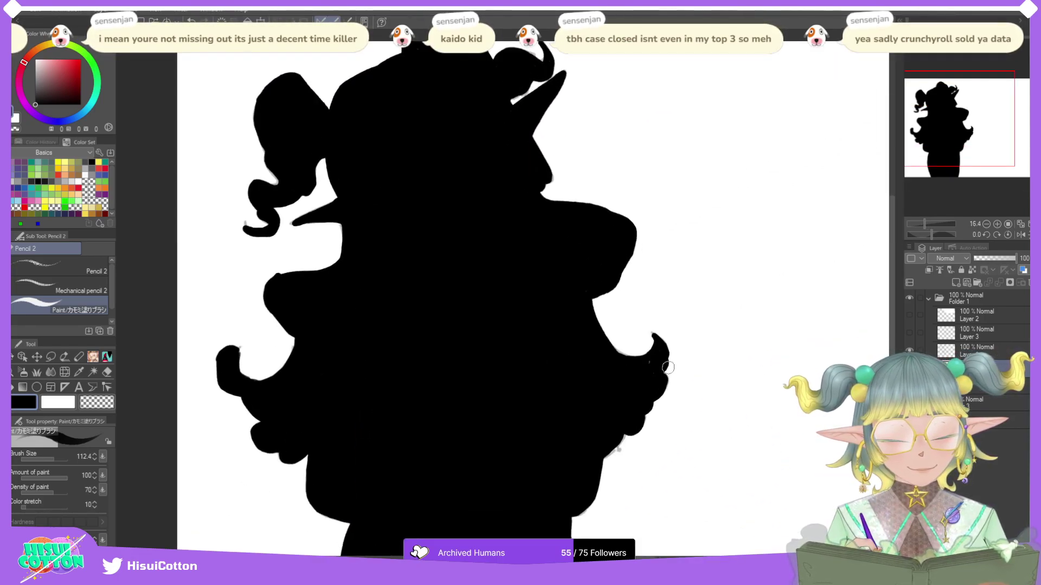
key("ctrl+0")
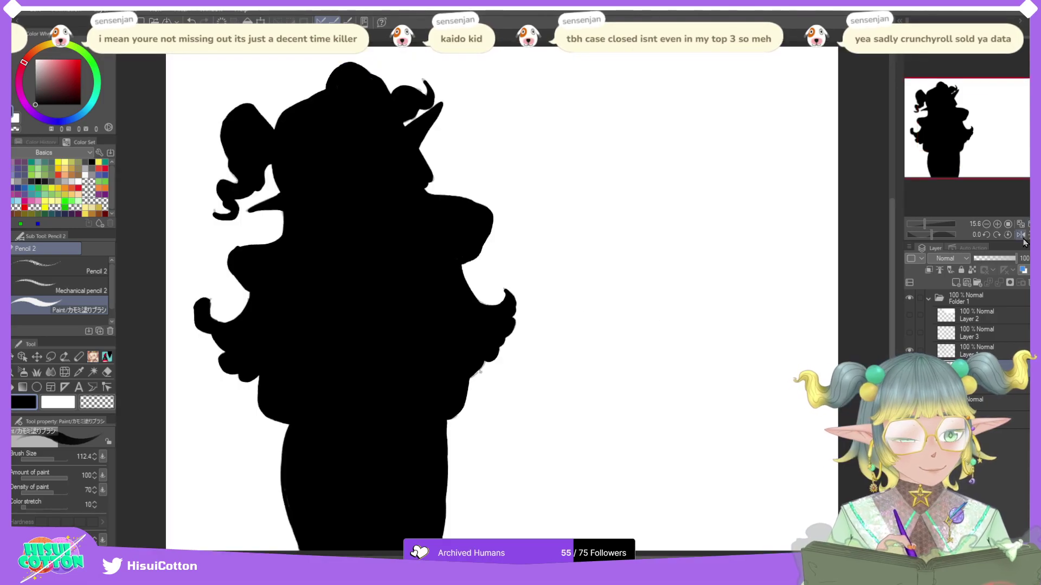
Step: Fill a new layer clipped to the black silhouette with white and merge it into the silhouette layer
left_click(954, 283)
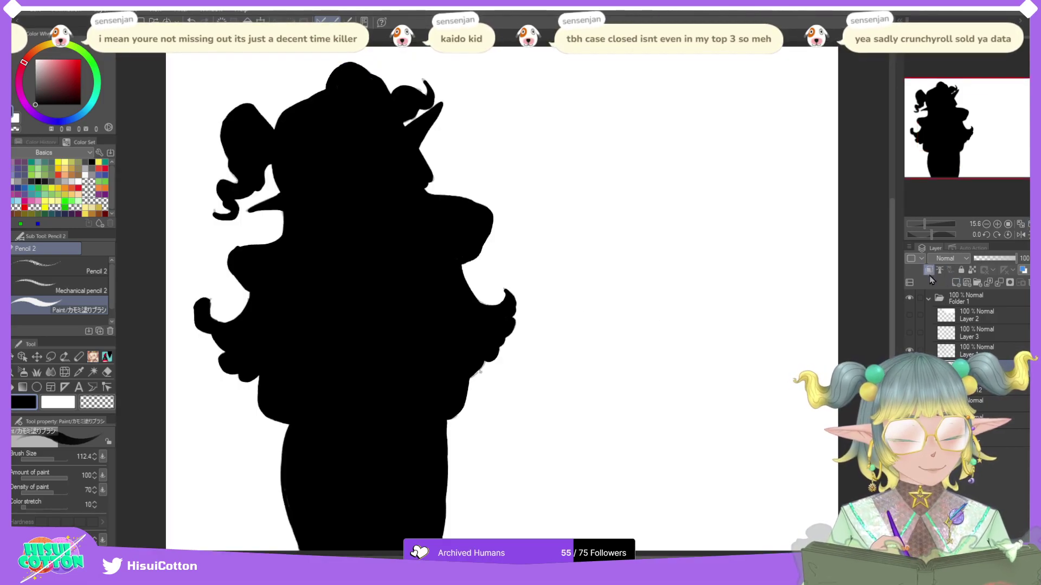
left_click(62, 404)
key("g")
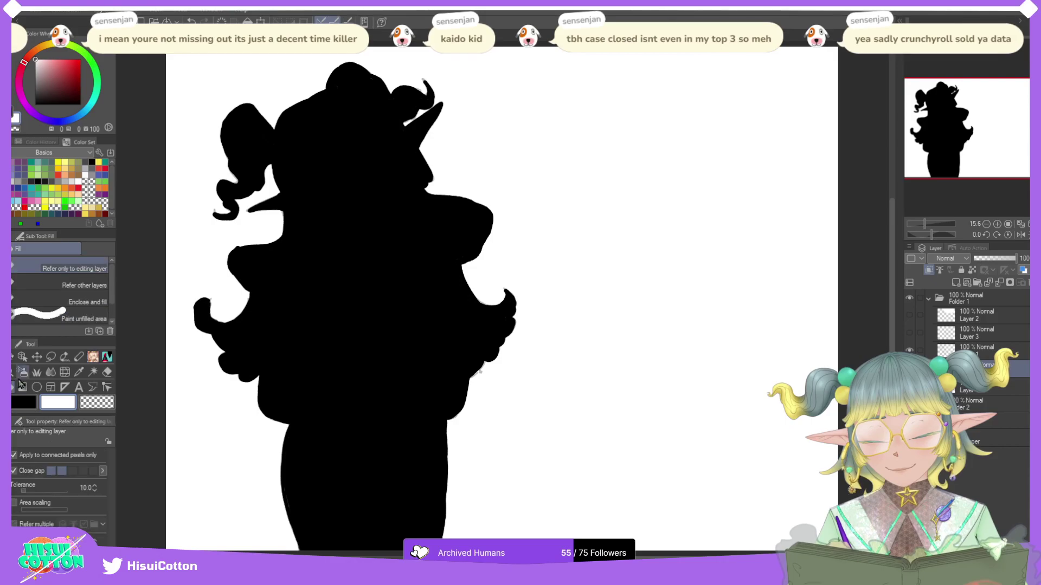
left_click(377, 219)
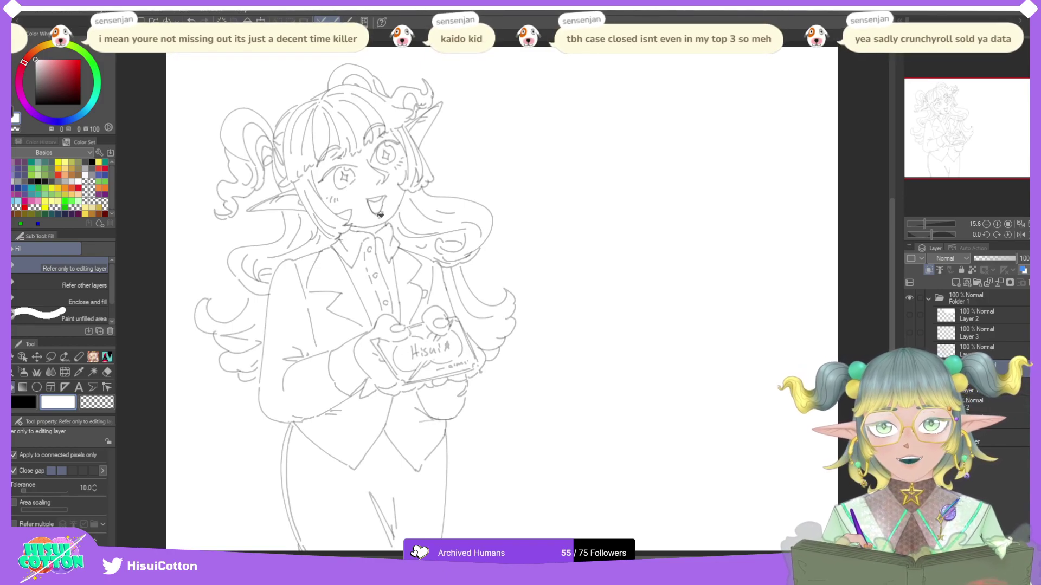
left_click(999, 284)
left_click(975, 368)
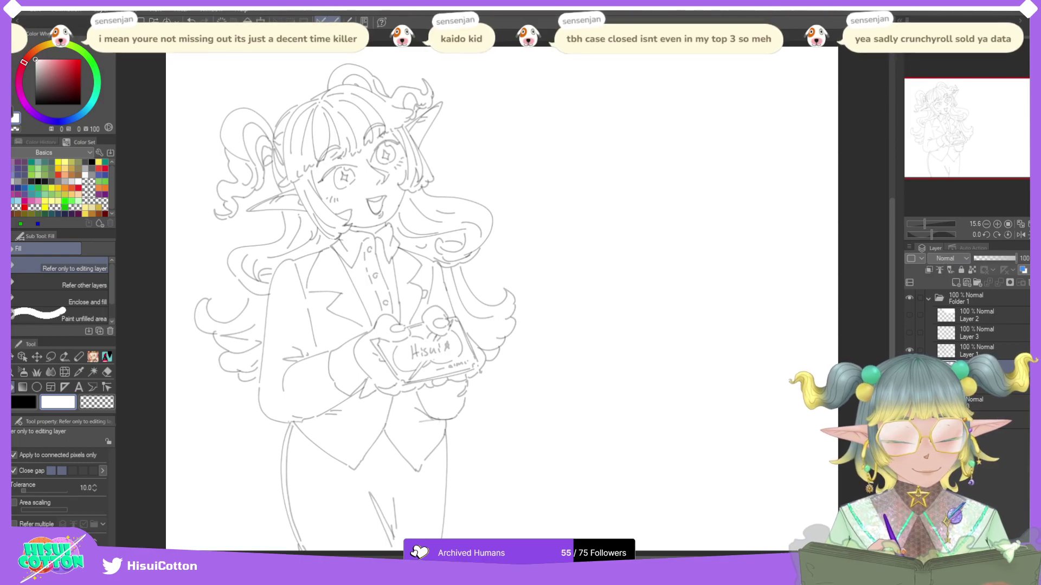
Step: Hide the first character's layers, show the Layer 3 sketch, and add a new layer beneath it over a white background
left_click(909, 421)
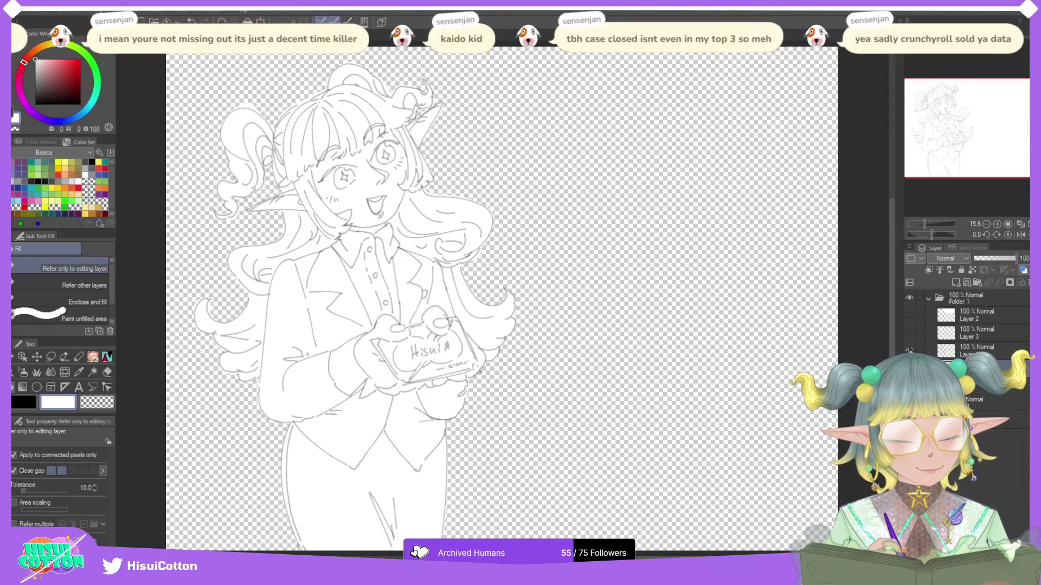
left_click(909, 369)
left_click(909, 350)
left_click(909, 333)
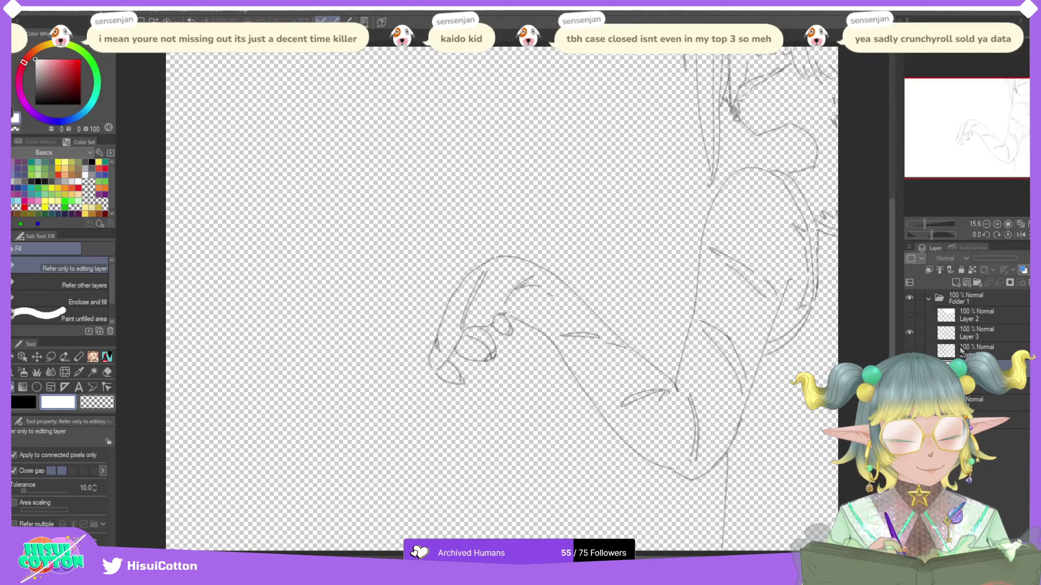
left_click(956, 284)
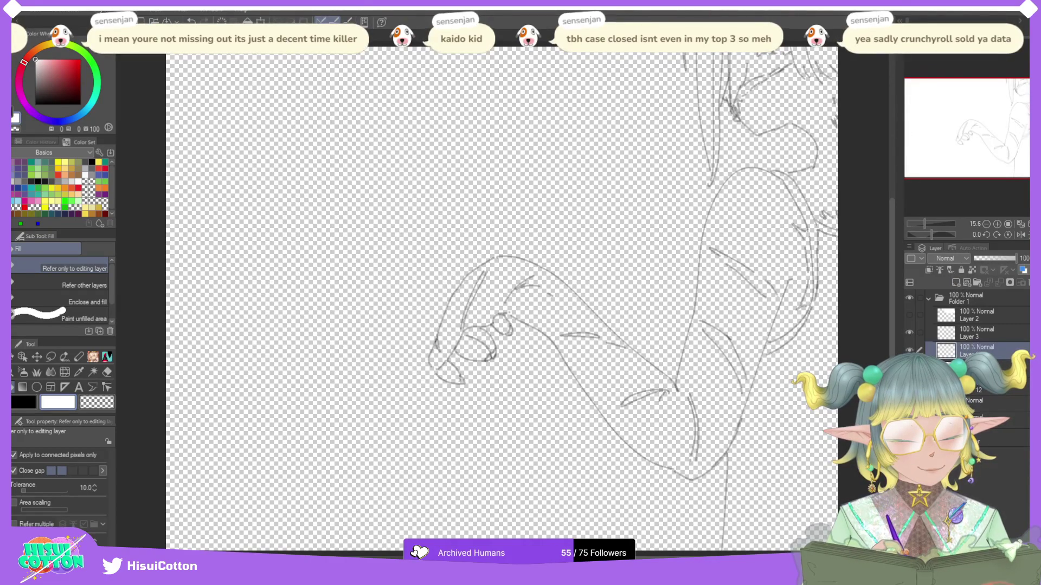
left_click(596, 217)
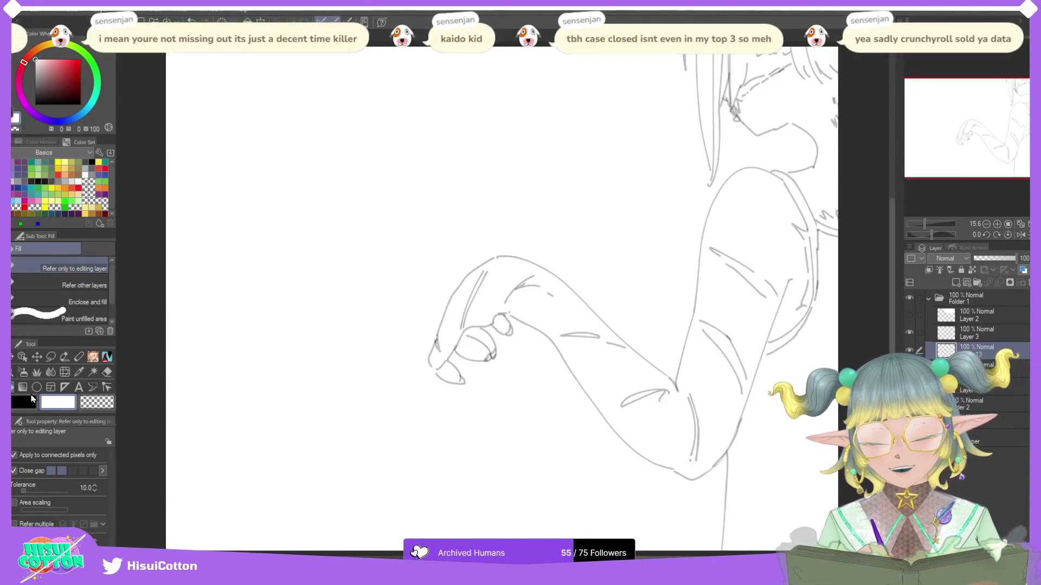
Step: Trace the fingers, the forearm's underside to the elbow and the torso's side in black with the Pencil 2 paint brush
left_click(94, 353)
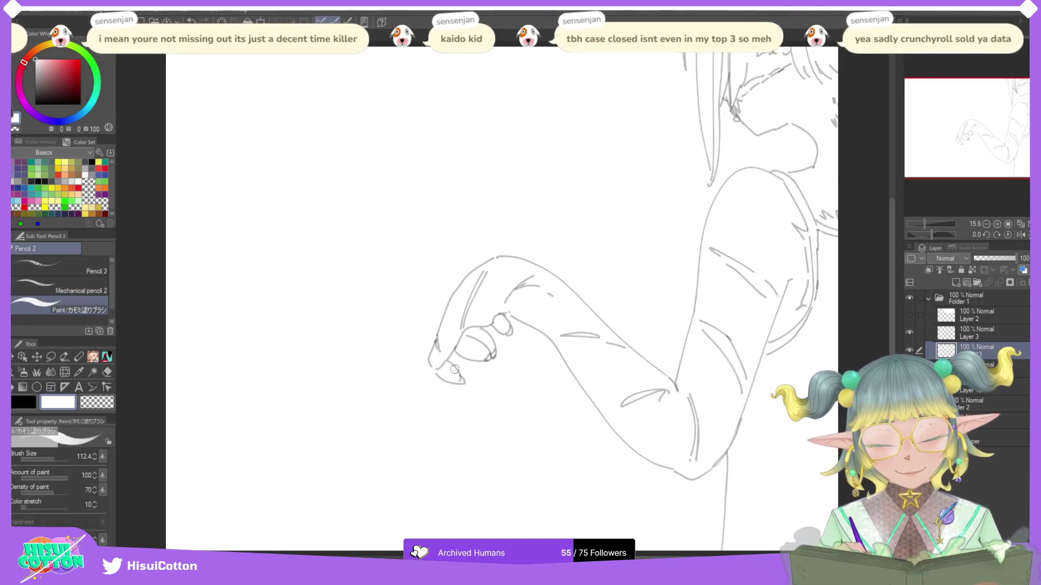
key("x")
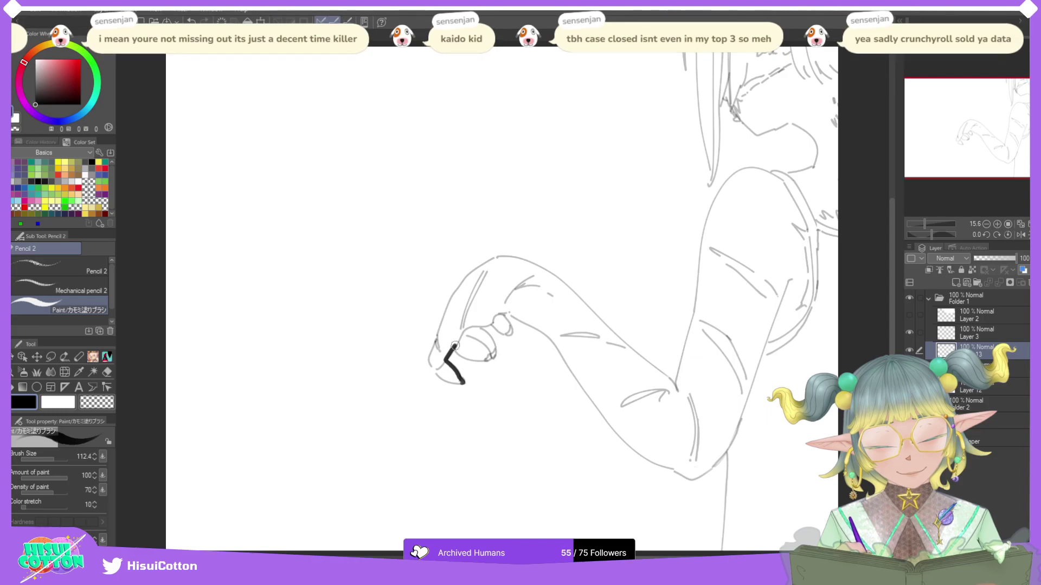
left_click_drag(454, 346, 465, 358)
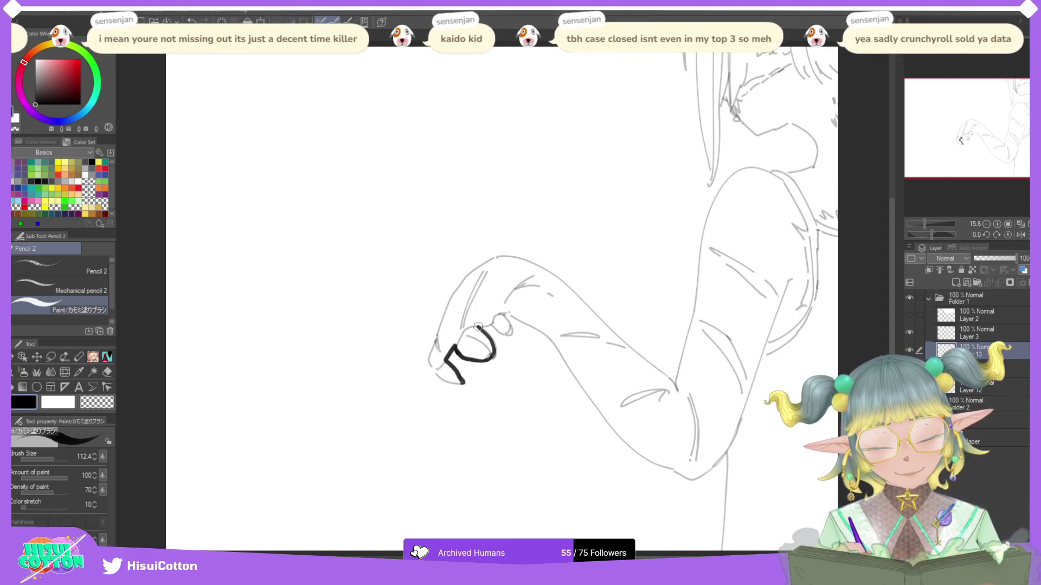
mouse_move(490, 323)
left_mouse_down()
mouse_move(504, 312)
mouse_move(541, 330)
mouse_move(642, 458)
mouse_move(694, 476)
left_mouse_up()
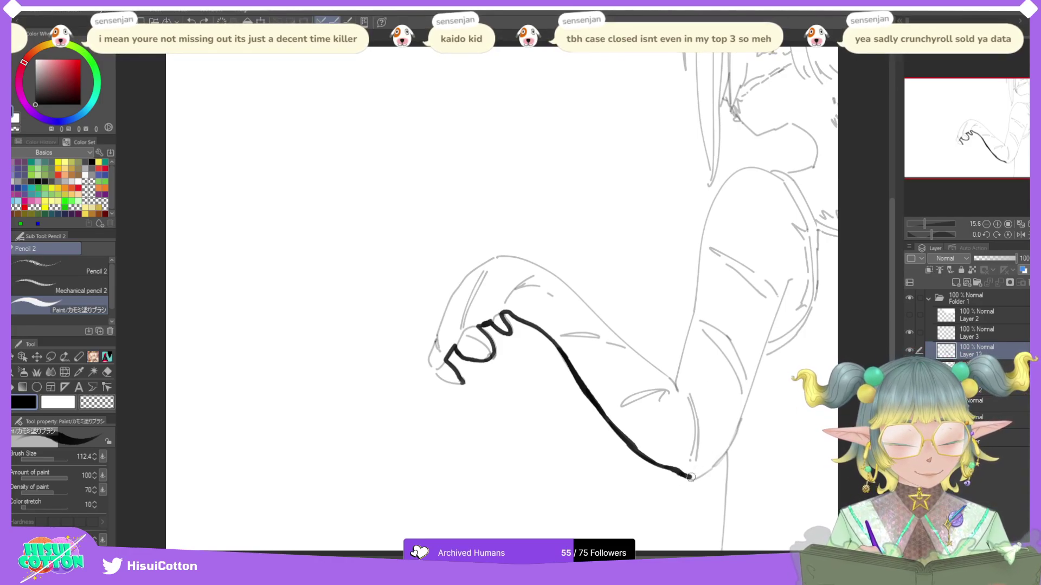
mouse_move(691, 477)
left_mouse_down()
mouse_move(728, 442)
mouse_move(730, 527)
left_mouse_up()
key("ctrl+z")
left_click_drag(728, 444, 723, 550)
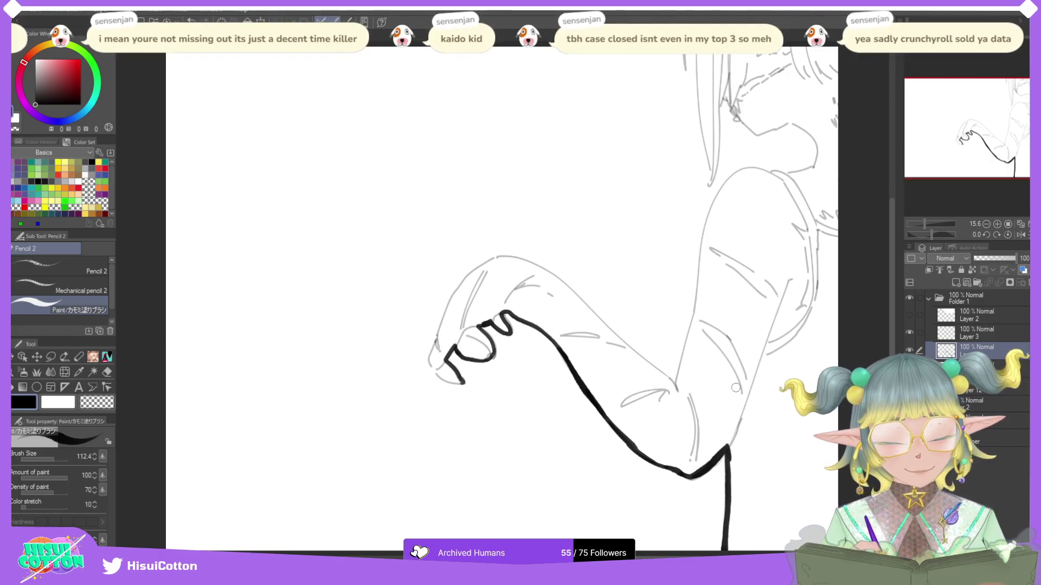
Step: Trace the back of the hand from the lowest fingertip up over the wrist in black
mouse_move(463, 381)
left_mouse_down()
mouse_move(438, 375)
mouse_move(438, 333)
left_mouse_up()
mouse_move(481, 265)
left_mouse_down()
mouse_move(499, 257)
mouse_move(542, 274)
mouse_move(514, 257)
mouse_move(575, 296)
left_mouse_up()
key("ctrl+z")
key("ctrl+z")
key("ctrl+z")
left_click_drag(526, 264, 580, 299)
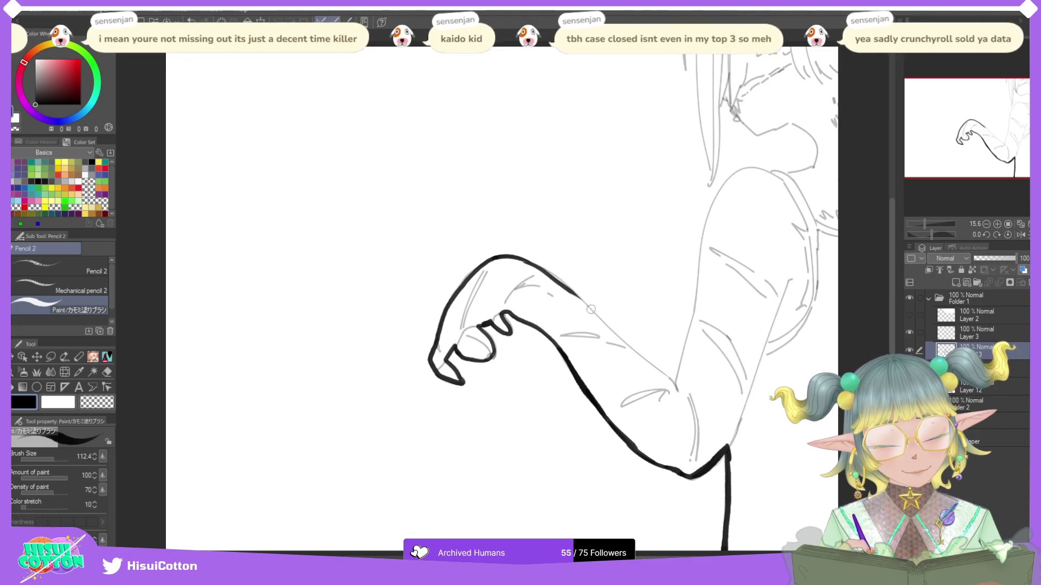
Step: Trace the forearm's upper edge from the wrist down to the inner elbow, undoing and redrawing strokes until the line follows the sketch
key("ctrl+z")
mouse_move(523, 261)
left_mouse_down()
mouse_move(575, 292)
mouse_move(546, 271)
mouse_move(605, 335)
left_mouse_up()
key("ctrl+z")
key("ctrl+z")
left_click_drag(566, 285, 607, 329)
key("ctrl+z")
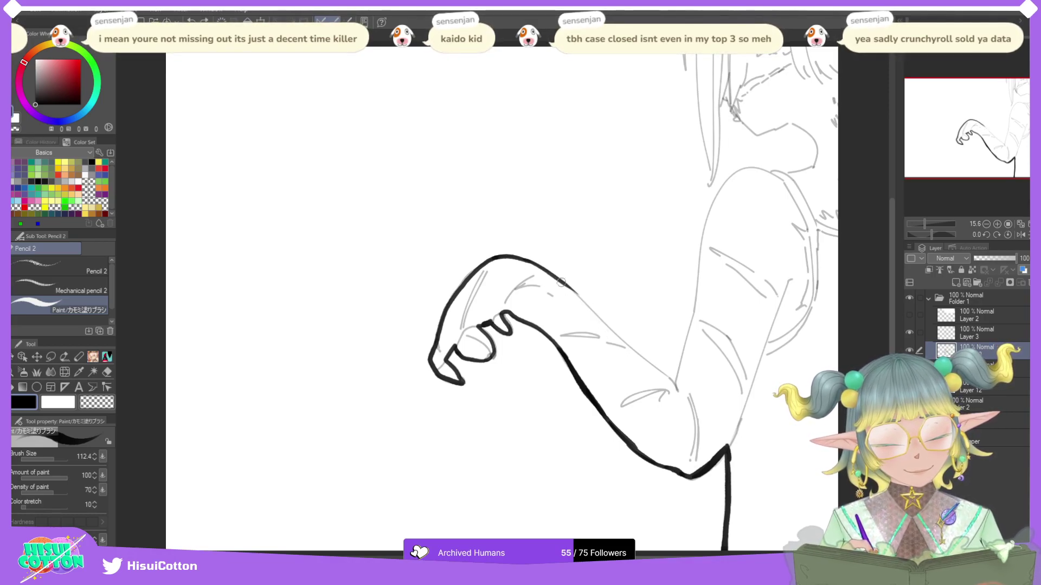
left_click_drag(563, 283, 619, 344)
key("ctrl+z")
key("ctrl+z")
left_click_drag(561, 280, 623, 348)
key("ctrl+z")
left_click_drag(589, 312, 668, 385)
key("ctrl+z")
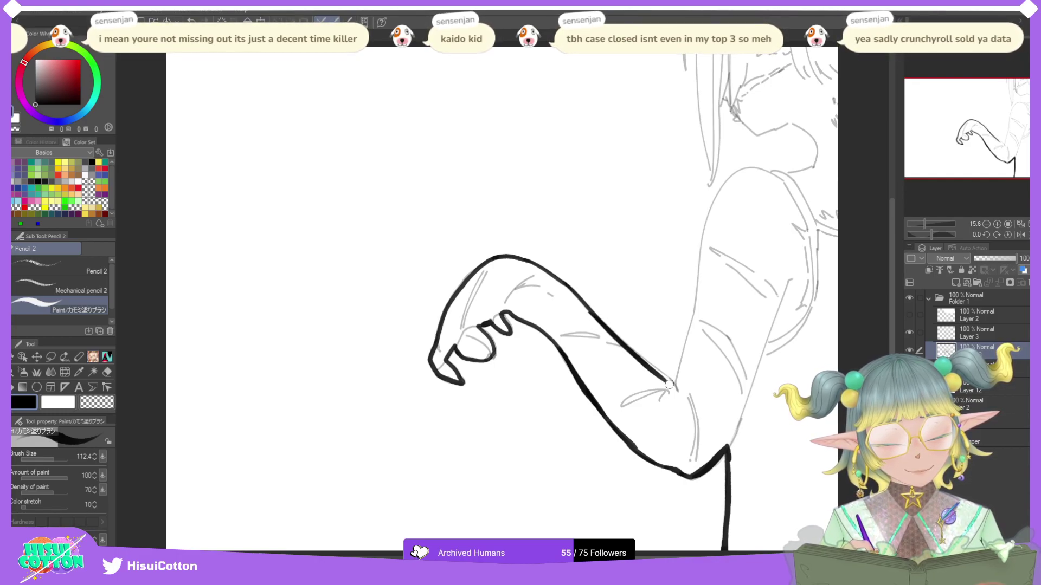
mouse_move(619, 341)
left_mouse_down()
mouse_move(677, 387)
mouse_move(691, 331)
left_mouse_up()
Step: Trace the upper arm's outer edge in black from the inner elbow up towards the shoulder, redrawing strokes that stray from the sketch
left_click_drag(678, 381, 696, 302)
left_click_drag(683, 362, 699, 285)
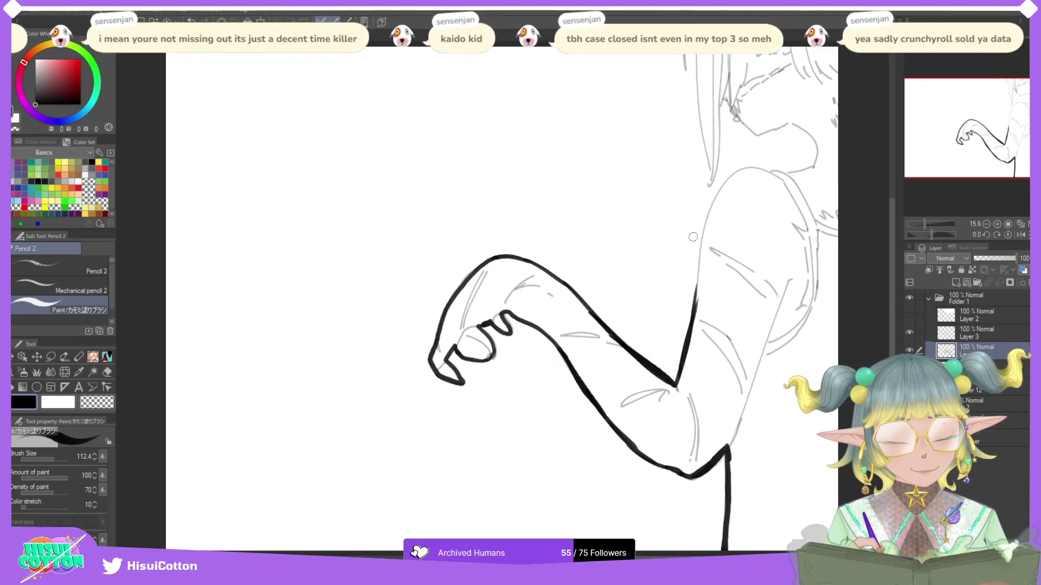
key("ctrl+z")
left_click_drag(694, 323, 705, 245)
left_click_drag(699, 293, 710, 206)
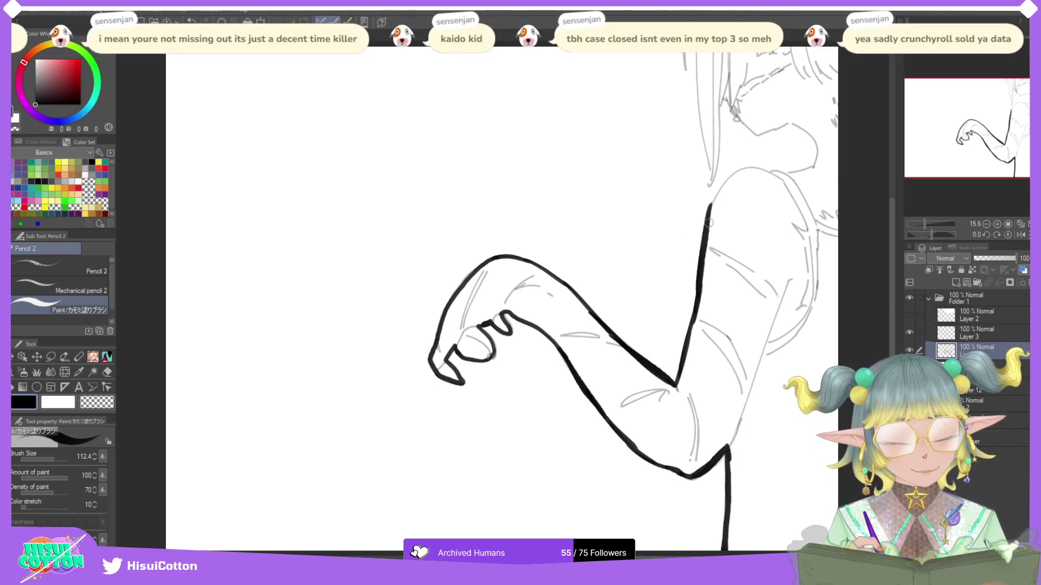
key("ctrl+z")
key("ctrl+z")
left_click_drag(696, 309, 716, 198)
left_click_drag(700, 251, 737, 178)
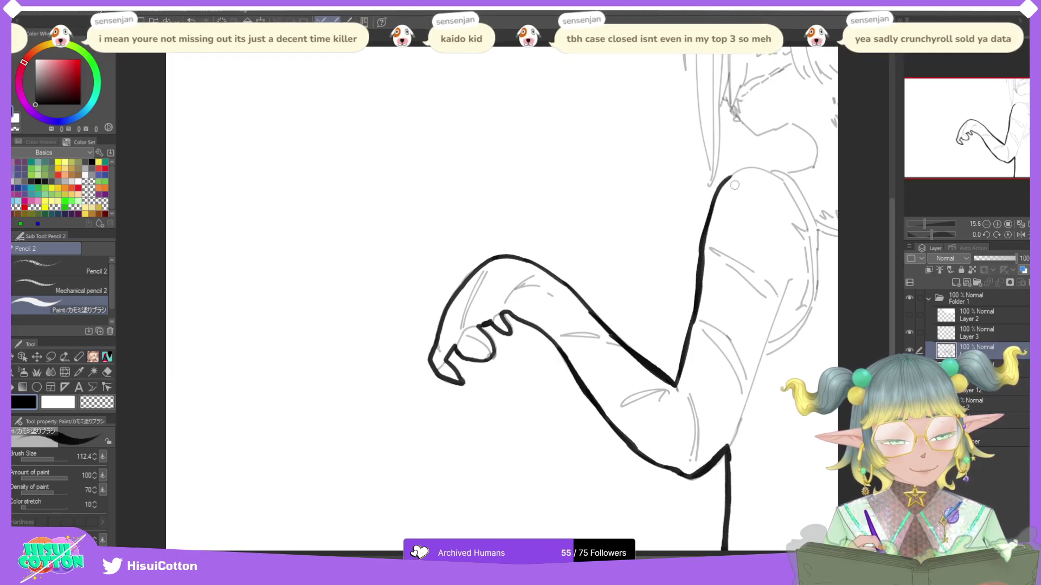
Step: Trace the top of the shoulder and continue the black outline around the neck-side contour and the hanging hair strands
key("ctrl+z")
mouse_move(706, 224)
left_mouse_down()
mouse_move(717, 196)
mouse_move(752, 172)
mouse_move(779, 178)
mouse_move(758, 172)
left_mouse_up()
mouse_move(768, 175)
left_mouse_down()
mouse_move(810, 170)
mouse_move(816, 143)
mouse_move(795, 122)
mouse_move(753, 133)
mouse_move(723, 96)
mouse_move(711, 185)
mouse_move(686, 65)
left_mouse_up()
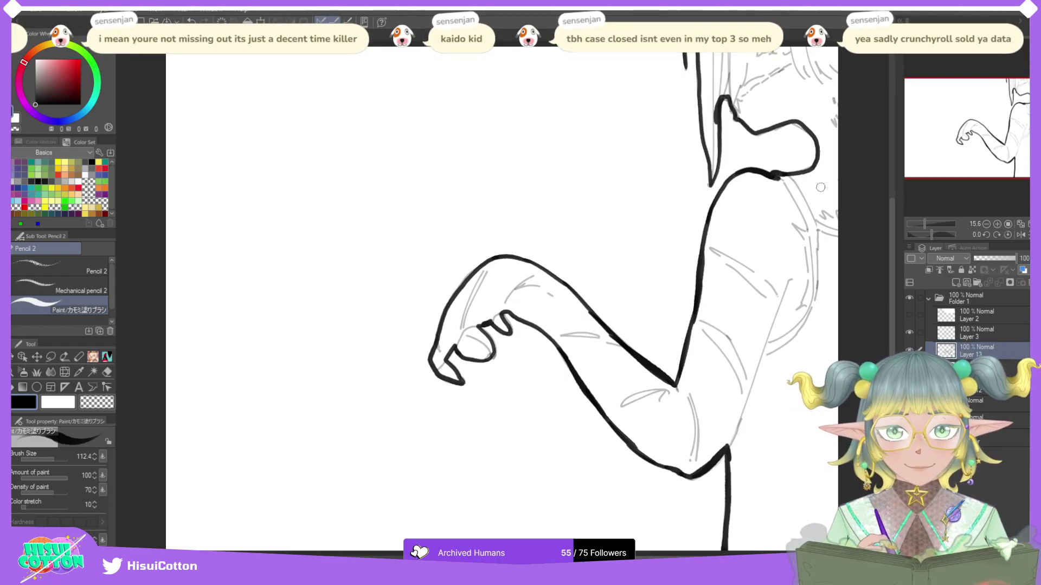
Step: Fill the outlined body and arm with black, including the pale edges along the upper arm, hand and fingers
left_click(14, 388)
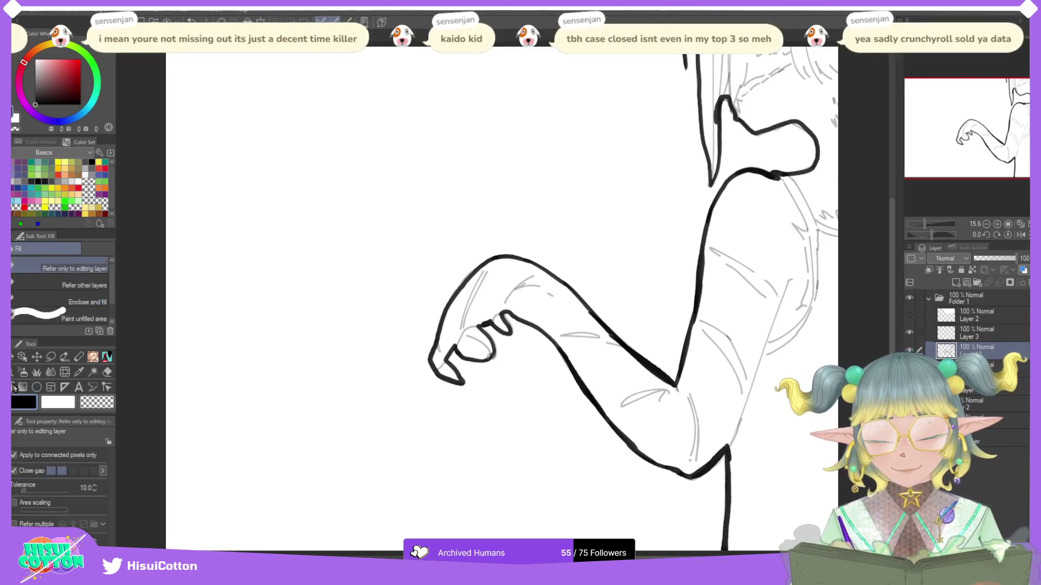
left_click(789, 315)
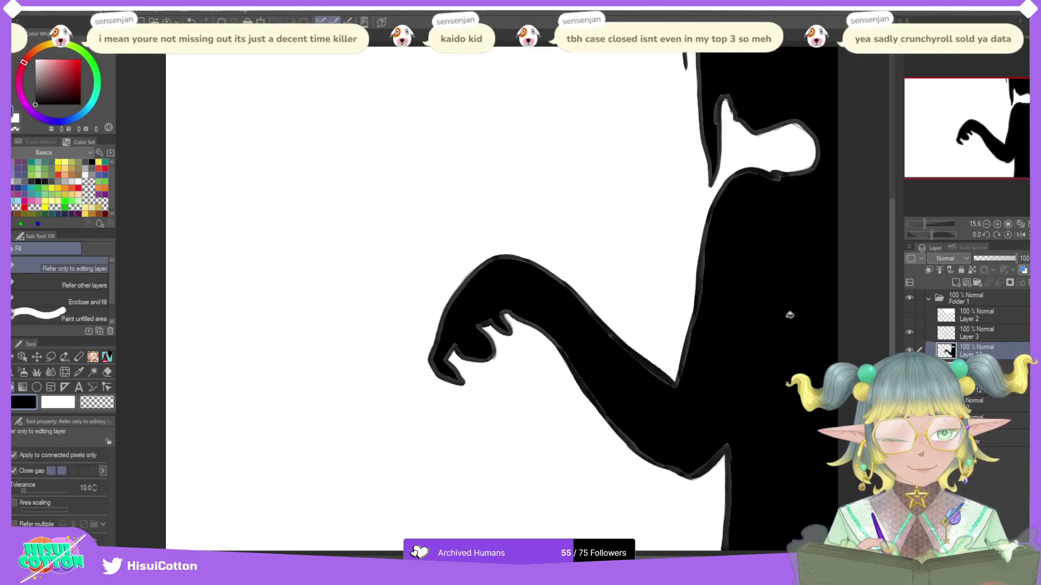
left_click(702, 283)
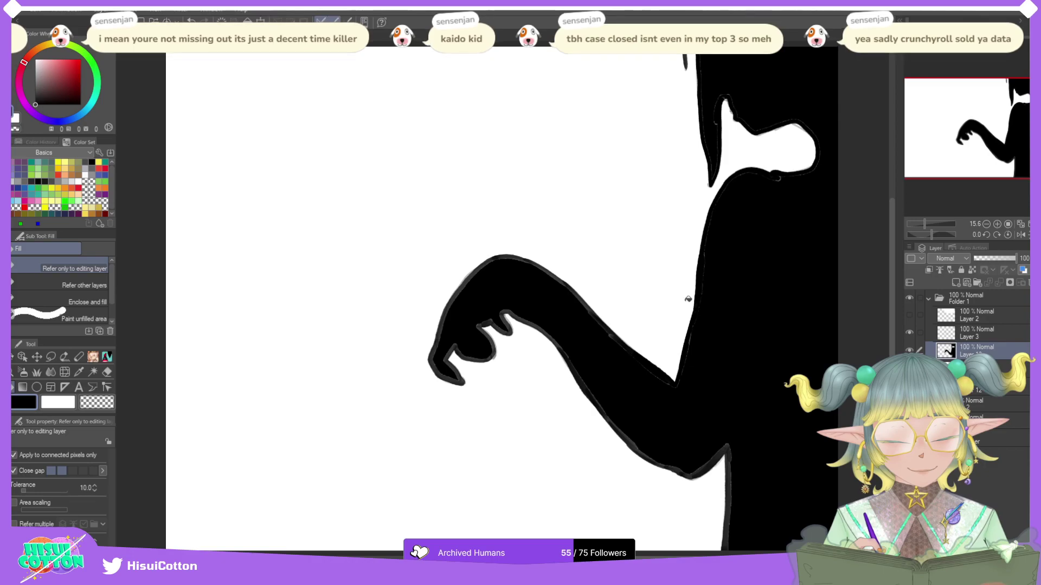
left_click(458, 297)
left_click(504, 329)
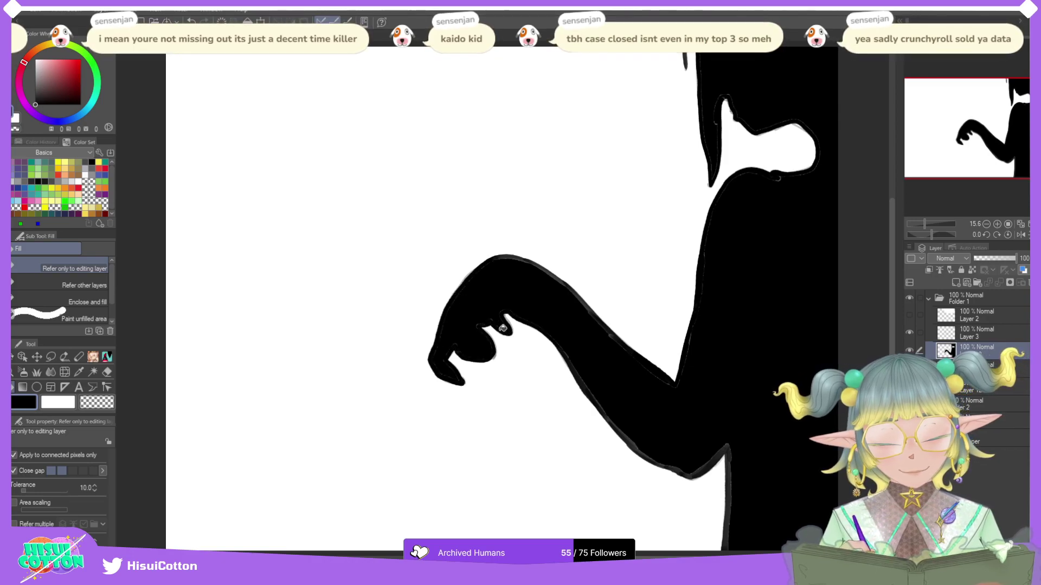
Step: Blacken the remaining gray edges and specks along the forearm, elbow and torso with fills and brush strokes
left_click(639, 442)
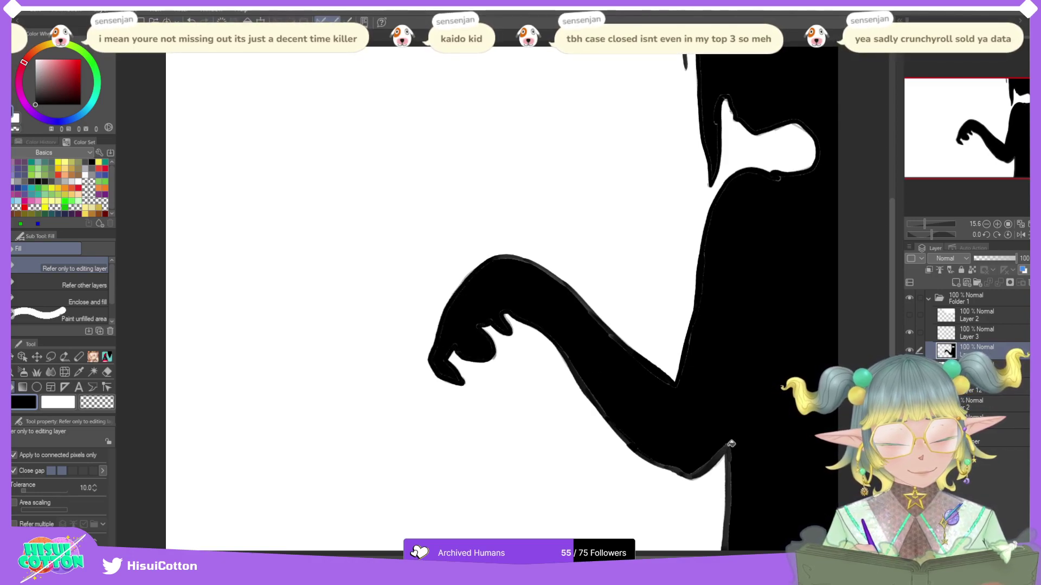
left_click(724, 453)
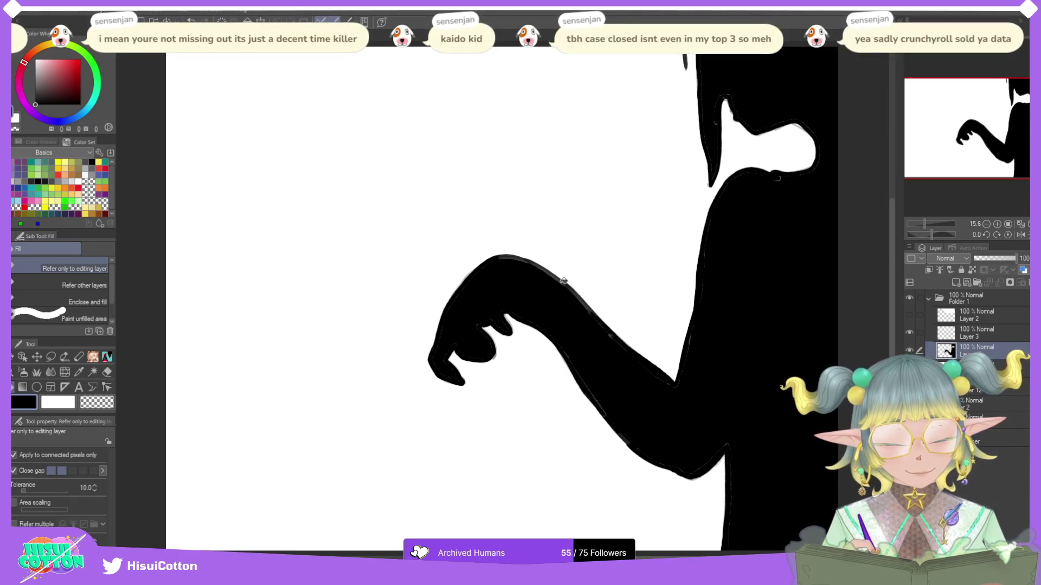
left_click(561, 280)
left_click(582, 298)
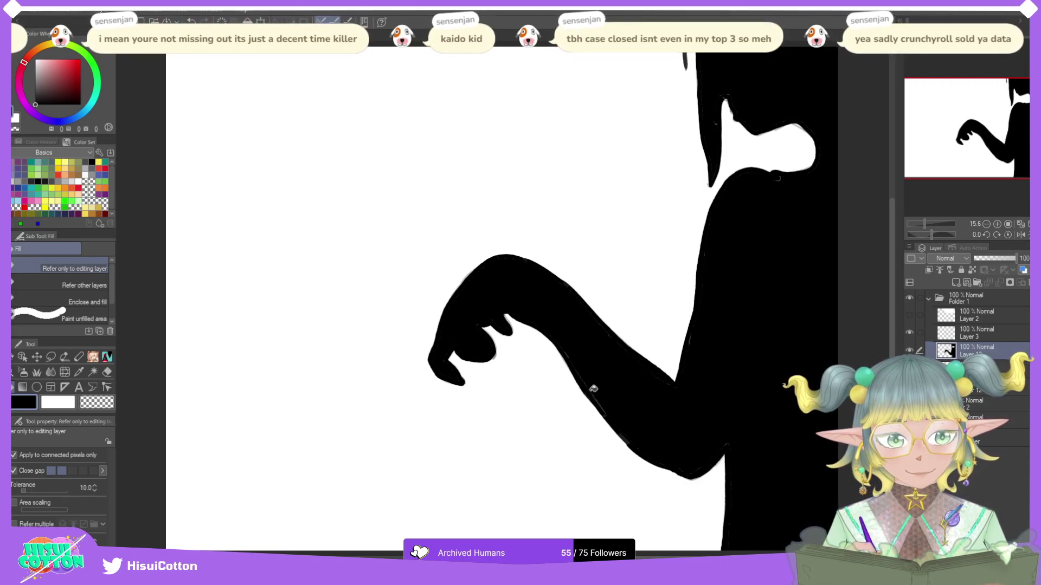
left_click(94, 357)
left_click_drag(569, 351, 607, 410)
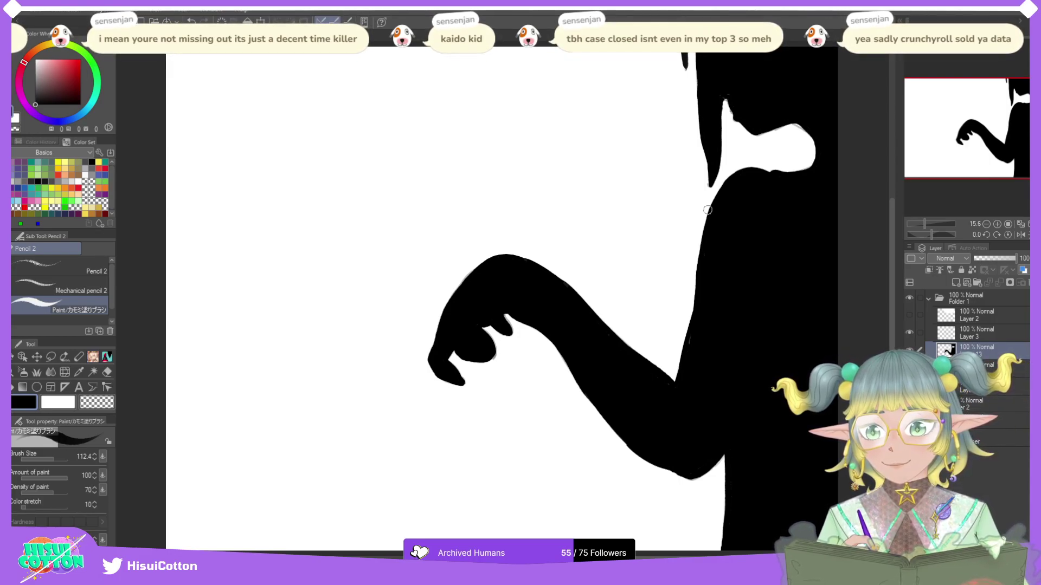
Step: Add a new layer clipped to the black arm silhouette, fill it with white and merge it into the silhouette layer
left_click(955, 283)
left_click(929, 270)
key("x")
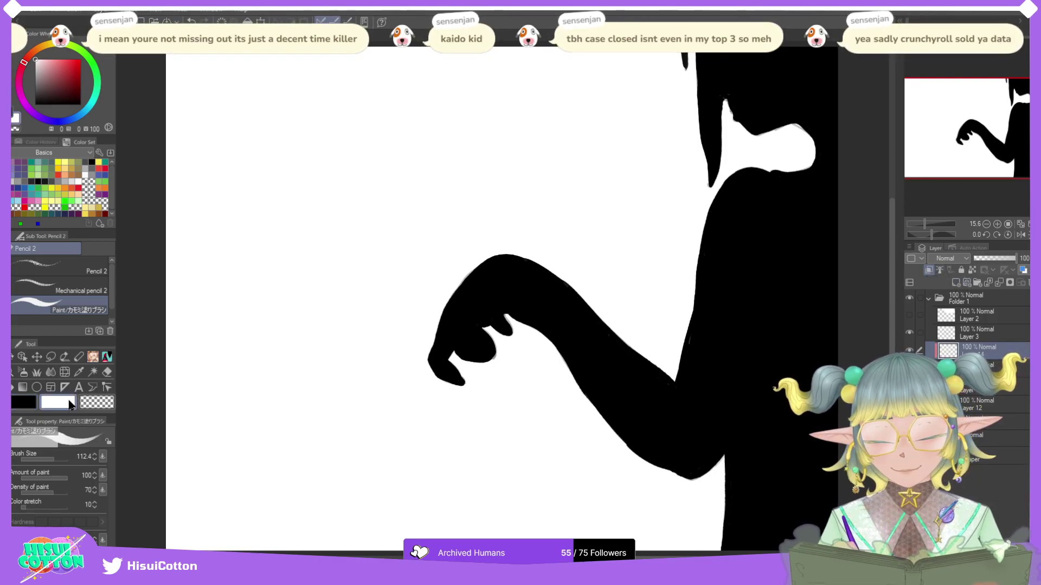
key("g")
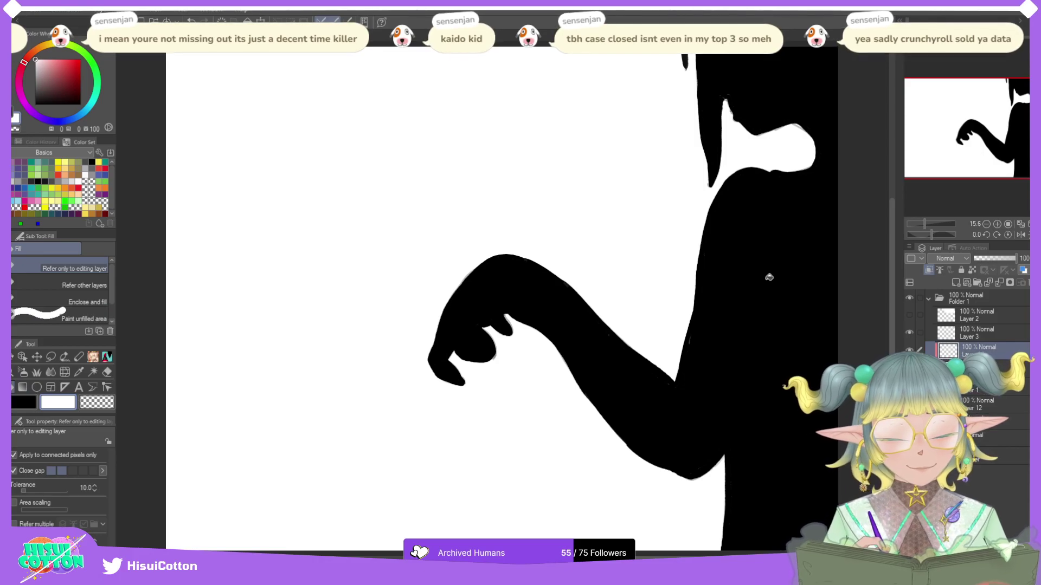
left_click(766, 281)
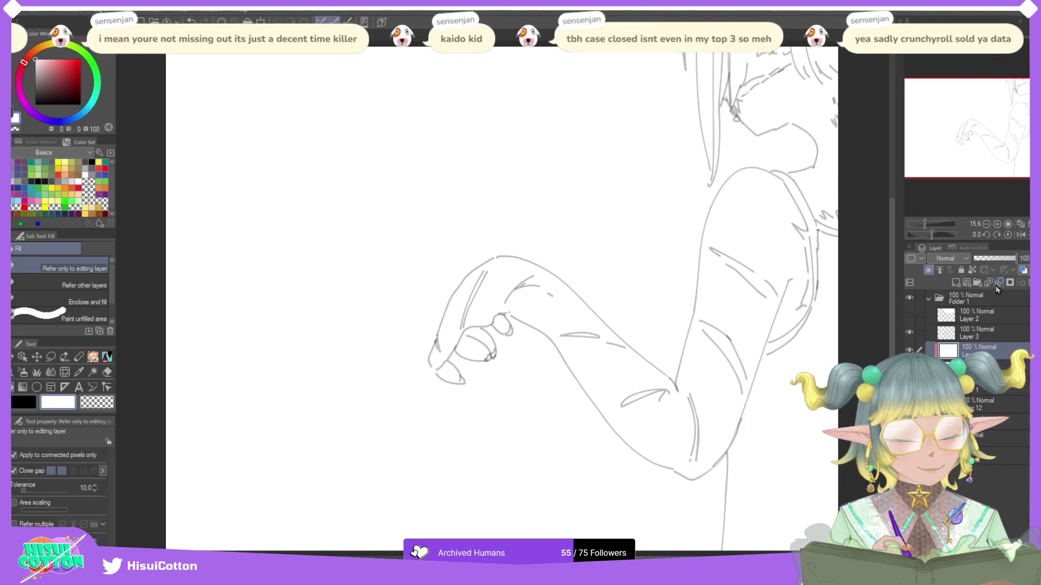
key("ctrl+e")
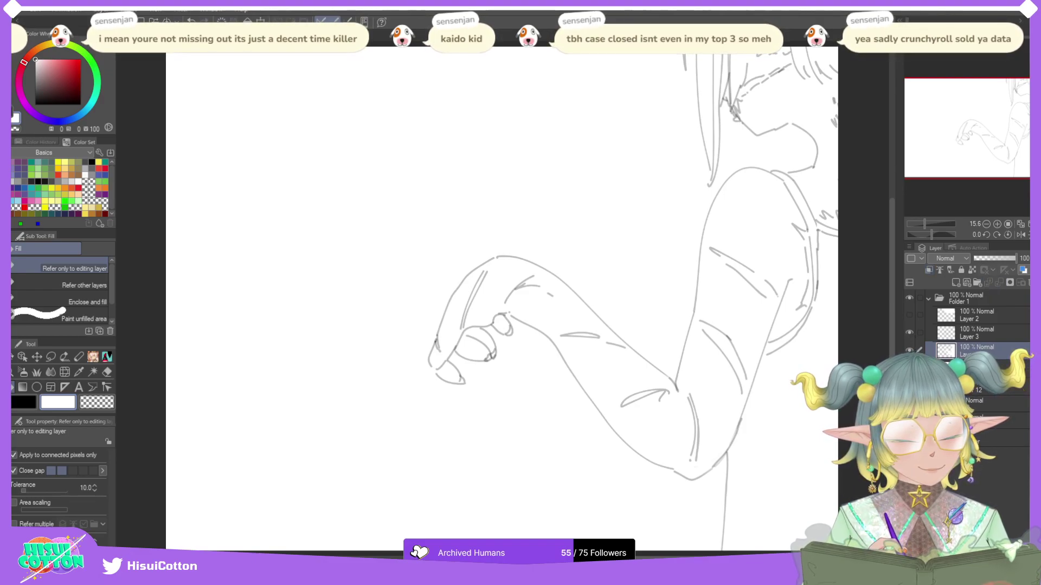
Step: Show Layer 2 and toggle the character folders to check how the white bases cover the sketches behind them
left_click(910, 316)
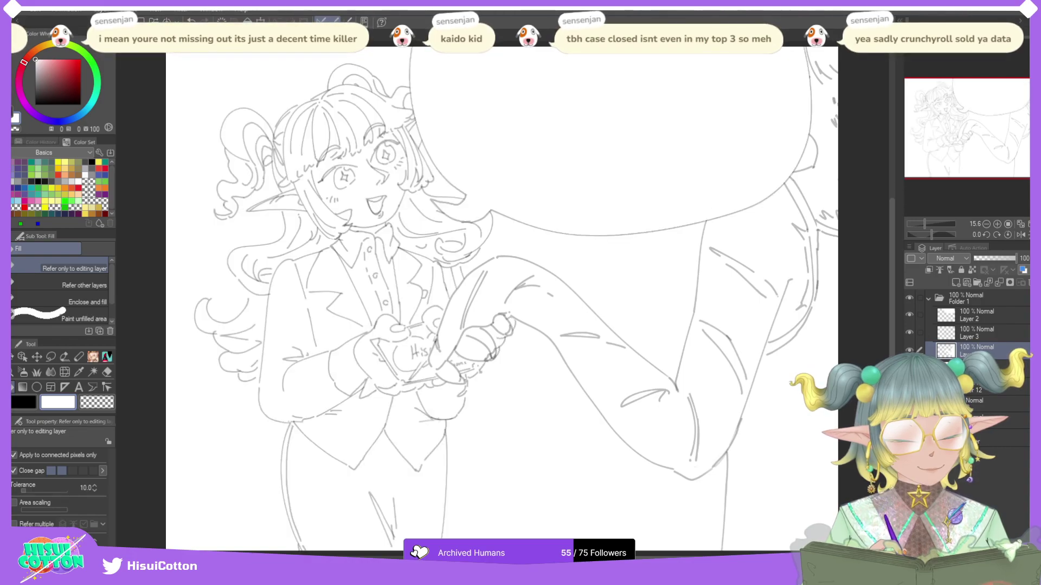
left_click(928, 300)
left_click(910, 316)
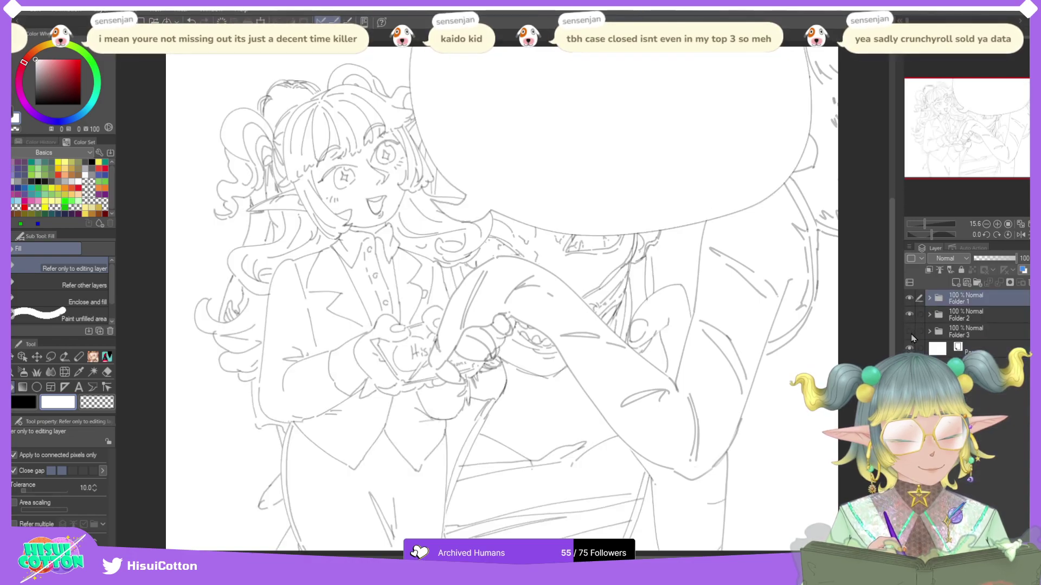
left_click(909, 299)
left_click(909, 330)
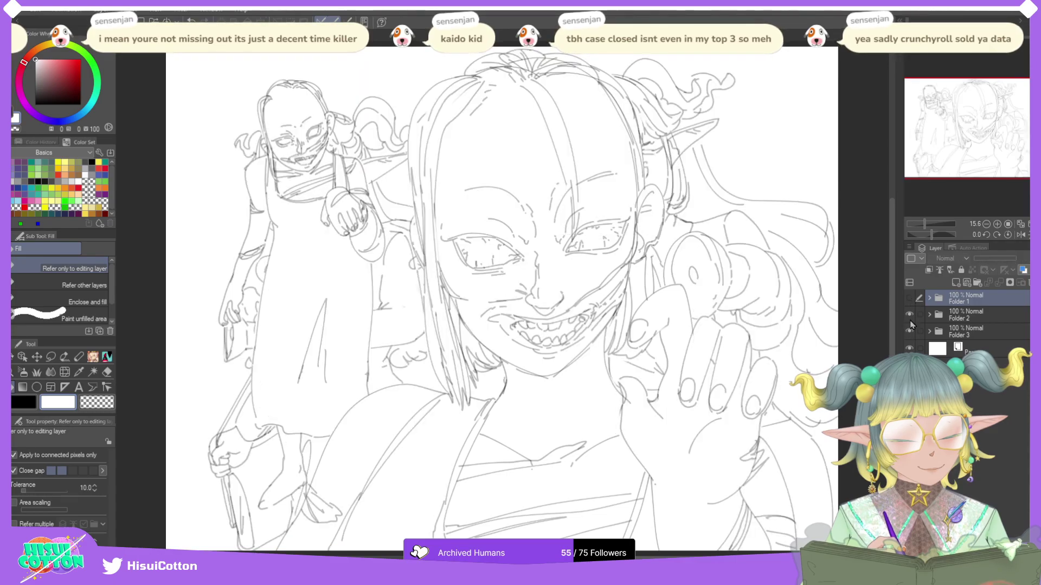
left_click(910, 316)
left_click(910, 315)
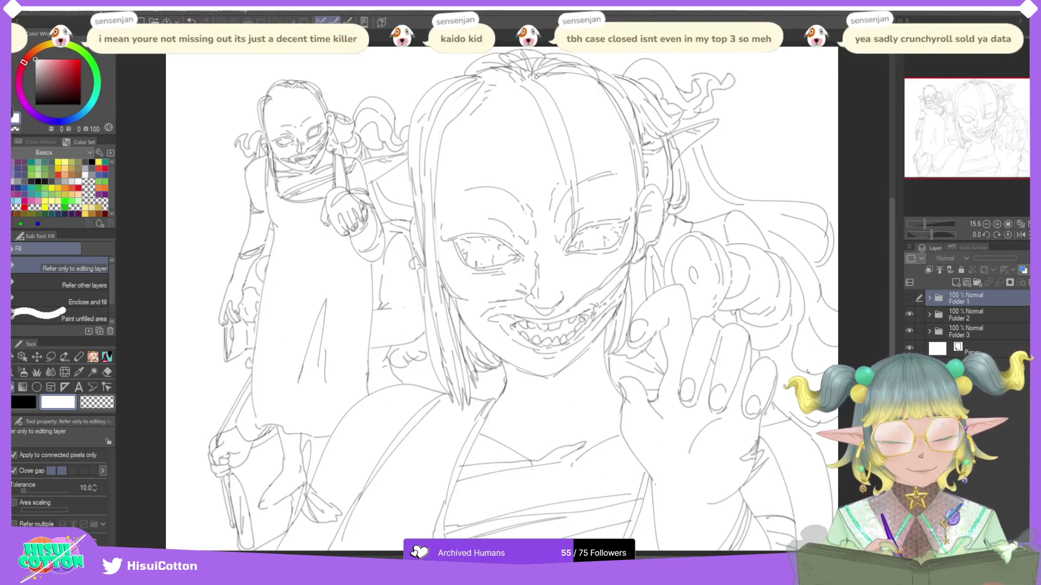
Step: Hide the Paper layer and check the white bases in the individual character folders against the transparent background
left_click(910, 347)
left_click(910, 331)
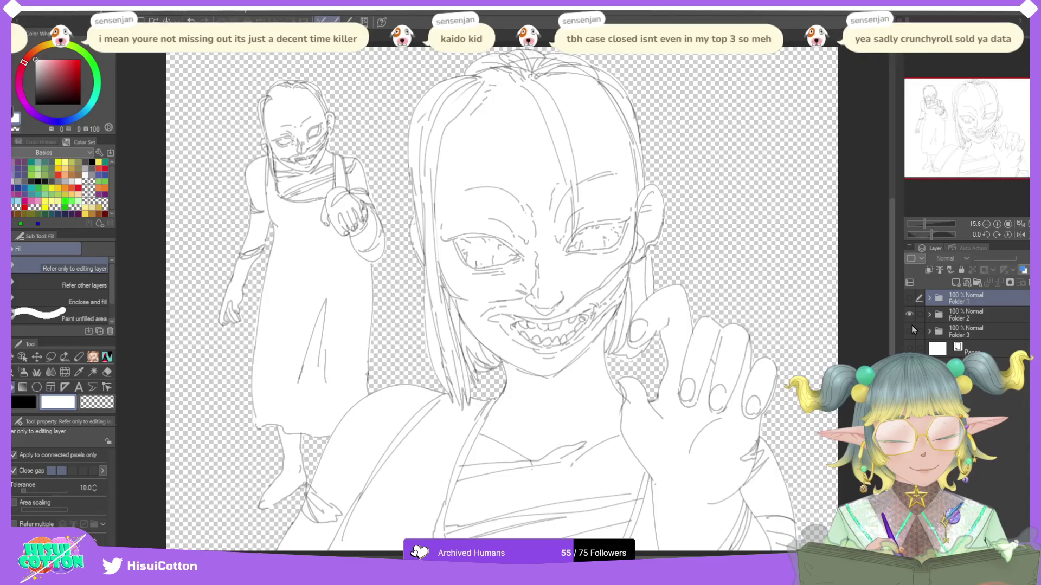
left_click(910, 314)
left_click(910, 331)
left_click(910, 331)
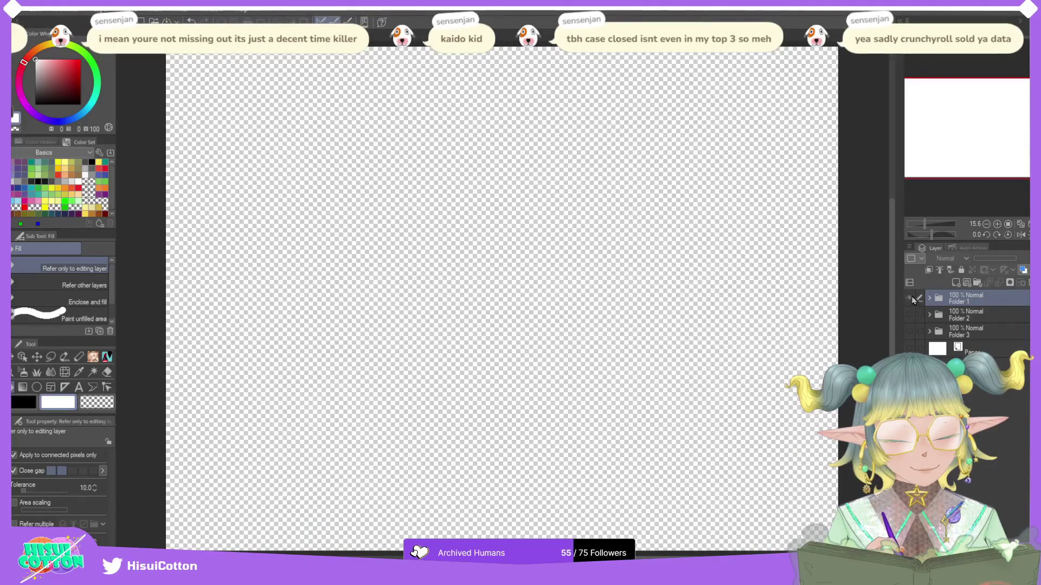
left_click(910, 298)
left_click(910, 299)
left_click(910, 331)
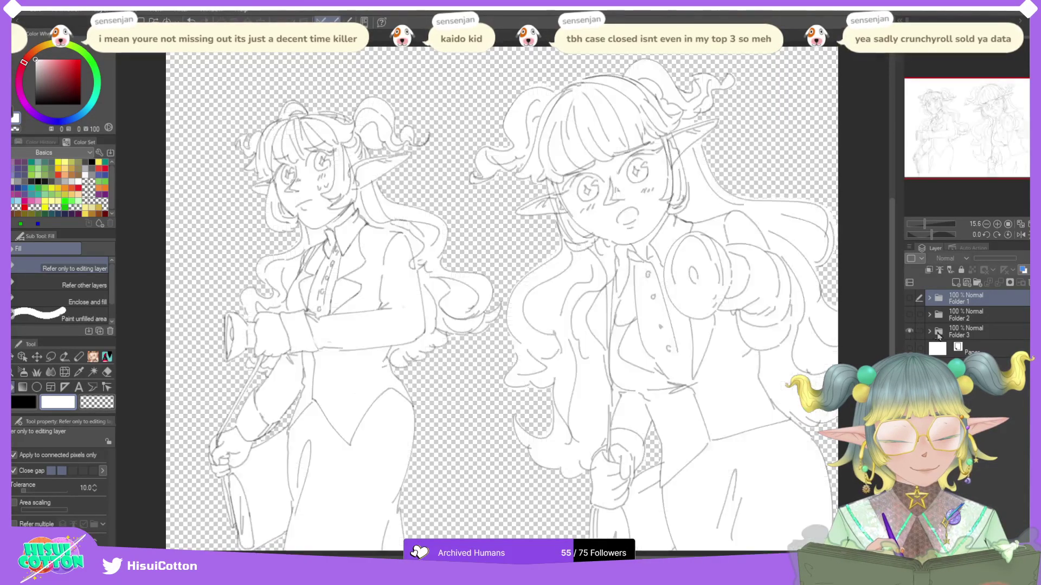
Step: Hide Folder 3 and show only Folder 1, expanded, with its Layer 2 hidden
left_click(929, 332)
left_click(970, 397)
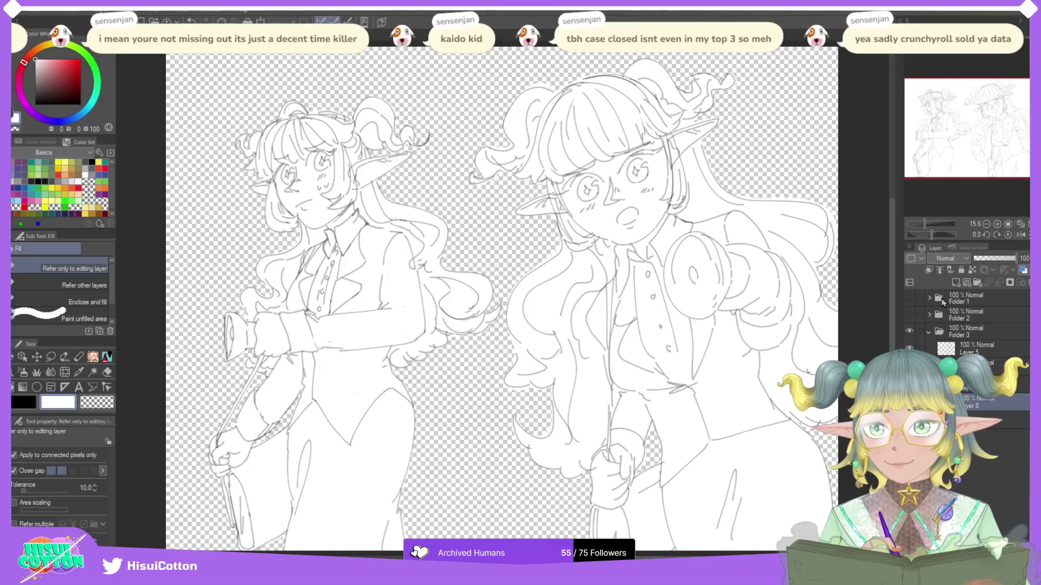
left_click(929, 332)
left_click(935, 332)
left_click(908, 331)
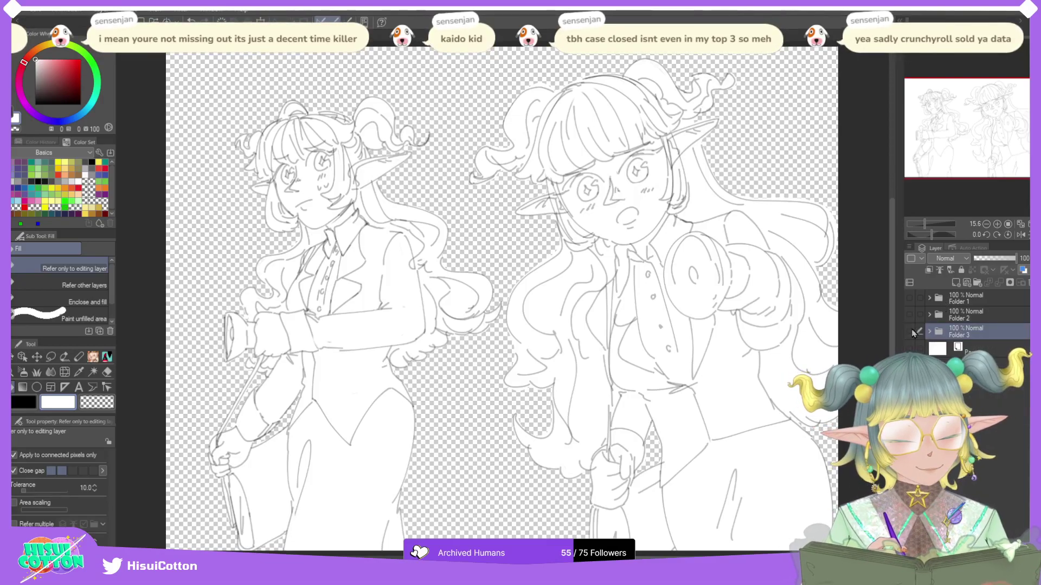
left_click(910, 298)
left_click(928, 298)
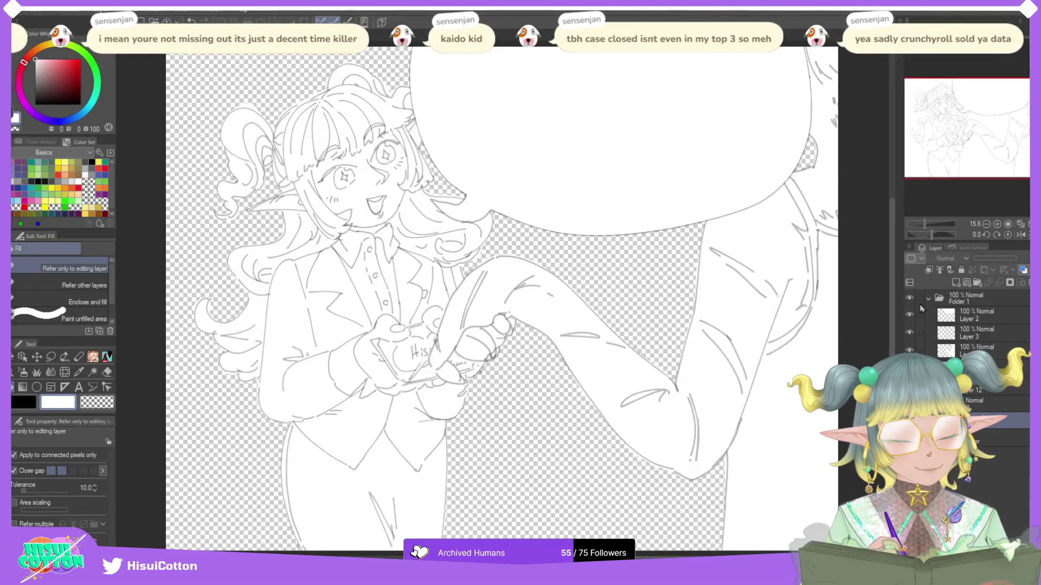
left_click(909, 316)
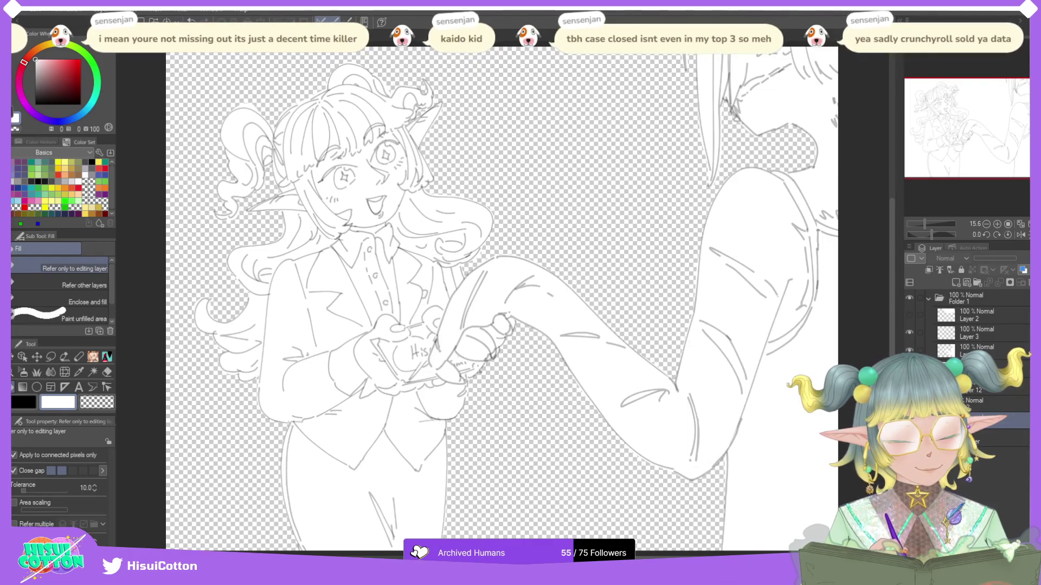
Step: Add a layer above the small character's base and paint a first gray-teal hair stroke with a swatch from the HisuiBASE color set
left_click(979, 387)
left_click(956, 283)
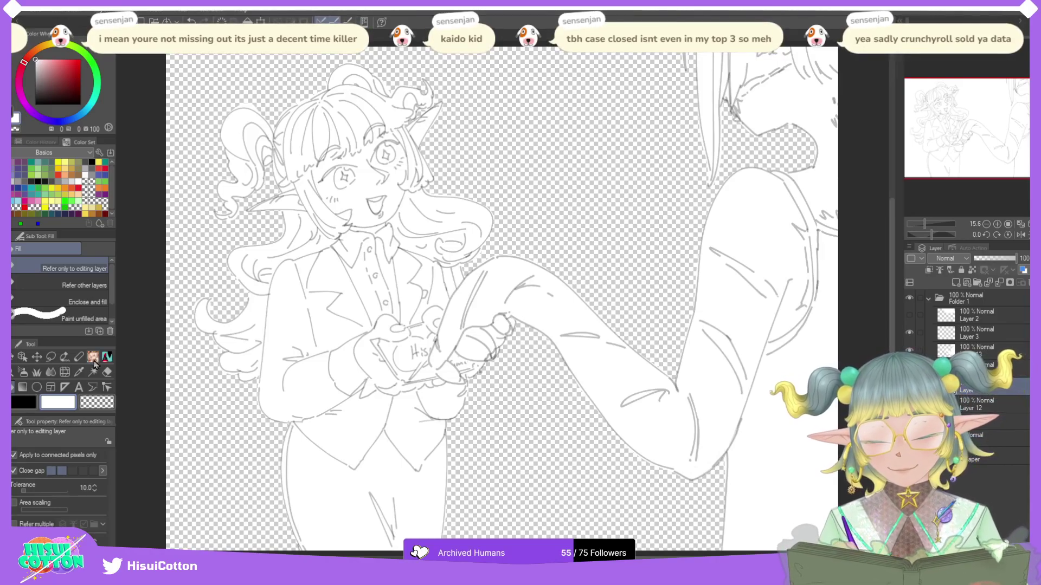
key("p")
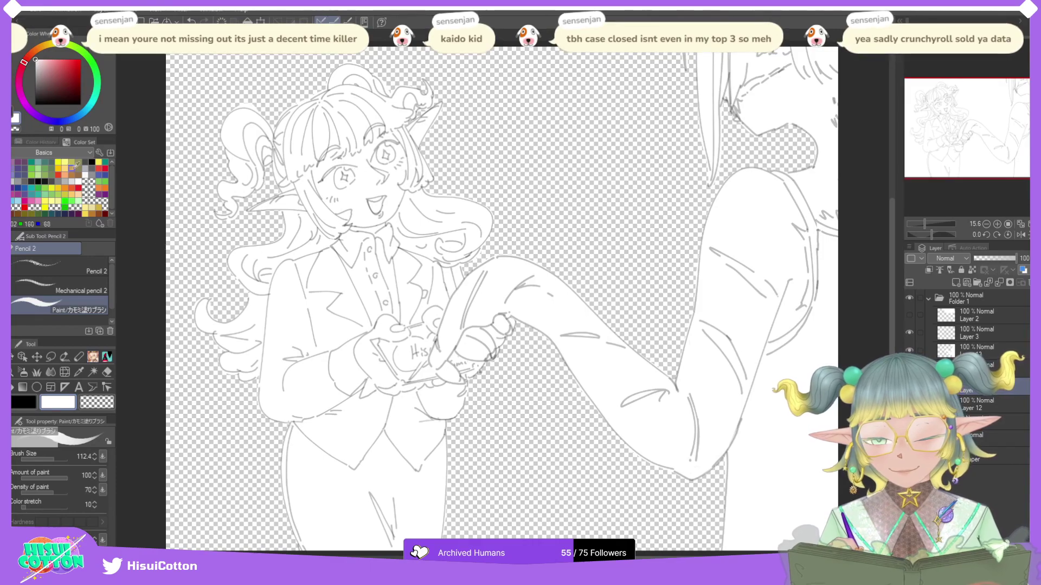
left_click(64, 152)
left_click(61, 207)
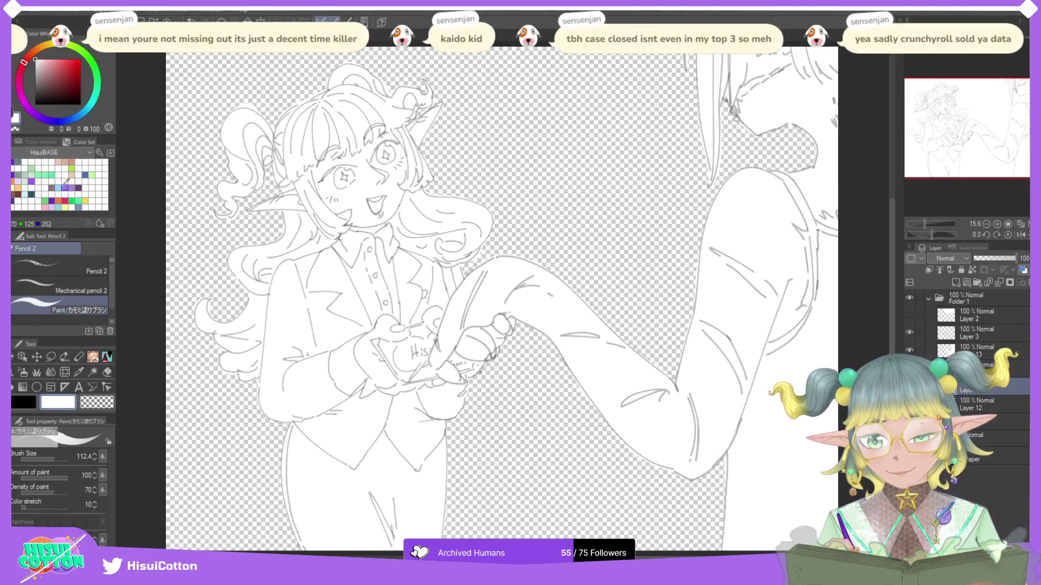
left_click(32, 169)
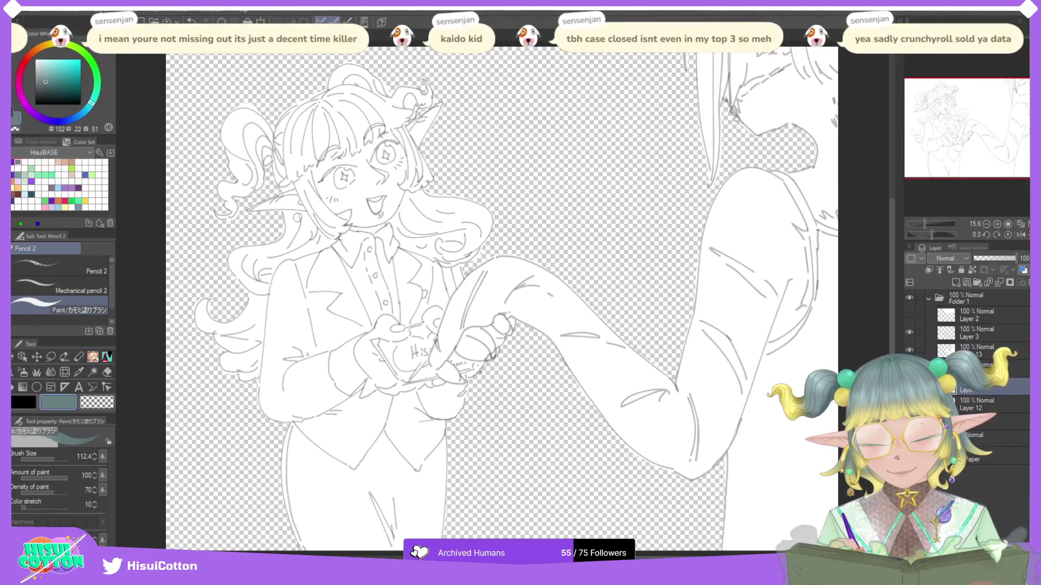
left_click(84, 193)
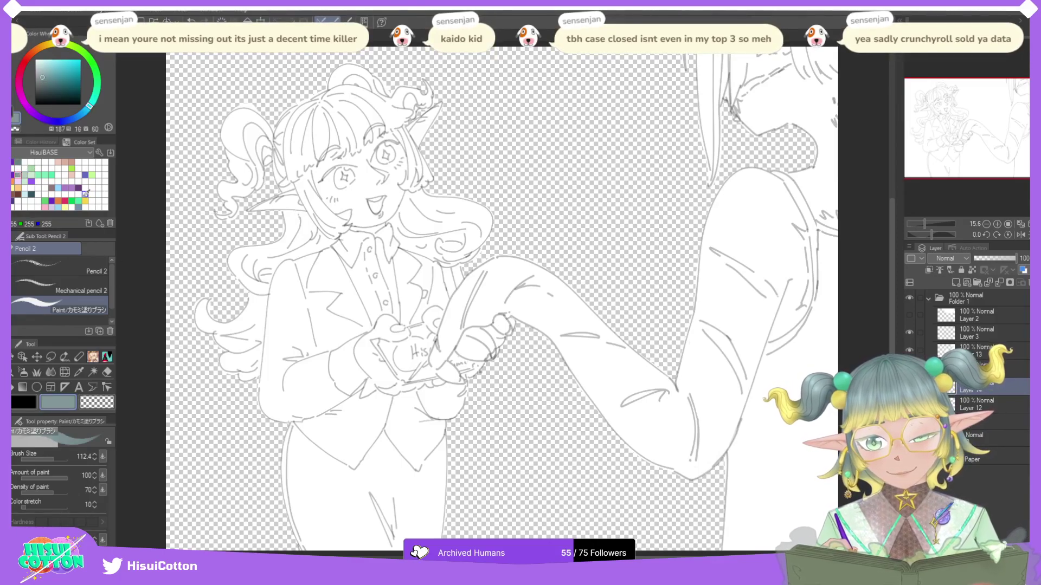
left_click_drag(199, 279, 202, 336)
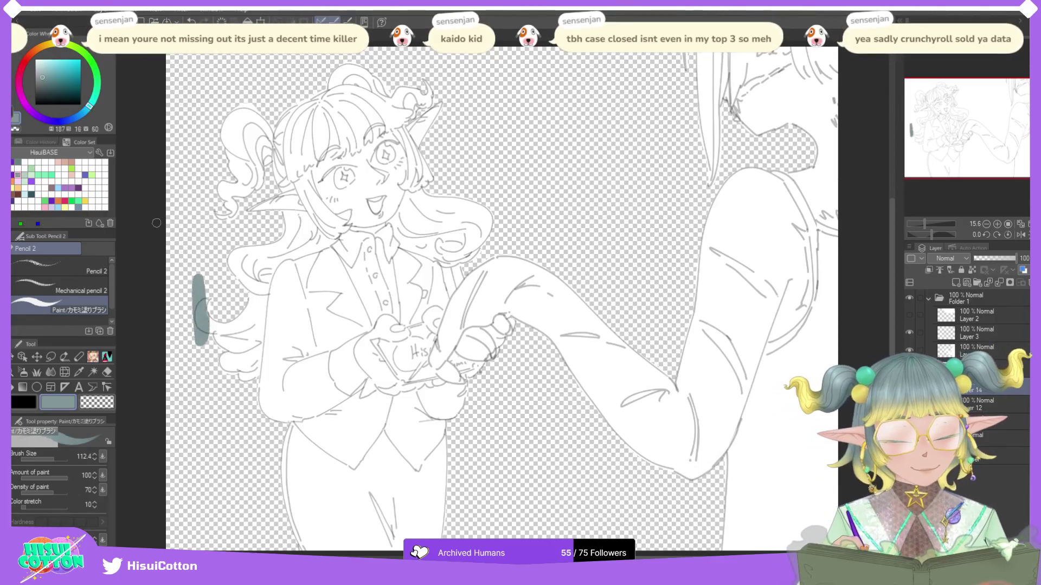
Step: Place the hair color layer in a new folder clipped to the white base, keeping Layer 14 selected for painting
left_click(978, 284)
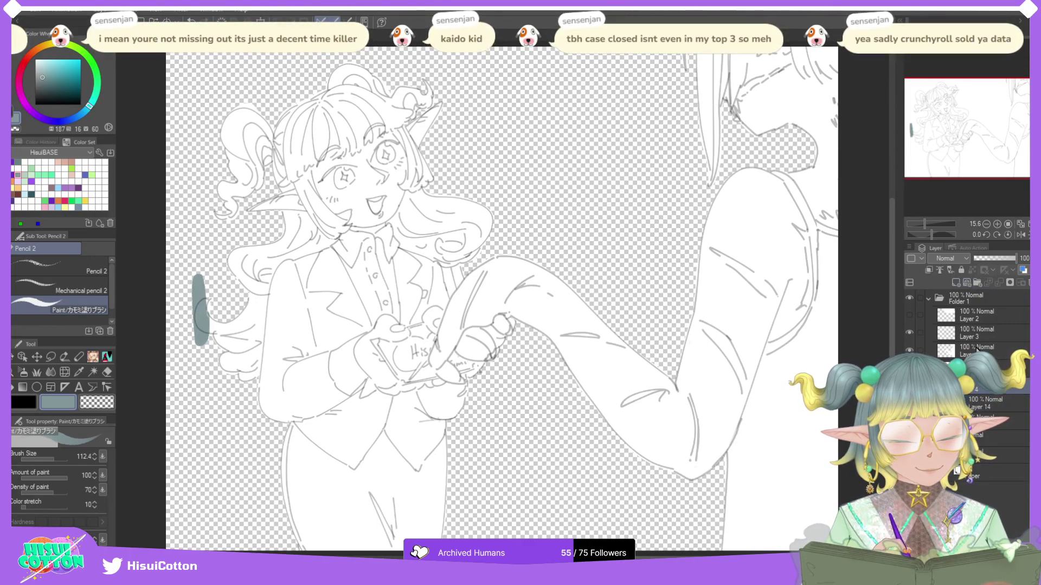
left_click(929, 270)
left_click(990, 407)
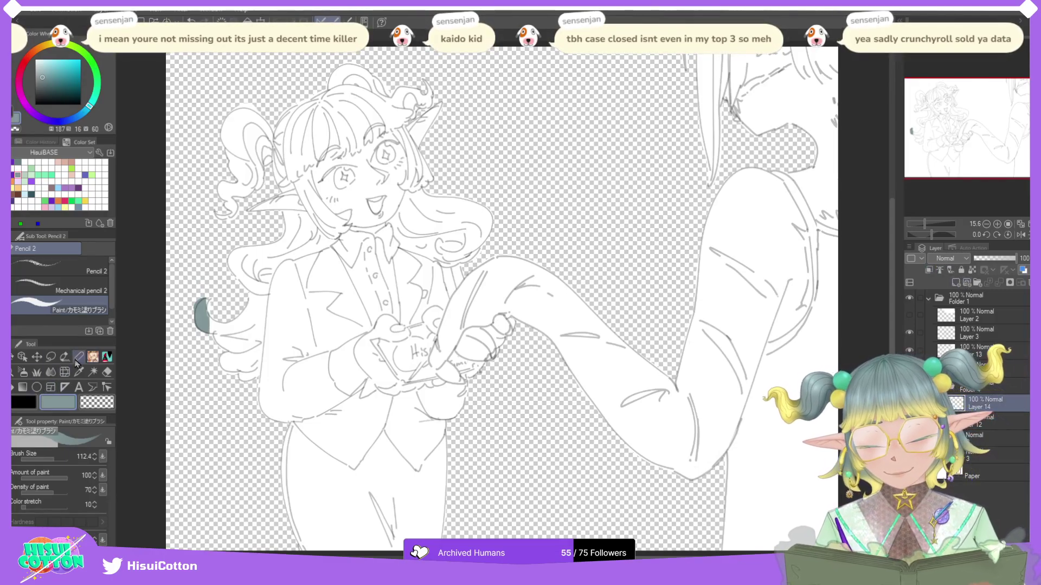
Step: Paint the small character's bangs, pigtails and long wavy locks gray-teal, enlarging the brush to 251.7
mouse_move(223, 362)
left_mouse_down()
mouse_move(205, 306)
mouse_move(226, 386)
mouse_move(246, 250)
mouse_move(237, 248)
mouse_move(219, 319)
mouse_move(222, 348)
mouse_move(238, 305)
mouse_move(247, 383)
left_mouse_up()
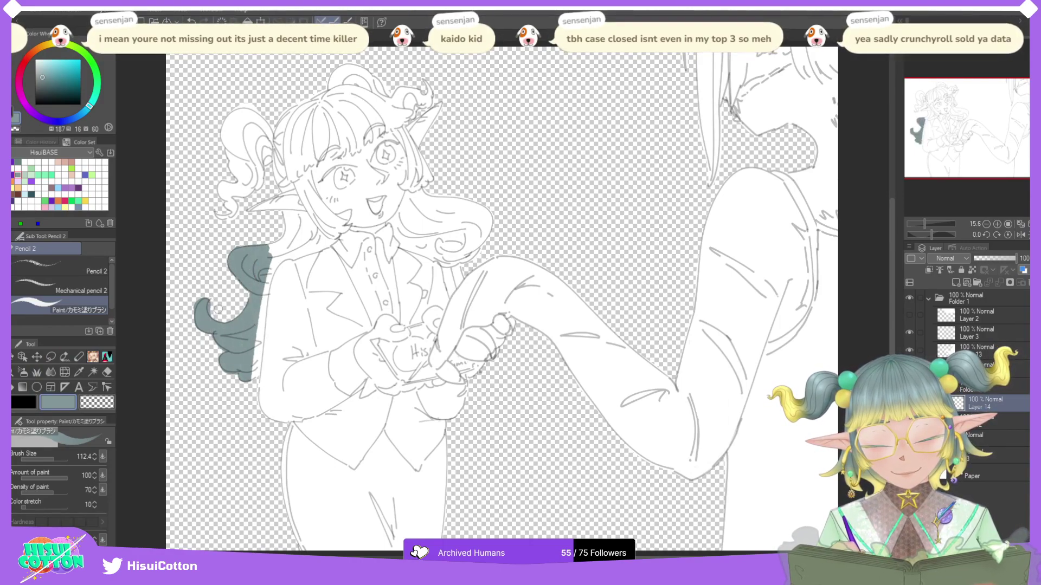
left_click_drag(57, 459, 58, 459)
mouse_move(244, 382)
left_mouse_down()
mouse_move(250, 330)
mouse_move(277, 250)
mouse_move(252, 359)
mouse_move(279, 241)
left_mouse_up()
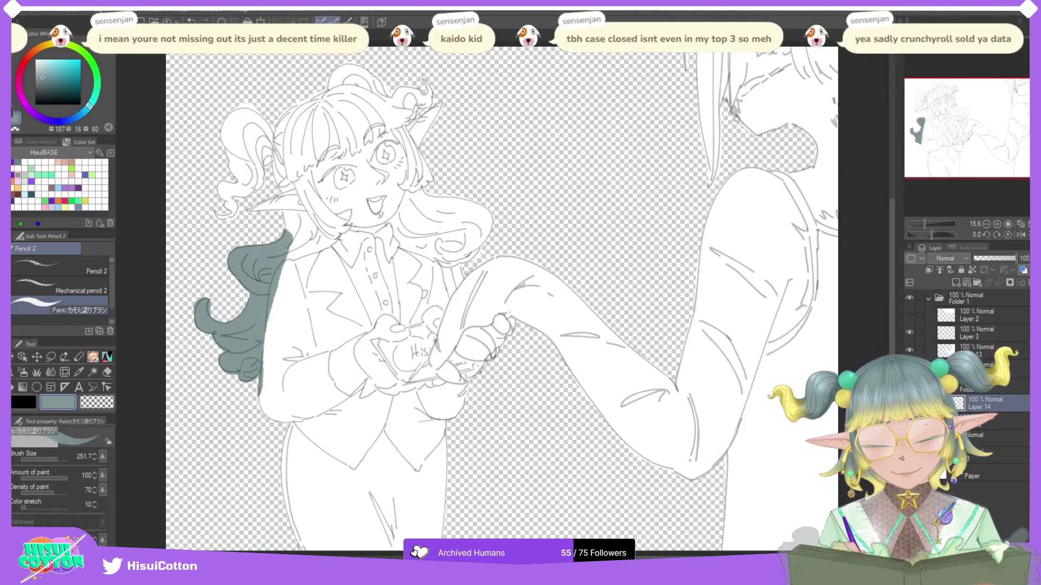
mouse_move(254, 325)
left_mouse_down()
mouse_move(254, 380)
mouse_move(298, 233)
mouse_move(293, 219)
mouse_move(319, 228)
mouse_move(287, 254)
mouse_move(345, 223)
mouse_move(341, 211)
mouse_move(317, 209)
mouse_move(293, 162)
mouse_move(341, 222)
mouse_move(301, 179)
mouse_move(279, 192)
mouse_move(301, 116)
mouse_move(241, 162)
mouse_move(228, 125)
mouse_move(327, 115)
mouse_move(306, 151)
mouse_move(347, 149)
mouse_move(374, 86)
mouse_move(314, 82)
mouse_move(345, 100)
mouse_move(412, 94)
mouse_move(379, 136)
mouse_move(412, 114)
mouse_move(373, 133)
mouse_move(399, 119)
mouse_move(423, 173)
mouse_move(414, 163)
mouse_move(415, 187)
mouse_move(410, 179)
mouse_move(403, 190)
mouse_move(423, 185)
mouse_move(403, 187)
mouse_move(425, 162)
mouse_move(425, 217)
mouse_move(390, 224)
mouse_move(401, 195)
mouse_move(404, 245)
mouse_move(411, 215)
mouse_move(455, 233)
mouse_move(417, 246)
mouse_move(447, 259)
mouse_move(452, 294)
mouse_move(428, 252)
mouse_move(455, 266)
mouse_move(423, 249)
mouse_move(465, 266)
mouse_move(482, 190)
mouse_move(458, 238)
mouse_move(475, 193)
mouse_move(460, 226)
left_mouse_up()
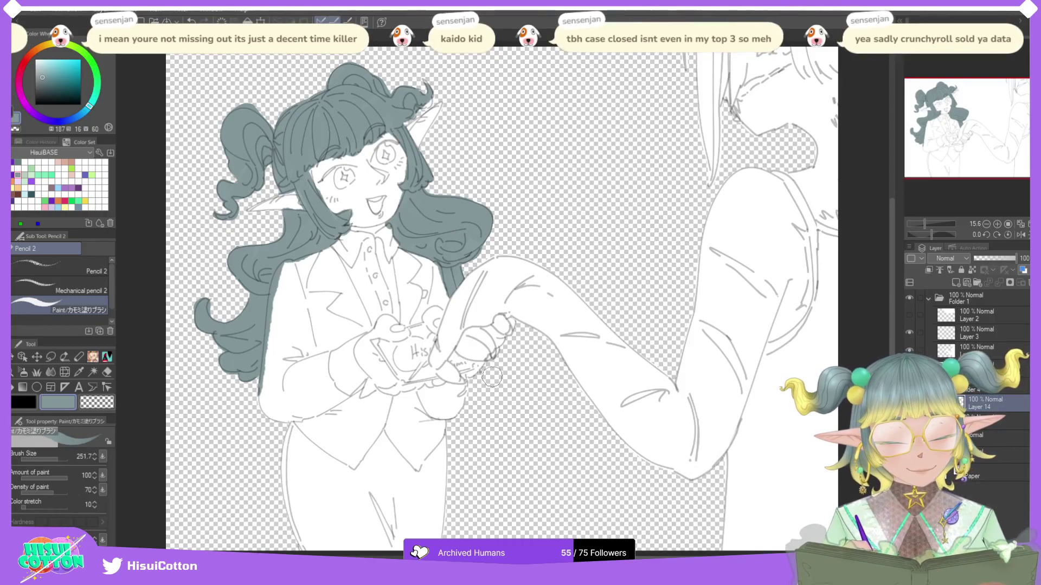
Step: Hide the foreground figure's layers and paint the uncovered lower hair lock beside the card and the curl near the ear gray-teal
left_click(909, 333)
left_click(909, 332)
left_click(909, 351)
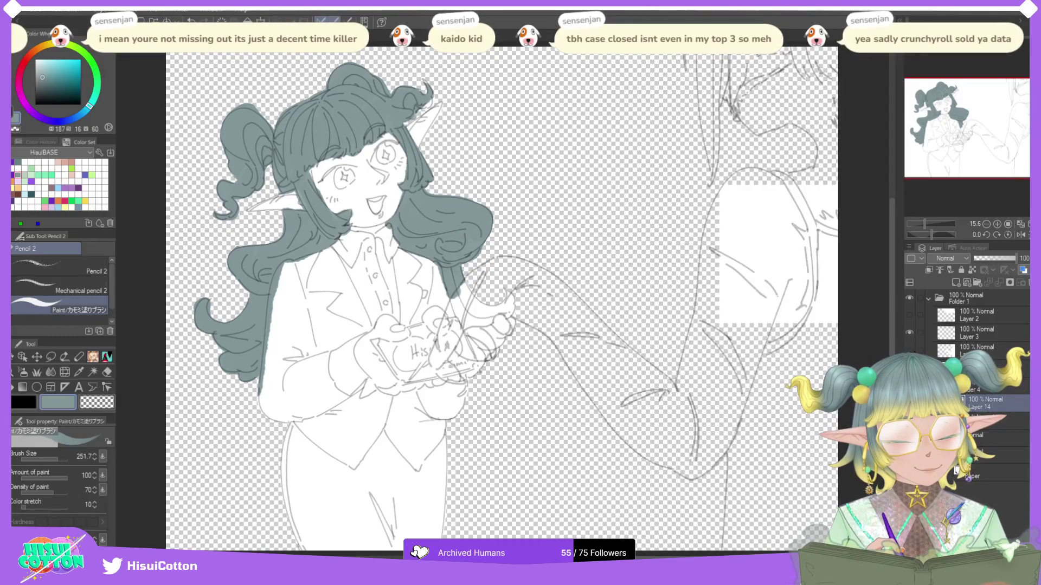
left_click(910, 368)
left_click(909, 333)
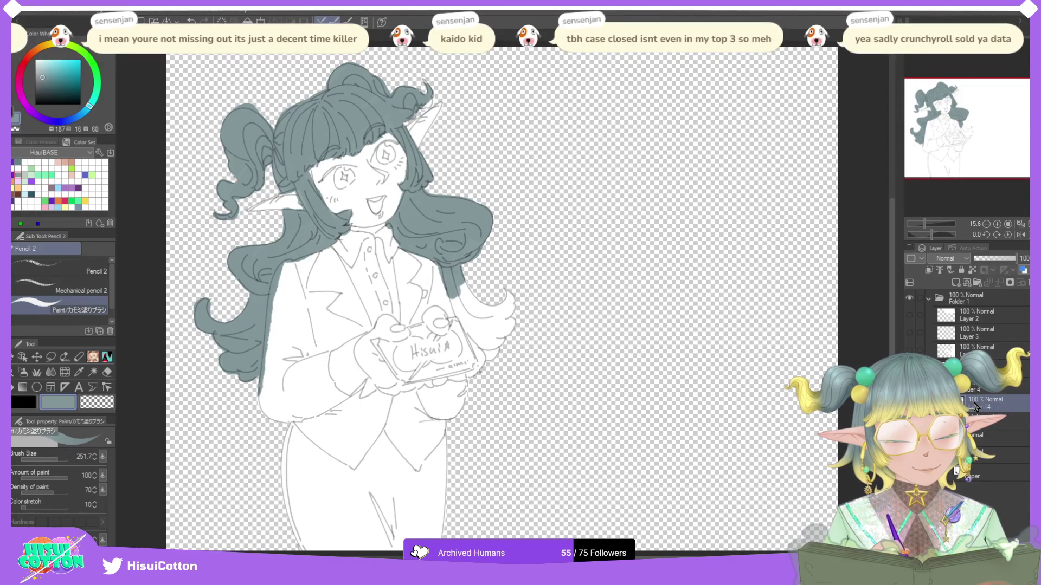
left_click_drag(481, 325, 455, 292)
left_click_drag(492, 359, 508, 294)
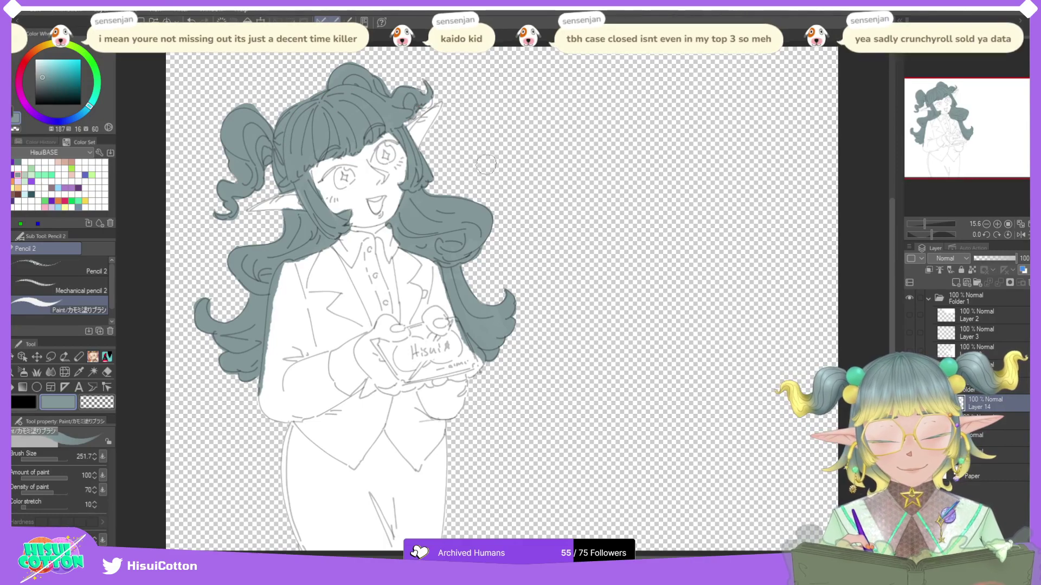
left_click_drag(438, 90, 427, 93)
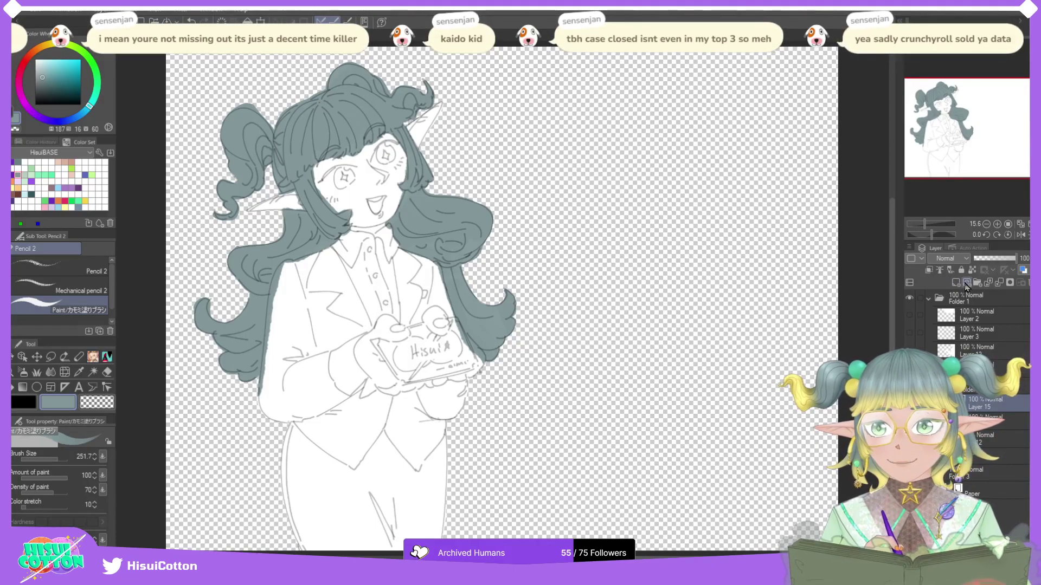
Step: Paint the small character's face, both ears and hands in a light skin tone on new Layer 15
left_click(58, 162)
mouse_move(344, 198)
left_mouse_down()
mouse_move(322, 173)
mouse_move(358, 164)
mouse_move(346, 172)
mouse_move(376, 185)
mouse_move(387, 168)
mouse_move(389, 192)
mouse_move(347, 202)
mouse_move(374, 221)
left_mouse_up()
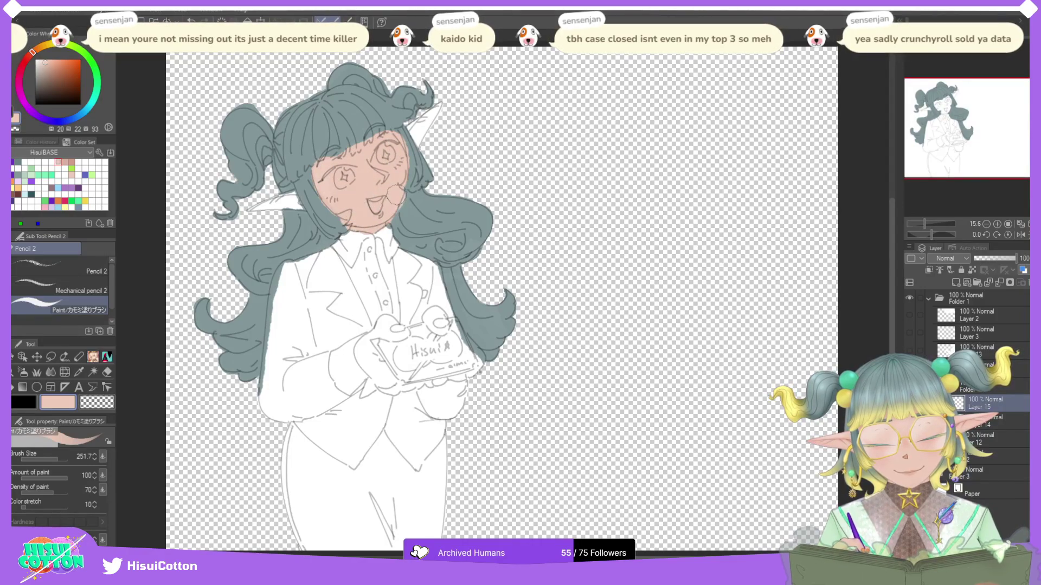
mouse_move(426, 148)
left_mouse_down()
mouse_move(414, 131)
mouse_move(425, 149)
mouse_move(452, 97)
left_mouse_up()
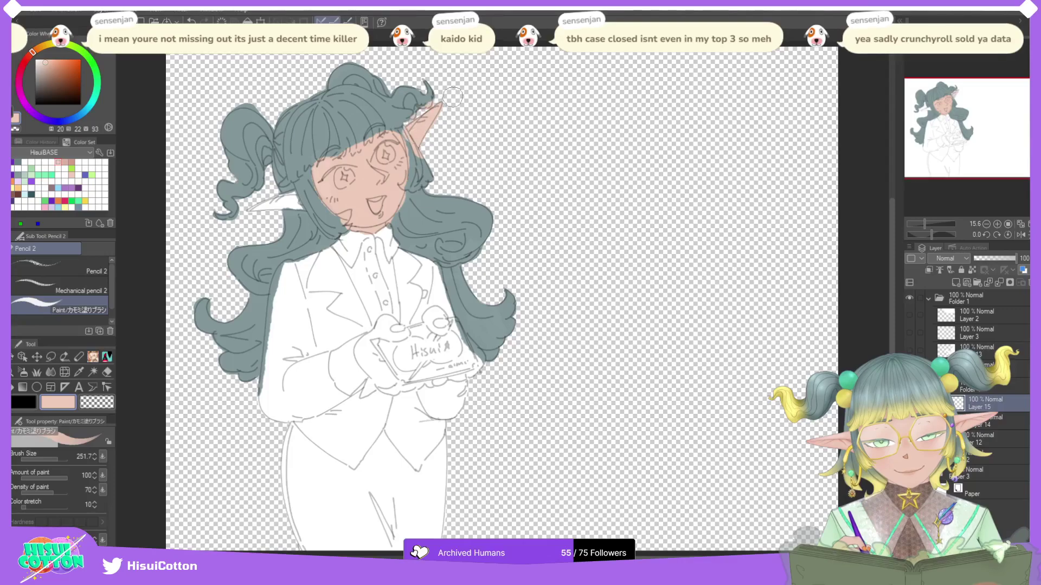
mouse_move(291, 205)
left_mouse_down()
mouse_move(245, 210)
mouse_move(295, 196)
mouse_move(299, 209)
mouse_move(284, 203)
mouse_move(302, 207)
mouse_move(322, 171)
mouse_move(286, 207)
mouse_move(247, 213)
left_mouse_up()
mouse_move(387, 369)
left_mouse_down()
mouse_move(363, 355)
mouse_move(383, 326)
mouse_move(394, 335)
mouse_move(382, 318)
mouse_move(400, 328)
mouse_move(393, 321)
mouse_move(401, 333)
mouse_move(374, 365)
mouse_move(391, 389)
left_mouse_up()
mouse_move(374, 354)
left_mouse_down()
mouse_move(398, 388)
mouse_move(414, 388)
mouse_move(422, 384)
mouse_move(379, 379)
mouse_move(367, 366)
mouse_move(374, 334)
mouse_move(445, 371)
mouse_move(431, 385)
mouse_move(462, 372)
mouse_move(425, 385)
mouse_move(471, 373)
mouse_move(482, 342)
mouse_move(475, 374)
mouse_move(466, 333)
mouse_move(475, 355)
mouse_move(440, 324)
left_mouse_up()
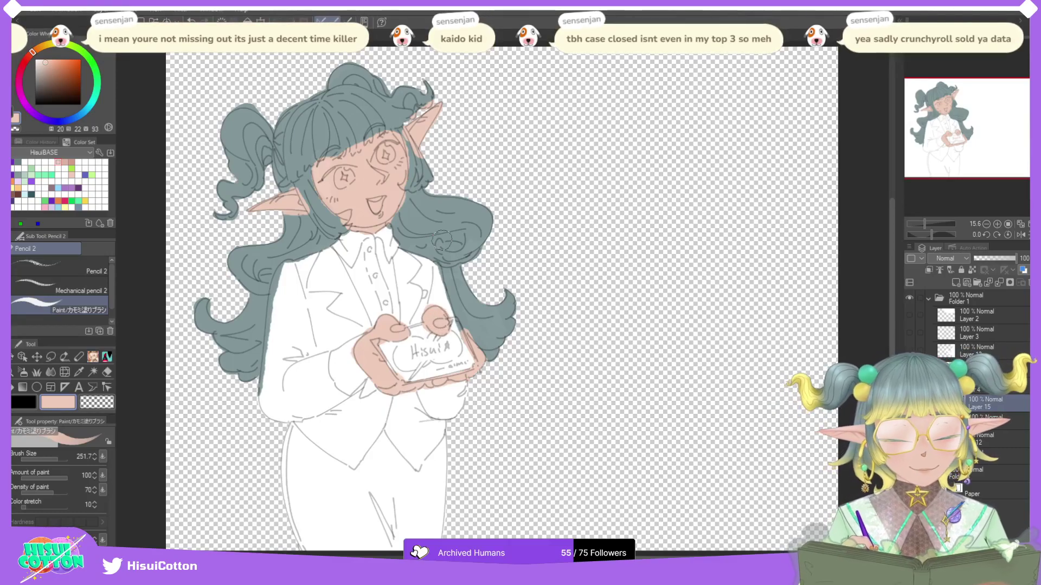
Step: Outline the suit's sleeves, front lapel edge, hem and trouser sides in medium gray on new Layer 16
left_click(59, 183)
left_click(58, 182)
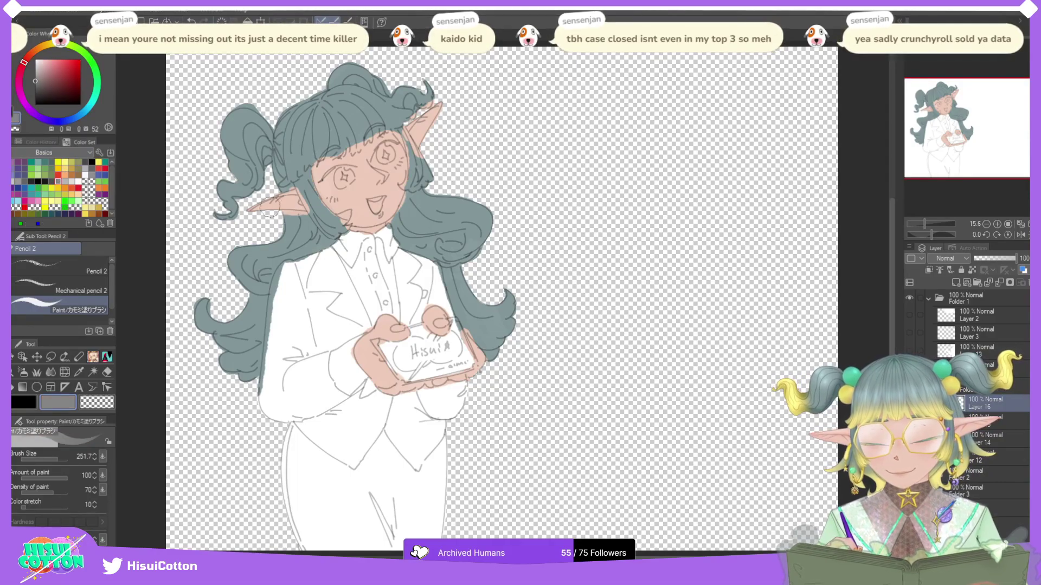
mouse_move(279, 358)
left_mouse_down()
mouse_move(281, 382)
mouse_move(282, 303)
mouse_move(271, 415)
mouse_move(283, 417)
mouse_move(303, 548)
mouse_move(325, 428)
mouse_move(306, 545)
mouse_move(364, 542)
mouse_move(335, 412)
left_mouse_up()
key("ctrl+z")
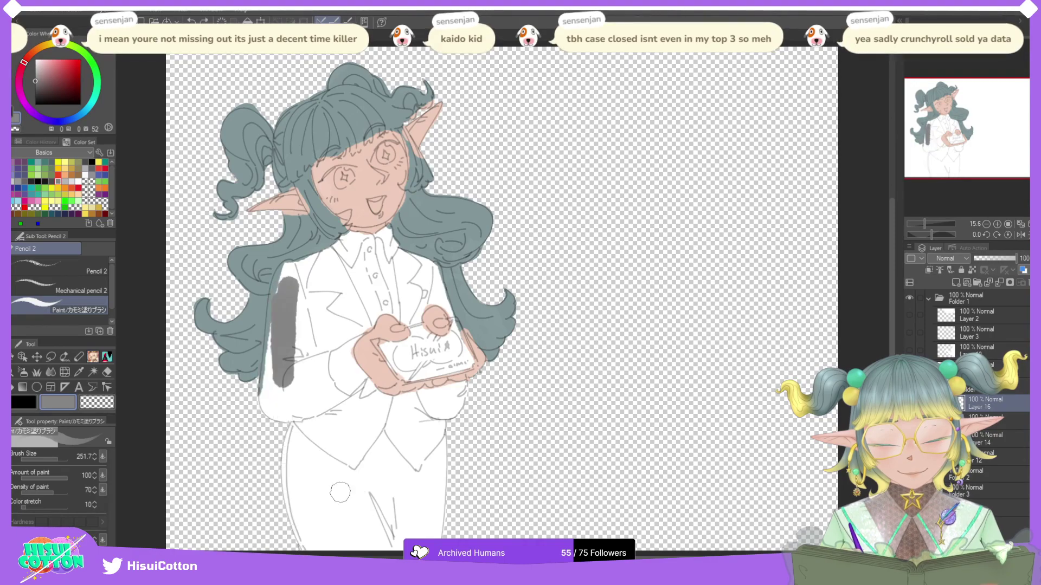
mouse_move(310, 549)
left_mouse_down()
mouse_move(294, 516)
mouse_move(302, 536)
mouse_move(287, 453)
mouse_move(293, 421)
mouse_move(266, 406)
mouse_move(283, 269)
mouse_move(271, 345)
mouse_move(285, 270)
mouse_move(289, 307)
mouse_move(283, 279)
mouse_move(274, 367)
mouse_move(284, 277)
mouse_move(334, 252)
mouse_move(321, 258)
mouse_move(365, 327)
mouse_move(331, 345)
mouse_move(325, 376)
mouse_move(350, 401)
mouse_move(402, 401)
mouse_move(380, 394)
mouse_move(435, 385)
mouse_move(457, 404)
mouse_move(418, 396)
mouse_move(457, 387)
mouse_move(420, 392)
mouse_move(451, 387)
mouse_move(426, 386)
mouse_move(458, 391)
mouse_move(460, 402)
mouse_move(355, 399)
left_mouse_up()
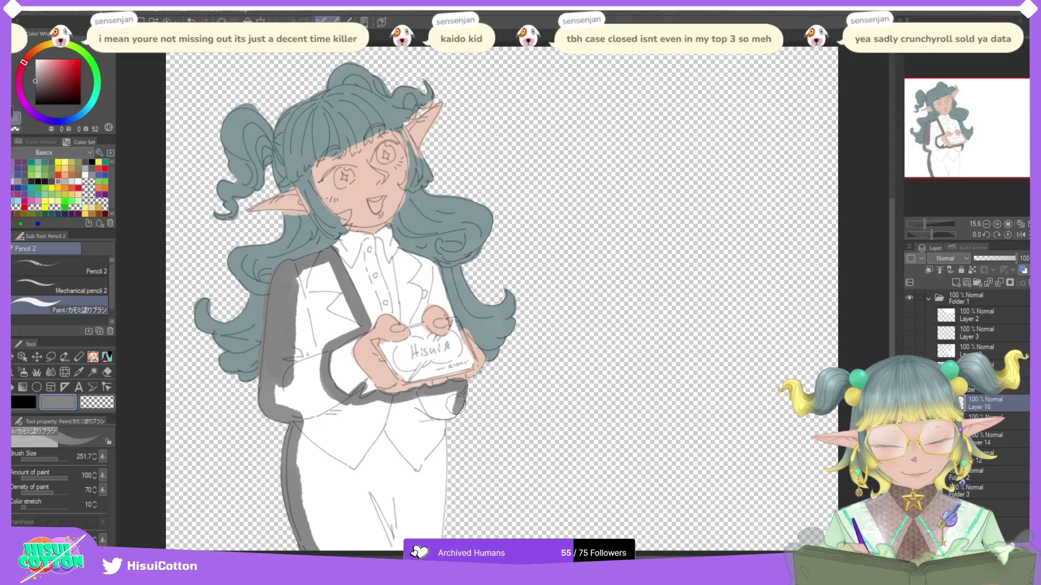
mouse_move(455, 404)
left_mouse_down()
mouse_move(446, 418)
mouse_move(458, 412)
mouse_move(447, 523)
left_mouse_up()
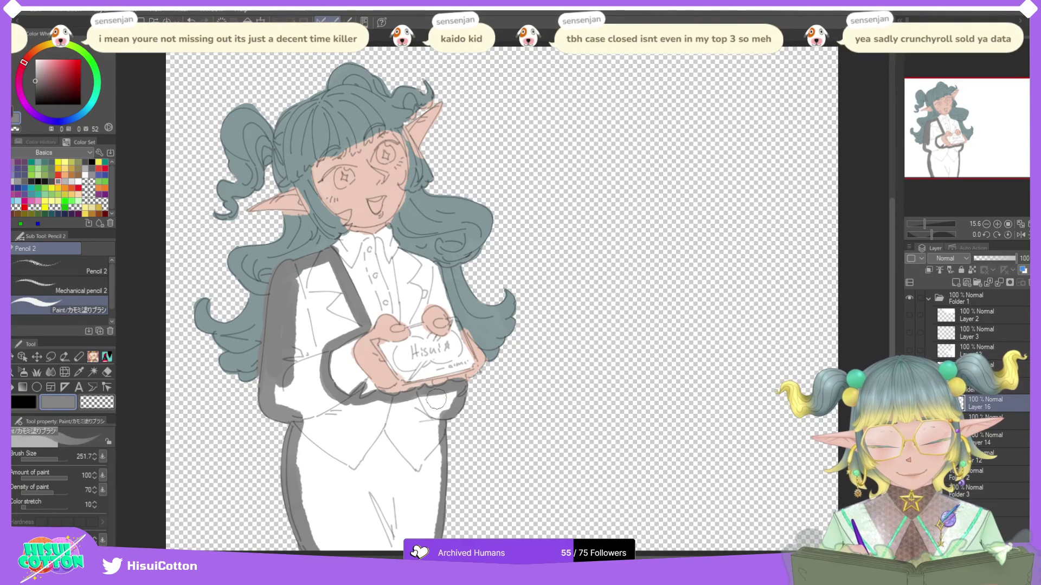
Step: Fill the outlined jacket and trousers with medium gray and paint over the light seams left along the fill edges
left_click(37, 372)
left_click(444, 431)
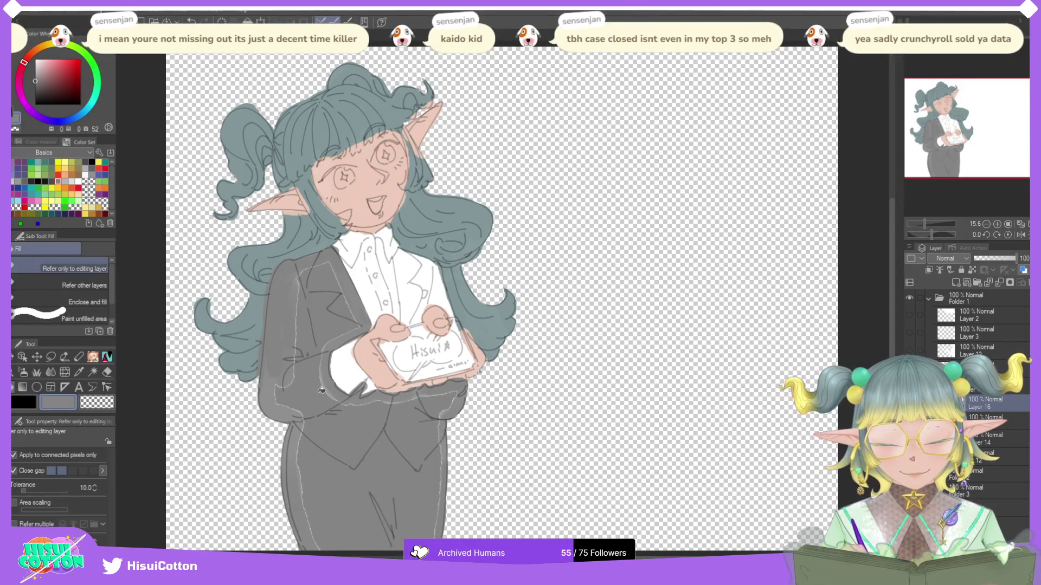
left_click(299, 416)
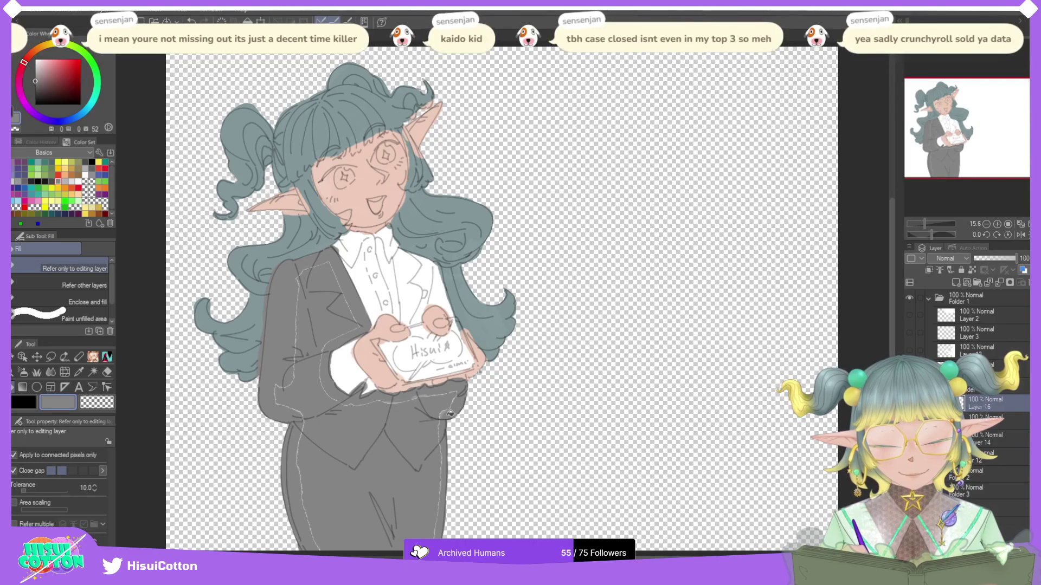
left_click(93, 358)
left_click_drag(319, 545, 307, 446)
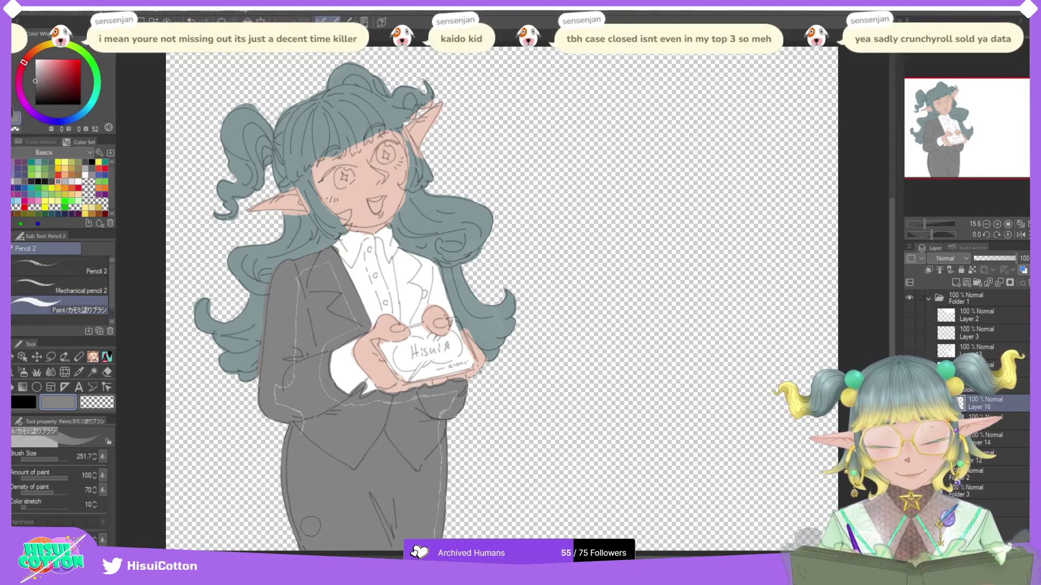
left_click_drag(299, 279, 345, 307)
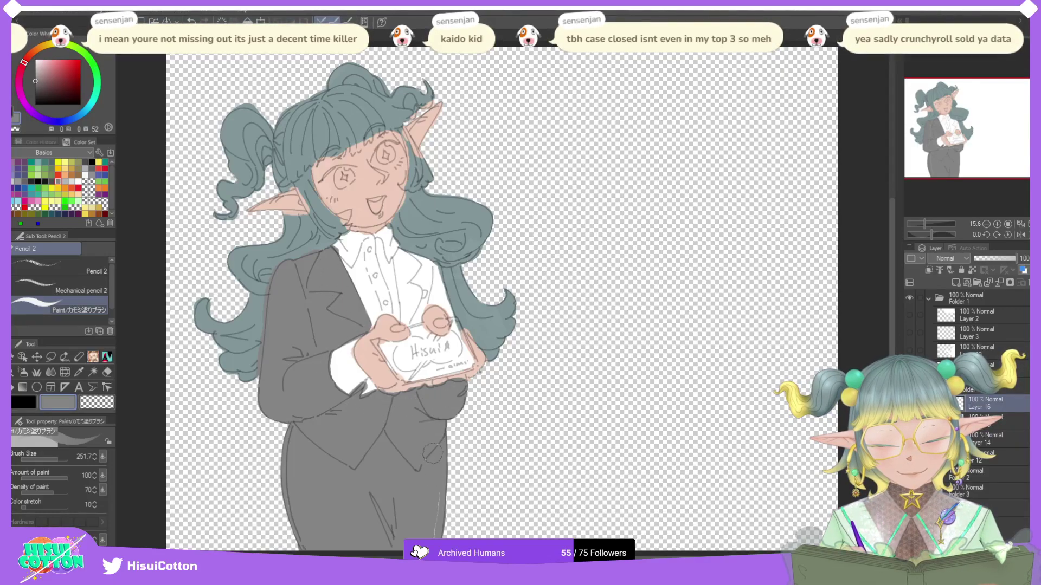
Step: Paint the remaining jacket half beside the shirt front gray, covering the lapel, shoulder and area down to the hand
mouse_move(406, 293)
left_mouse_down()
mouse_move(405, 319)
mouse_move(415, 304)
mouse_move(402, 302)
mouse_move(398, 252)
mouse_move(412, 305)
mouse_move(415, 261)
mouse_move(405, 258)
mouse_move(422, 293)
left_mouse_up()
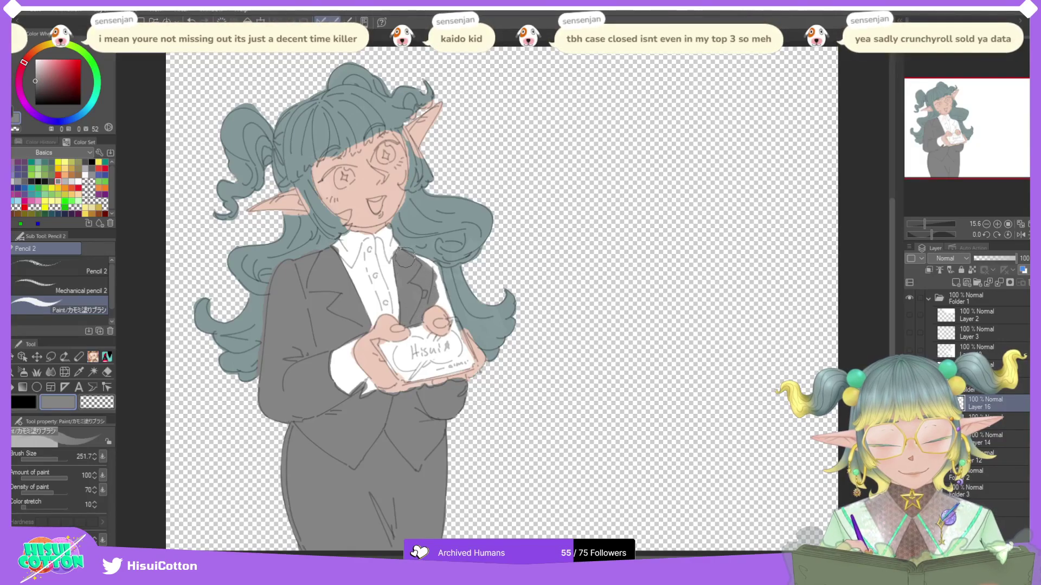
mouse_move(403, 259)
left_mouse_down()
mouse_move(434, 273)
mouse_move(424, 260)
mouse_move(439, 288)
mouse_move(424, 286)
mouse_move(449, 306)
left_mouse_up()
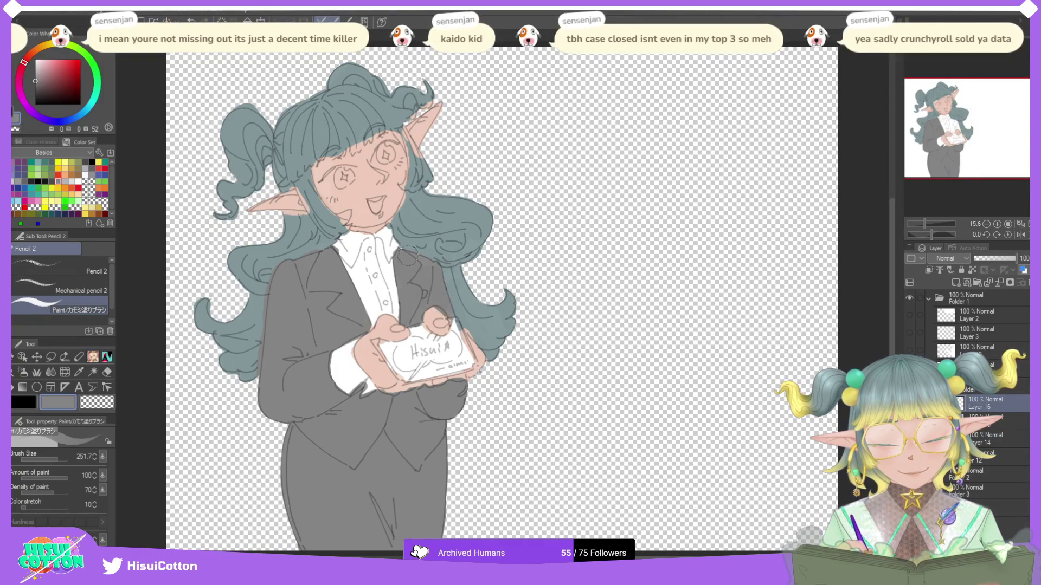
mouse_move(419, 319)
left_mouse_down()
mouse_move(445, 313)
mouse_move(434, 309)
left_mouse_up()
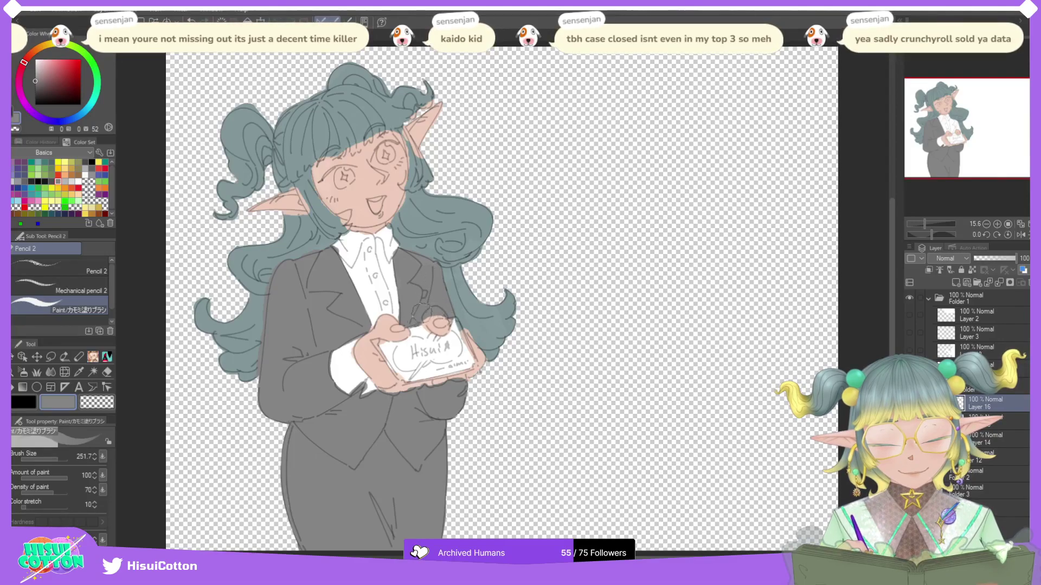
mouse_move(410, 315)
left_mouse_down()
mouse_move(398, 253)
mouse_move(395, 265)
mouse_move(413, 313)
mouse_move(408, 264)
left_mouse_up()
Step: Erase the gray overlapping the shirt edge, the thumb above the card and the shirt cuff
key("e")
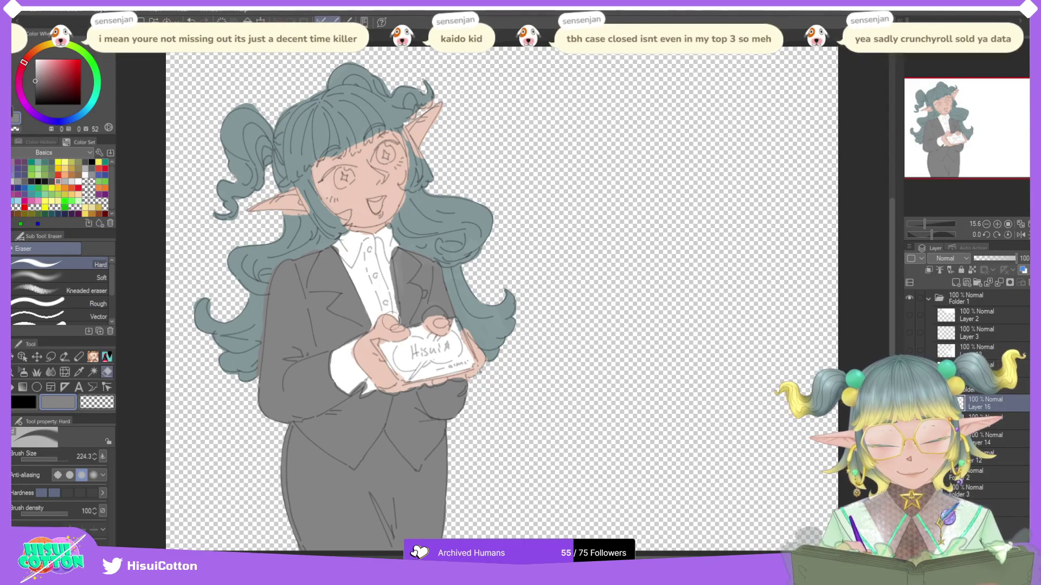
left_click_drag(393, 320, 391, 295)
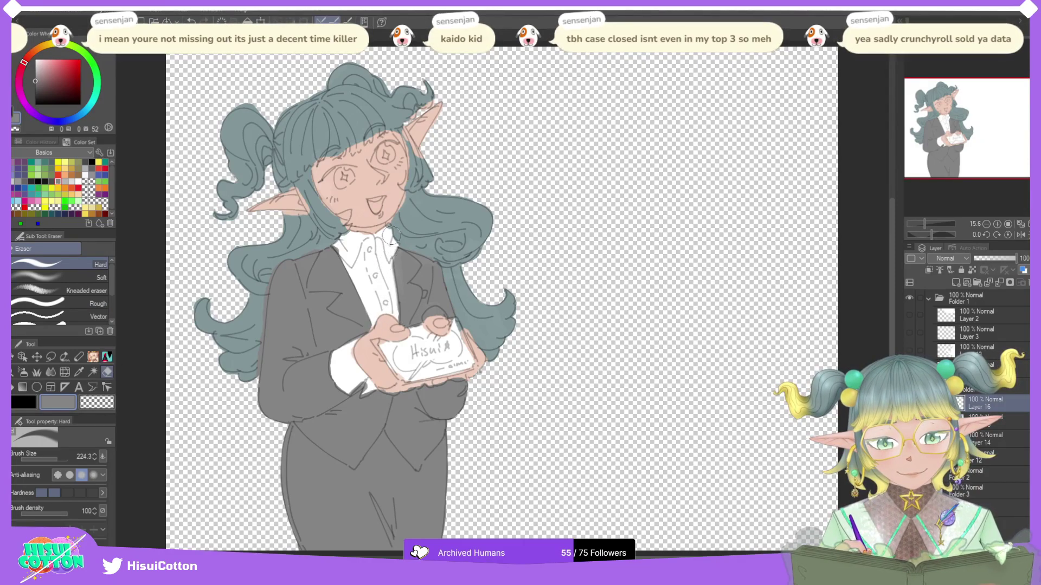
key("ctrl+z")
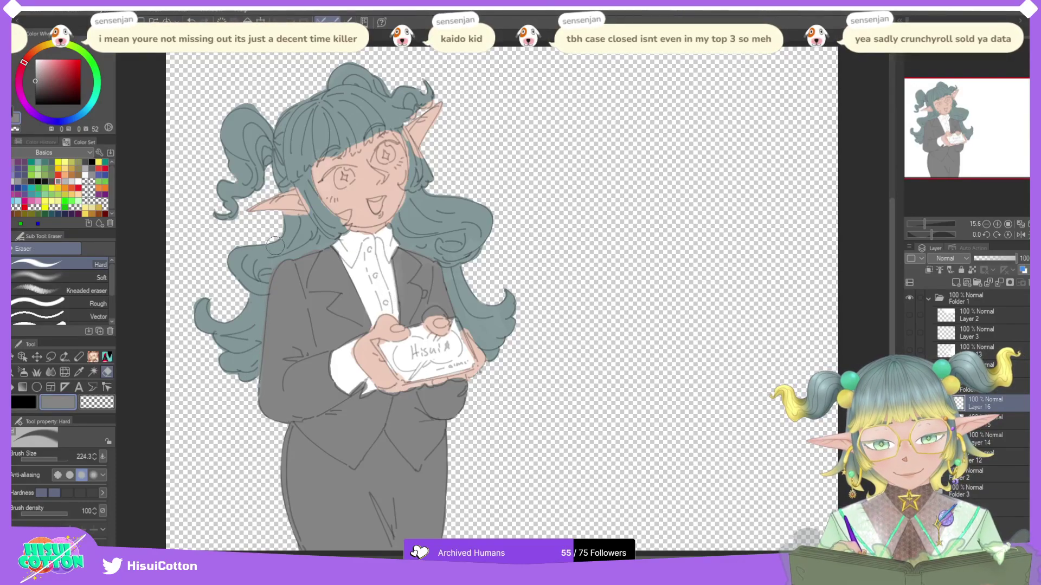
key("ctrl+z")
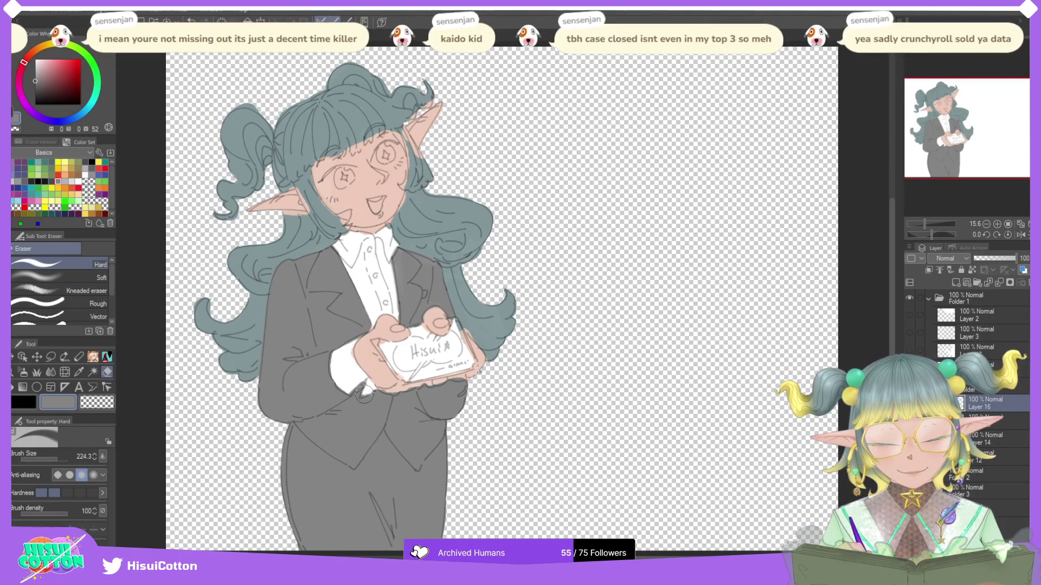
Step: Paint both irises mint green on new Layer 17 above the suit color
scroll(415, 306, "down", 3)
scroll(415, 308, "up", 1)
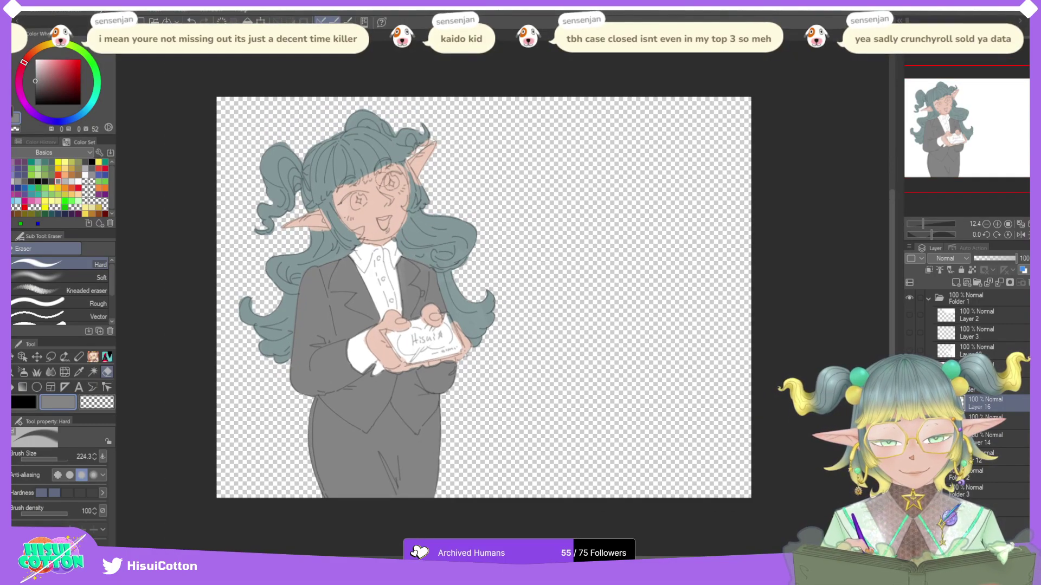
scroll(372, 147, "up", 4)
scroll(372, 148, "up", 1)
key("p")
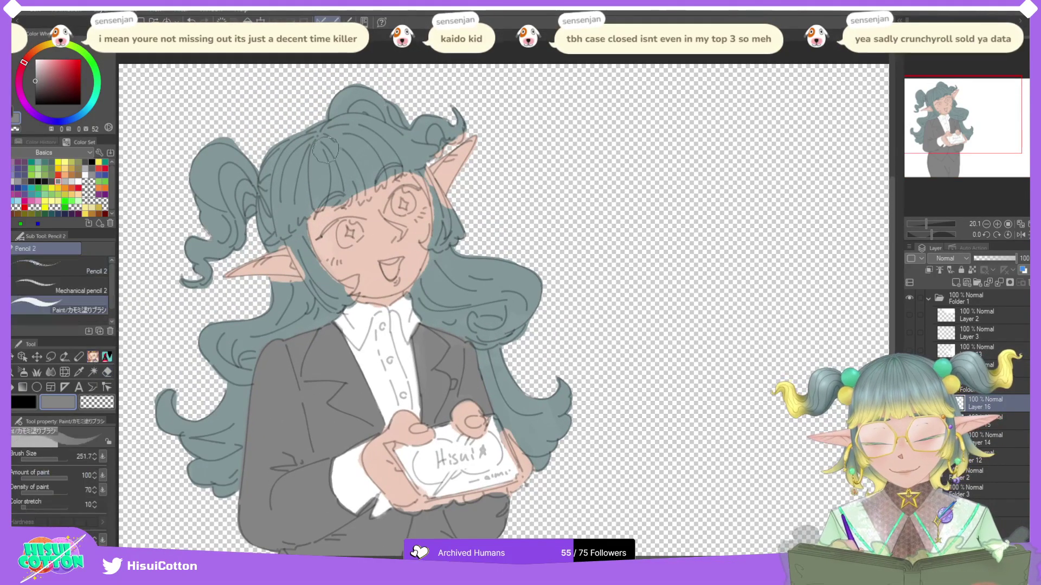
scroll(322, 137, "up", 1)
scroll(322, 137, "up", 1)
left_click(956, 283)
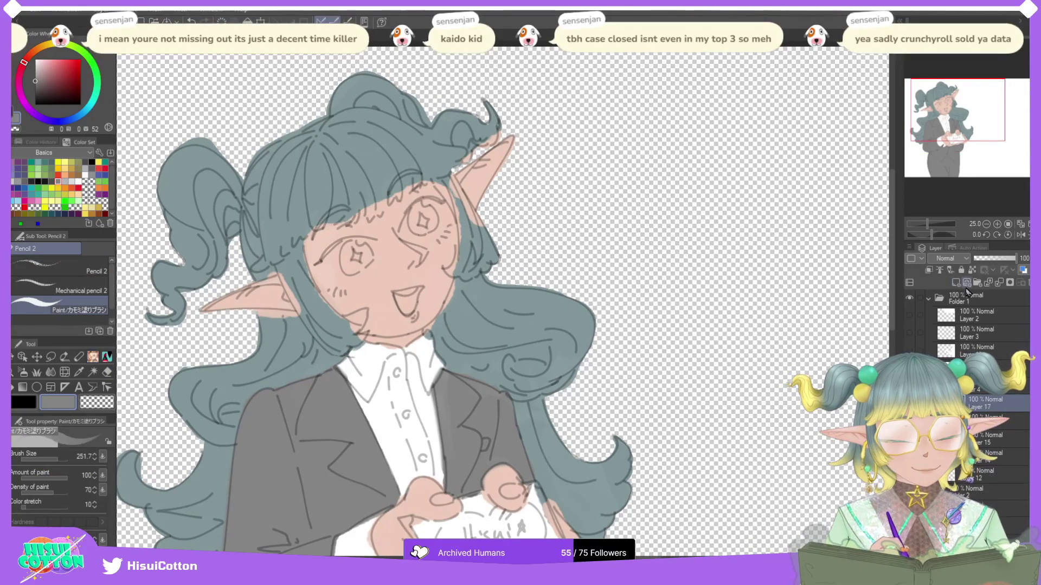
left_click(57, 203)
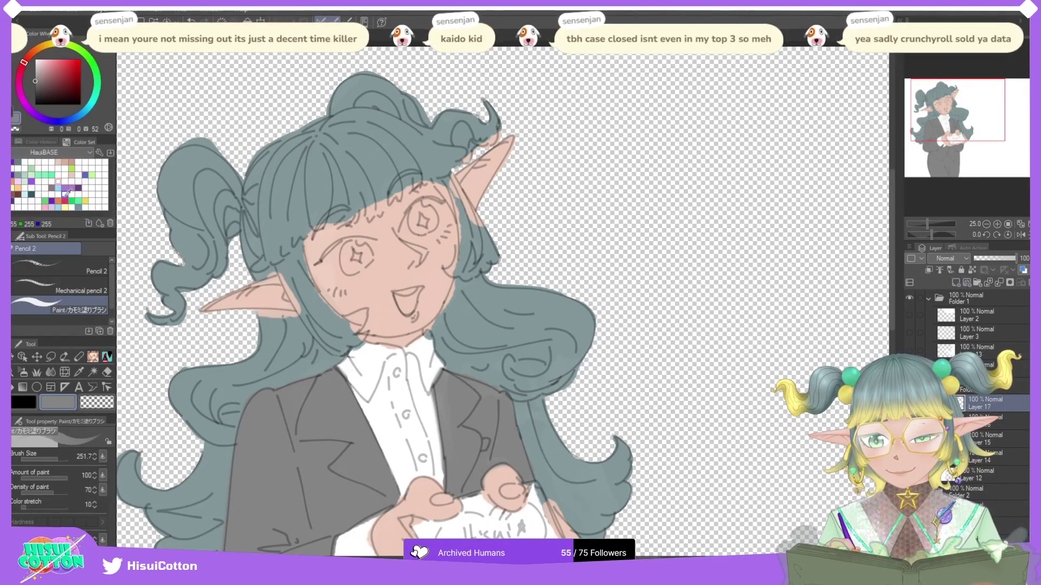
left_click(38, 175)
mouse_move(341, 255)
left_mouse_down()
mouse_move(355, 260)
mouse_move(360, 249)
mouse_move(350, 249)
mouse_move(362, 255)
mouse_move(349, 261)
left_mouse_up()
mouse_move(428, 226)
left_mouse_down()
mouse_move(413, 234)
mouse_move(431, 215)
left_mouse_up()
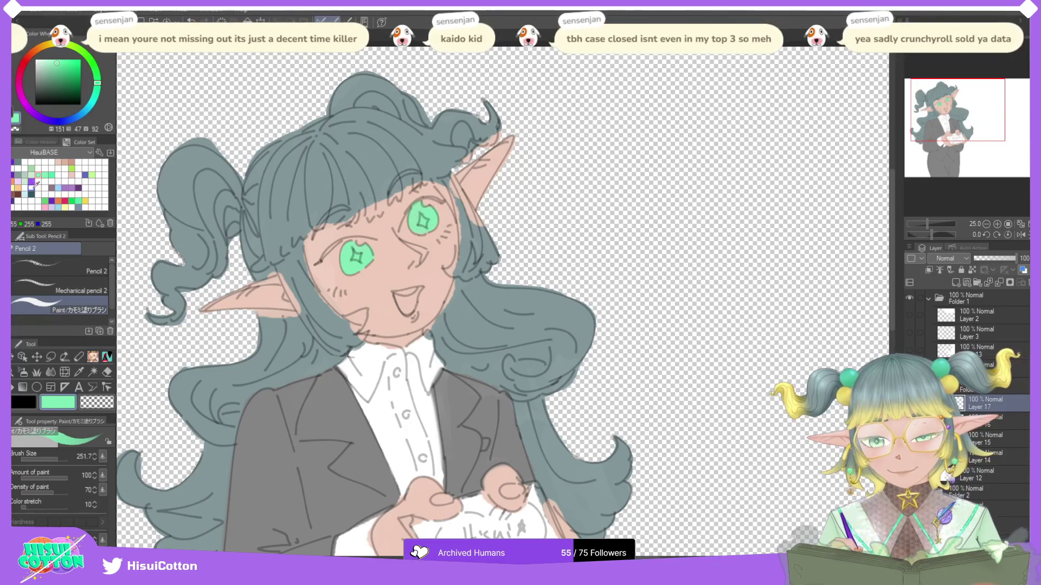
Step: Shade both irises gray-teal above and pale yellow below, and color their star pupils pale yellow at brush size 50.2
left_click(24, 169)
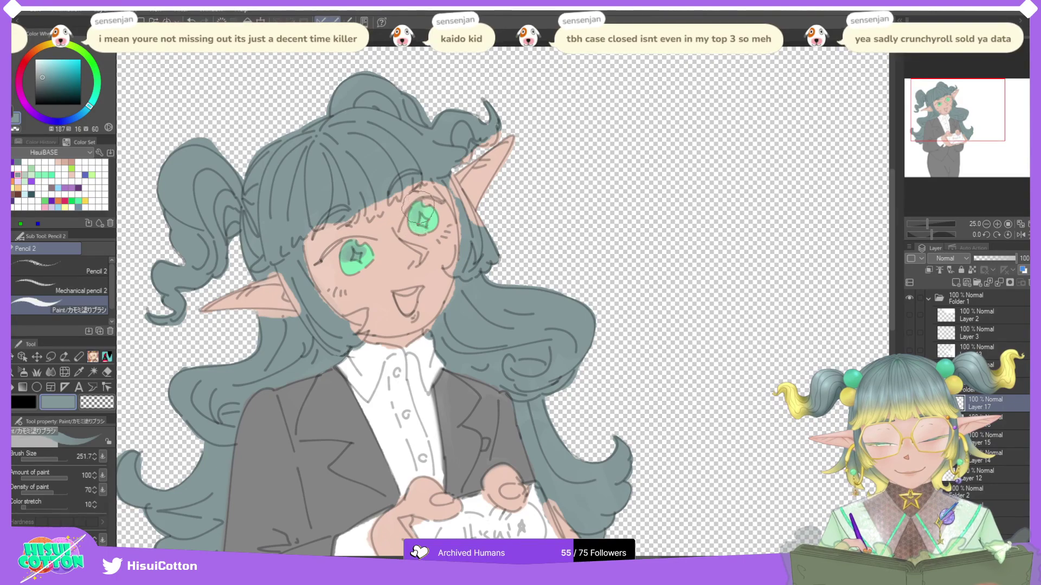
left_click(52, 175)
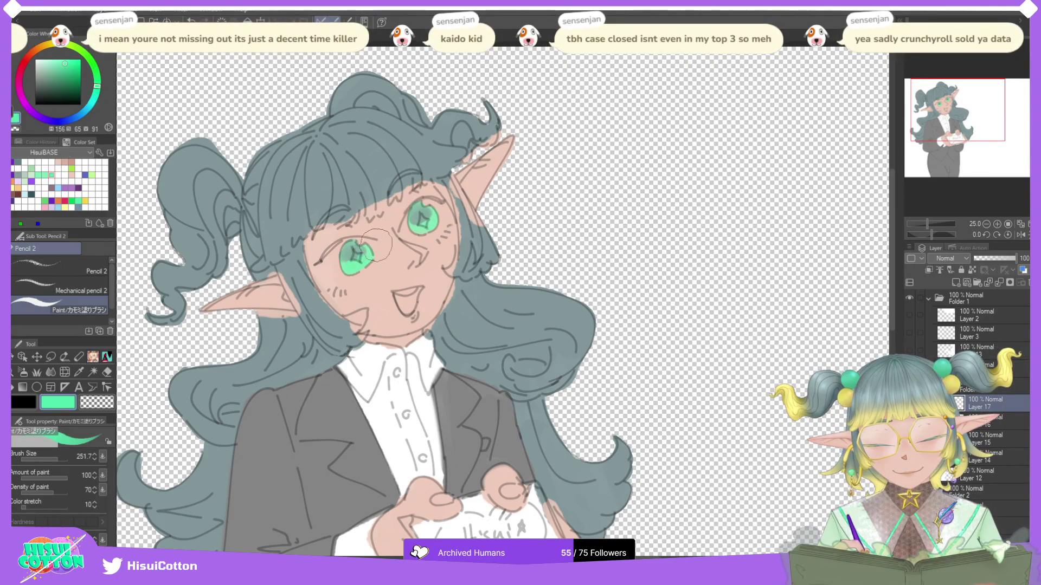
left_click(14, 188)
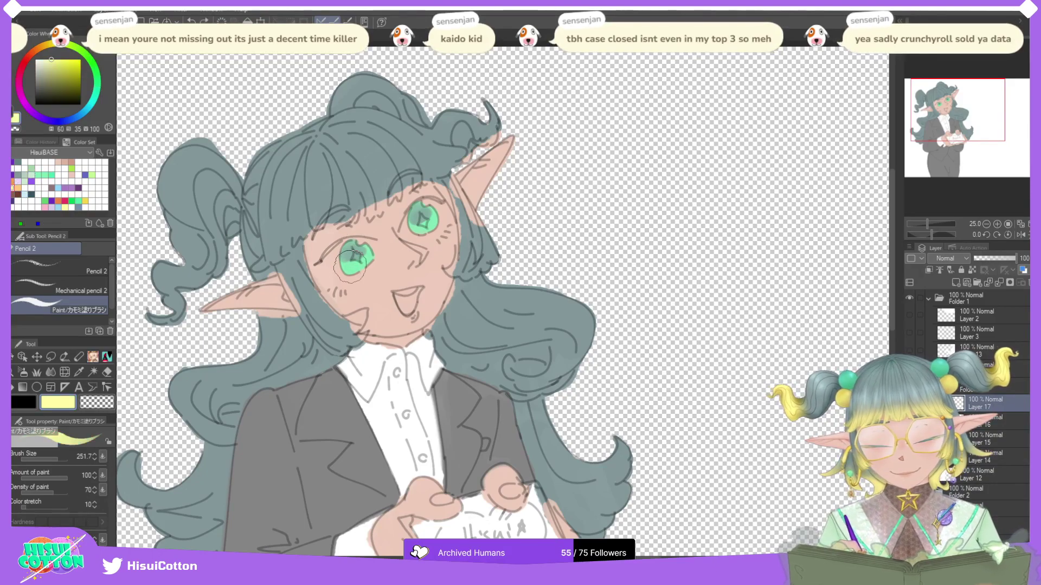
left_click_drag(355, 263, 362, 255)
left_click_drag(420, 231, 432, 220)
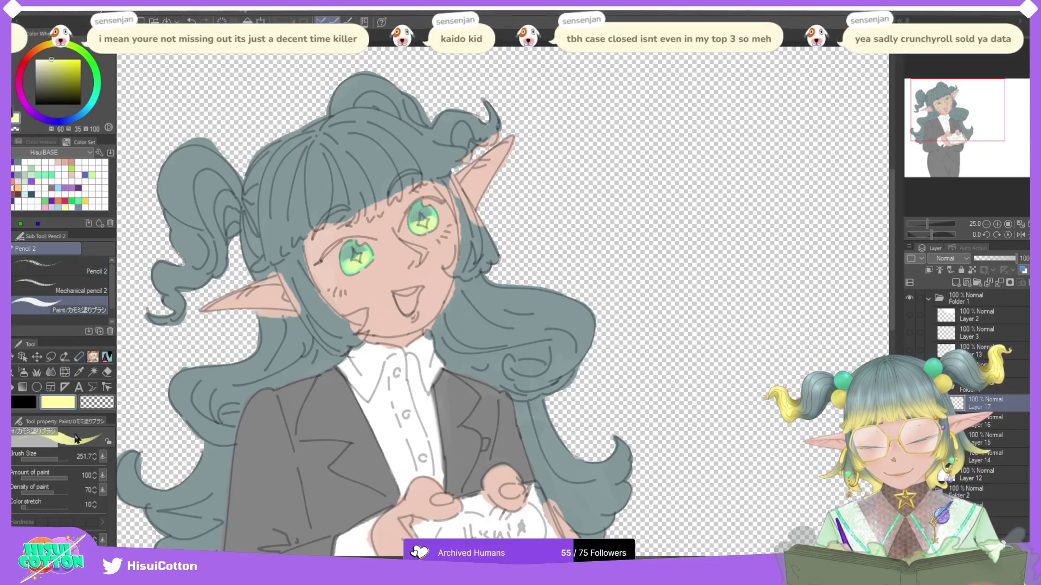
left_click_drag(61, 459, 51, 451)
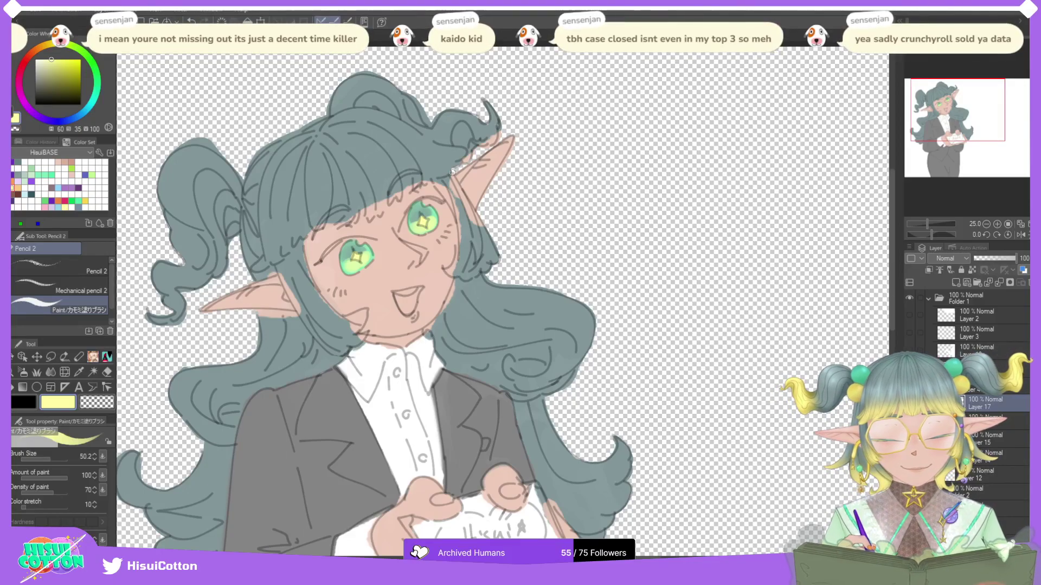
Step: Color the open mouth's upper teeth white and its interior dark reddish brown, keeping the edge between them clean
left_click(99, 187)
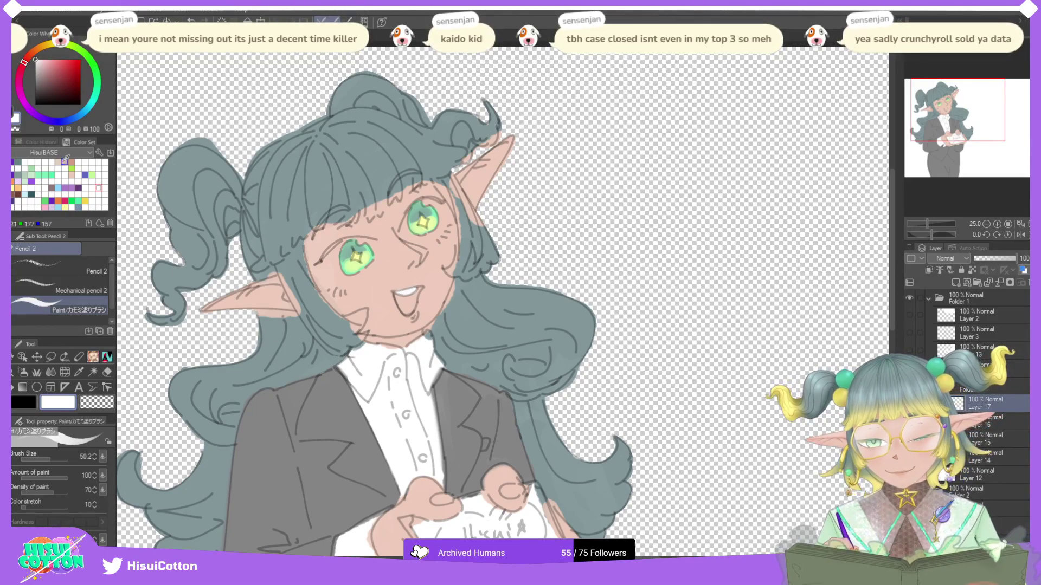
left_click(18, 194)
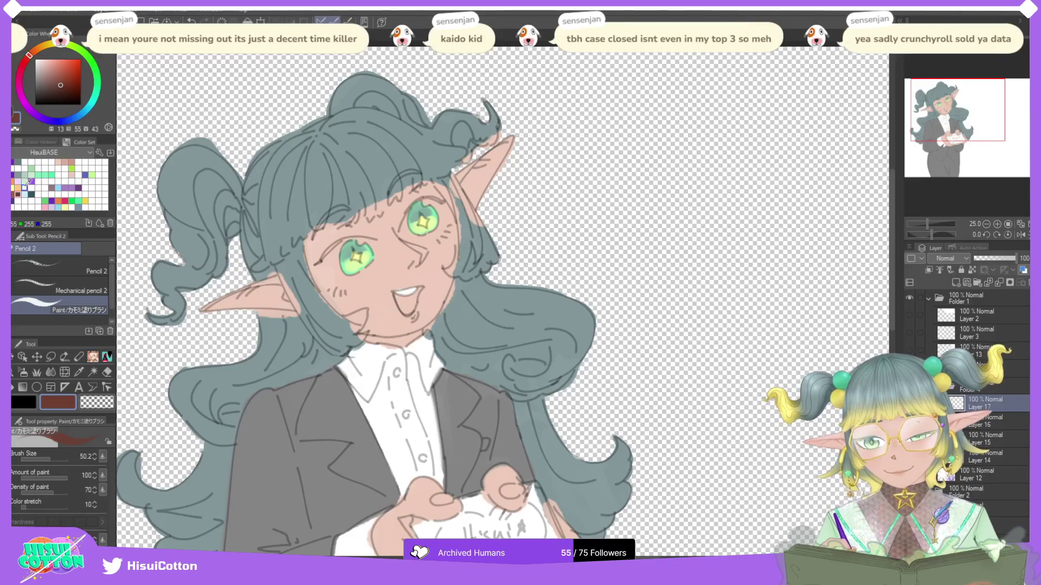
left_click_drag(407, 308, 396, 297)
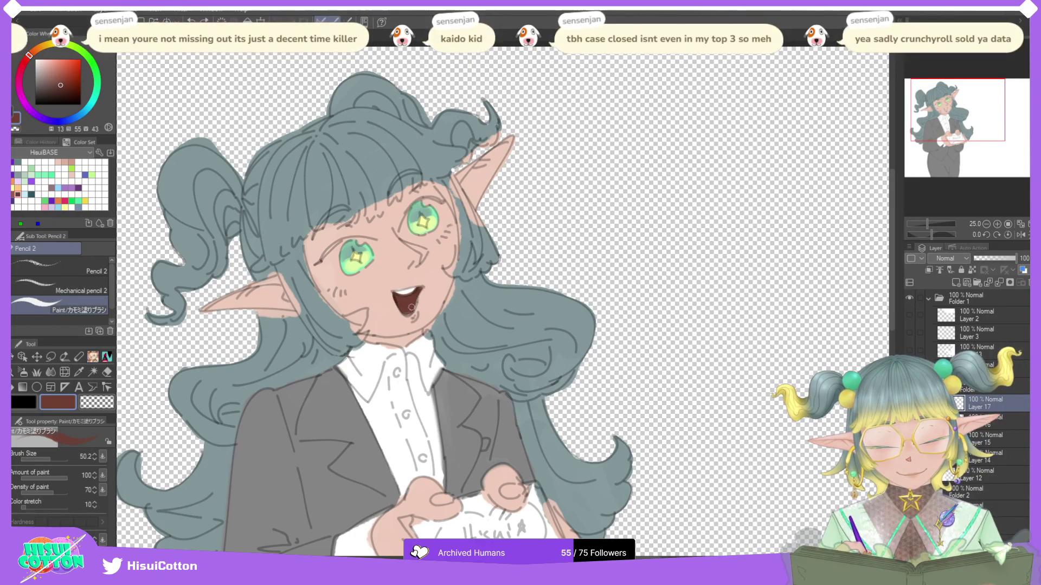
left_click(401, 292, "alt")
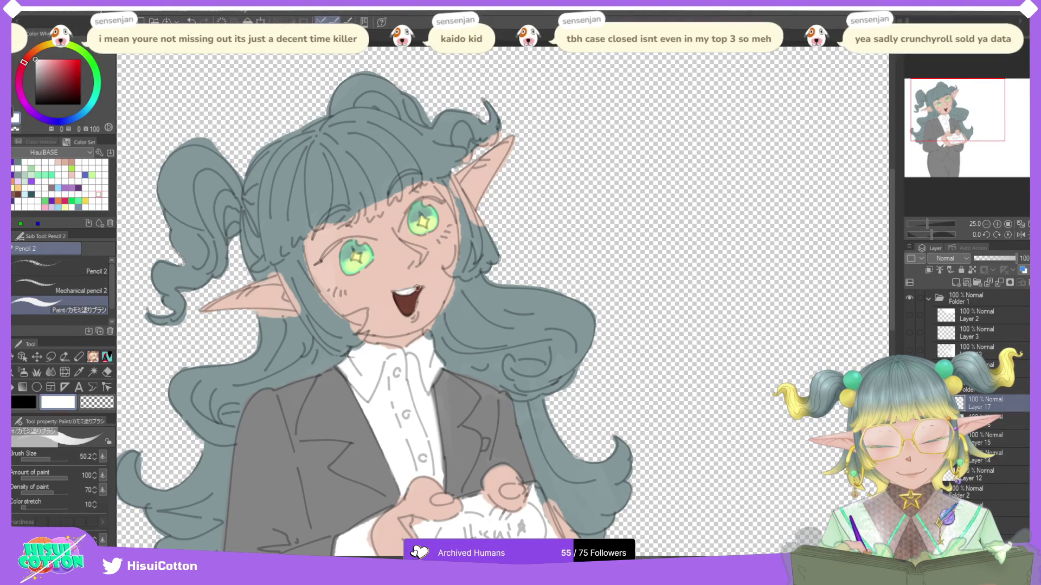
key("e")
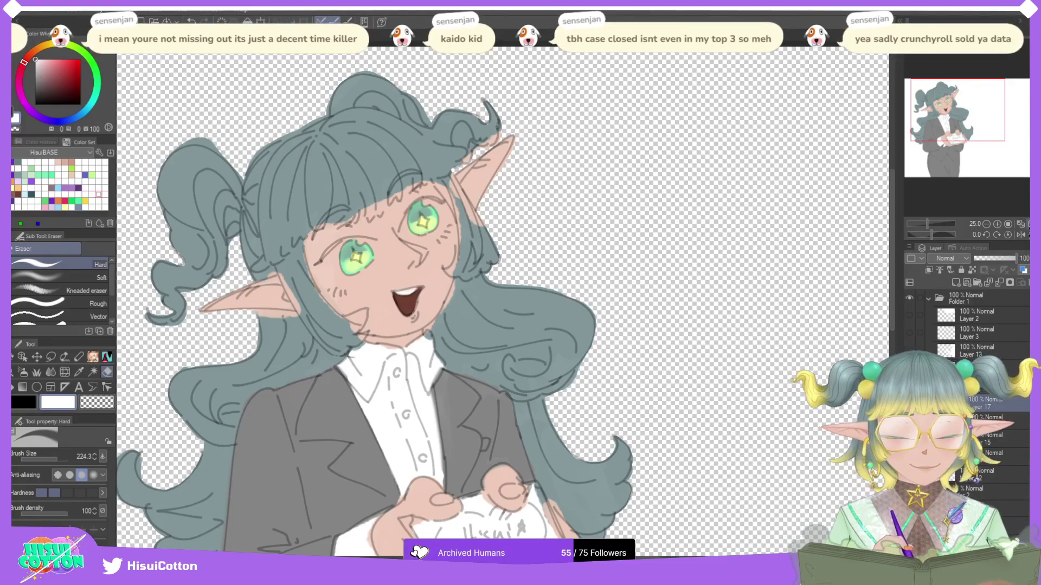
Step: Collapse the finished color folder, and create a new folder above Layer 13 with an empty raster layer inside it
left_click(1008, 225)
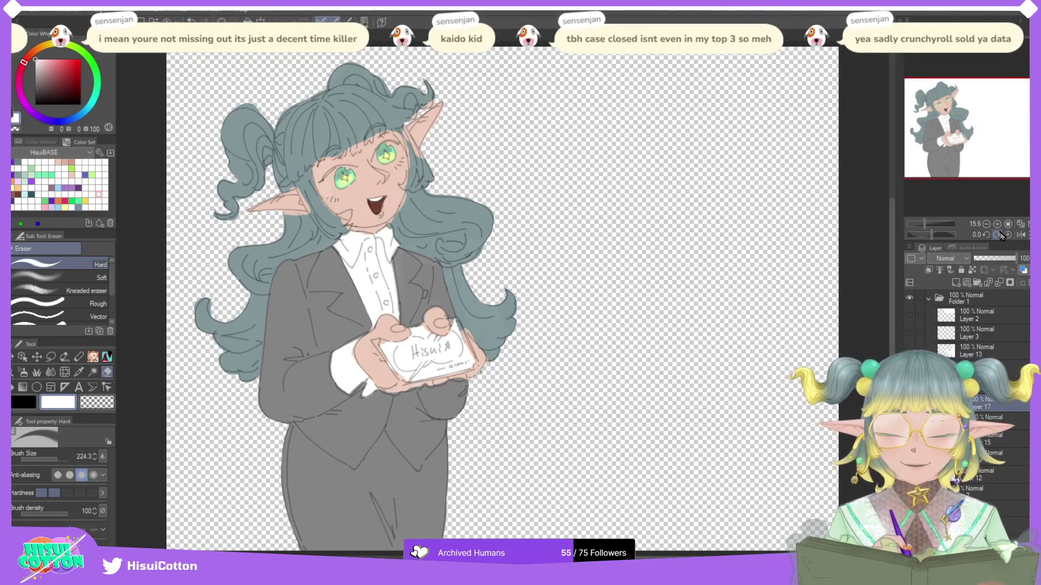
left_click(937, 386)
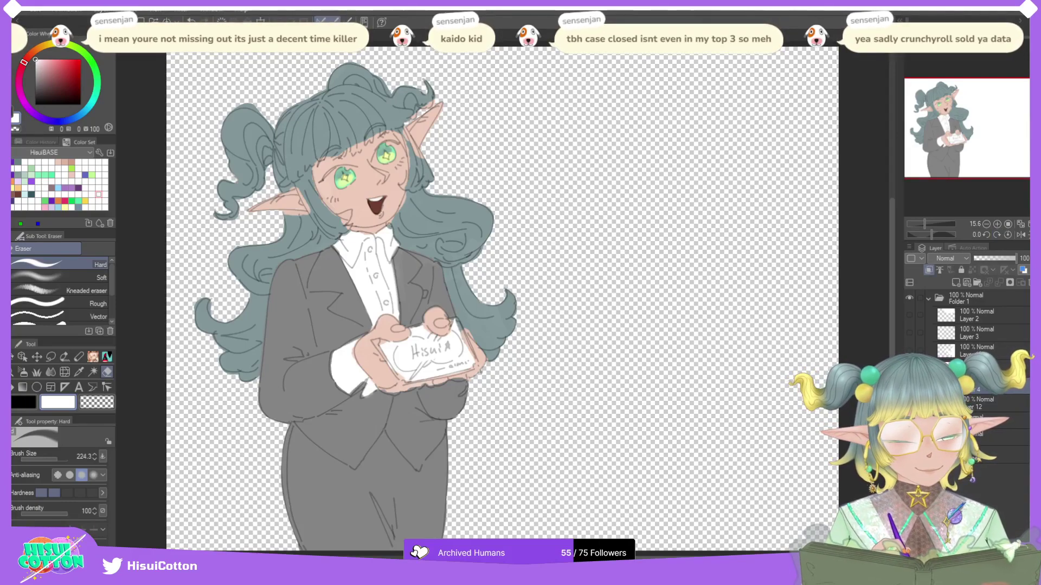
left_click(971, 349)
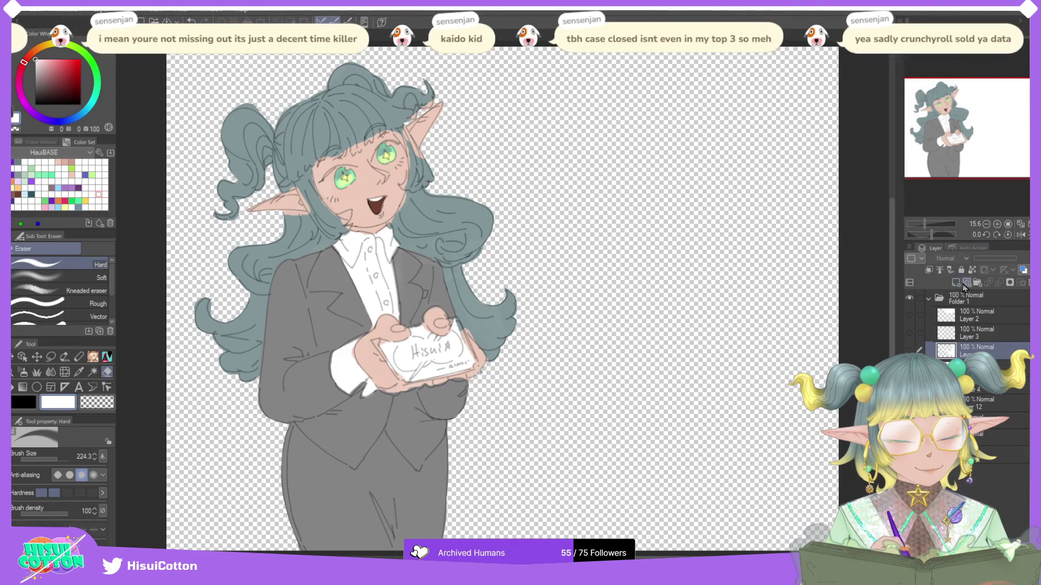
left_click(977, 283)
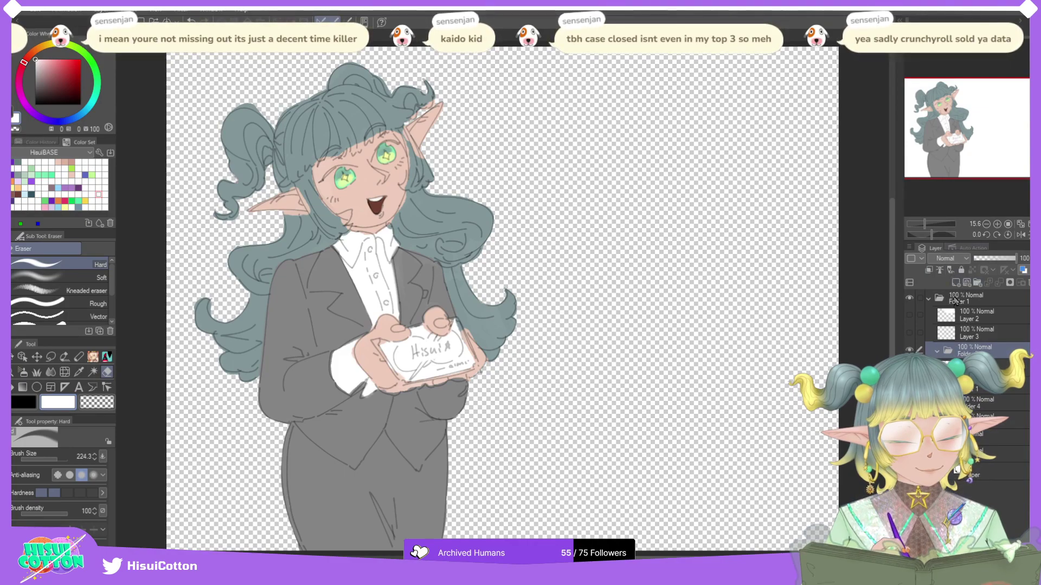
left_click(955, 282)
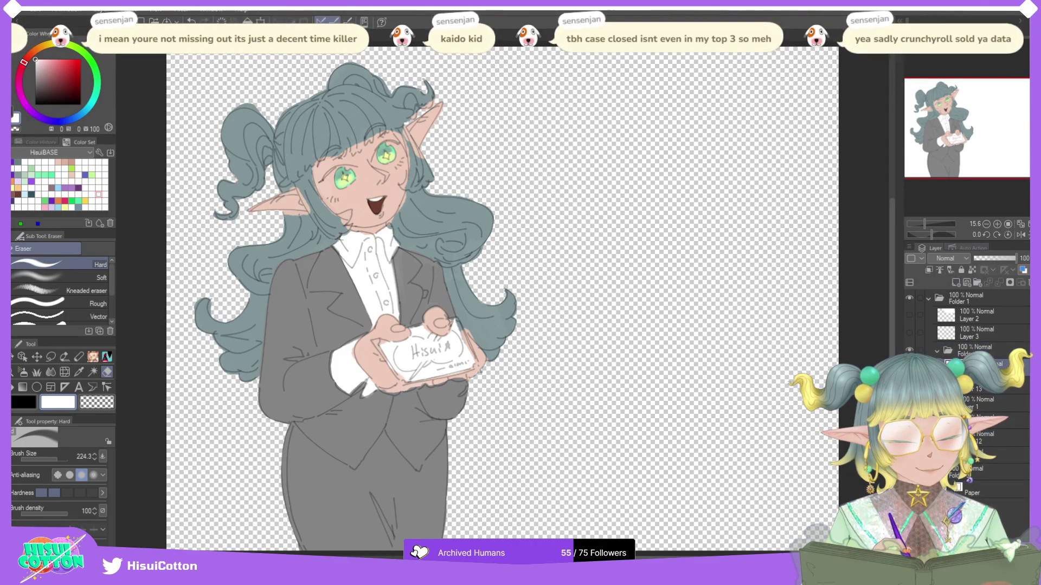
Step: Clip the new folder to the layer below, select the empty raster layer inside it, and show the second character's sketch on Layer 3
left_click(978, 350)
left_click(929, 270)
left_click(984, 365)
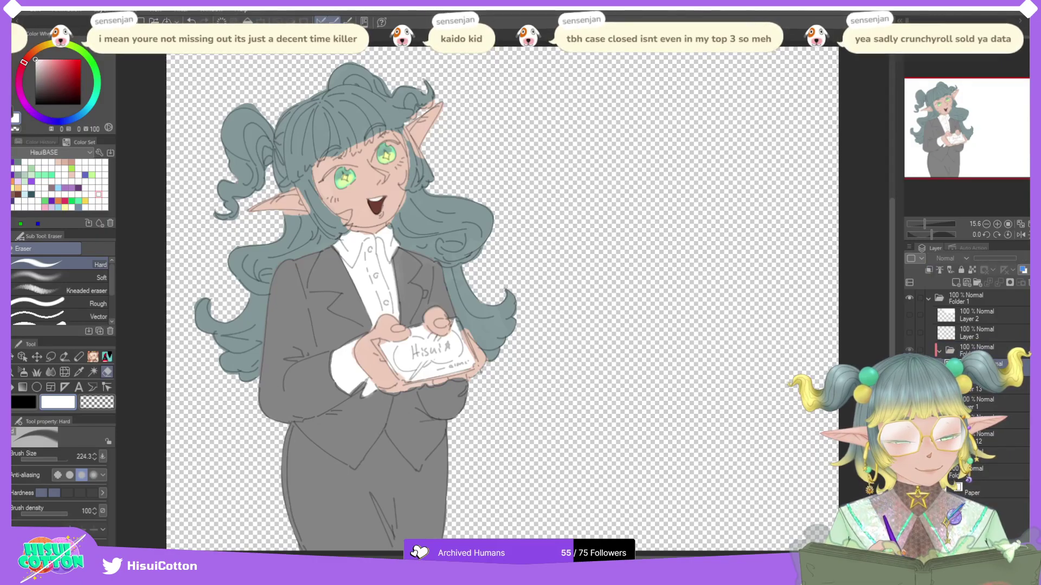
mouse_move(909, 385)
left_mouse_down()
mouse_move(909, 470)
mouse_move(909, 386)
left_mouse_up()
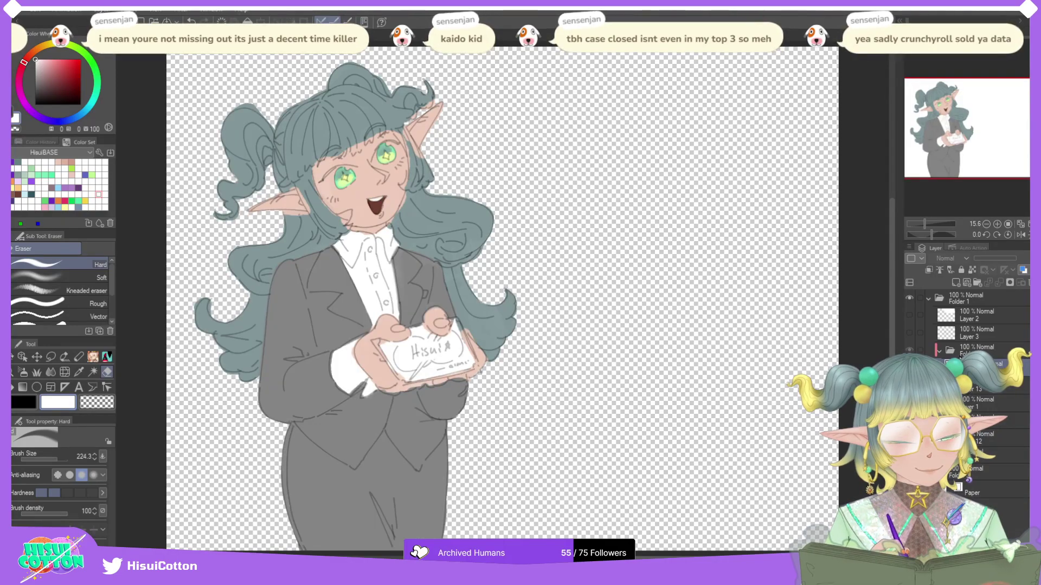
left_click(909, 367)
left_click(909, 332)
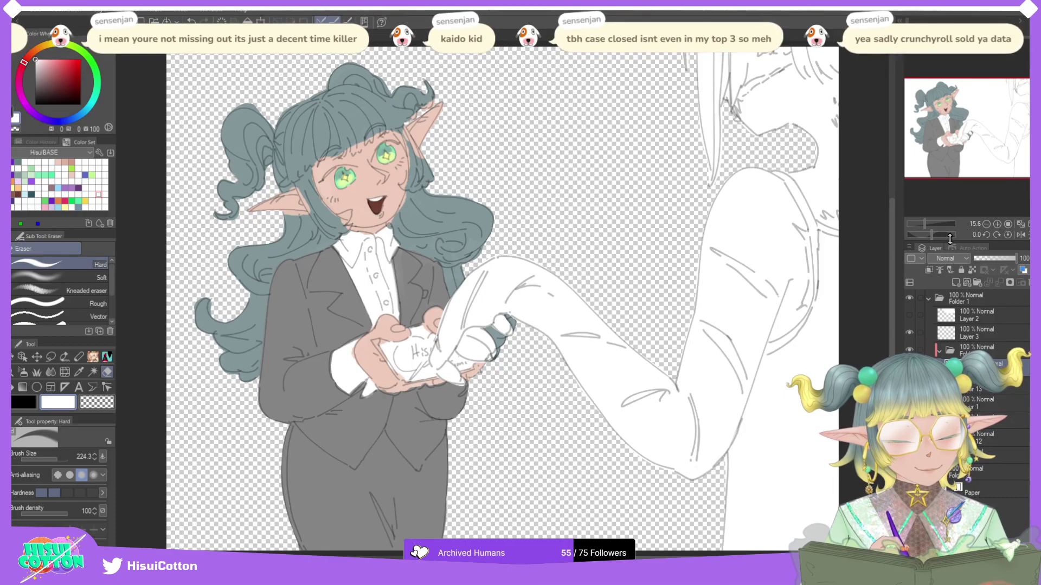
Step: Set the paint brush to size 224.3, try a pale grayish pink on the second character's reaching hand, and undo the stroke
left_click_drag(957, 143, 979, 144)
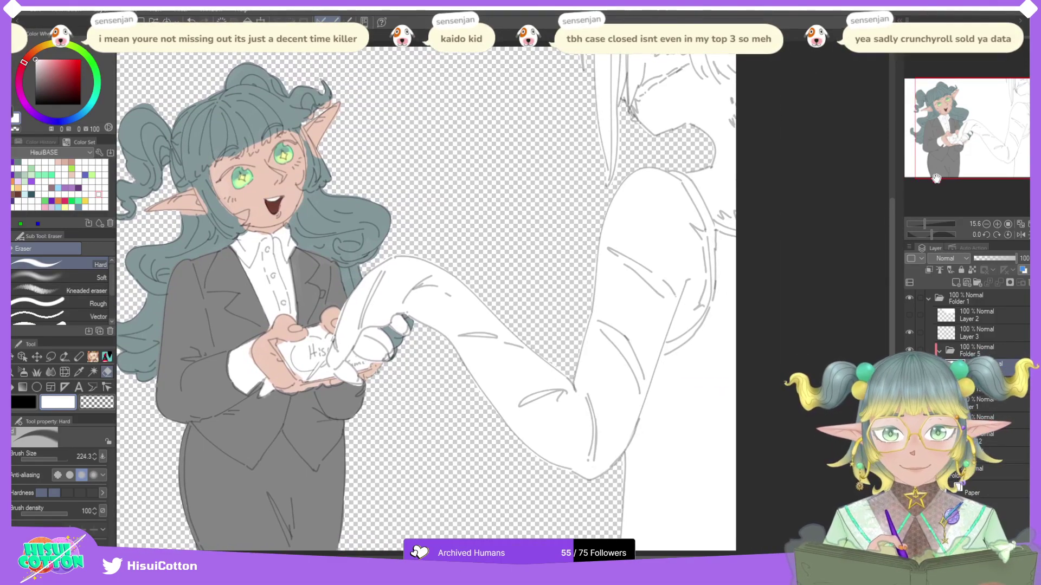
left_click(58, 162)
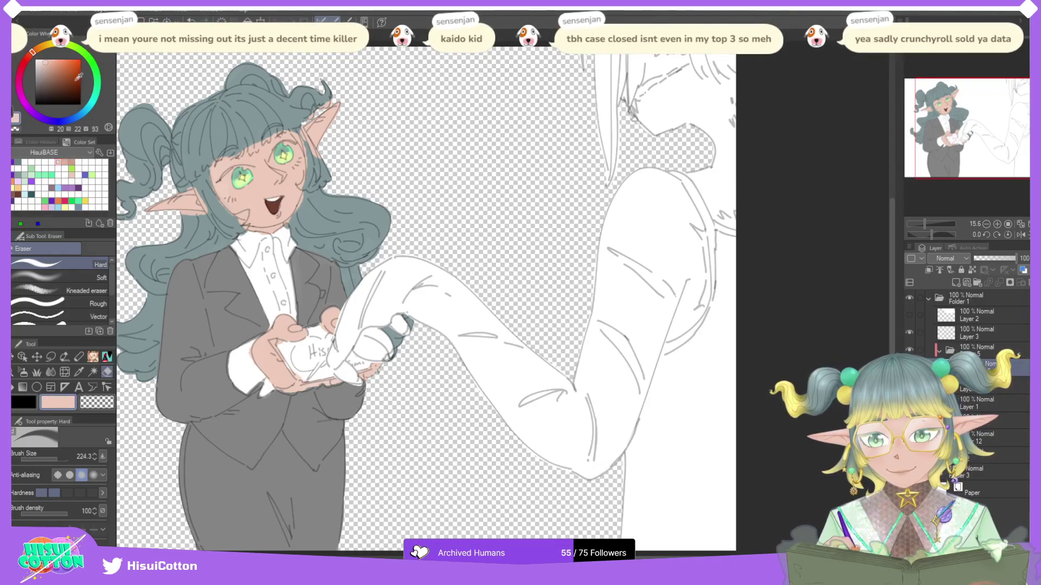
left_click_drag(45, 69, 43, 60)
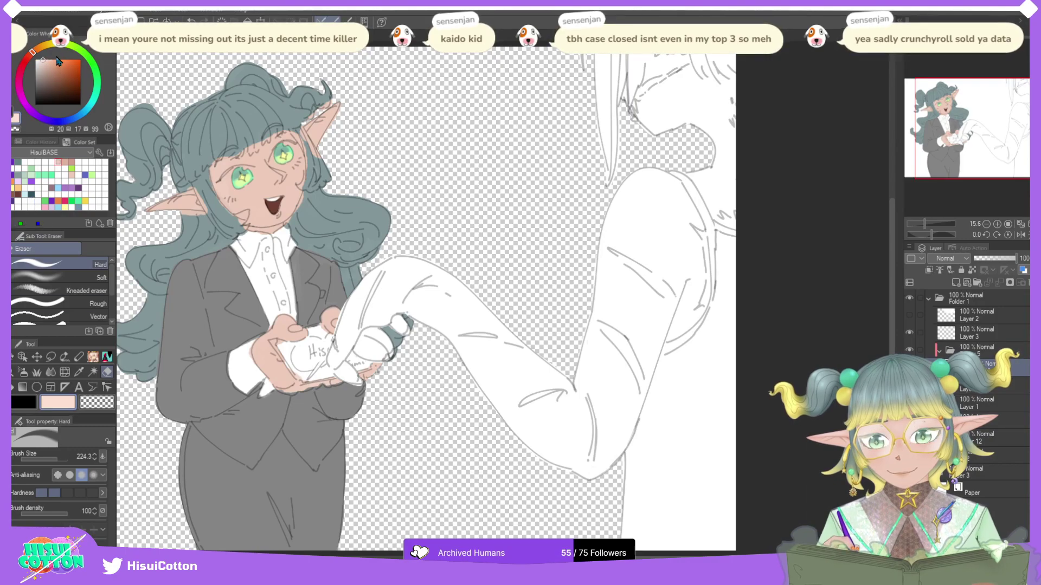
left_click(38, 64)
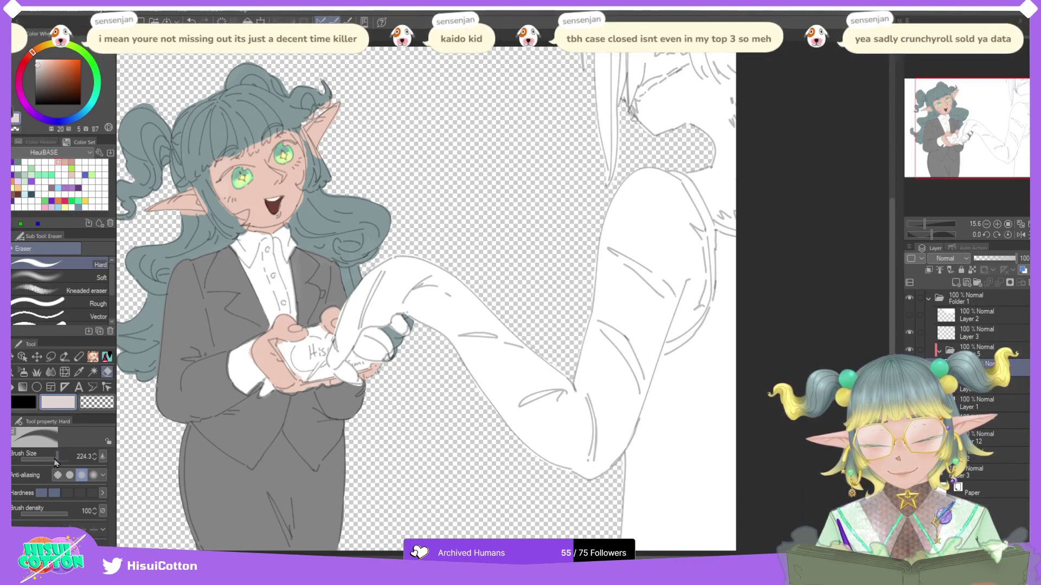
left_click_drag(56, 462, 59, 460)
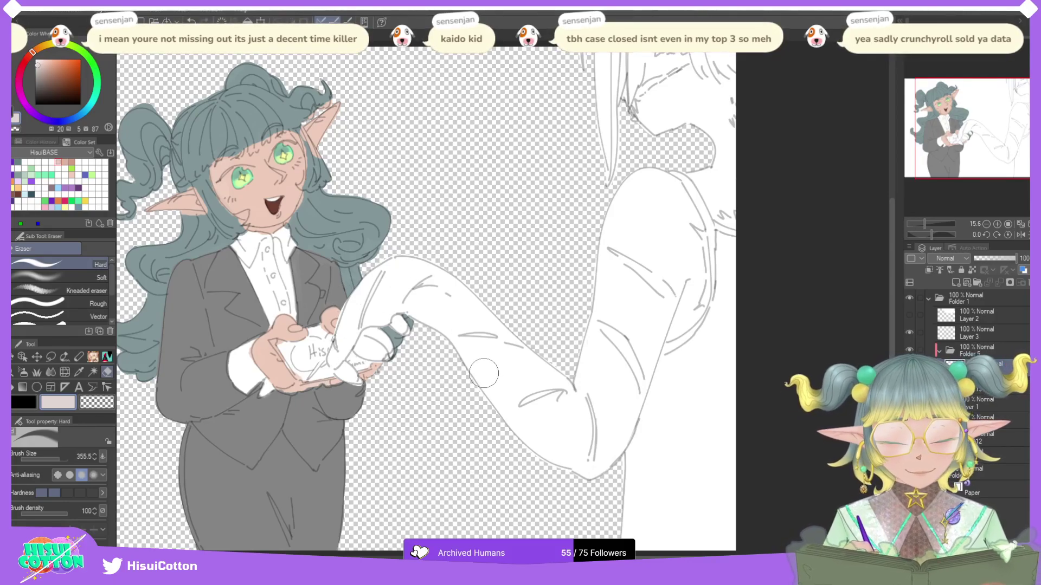
left_click(93, 357)
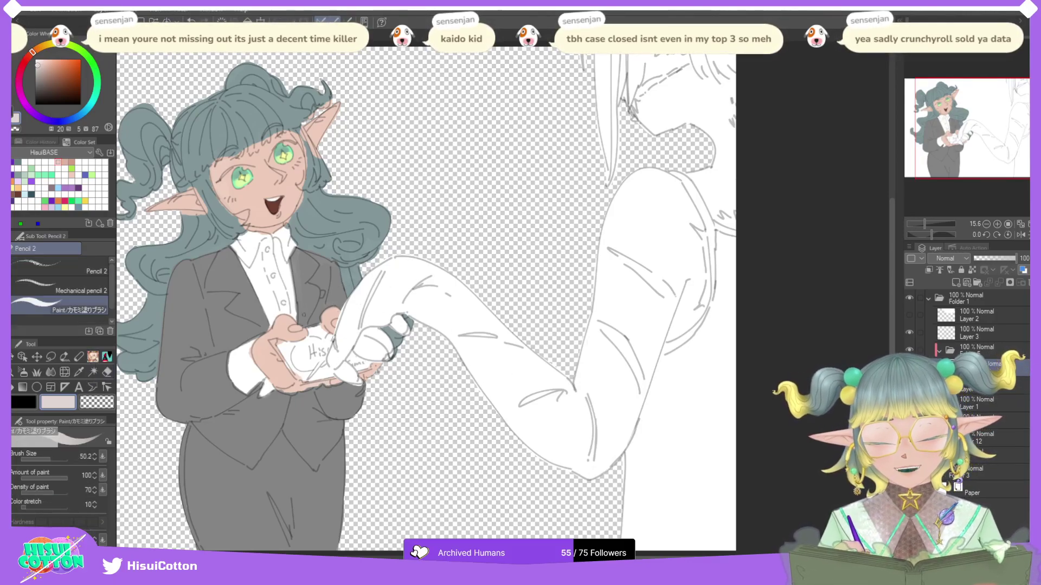
left_click(56, 459)
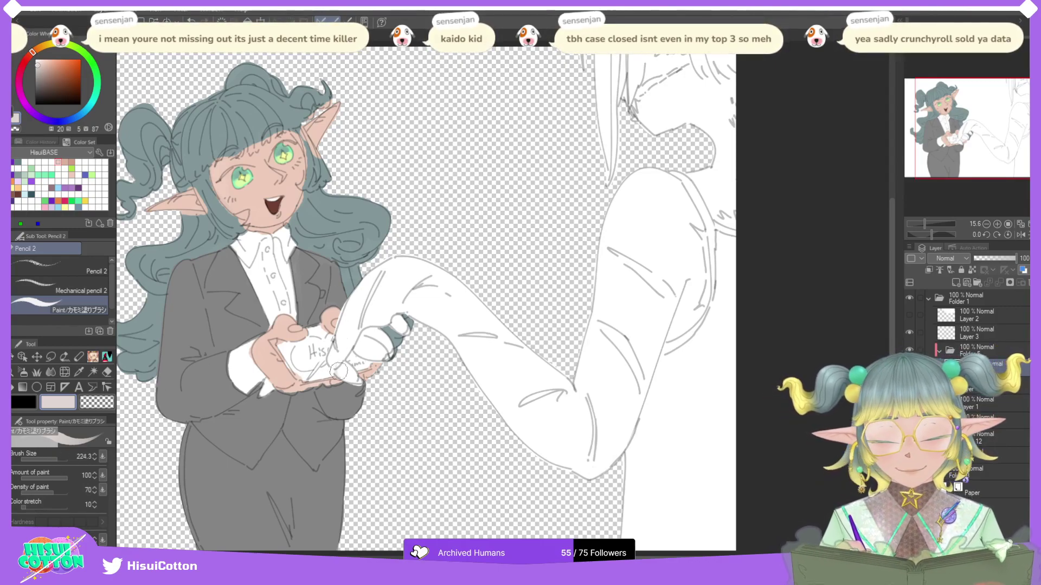
mouse_move(338, 371)
left_mouse_down()
mouse_move(371, 282)
mouse_move(401, 255)
mouse_move(412, 325)
mouse_move(435, 275)
mouse_move(481, 257)
mouse_move(360, 377)
mouse_move(504, 249)
left_mouse_up()
key("ctrl+z")
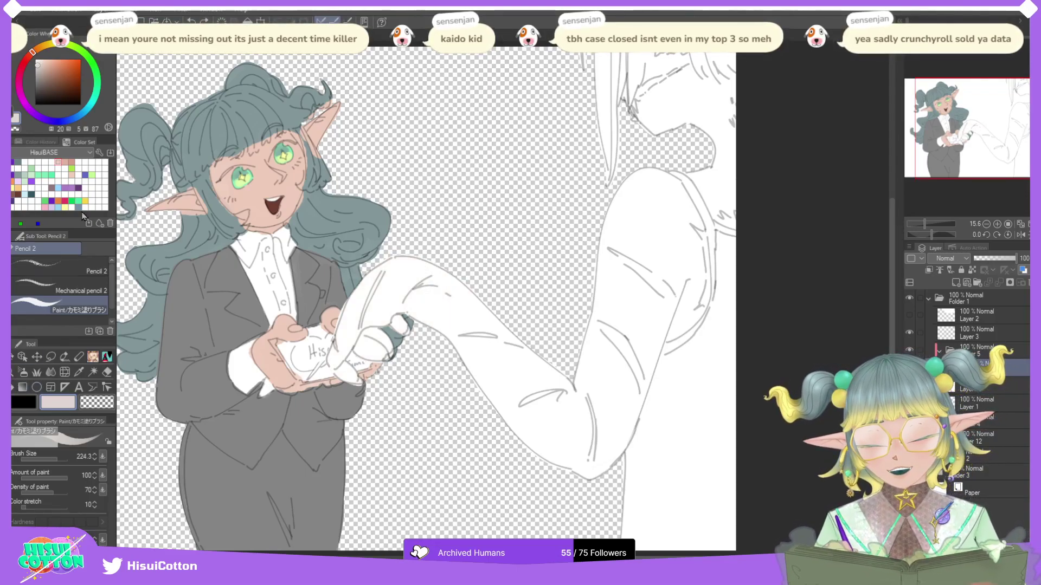
Step: Paint the second character's hand, sleeve, shoulder, neck and face in flat gray-beige (H 20, S 13, V 77)
left_click(44, 66)
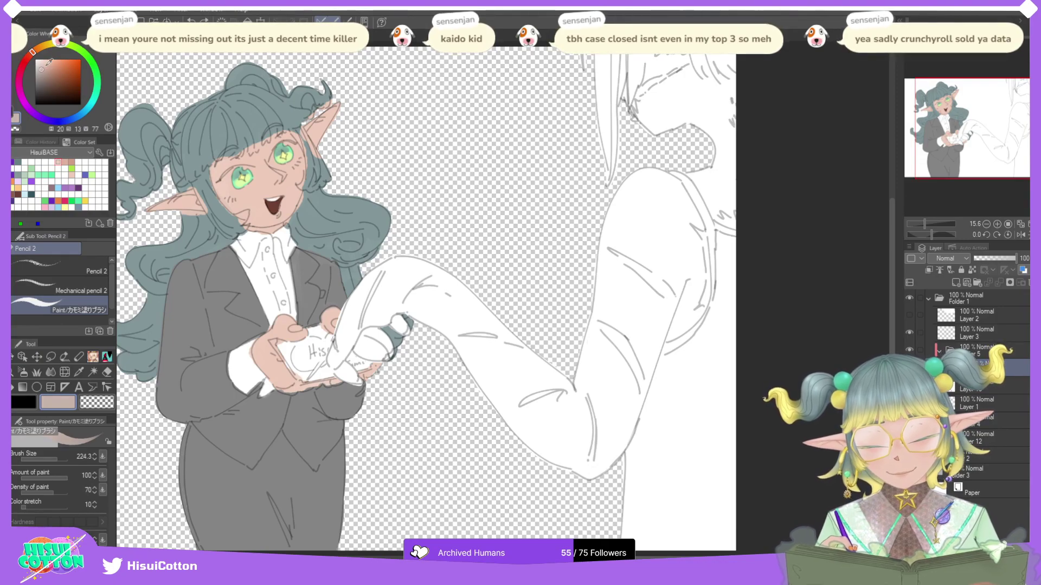
mouse_move(342, 379)
left_mouse_down()
mouse_move(374, 266)
mouse_move(404, 239)
mouse_move(443, 271)
mouse_move(504, 374)
mouse_move(524, 320)
mouse_move(482, 401)
mouse_move(504, 423)
mouse_move(504, 347)
mouse_move(519, 345)
mouse_move(564, 461)
mouse_move(612, 309)
mouse_move(634, 406)
mouse_move(667, 293)
mouse_move(623, 206)
mouse_move(607, 212)
mouse_move(645, 228)
mouse_move(683, 179)
mouse_move(699, 271)
mouse_move(674, 324)
mouse_move(705, 293)
mouse_move(693, 228)
mouse_move(720, 179)
mouse_move(731, 209)
mouse_move(721, 222)
mouse_move(723, 119)
mouse_move(691, 133)
mouse_move(661, 87)
mouse_move(628, 98)
mouse_move(649, 67)
left_mouse_up()
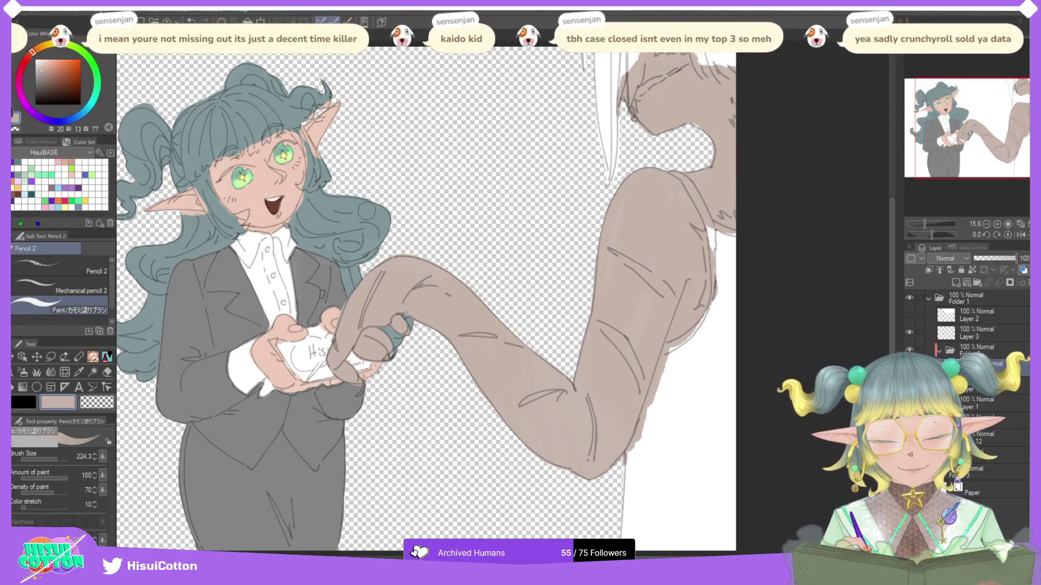
mouse_move(645, 61)
left_mouse_down()
mouse_move(632, 61)
mouse_move(631, 102)
left_mouse_up()
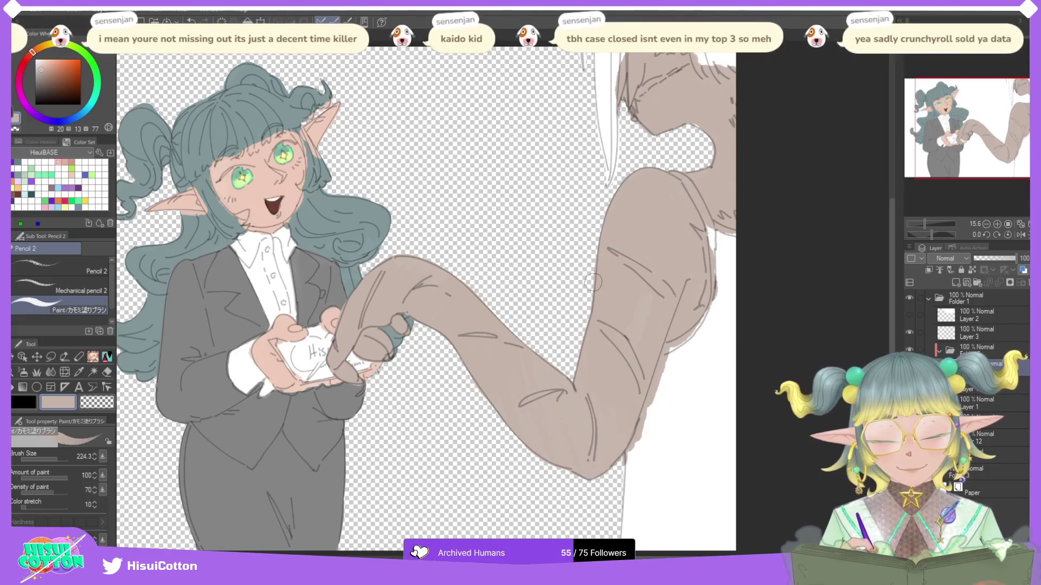
key("g")
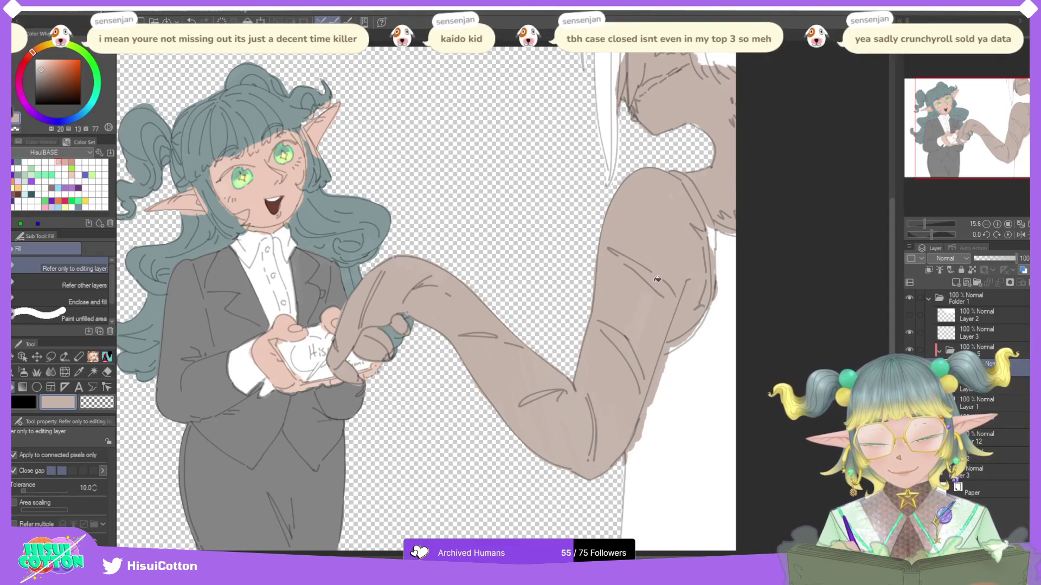
left_click(107, 359)
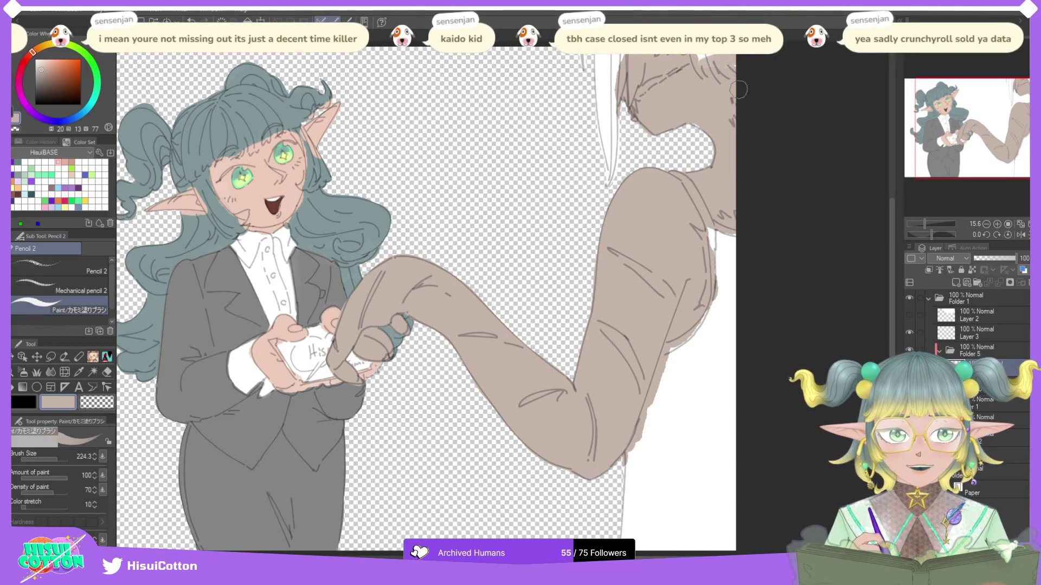
Step: Select white and touch up the base silhouette on Layer 13 along the second character's neck
scroll(691, 131, "up", 2)
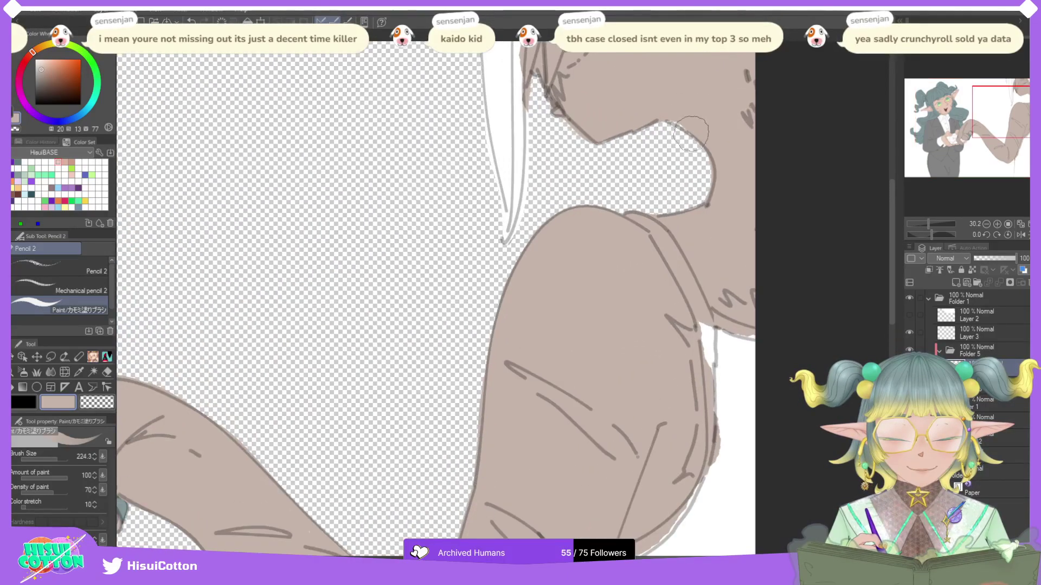
left_click(81, 405)
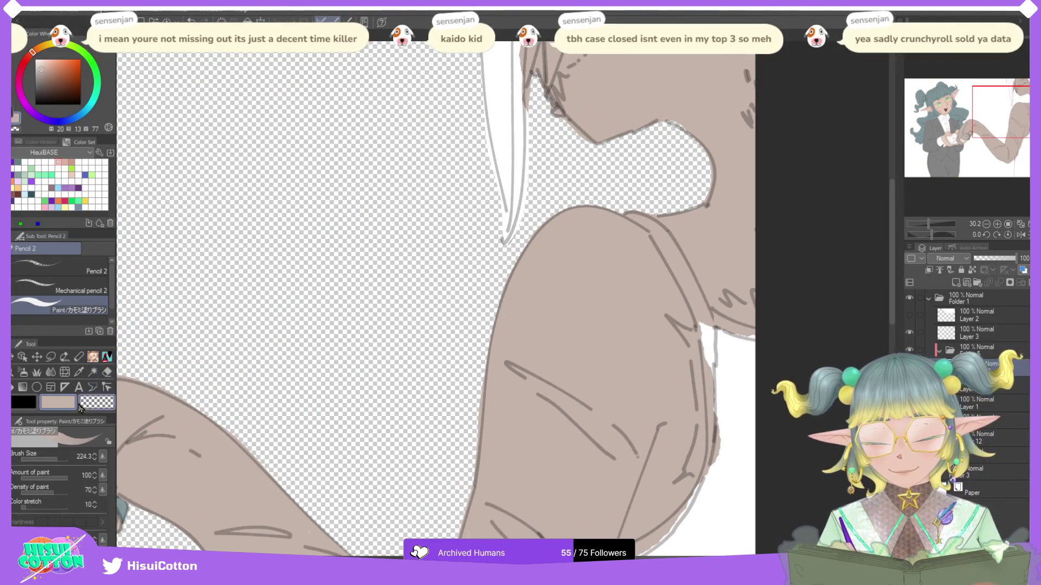
left_click(98, 194)
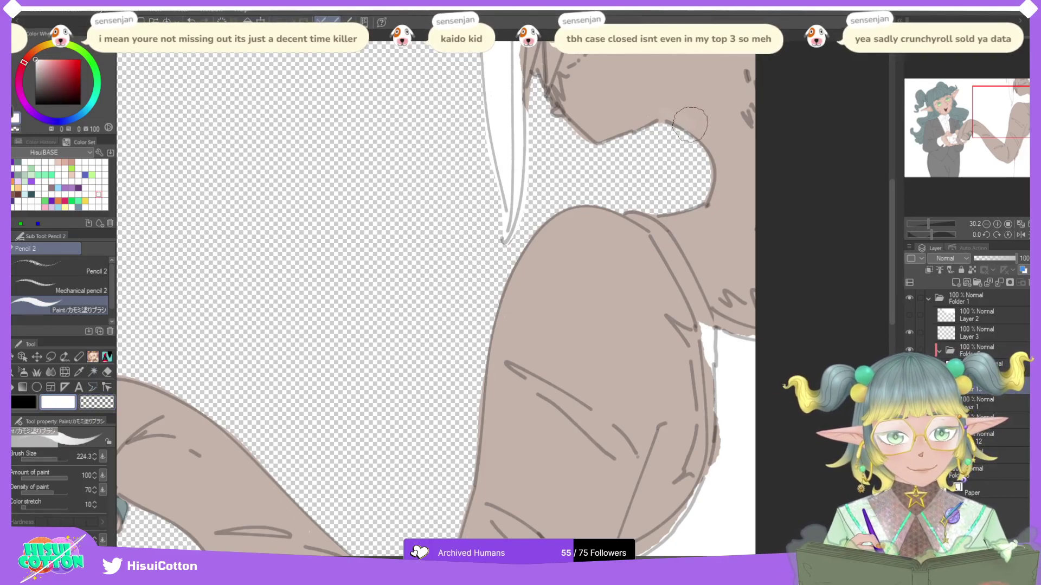
scroll(690, 123, "down", 2)
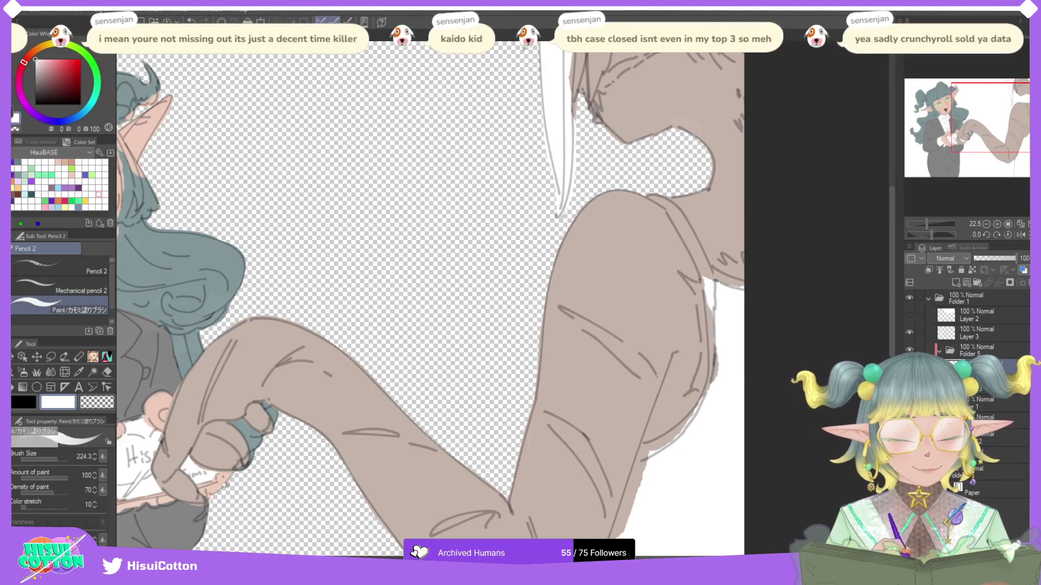
scroll(717, 332, "down", 1)
left_click(1021, 224)
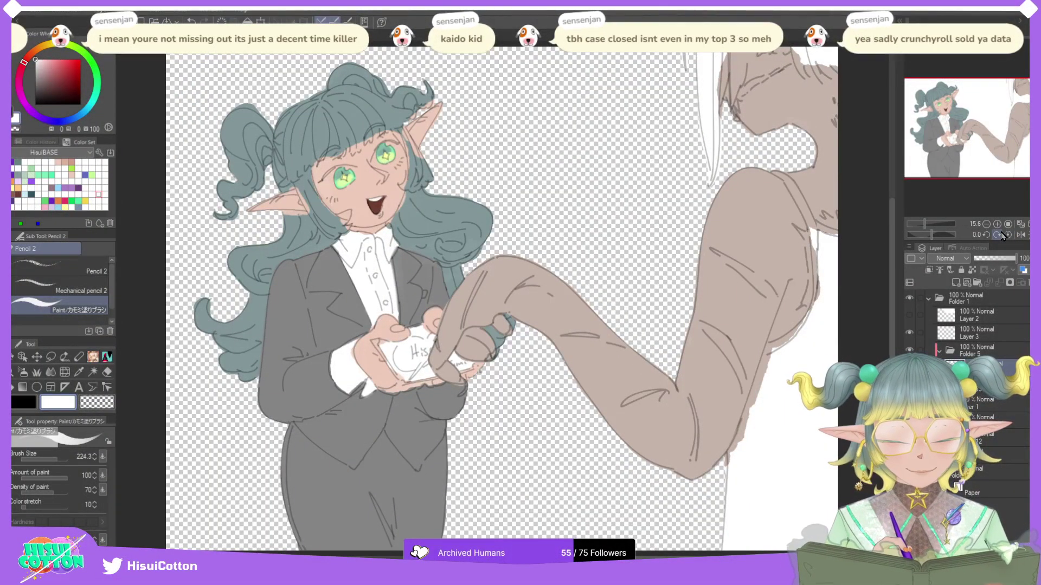
Step: Paint the second character's hair locks, fringe and back hair in medium gray (V 52) from the Basics color set
left_click_drag(978, 139, 1005, 137)
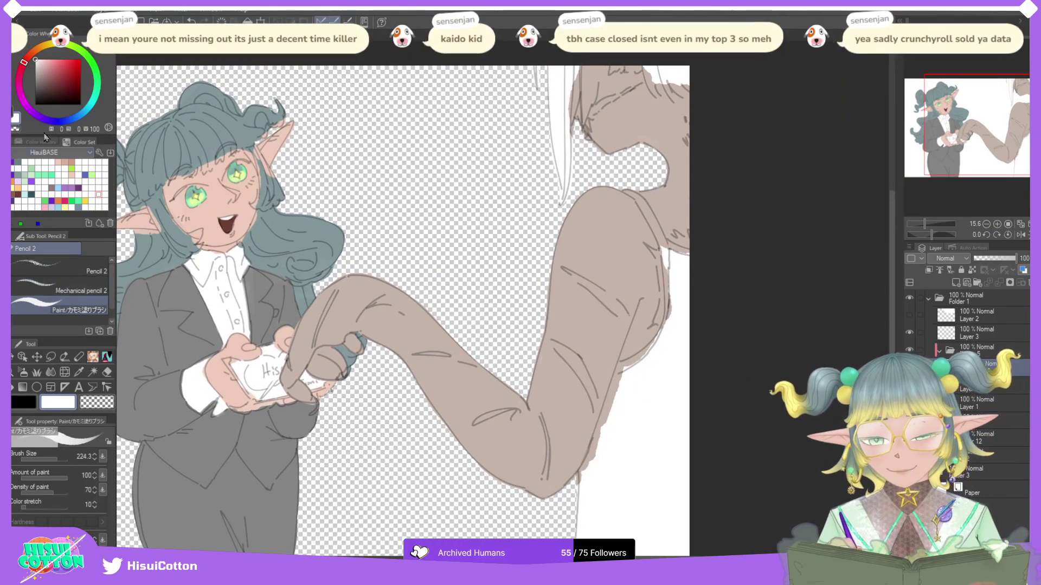
left_click(66, 154)
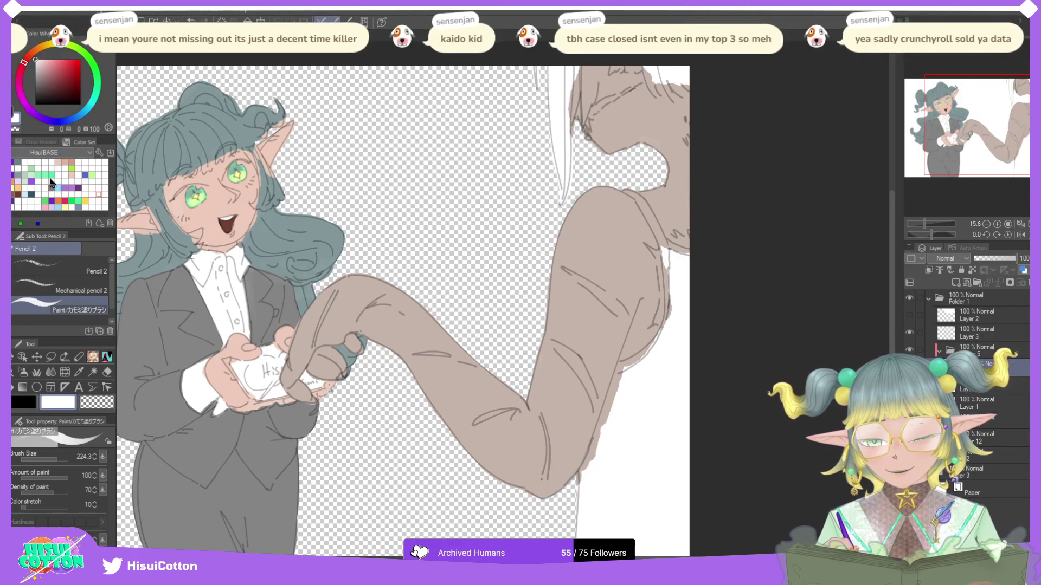
left_click(62, 183)
left_click(59, 181)
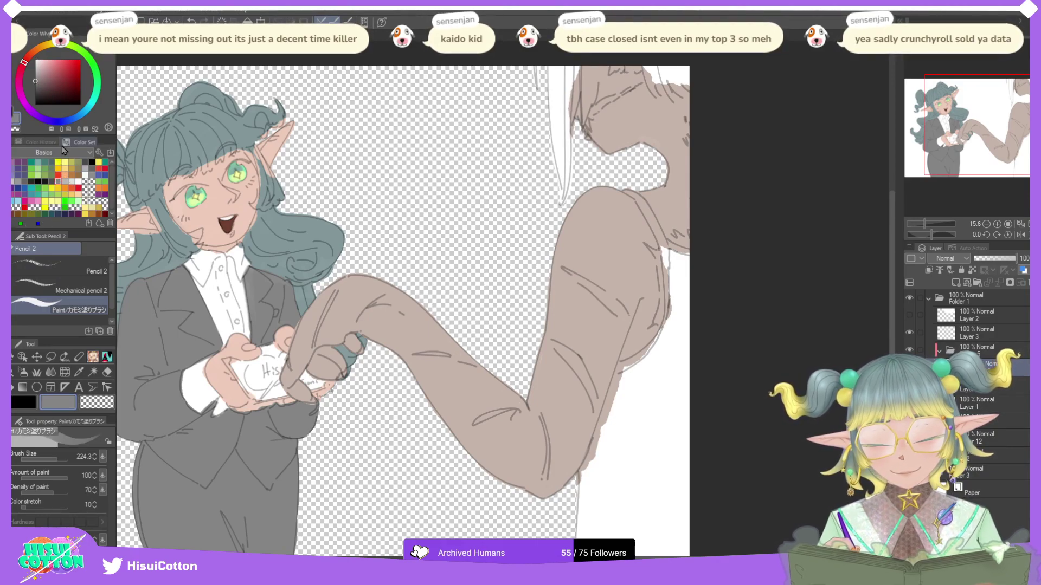
left_click_drag(558, 151, 537, 63)
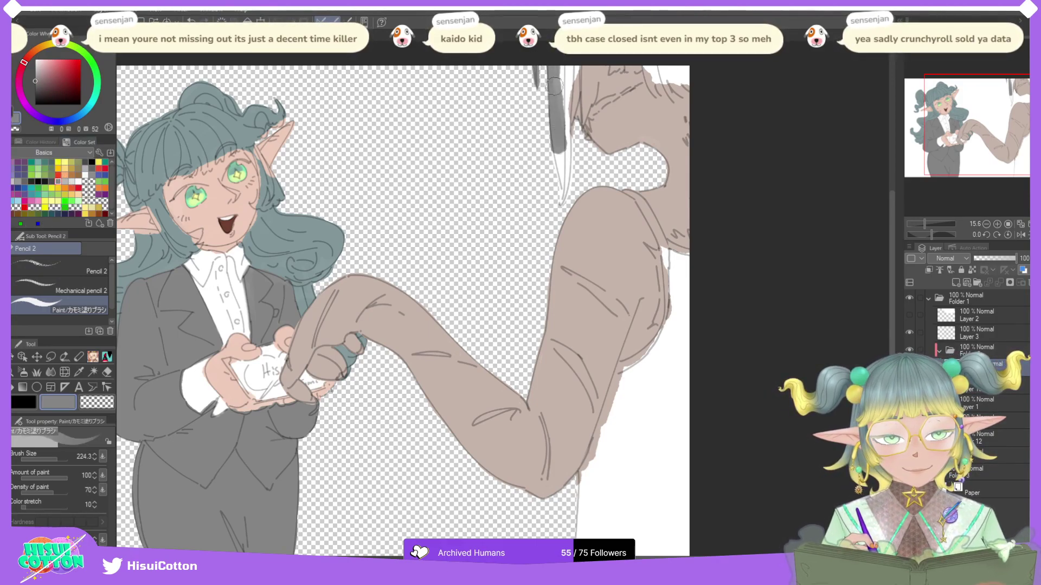
left_click_drag(557, 158, 572, 69)
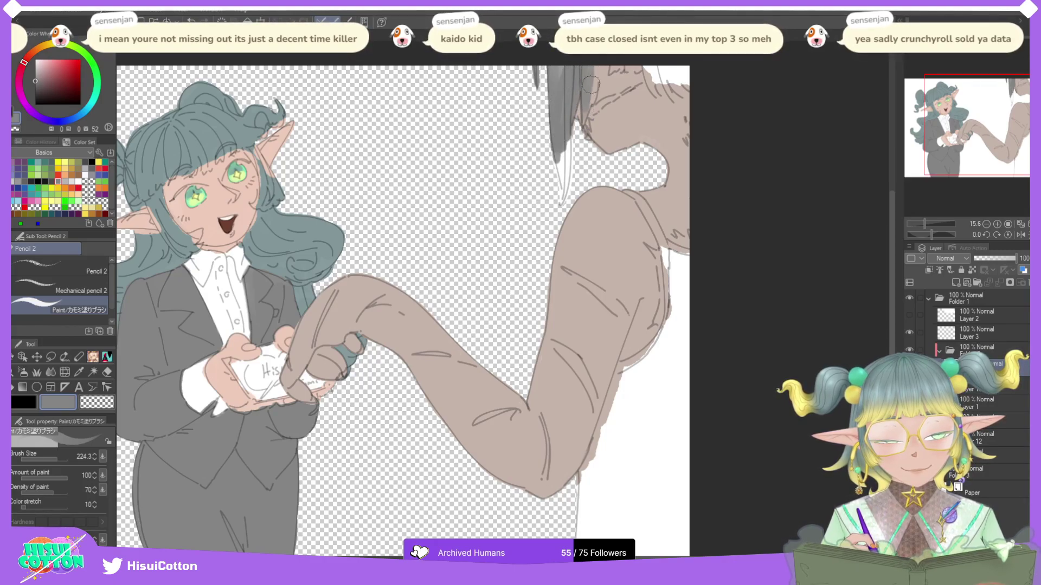
left_click_drag(562, 122, 561, 206)
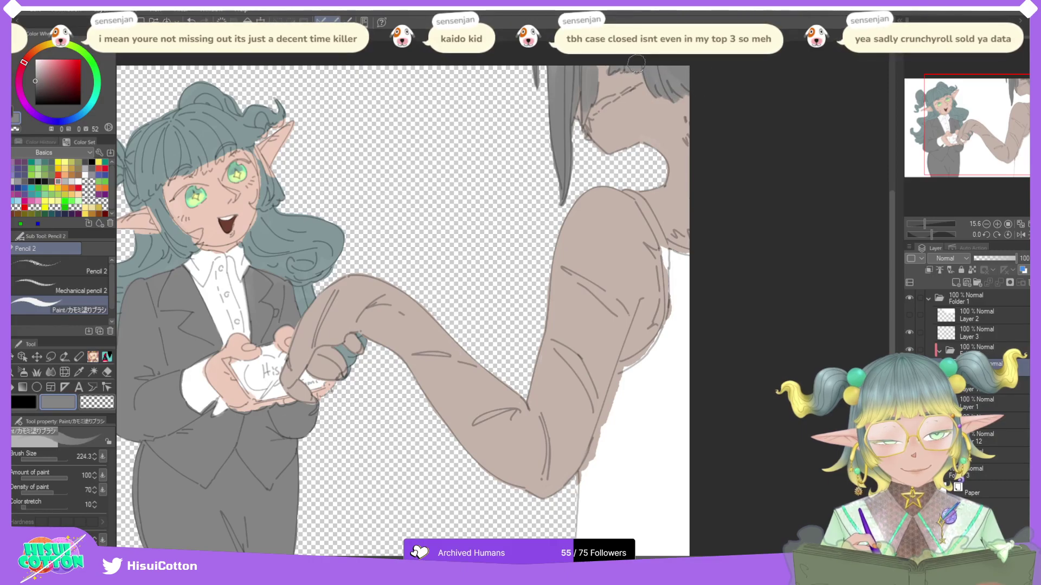
left_click_drag(694, 121, 668, 85)
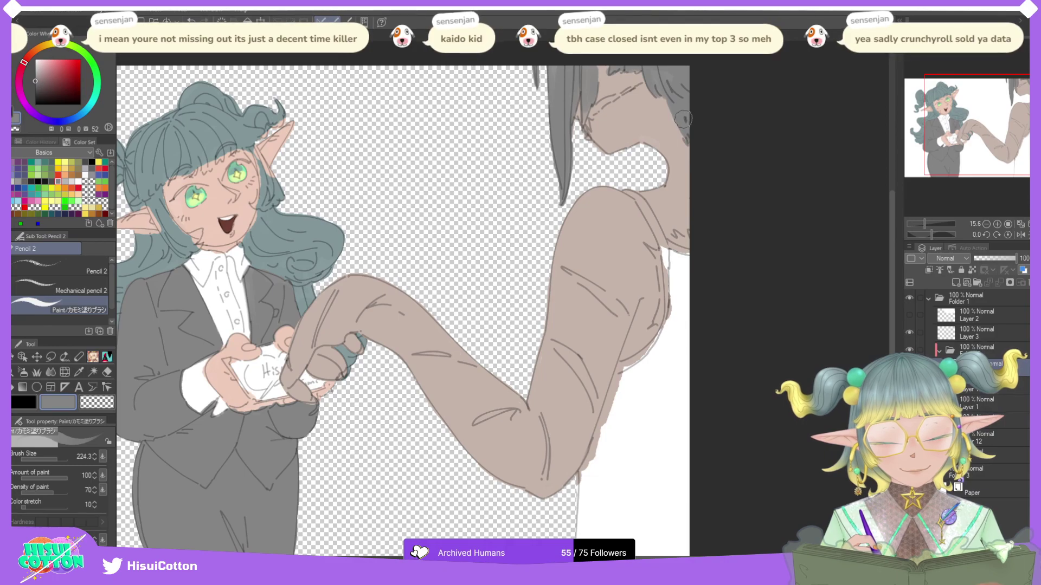
Step: On a new layer, paint light pink (H 15, S 27, V 91, SkinBASE set) into the markings on the second character's hand and forearm
left_click(956, 283)
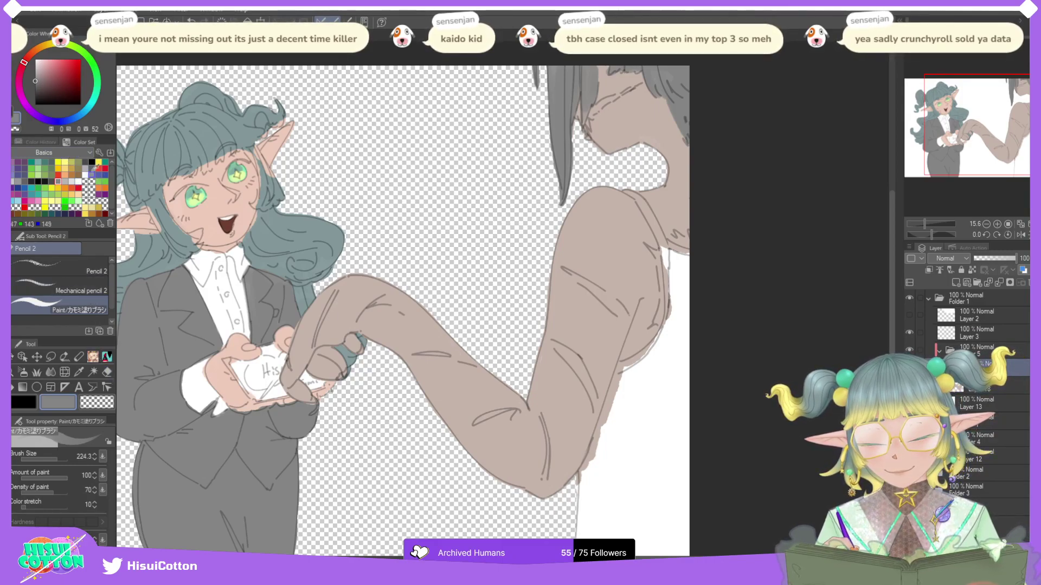
left_click(61, 189)
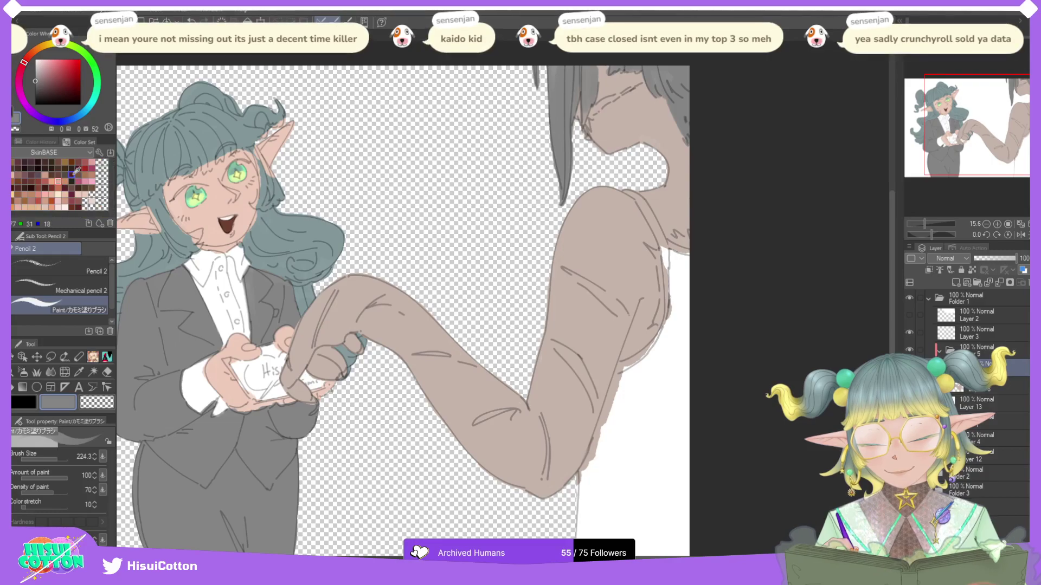
left_click(52, 207)
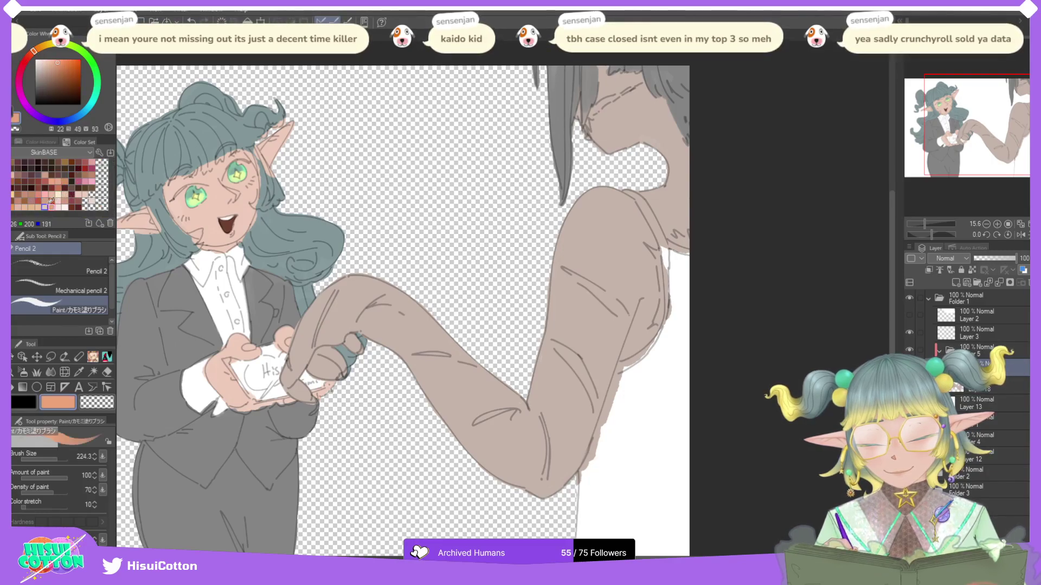
left_click(25, 206)
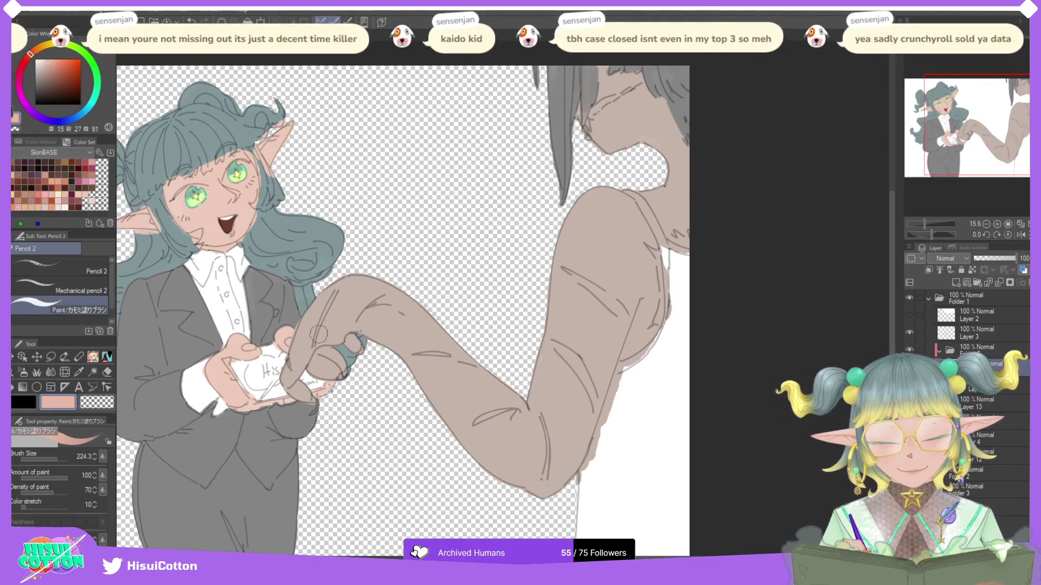
left_click_drag(314, 347, 341, 286)
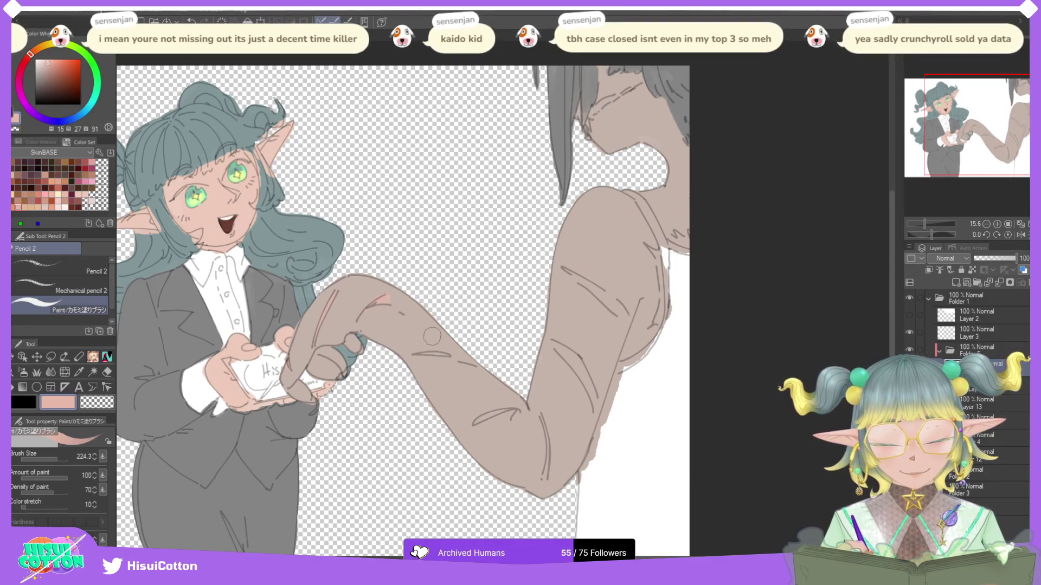
left_click_drag(422, 354, 455, 356)
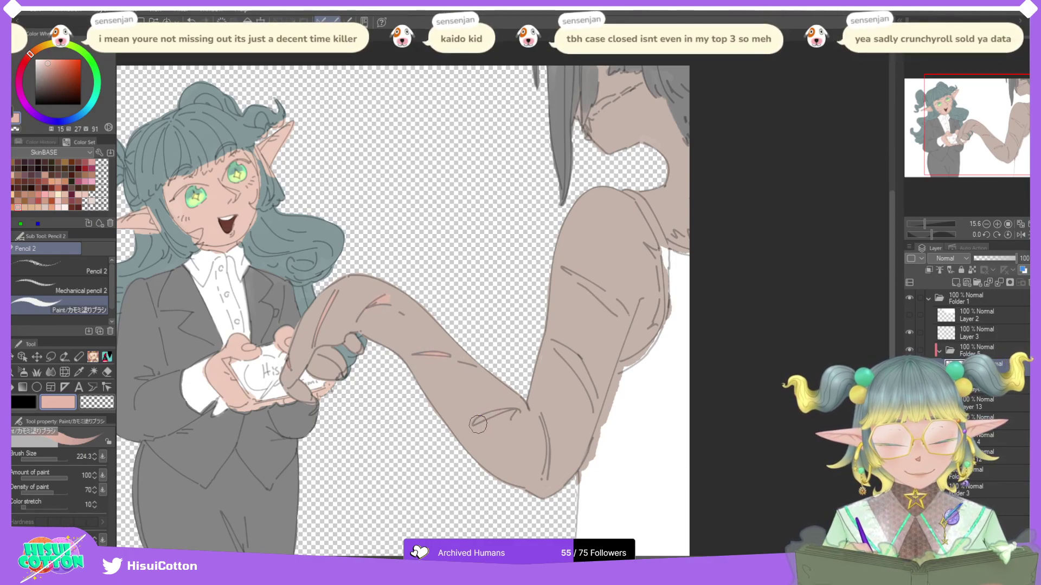
left_click_drag(477, 424, 517, 406)
left_click_drag(452, 363, 470, 364)
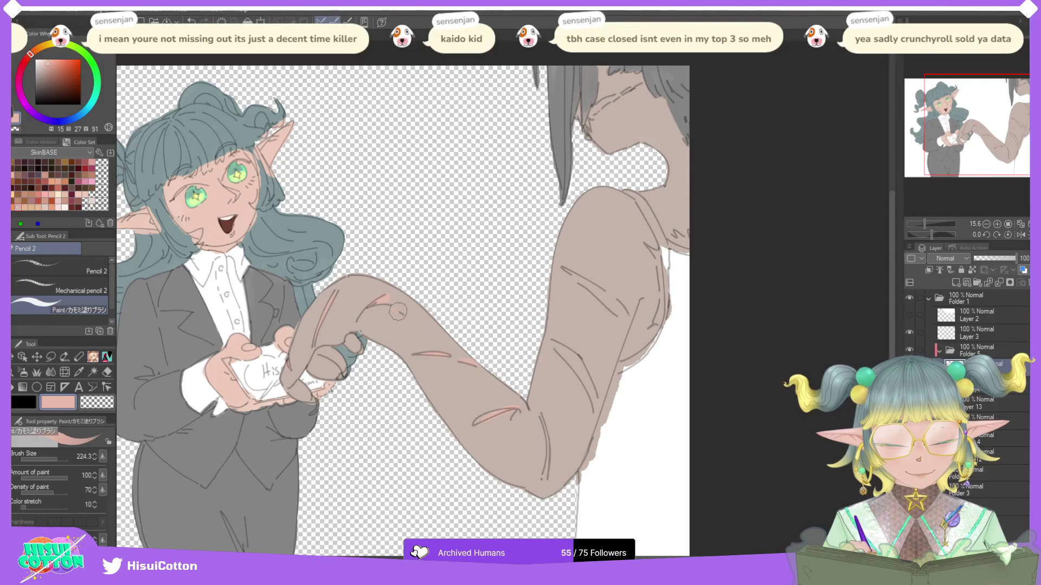
Step: Paint the same light pink into the markings on the second character's elbow, upper arm, chest, neck base and face
left_click_drag(541, 413, 539, 484)
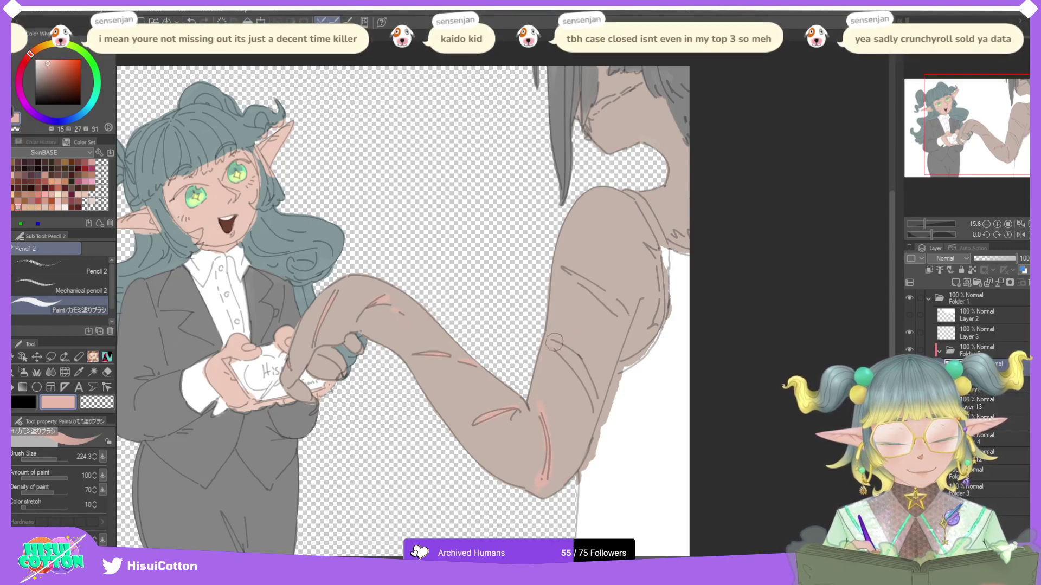
left_click_drag(554, 343, 592, 399)
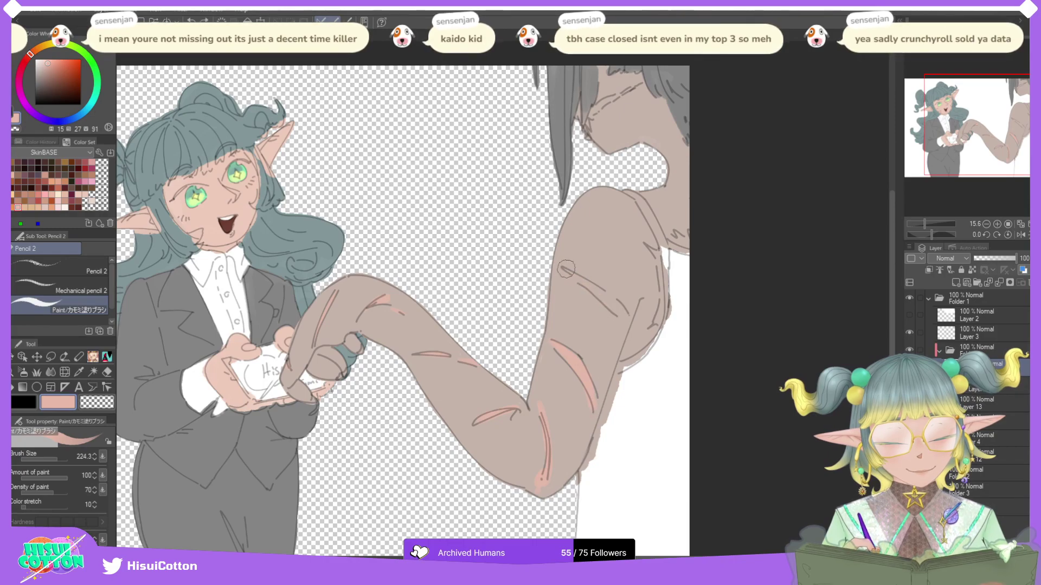
left_click_drag(613, 304, 622, 314)
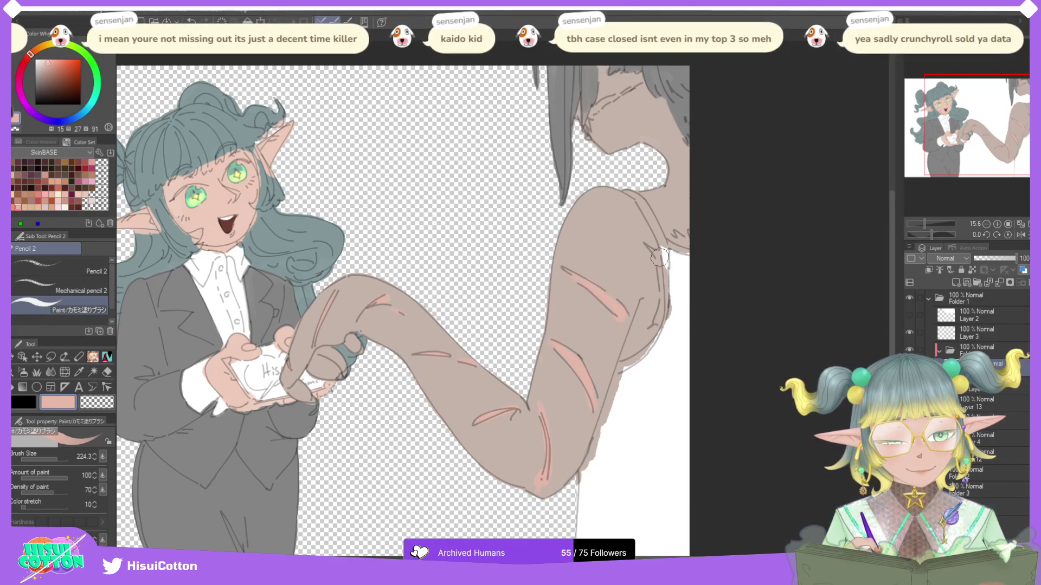
left_click_drag(651, 252, 664, 288)
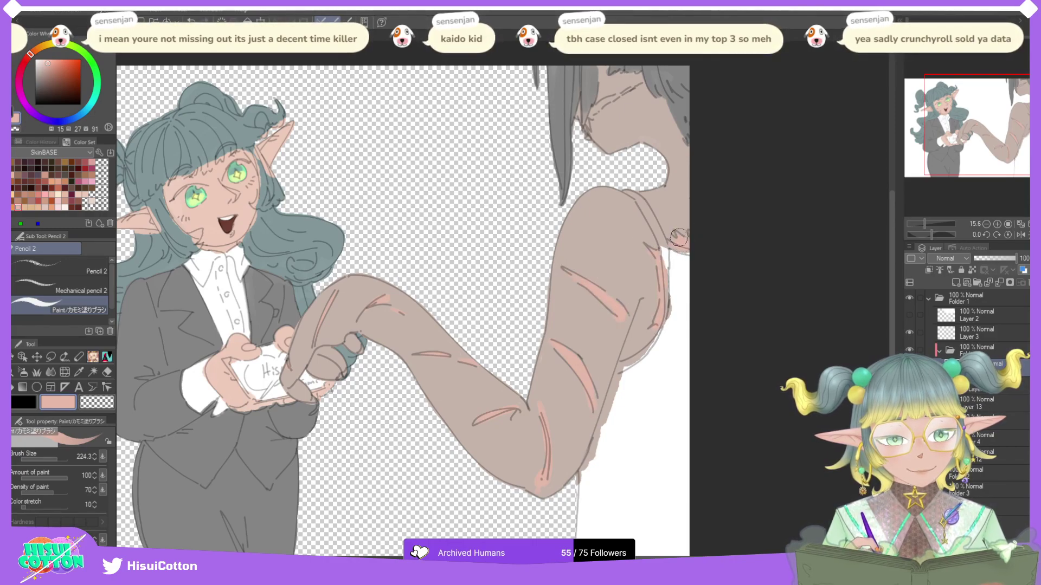
left_click_drag(587, 127, 607, 101)
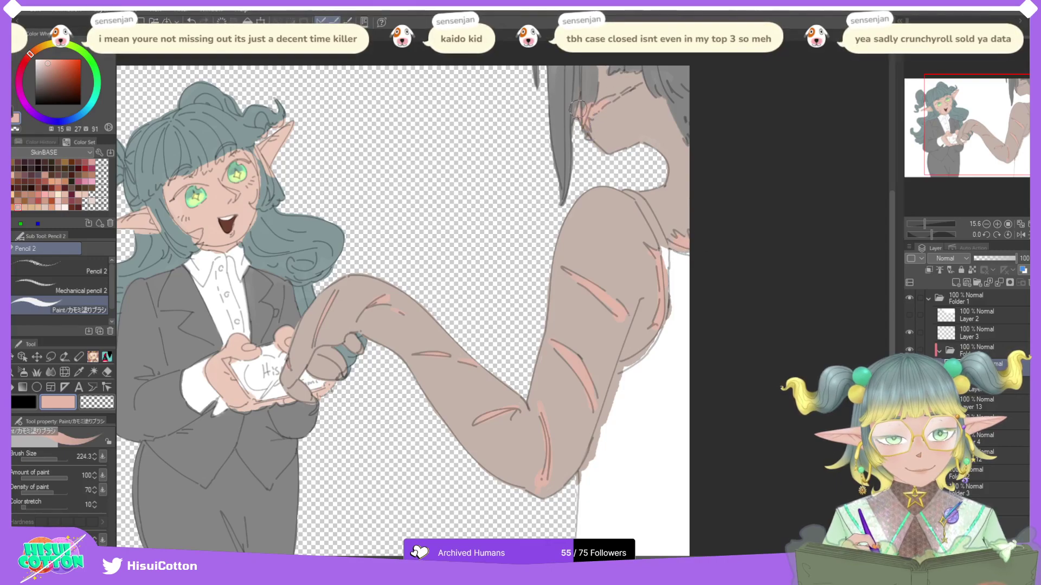
key("ctrl+z")
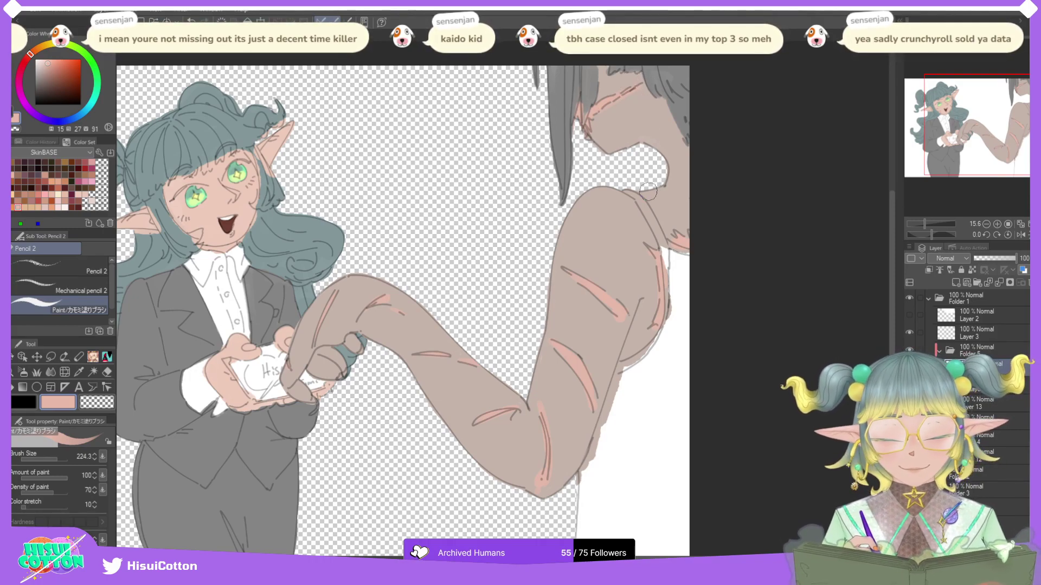
Step: Edge the pink markings on the second character's hand, forearm and elbow with muted brown (H 28, S 27, V 65), redoing unsatisfactory strokes
left_click(38, 206)
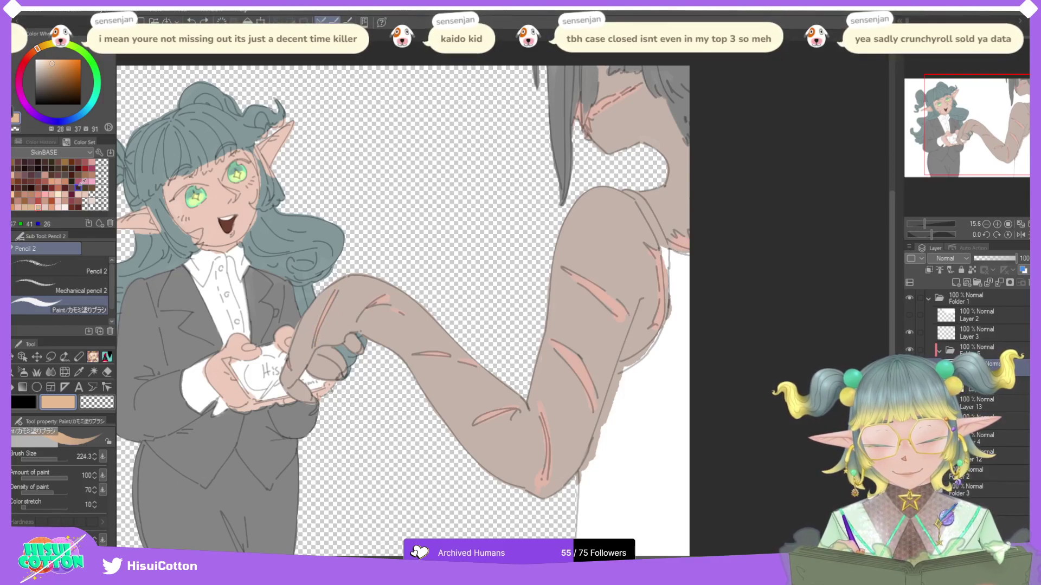
left_click(53, 68)
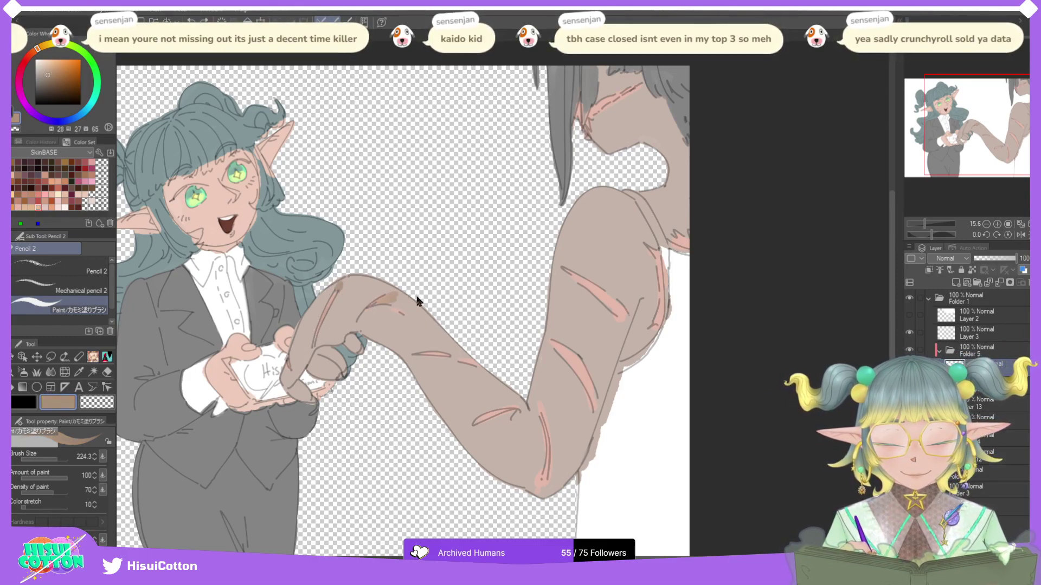
mouse_move(399, 297)
left_mouse_down()
mouse_move(375, 321)
mouse_move(359, 317)
mouse_move(347, 347)
left_mouse_up()
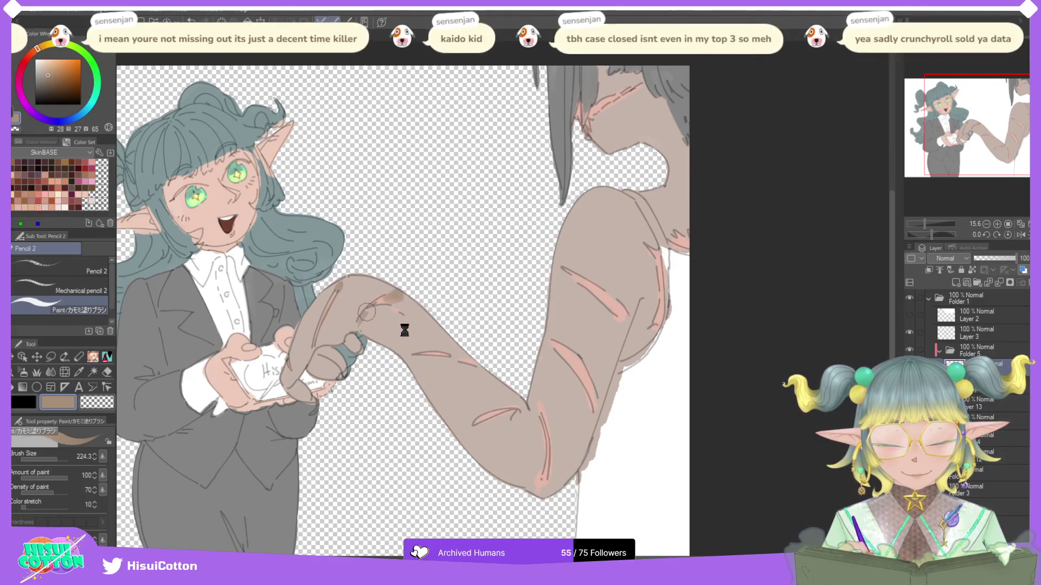
left_click_drag(413, 359, 472, 364)
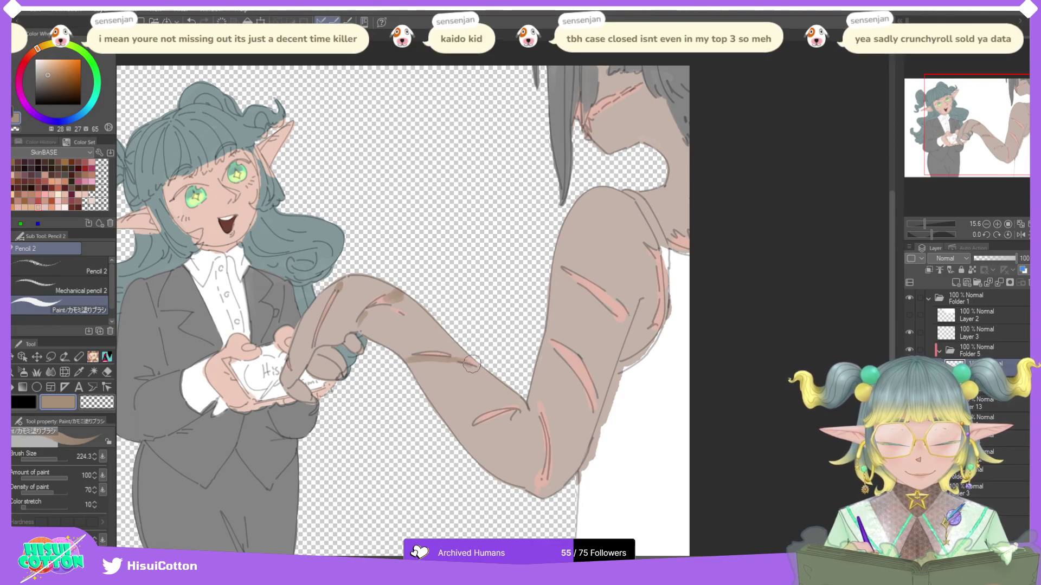
key("ctrl+z")
left_click_drag(411, 357, 470, 359)
key("ctrl+z")
mouse_move(481, 421)
left_mouse_down()
mouse_move(524, 406)
mouse_move(465, 430)
left_mouse_up()
mouse_move(528, 405)
left_mouse_down()
mouse_move(543, 465)
mouse_move(536, 488)
left_mouse_up()
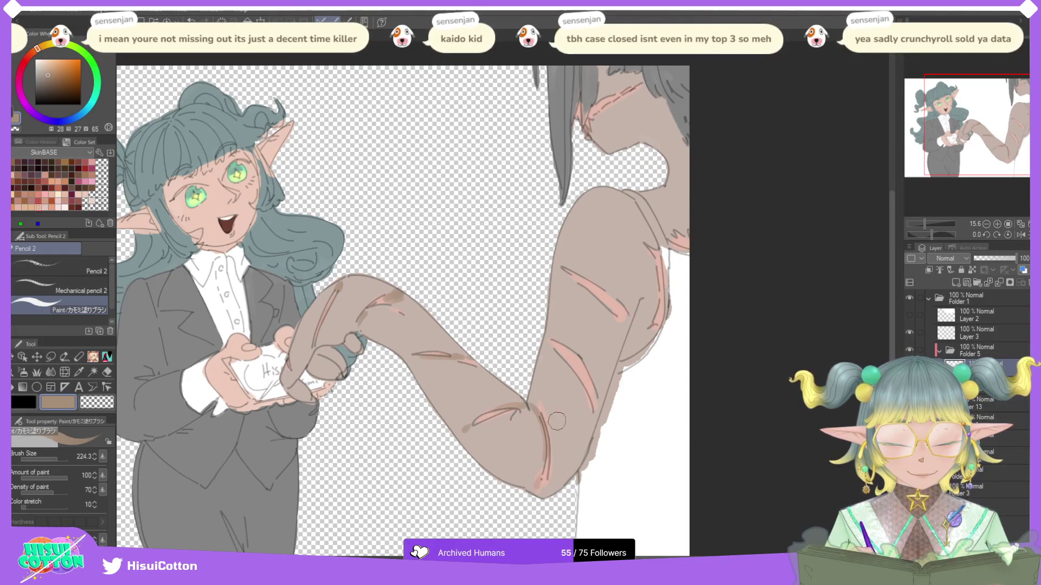
Step: Edge the pink markings on the second character's upper arm, shoulder, chest and face with the same muted brown
left_click_drag(548, 339, 581, 396)
left_click_drag(560, 269, 615, 317)
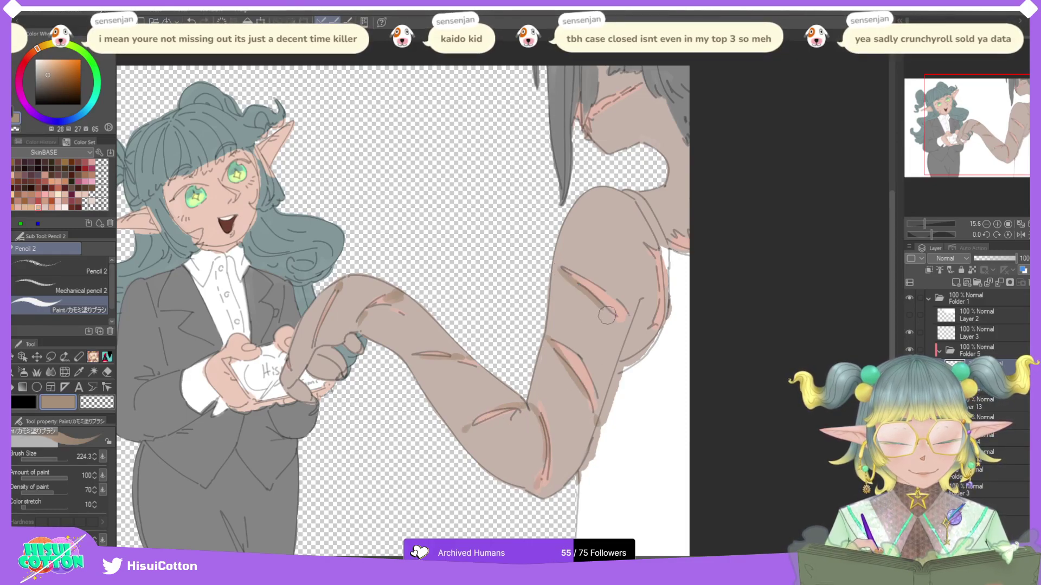
left_click_drag(561, 266, 627, 314)
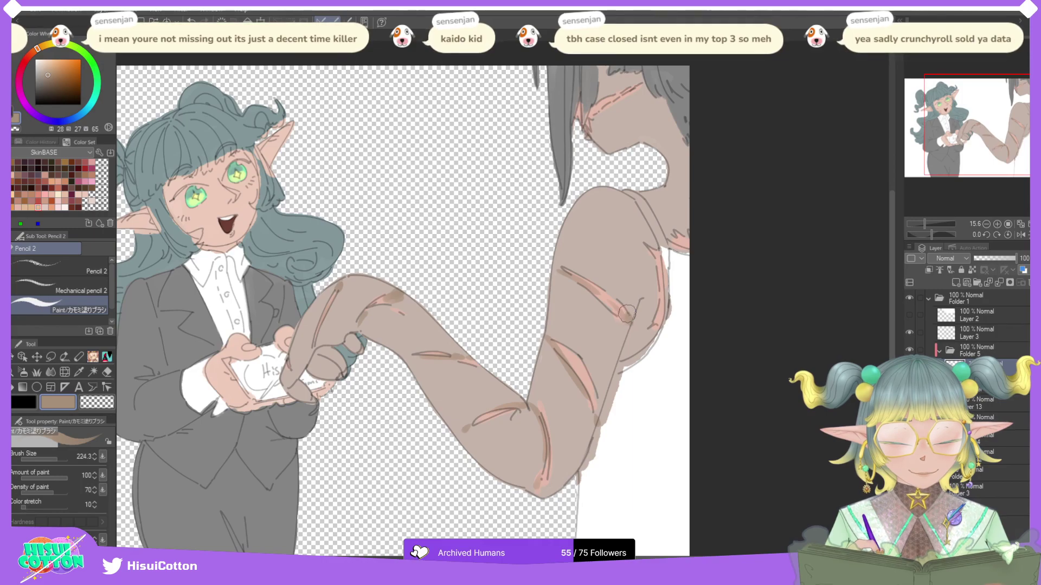
left_click_drag(649, 253, 659, 295)
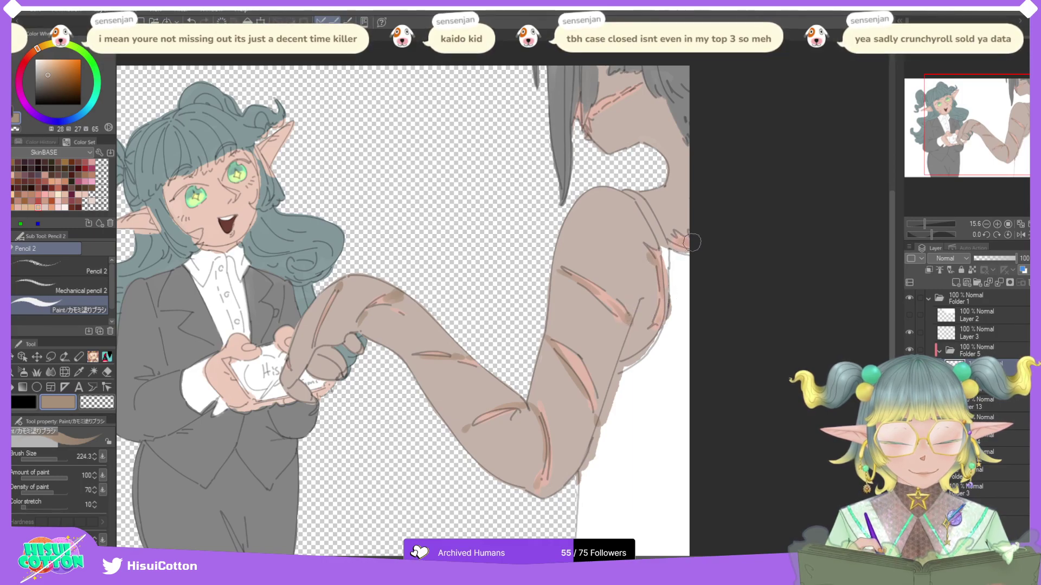
left_click_drag(590, 117, 616, 95)
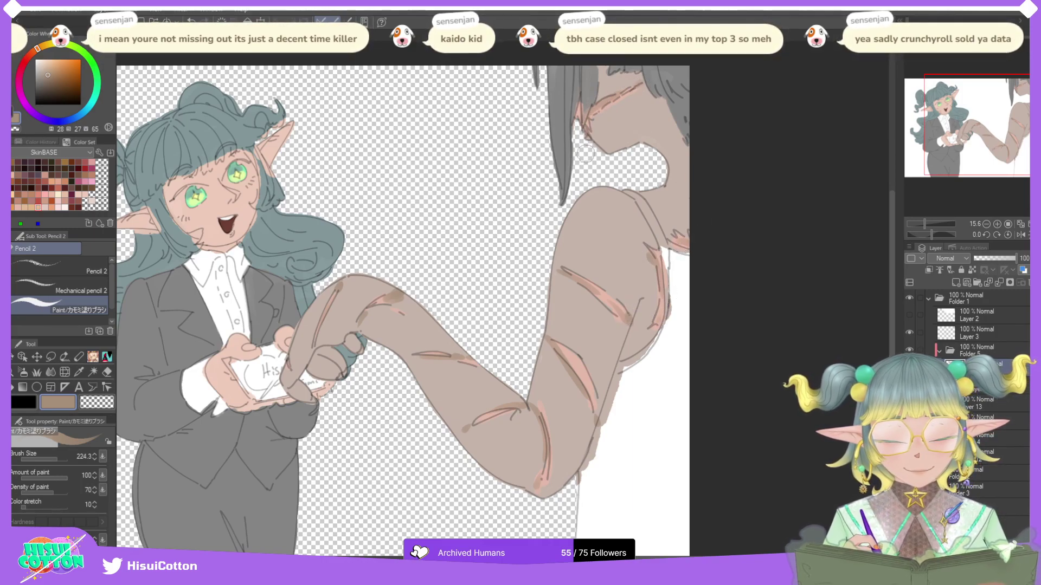
Step: Deepen the markings along the second character's arm and face with reddish brown (H 16, S 39, V 73) strokes
left_click(53, 204)
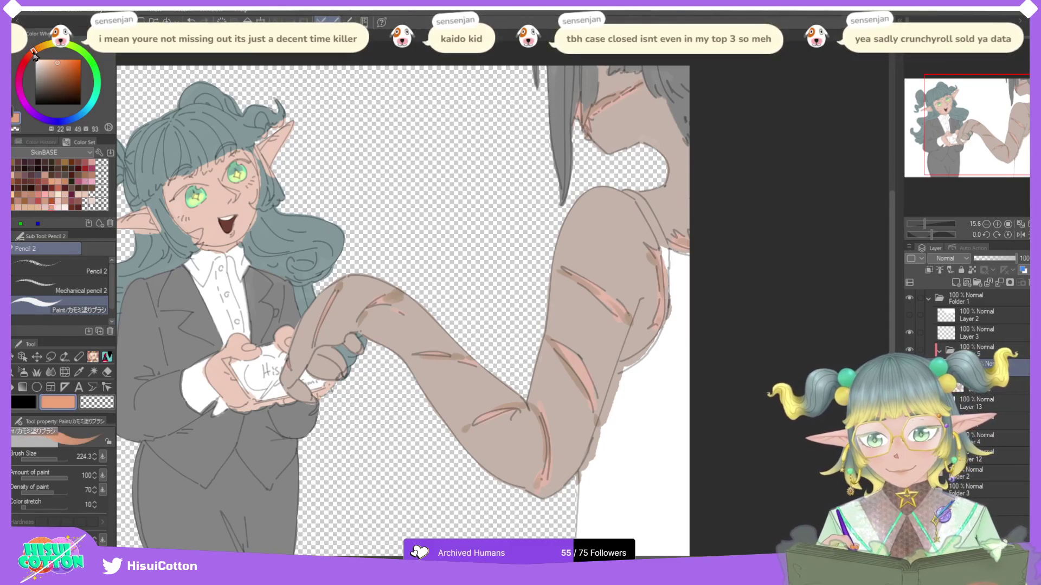
left_click(48, 73)
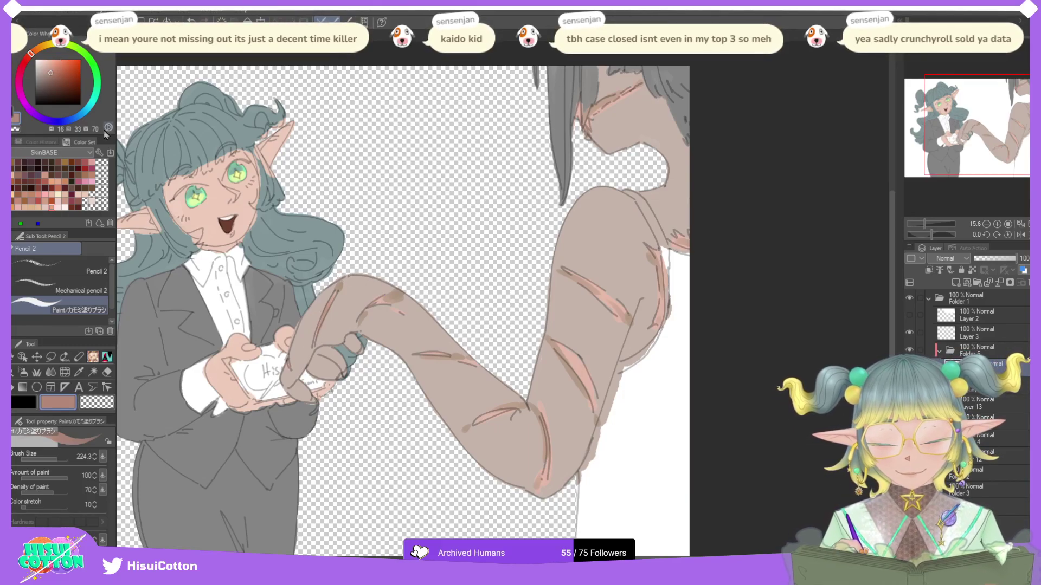
left_click(56, 69)
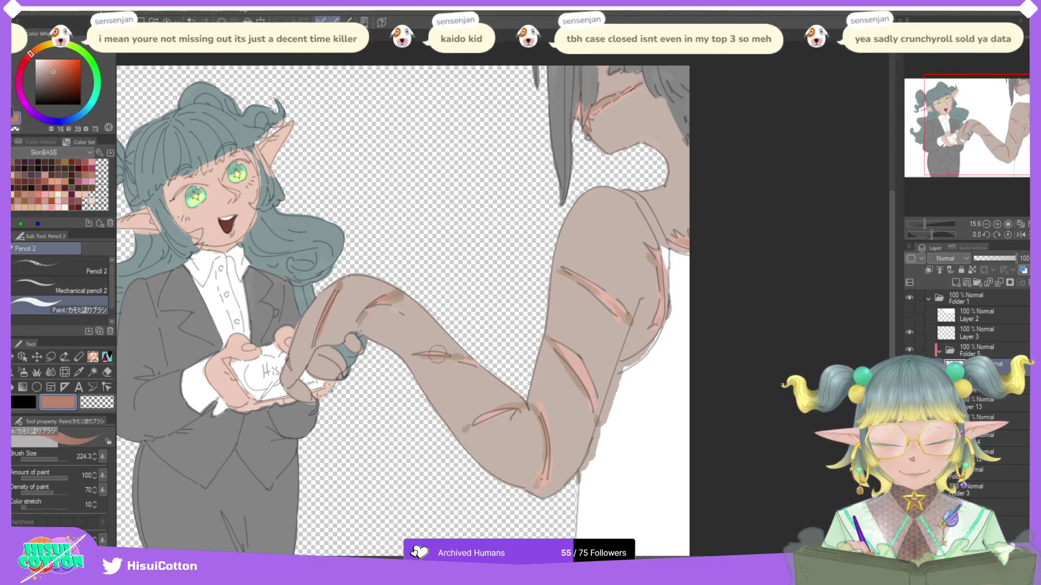
mouse_move(475, 420)
left_mouse_down()
mouse_move(541, 401)
mouse_move(488, 431)
mouse_move(505, 409)
mouse_move(534, 402)
mouse_move(542, 483)
left_mouse_up()
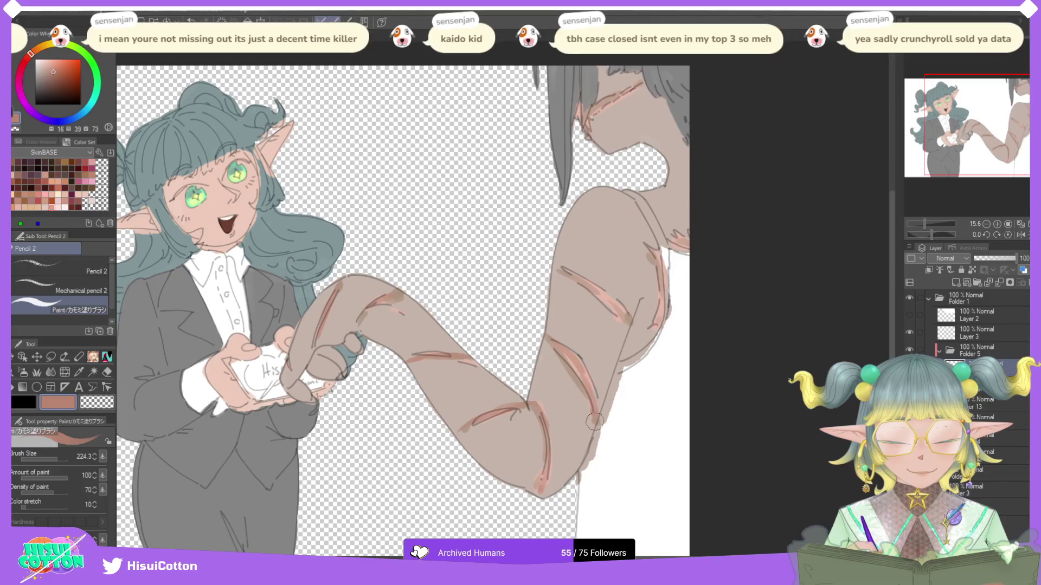
left_click_drag(555, 264, 635, 326)
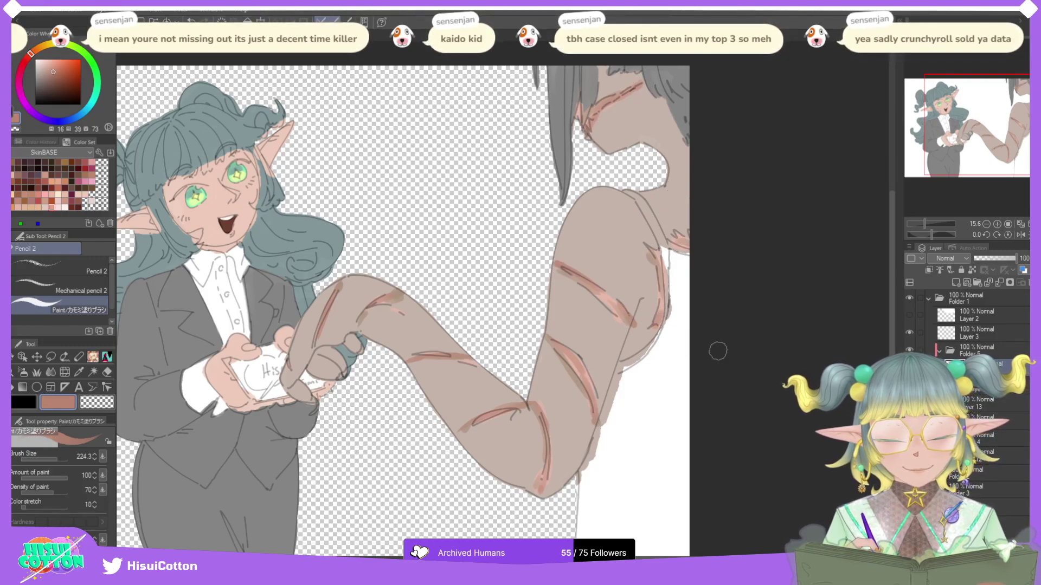
Step: Shift the second character's gray-beige skin to a warmer peach tone, checking it against the whole picture
left_click(986, 224)
left_click(986, 224)
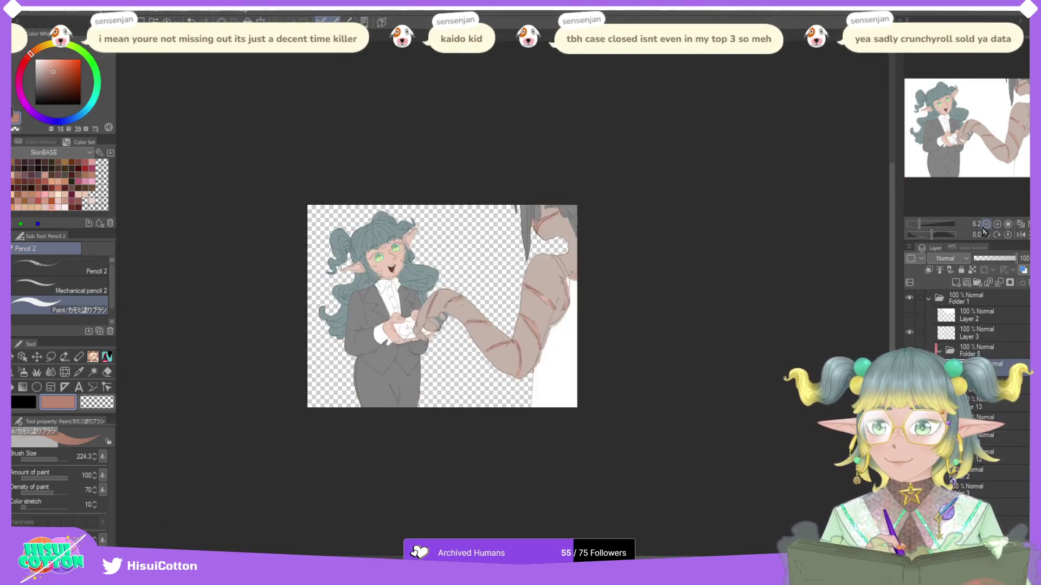
left_click(1020, 224)
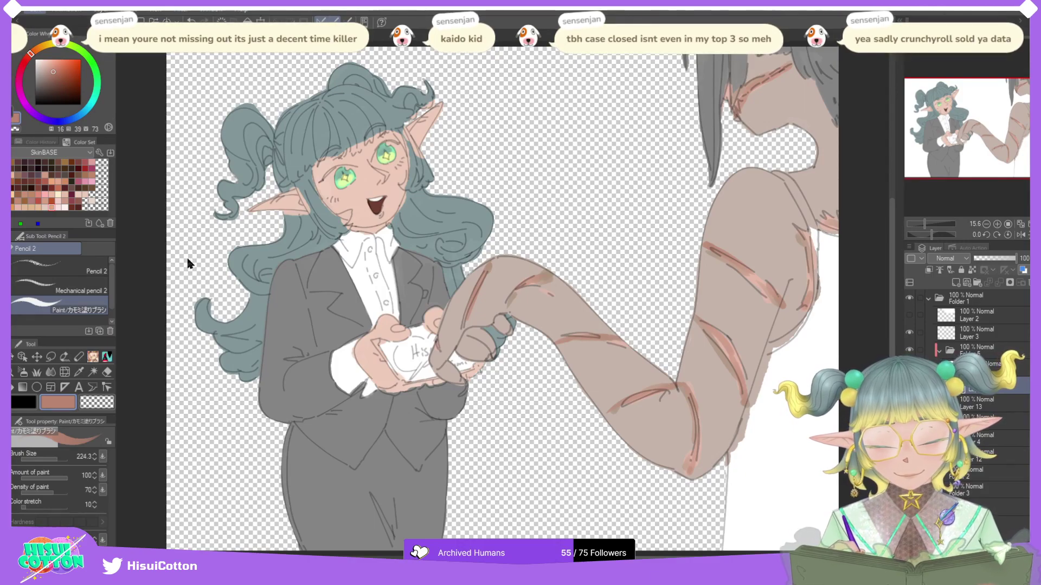
key("space")
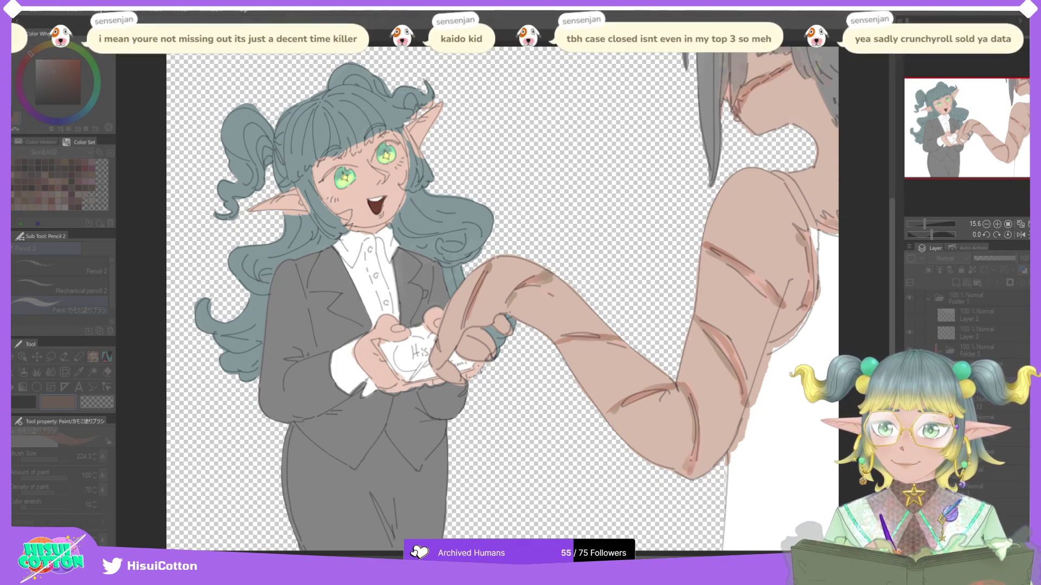
Step: Add a new layer, try a dark reddish-brown (H 9, S 66, V 35, SkinBASE set) stroke on the second character's hand, and undo it
left_click(1007, 360)
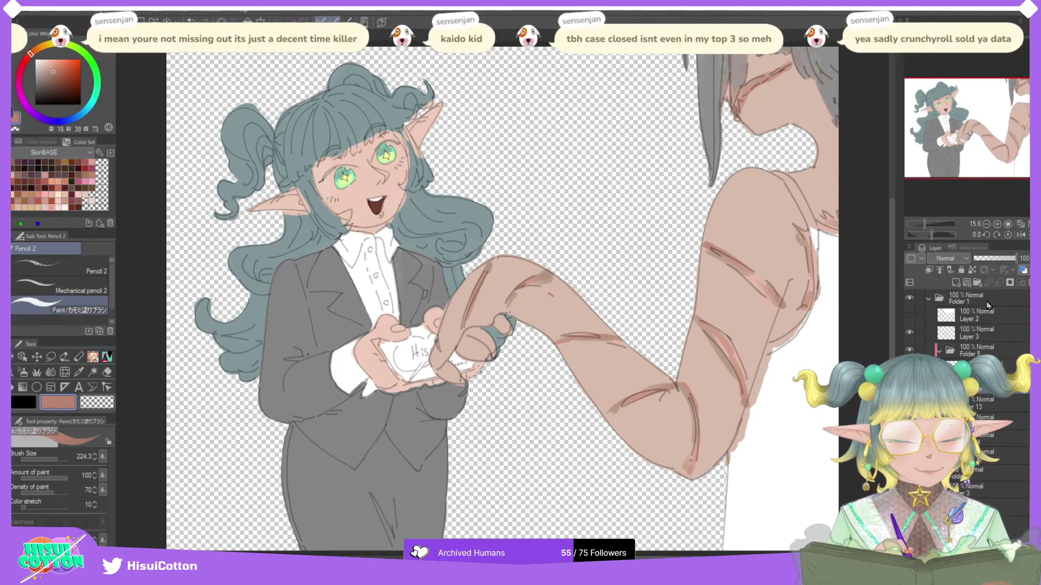
left_click(1006, 363)
left_click(956, 283)
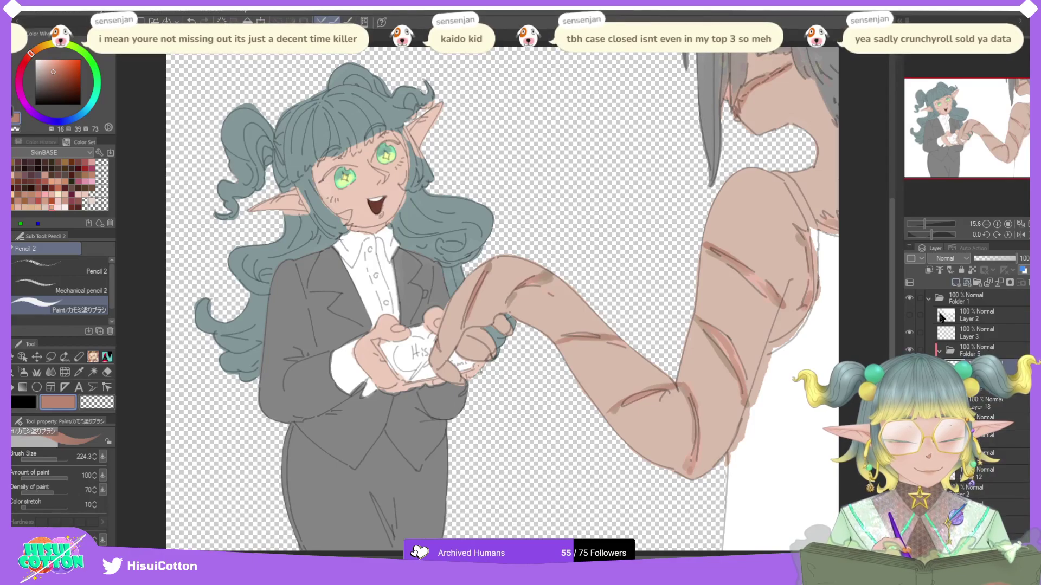
left_click(78, 205)
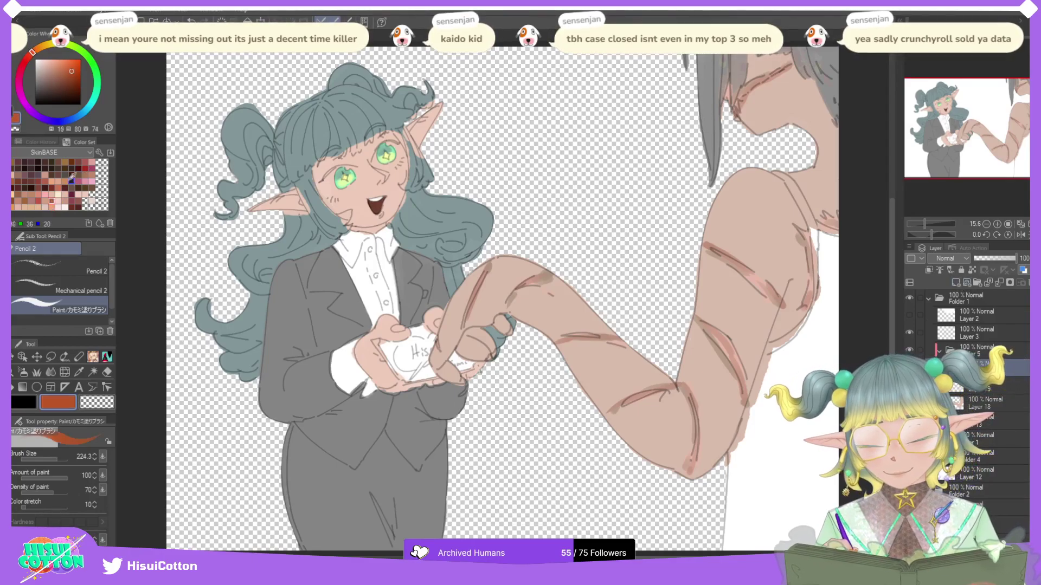
left_click(78, 207)
mouse_move(466, 335)
left_mouse_down()
mouse_move(478, 269)
mouse_move(502, 257)
mouse_move(462, 328)
left_mouse_up()
key("ctrl+z")
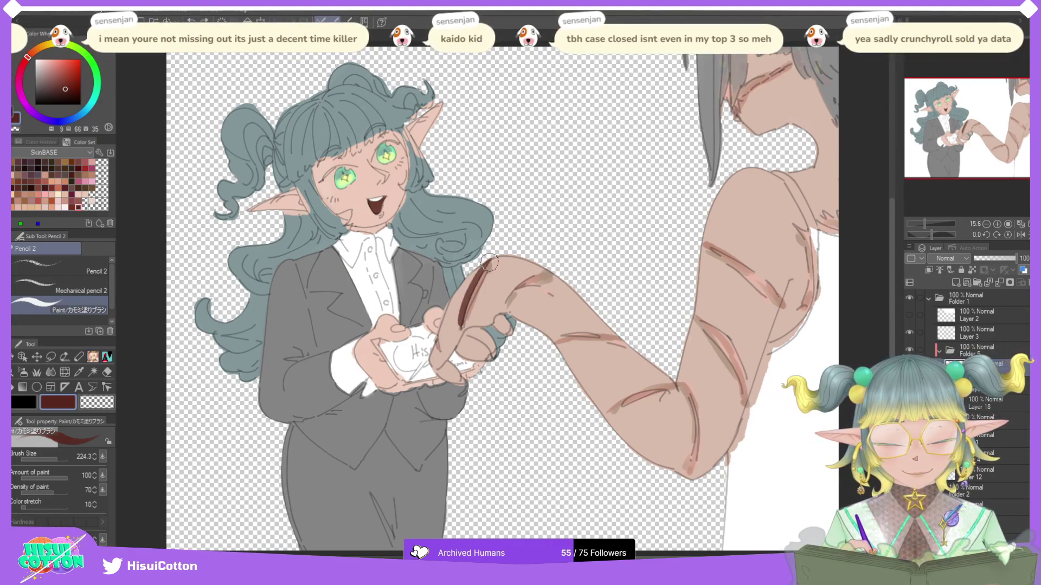
Step: Paint dark reddish-brown (H 9, S 66, V 35) strokes over the markings on the second character's hand, wrist, forearm and elbow
left_click_drag(493, 258, 464, 321)
key("ctrl+z")
key("ctrl+z")
left_click_drag(498, 255, 443, 356)
key("ctrl+z")
left_click_drag(505, 303, 561, 275)
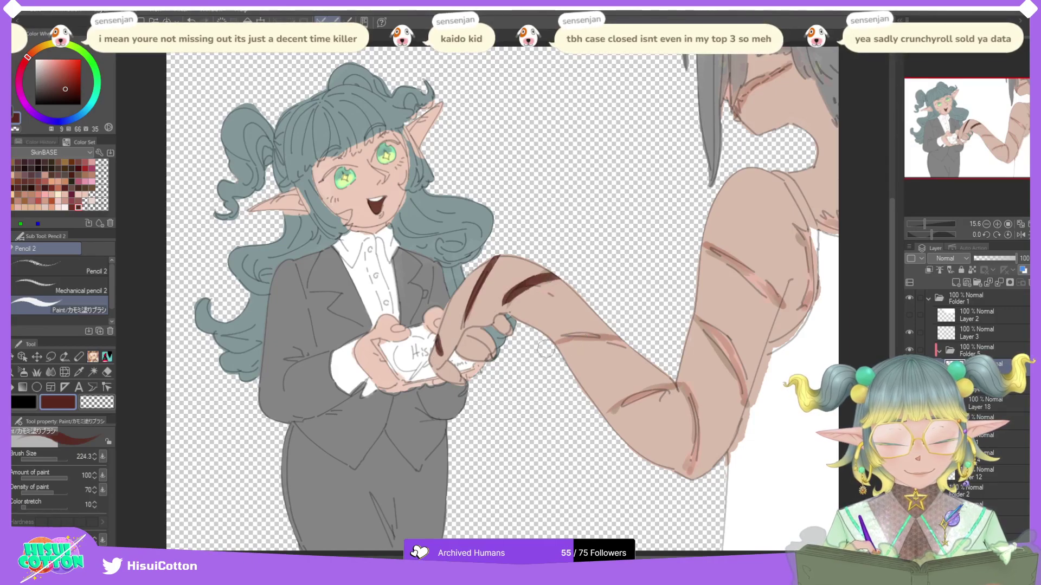
left_click_drag(552, 342, 626, 341)
mouse_move(672, 378)
left_mouse_down()
mouse_move(609, 412)
mouse_move(684, 445)
mouse_move(688, 477)
left_mouse_up()
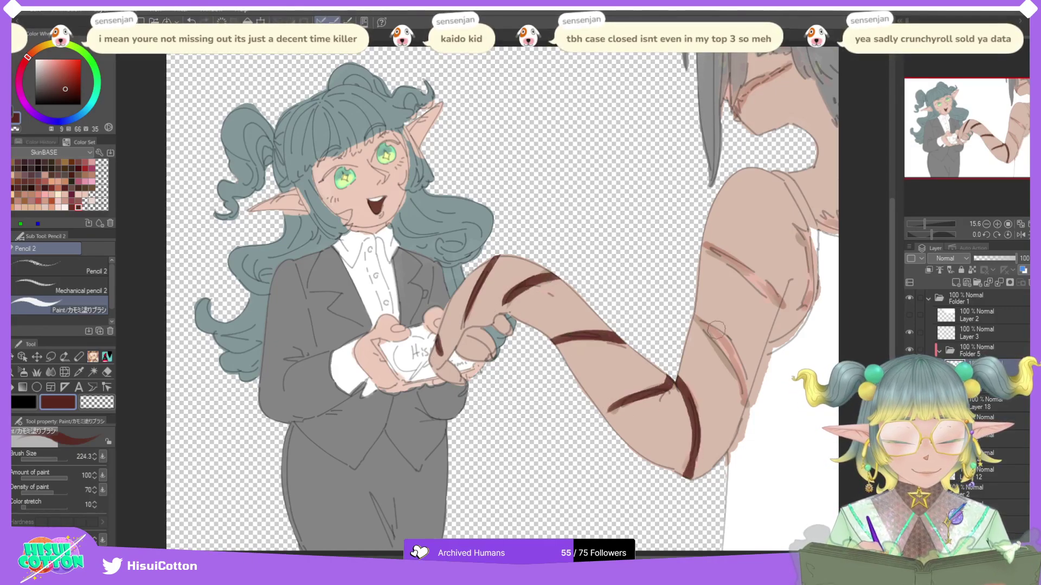
Step: Cover the second character's upper arm, shoulder, chest and face markings with the same dark reddish brown
left_click_drag(694, 315, 746, 423)
key("ctrl+z")
left_click_drag(690, 316, 746, 392)
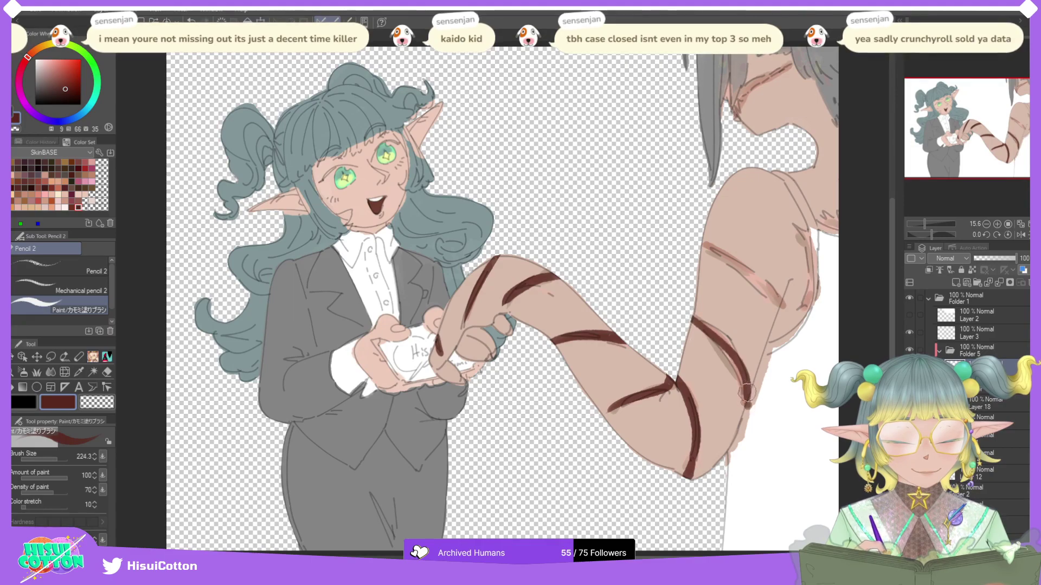
left_click_drag(697, 241, 777, 304)
mouse_move(696, 240)
left_mouse_down()
mouse_move(773, 297)
mouse_move(724, 252)
mouse_move(764, 279)
mouse_move(779, 300)
mouse_move(810, 245)
mouse_move(796, 228)
mouse_move(831, 223)
mouse_move(807, 300)
left_mouse_up()
left_click_drag(736, 115, 743, 93)
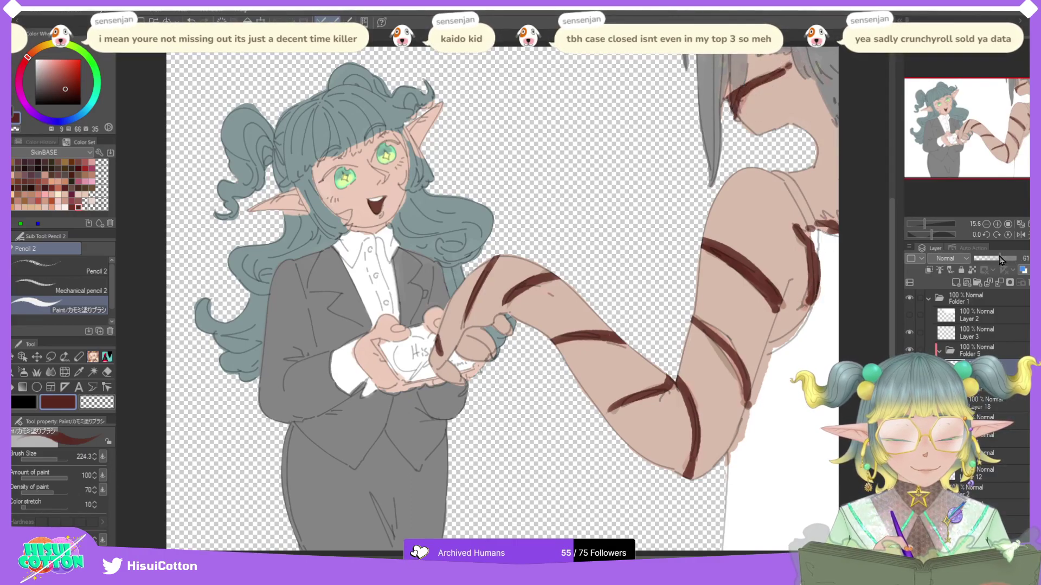
Step: Set the dark stripe layer's blending mode to Color burn and lower its opacity
mouse_move(1014, 258)
left_mouse_down()
mouse_move(993, 261)
mouse_move(1003, 259)
left_mouse_up()
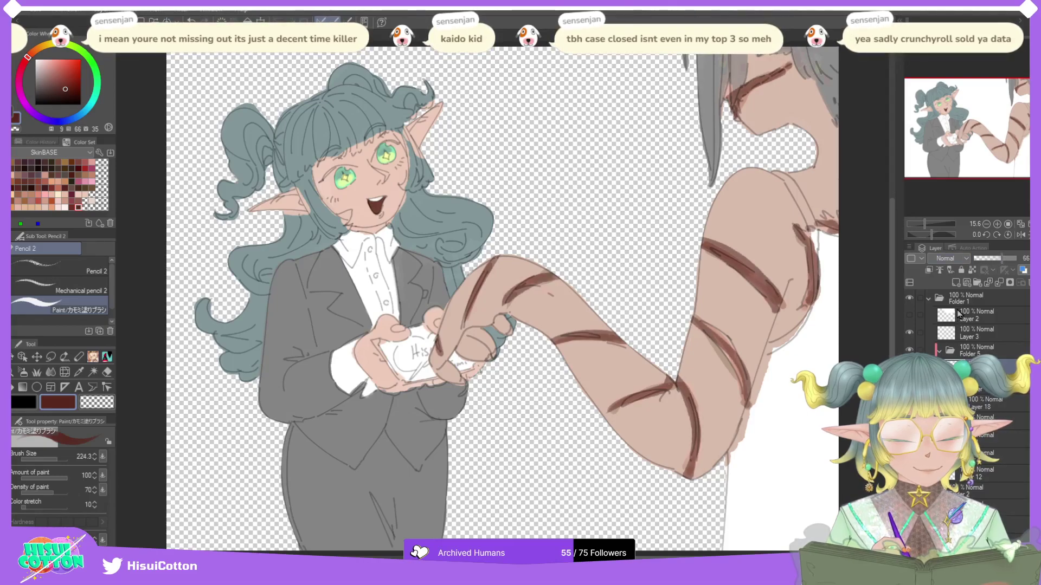
left_click(960, 305)
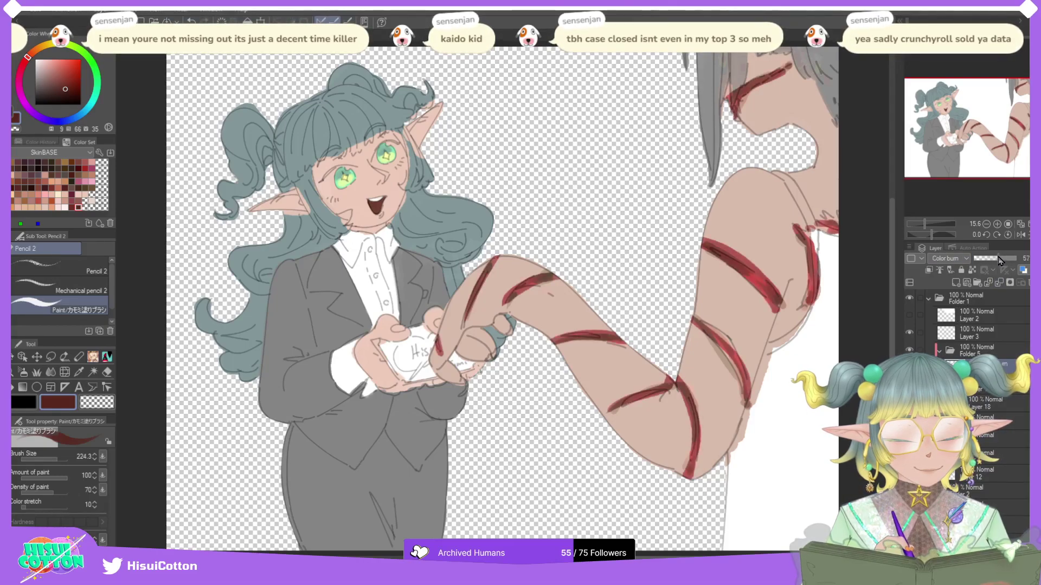
left_click_drag(1000, 260, 996, 259)
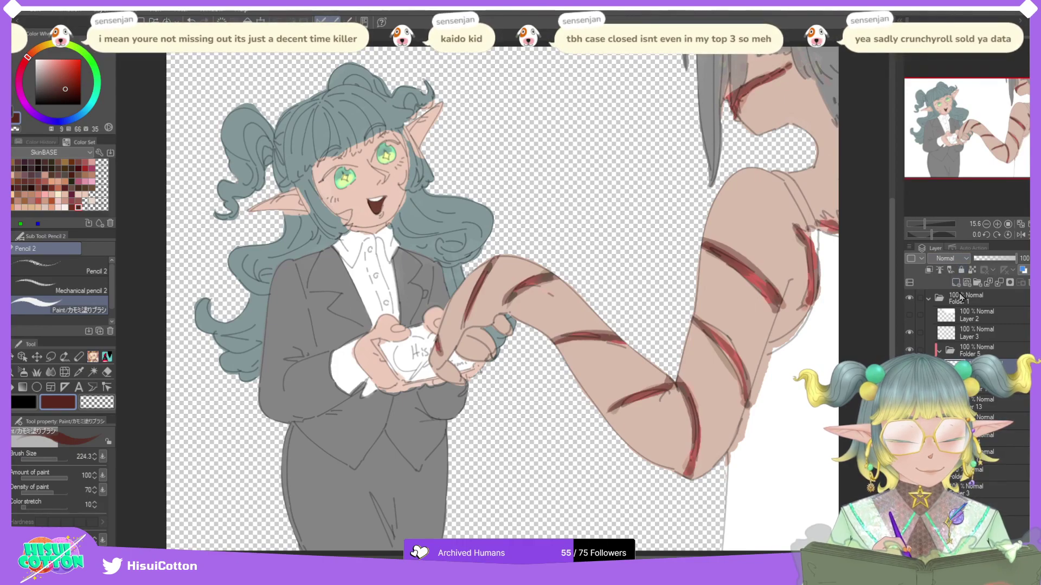
Step: Taper the ends and trim the edges of the second character's red markings with the Hard eraser at size 355.5
key("e")
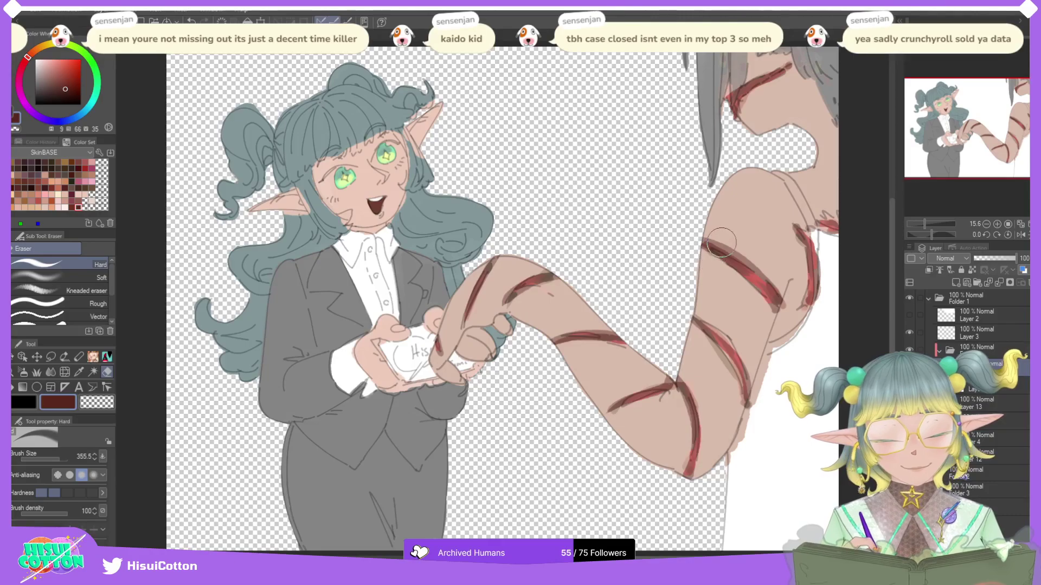
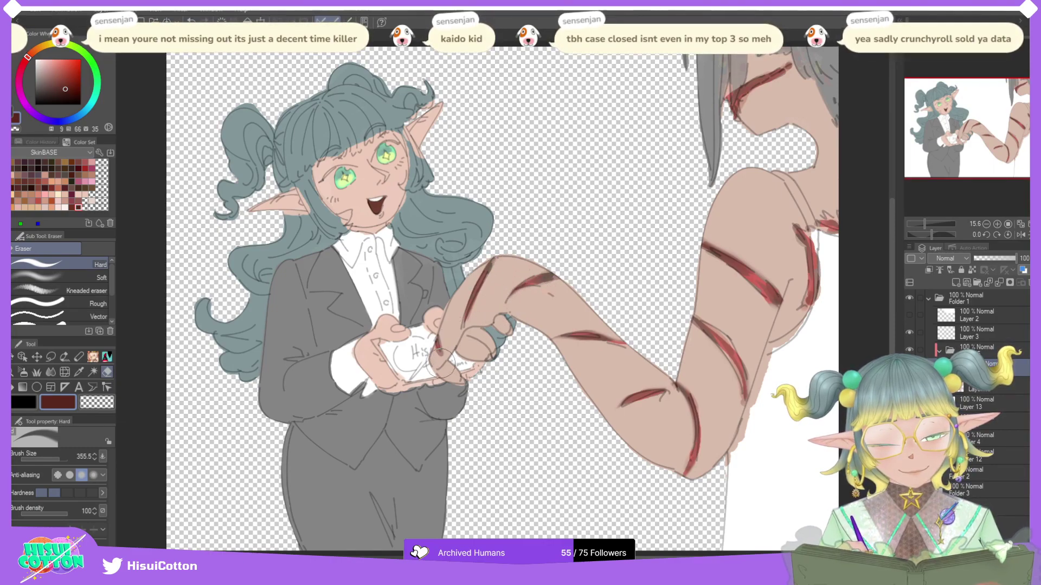
scroll(445, 380, "down", 2)
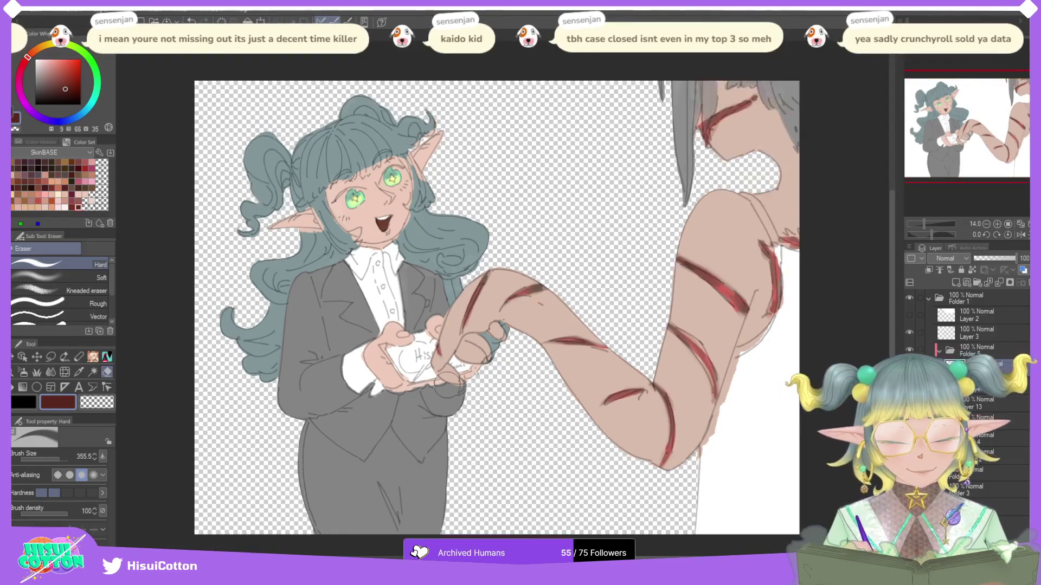
scroll(722, 139, "up", 5)
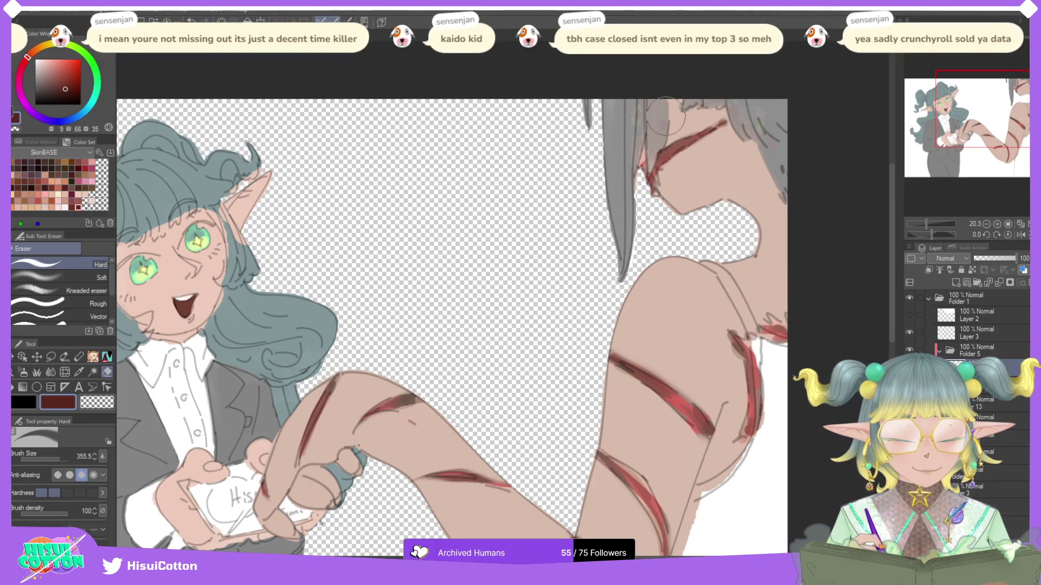
scroll(678, 114, "down", 3)
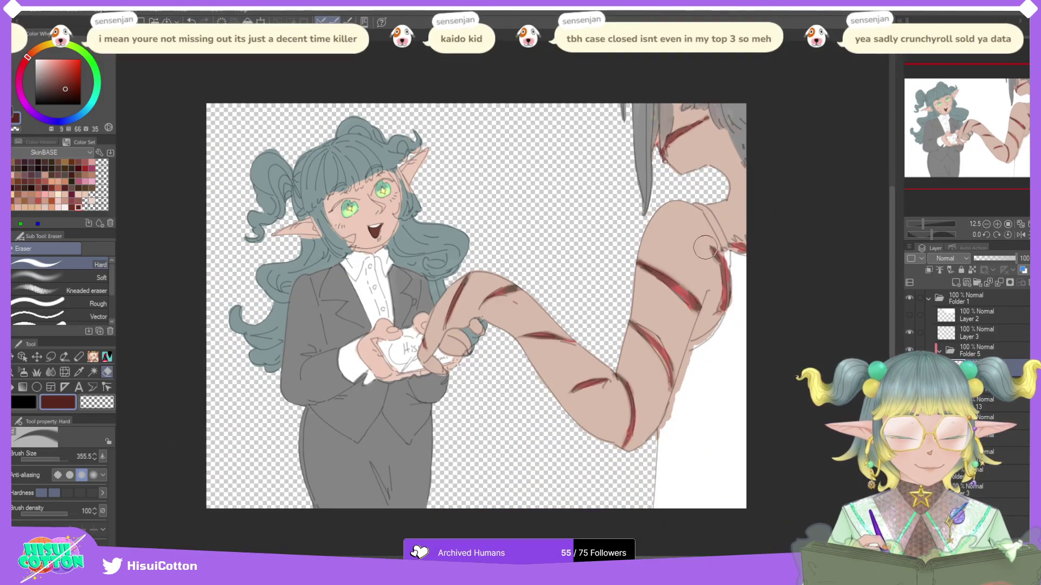
left_click_drag(734, 282, 729, 305)
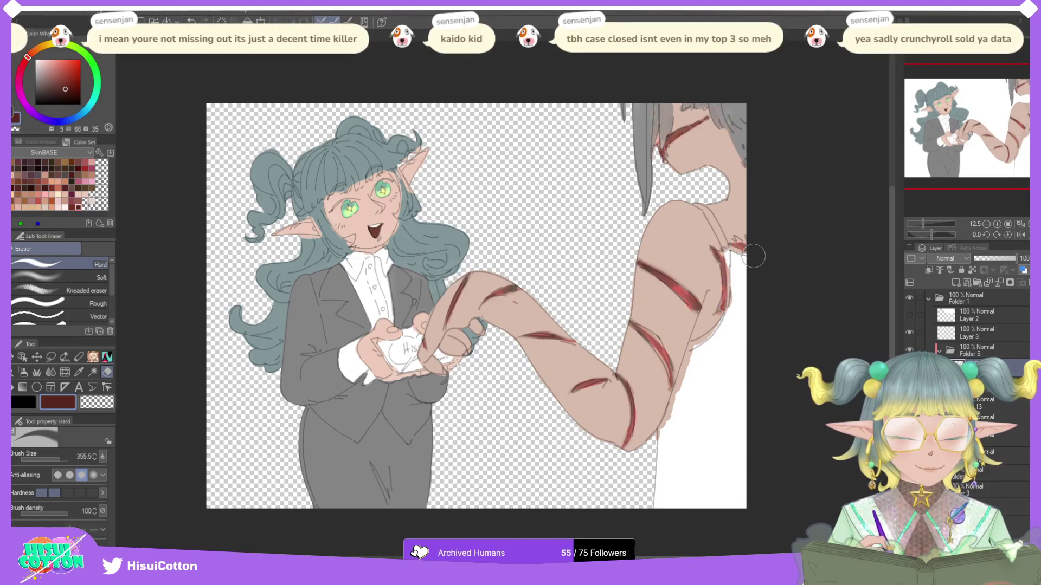
Step: Check how the red markings read against the whole picture at small and full-canvas size
left_click(997, 223)
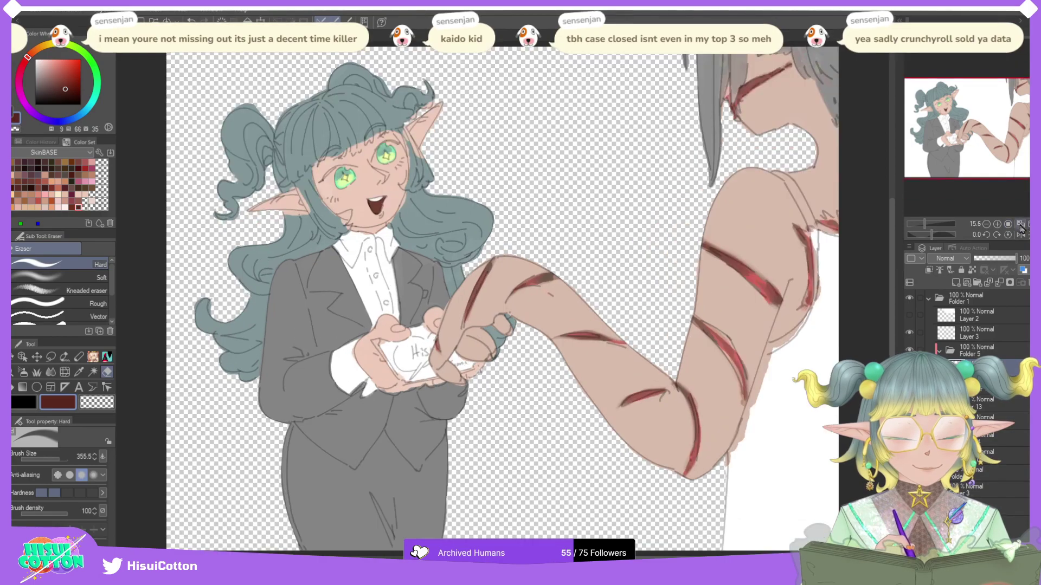
left_click(985, 224)
left_click(984, 225)
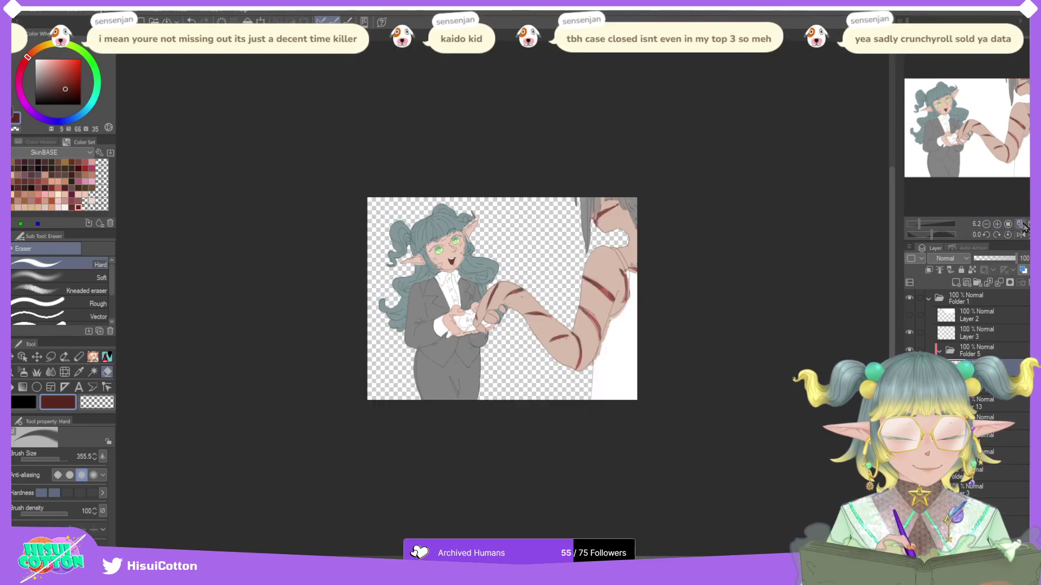
left_click(1027, 223)
left_click(1003, 258)
left_click_drag(1004, 260, 1019, 260)
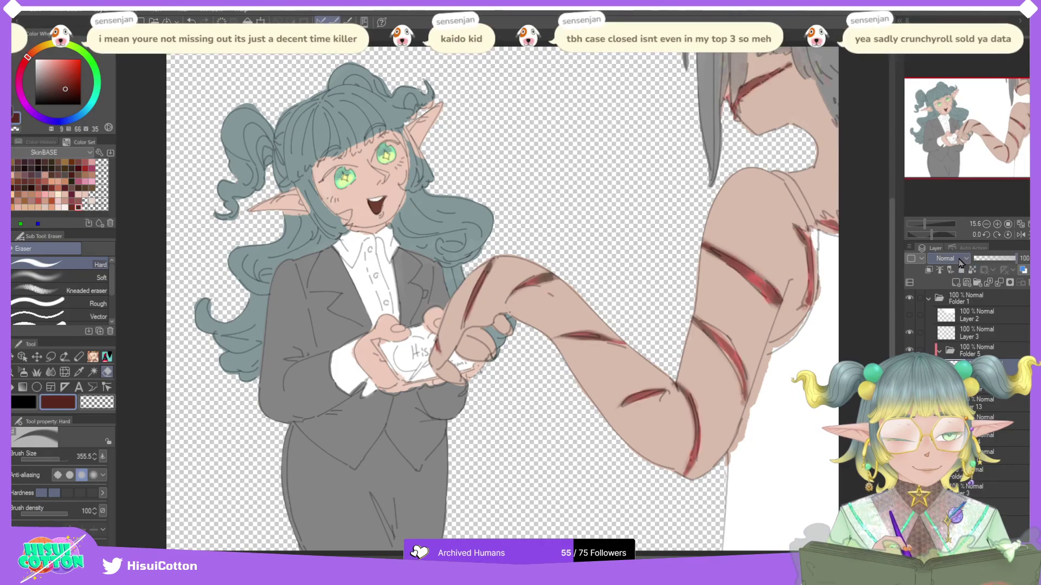
left_click(988, 225)
left_click(988, 225)
left_click(1020, 224)
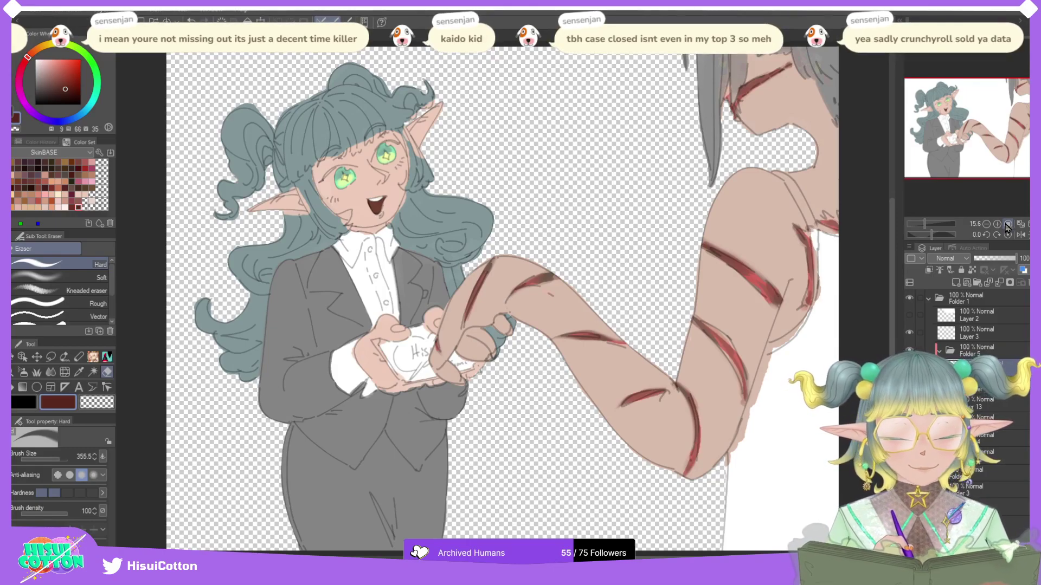
Step: On a new layer clipped to the layer below, shade the second character's arm, shoulder and neck in dark reddish brown with a large Soft airbrush
left_click(980, 388)
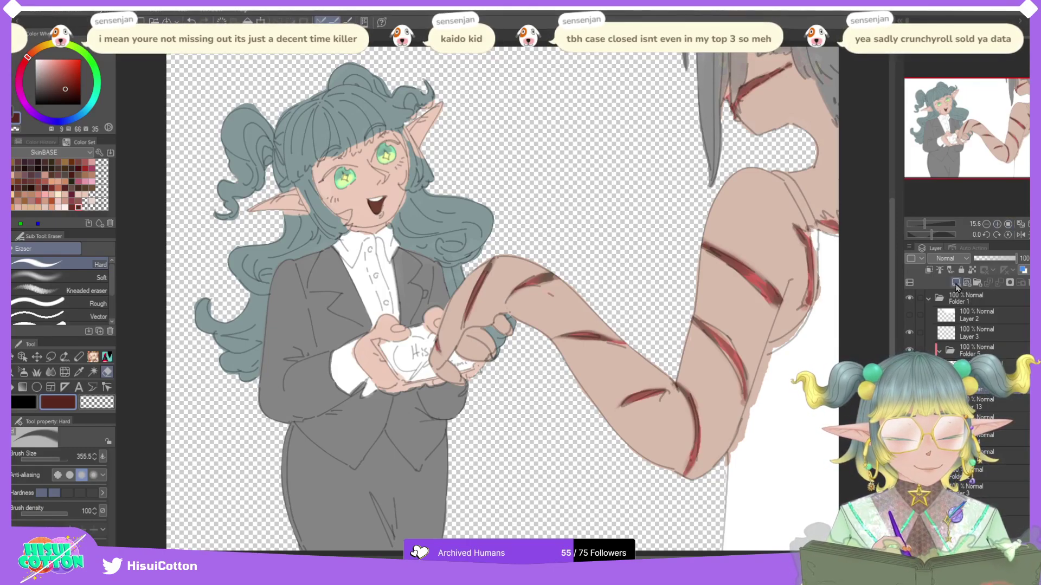
left_click(956, 283)
left_click(22, 371)
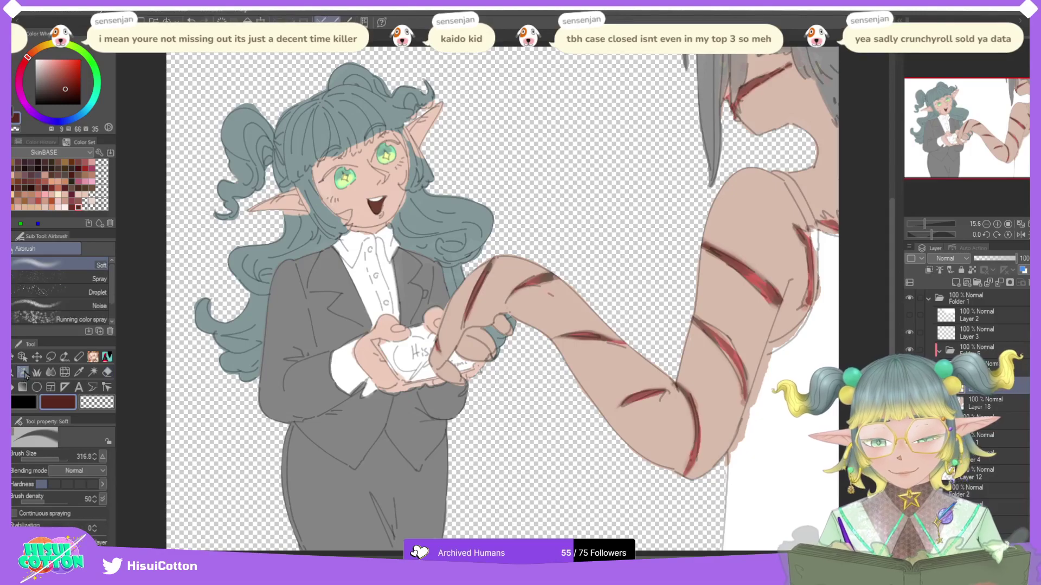
left_click(67, 458)
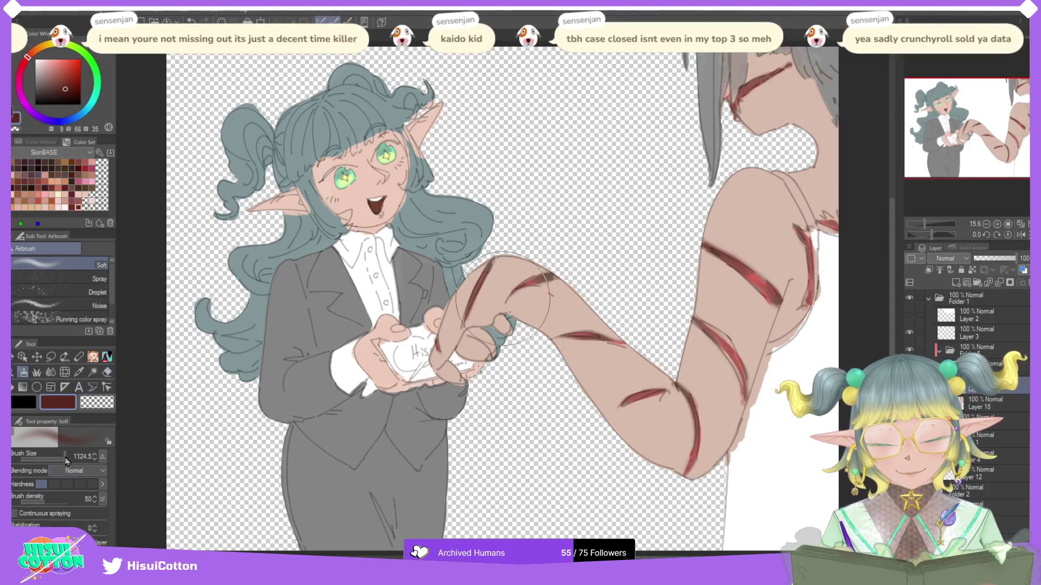
mouse_move(827, 260)
left_mouse_down()
mouse_move(747, 419)
mouse_move(771, 394)
mouse_move(695, 487)
mouse_move(714, 454)
mouse_move(695, 473)
left_mouse_up()
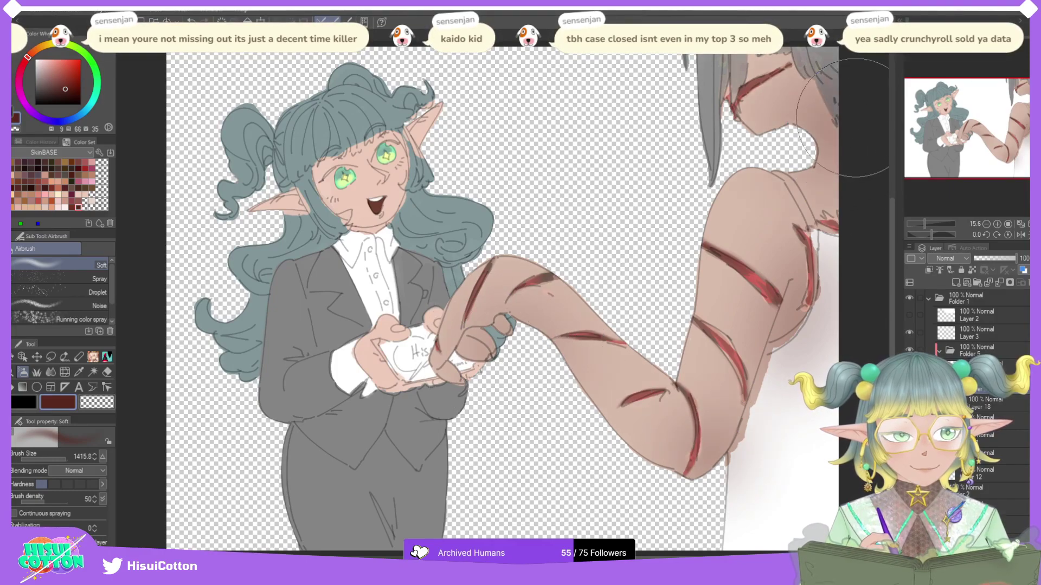
left_click(929, 270)
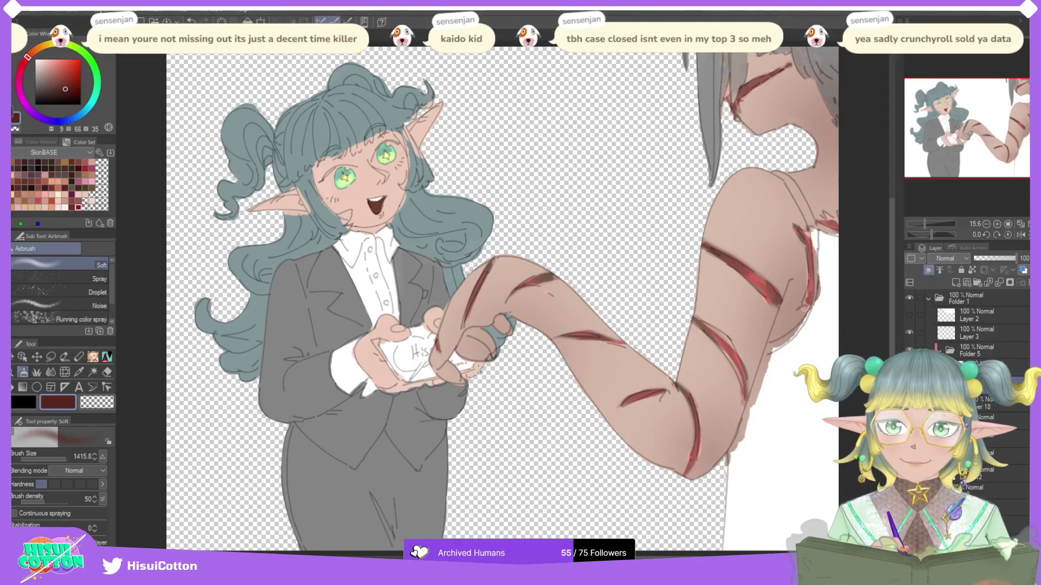
left_click(999, 282)
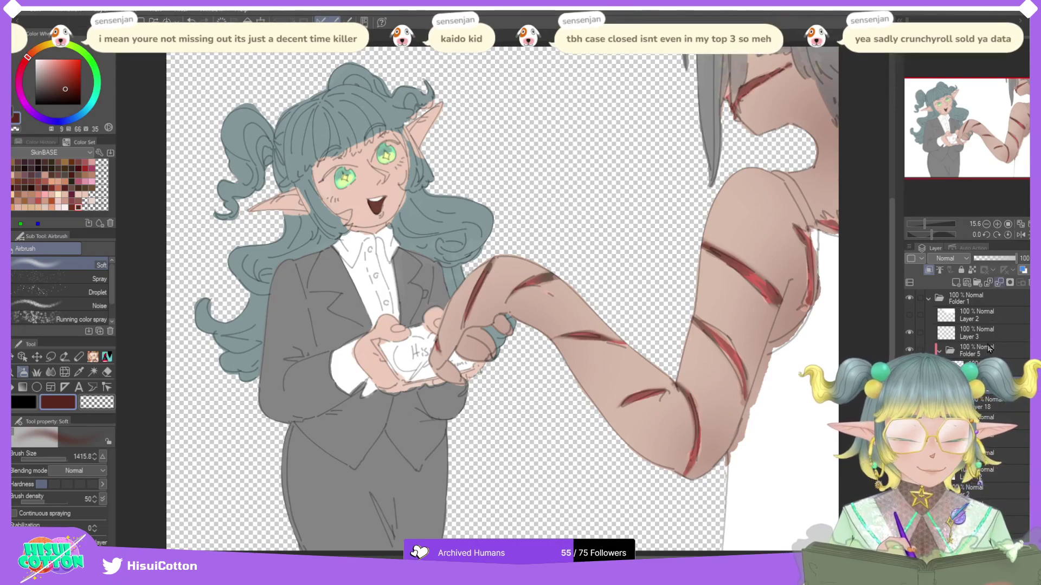
Step: Switch to the Basics color set and pencil brush, try a gray (V 52) stroke on the second character's shoulder strap, and undo it
left_click(986, 364)
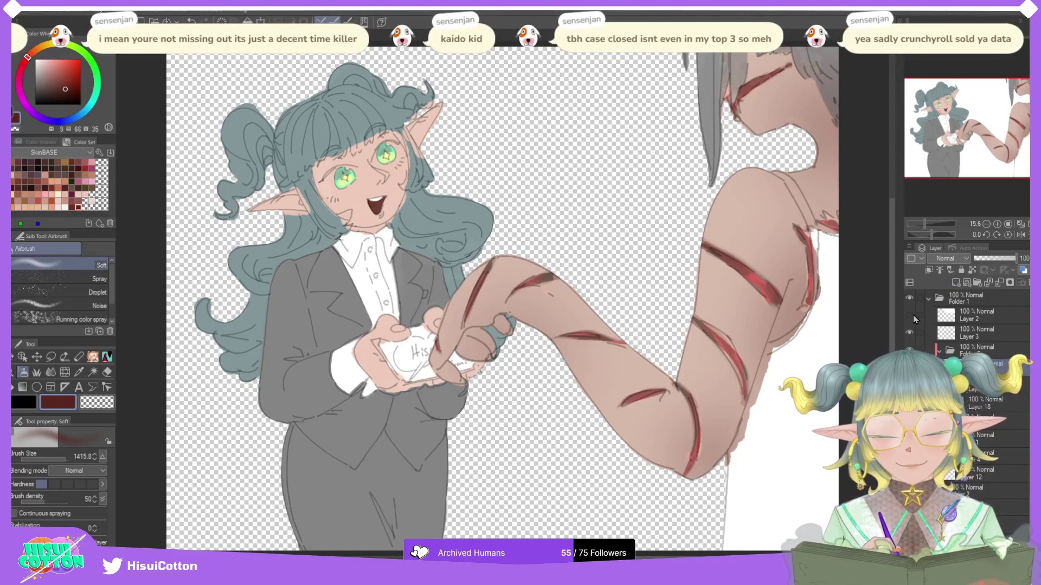
left_click(63, 181)
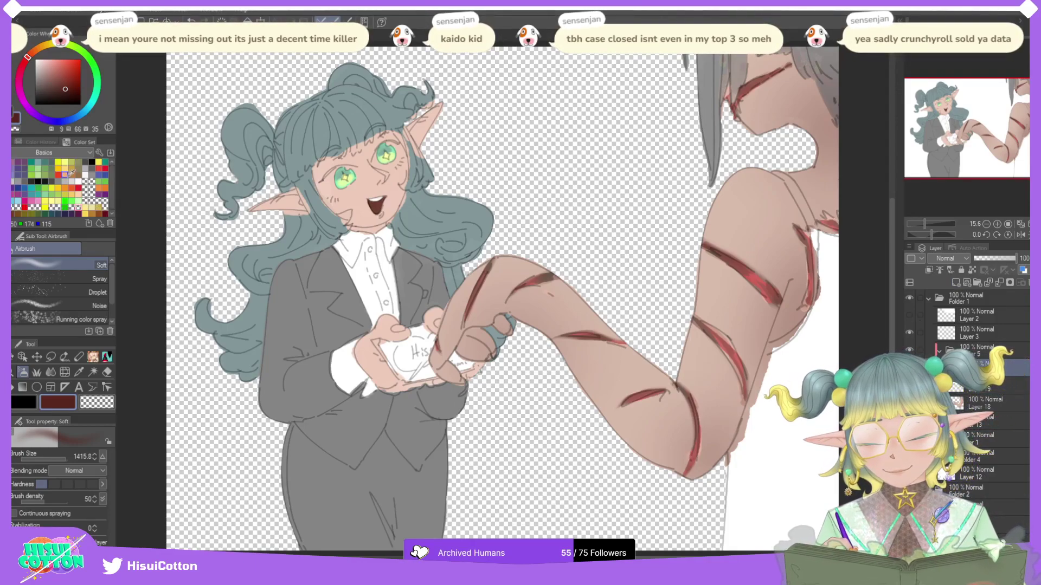
left_click(58, 182)
key("p")
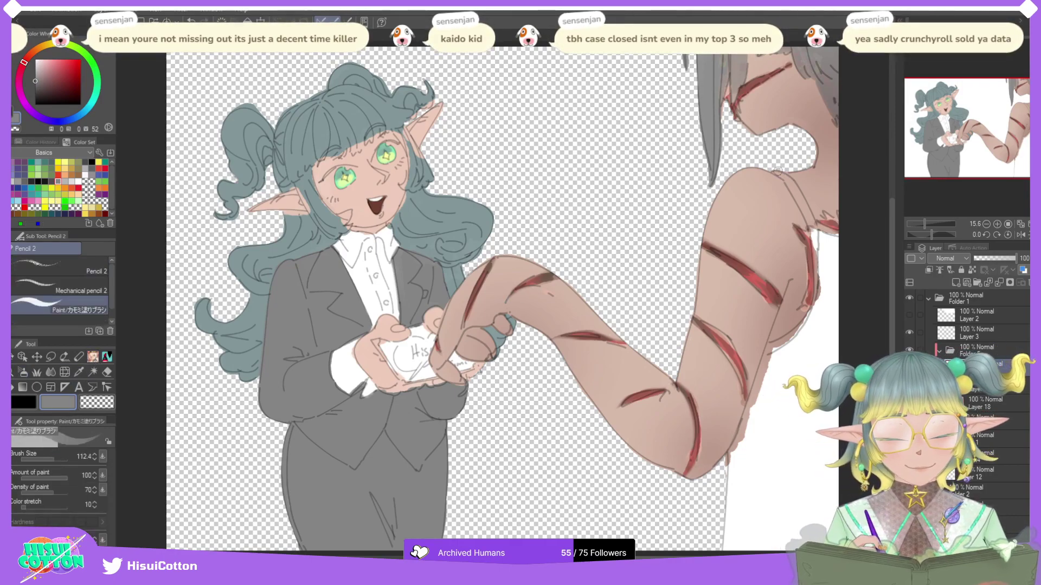
left_click_drag(777, 174, 806, 217)
key("ctrl+z")
key("ctrl+z")
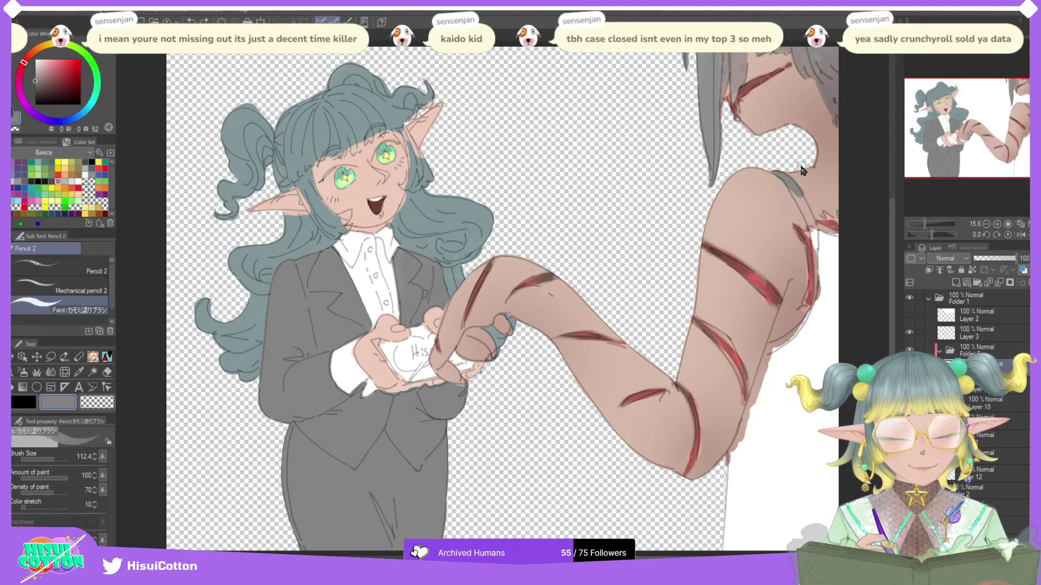
Step: Paint the second character's shoulder strap and neckline edge in pinkish gray (H 0, S 10, V 65)
left_click(38, 78)
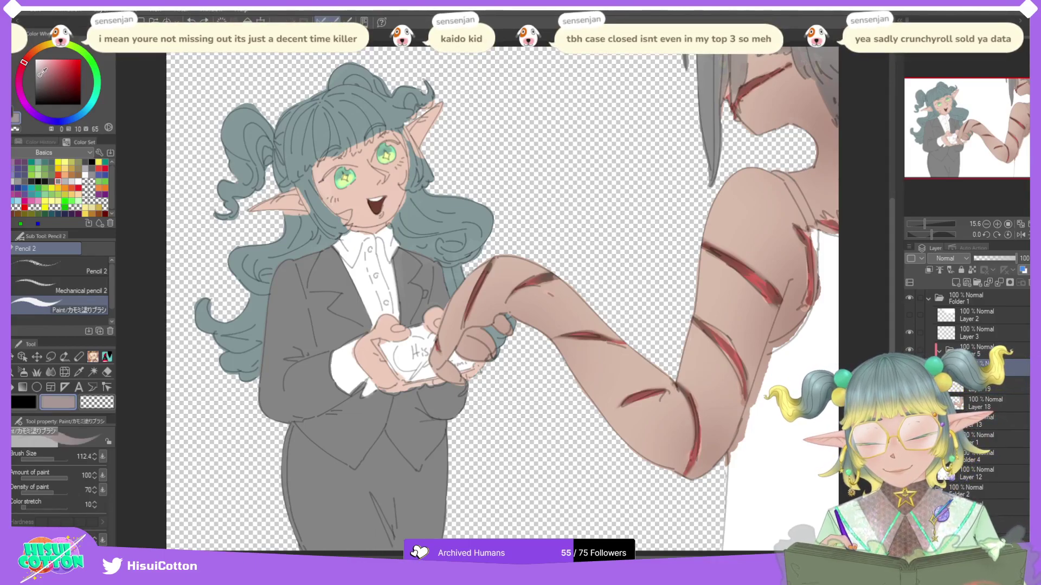
left_click_drag(779, 174, 806, 210)
key("ctrl+z")
key("ctrl+z")
key("ctrl+z")
mouse_move(778, 173)
left_mouse_down()
mouse_move(811, 234)
mouse_move(790, 186)
mouse_move(815, 251)
mouse_move(841, 234)
mouse_move(818, 228)
mouse_move(845, 238)
mouse_move(815, 231)
mouse_move(815, 302)
left_mouse_up()
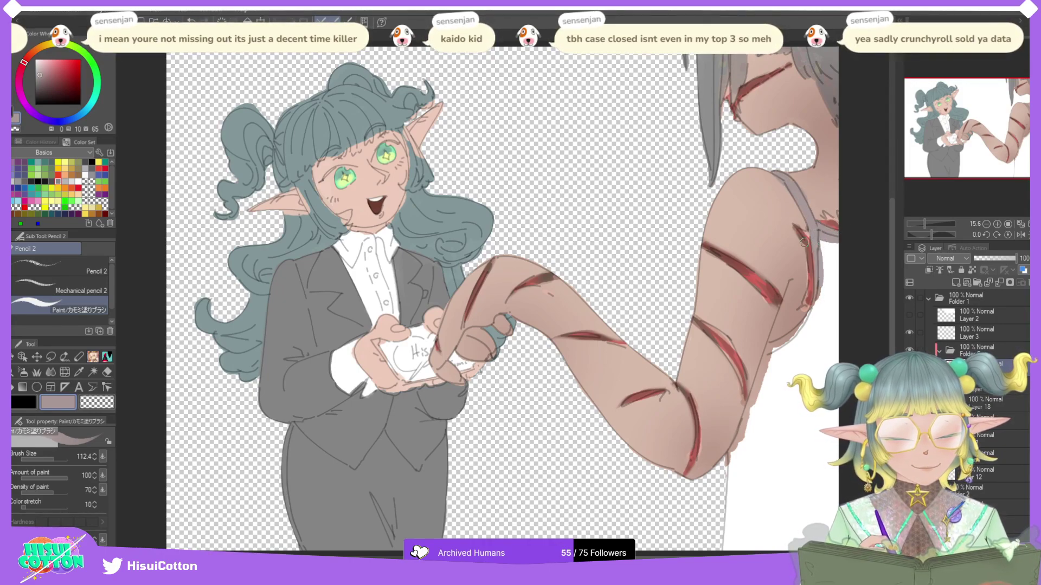
left_click_drag(815, 241, 809, 309)
key("ctrl+z")
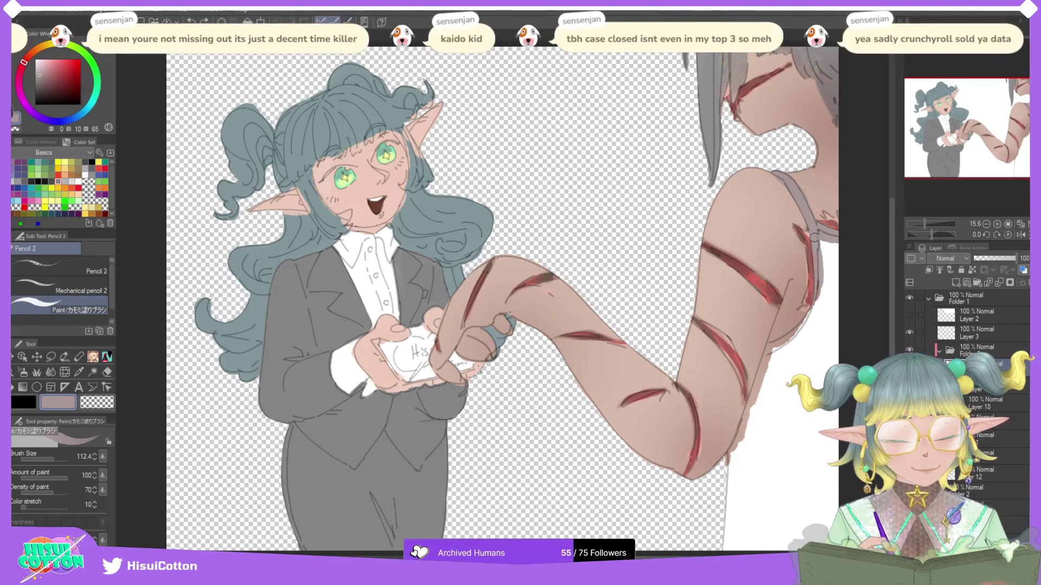
Step: Outline the second character's dress along the armhole, side and back in the pinkish gray, and fill the enclosed area
left_click_drag(819, 272, 789, 342)
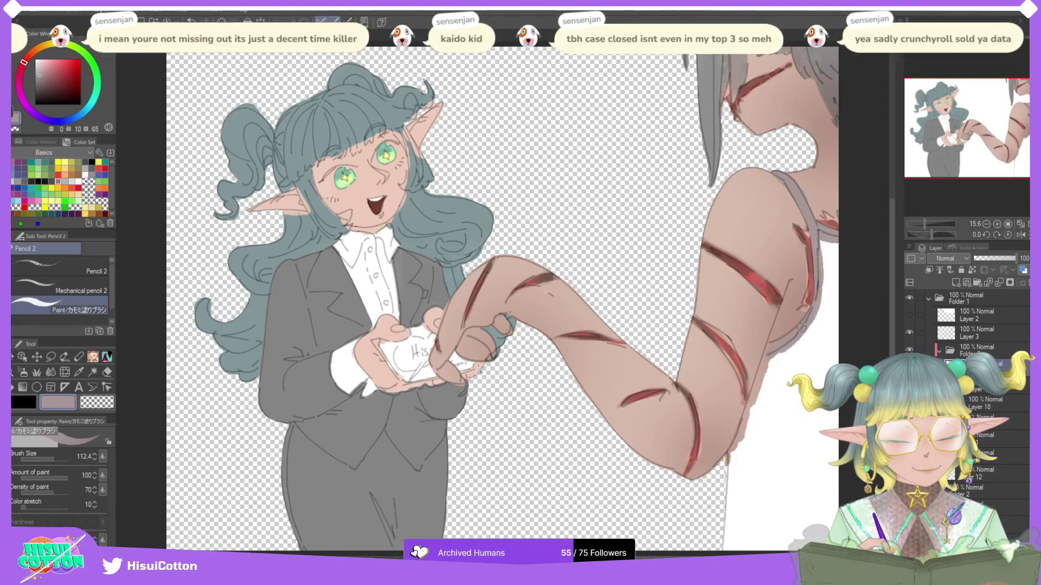
left_click_drag(766, 351, 744, 440)
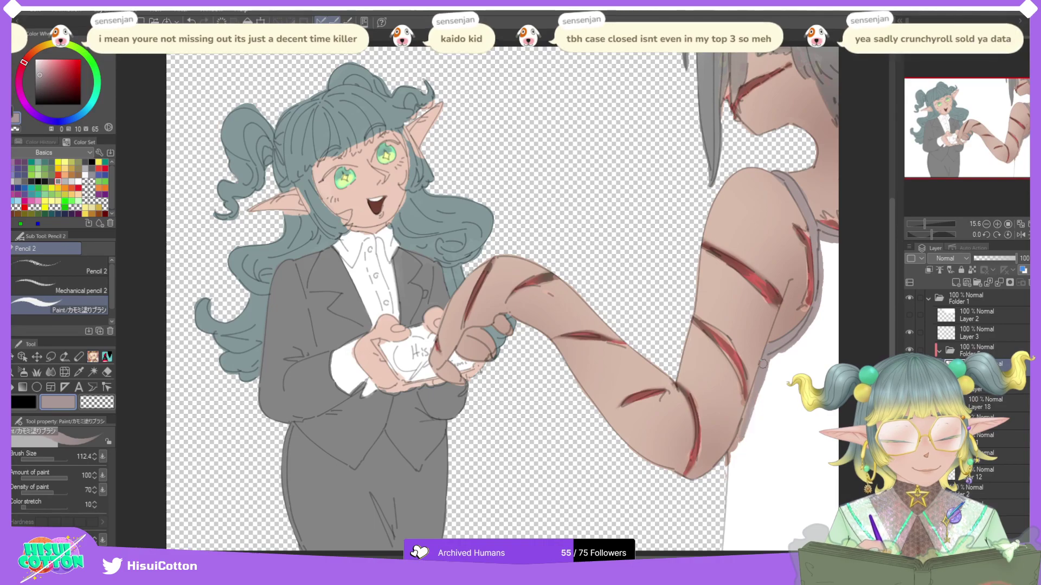
mouse_move(757, 393)
left_mouse_down()
mouse_move(724, 545)
mouse_move(780, 546)
left_mouse_up()
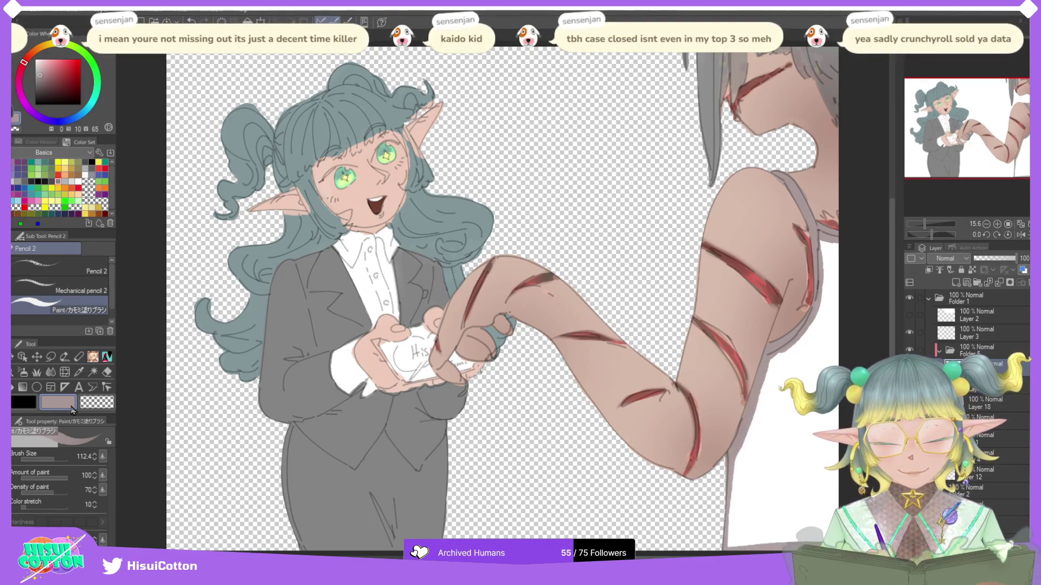
key("g")
left_click(798, 427)
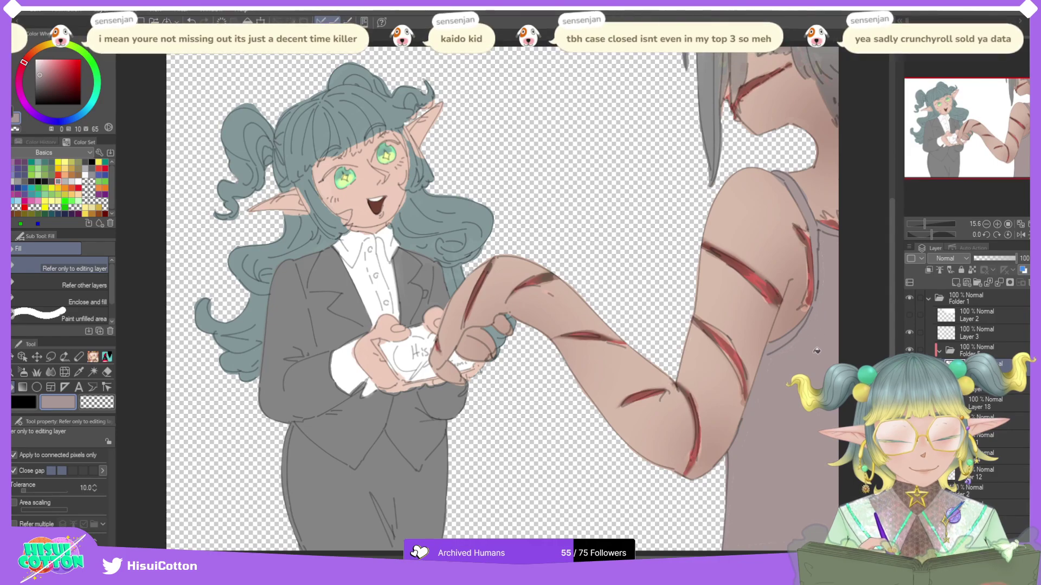
key("p")
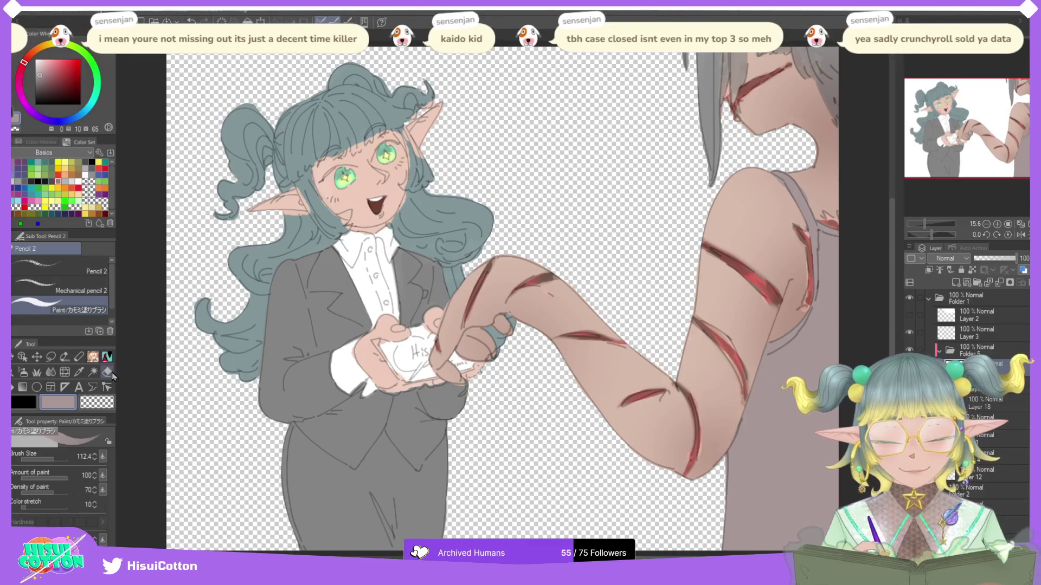
Step: Review the whole illustration, collapse Folder 5, and switch Layer 2's speech bubble on and off over the artwork
key("e")
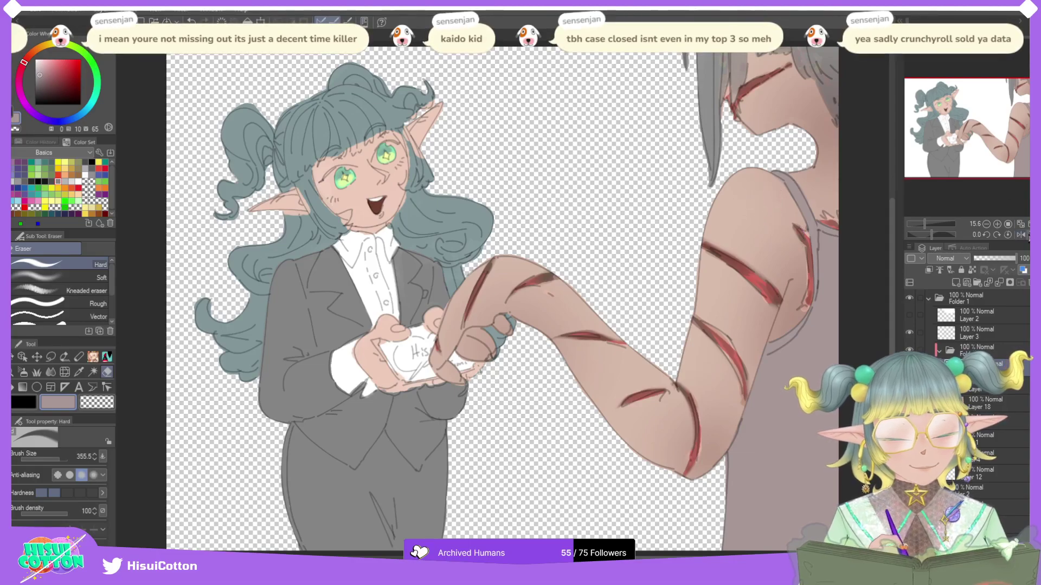
left_click(984, 224)
left_click(984, 224)
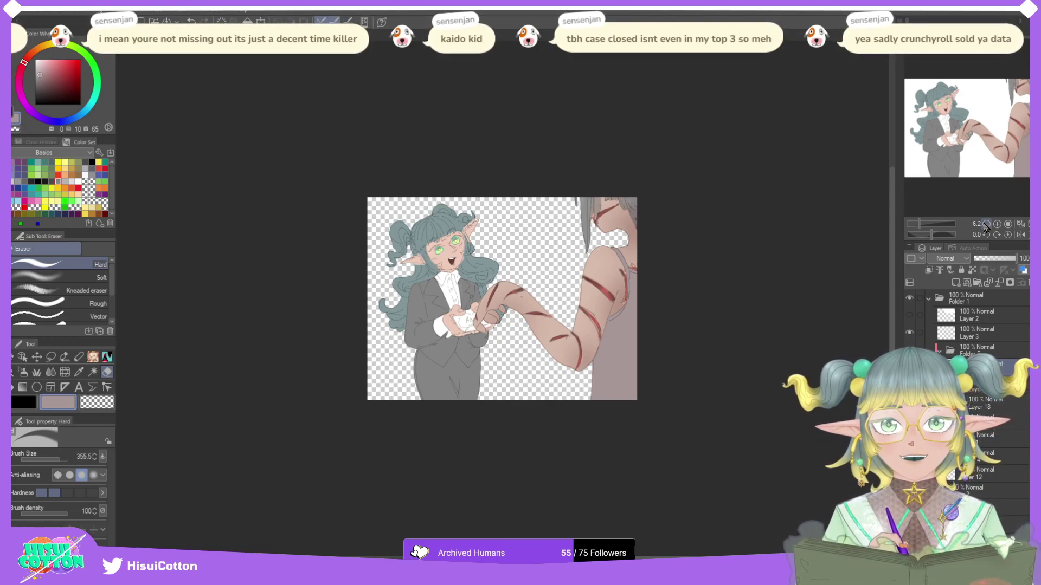
left_click(1031, 223)
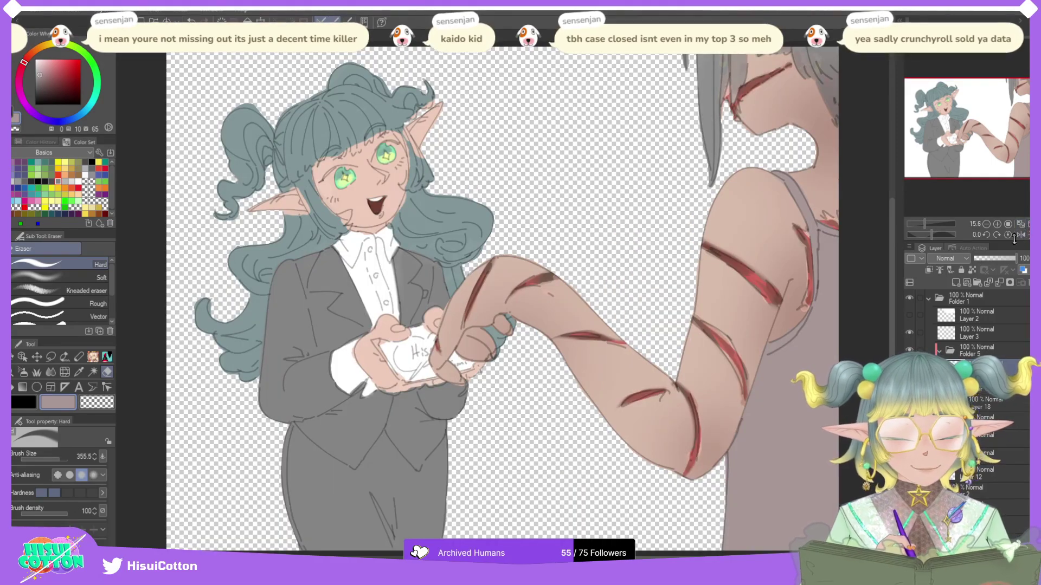
left_click(941, 352)
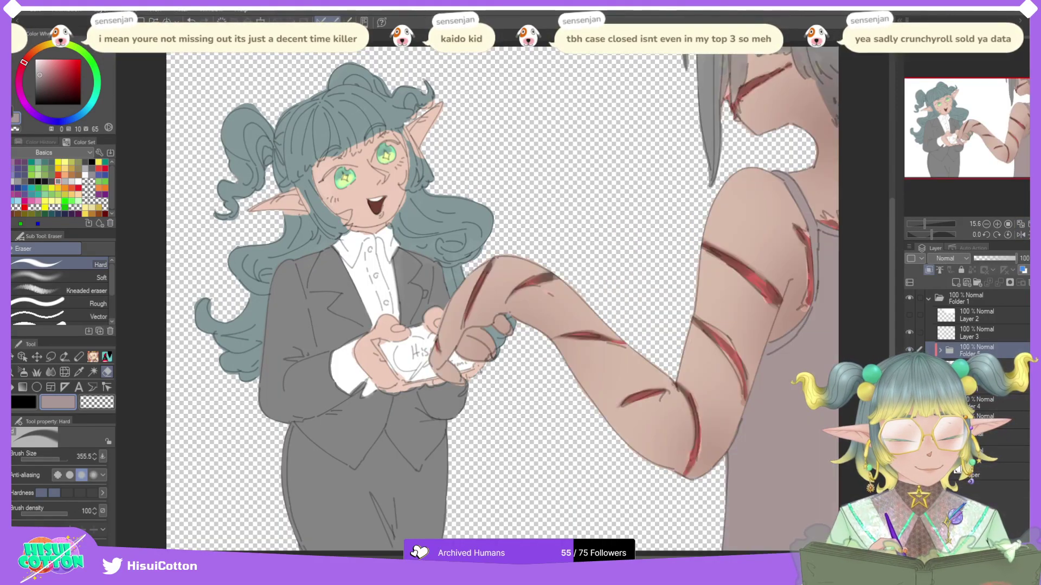
left_click(909, 315)
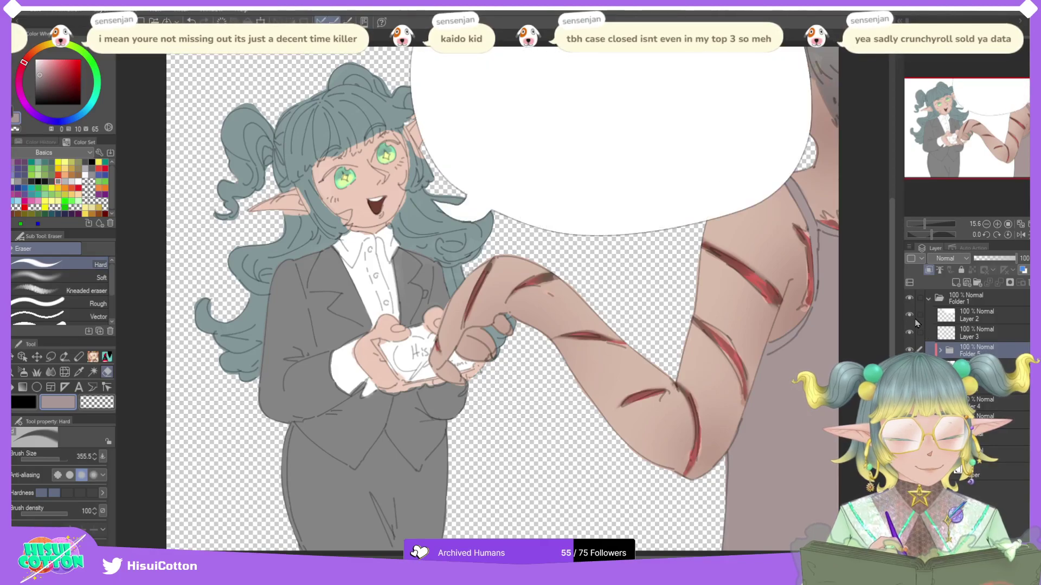
left_click(910, 315)
left_click(910, 315)
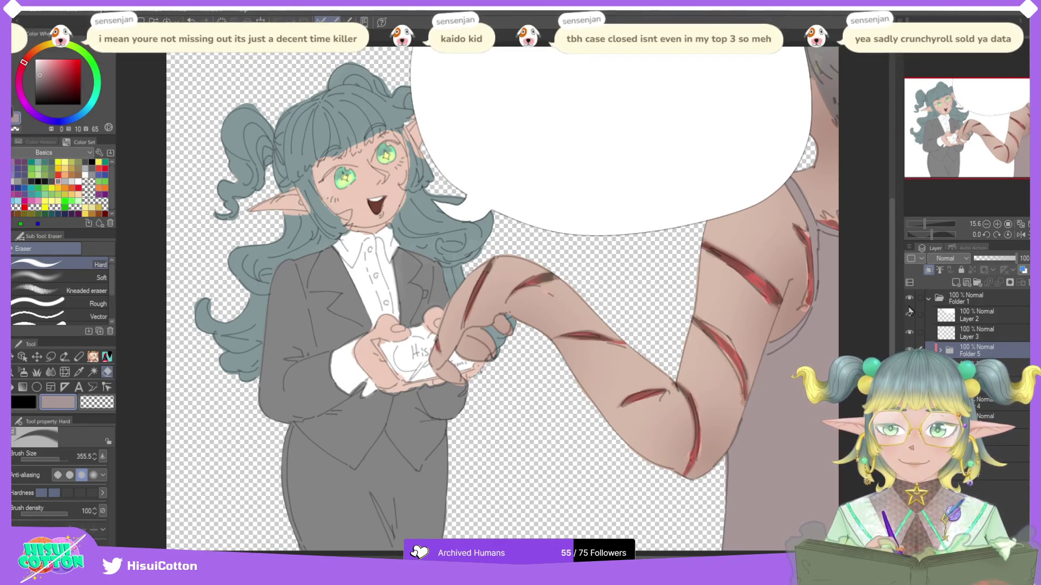
left_click(909, 315)
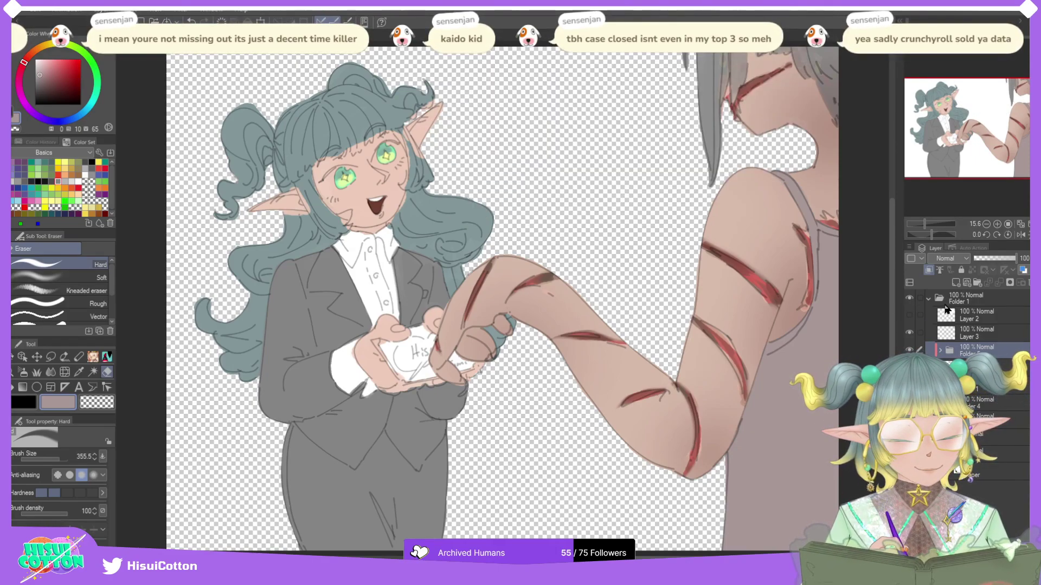
Step: Toggle the visibility of Layers 15, 14 and 12 to identify the layer holding the first character's skin color
left_click(980, 440)
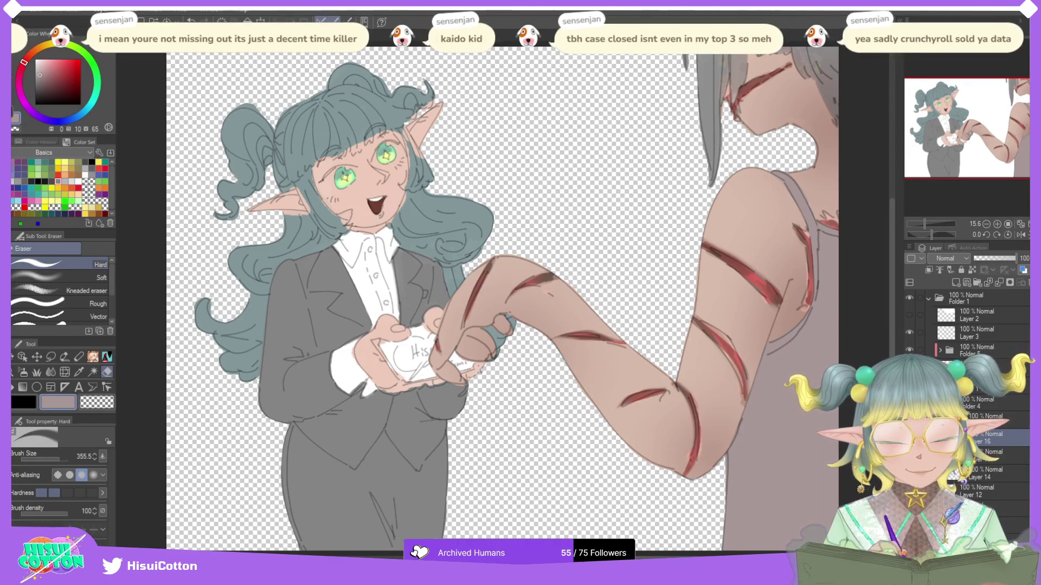
left_click(909, 455)
left_click(910, 455)
left_click(910, 474)
left_click(909, 474)
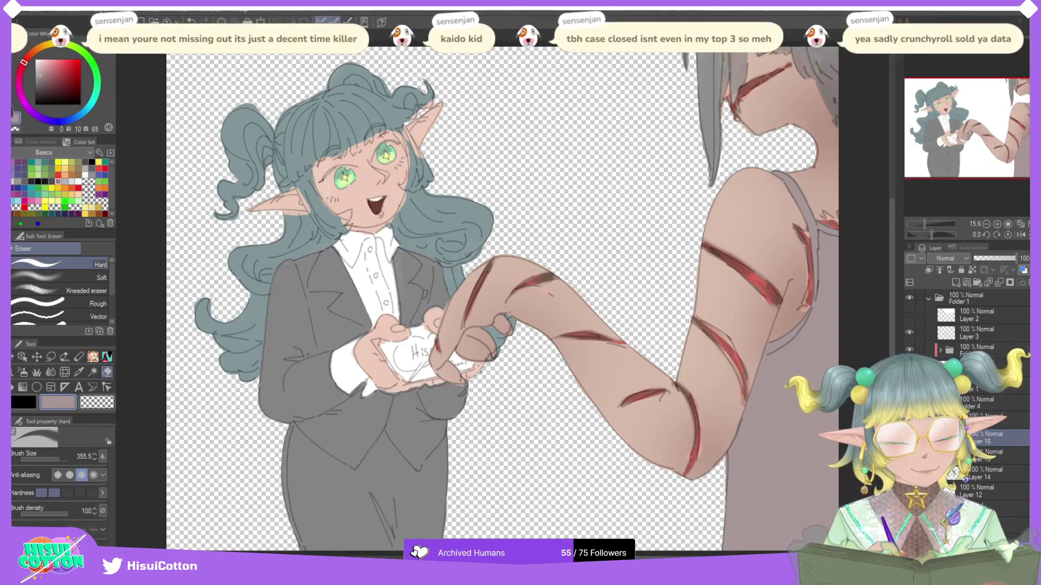
left_click(910, 473)
left_click(910, 473)
left_click(909, 491)
left_click(910, 491)
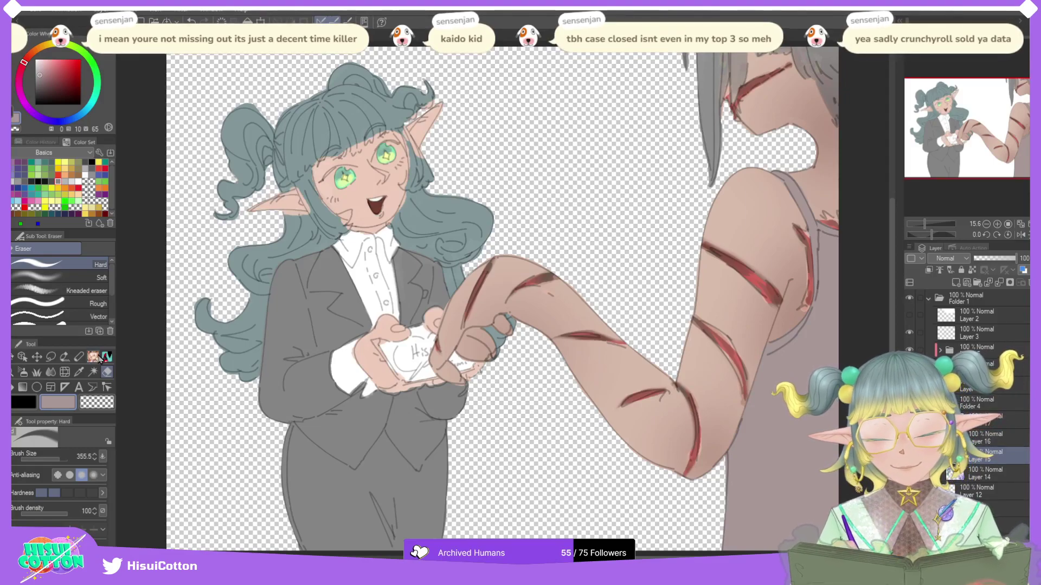
Step: With the Hard eraser at size 56.3, erase skin color spilling over the first character's hair locks on Layer 15, and sample the ear's skin color
scroll(344, 123, "up", 4)
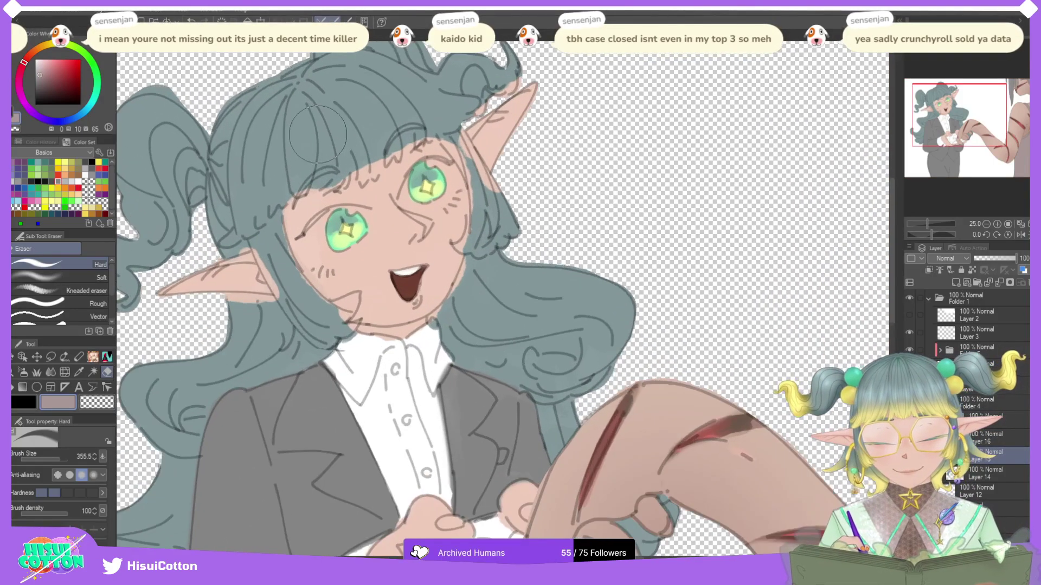
left_click(53, 460)
left_click_drag(53, 459, 49, 454)
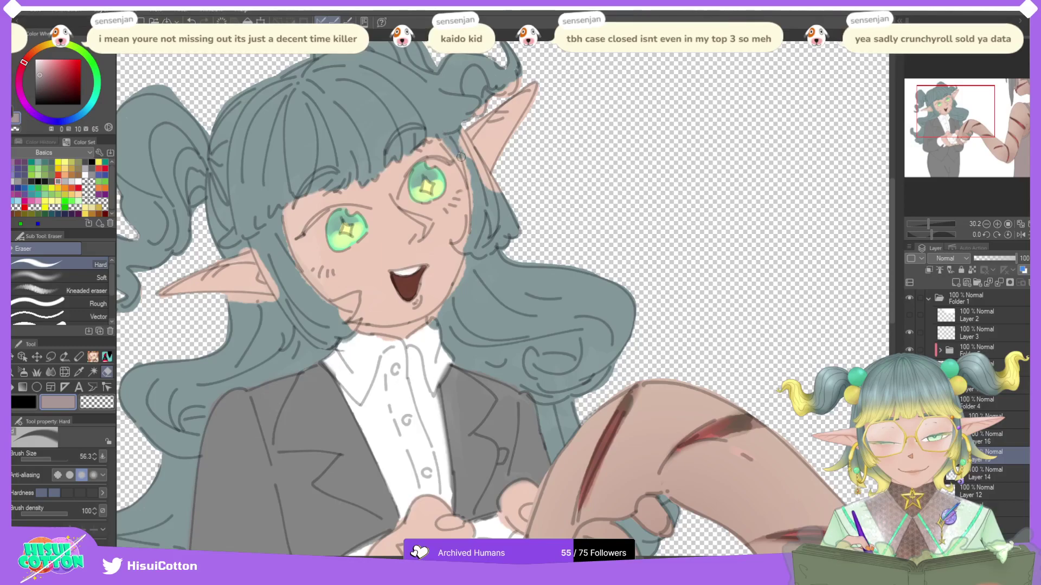
mouse_move(459, 152)
left_mouse_down()
mouse_move(477, 191)
mouse_move(457, 127)
mouse_move(483, 174)
left_mouse_up()
mouse_move(490, 211)
left_mouse_down()
mouse_move(470, 187)
mouse_move(463, 276)
mouse_move(452, 297)
left_mouse_up()
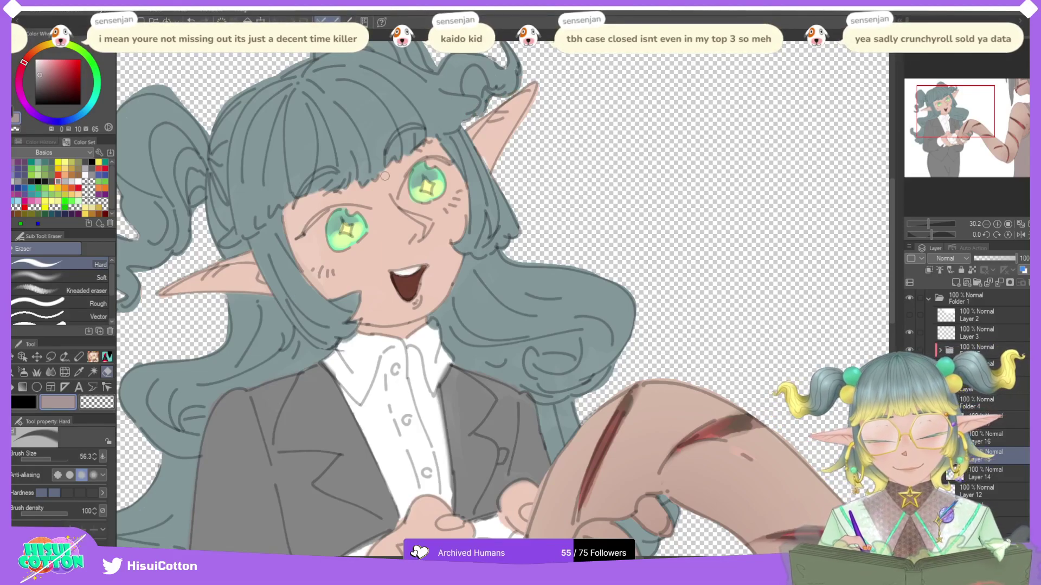
left_click(94, 357)
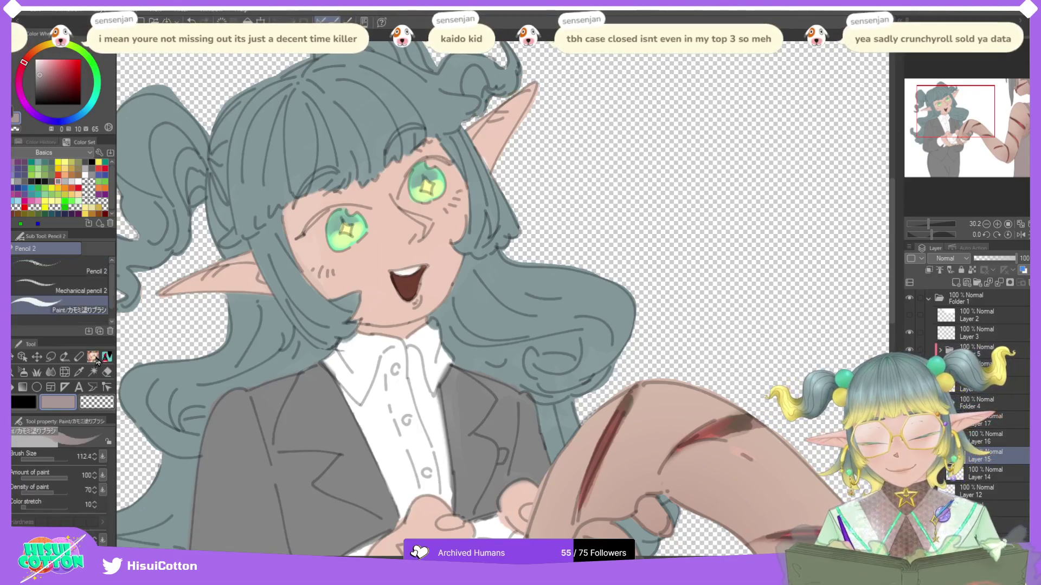
left_click(493, 140, "alt")
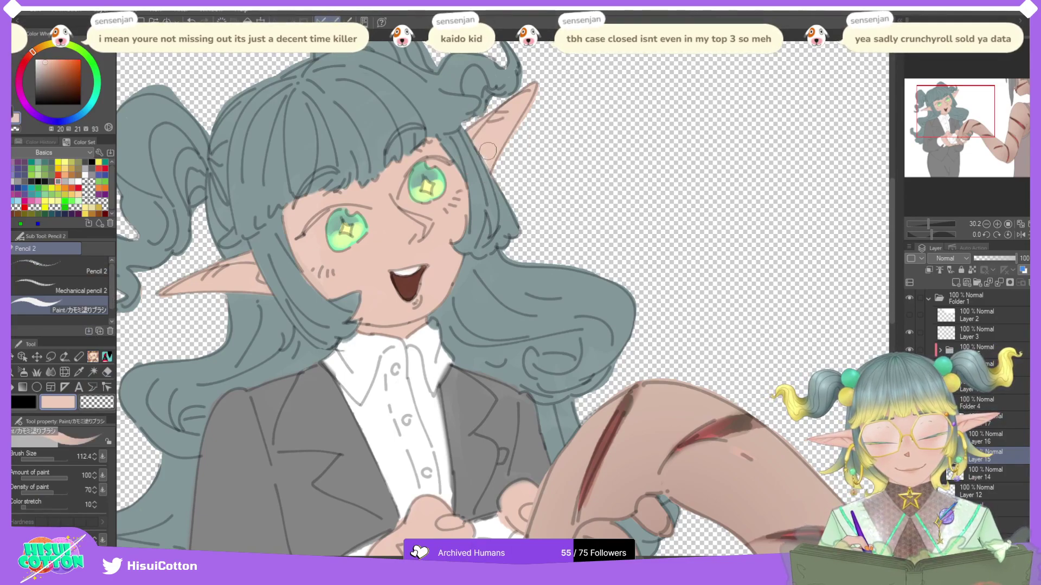
Step: Erase the skin color spilling over the edges of the card in the first character's hands
left_click(107, 372)
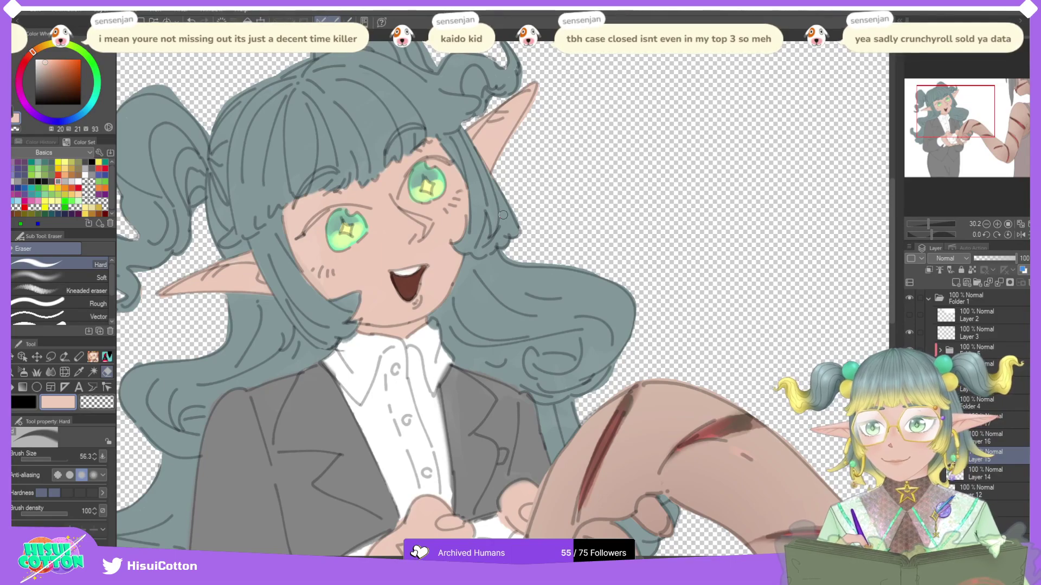
left_click_drag(980, 173, 941, 141)
scroll(417, 228, "up", 4)
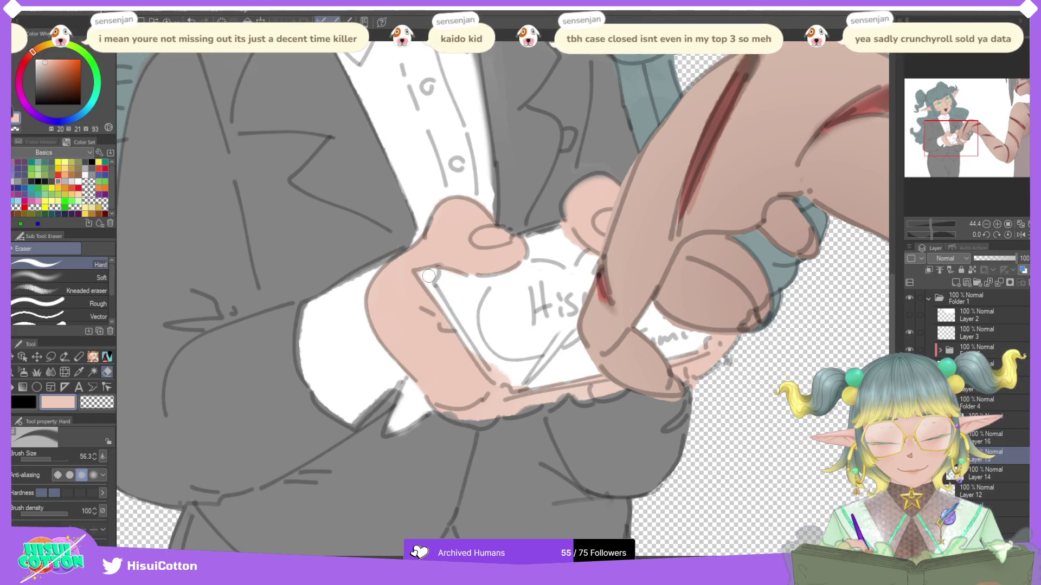
mouse_move(488, 353)
left_mouse_down()
mouse_move(505, 386)
mouse_move(534, 383)
mouse_move(506, 391)
mouse_move(575, 378)
left_mouse_up()
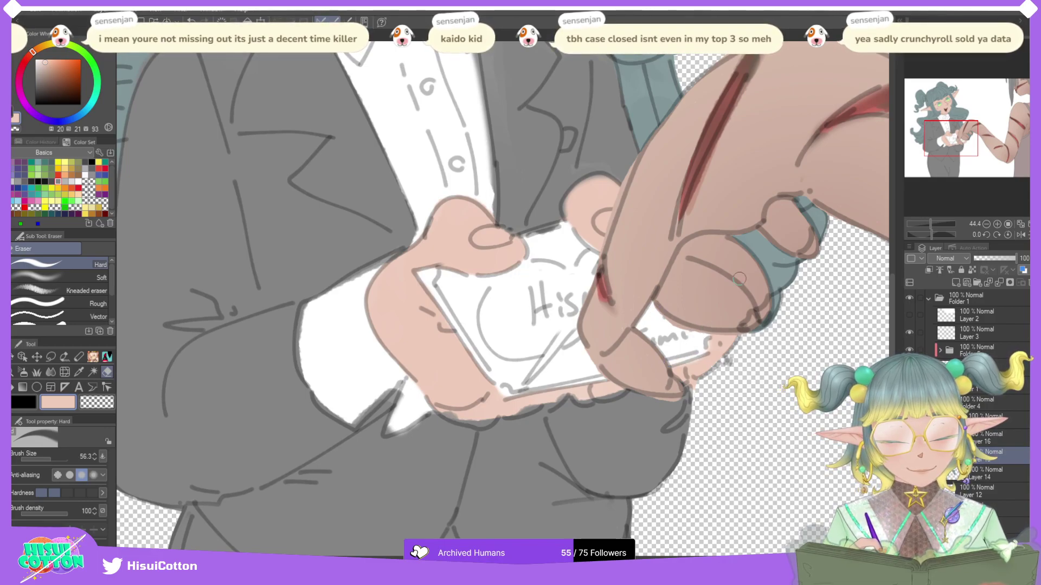
Step: On Layer 16, erase the suit's gray where it overlaps the first character's fingers and the outline of the white cuff
scroll(740, 278, "down", 1)
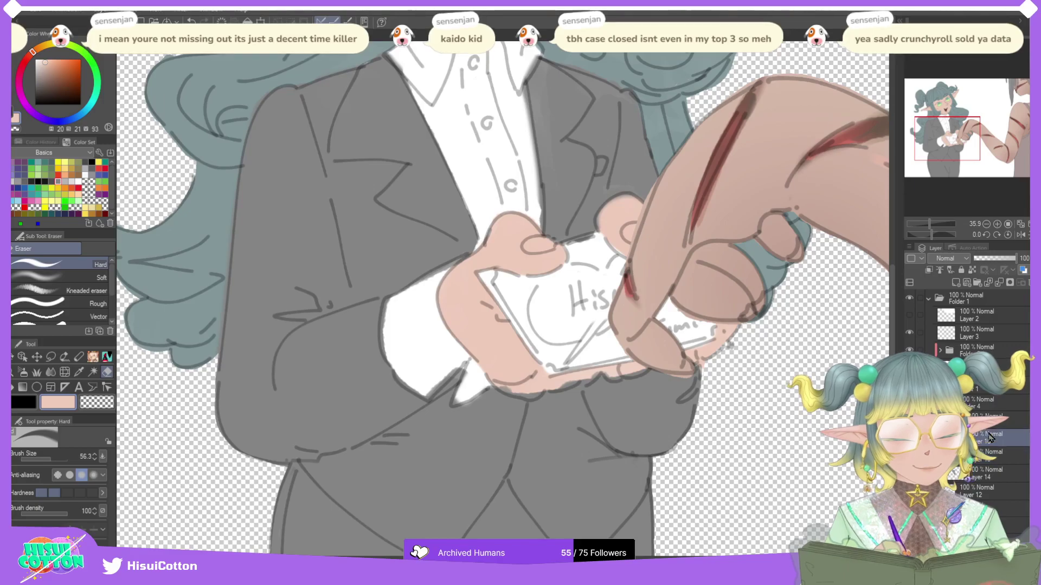
mouse_move(499, 384)
left_mouse_down()
mouse_move(529, 393)
mouse_move(509, 386)
mouse_move(619, 375)
mouse_move(650, 368)
mouse_move(629, 373)
mouse_move(653, 351)
left_mouse_up()
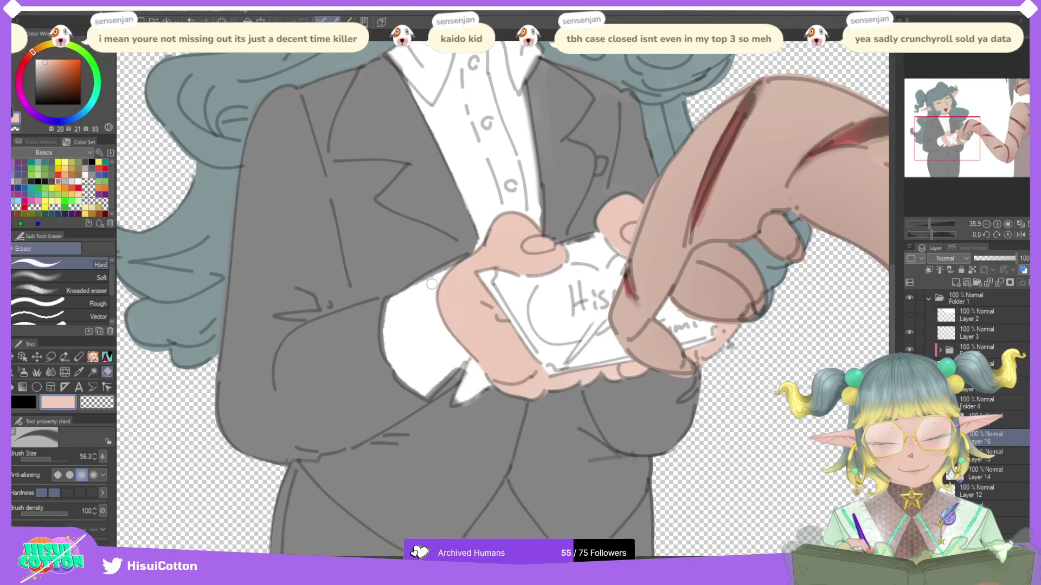
left_click_drag(412, 286, 463, 261)
mouse_move(393, 302)
left_mouse_down()
mouse_move(393, 359)
mouse_move(392, 312)
left_mouse_up()
mouse_move(392, 312)
left_mouse_down()
mouse_move(411, 386)
mouse_move(428, 394)
mouse_move(449, 374)
left_mouse_up()
mouse_move(448, 374)
left_mouse_down()
mouse_move(476, 374)
mouse_move(459, 400)
mouse_move(477, 389)
mouse_move(456, 403)
mouse_move(491, 384)
left_mouse_up()
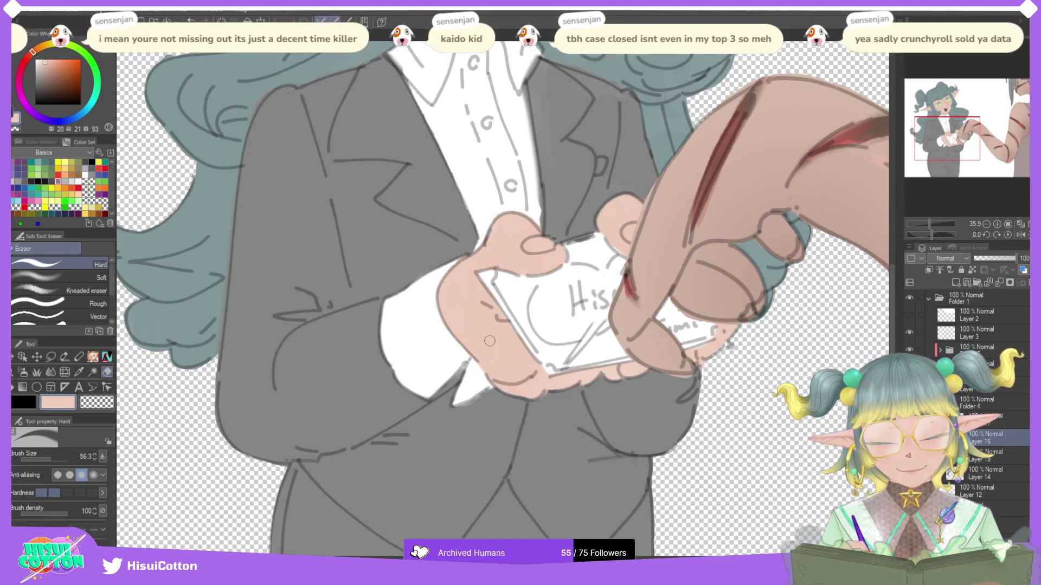
Step: Sample the suit's gray (V 52) and paint it up to the lower edge of the white cuff with the pencil brush
key("p")
left_click(466, 409, "alt")
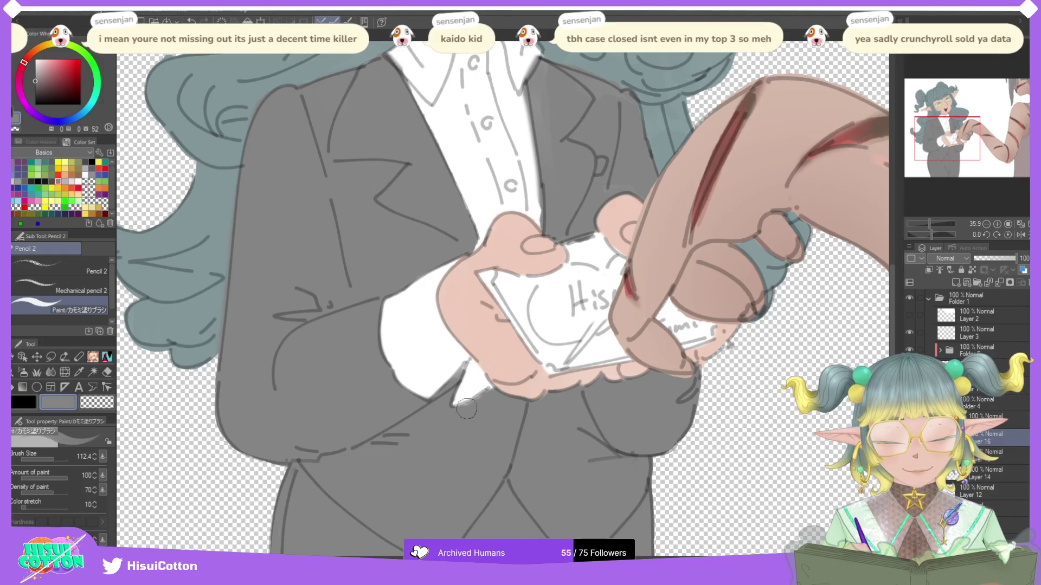
mouse_move(457, 413)
left_mouse_down()
mouse_move(492, 393)
mouse_move(456, 379)
mouse_move(398, 394)
left_mouse_up()
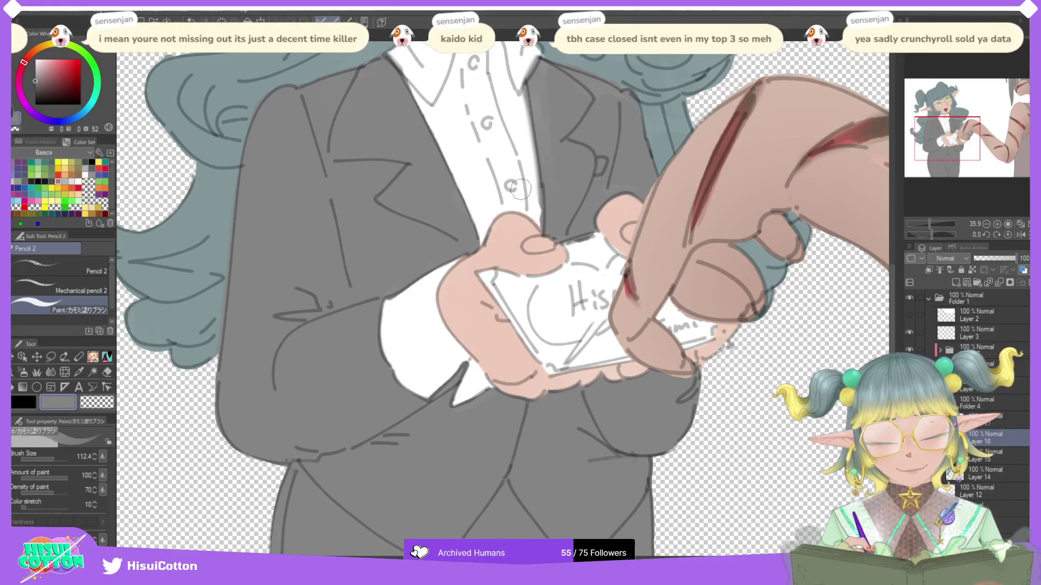
Step: Erase the suit's gray overlapping the white shirt front and collar, and clean up around the fingers holding the card
key("e")
left_click_drag(539, 230, 518, 101)
left_click_drag(527, 137, 528, 110)
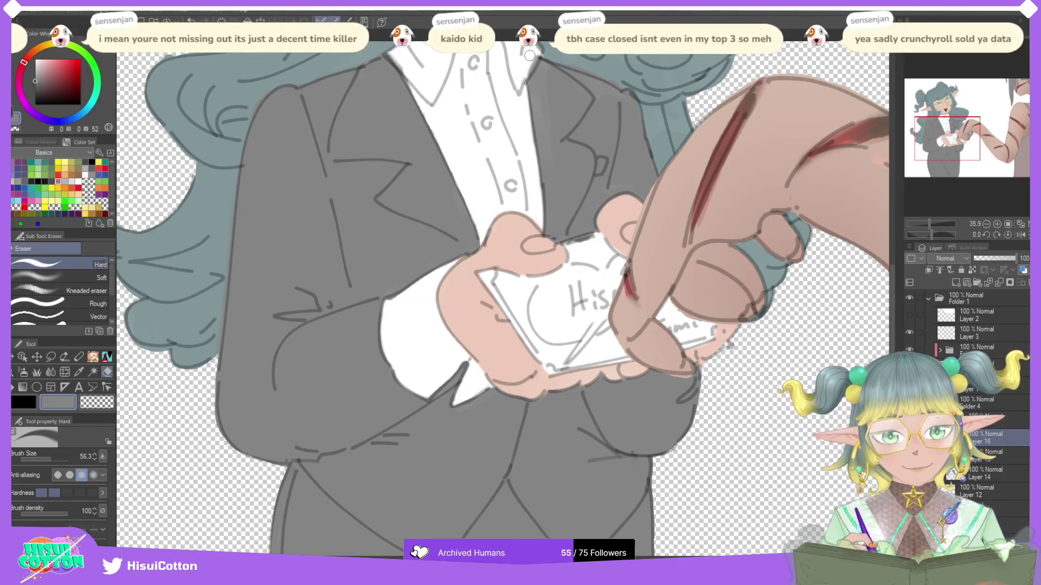
scroll(493, 135, "down", 2)
scroll(442, 126, "up", 1)
scroll(442, 125, "up", 2)
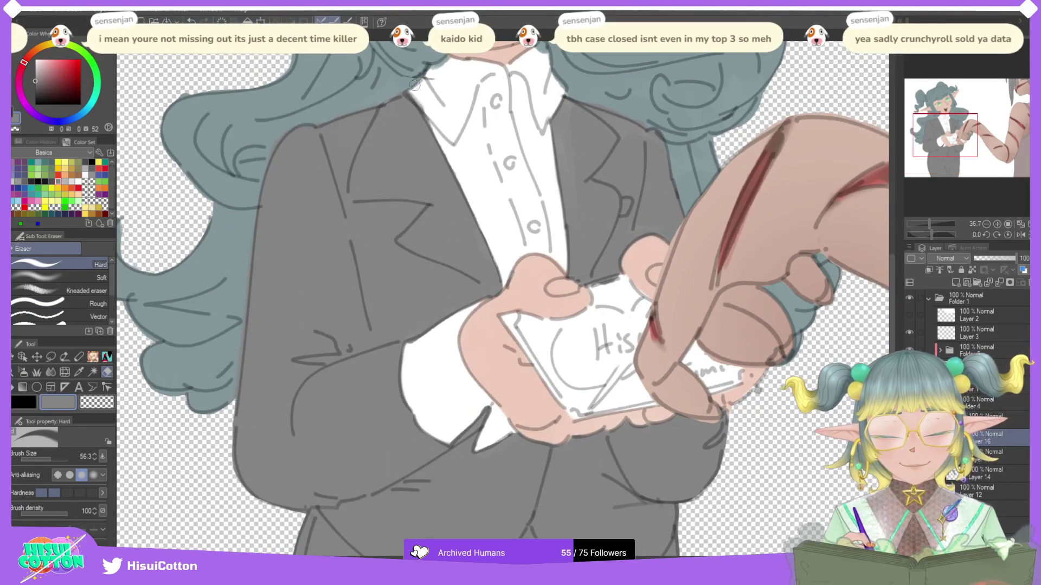
left_click_drag(427, 122, 406, 89)
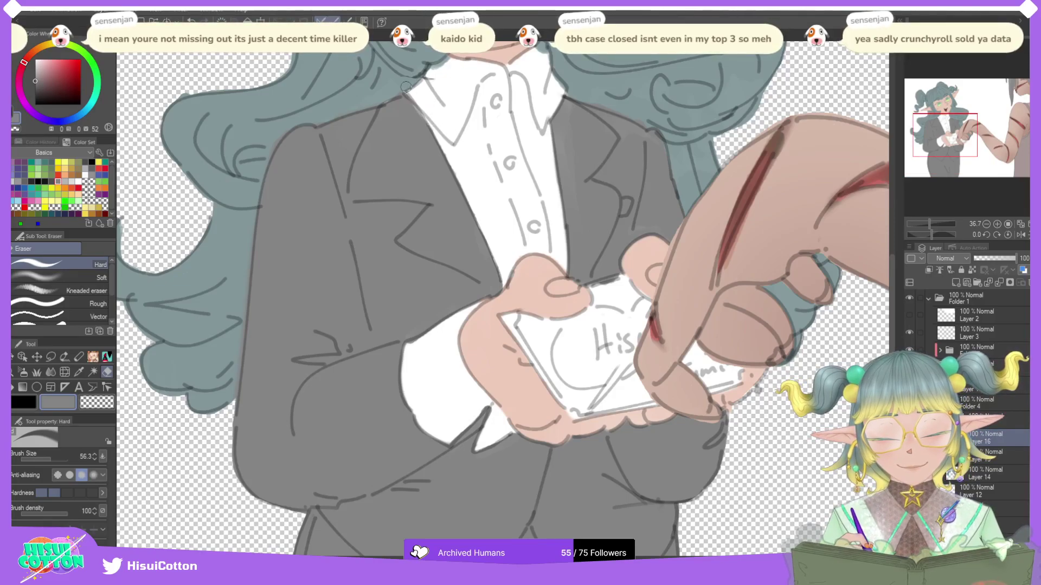
scroll(562, 89, "down", 3)
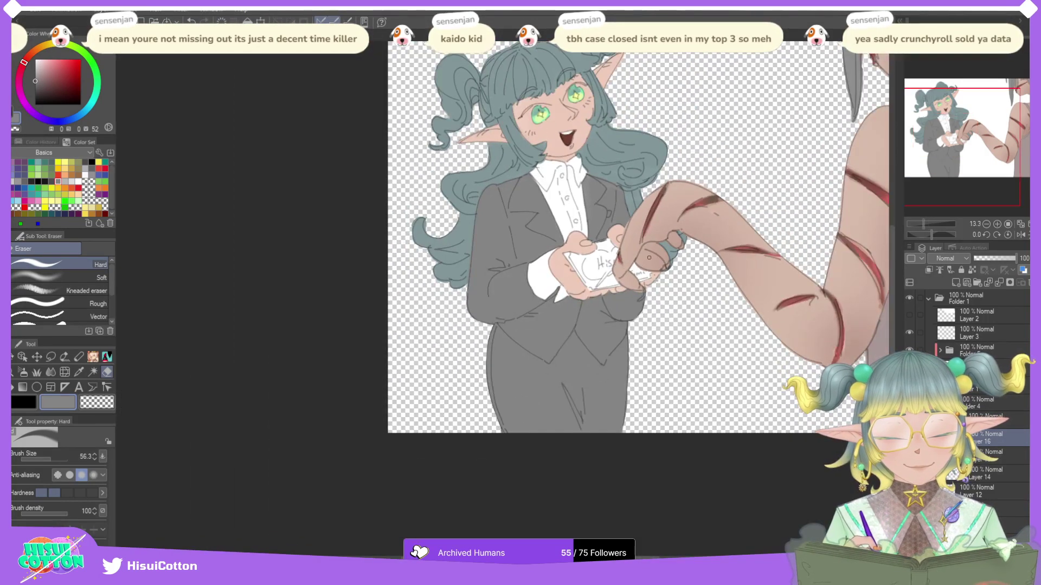
scroll(539, 259, "up", 2)
mouse_move(508, 264)
left_mouse_down()
mouse_move(532, 253)
mouse_move(523, 257)
left_mouse_up()
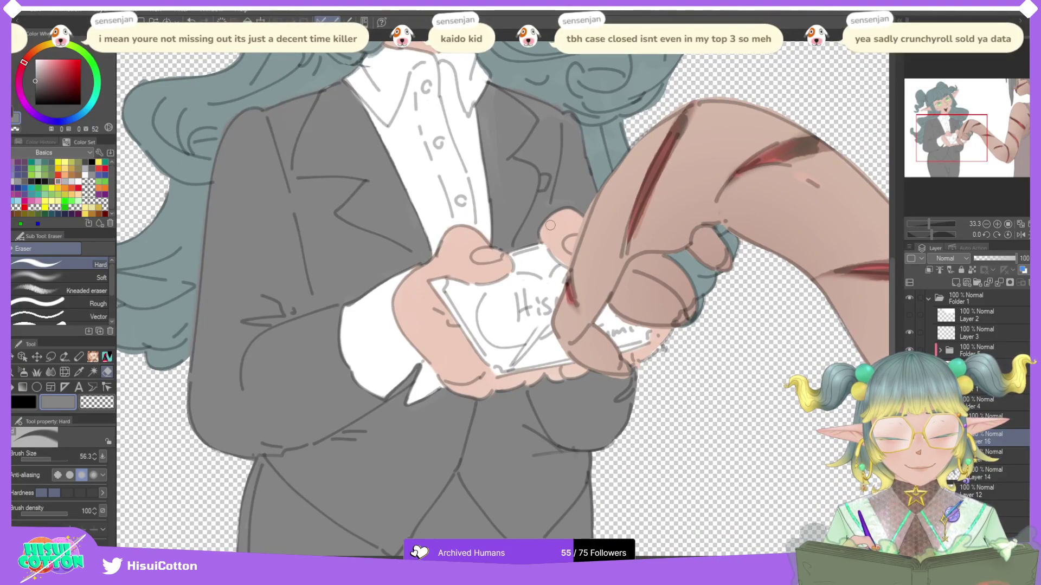
Step: Add a new layer directly above Layer 14, the first character's hair color, and clip it to that layer
scroll(585, 228, "down", 5)
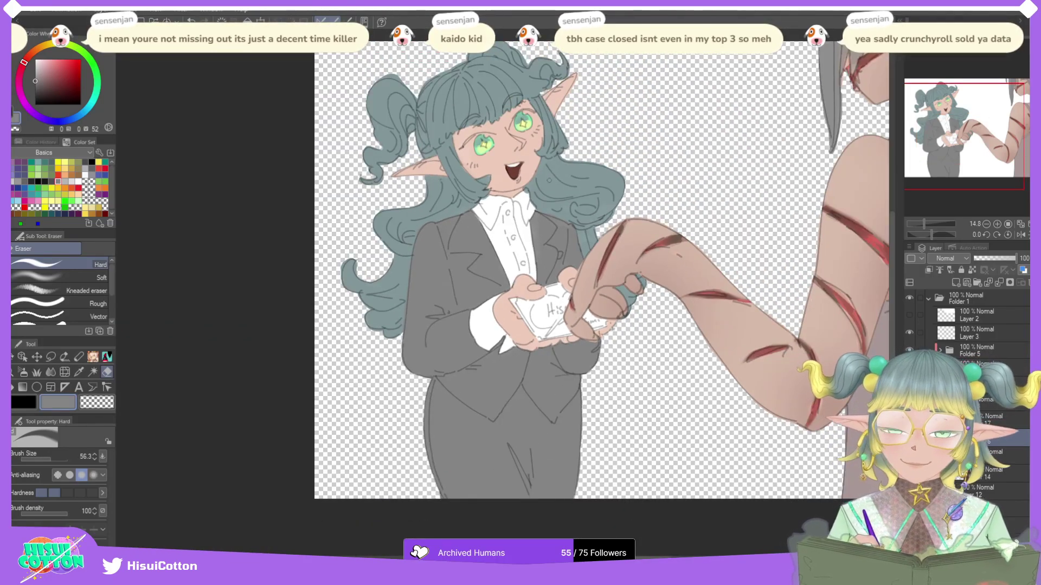
scroll(535, 112, "up", 5)
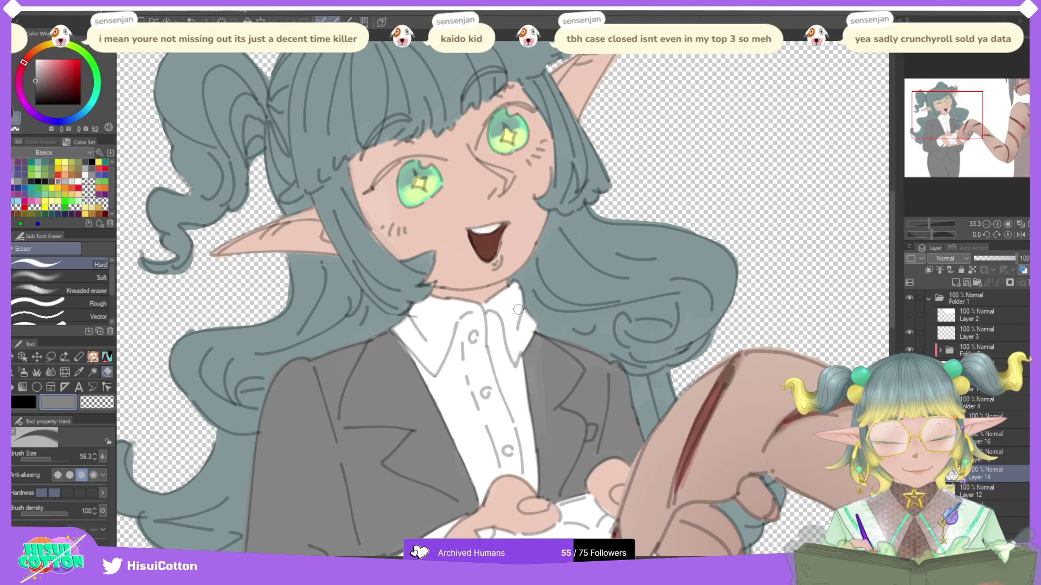
scroll(517, 262, "down", 2)
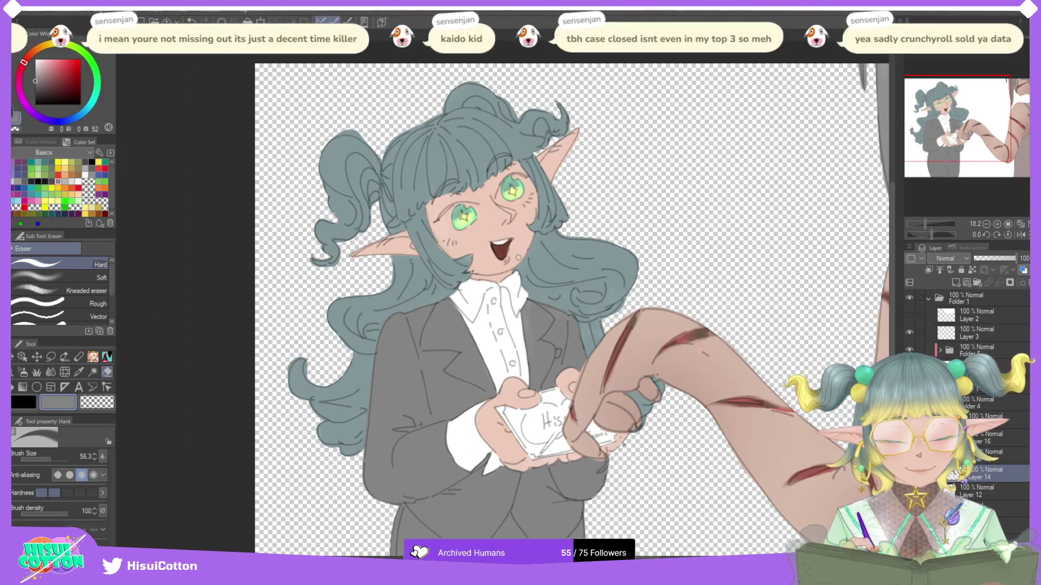
left_click(955, 282)
left_click(929, 270)
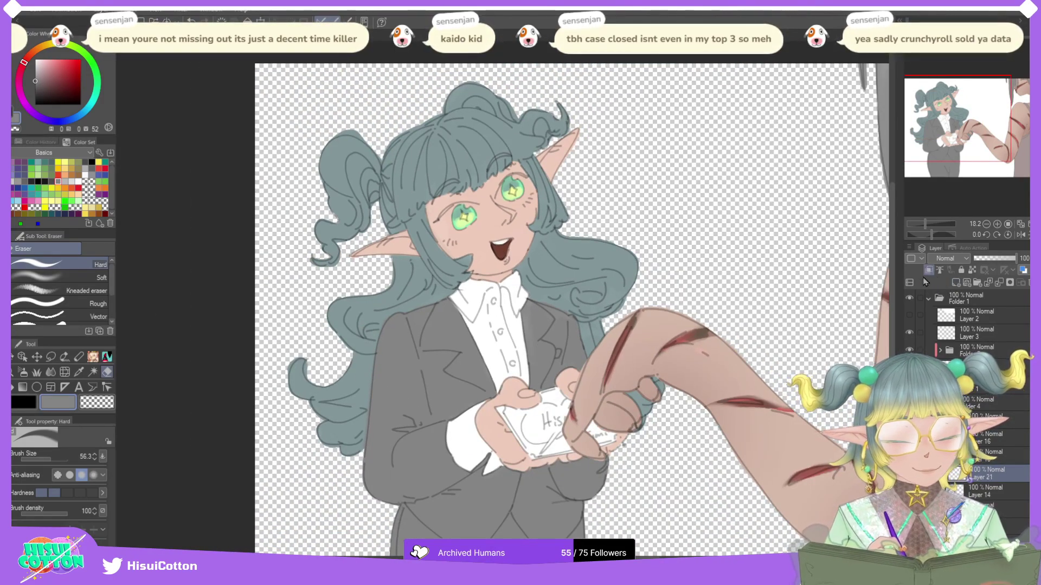
Step: Tint the first character's lowest hair ends on both sides pale yellow (50, 47, 94) with the soft airbrush at size 1415.8
left_click(24, 373)
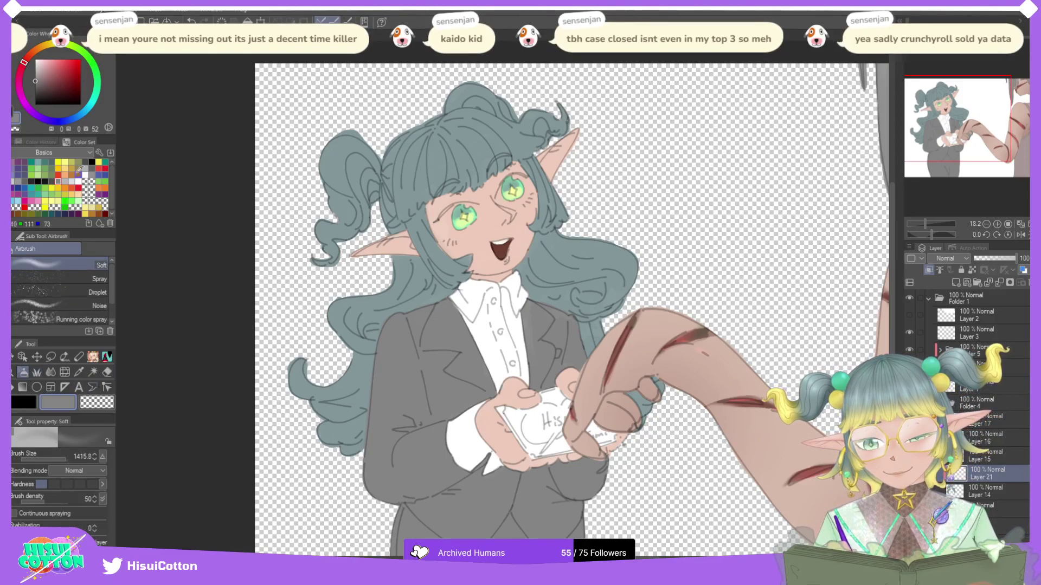
left_click(53, 197)
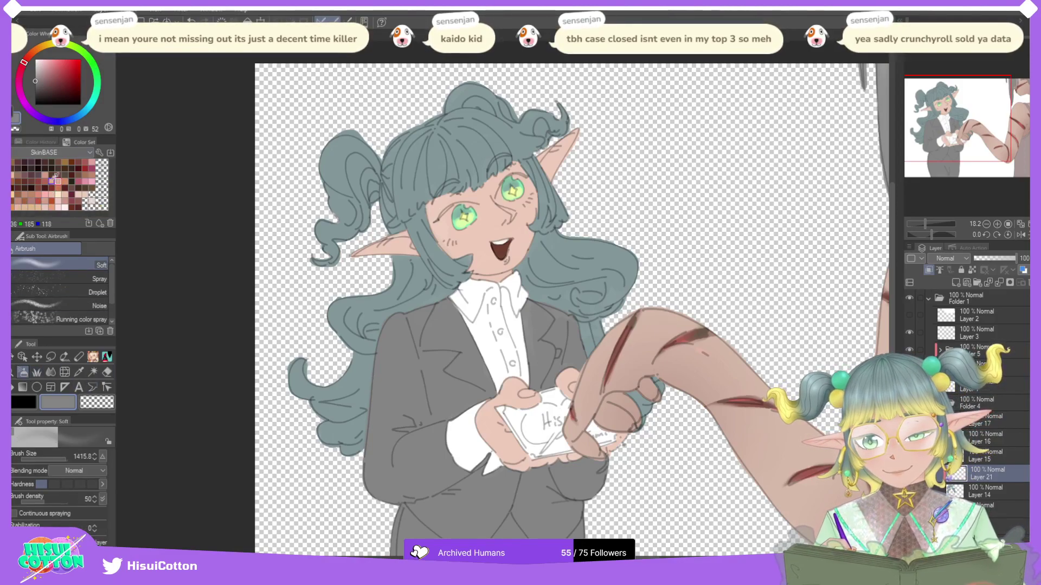
left_click(39, 205)
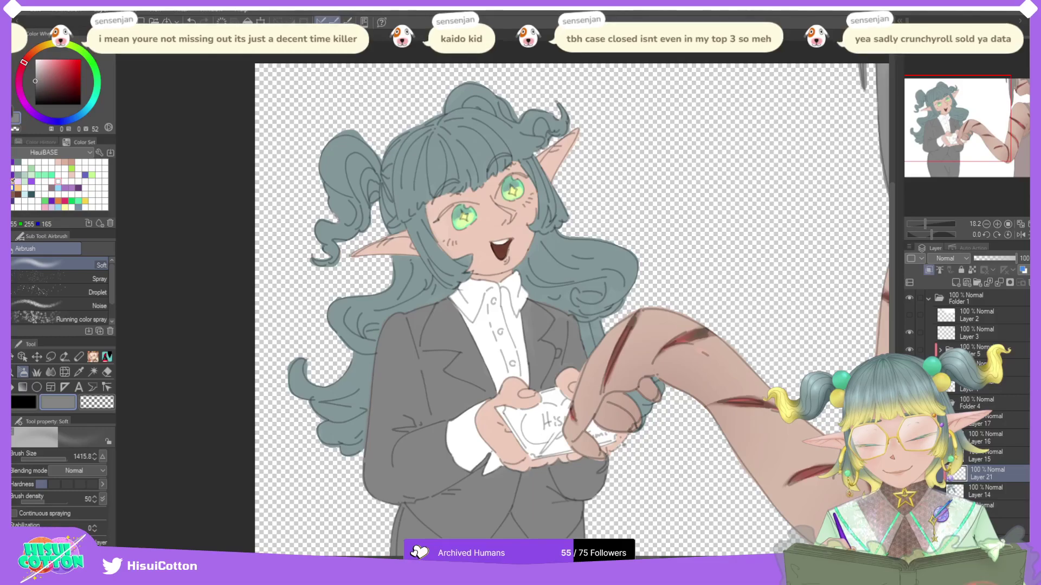
left_click(11, 187)
left_click(6, 188)
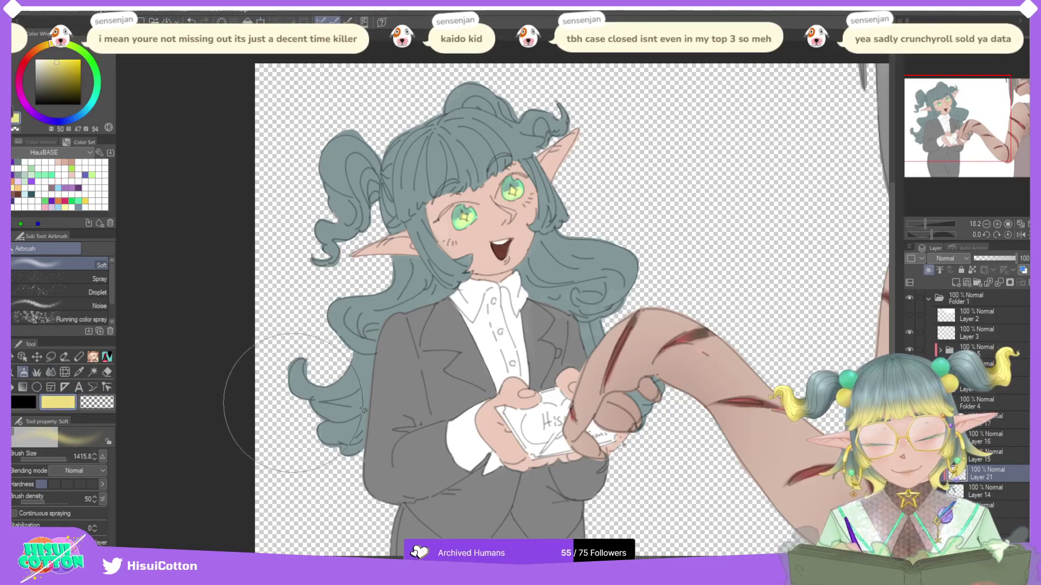
left_click_drag(264, 386, 325, 429)
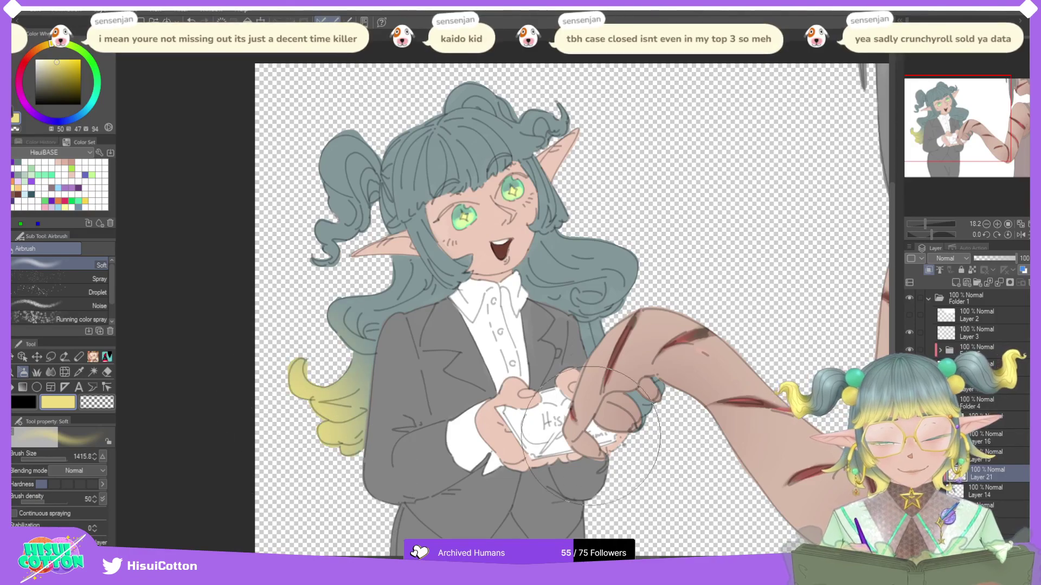
mouse_move(642, 404)
left_mouse_down()
mouse_move(688, 366)
mouse_move(653, 373)
left_mouse_up()
Step: Reduce the soft airbrush to 251.7 and tint the tips of the first character's side locks, mid-length curls and pigtails pale yellow
left_click(58, 460)
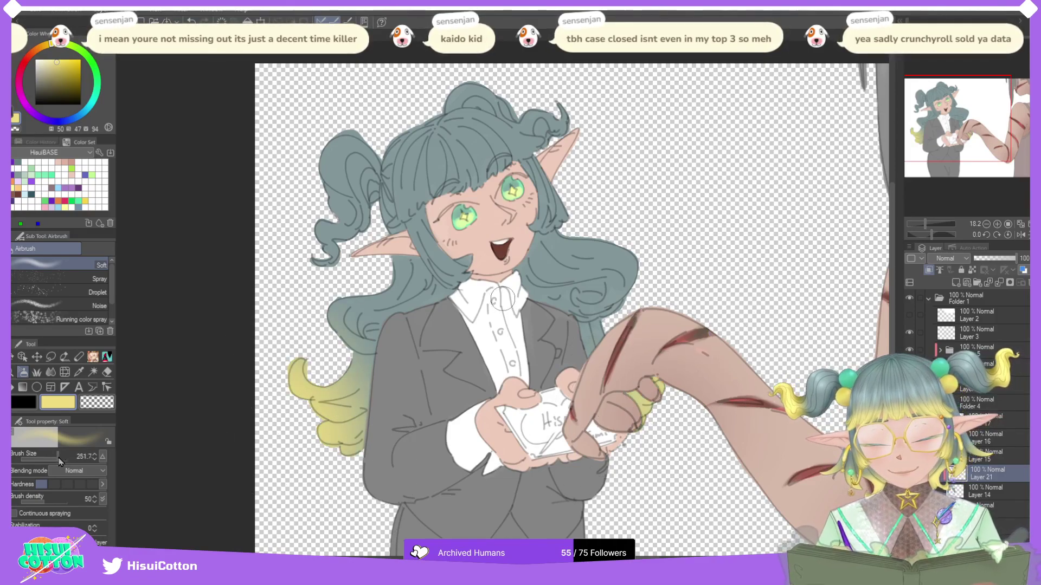
mouse_move(379, 346)
left_mouse_down()
mouse_move(352, 339)
mouse_move(369, 342)
mouse_move(349, 320)
left_mouse_up()
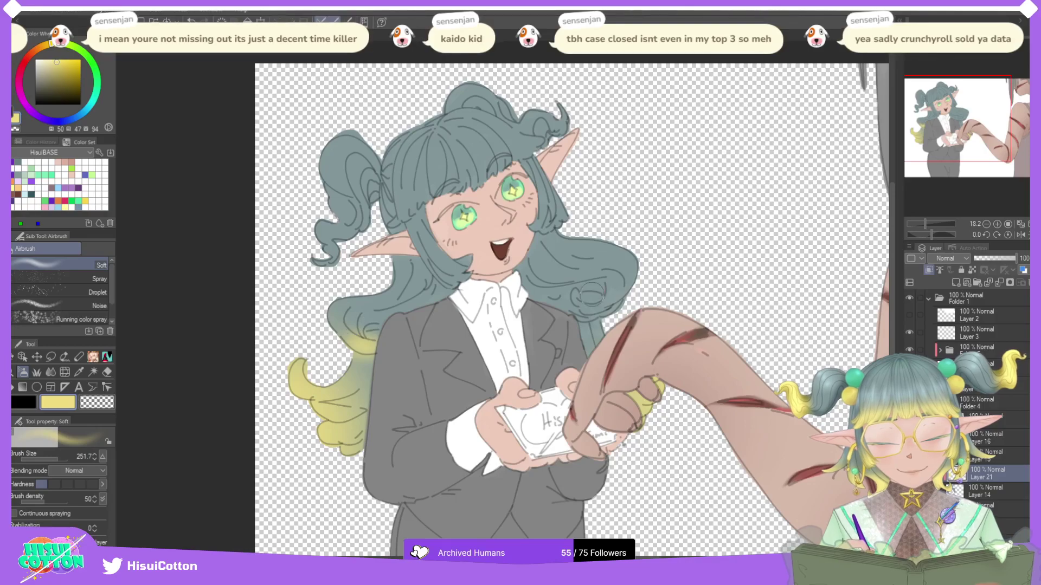
mouse_move(568, 295)
left_mouse_down()
mouse_move(602, 306)
mouse_move(583, 303)
mouse_move(606, 302)
mouse_move(629, 275)
mouse_move(577, 312)
left_mouse_up()
mouse_move(558, 212)
left_mouse_down()
mouse_move(538, 219)
mouse_move(574, 209)
left_mouse_up()
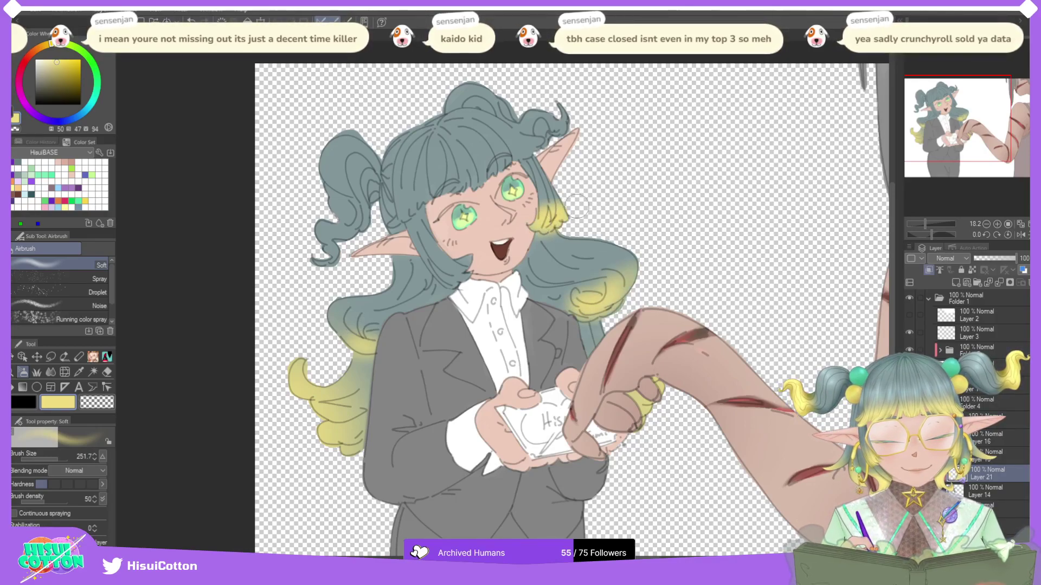
mouse_move(465, 288)
left_mouse_down()
mouse_move(461, 270)
mouse_move(439, 274)
left_mouse_up()
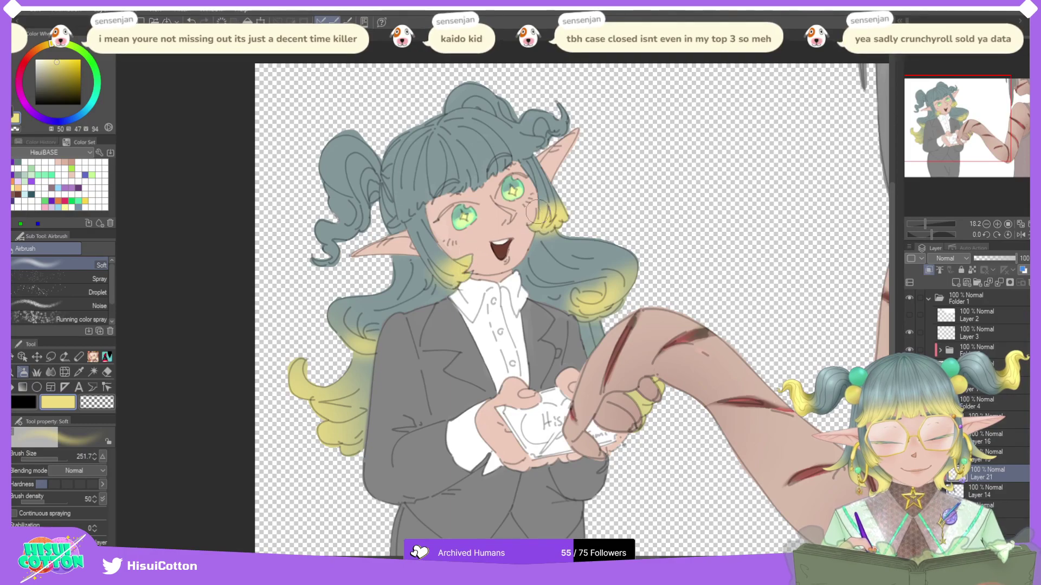
mouse_move(558, 124)
left_mouse_down()
mouse_move(566, 127)
mouse_move(536, 125)
mouse_move(539, 103)
left_mouse_up()
left_click_drag(309, 269, 339, 212)
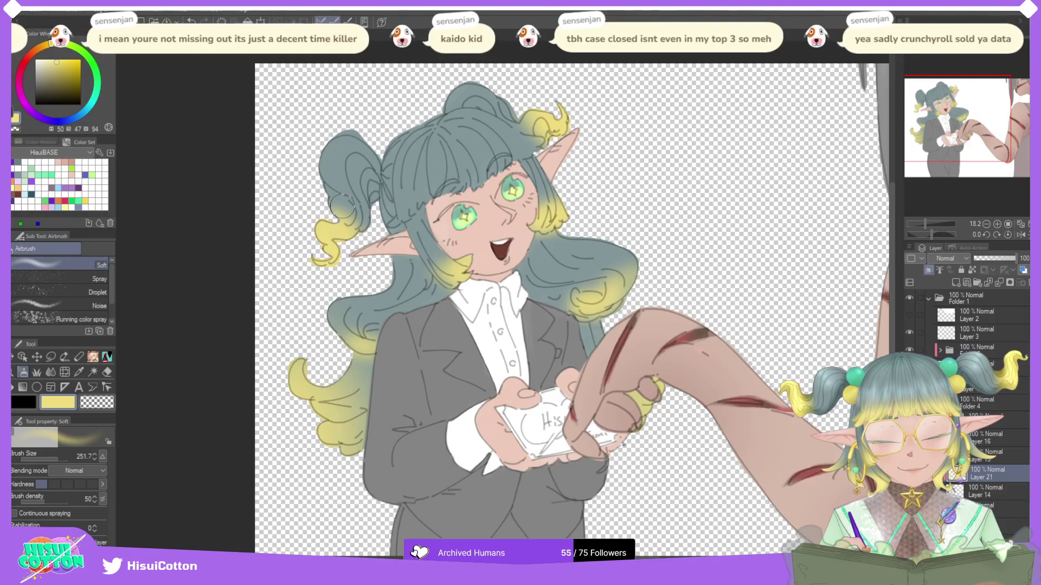
Step: Add a new layer above Layer 15 in the first character's color folder
left_click(1008, 224)
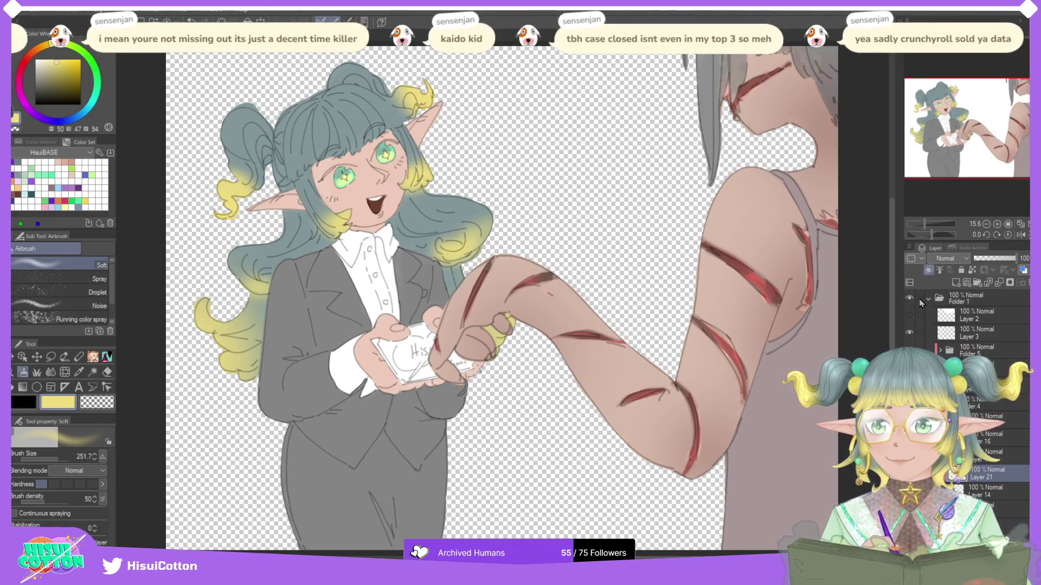
left_click(940, 404)
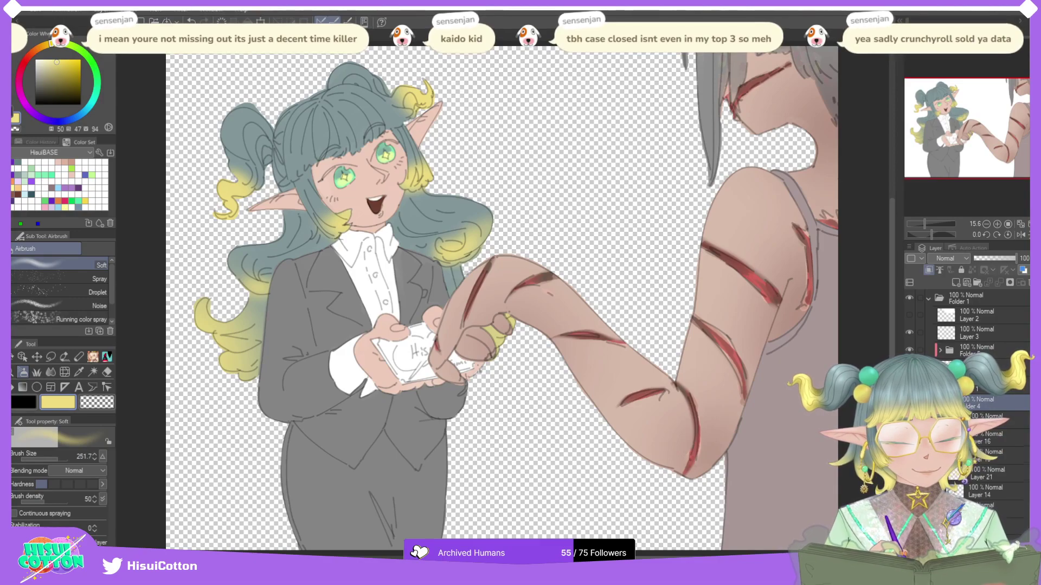
left_click(985, 461)
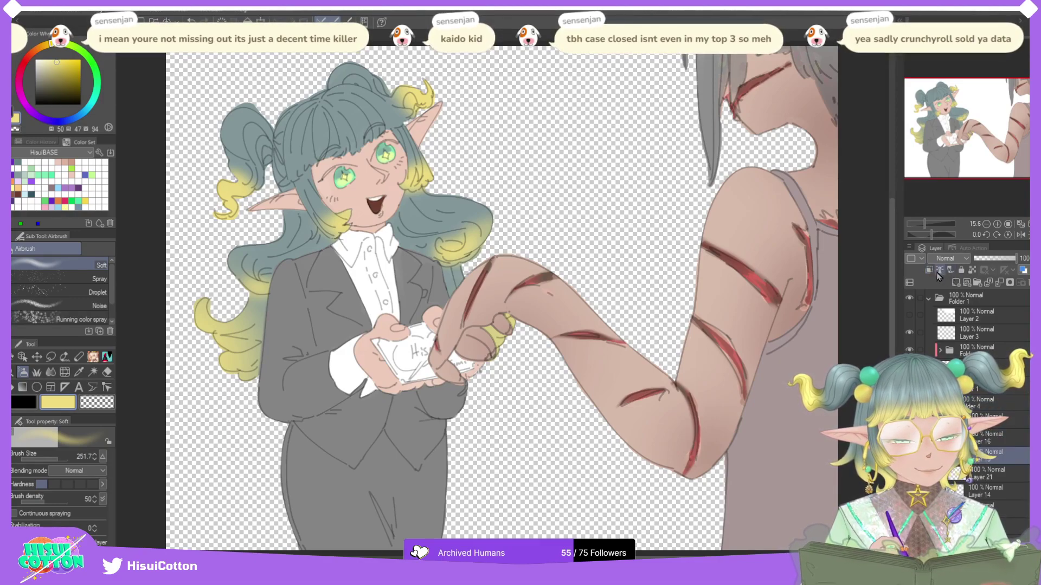
left_click(955, 283)
Step: Paint the whites of the first character's eyes in pure white with the paint brush at size 112.4
left_click_drag(990, 158, 944, 104)
left_click(997, 224)
left_click(997, 224)
left_click(93, 356)
left_click(92, 188)
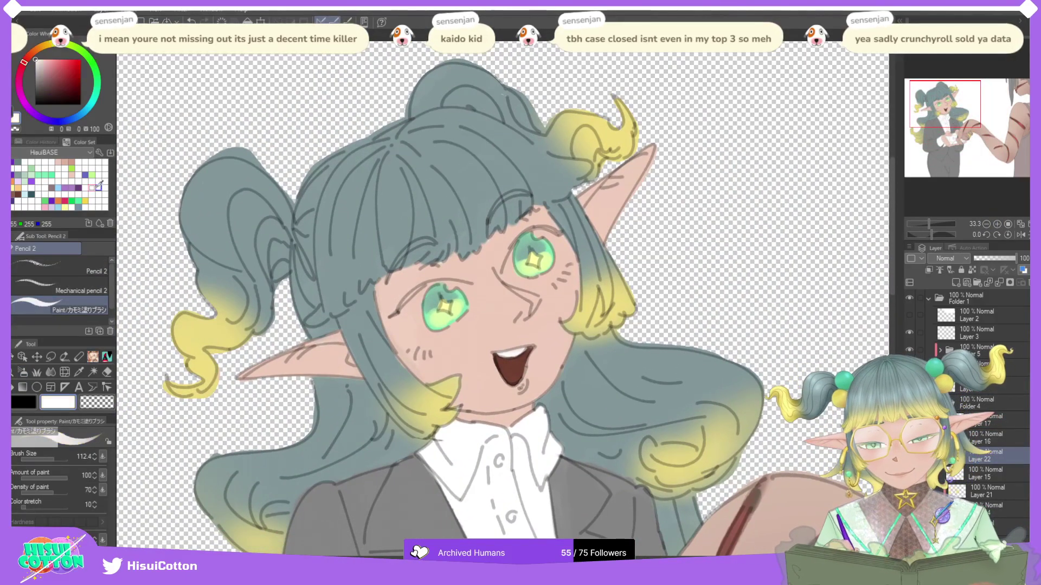
mouse_move(428, 307)
left_mouse_down()
mouse_move(433, 293)
mouse_move(412, 317)
mouse_move(433, 324)
mouse_move(416, 319)
mouse_move(458, 291)
left_mouse_up()
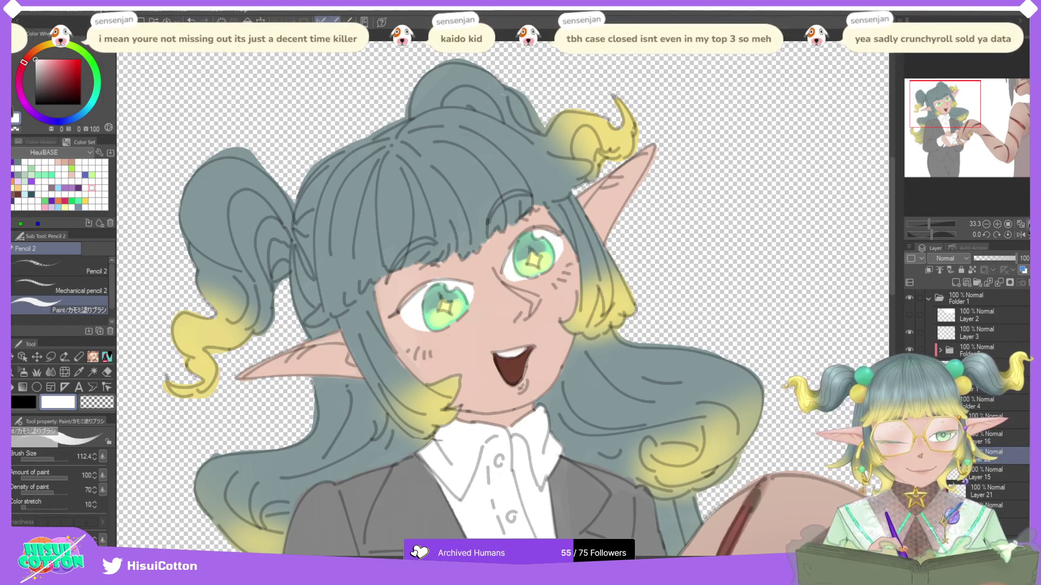
Step: Check what Layer 2 and Folder 1 contain by switching their visibility, leaving Layer 2 hidden and Folder 1 shown
key("ctrl+0")
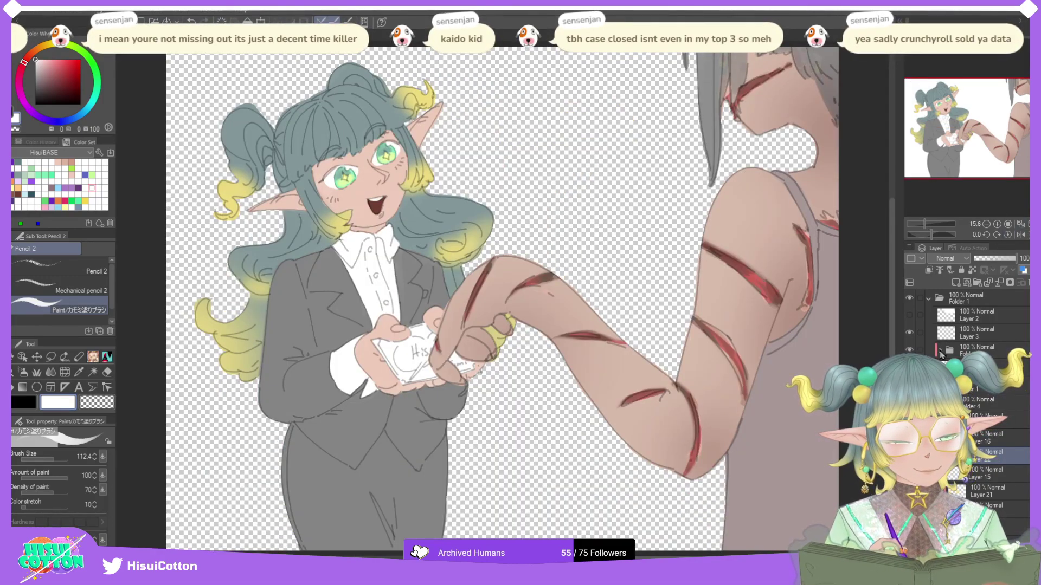
left_click(930, 299)
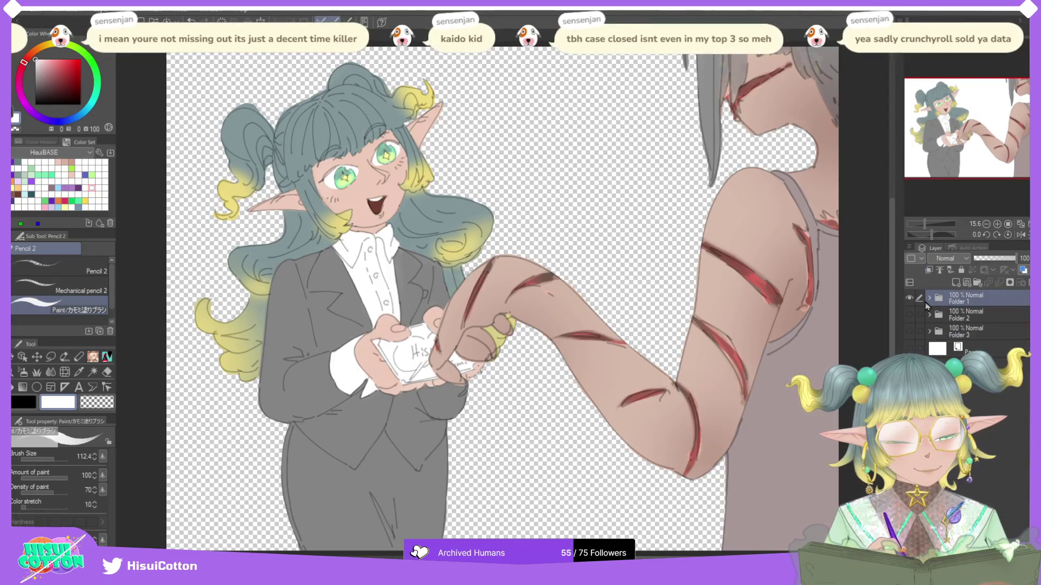
left_click(909, 315)
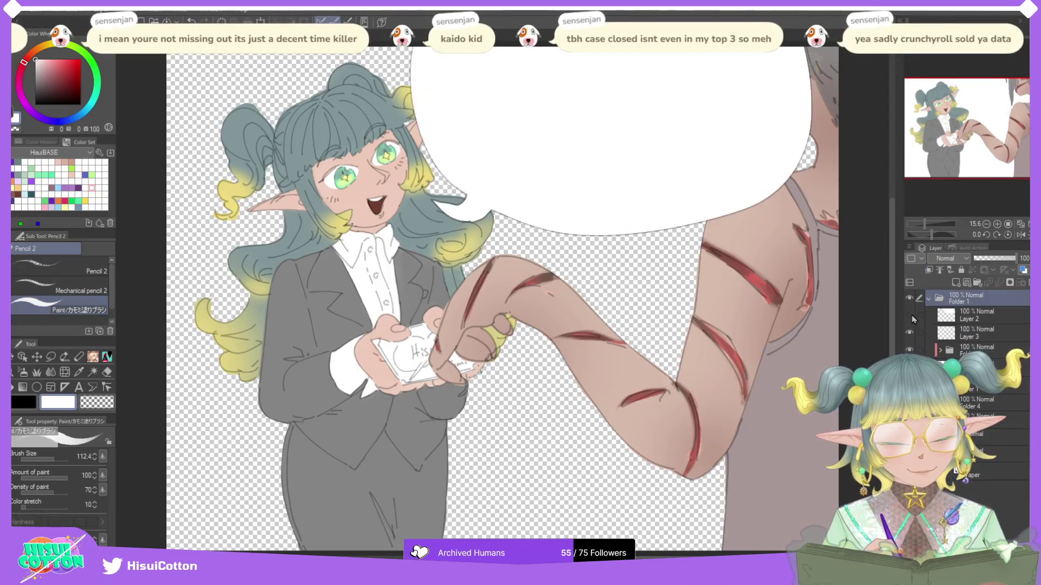
left_click(909, 315)
left_click(928, 298)
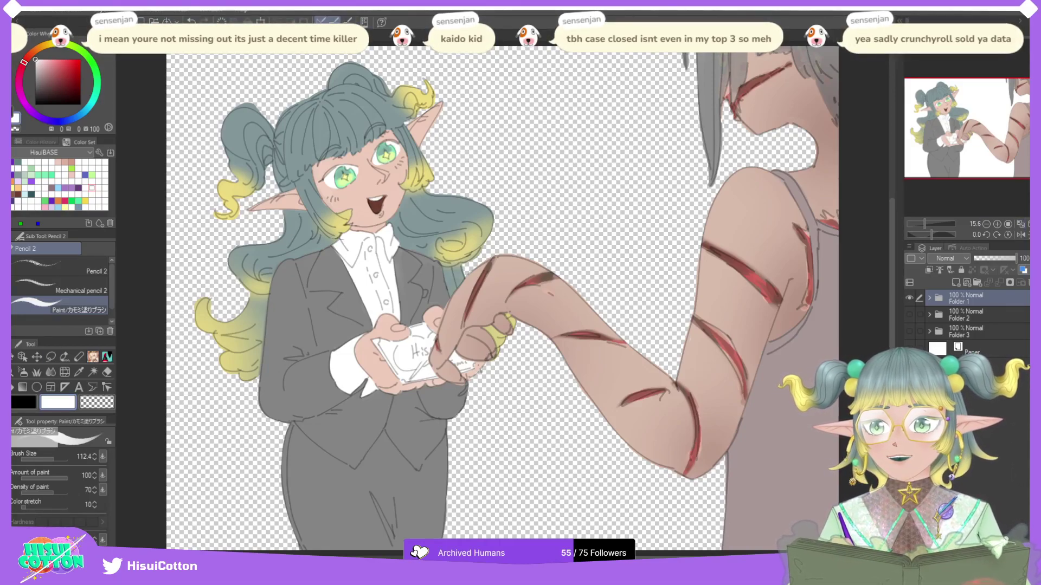
left_click(909, 300)
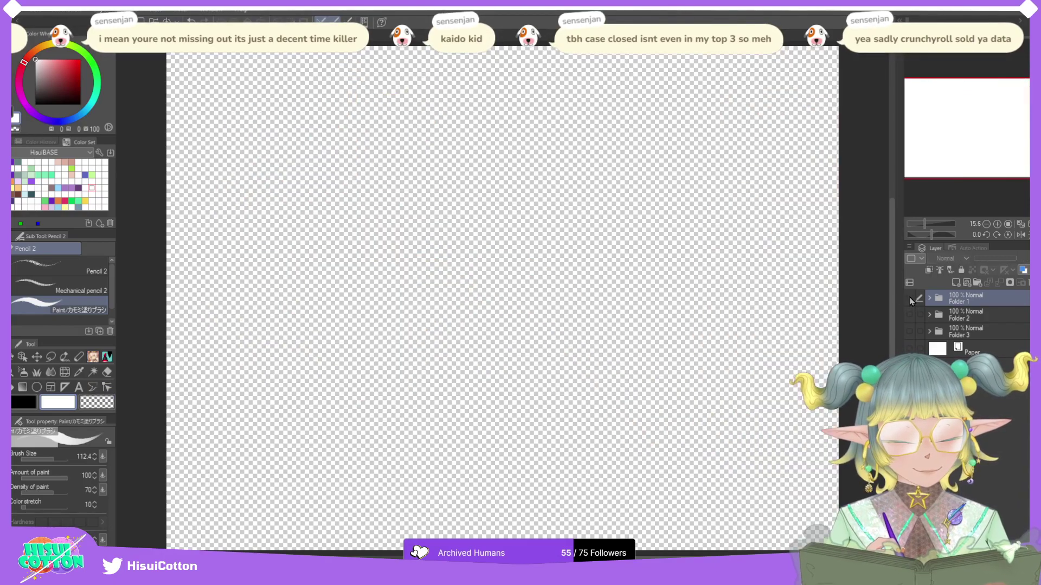
left_click(909, 299)
left_click(929, 299)
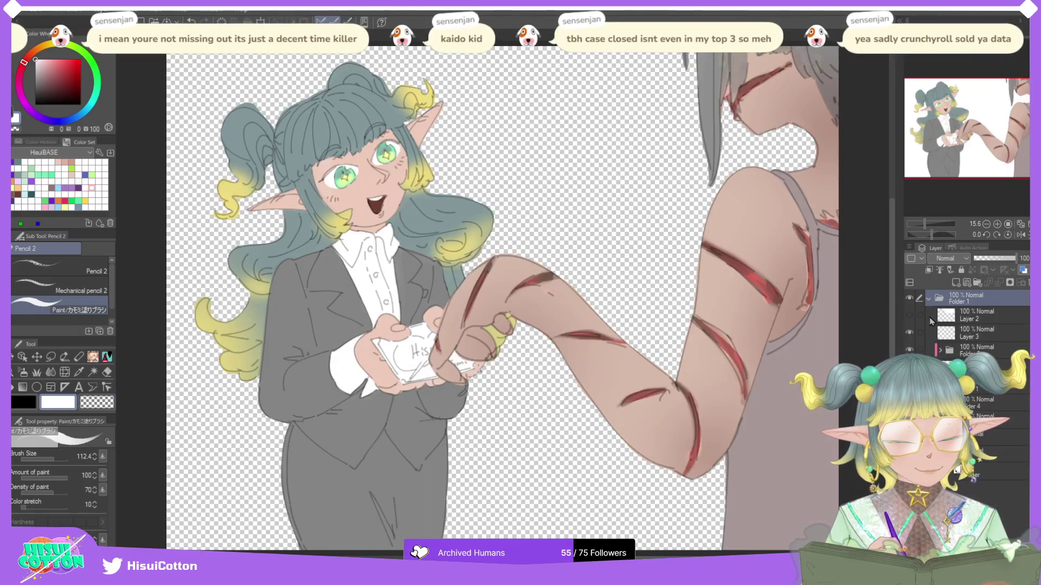
Step: Hide and restore the second character's colors and white base to check which layers hold them
left_click(909, 351)
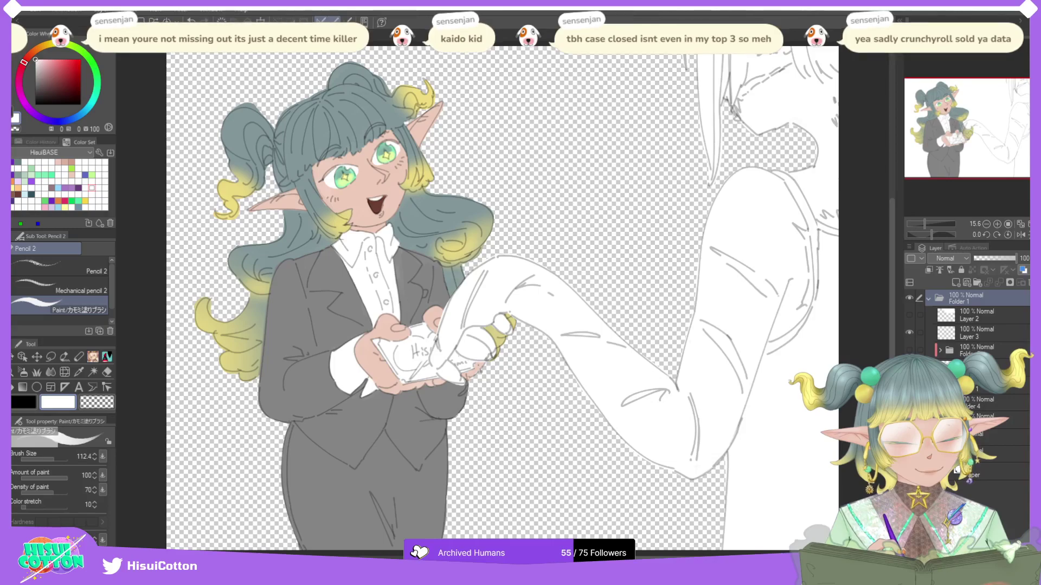
left_click(910, 332)
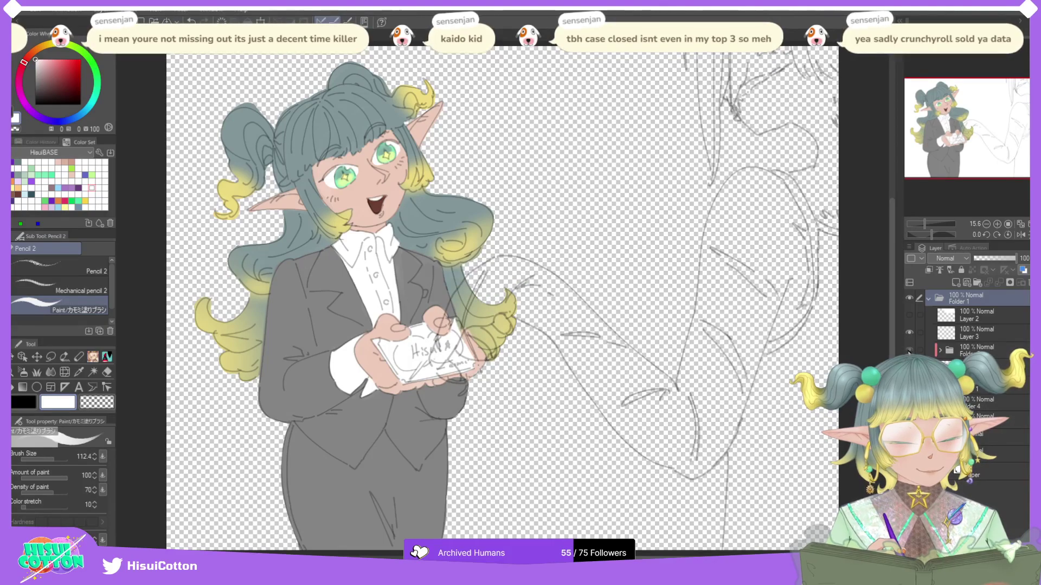
left_click(909, 349)
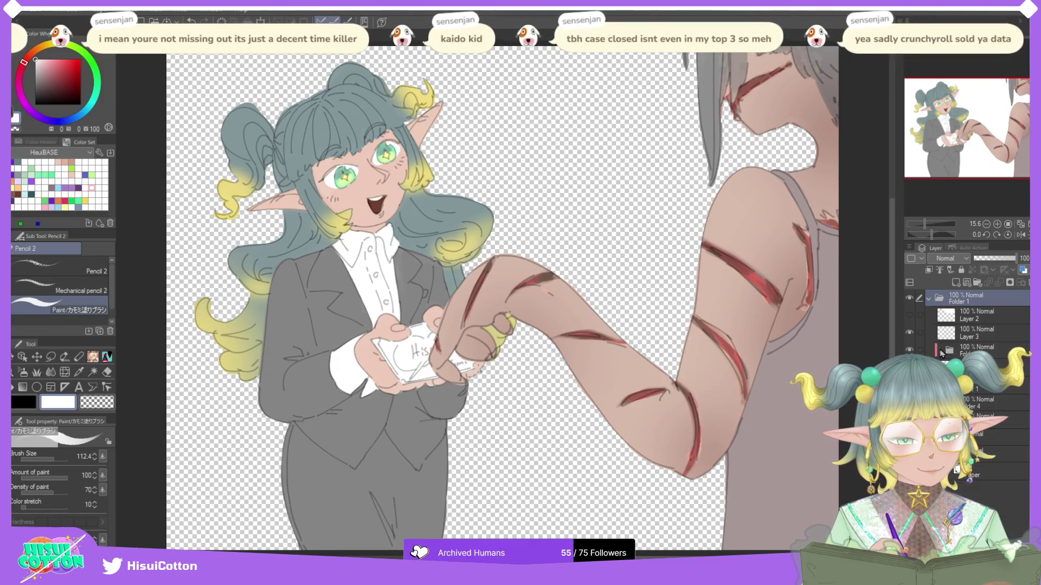
Step: Try merging Folder 5, the second character's colors, into a single layer, and undo the merge
left_click(965, 351)
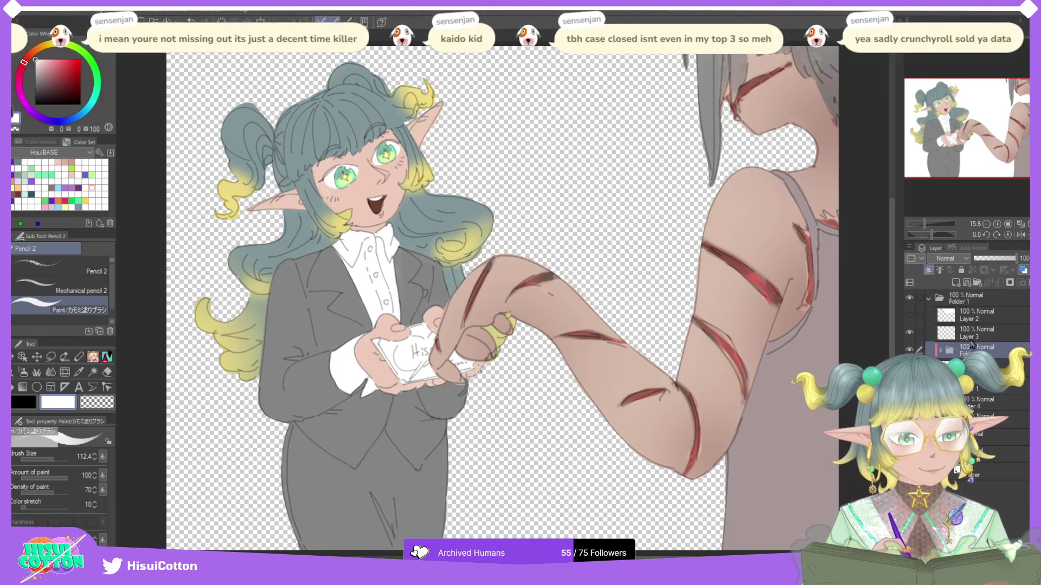
key("shift+alt+e")
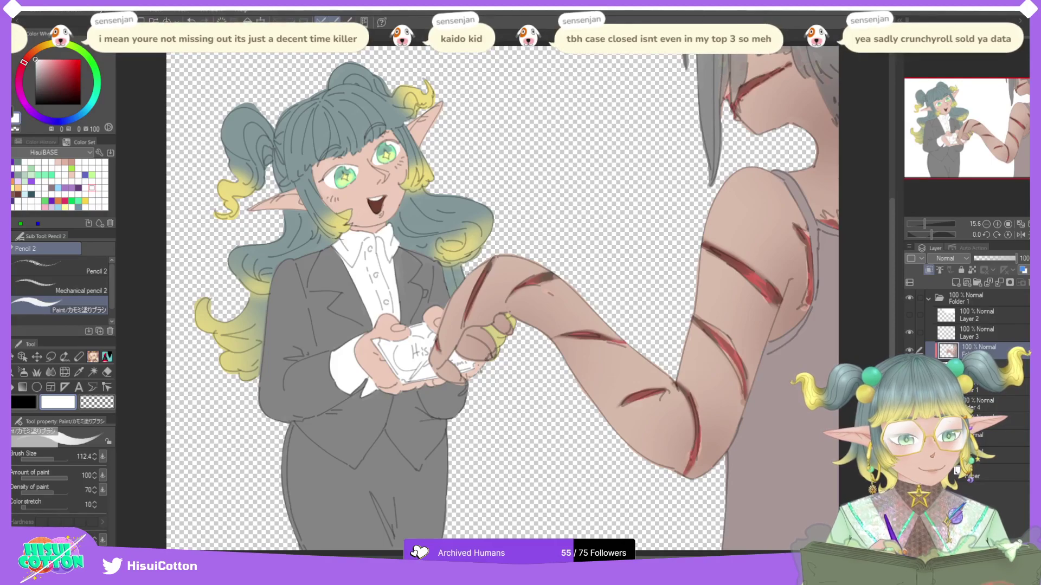
left_click(910, 404)
left_click(910, 404)
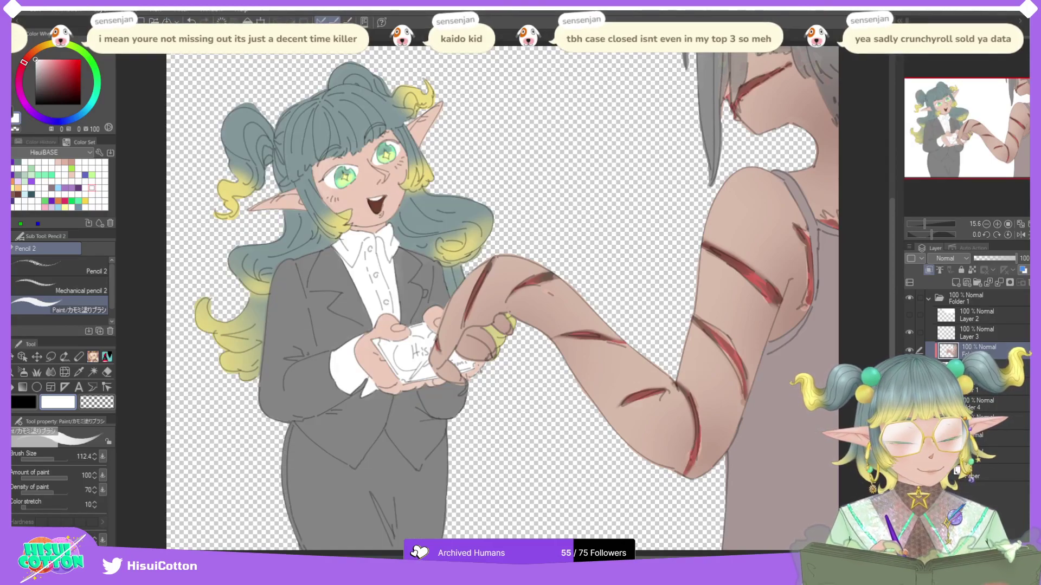
left_click(939, 404)
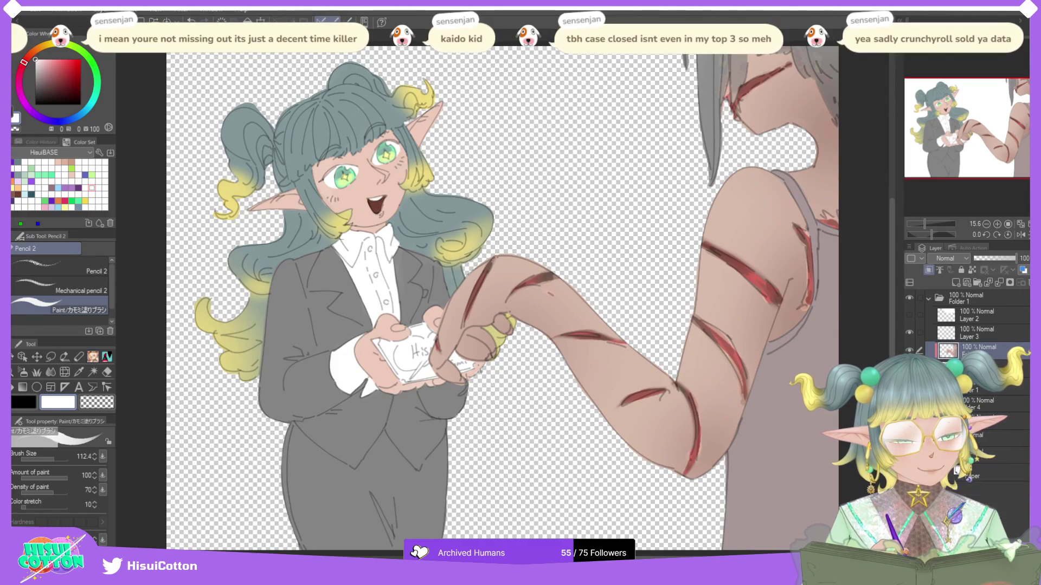
left_click(939, 404)
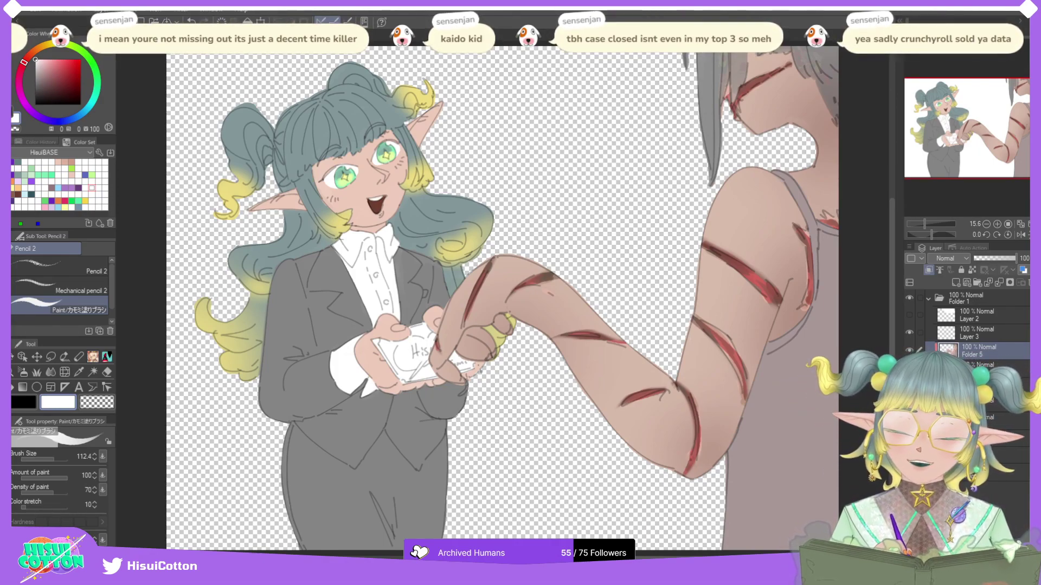
key("ctrl+z")
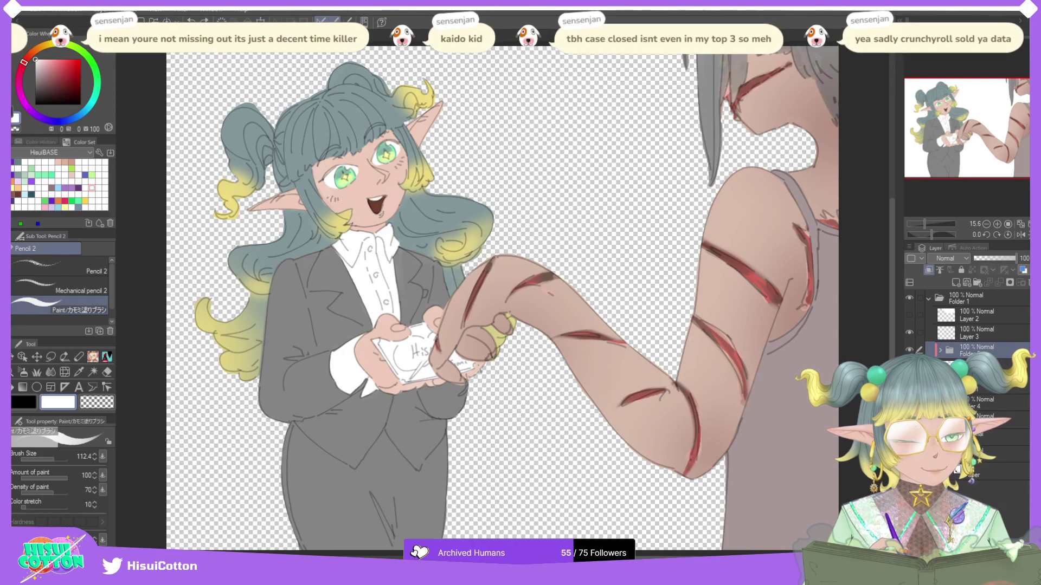
Step: Check which layers hold the first character's line art by hiding and restoring the layers below Folder 5
left_click(909, 367)
left_click(908, 368)
left_click(909, 385)
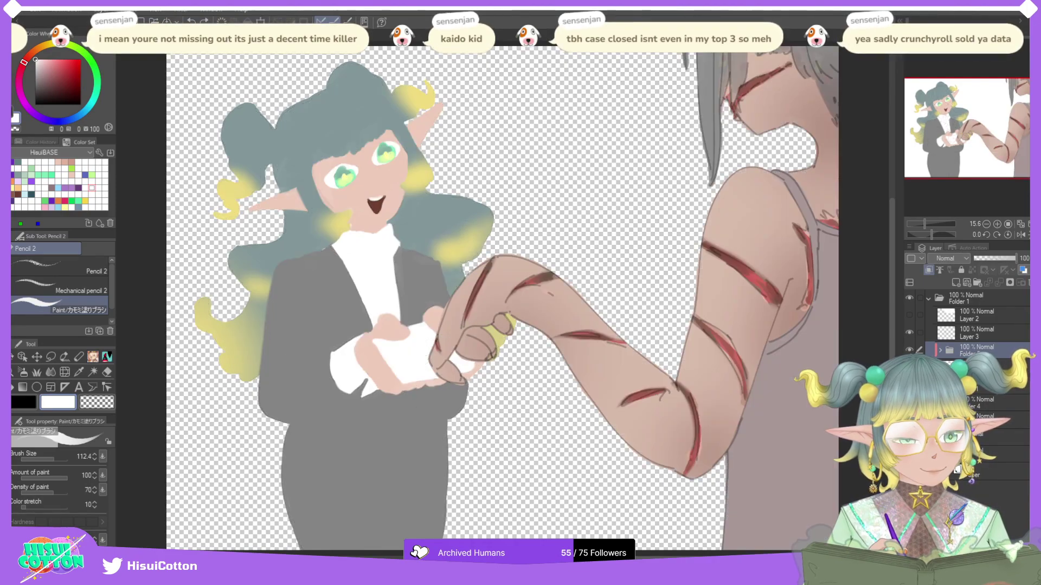
left_click(909, 386)
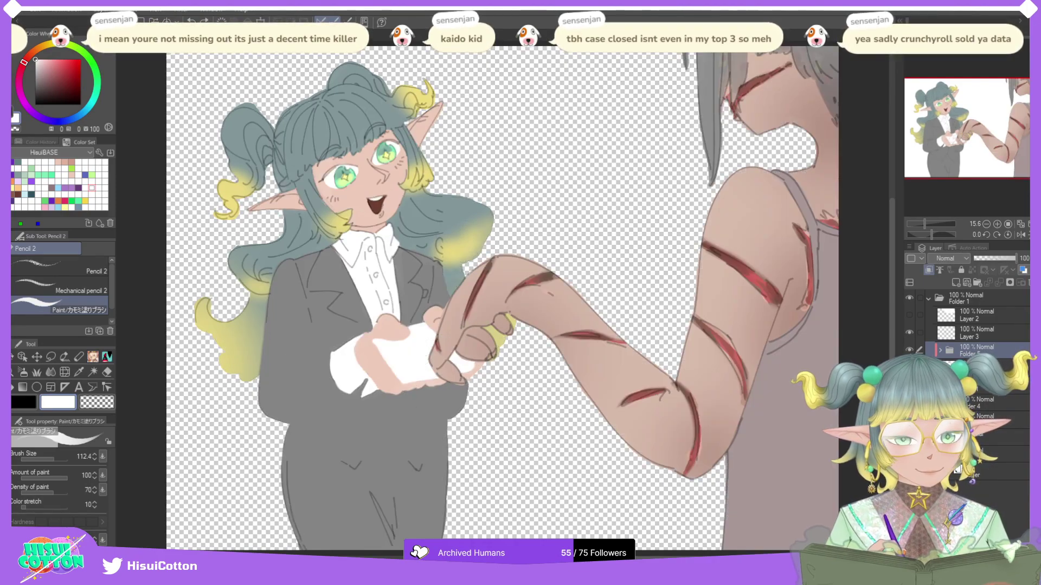
Step: Hide the second character's line art, color folder and base so only the first character shows
left_click(909, 333)
left_click(909, 351)
left_click(909, 367)
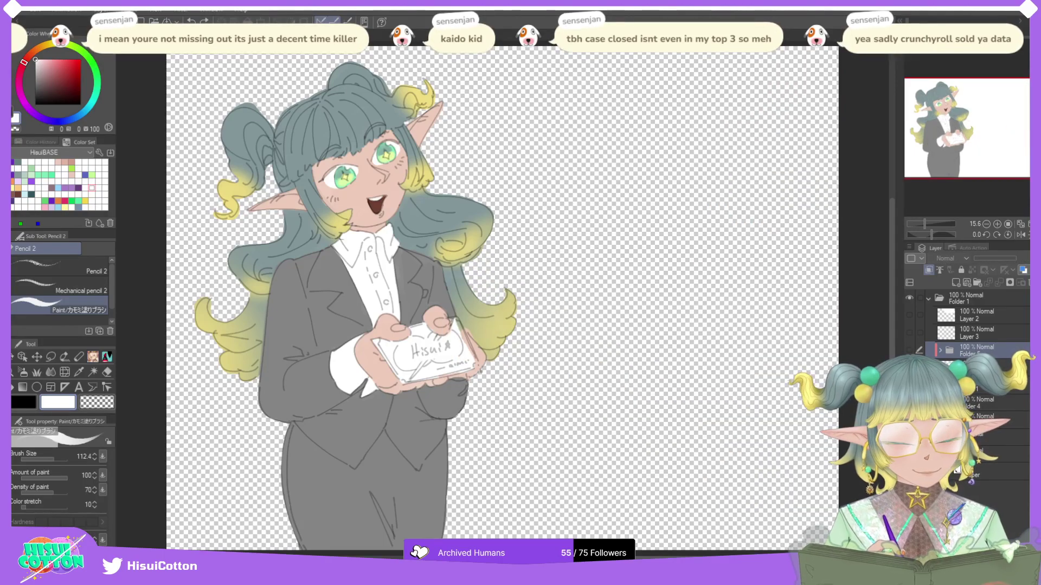
left_click(909, 386)
left_click(909, 385)
Step: Erase the skin color spilling onto the card's edge on Layer 15 with the Hard eraser at size 56.3
scroll(461, 340, "up", 4)
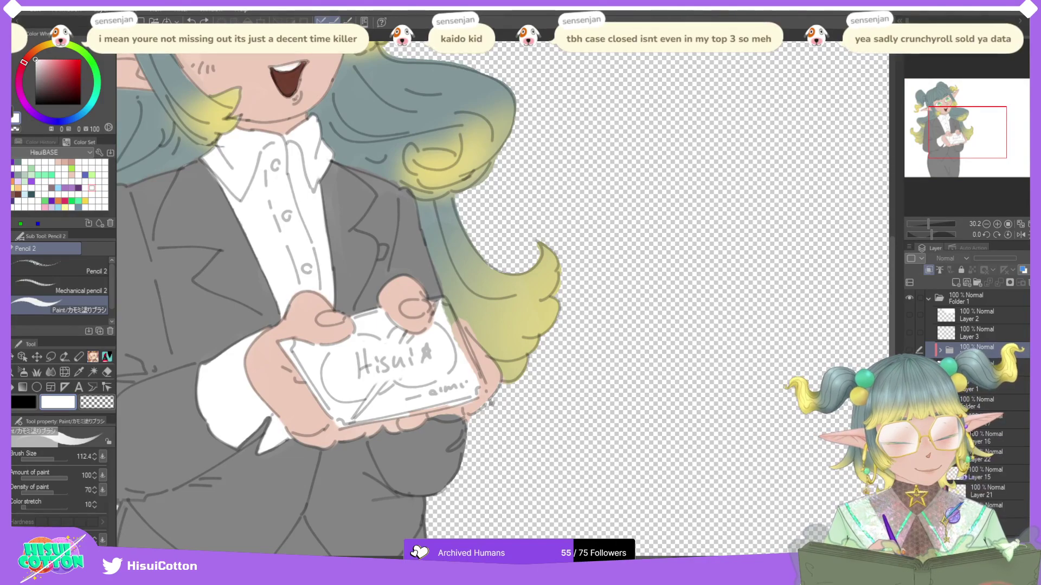
left_click(909, 438)
left_click(909, 438)
left_click(989, 438)
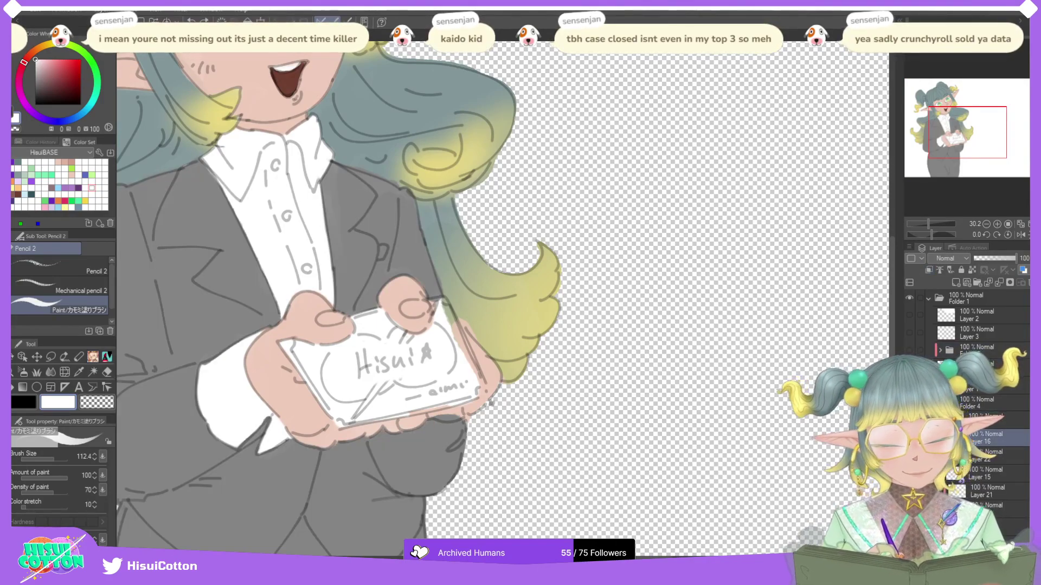
left_click(107, 373)
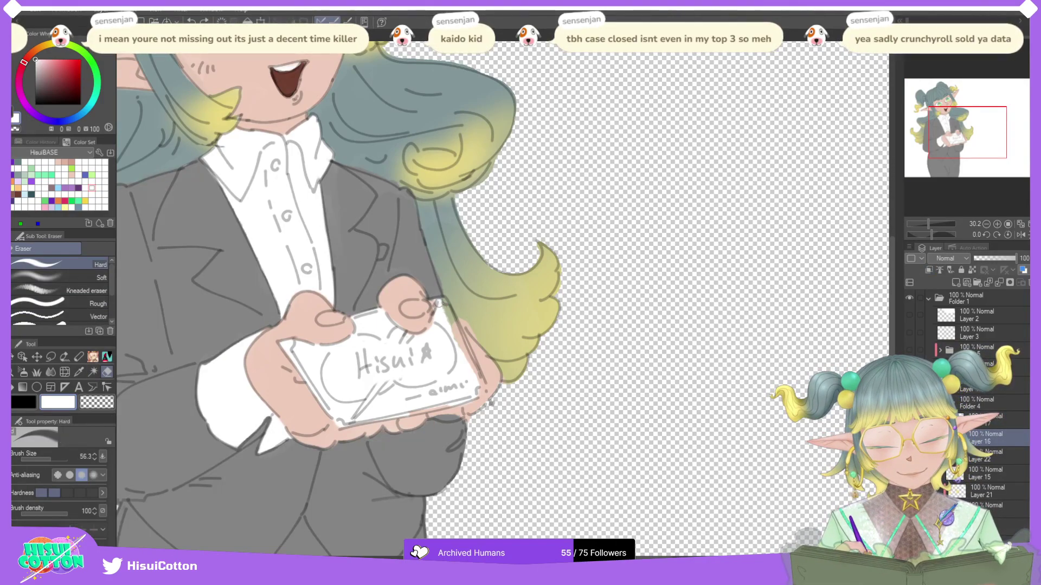
left_click(997, 509)
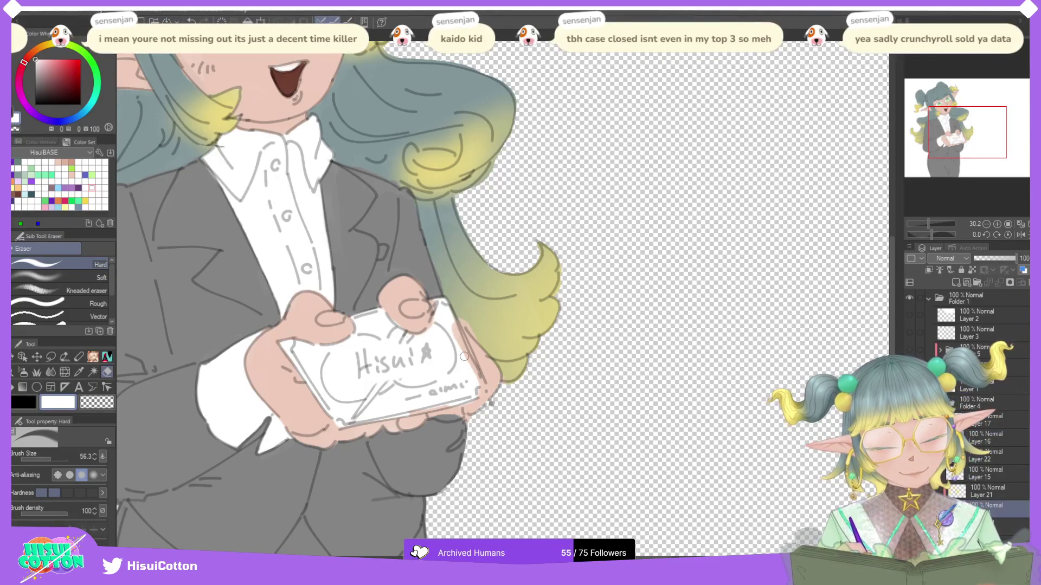
left_click(986, 493)
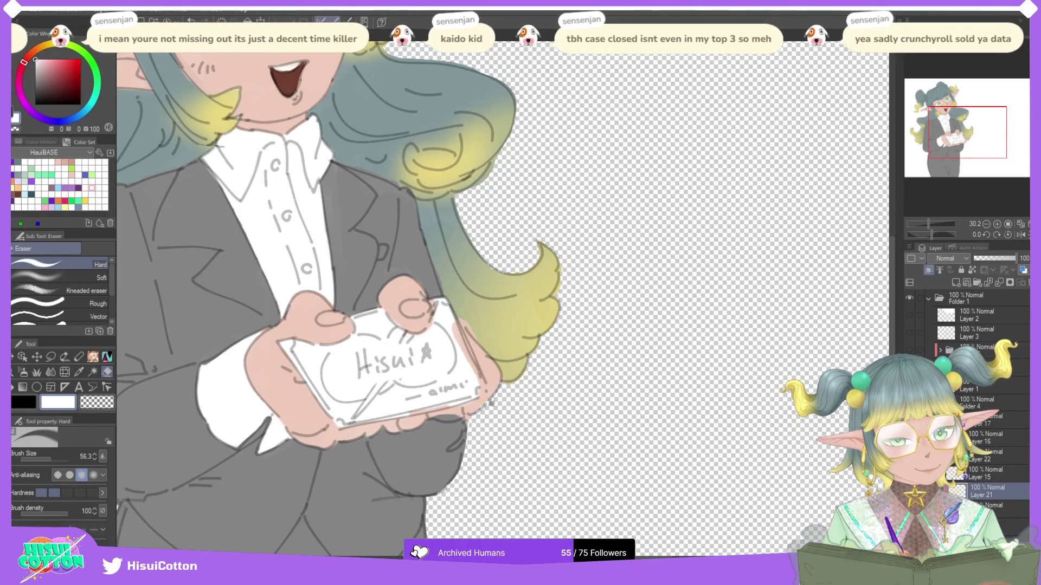
left_click(992, 475)
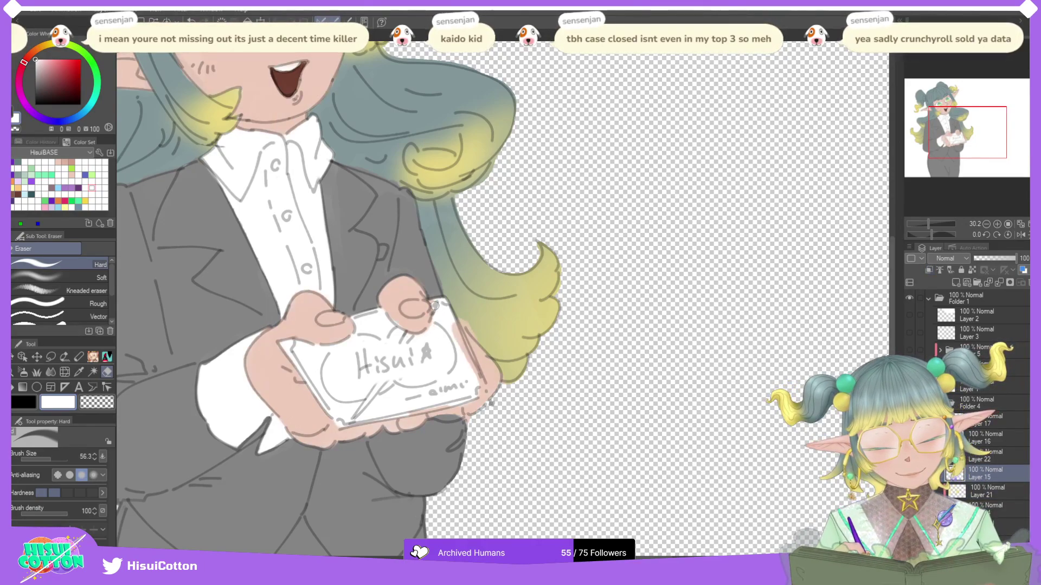
mouse_move(453, 322)
left_mouse_down()
mouse_move(481, 389)
mouse_move(478, 378)
mouse_move(427, 406)
mouse_move(452, 404)
left_mouse_up()
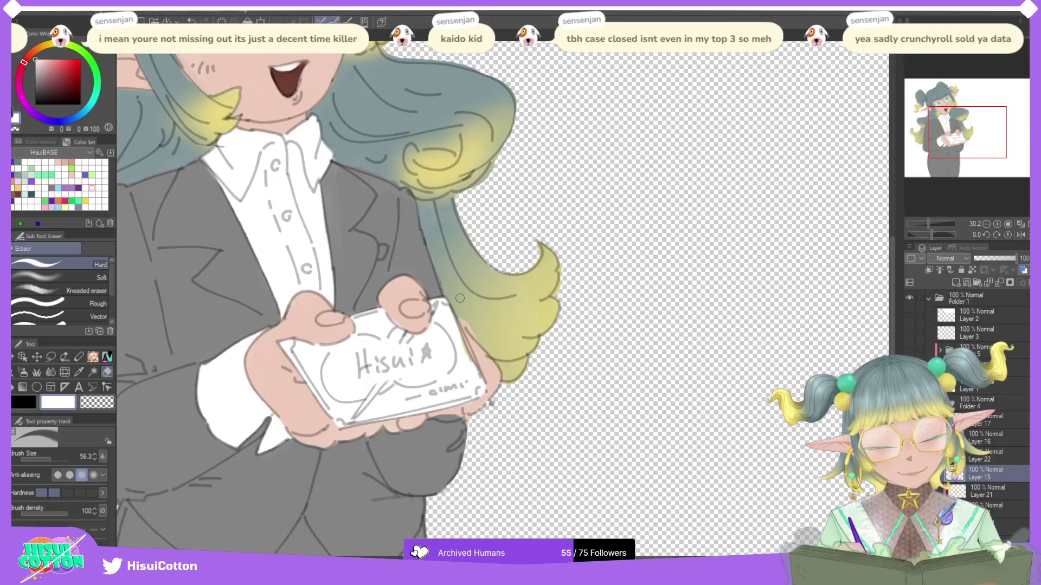
Step: Erase the leftover yellow hair color on the card's edge from the layer beneath Layer 21, ending with Layer 16 selected and the whole canvas in view
left_click(983, 505)
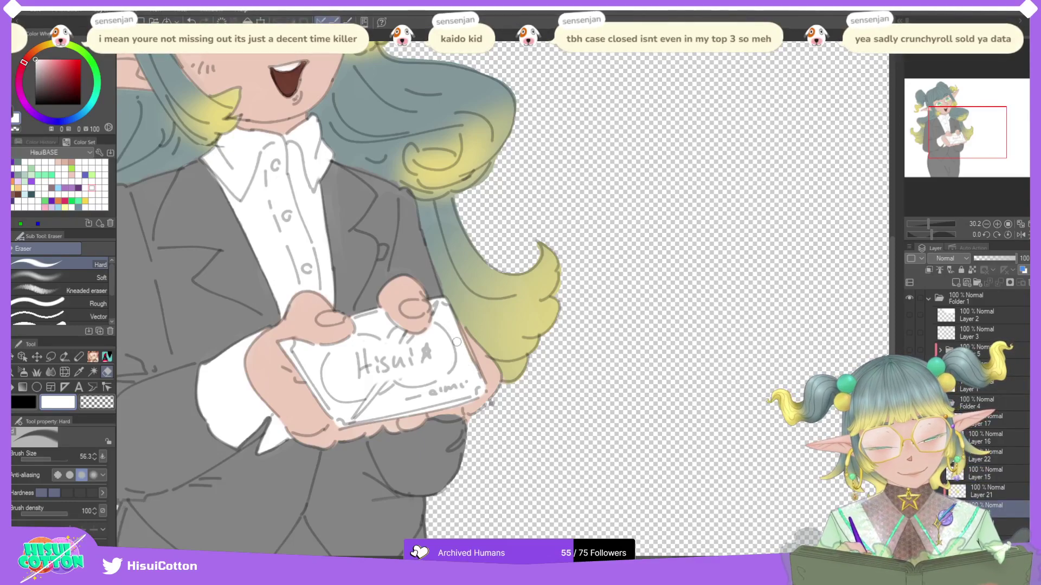
left_click(981, 437)
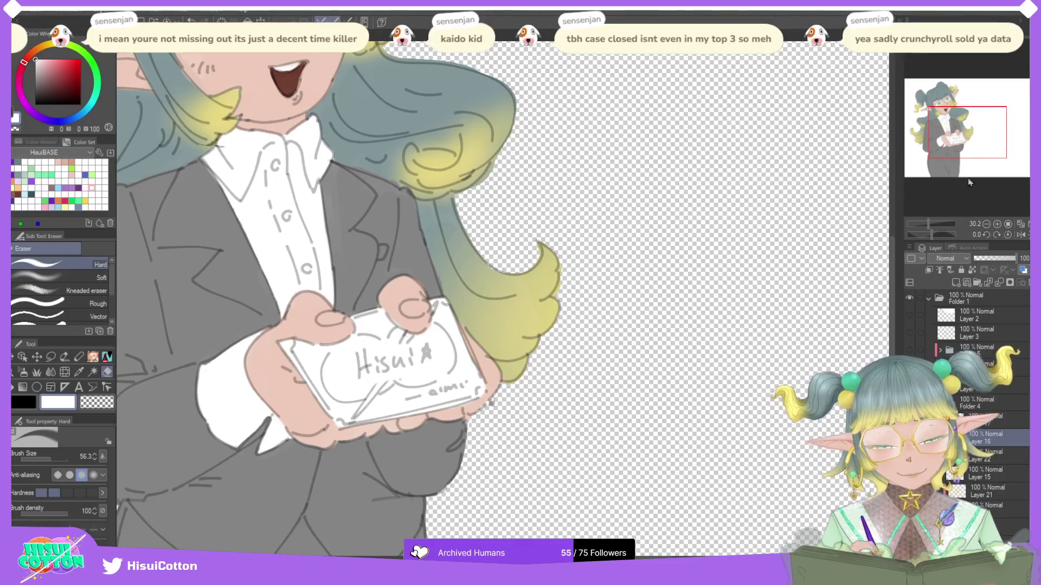
left_click(1022, 225)
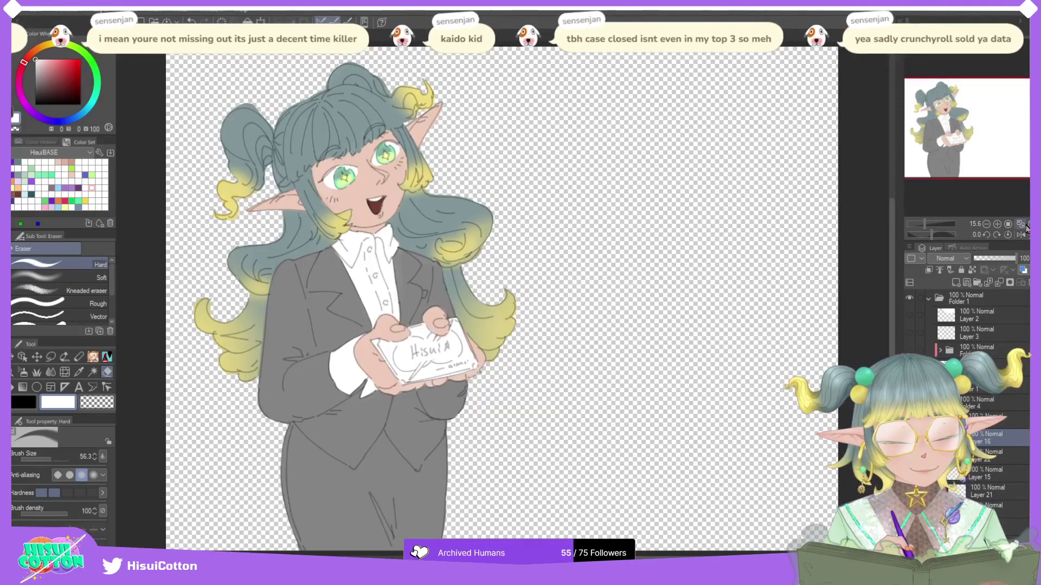
Step: Show the second character's Folder 5 and Layer 3 again, and collapse Folder 4 and Folder 1
left_click(939, 403)
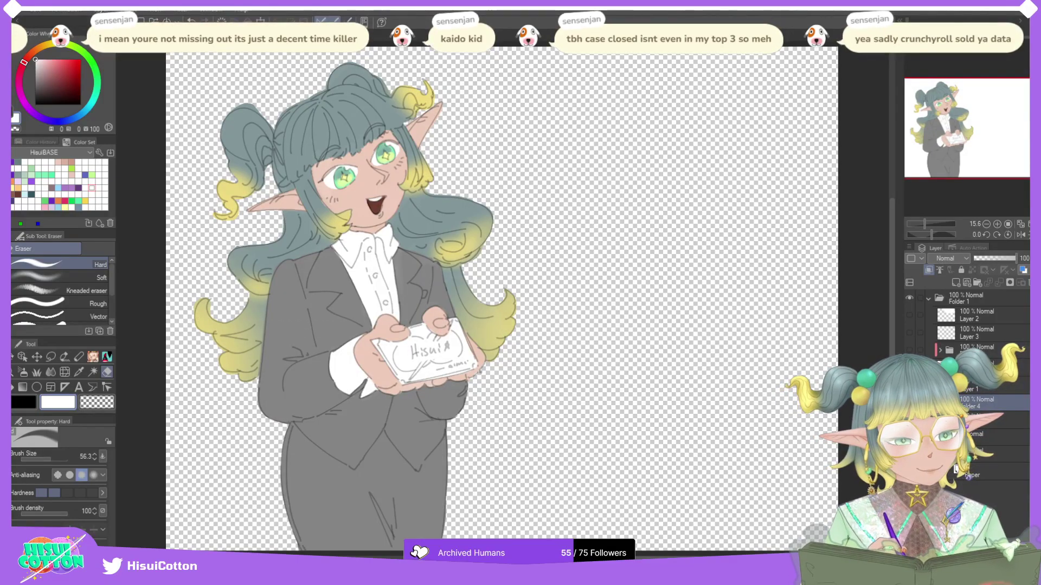
left_click(909, 349)
left_click(909, 332)
left_click(928, 298)
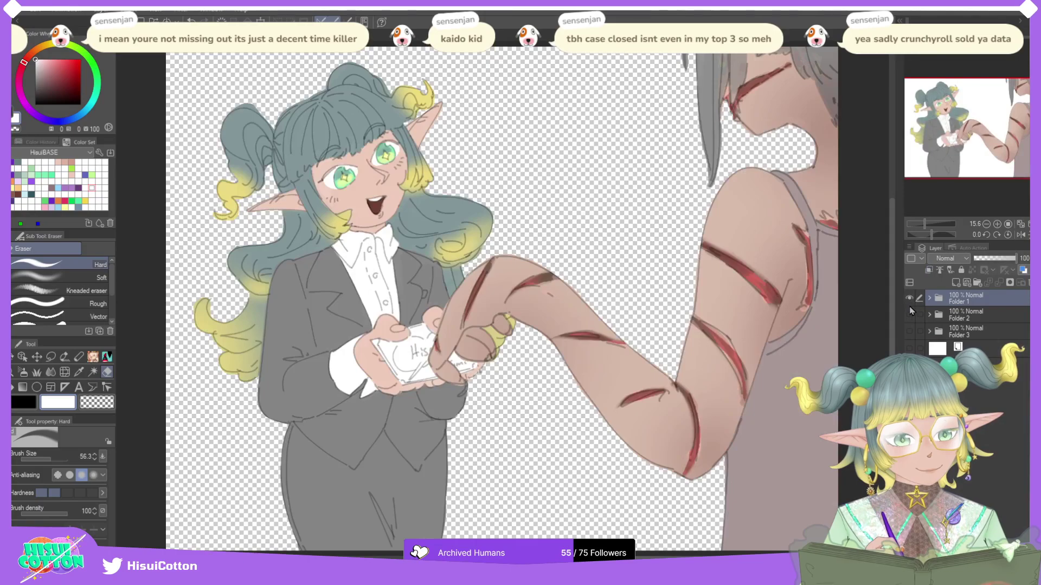
Step: Review the sketches in Folder 2 and Folder 3 one at a time, leaving only Folder 1 shown
left_click(909, 315)
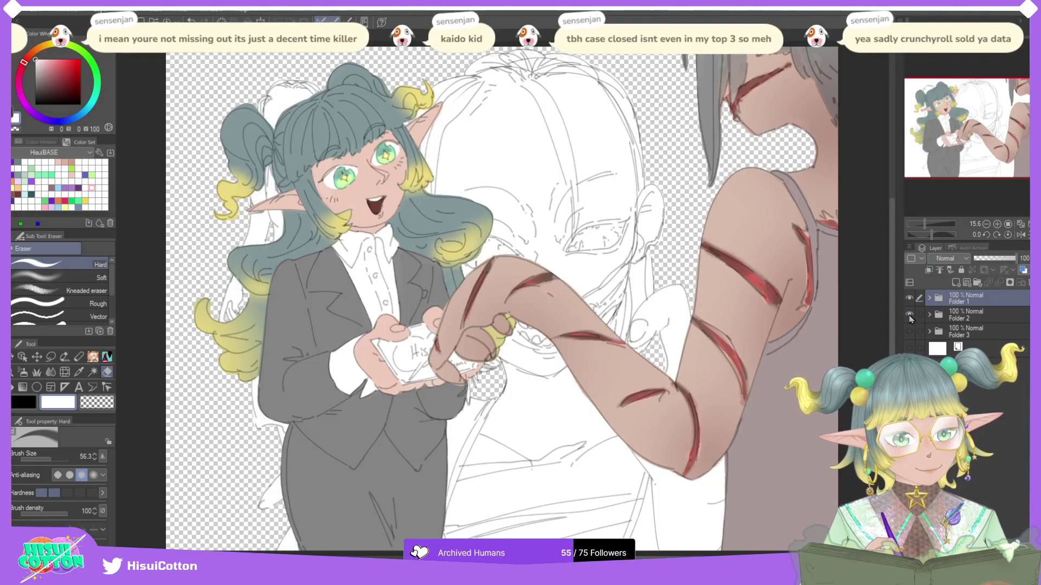
left_click(909, 298)
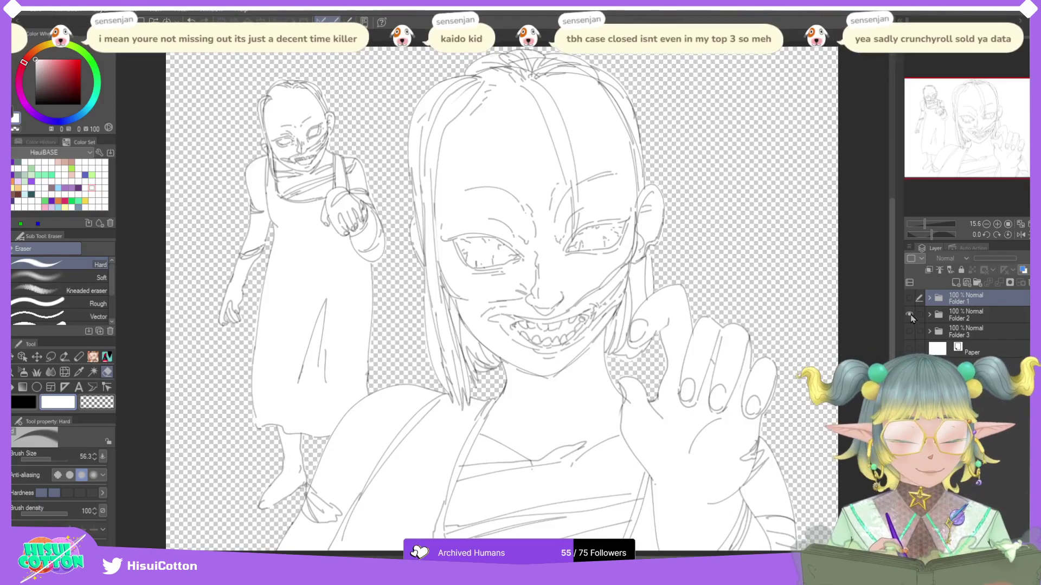
left_click(909, 315)
left_click(910, 332)
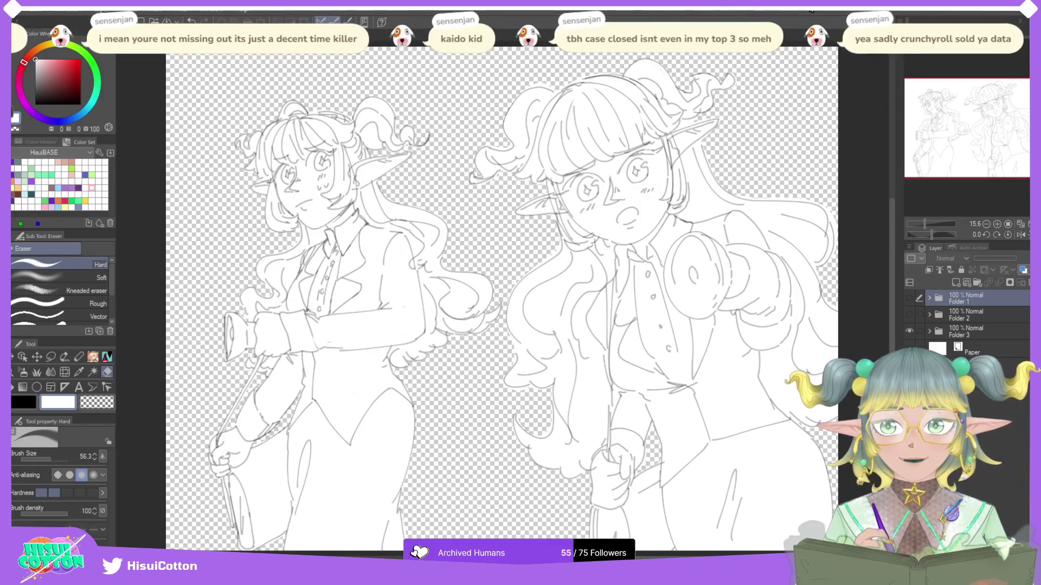
left_click(910, 332)
left_click(911, 314)
left_click(911, 316)
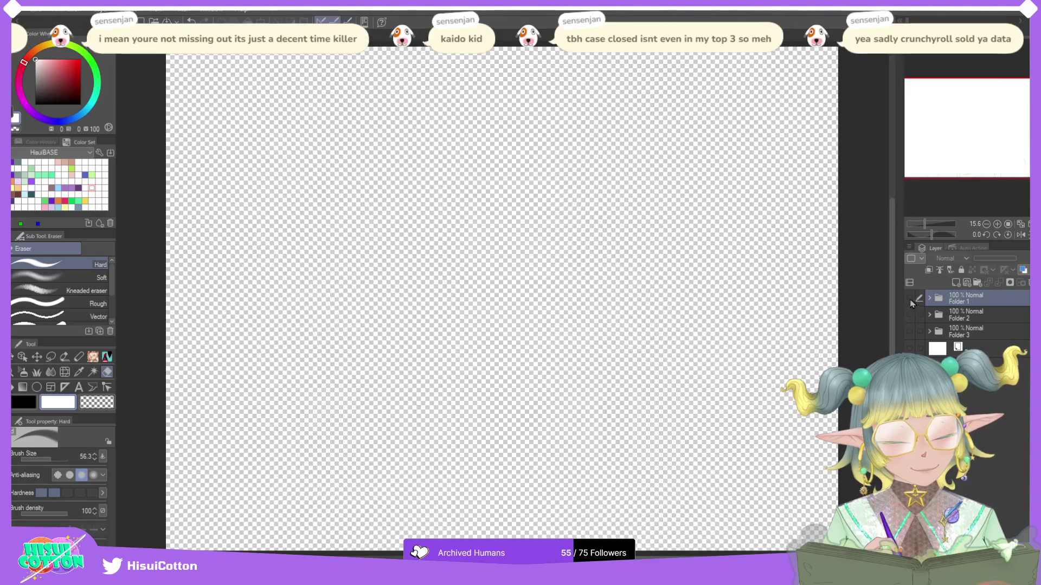
left_click(910, 299)
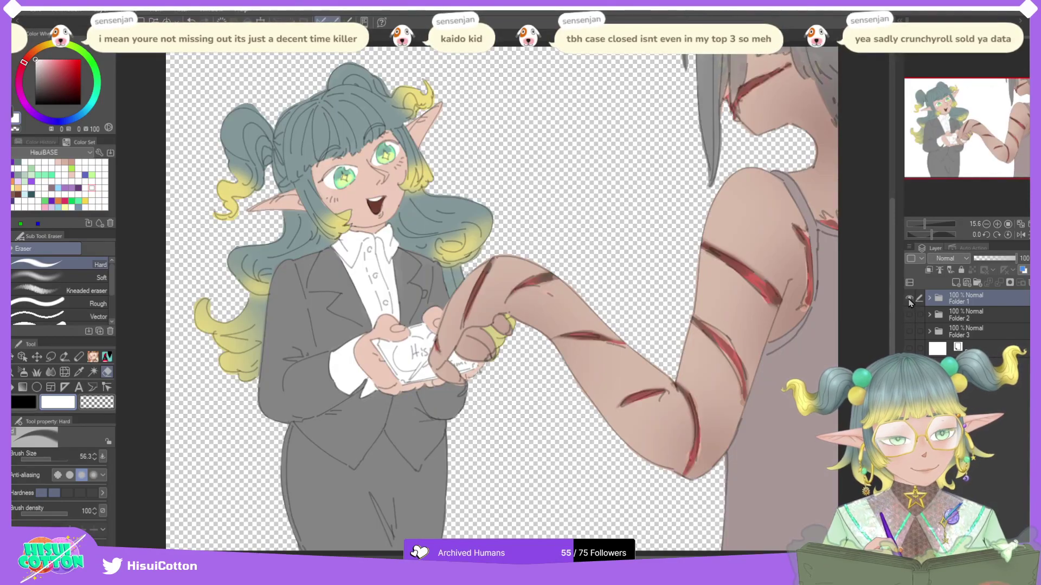